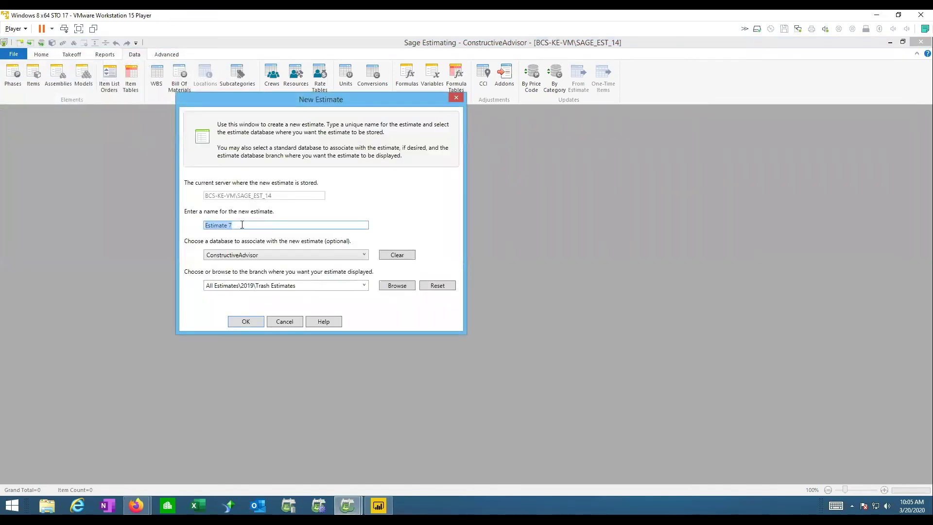
Check the new estimate's name, the available databases and the branch catalog, keeping ConstructiveAdvisor and the 2019 Trash Estimates branch
double_click(240, 225)
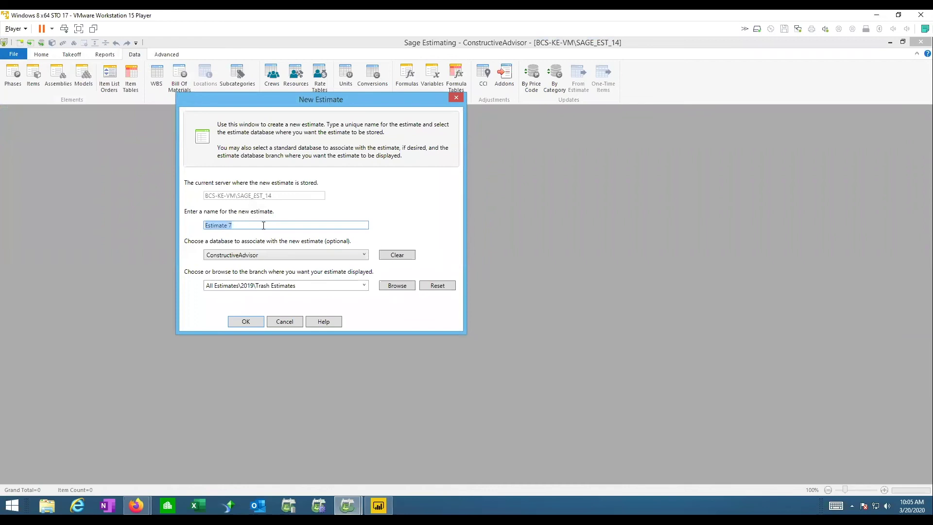
click(250, 257)
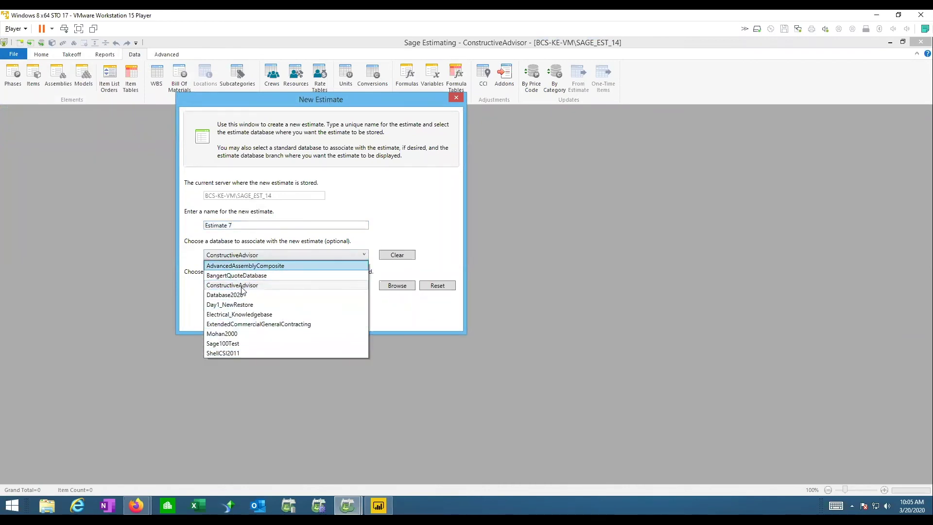
click(250, 256)
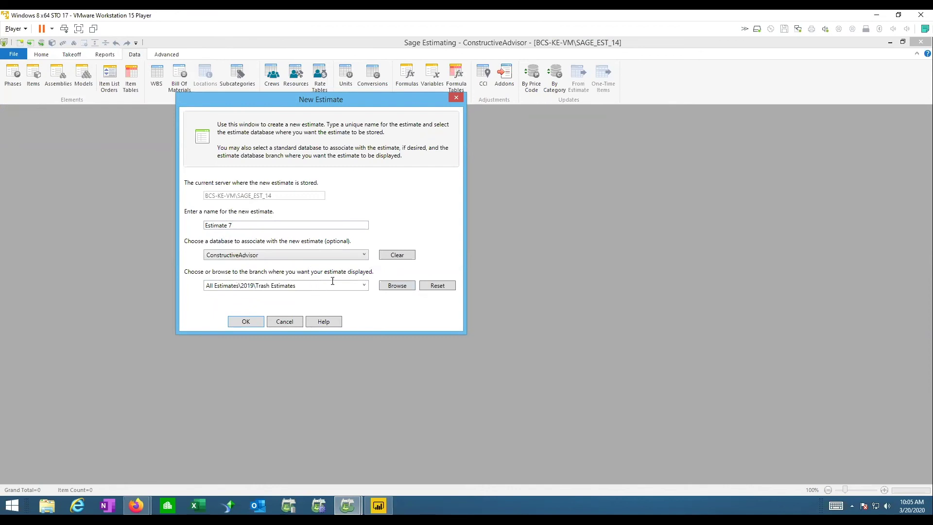
click(396, 286)
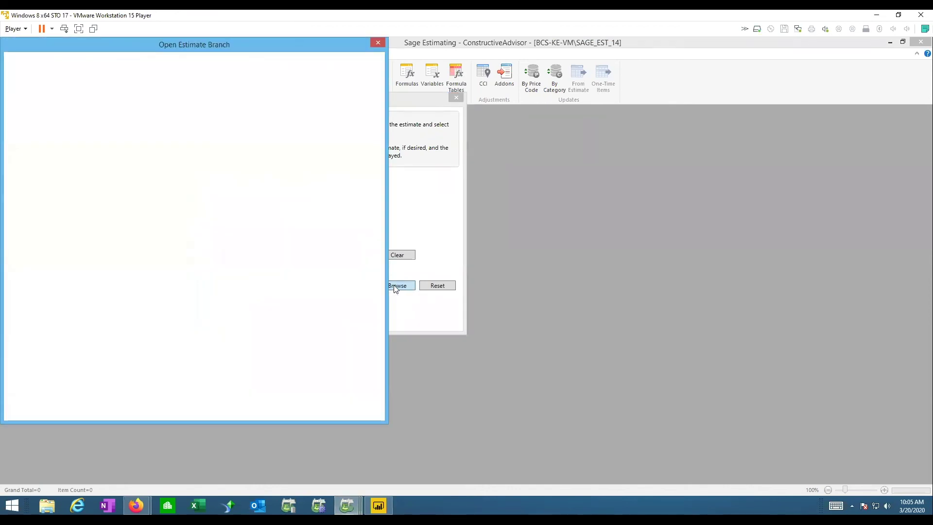
drag(139, 47, 265, 75)
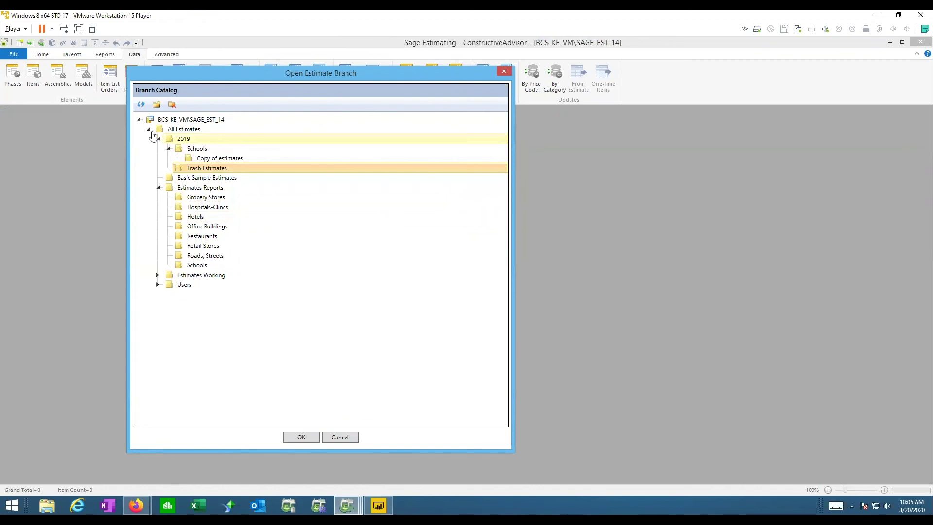
double_click(207, 168)
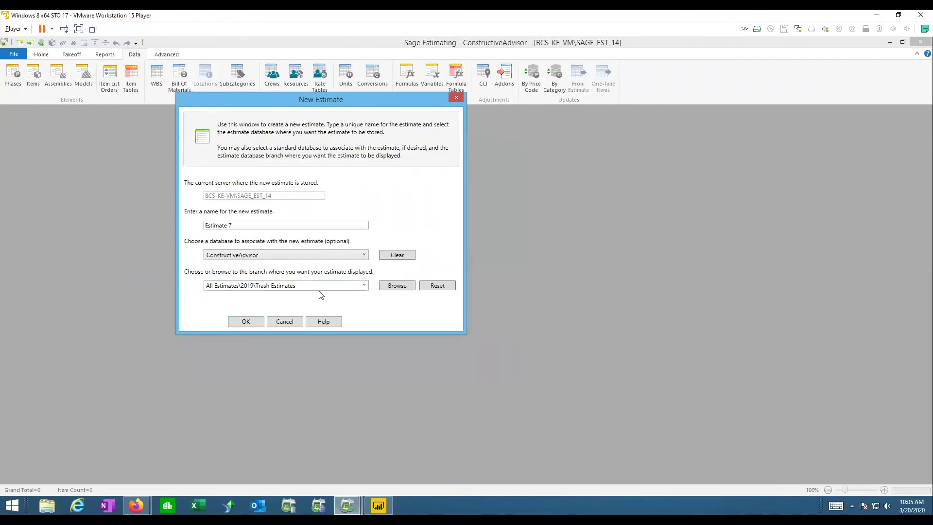
Add a branch named 2020-03-20 Estimates under Trash Estimates and create Estimate 7 in it
click(403, 289)
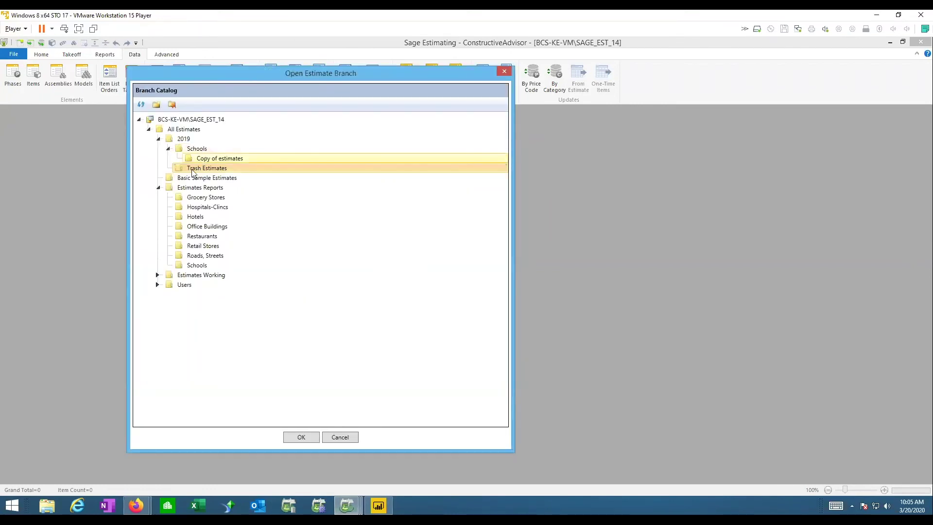
click(156, 104)
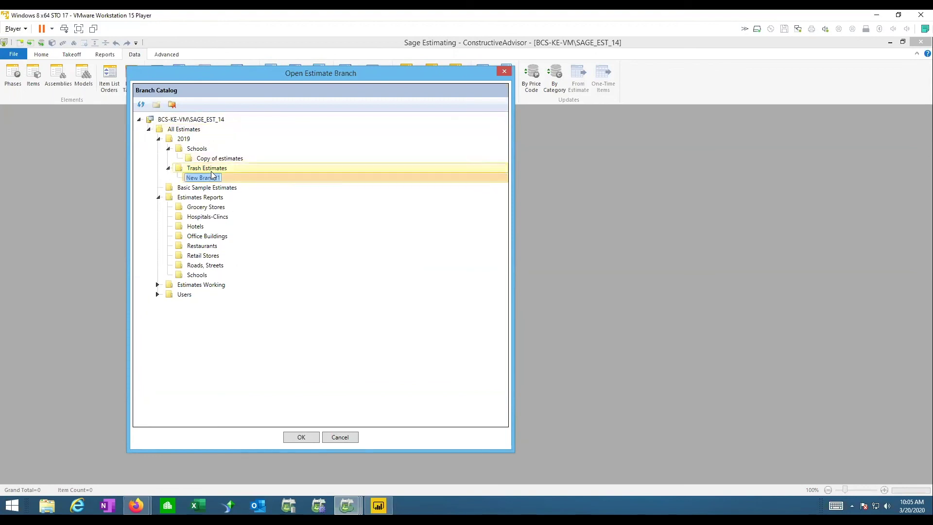
text(2020-03-20 Estimate s)
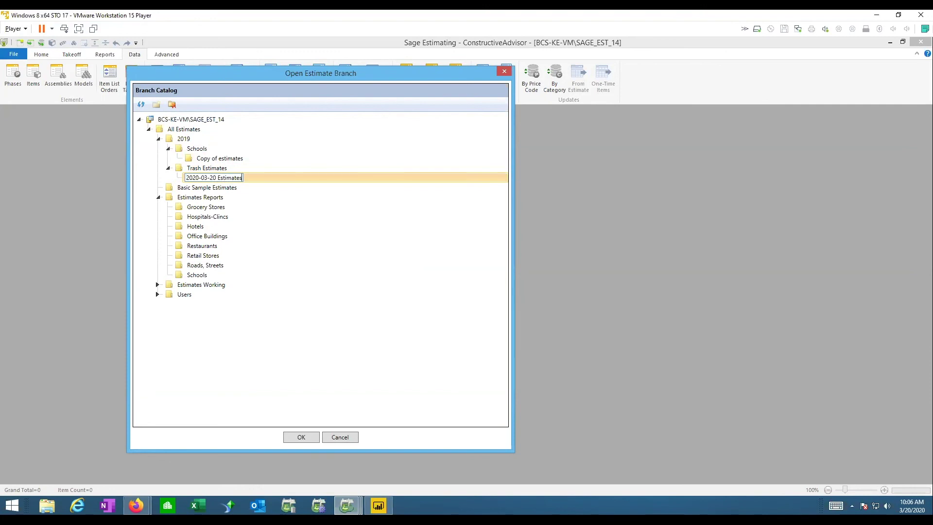
key(Return)
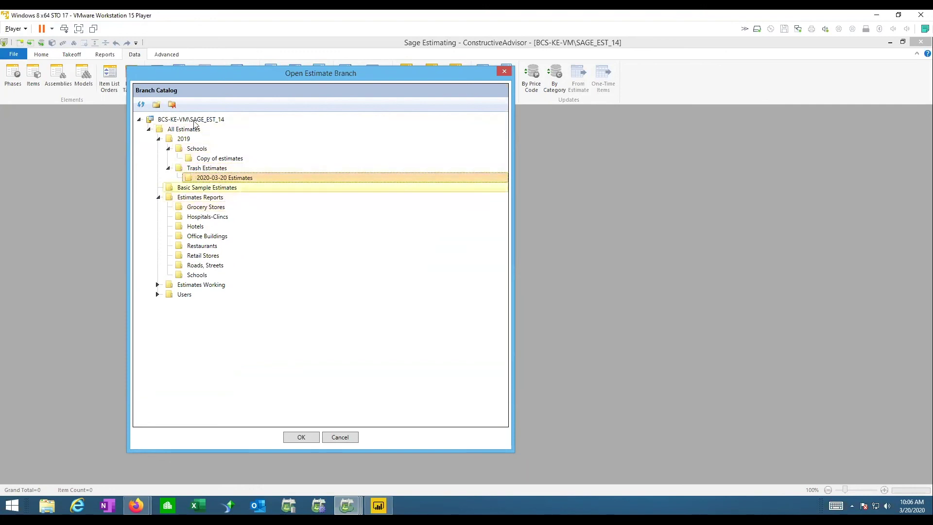
click(301, 435)
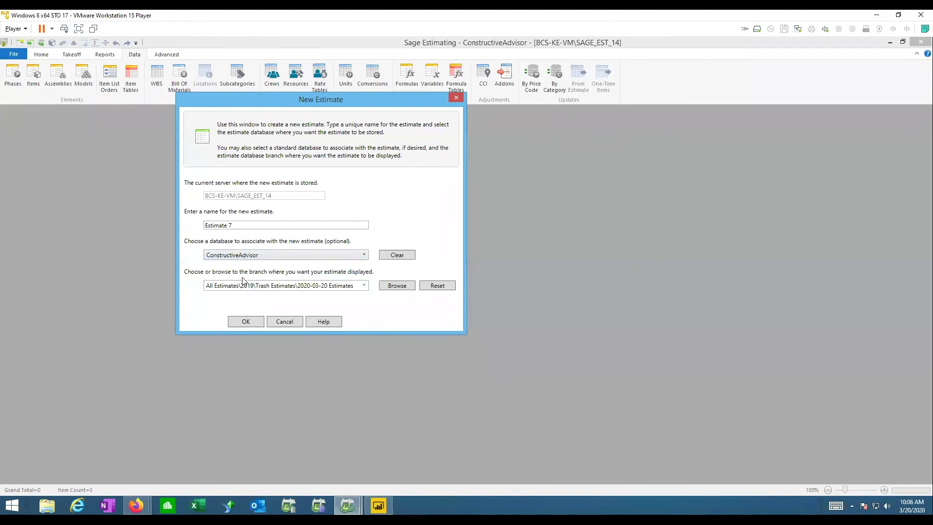
click(244, 322)
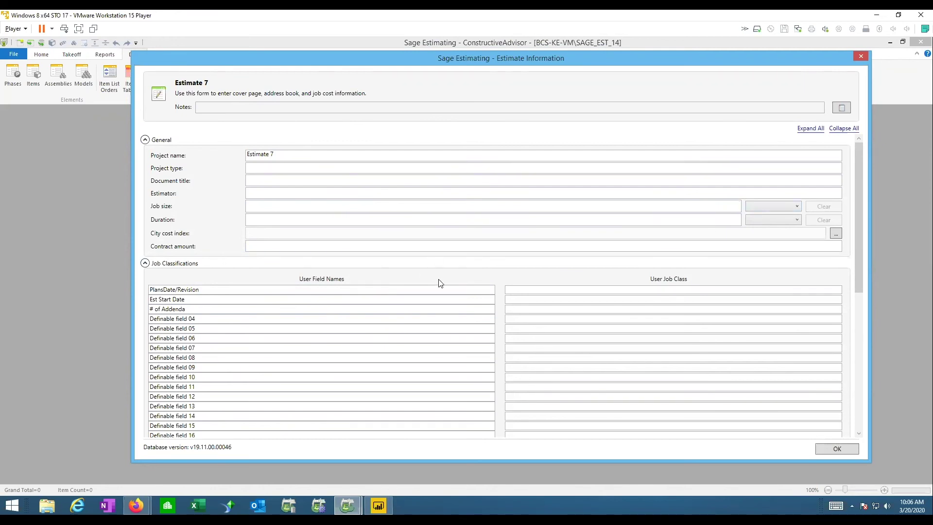
In the estimate's crew information, assign 2020 MO Kansas City from the database as the labor rate table
click(844, 129)
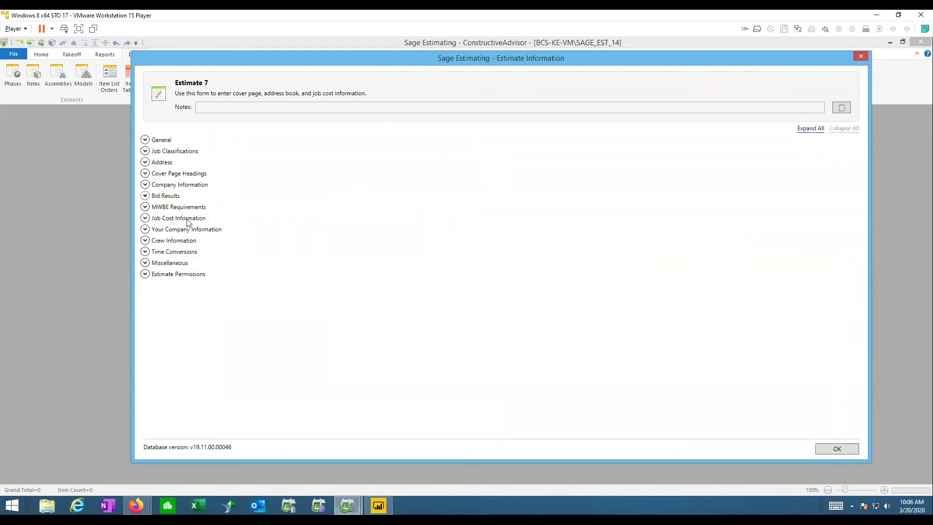
click(146, 241)
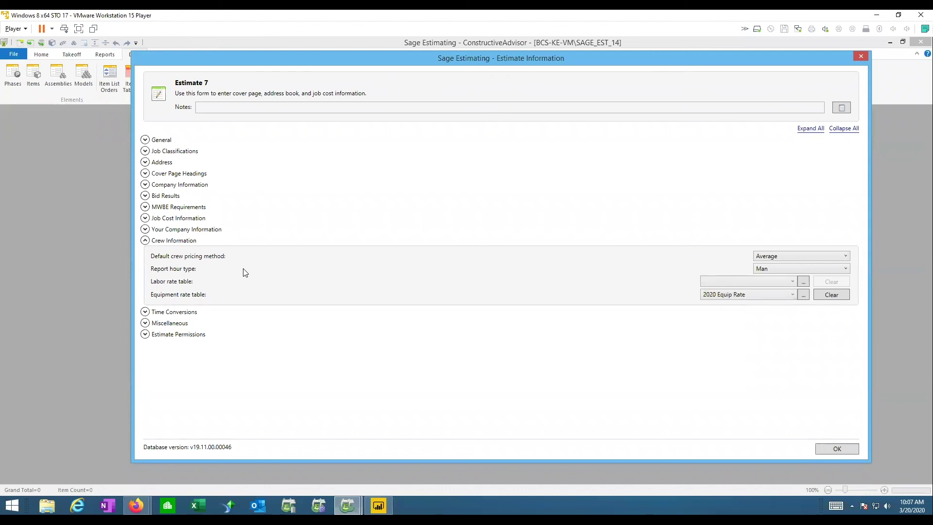
click(803, 282)
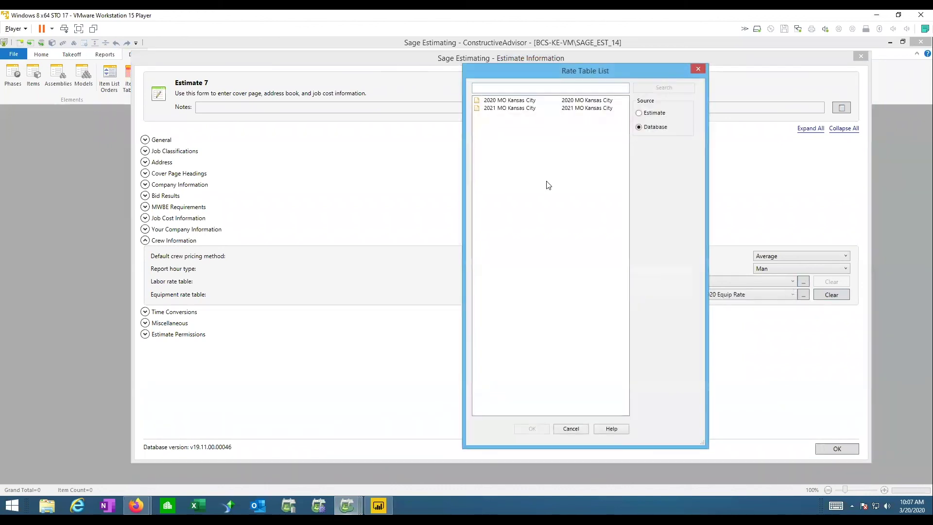
click(510, 100)
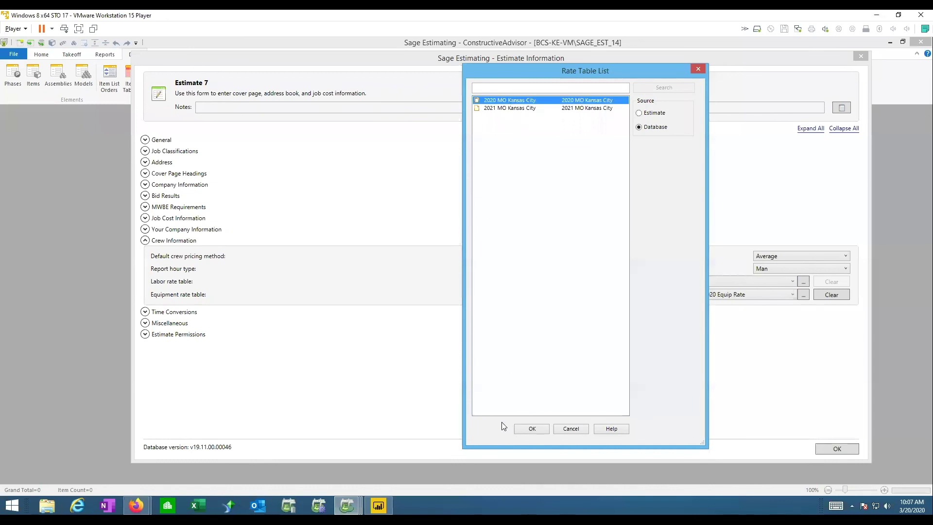
click(531, 428)
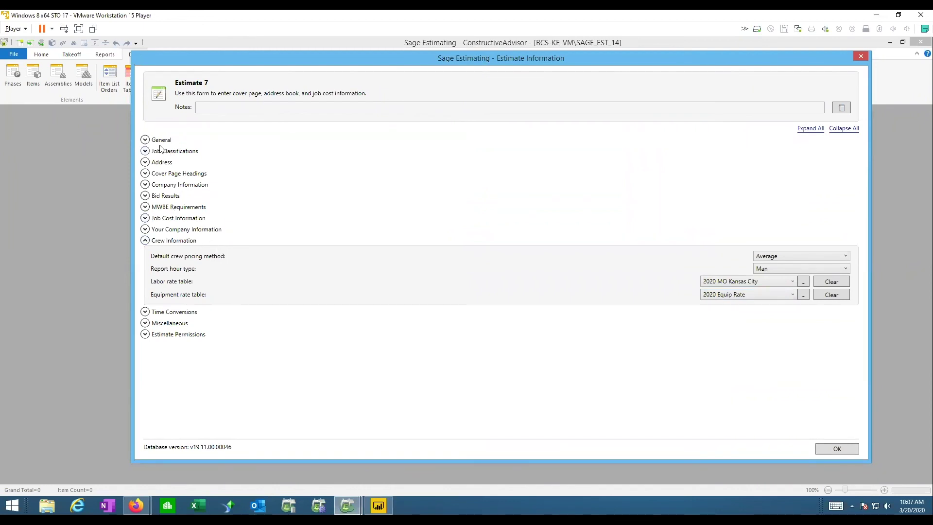
Look through the city cost indexes available for the estimate's general information without assigning one
click(144, 140)
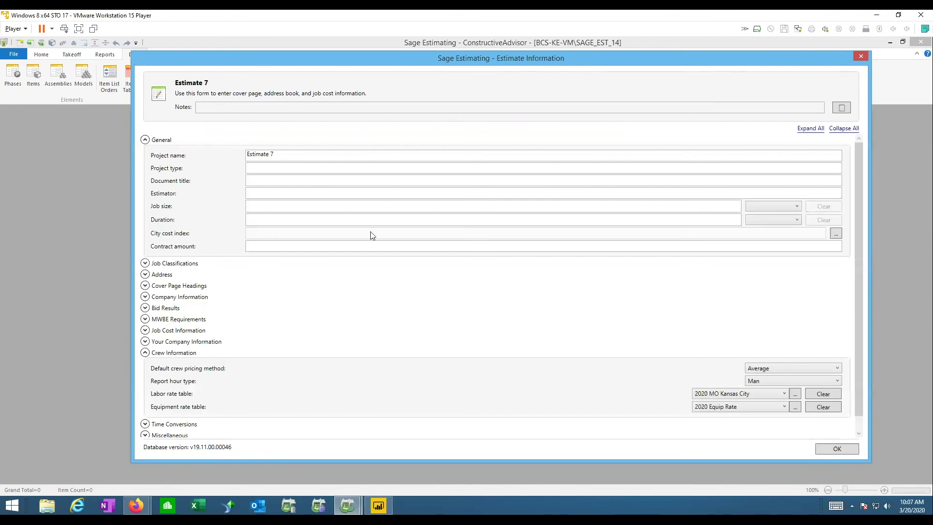
click(835, 234)
click(466, 277)
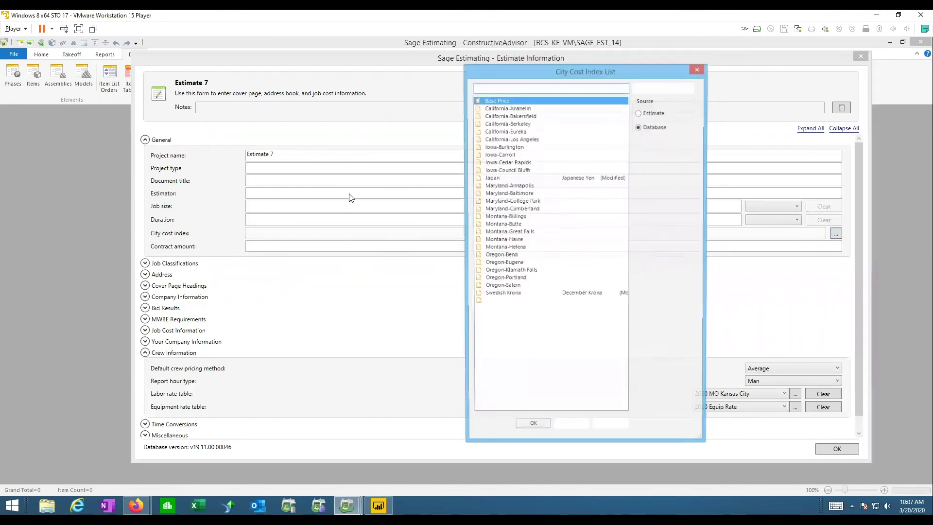
click(569, 429)
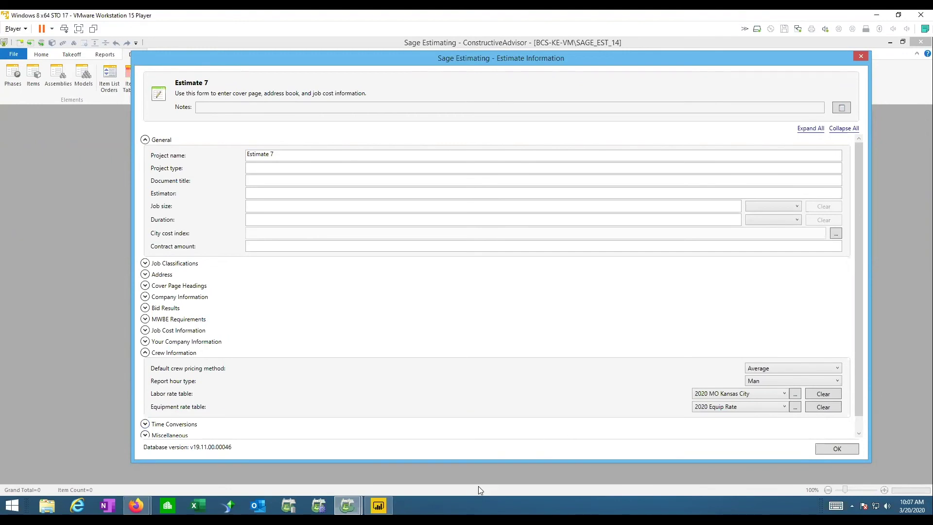
Fill in the job classifications with PlansDate/Revision 1/1/2020 RevA and # of Addenda 5, and accept the estimate information
click(145, 263)
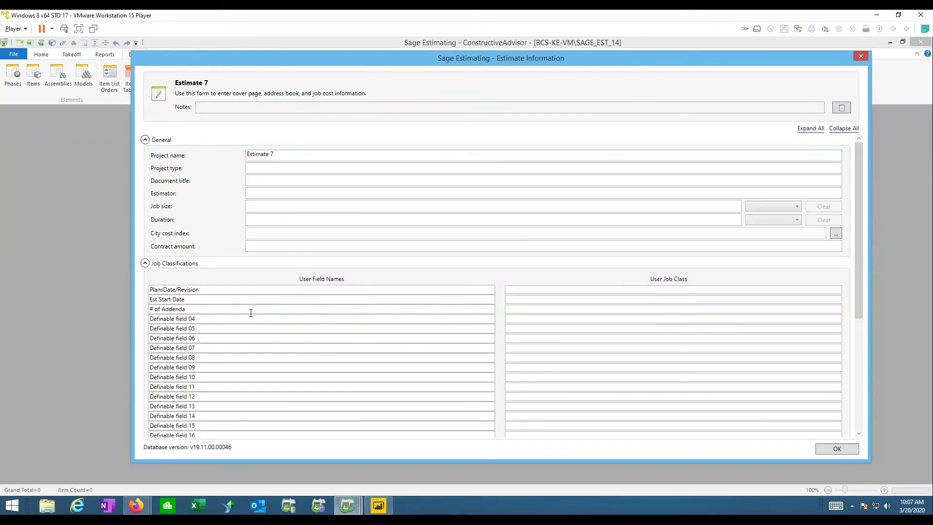
click(514, 289)
text(1/1/2020)
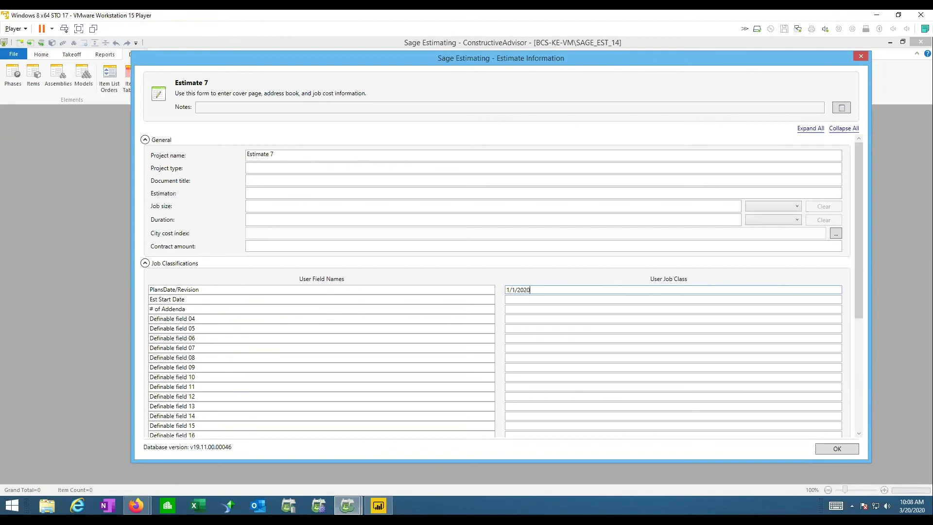
text( RevA)
click(512, 309)
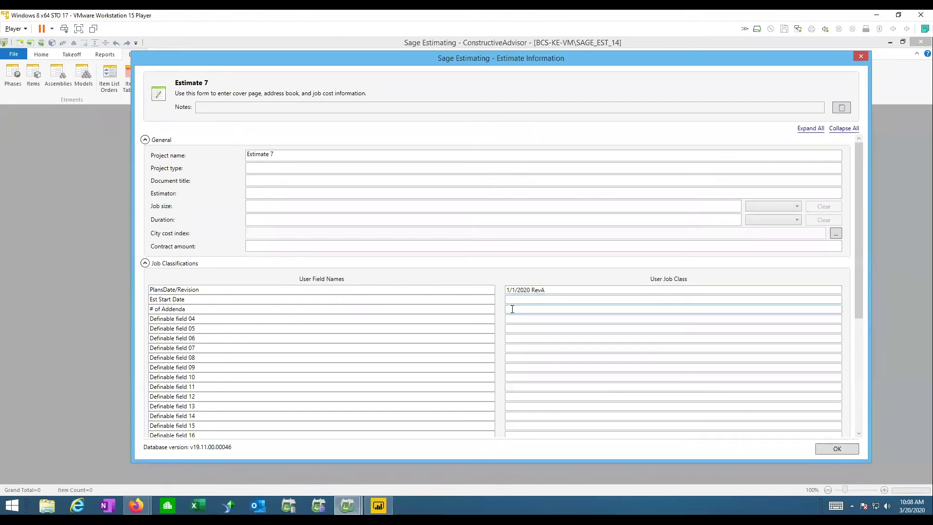
text(5)
click(838, 451)
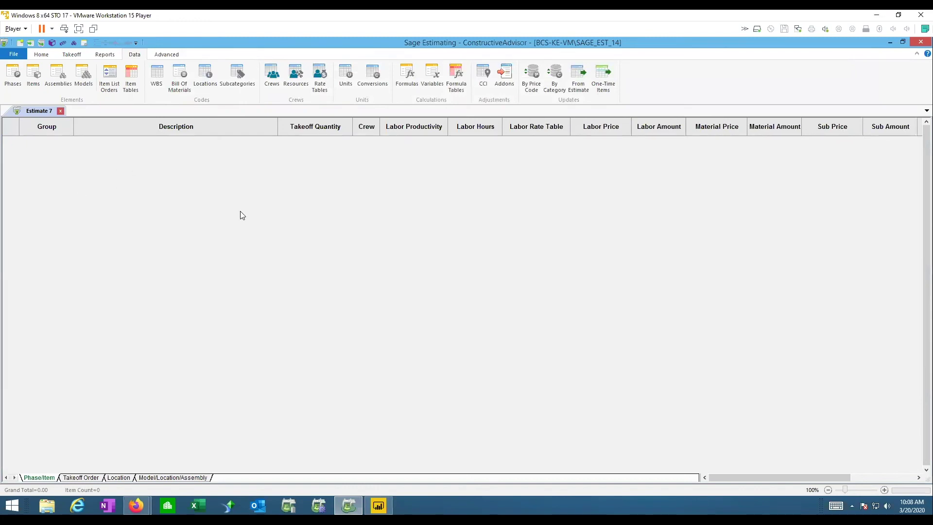
Add a one-time item Working Super under phase 1101.000 Personnel: Supervision, with quantity 1.000 week and only the Labor category
click(75, 56)
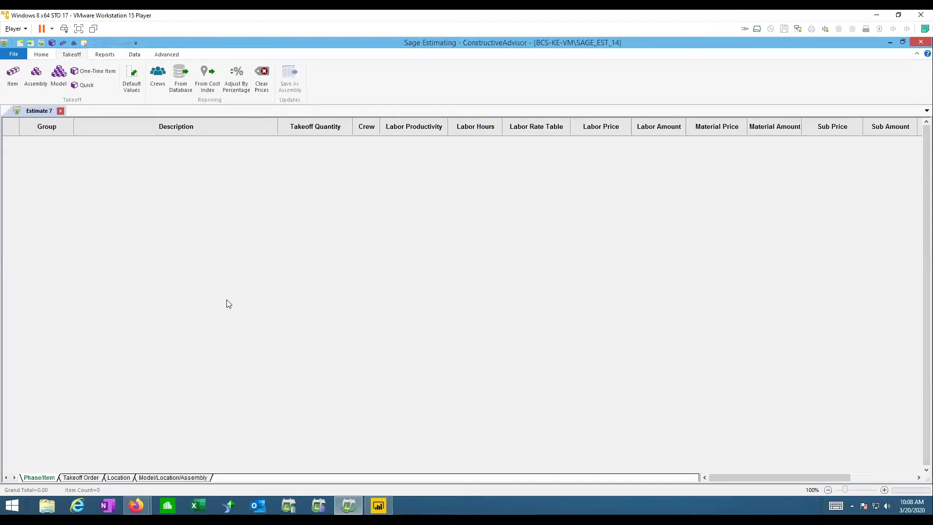
click(105, 76)
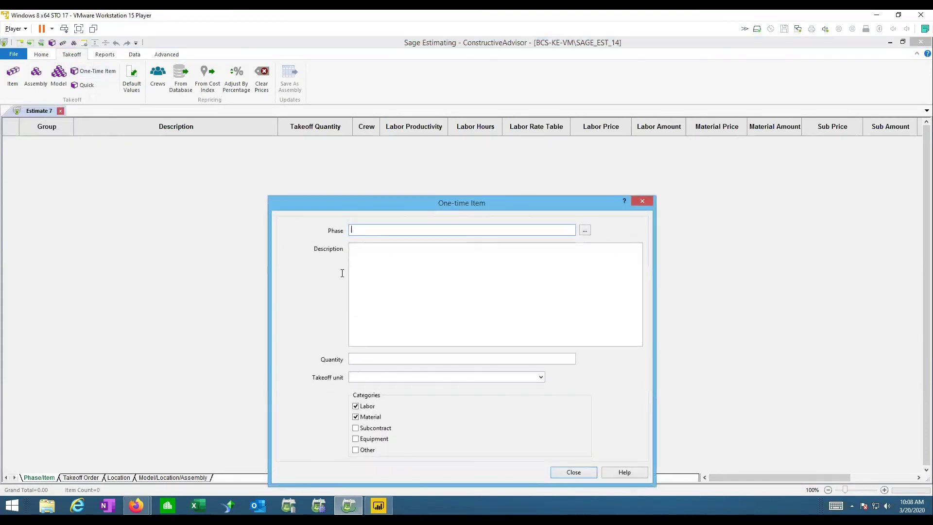
click(583, 230)
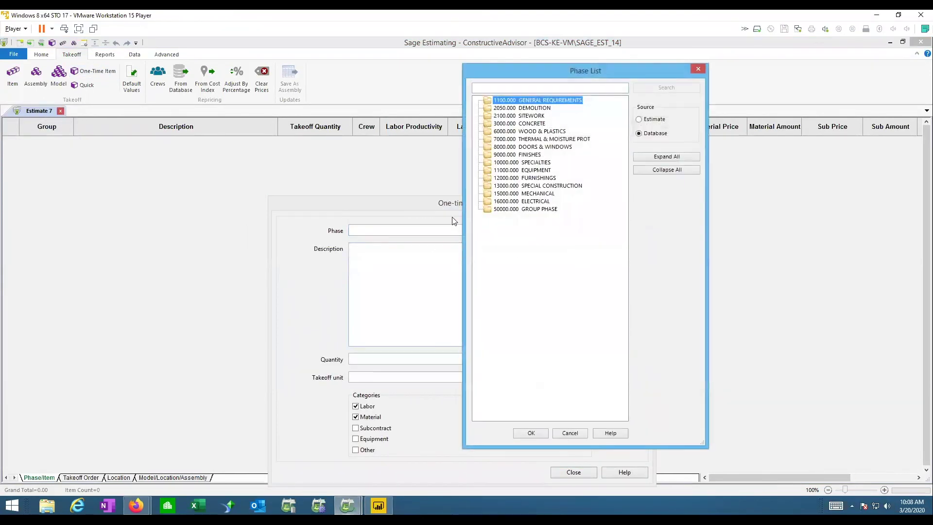
double_click(557, 102)
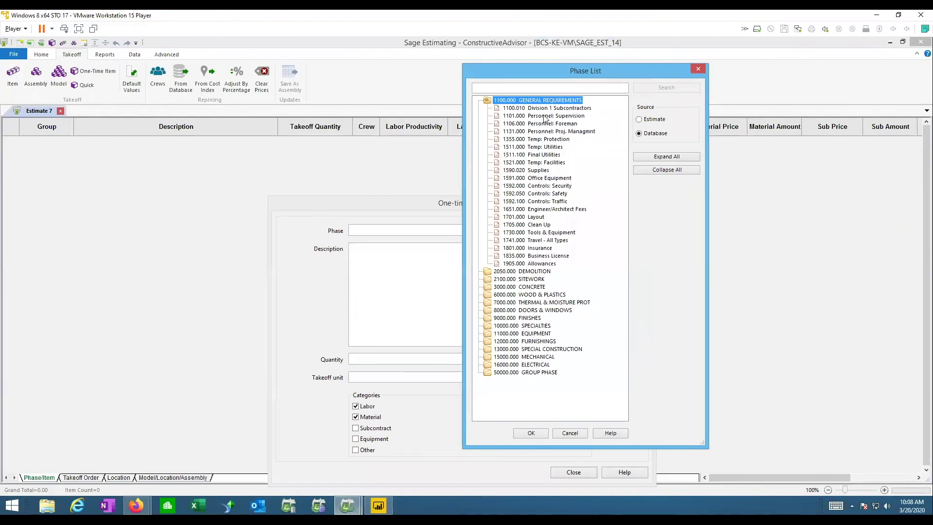
double_click(544, 118)
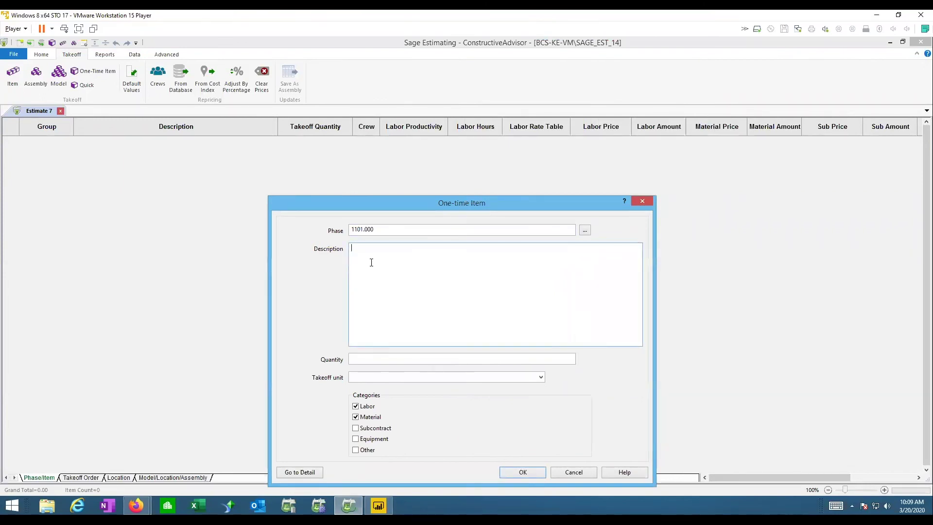
text(Working )
text(1.000)
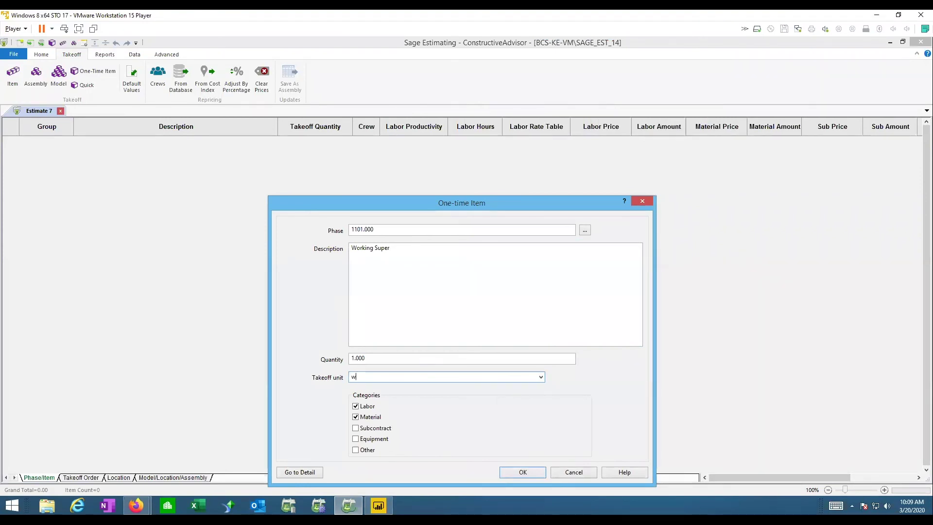
click(356, 417)
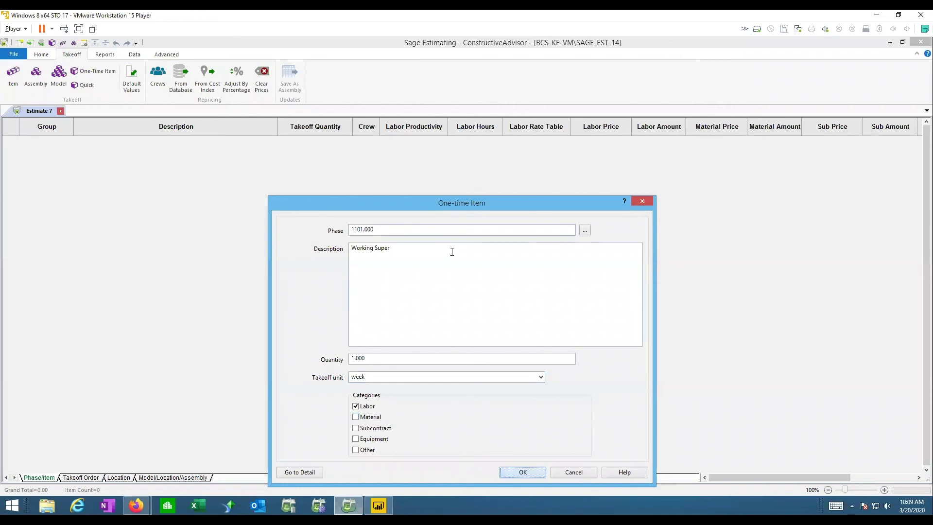
click(523, 472)
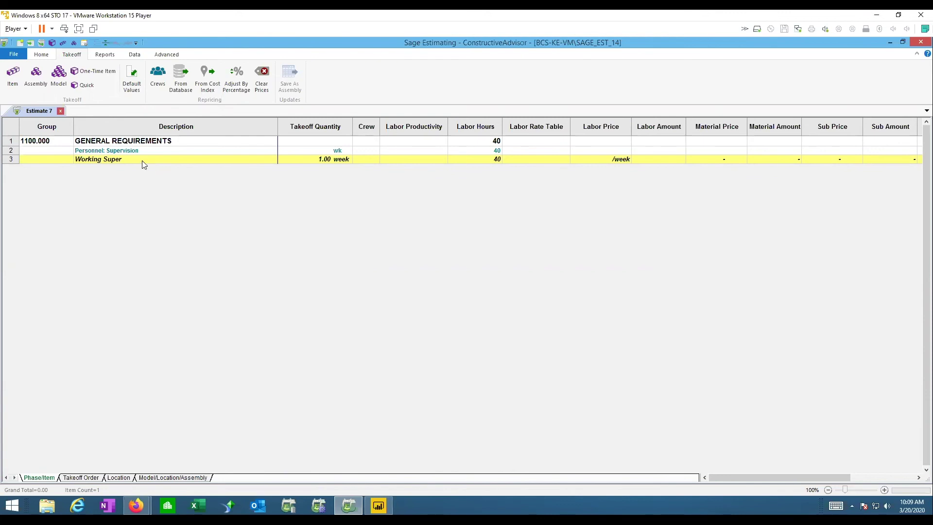
Start a quick takeoff and add the Superintendent item from phase 1101.000 Personnel: Supervision under General Requirements
click(84, 86)
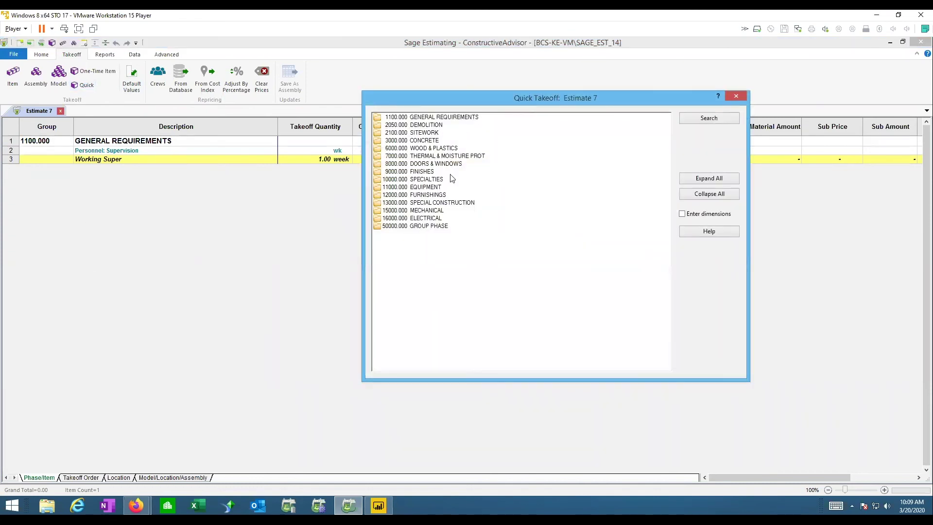
drag(500, 100, 545, 94)
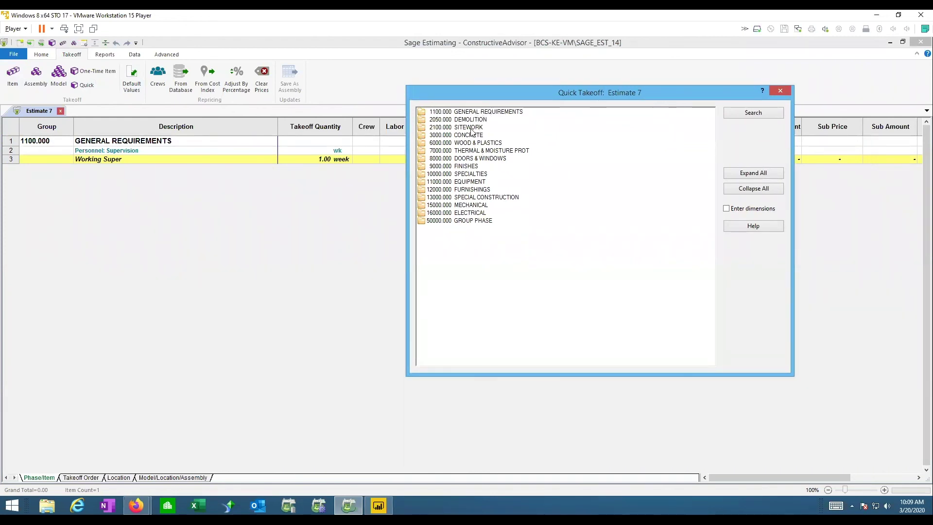
double_click(474, 113)
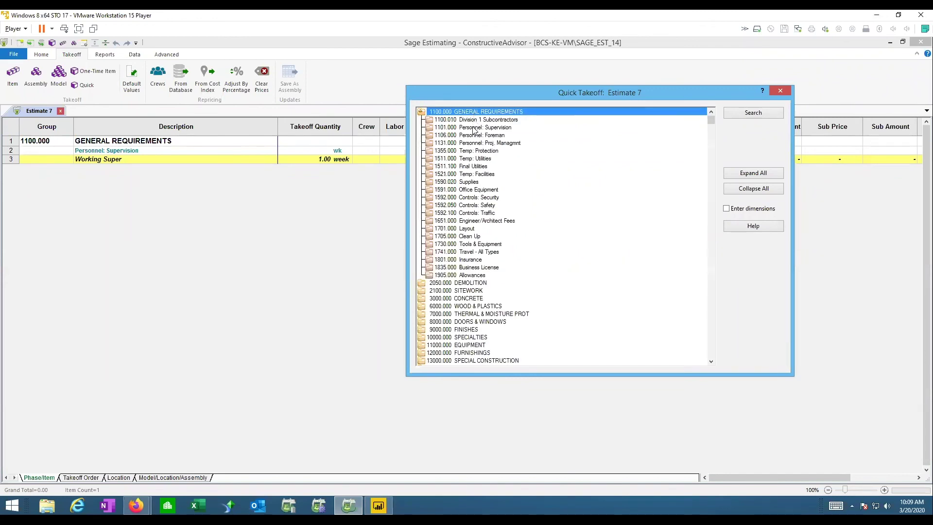
double_click(473, 127)
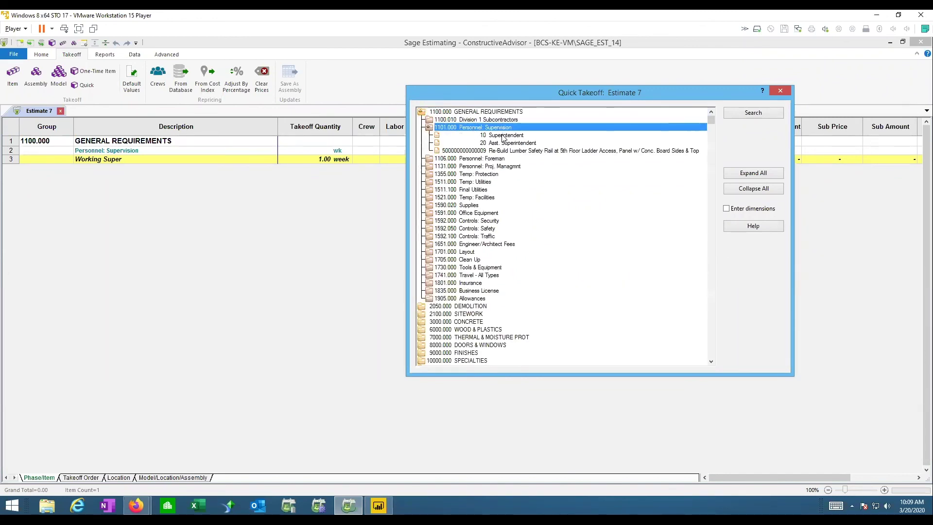
double_click(502, 136)
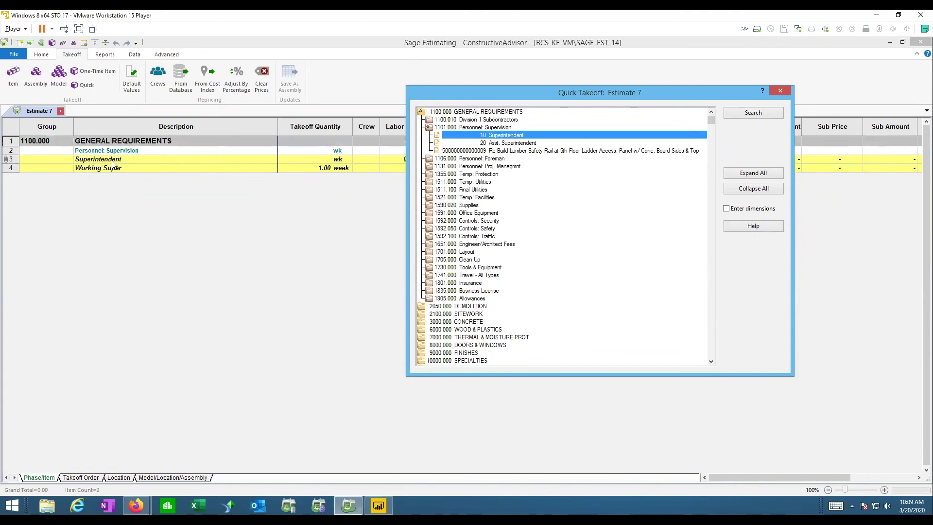
Add Carpenter Foreman from phase 1106.000 Personnel: Foreman and Project Manager from phase 1131.000 Personnel: Proj. Managmnt to the estimate
double_click(487, 128)
double_click(486, 135)
double_click(481, 143)
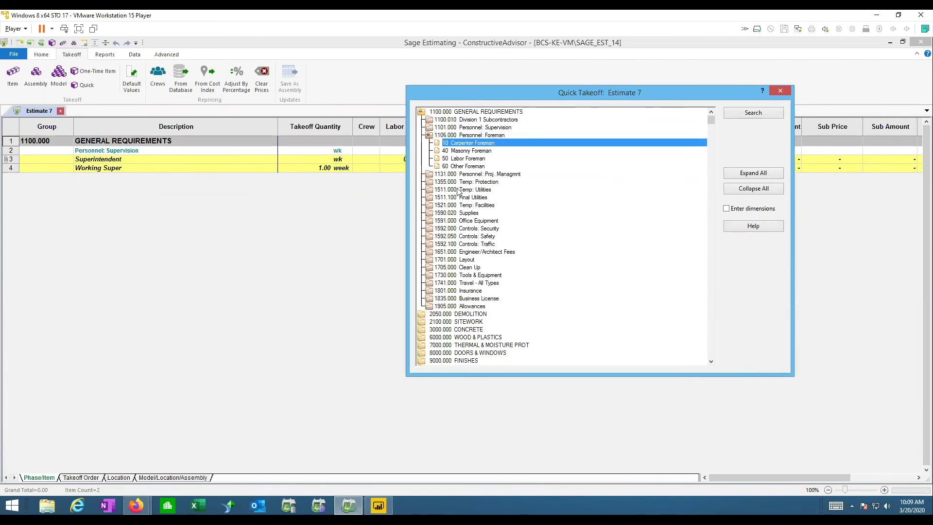
double_click(479, 174)
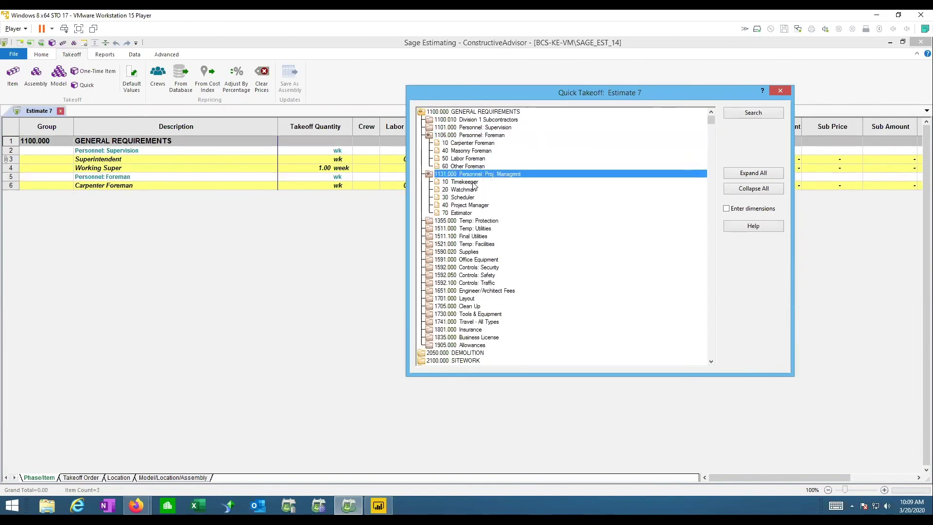
double_click(469, 206)
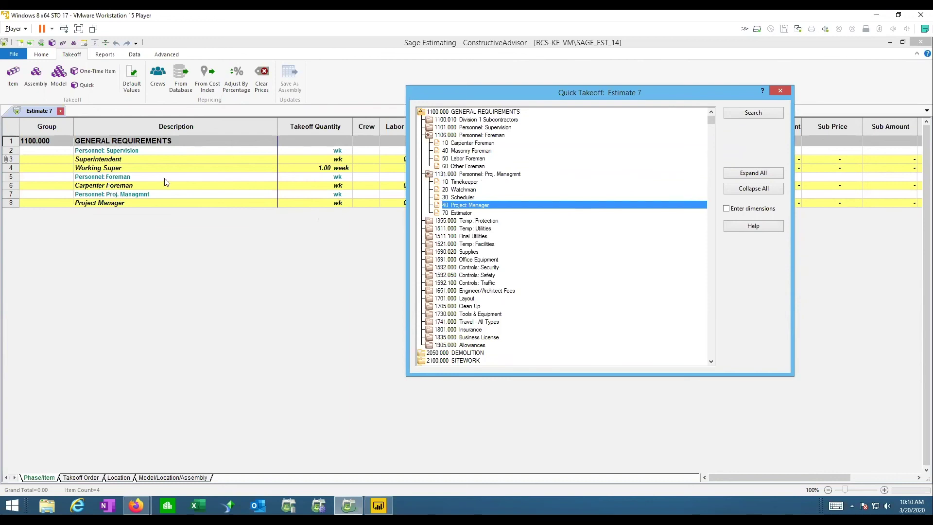
Set the Project Manager item's takeoff quantity to 4 weeks
click(315, 203)
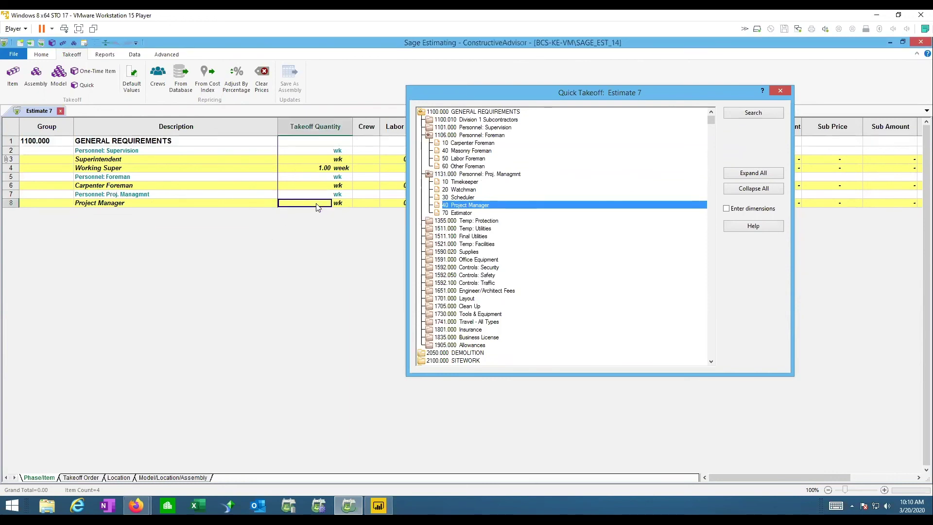
text(4)
click(347, 194)
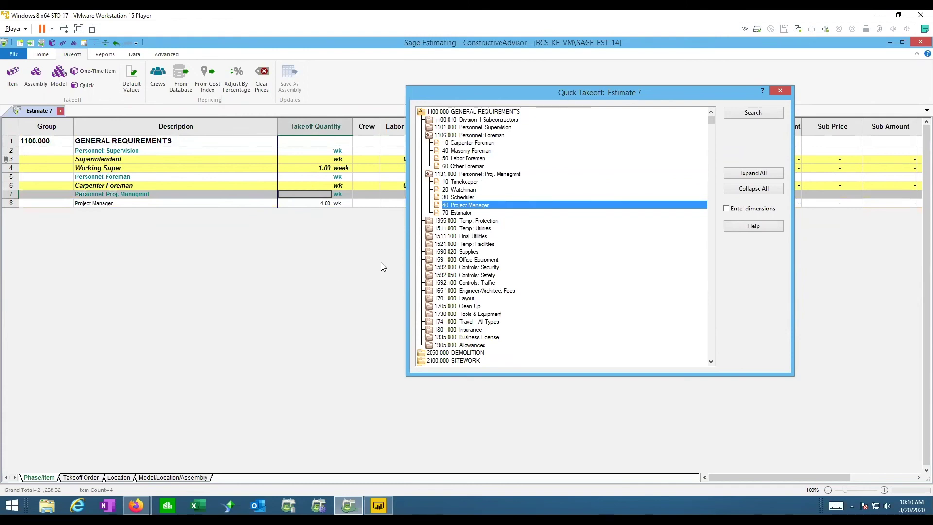
Add Temp Heat, Temp Phone, Temp Electricity and Temp Toilet together from phase 1511.000 Temp: Utilities to the estimate
drag(531, 94, 560, 122)
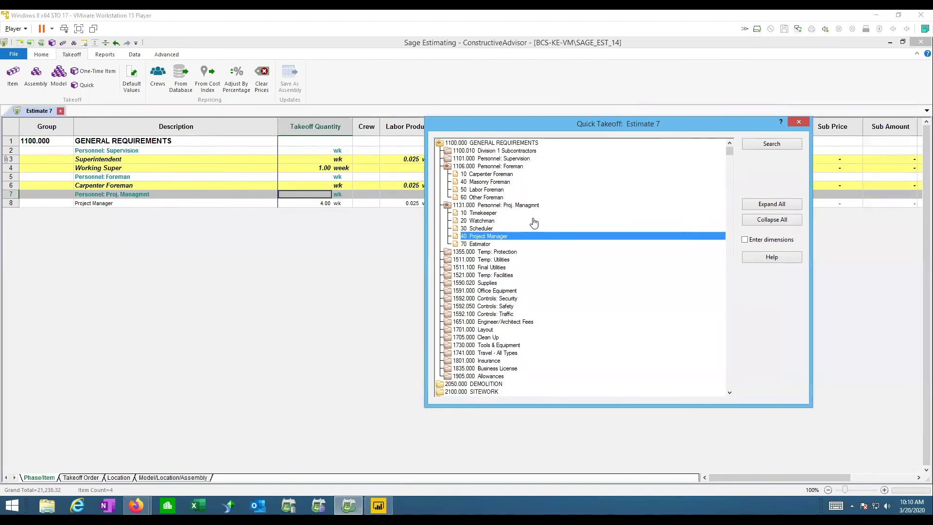
double_click(493, 260)
double_click(494, 252)
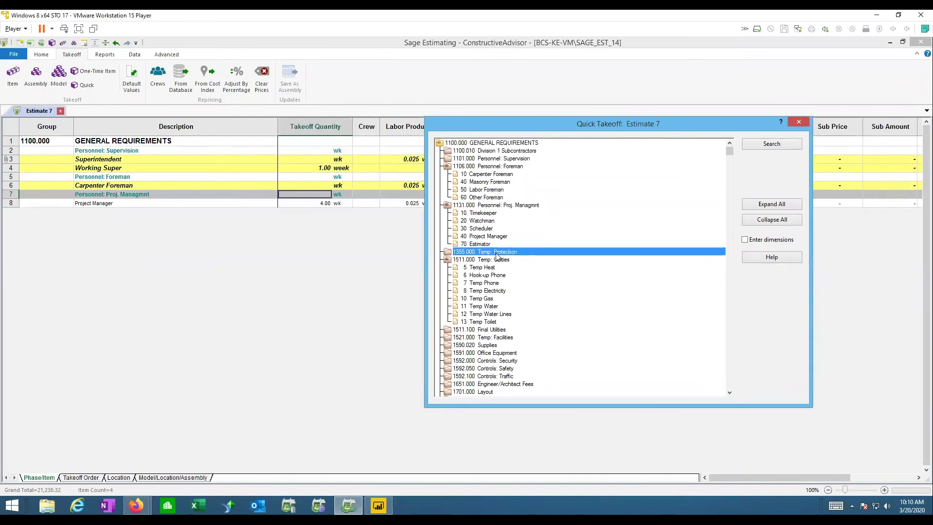
click(493, 260)
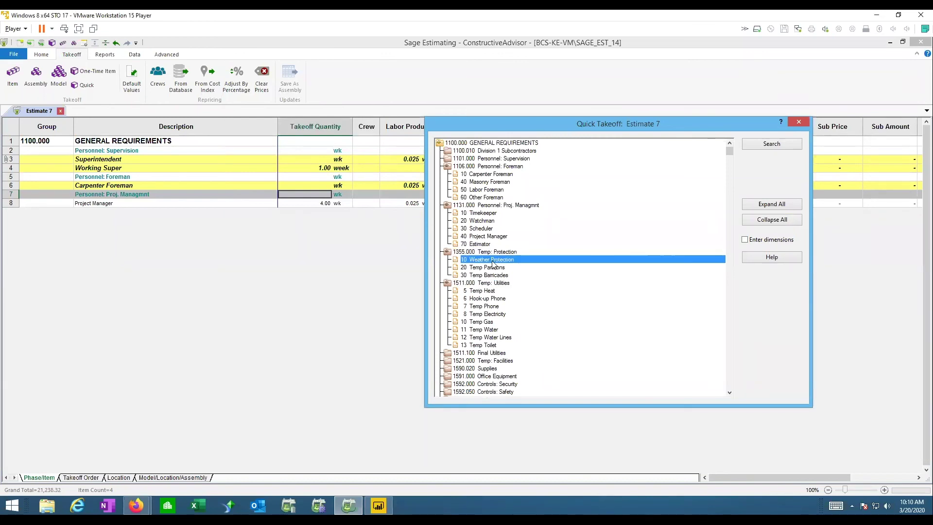
click(490, 291)
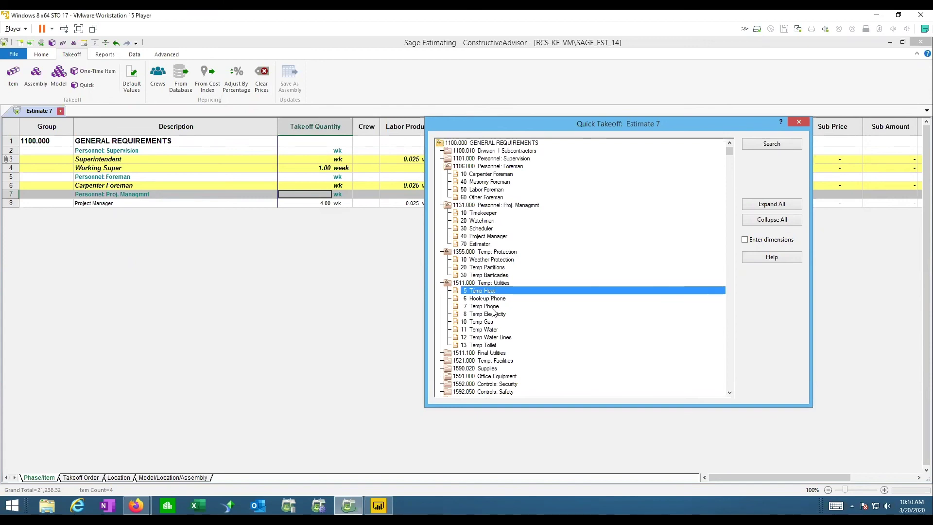
ctrl+click(491, 307)
ctrl+click(492, 315)
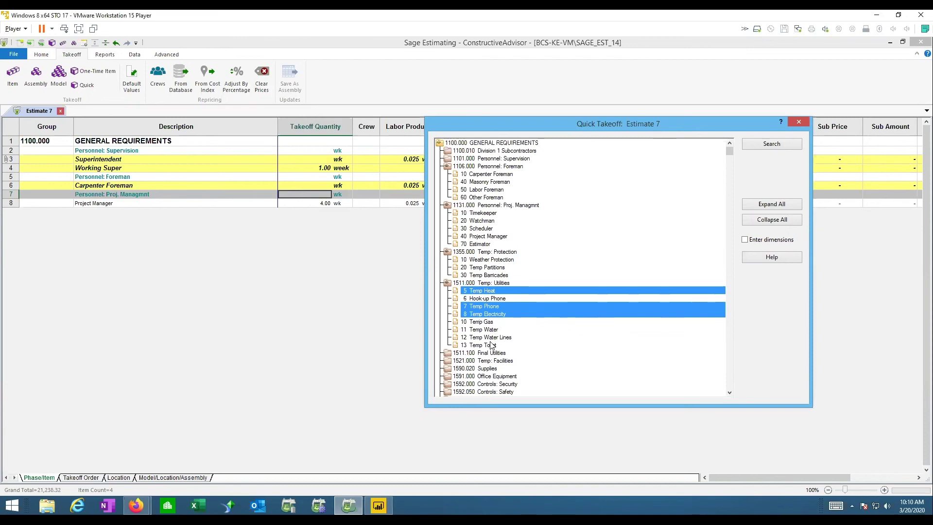
ctrl+click(490, 345)
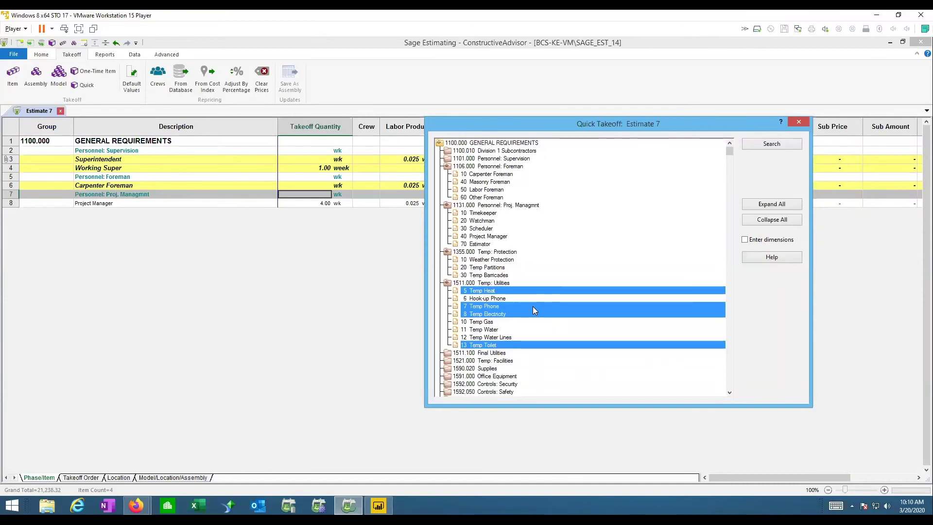
drag(533, 306, 251, 277)
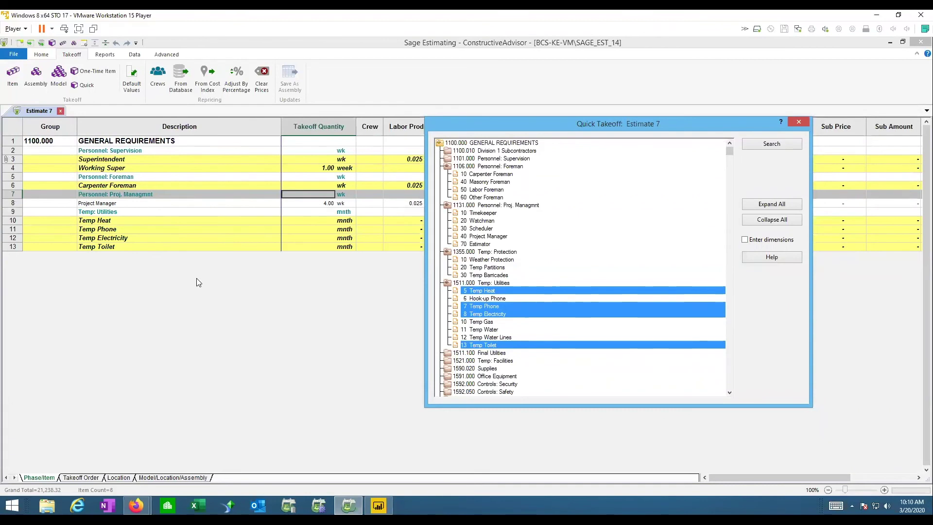
Add Watchman, Temp Partitions and Temp Phone from their three different phases to the estimate in one takeoff
click(485, 221)
ctrl+click(485, 267)
ctrl+click(480, 306)
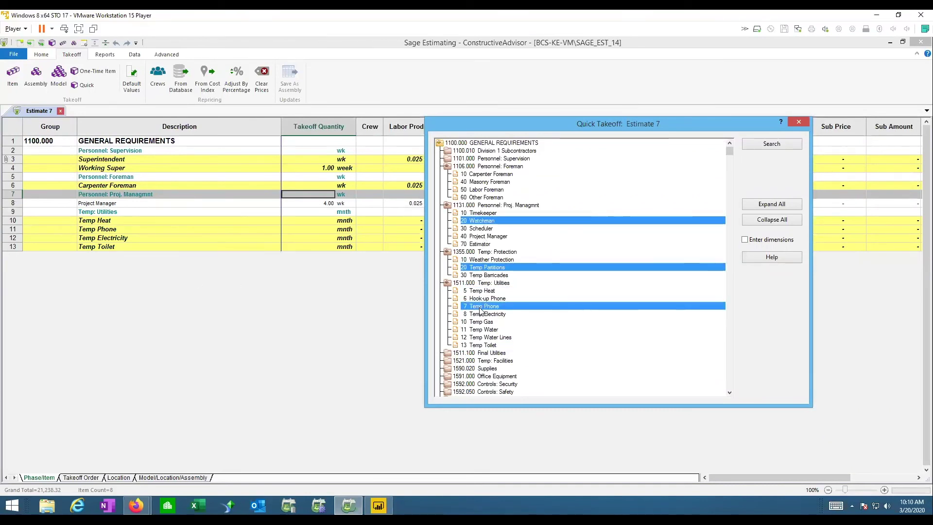
drag(507, 267, 130, 299)
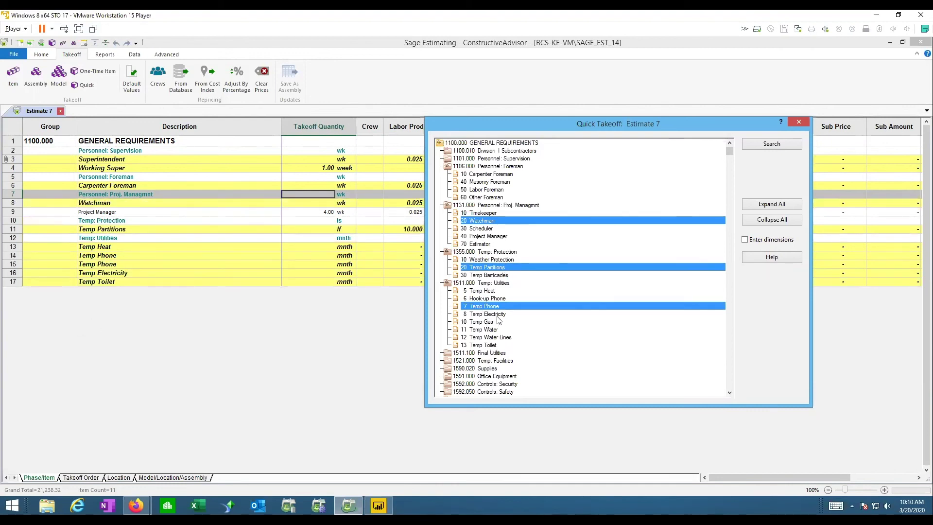
Add the full range of items from Final Electricity through Temp Dewatering (Own Equip), covering phases 1511.100 Final Utilities and 1521.000 Temp: Facilities
double_click(493, 354)
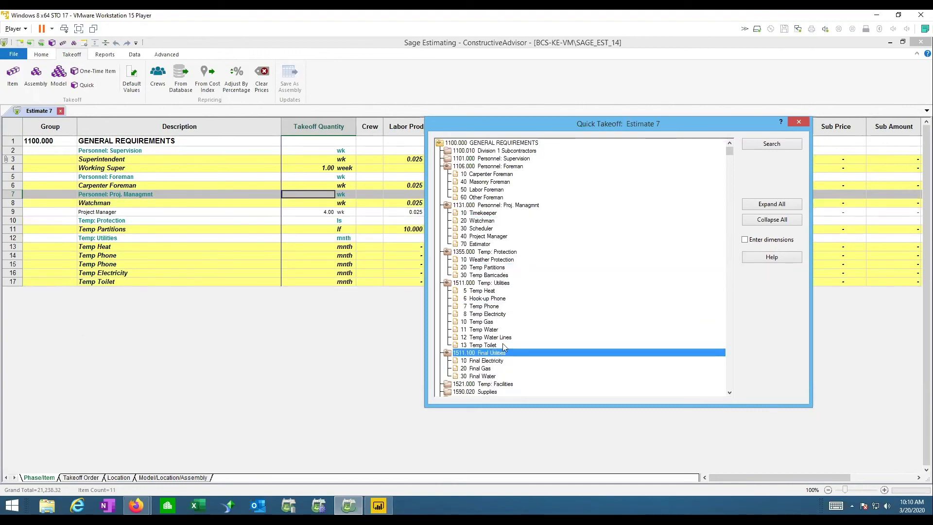
scroll(514, 340, down, 2)
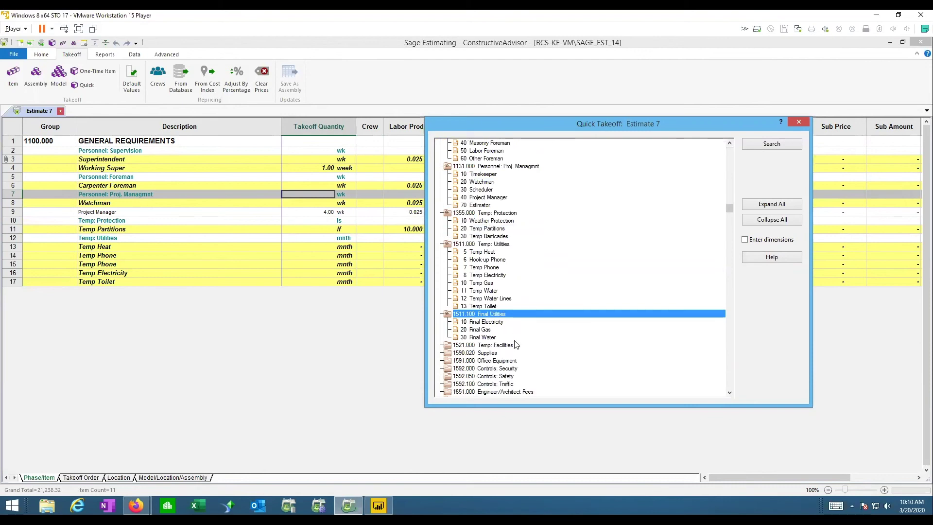
double_click(484, 346)
click(478, 300)
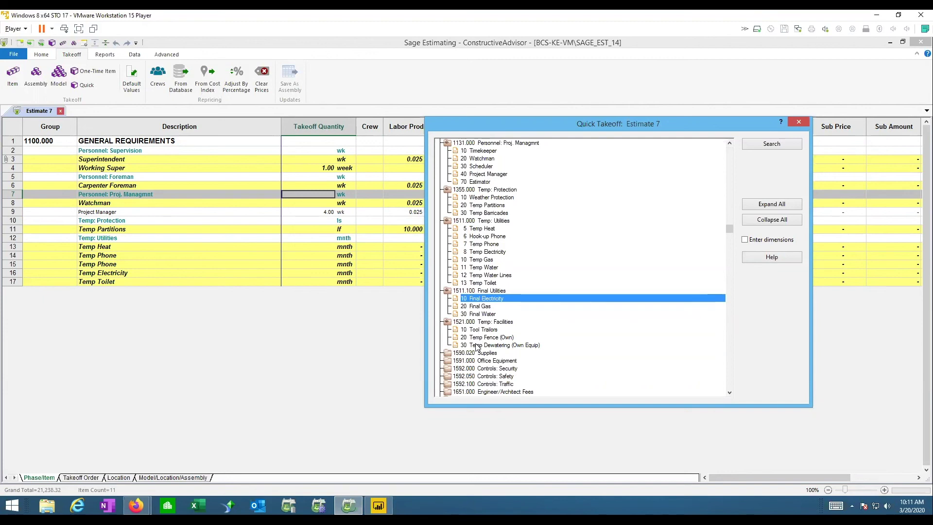
shift+click(490, 345)
drag(543, 336, 145, 333)
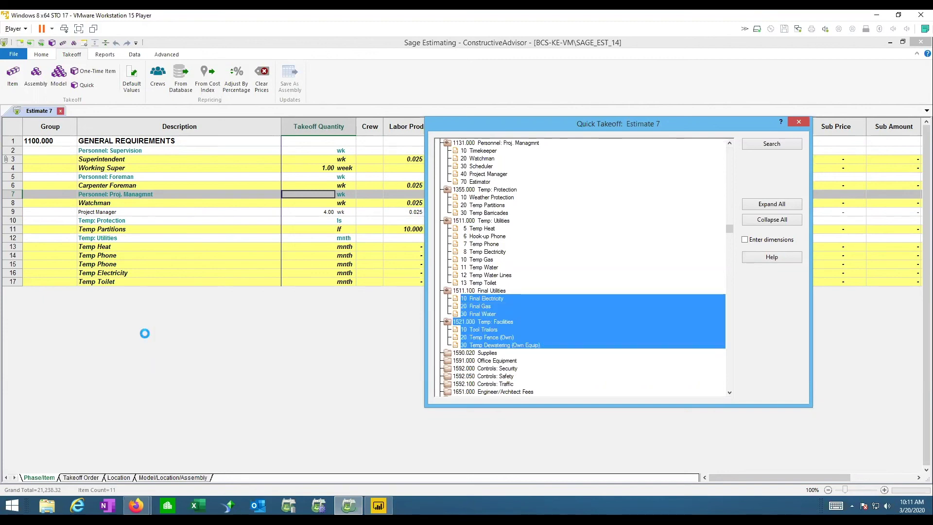
Add the whole 1591.000 Office Equipment phase to the estimate: Office Trailer, Printing Cost, Precision Estimating Software and Job Sign
click(488, 291)
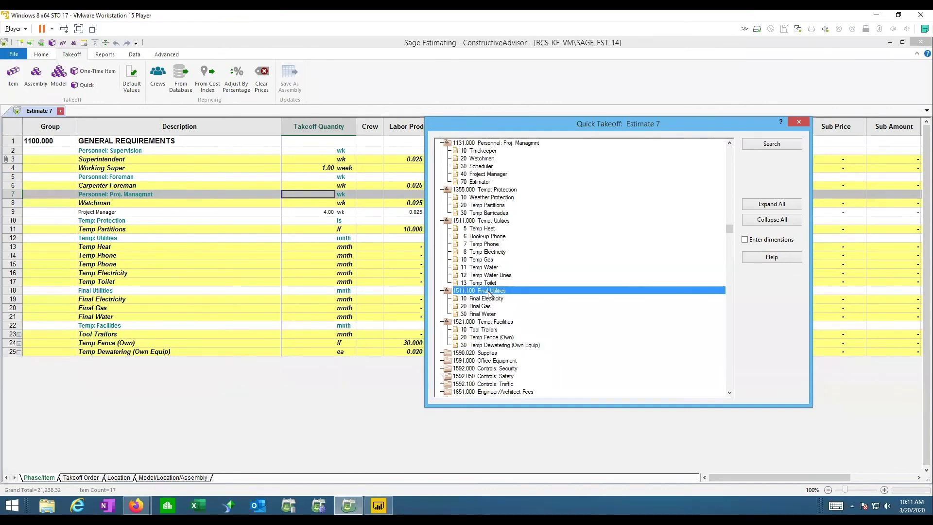
double_click(477, 353)
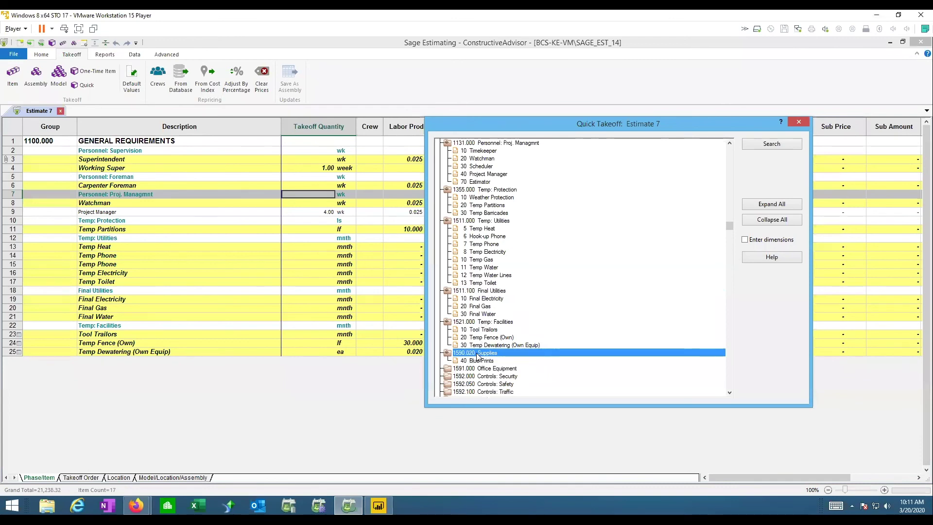
double_click(477, 353)
double_click(475, 361)
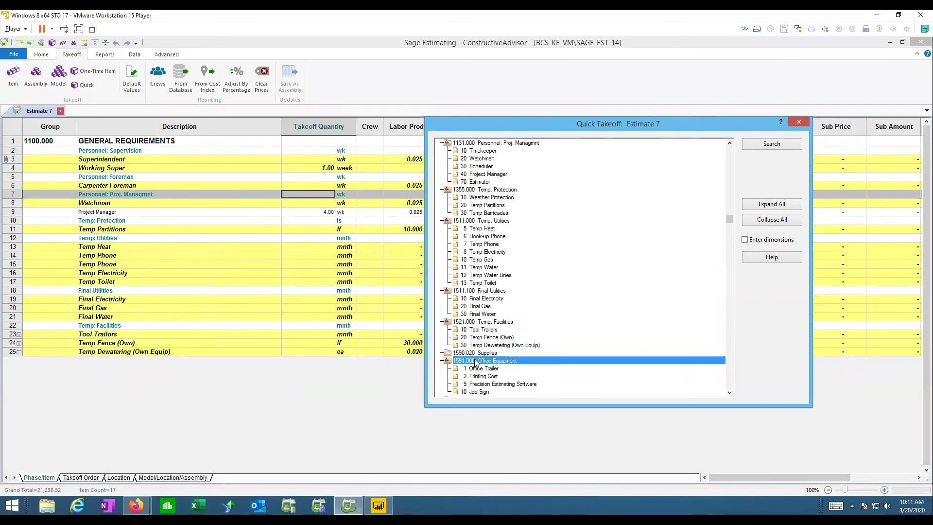
scroll(541, 319, down, 4)
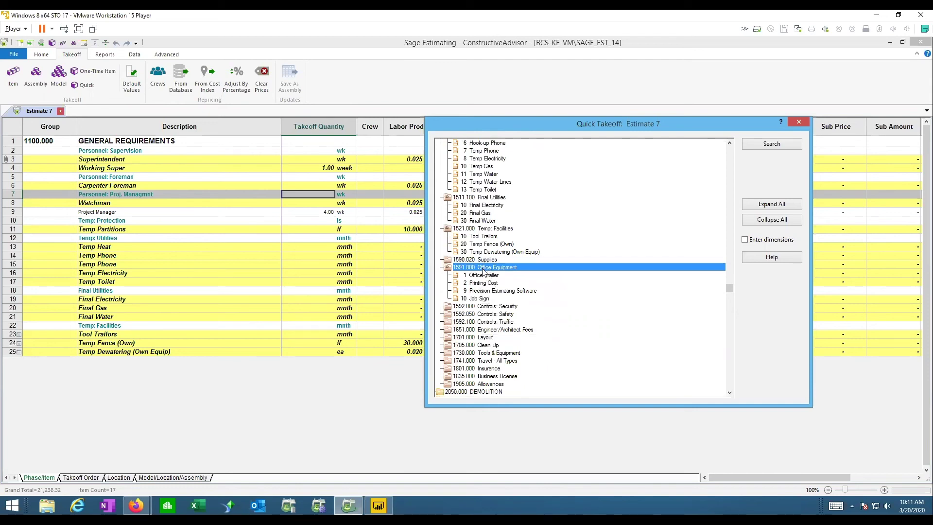
double_click(483, 269)
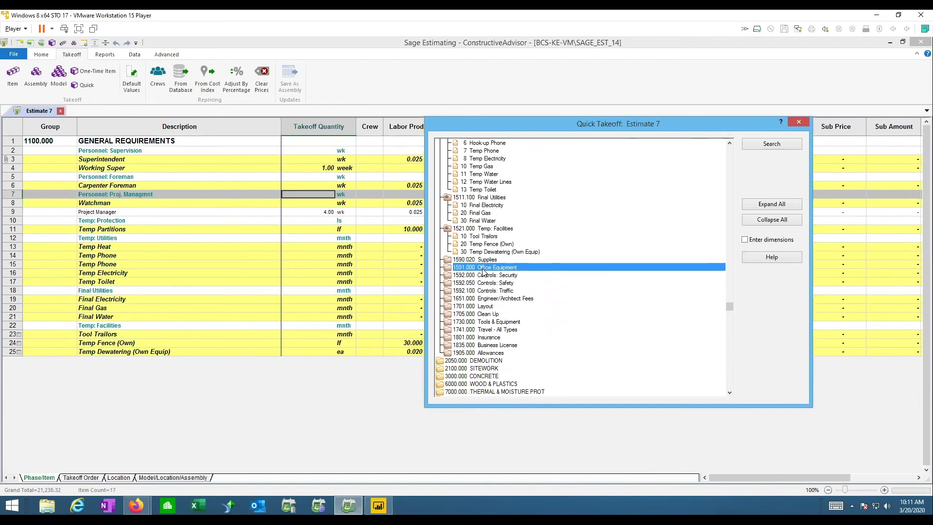
double_click(485, 268)
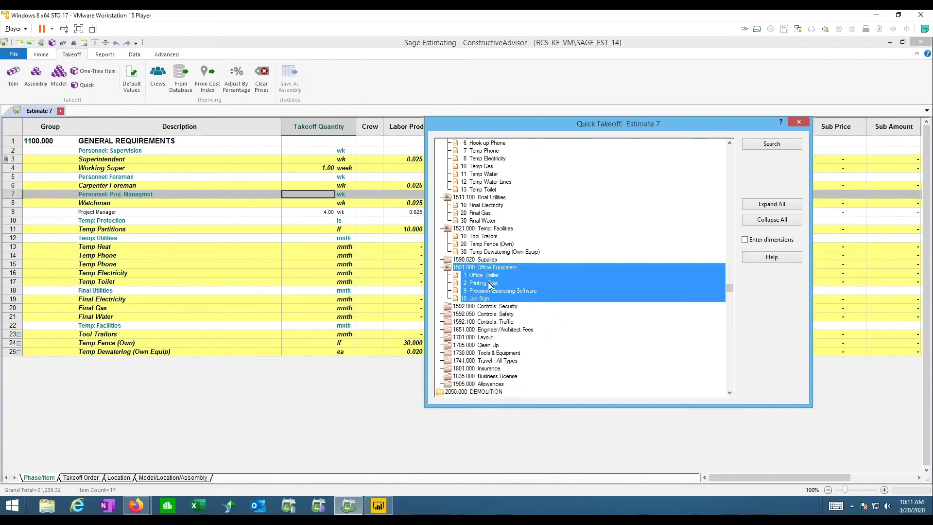
drag(568, 294, 204, 288)
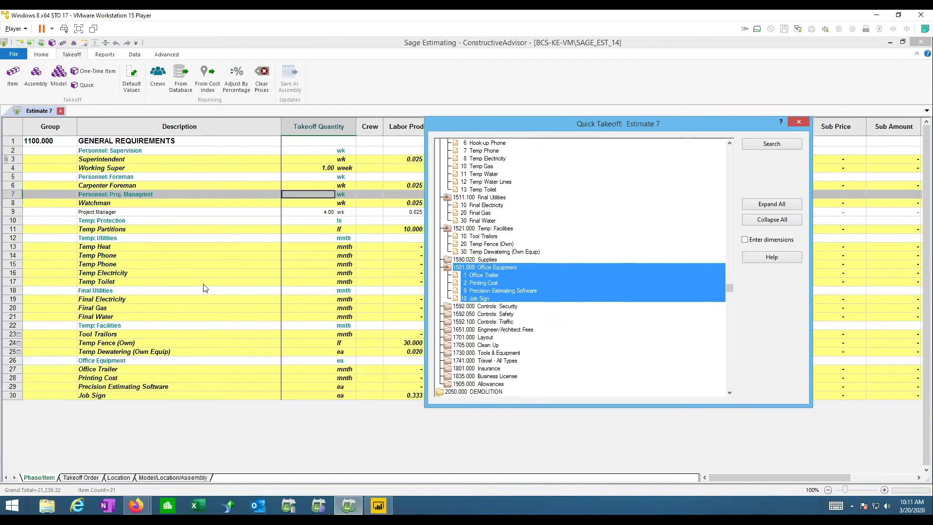
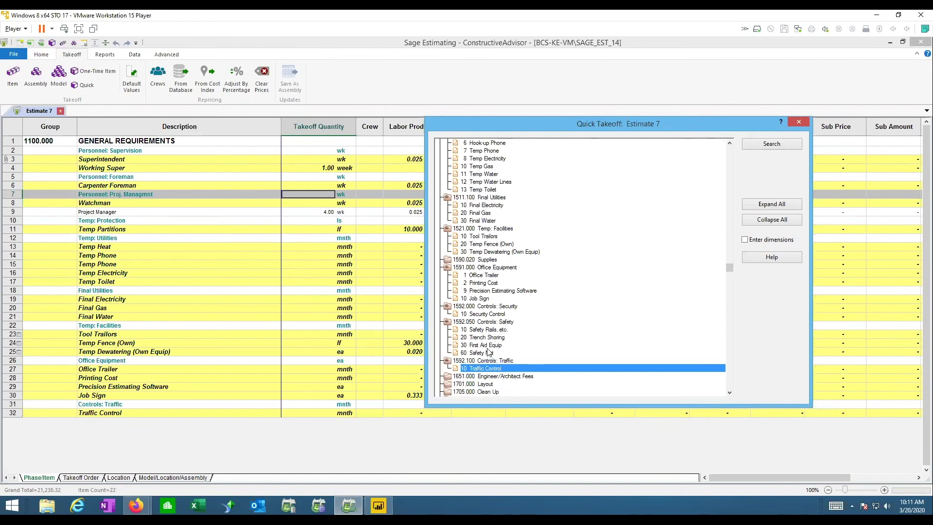
Collapse the 1592.100 Controls: Traffic and 1592.050 Controls: Safety phases in the quick takeoff list
double_click(465, 359)
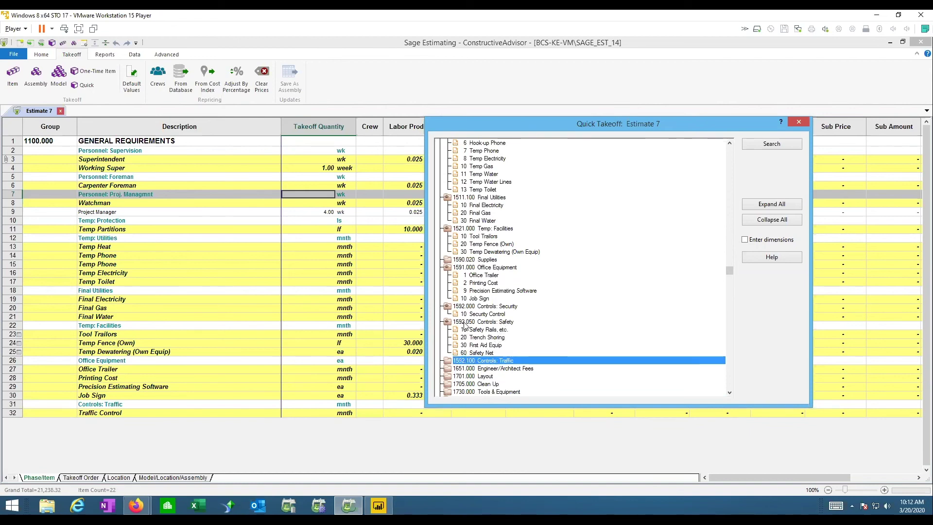
double_click(465, 322)
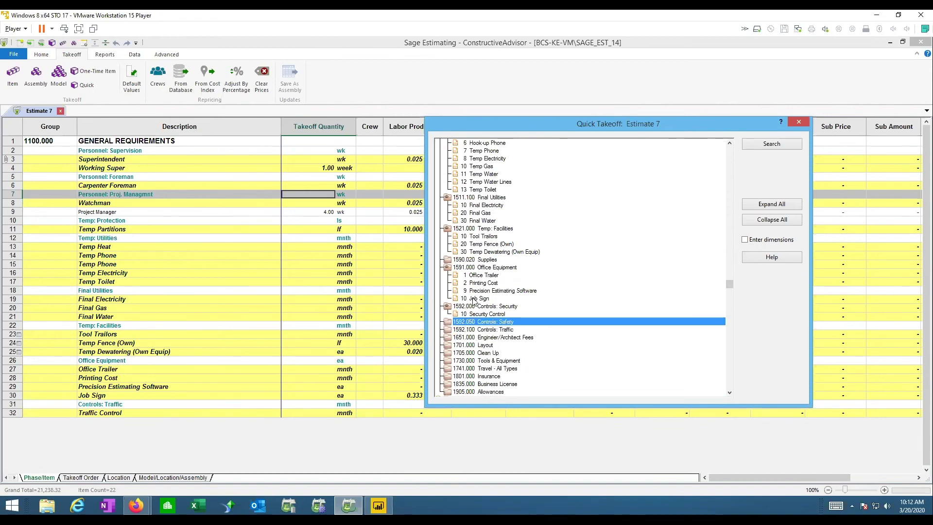
scroll(510, 255, up, 3)
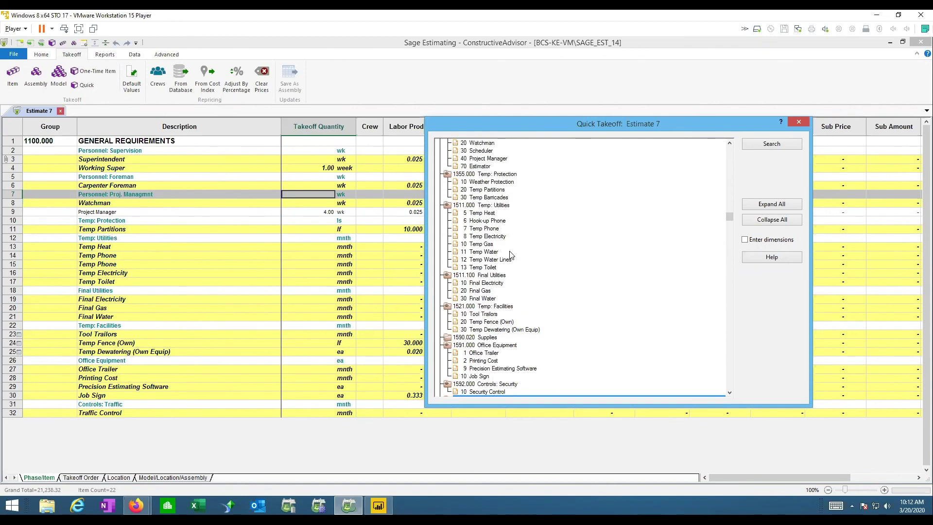
scroll(510, 255, down, 2)
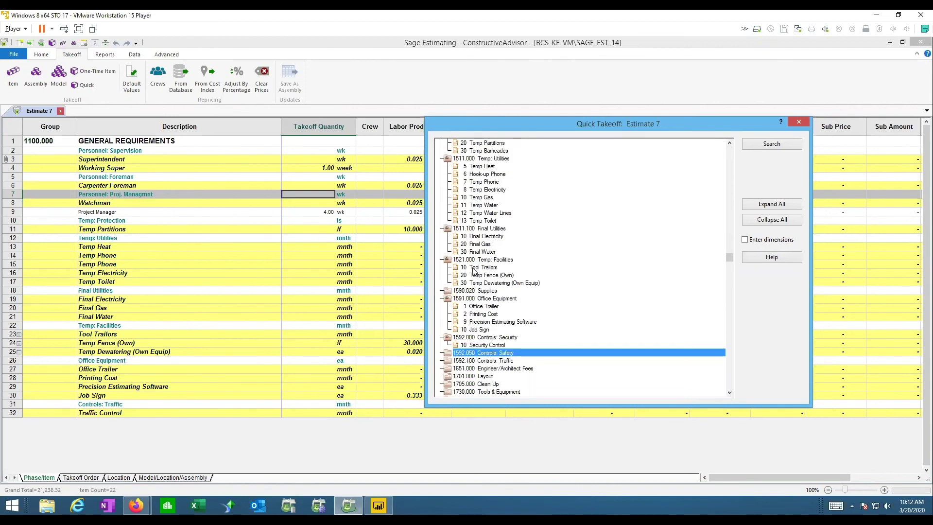
Collapse the 1591.000 Office Equipment phase and the whole 1100.000 GENERAL REQUIREMENTS group in the quick takeoff list
click(482, 314)
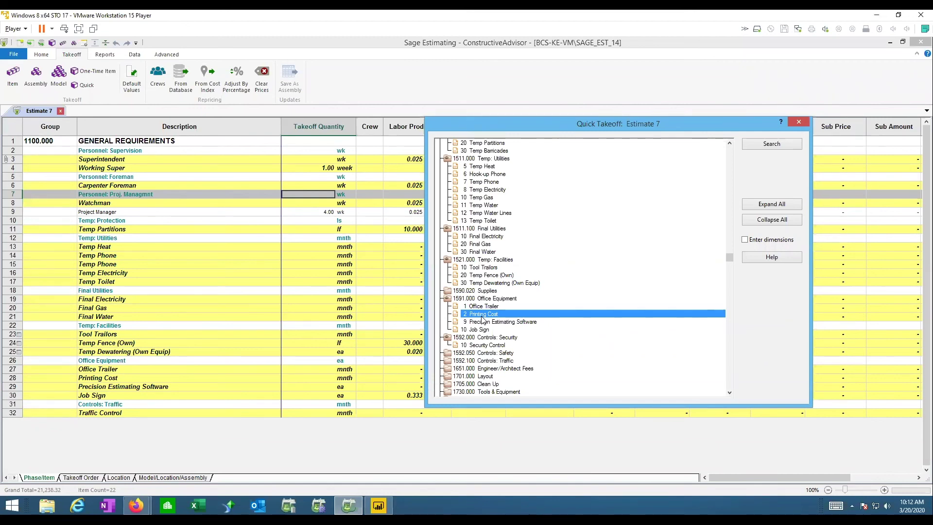
key(Left)
key(Left)
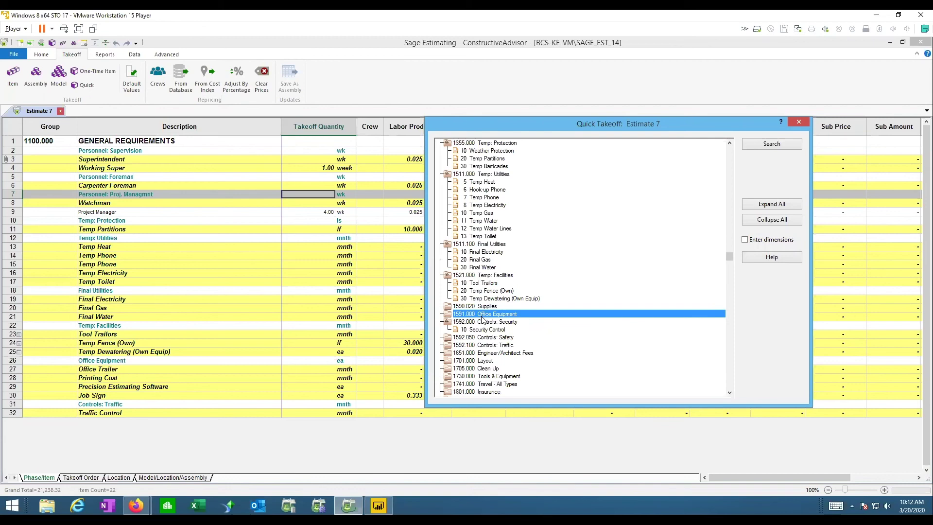
key(Left)
key(Left)
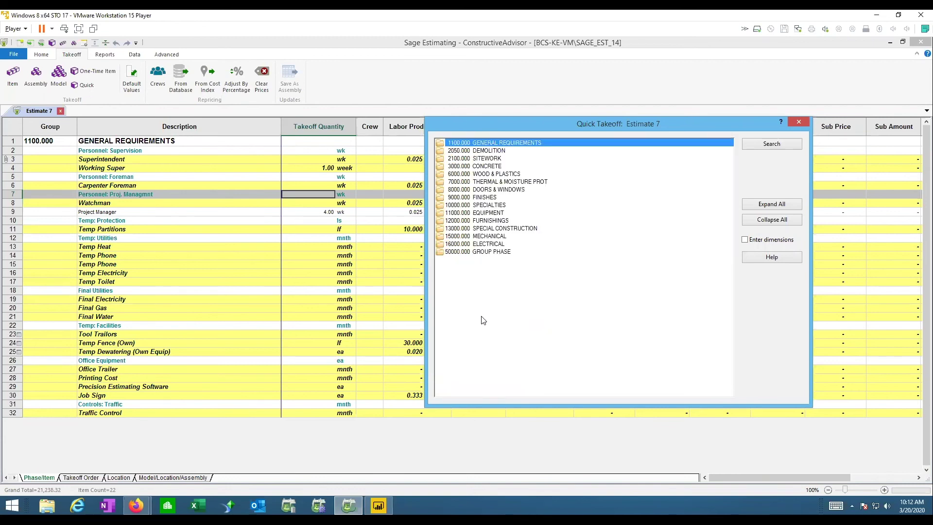
Expand the 9000.000 FINISHES group in the quick takeoff list to show its phases
key(Down)
key(Down)
key(Down)
key(Down)
key(Down)
key(Down)
key(Down)
key(Down)
key(Down)
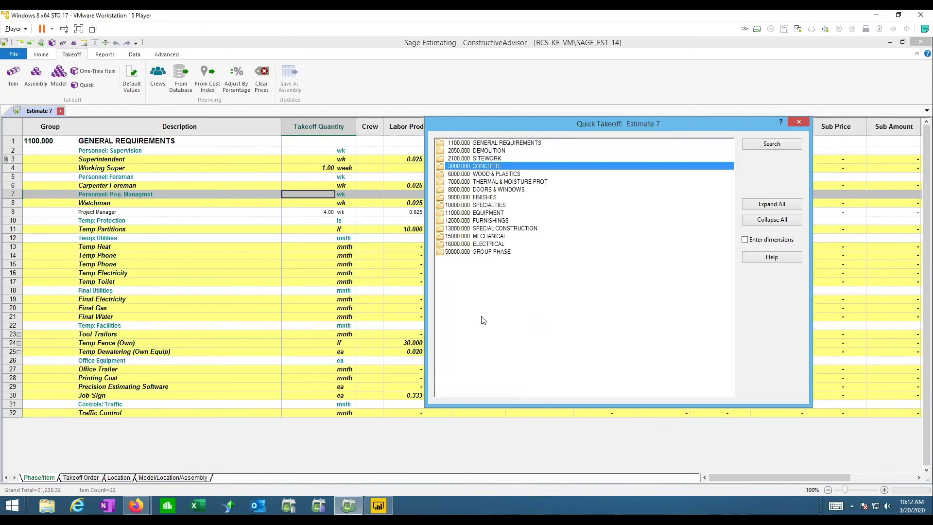
key(Up)
key(Up)
key(Up)
key(Up)
key(Down)
key(Down)
key(Right)
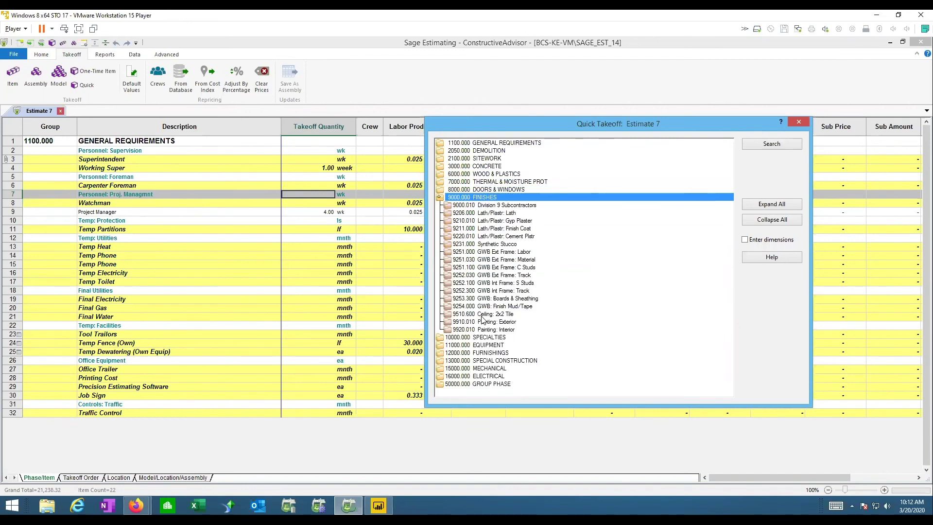
Add C Stud 358 x 9' 20 ga. from the 9251.100 GWB Ext Frame: C Studs phase to the estimate
key(Down)
key(Down)
key(Down)
key(Down)
key(Down)
key(Down)
key(Down)
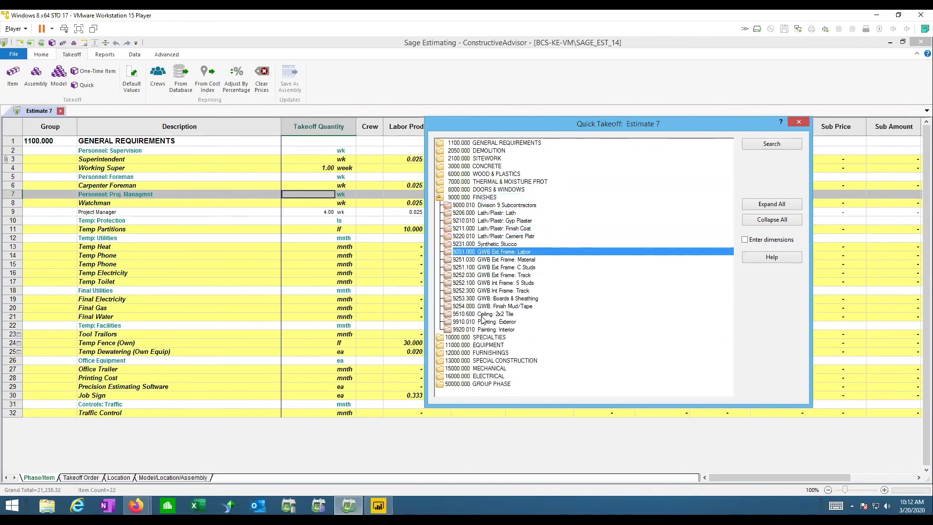
double_click(508, 269)
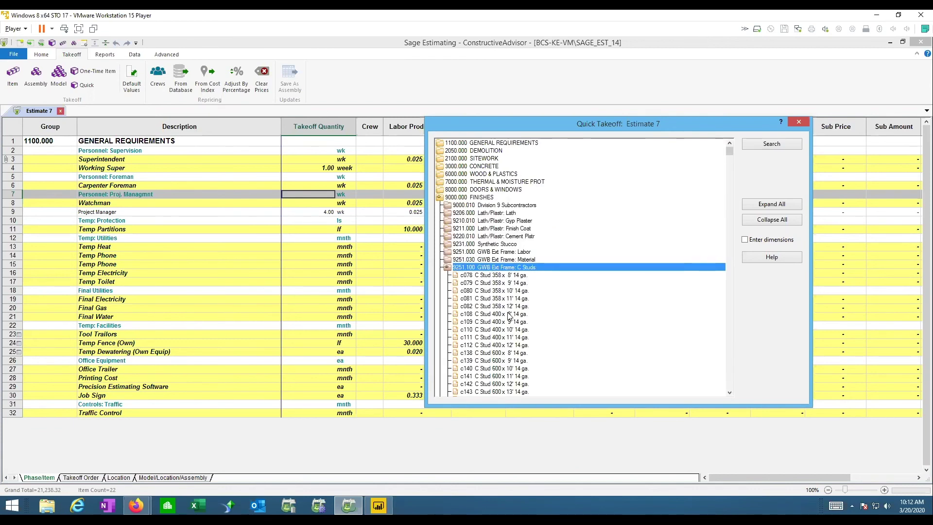
scroll(508, 315, down, 7)
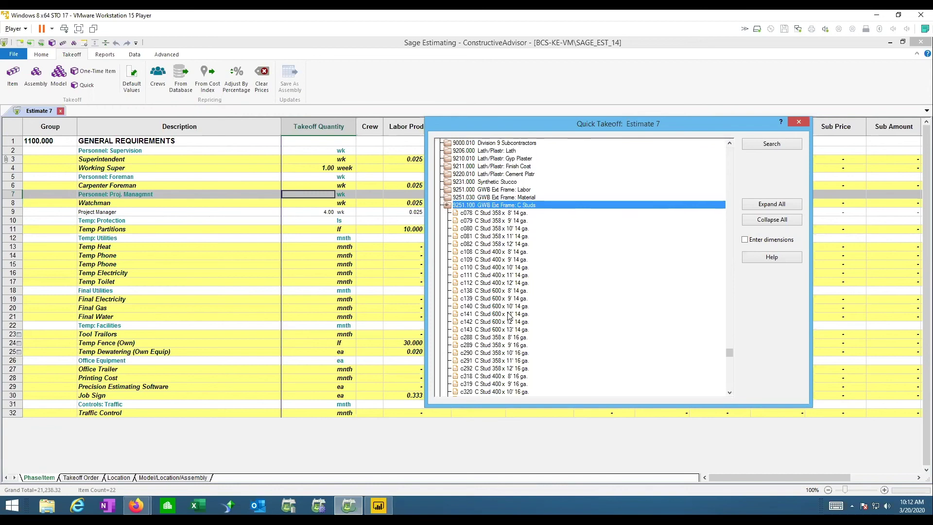
scroll(509, 315, down, 6)
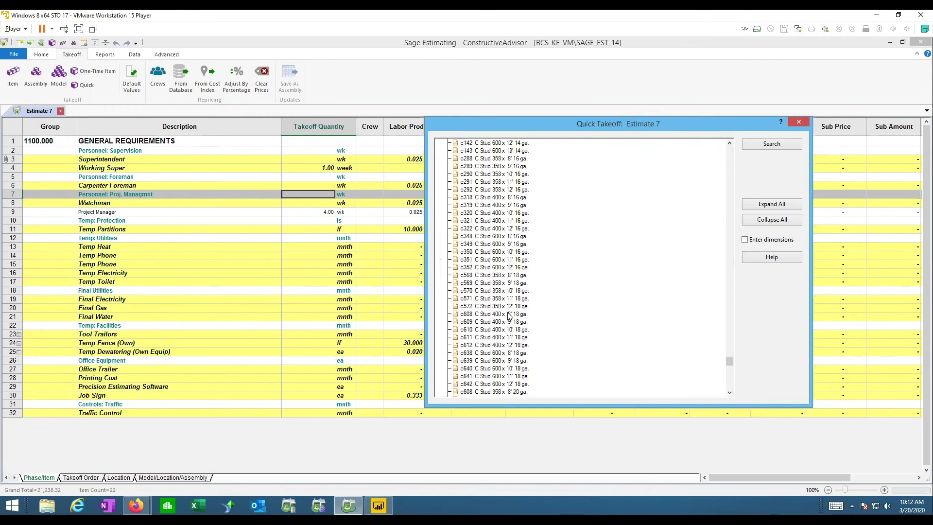
scroll(508, 316, down, 3)
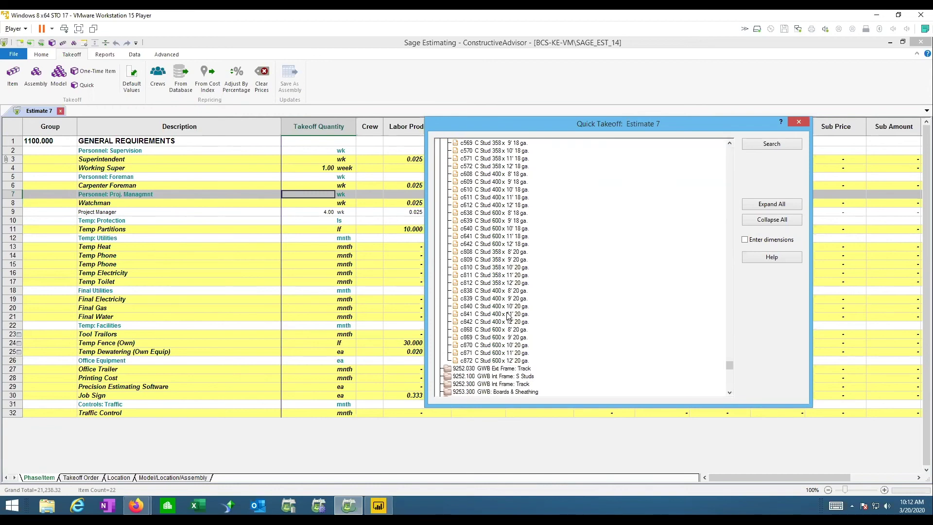
click(500, 260)
double_click(501, 260)
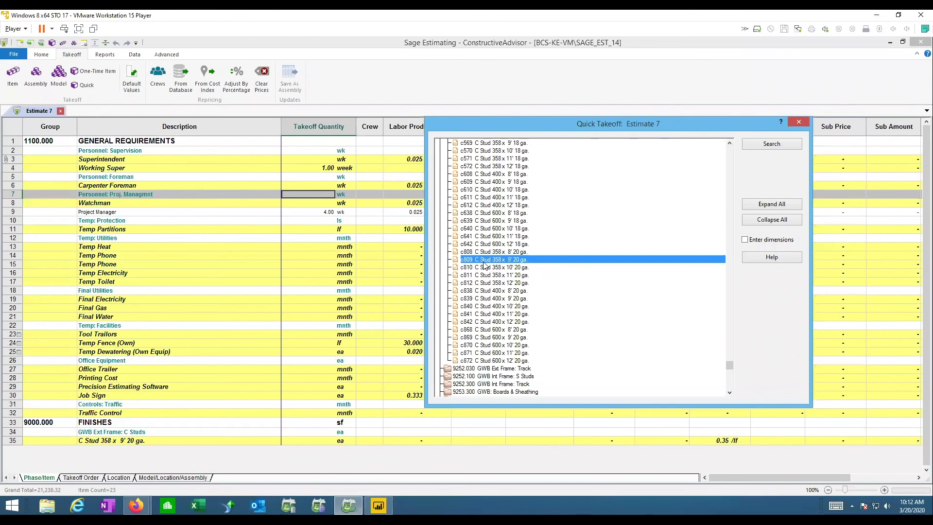
Collapse the 9251.100 GWB Ext Frame: C Studs phase and the 9000.000 FINISHES group
key(Left)
key(Left)
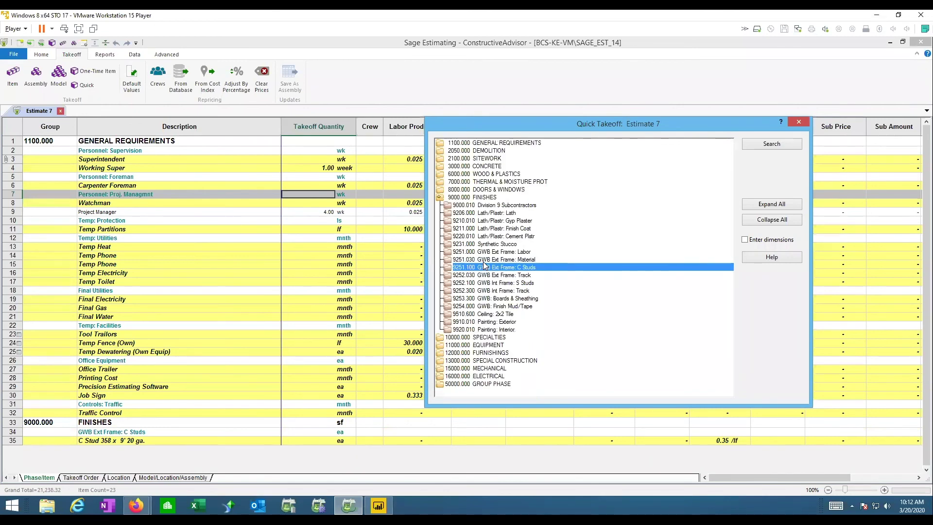
key(Left)
key(Left)
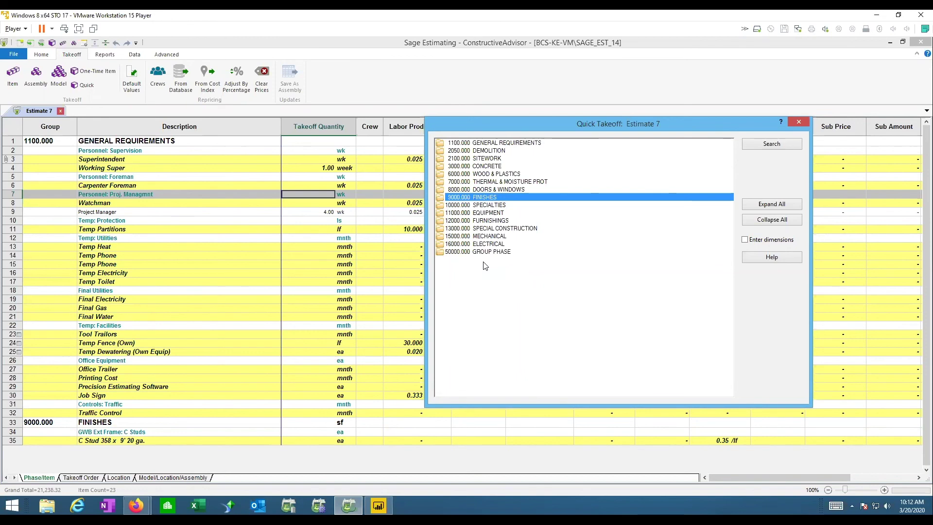
Search the quick takeoff items for "paint" and add Paint Ext Wood Trim and Paint Exterior Complete to the estimate
click(769, 146)
text(pain)
key(Return)
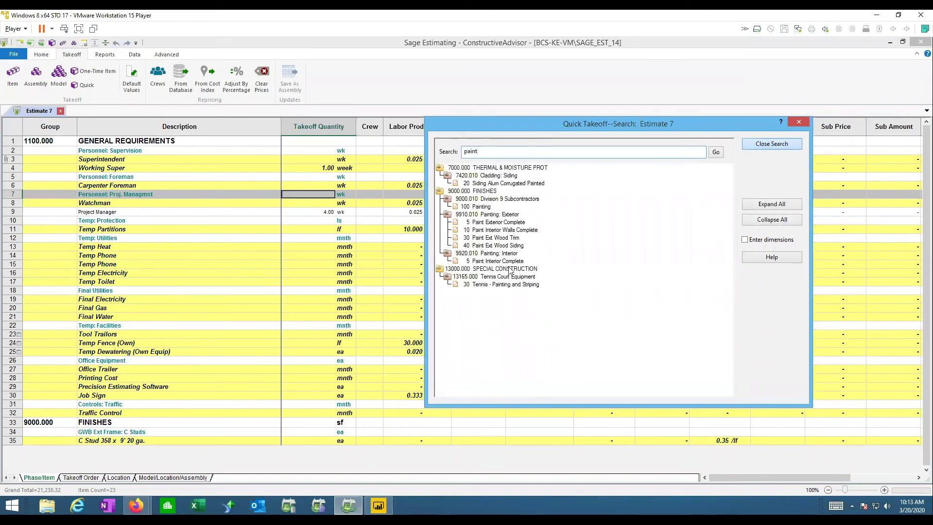
double_click(490, 238)
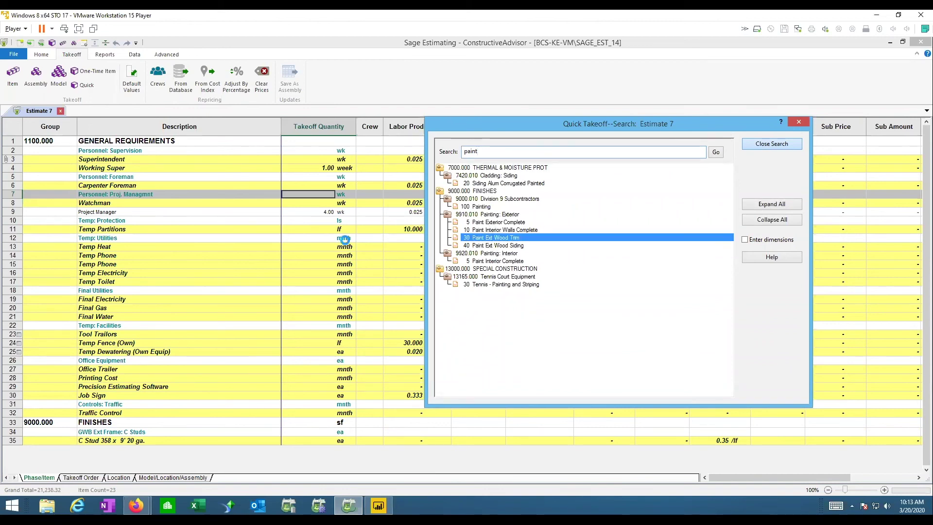
double_click(508, 222)
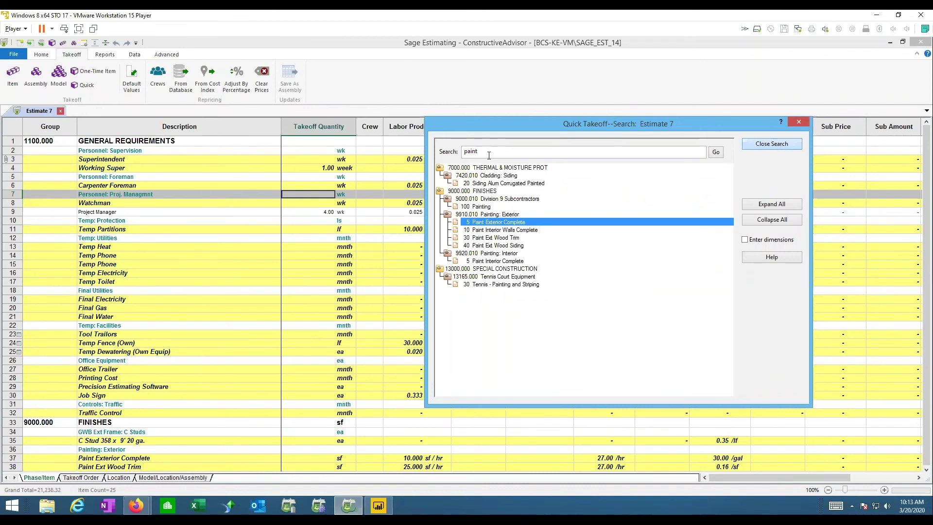
double_click(466, 152)
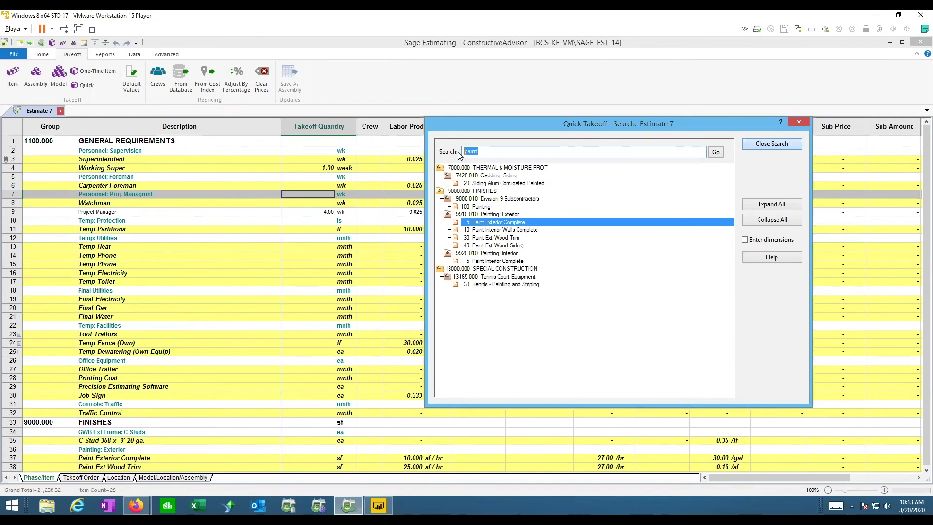
text(footing)
click(779, 146)
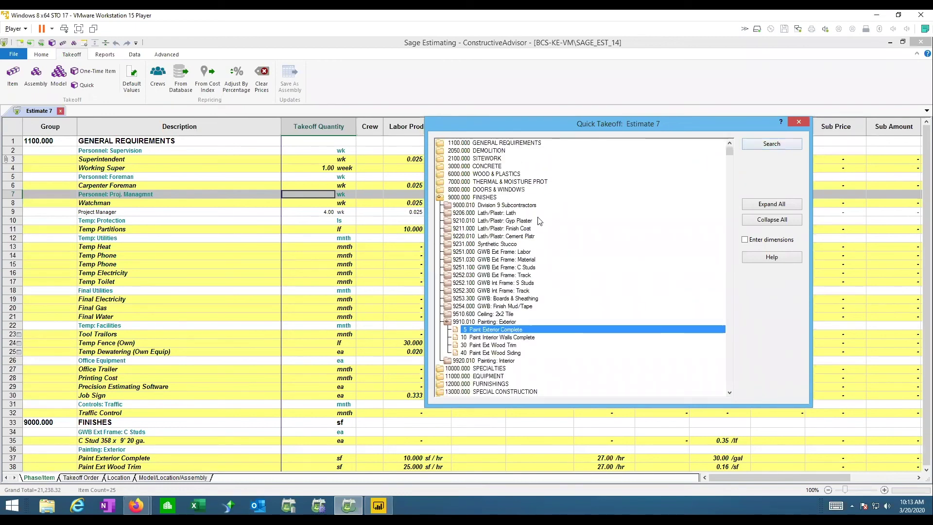
Collapse FINISHES, then look through the SITEWORK and CONCRETE groups for footing phases such as Earthwk: Footings (Mach), collapsing each group again
double_click(495, 199)
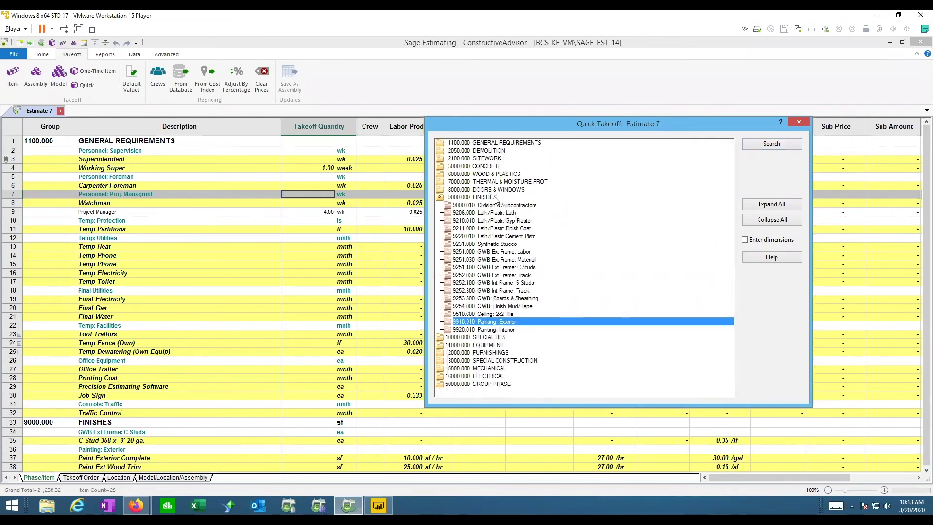
double_click(490, 158)
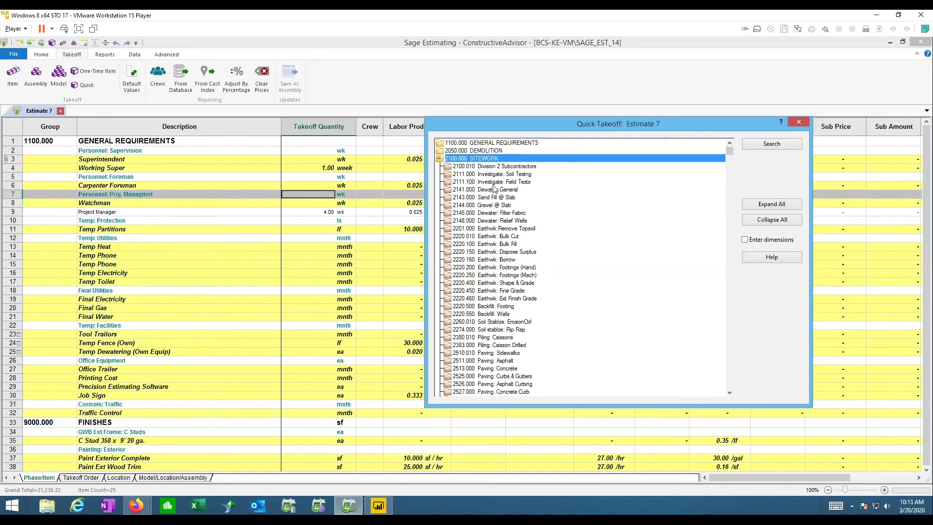
click(507, 268)
double_click(520, 275)
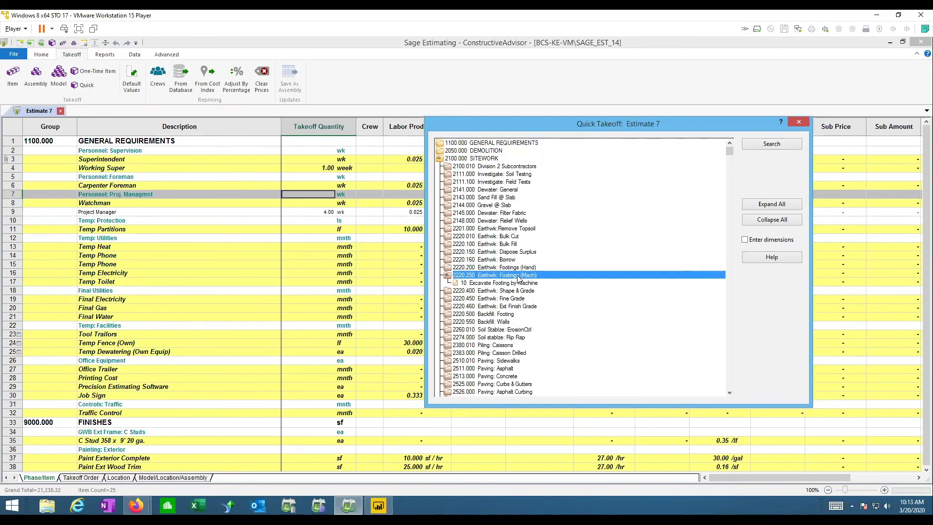
double_click(470, 159)
double_click(472, 166)
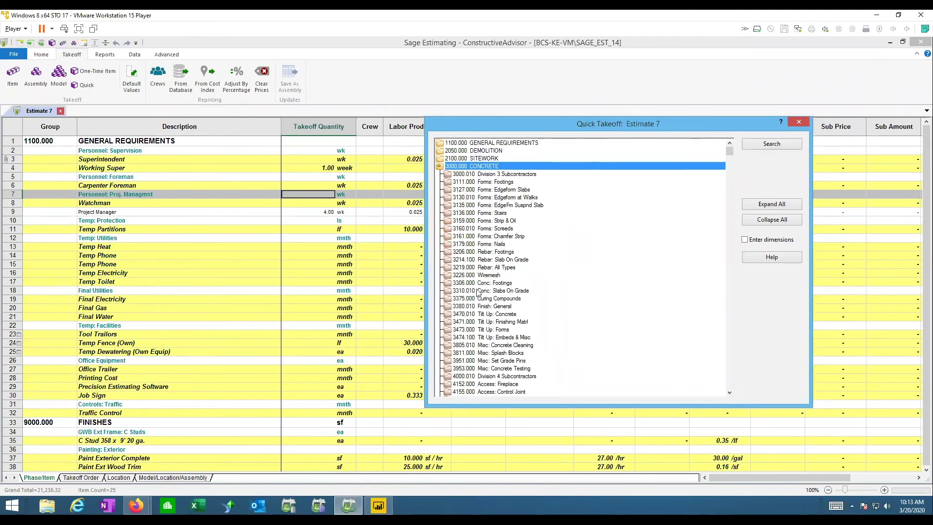
double_click(492, 167)
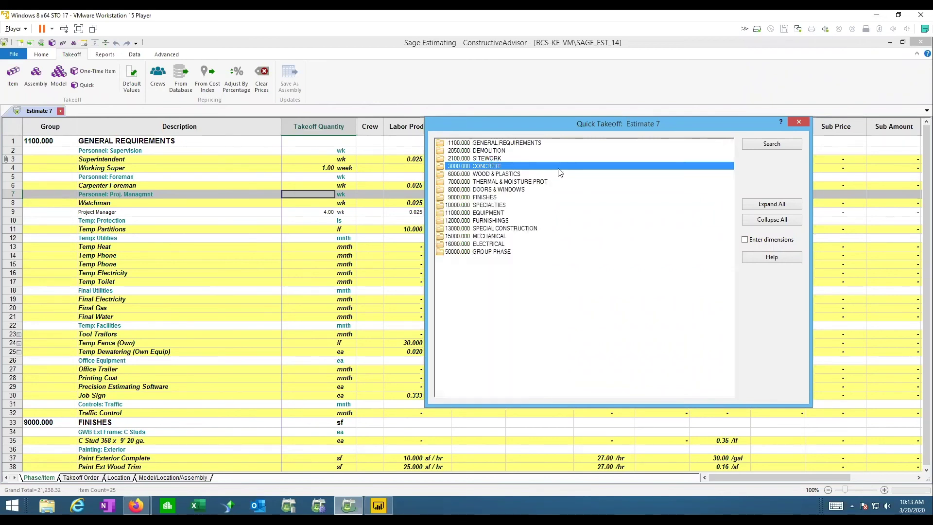
Search for "footing" and add Excavate Footing by Hand, Shape & Grade Footing, Footing Forms (Single use) and Footing Conc 2500 psi to the estimate
click(762, 146)
text(footing)
key(BackSpace)
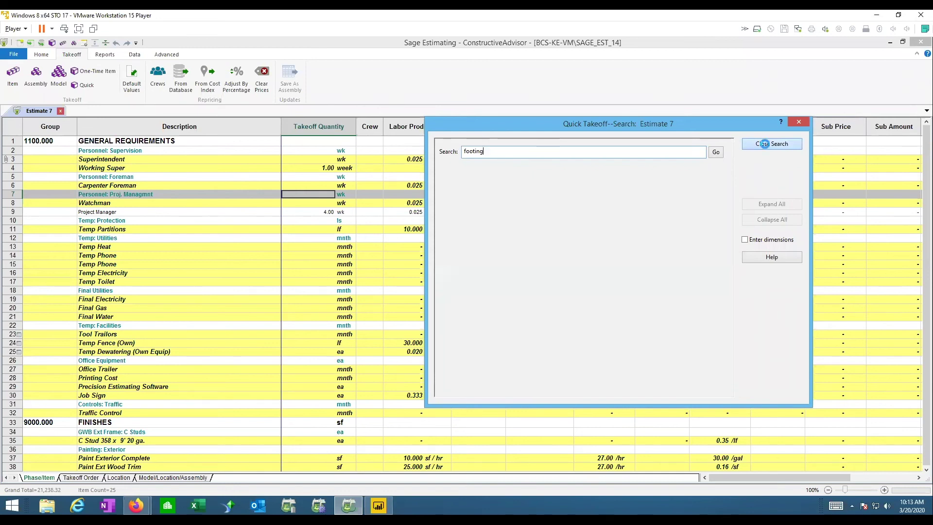
key(Return)
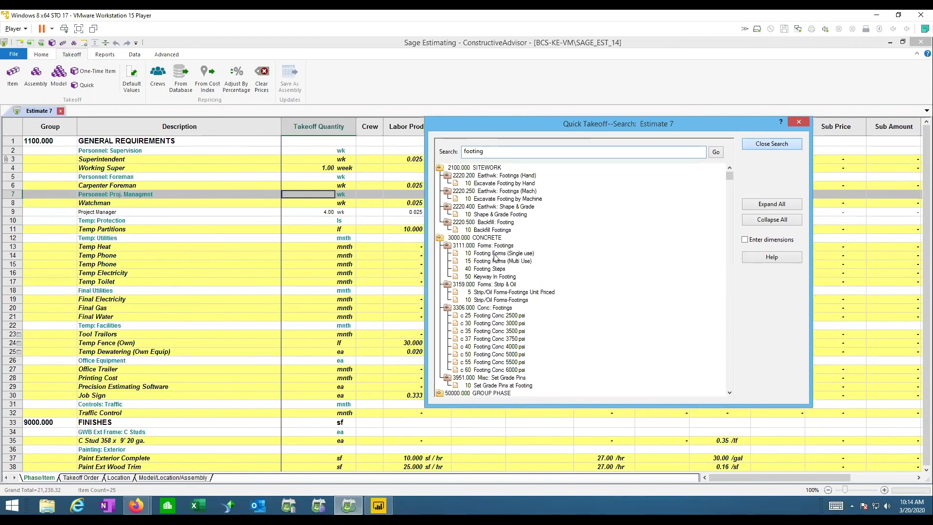
double_click(494, 184)
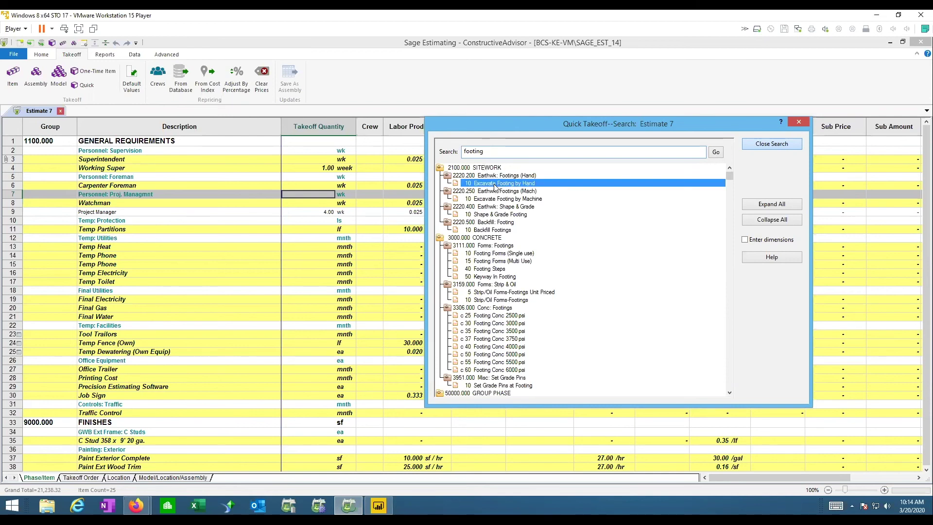
double_click(495, 214)
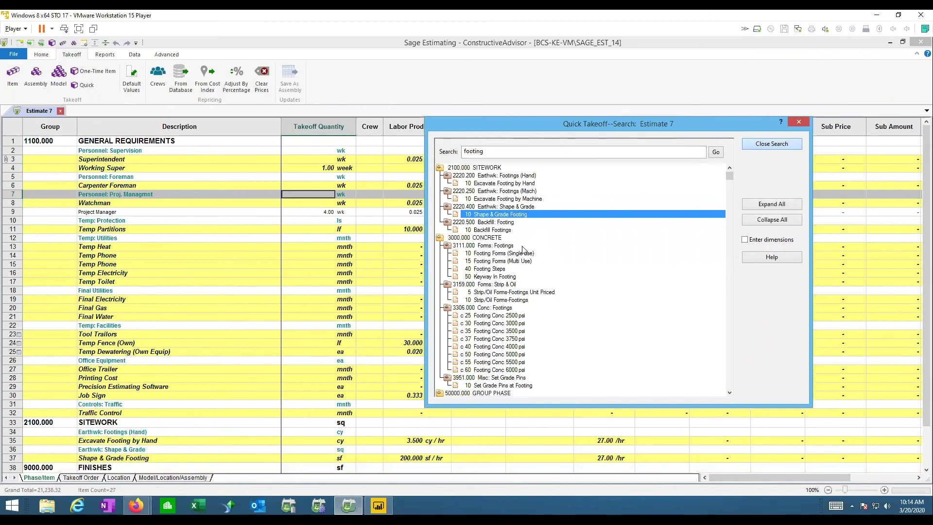
click(497, 253)
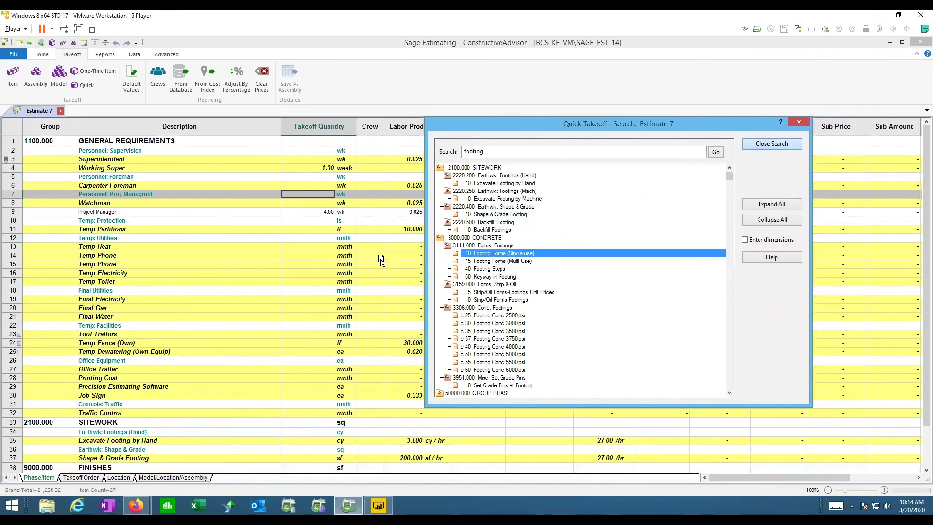
double_click(490, 316)
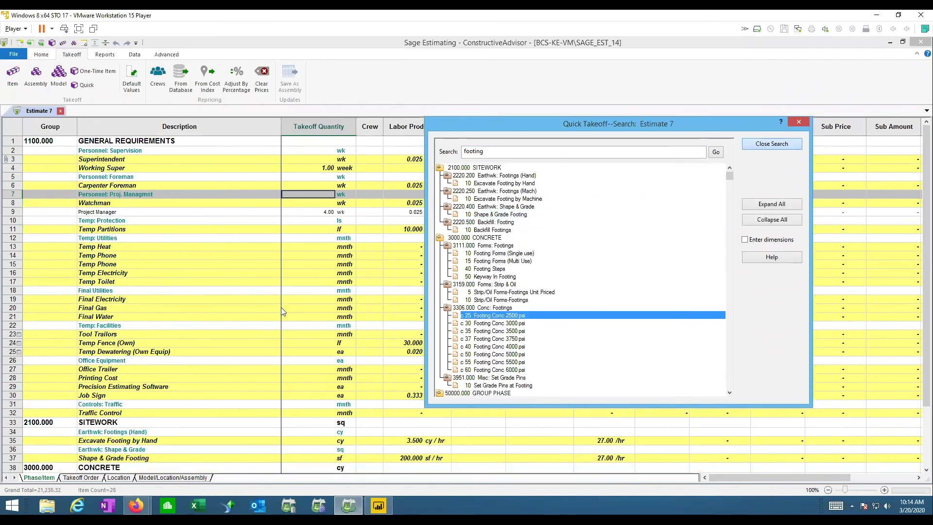
click(166, 351)
scroll(166, 351, down, 3)
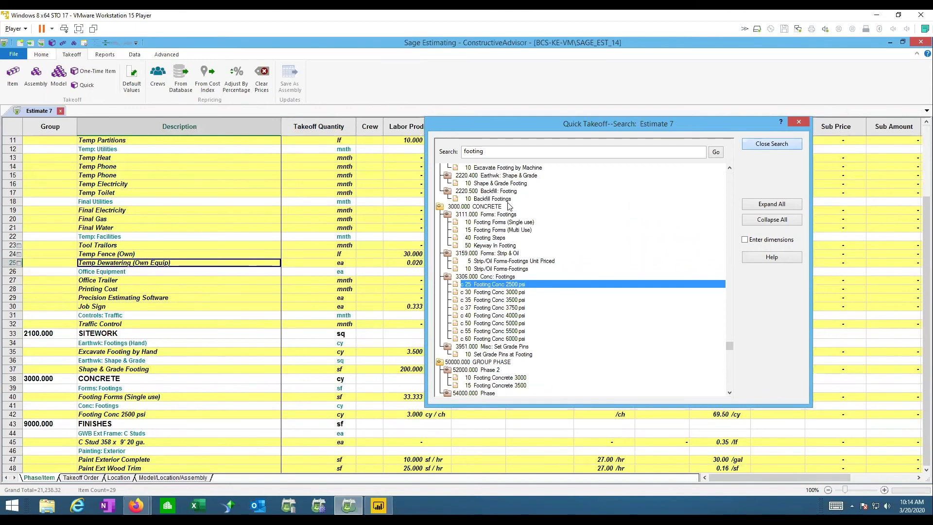
Close the takeoff search and collapse the 3306.000 Conc: Footings phase in the full list
click(779, 145)
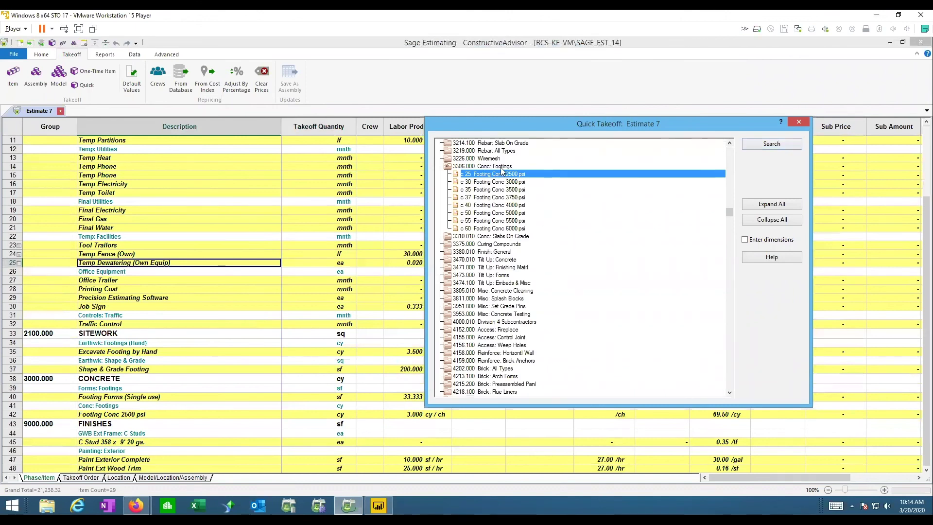
double_click(502, 167)
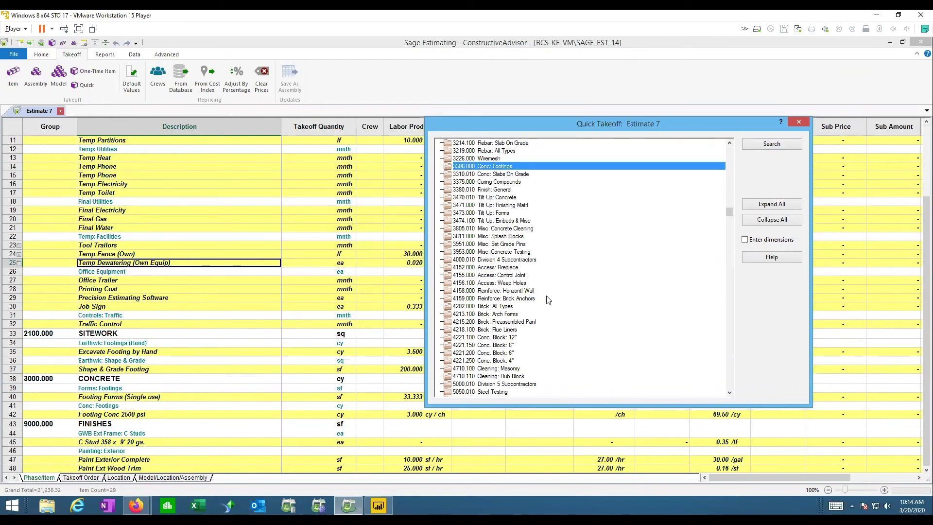
scroll(521, 189, up, 1)
scroll(522, 189, up, 3)
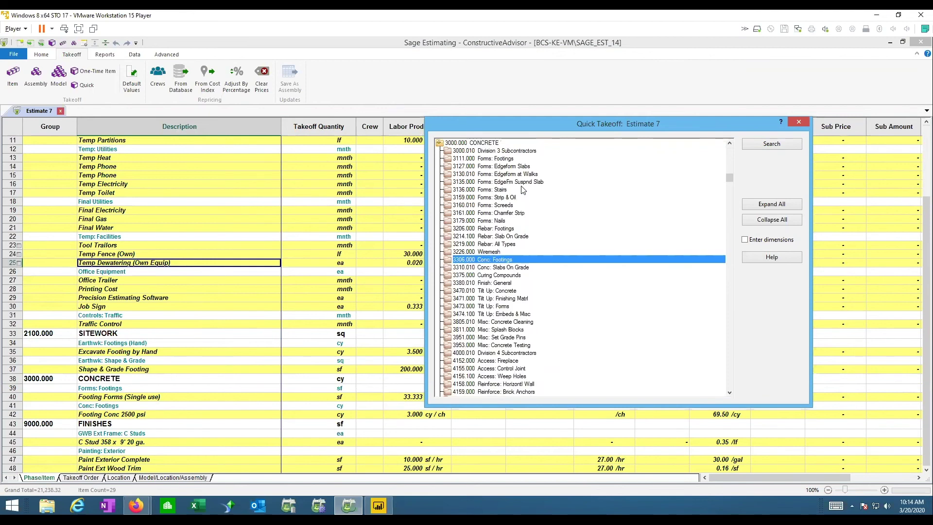
Expand the 1100.000 GENERAL REQUIREMENTS group and its 1101.000 Personnel: Supervision phase
click(506, 143)
double_click(506, 144)
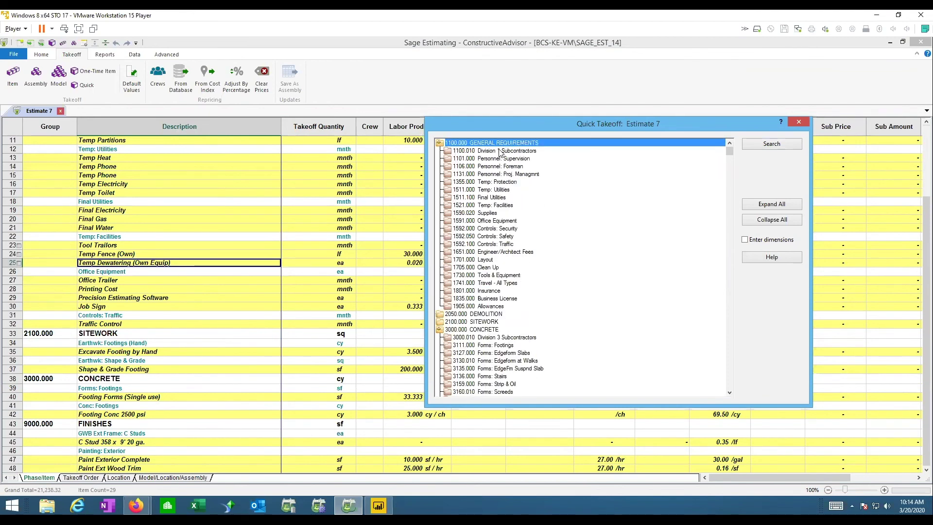
double_click(495, 161)
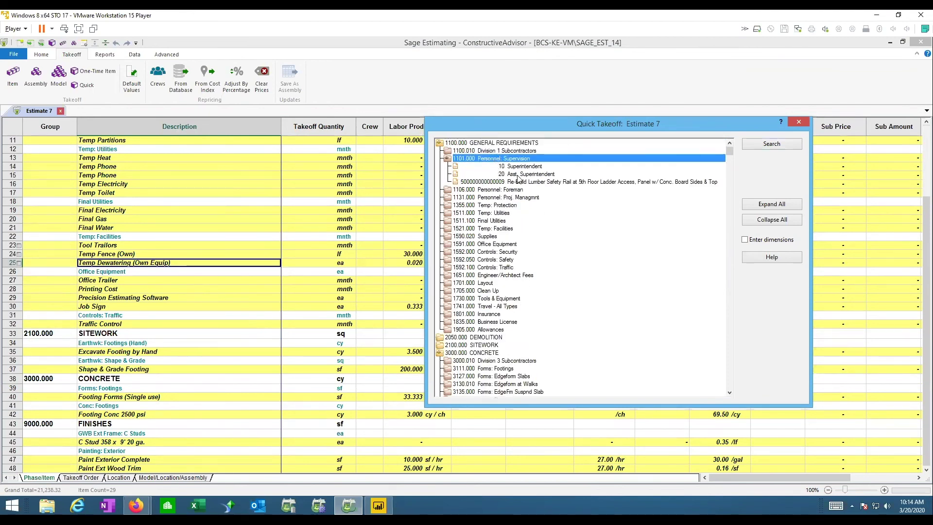
Add Asst. Superintendent to the estimate, and collapse the GENERAL REQUIREMENTS and CONCRETE groups in the takeoff list
click(517, 175)
double_click(518, 178)
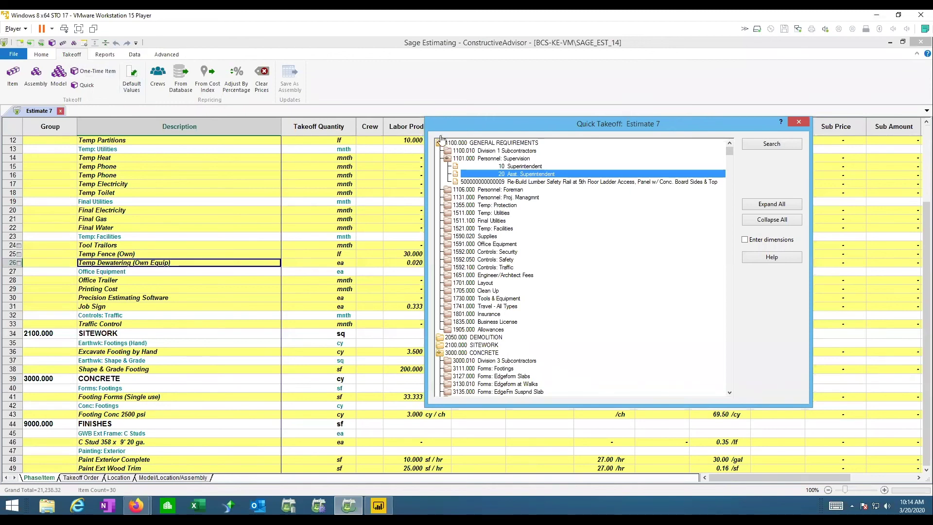
click(463, 143)
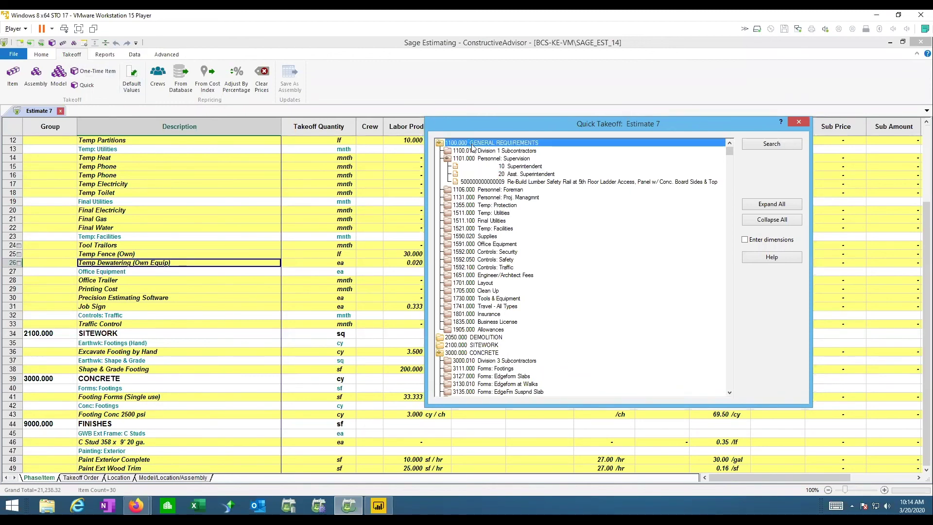
double_click(471, 144)
click(463, 166)
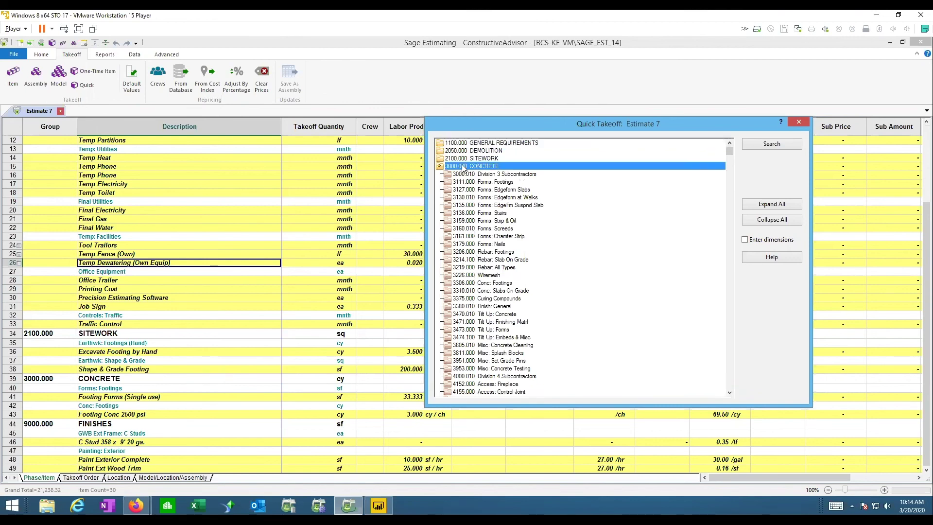
double_click(463, 166)
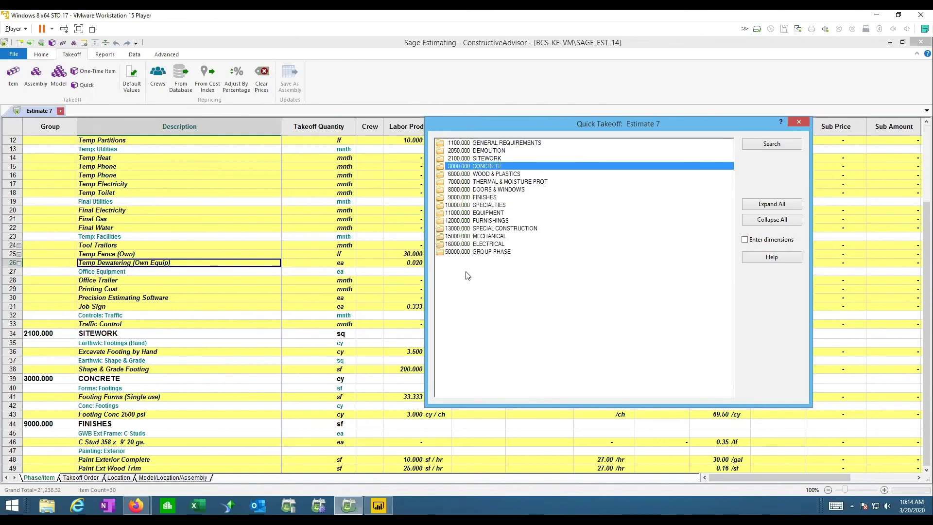
Add Economy Kitchen Appliance from the 11460.010 Unit Kitchen phase of the EQUIPMENT group to the estimate
double_click(482, 214)
double_click(482, 229)
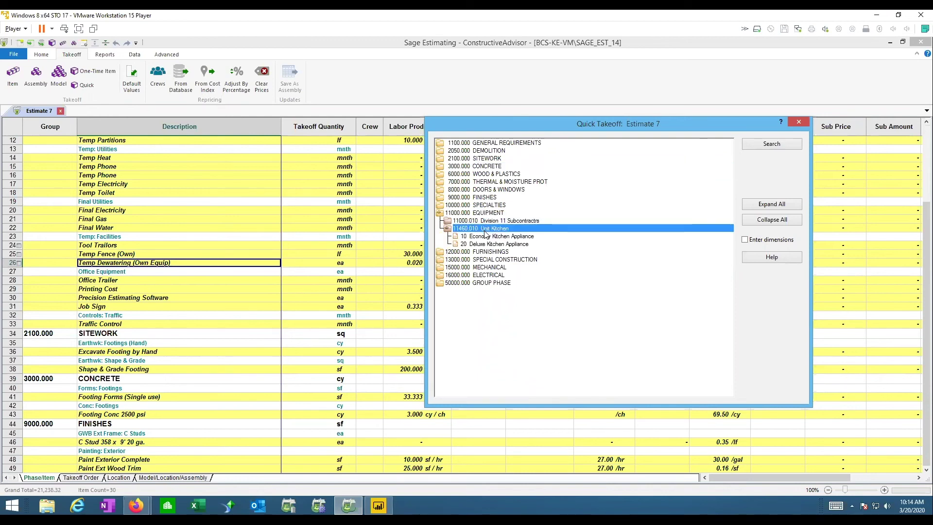
double_click(483, 237)
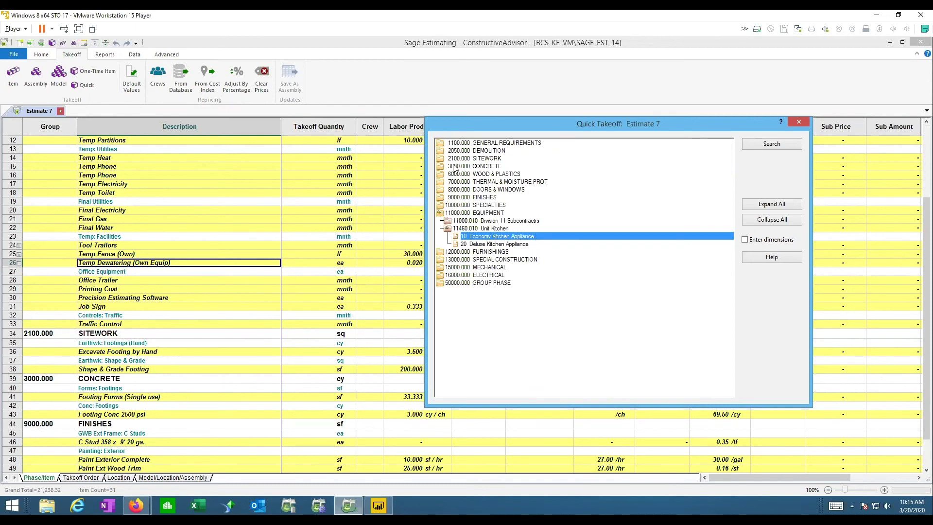
View the estimate in Takeoff Order and check the most recently added items at the end of the list
click(86, 479)
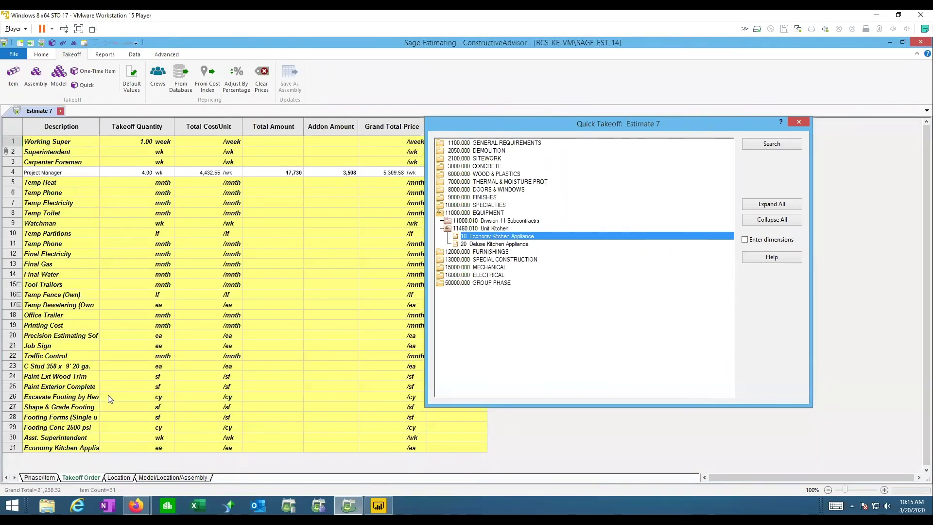
click(39, 449)
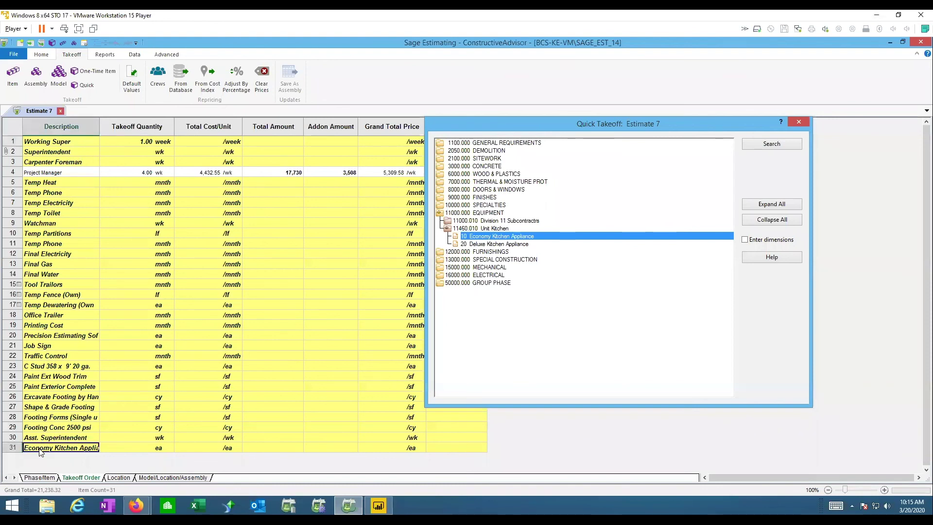
click(78, 430)
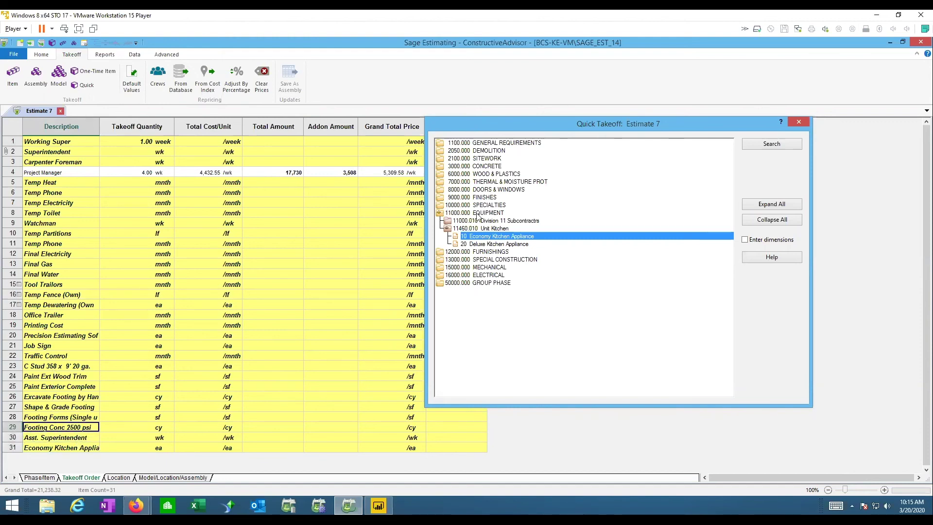
Collapse the Unit Kitchen phase, and add Electrical (Lump Sum) and Electrical (Sqft) from 16001.000 Electrical Complete to the estimate
double_click(470, 228)
double_click(484, 259)
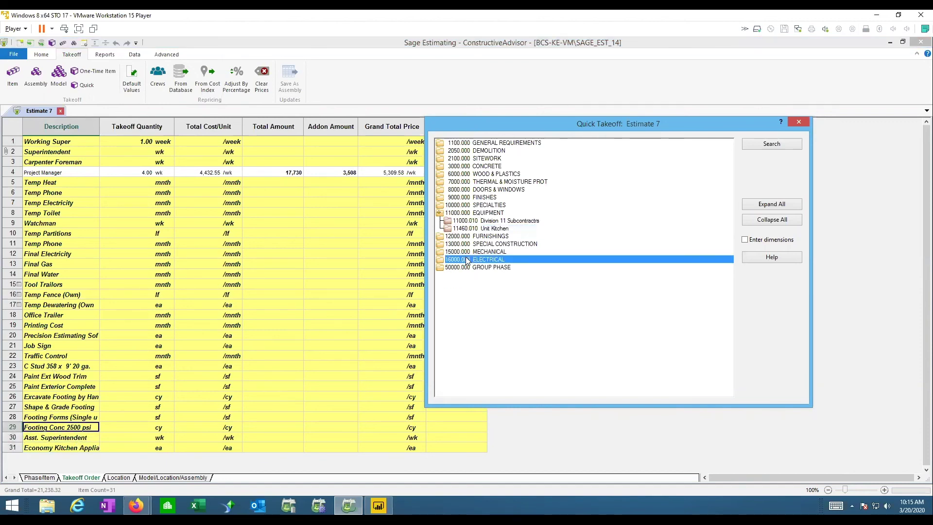
double_click(485, 268)
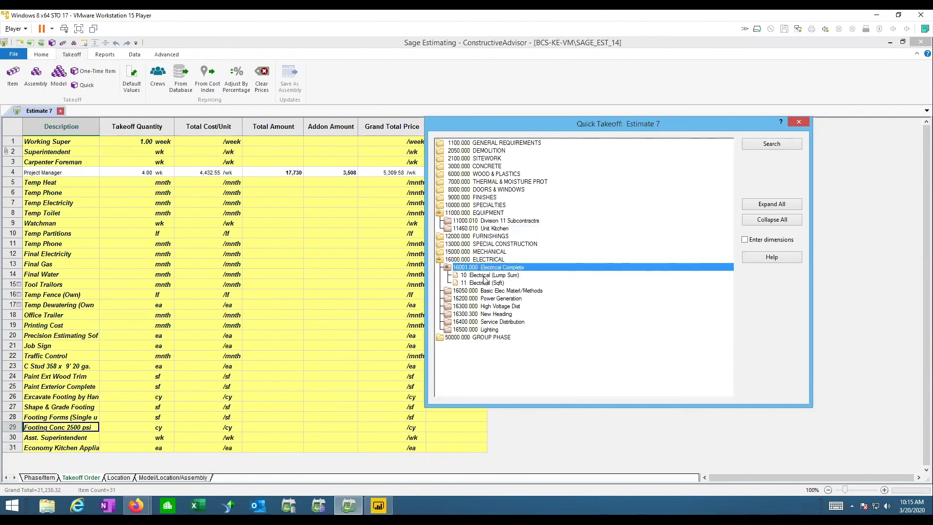
double_click(483, 276)
double_click(485, 284)
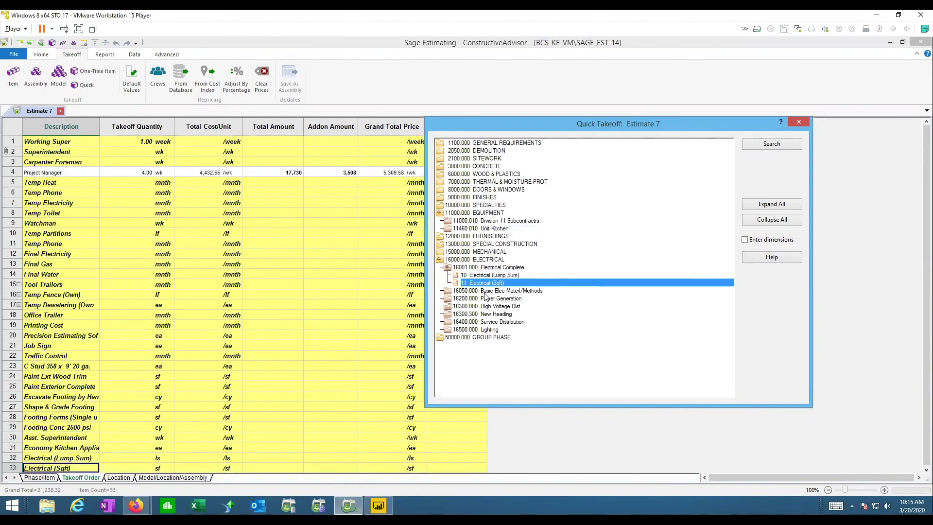
Add Wires and Cables, Cabinets and Enclosures, and Circuit and Motor Disconnects from the 16050.000 Basic Elec Materl/Methods phase
double_click(485, 290)
double_click(483, 306)
click(477, 329)
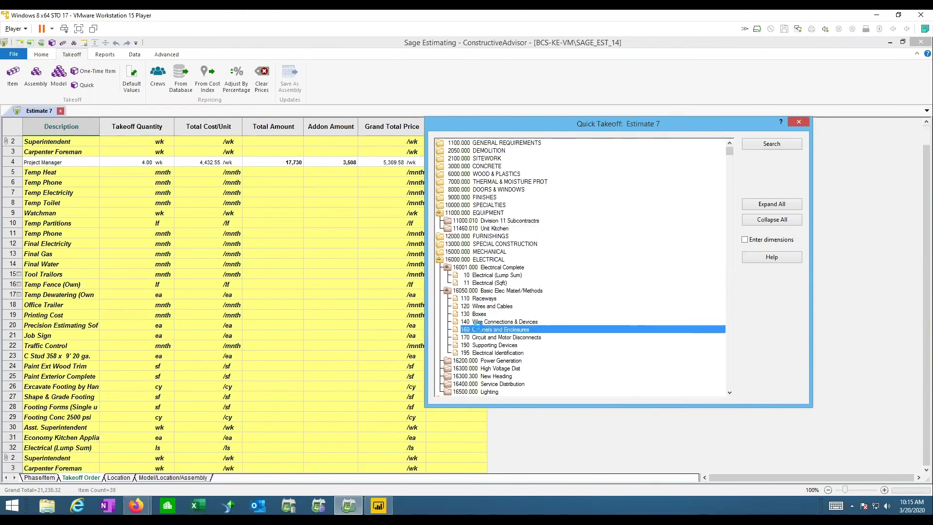
double_click(481, 337)
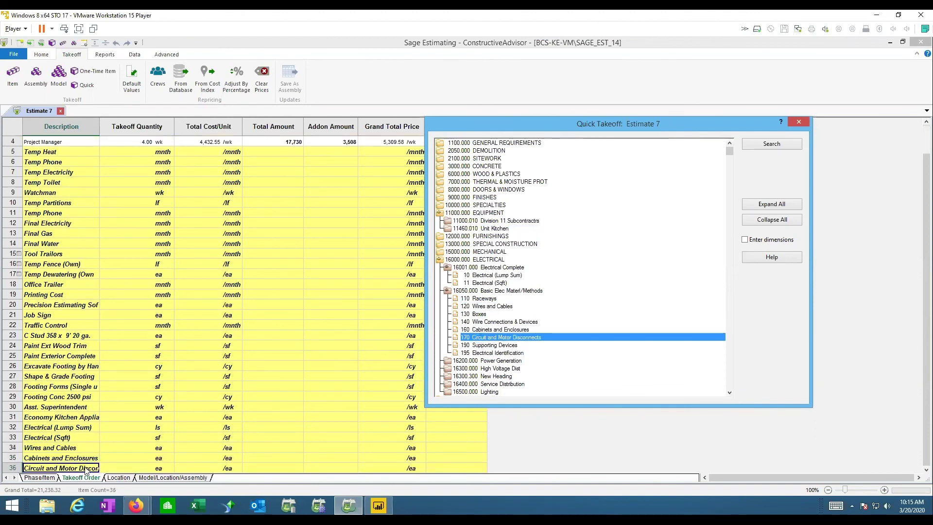
Widen the spreadsheet's Description column to fit the full item names, and collapse the ELECTRICAL and EQUIPMENT groups in the takeoff list
click(127, 127)
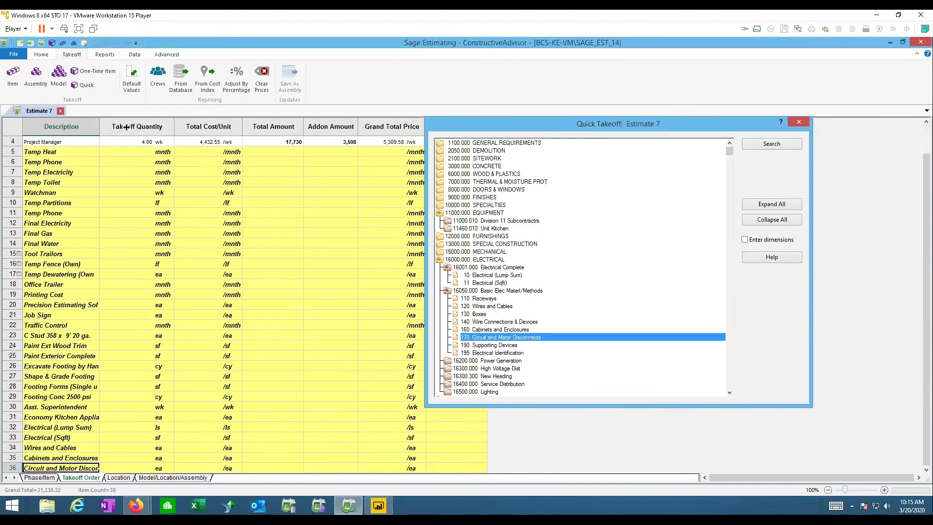
drag(126, 127, 129, 127)
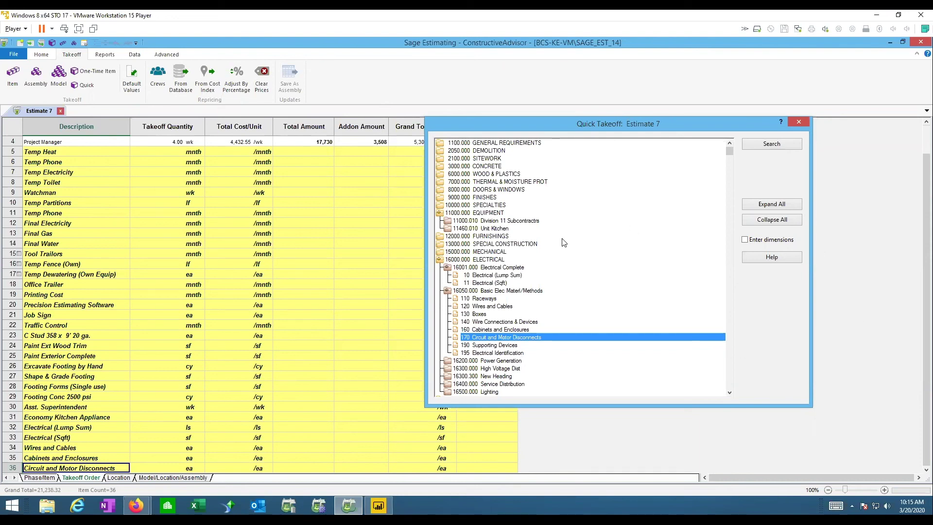
scroll(566, 241, up, 1)
double_click(458, 290)
double_click(461, 267)
double_click(467, 259)
double_click(461, 215)
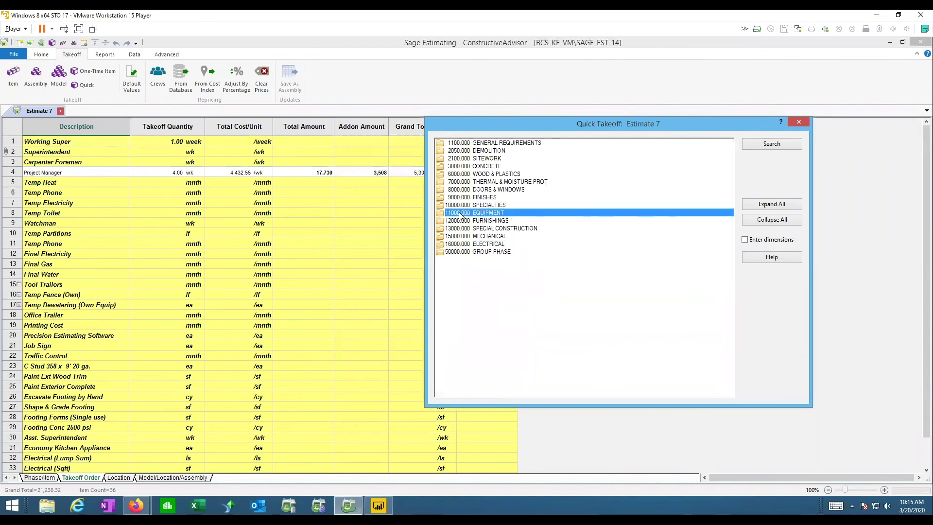
Collapse the Phase/Item spreadsheet to its group rows and delete all items from the estimate
click(242, 186)
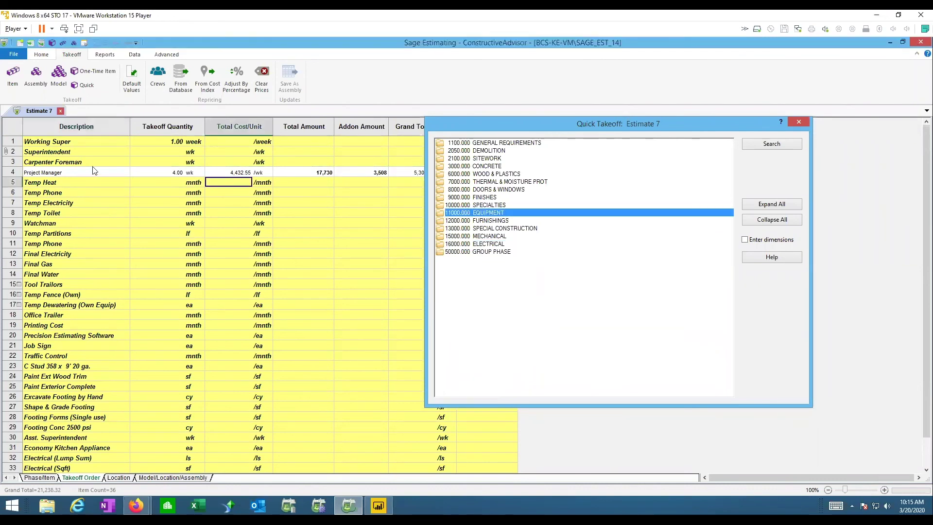
click(28, 477)
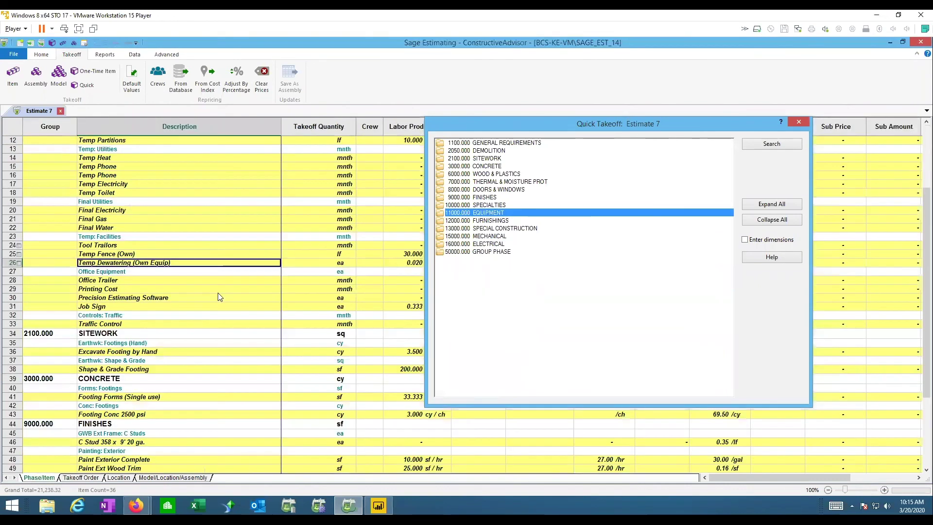
click(41, 54)
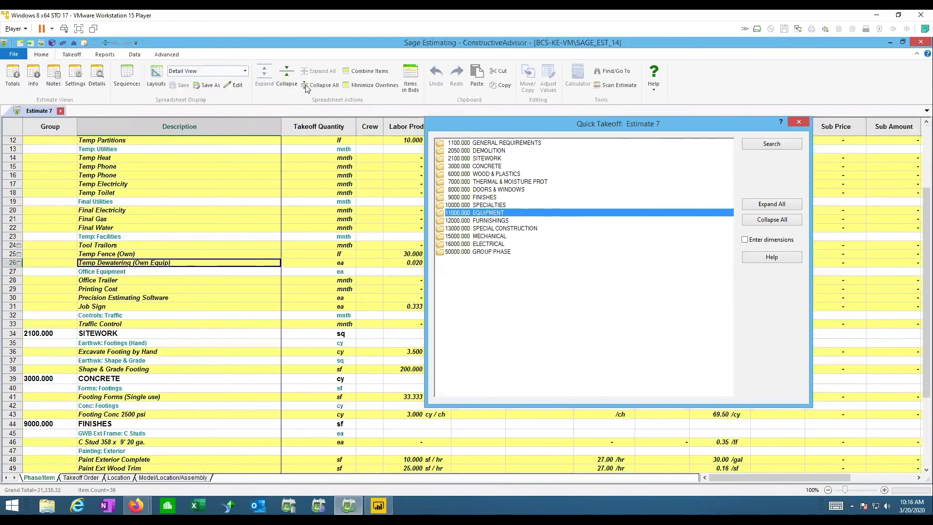
click(319, 85)
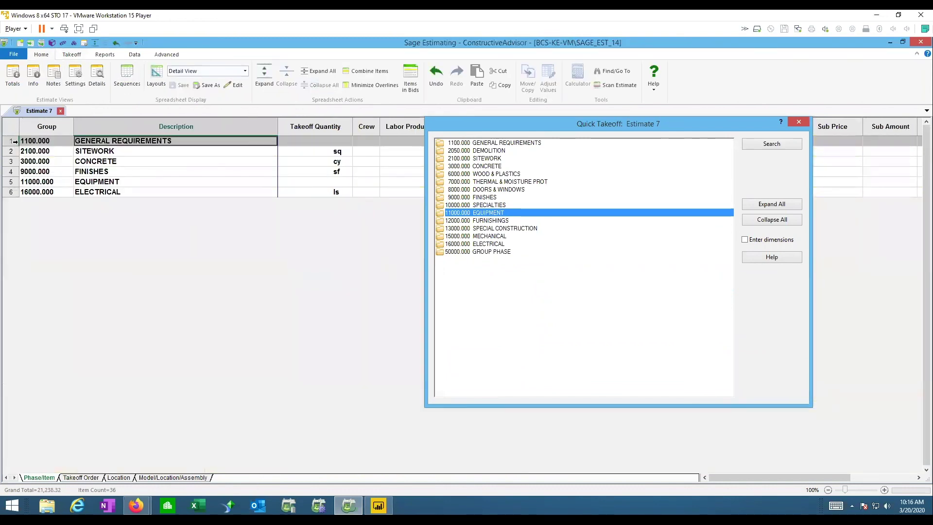
key(ctrl+a)
key(Delete)
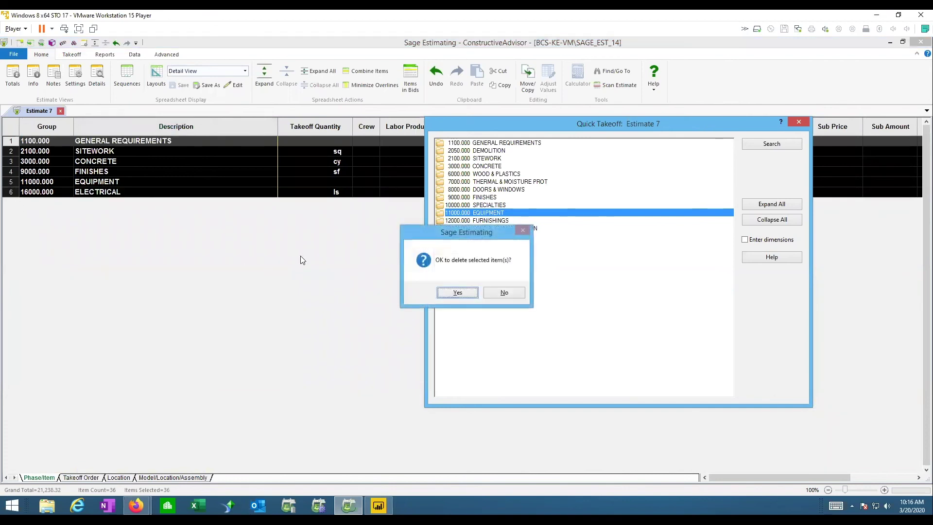
click(467, 290)
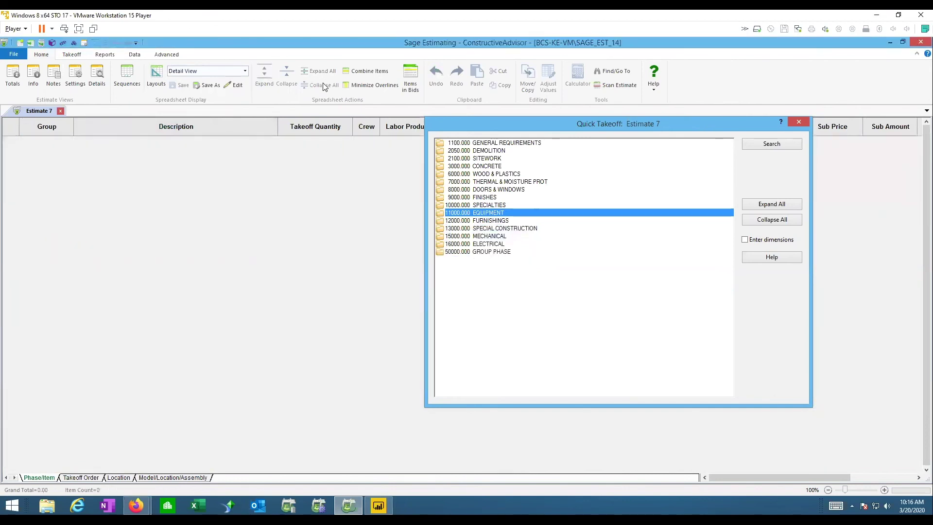
Expand the 3000.000 CONCRETE group, look into 3206.000 Rebar: Footings, and expand the 3306.000 Conc: Footings phase
double_click(488, 166)
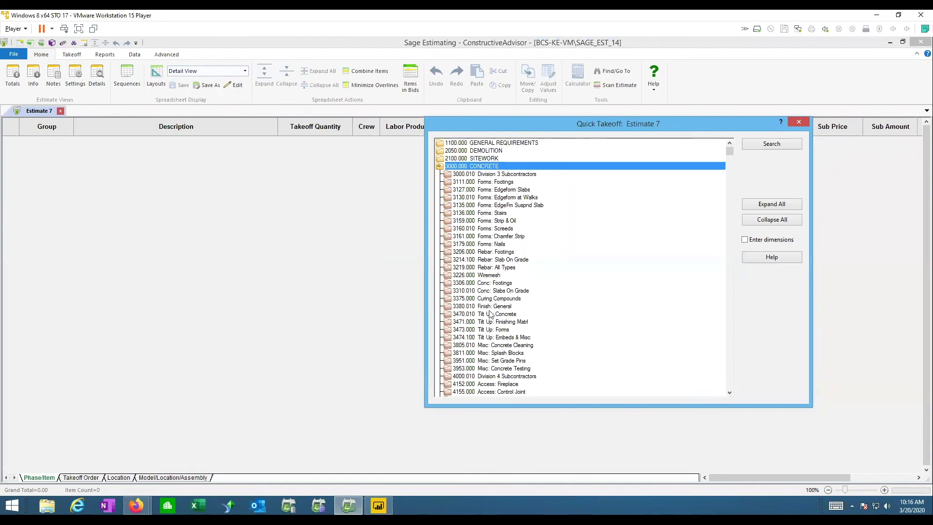
click(496, 262)
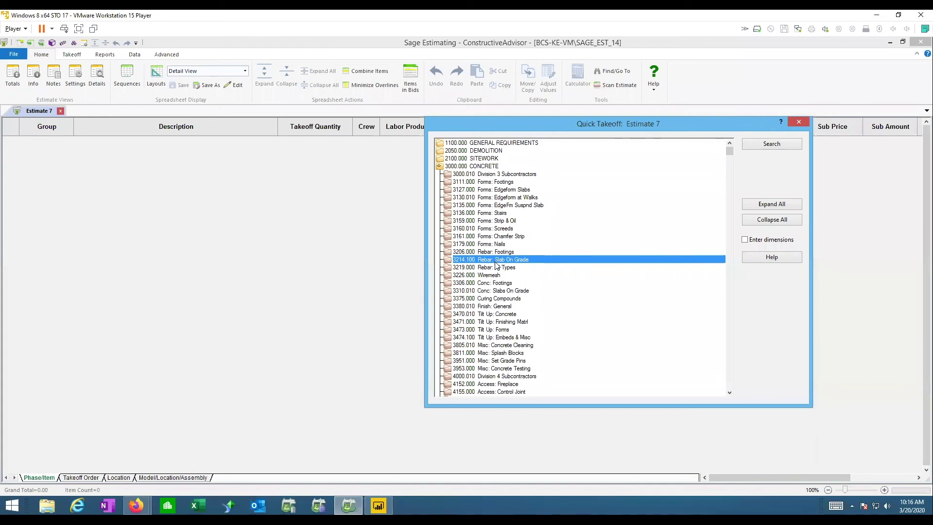
double_click(494, 252)
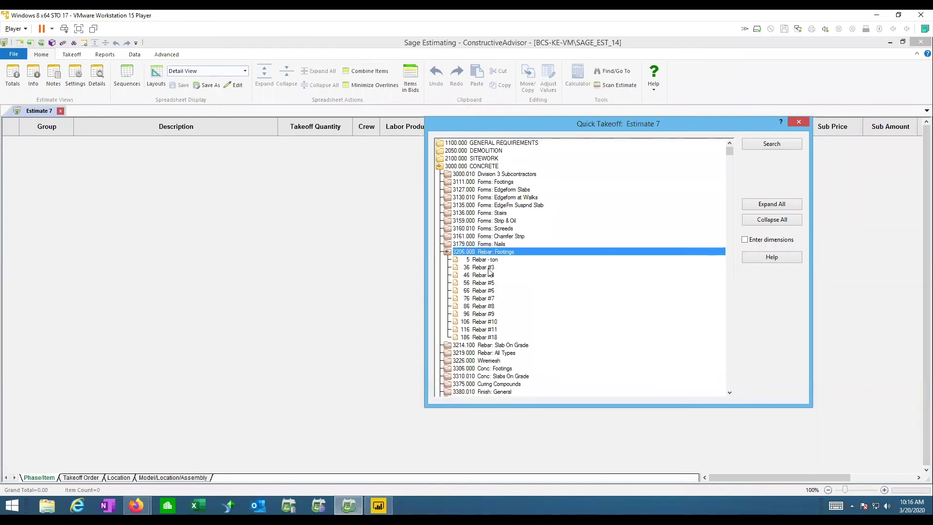
double_click(488, 251)
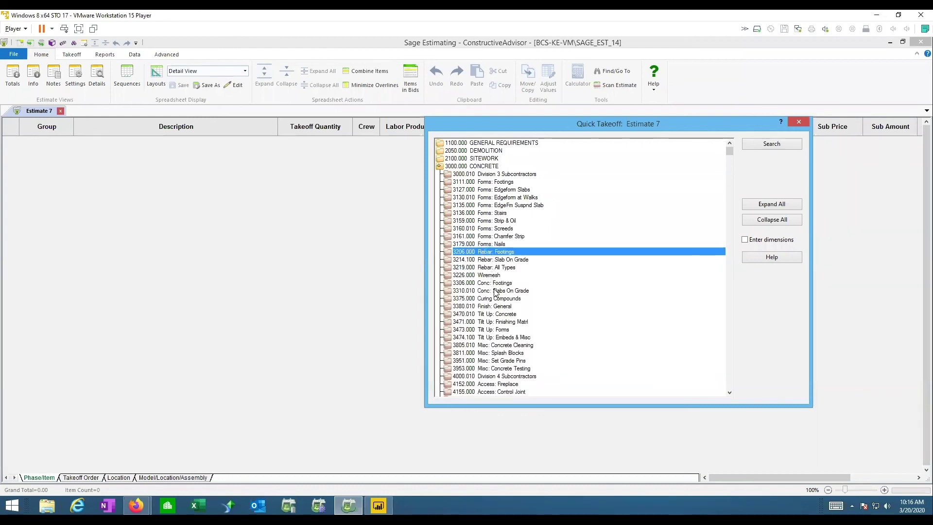
click(497, 283)
double_click(497, 284)
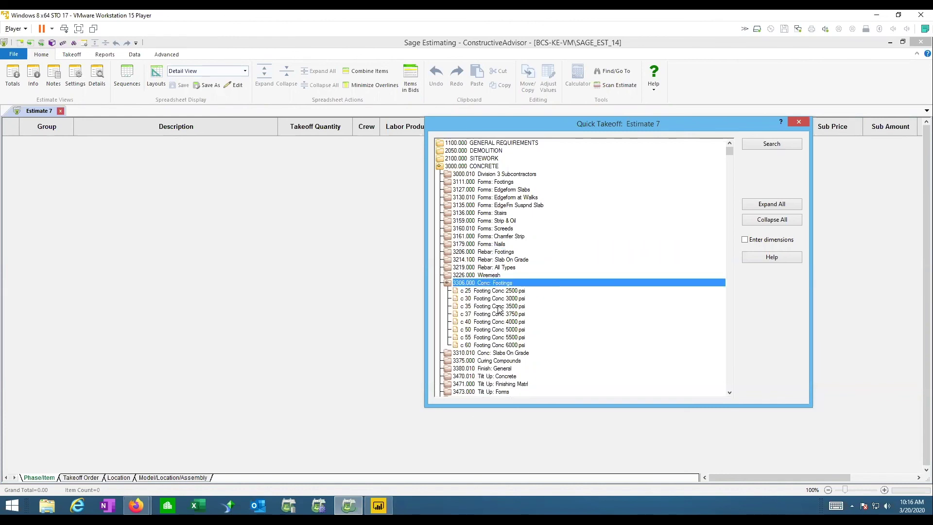
Add Footing Conc 3500 psi to the estimate without entering dimensions, and select its takeoff quantity cell
click(498, 306)
click(746, 239)
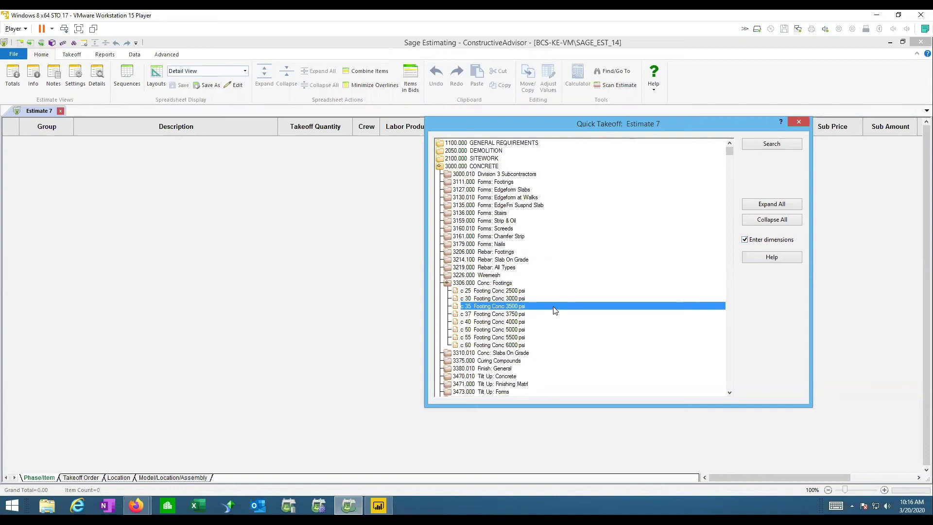
click(745, 240)
drag(584, 308, 189, 167)
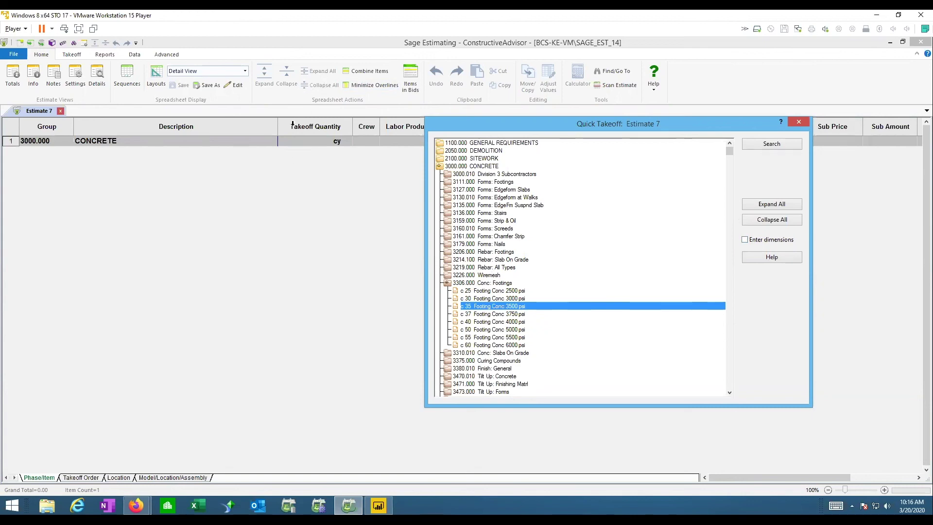
click(311, 159)
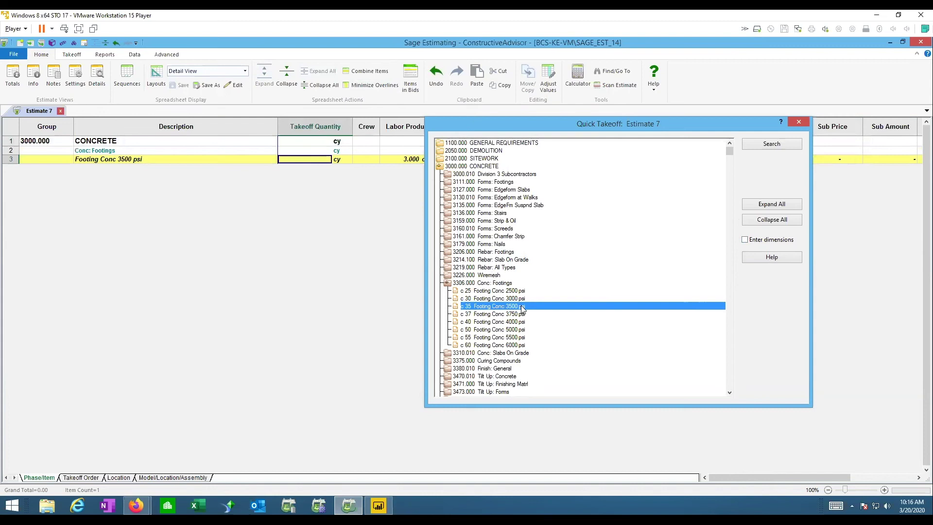
Turn on dimension entry and take off Footing Conc 3500 psi with length 100 ft, width 2.5 ft and depth 12 in
click(744, 239)
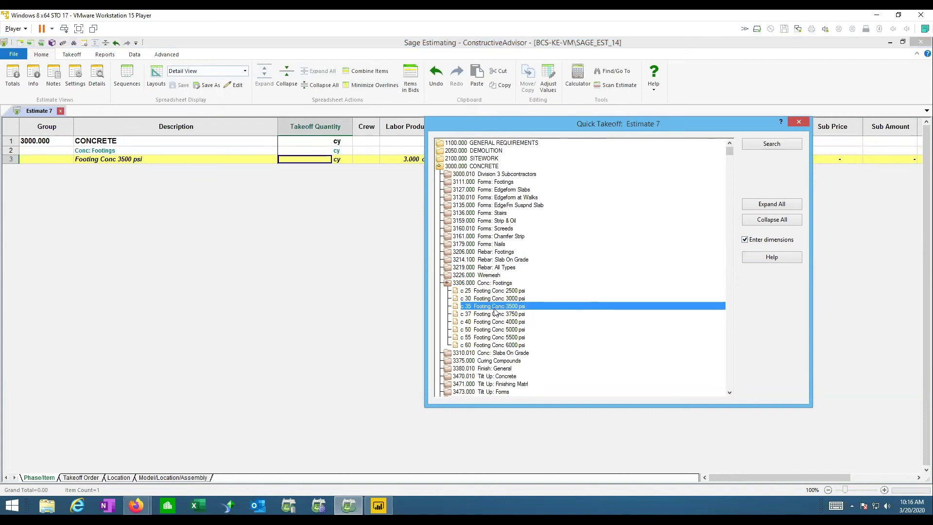
double_click(514, 306)
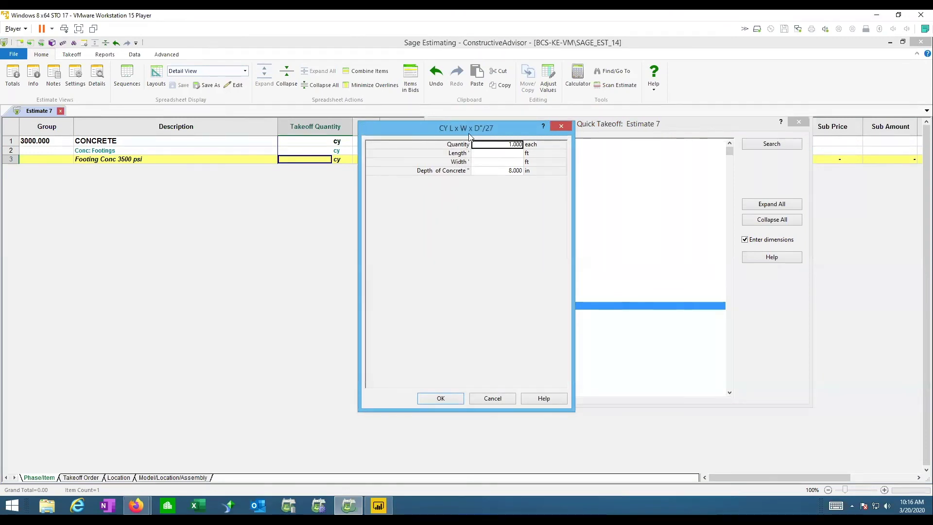
drag(429, 127, 261, 202)
click(315, 231)
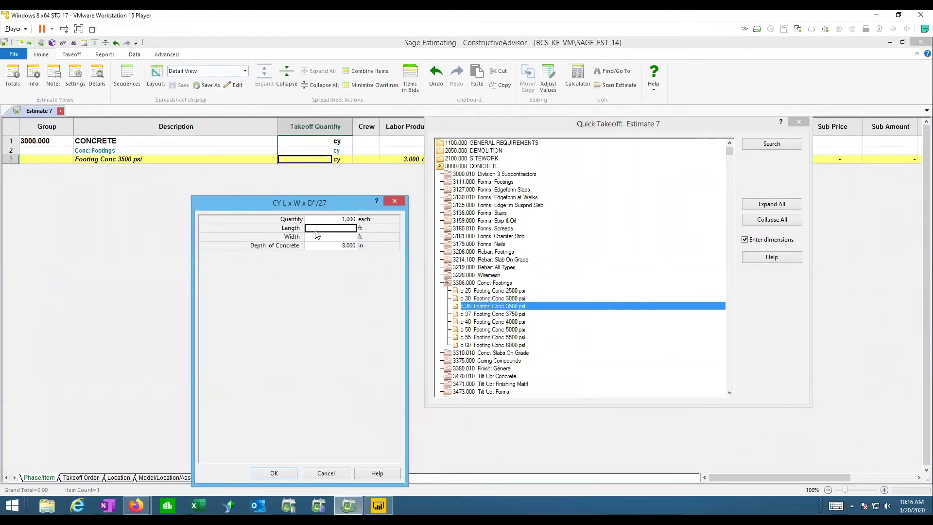
text(100)
click(317, 235)
text(2.5)
key(Tab)
text(12)
key(Tab)
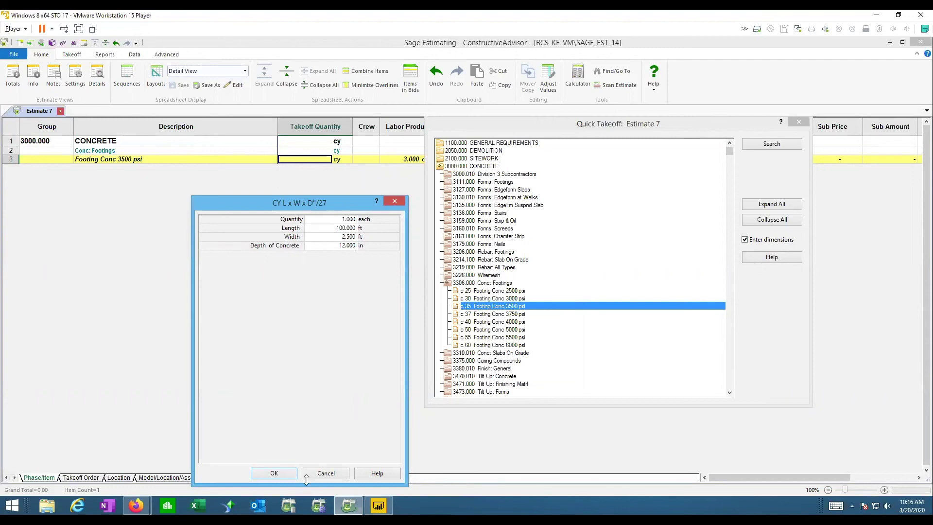
click(277, 472)
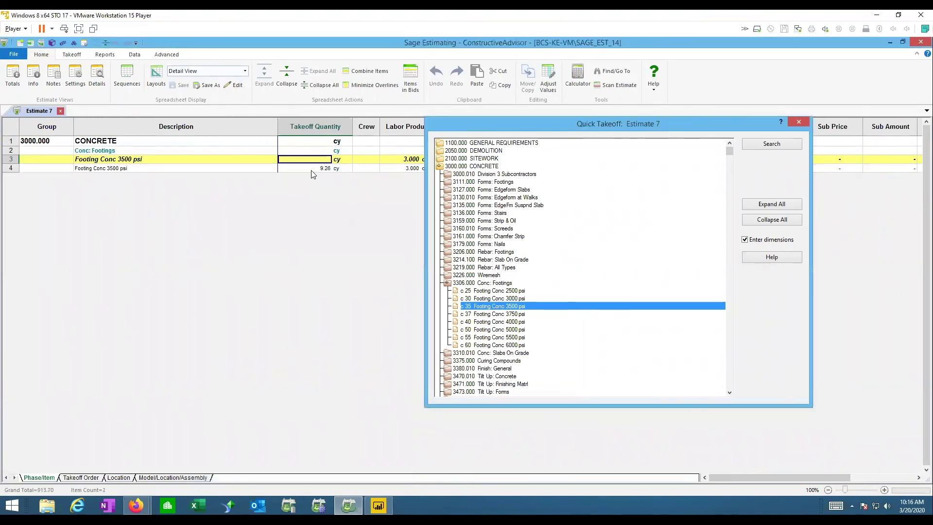
click(312, 170)
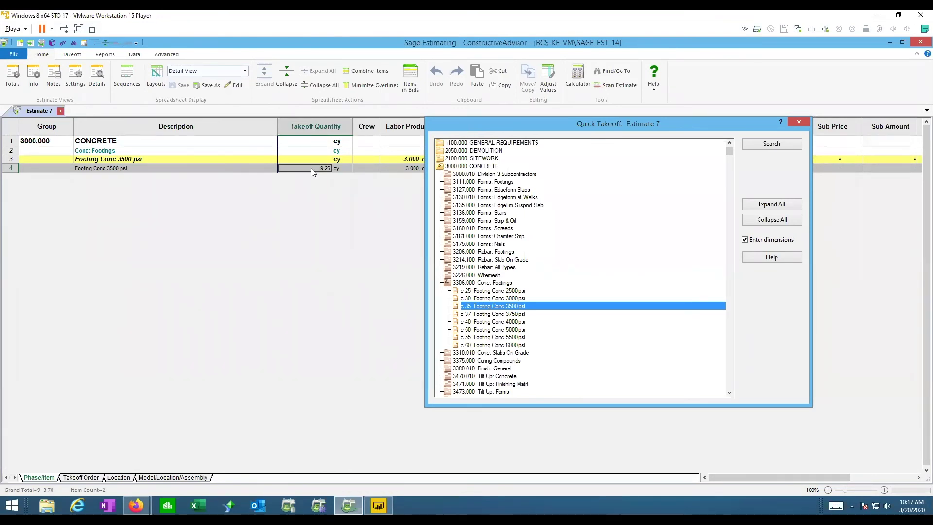
Turn off dimension entry for quick takeoff, and collapse and re-expand the 3000.000 CONCRETE group
click(750, 241)
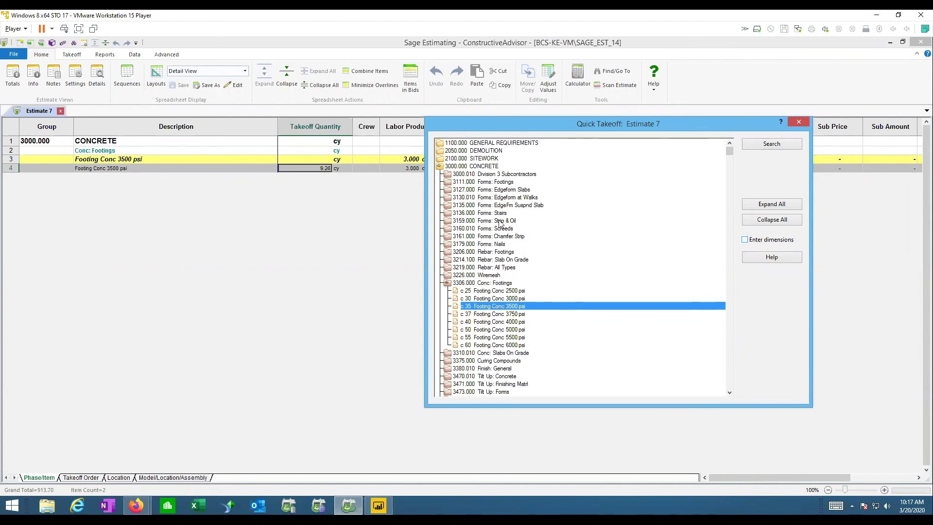
click(295, 160)
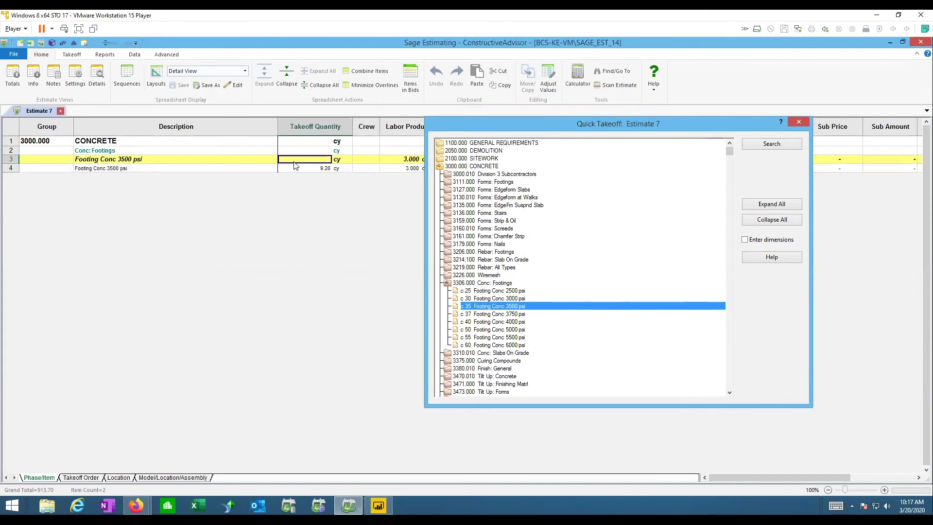
click(479, 167)
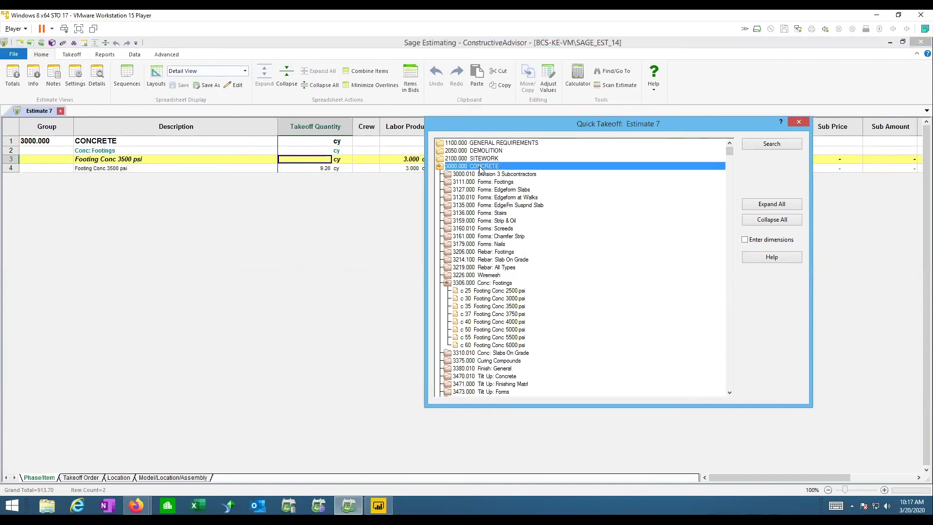
double_click(480, 167)
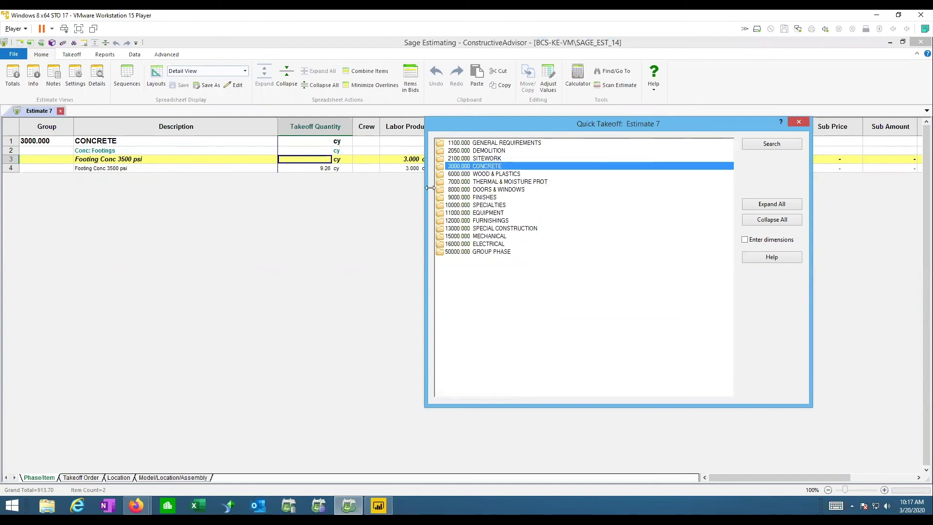
double_click(486, 168)
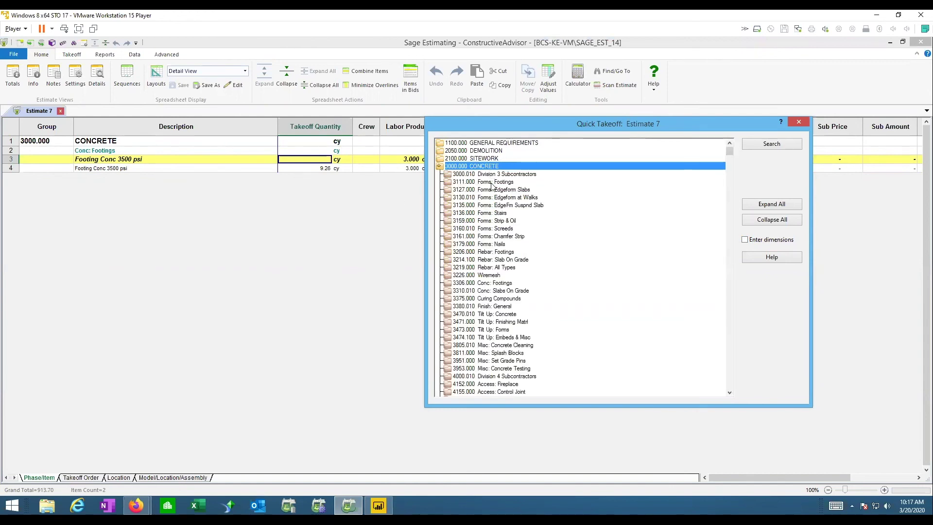
Open the Asst. Superintendent database item under 1101.000 Personnel: Supervision for editing, and start a new item prefilled from it
double_click(498, 143)
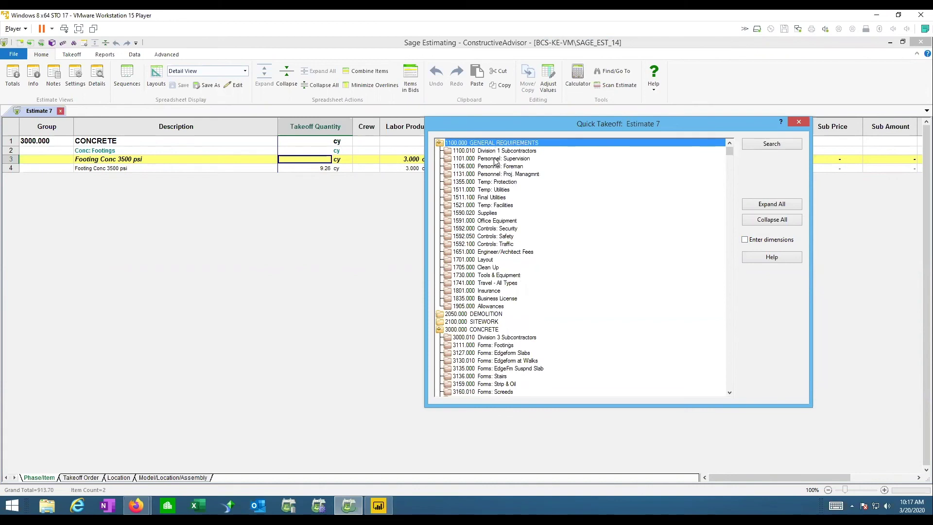
double_click(488, 160)
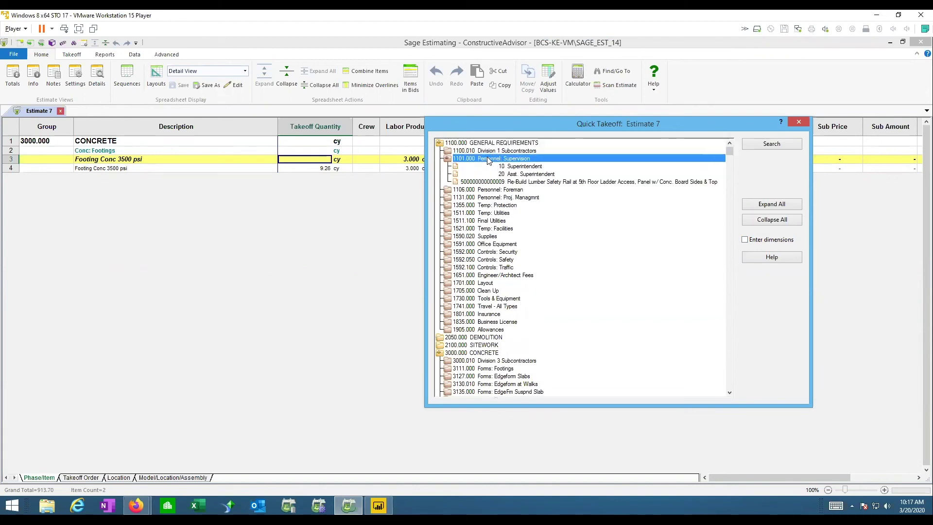
right_click(537, 176)
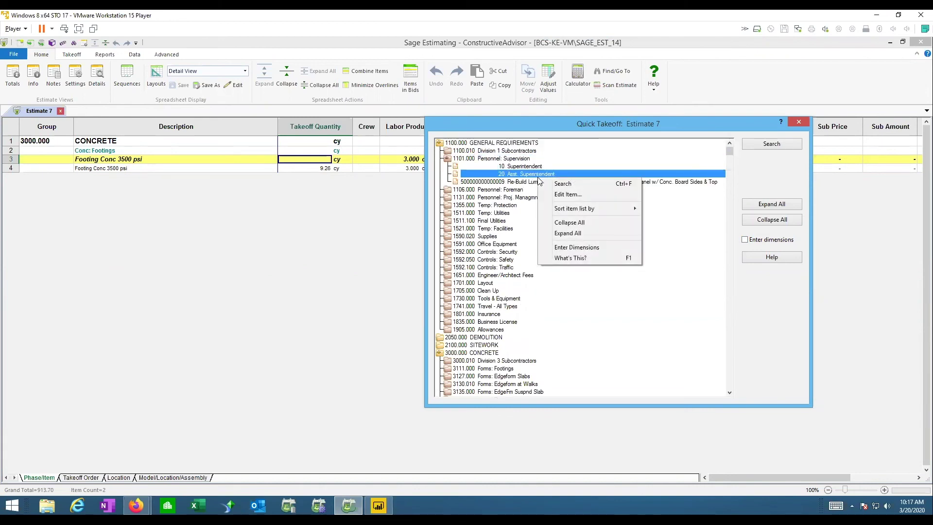
click(559, 195)
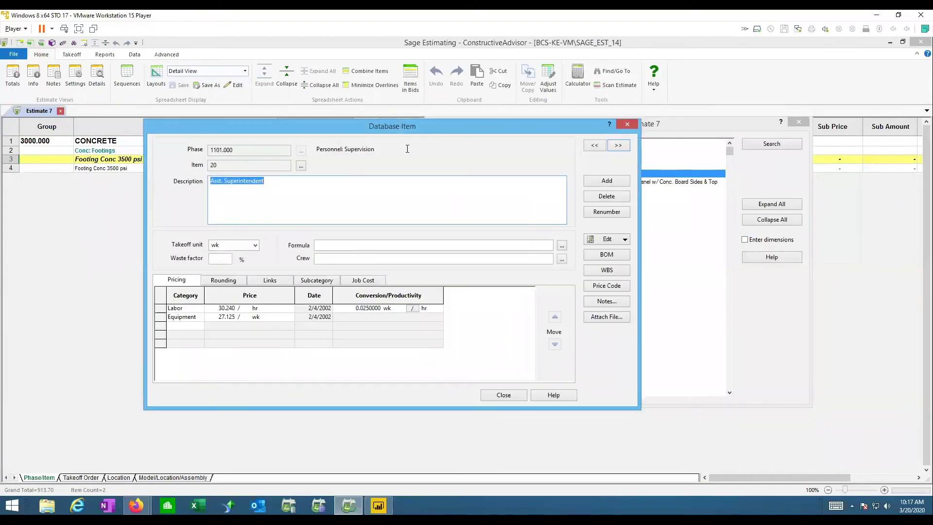
drag(347, 125, 365, 218)
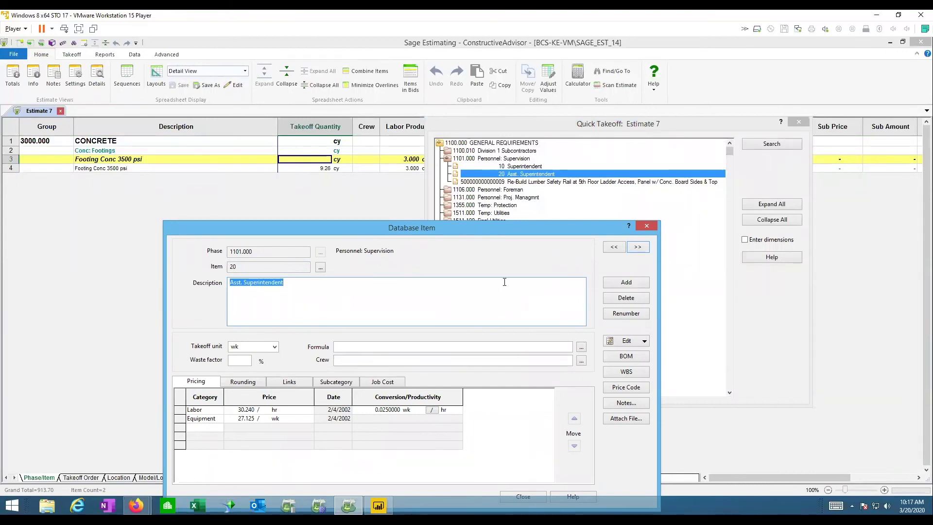
click(626, 281)
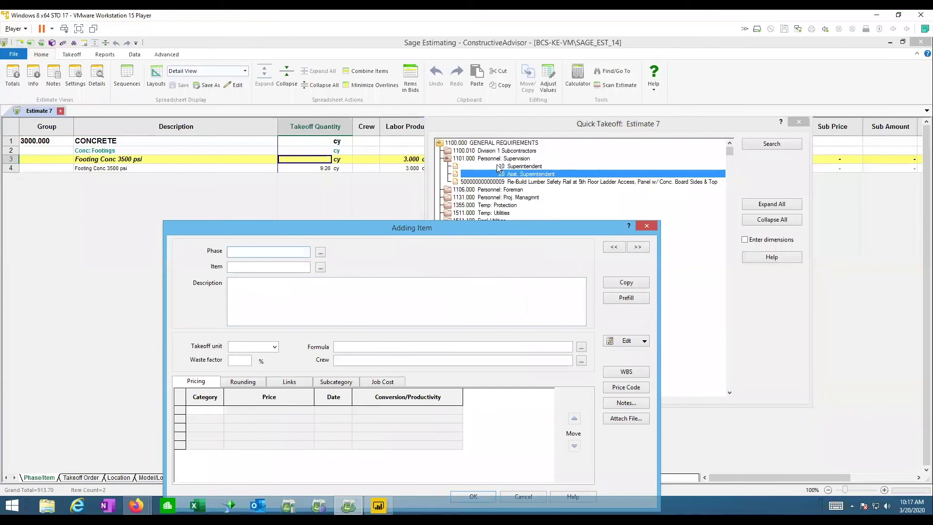
click(627, 298)
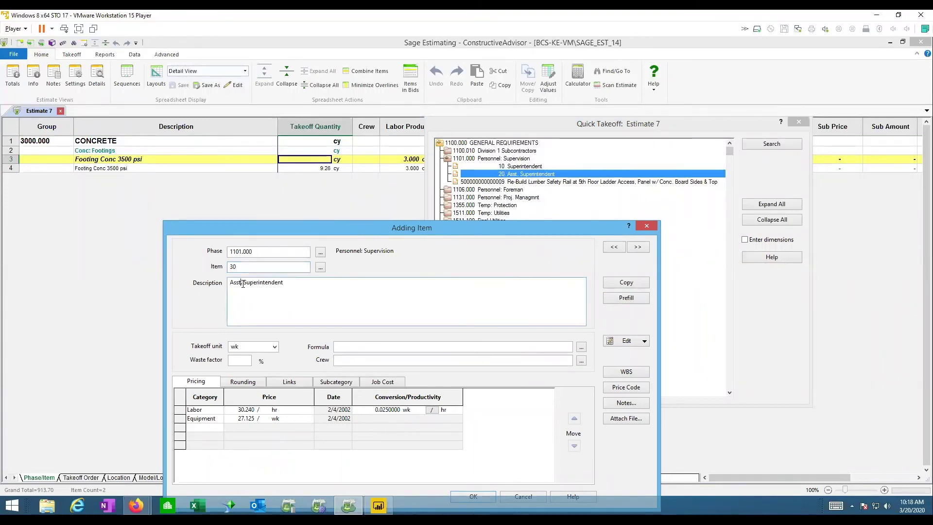
Describe new item 30 as Working Superintendent, set its labor price to 28.000 per hour, and save it to the database
key(shift+Home)
text(Working)
click(241, 419)
click(242, 412)
text(285)
key(BackSpace)
click(291, 419)
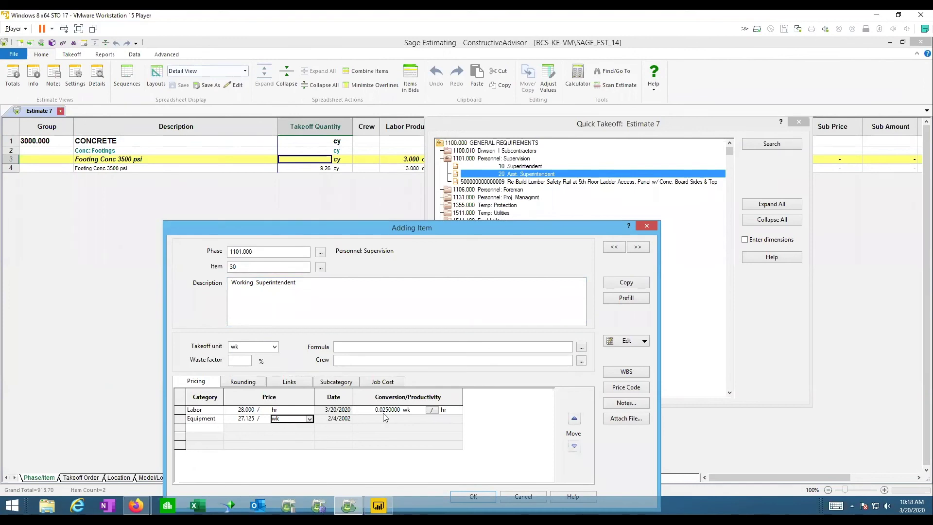
drag(482, 229, 457, 152)
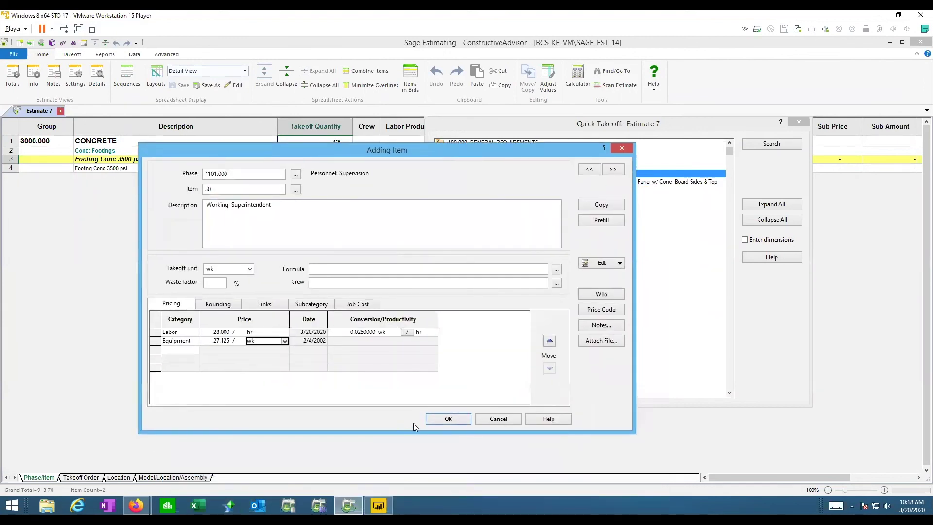
click(449, 420)
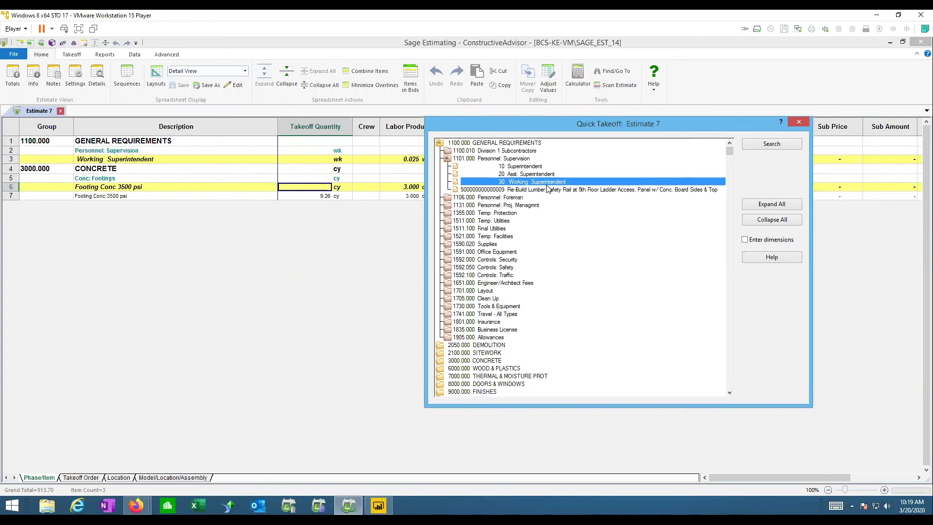
Close quick takeoff and delete both the GENERAL REQUIREMENTS and CONCRETE groups from the estimate
click(798, 123)
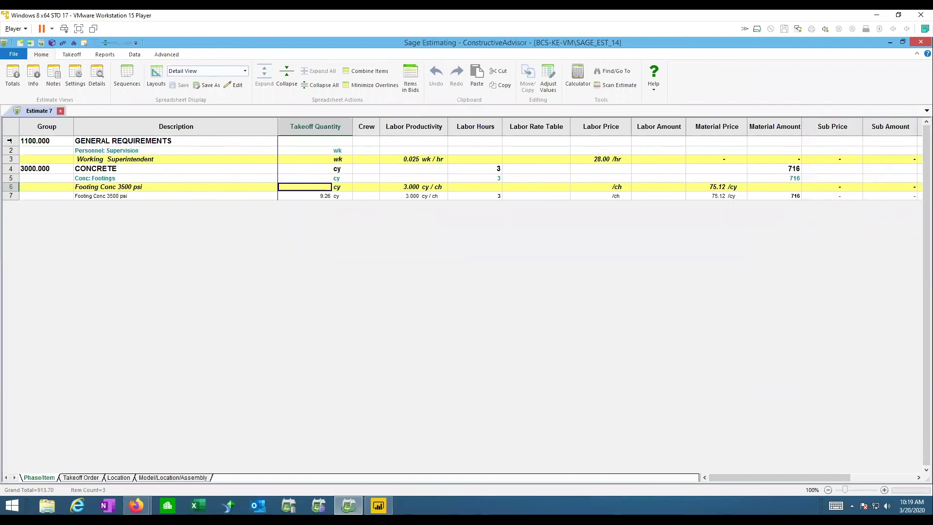
drag(11, 141, 9, 209)
key(Delete)
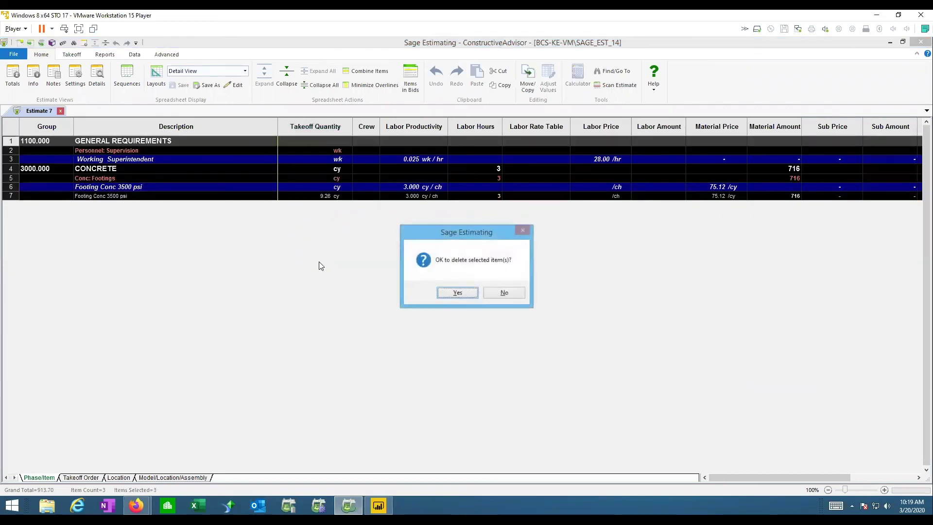
click(457, 292)
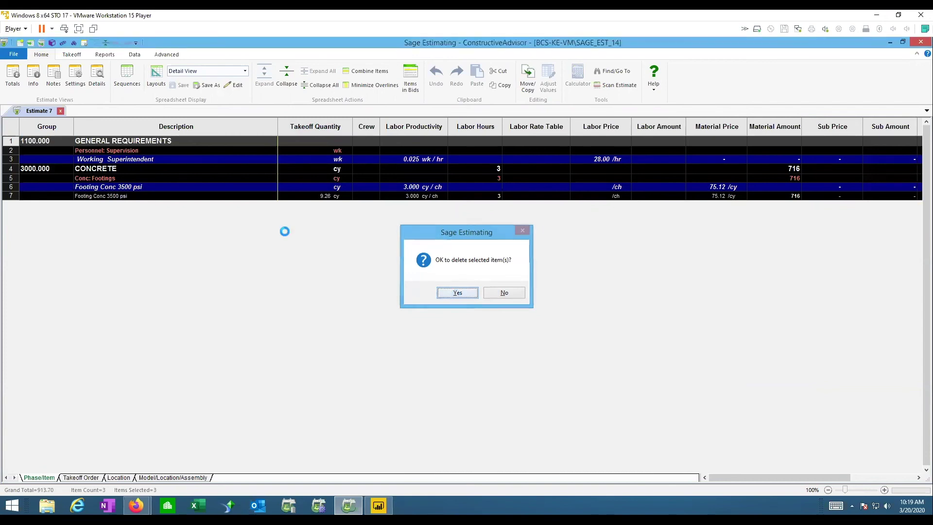
Look at the item takeoff window and close it
click(71, 55)
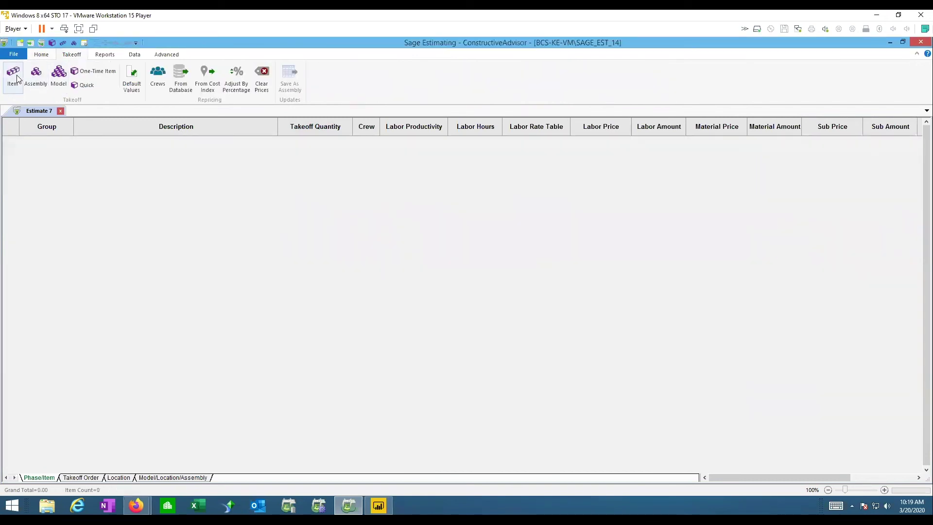
click(17, 78)
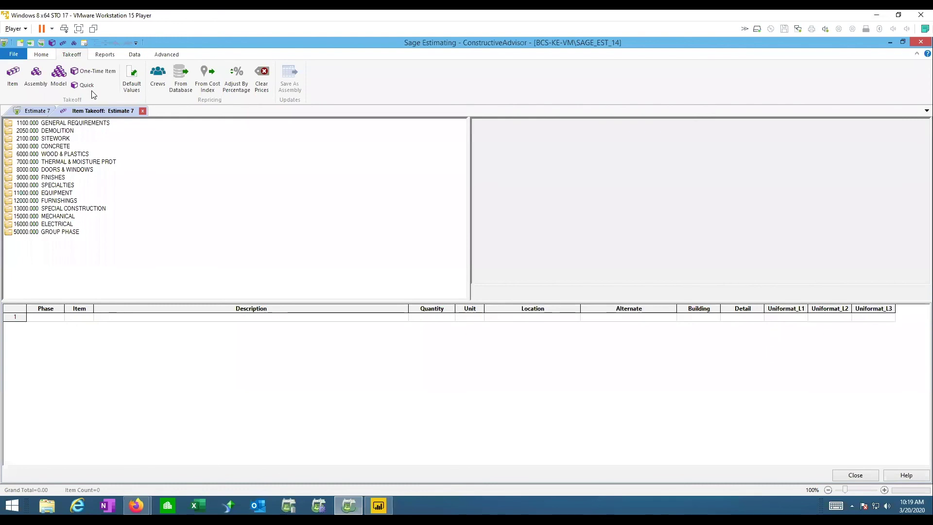
click(142, 112)
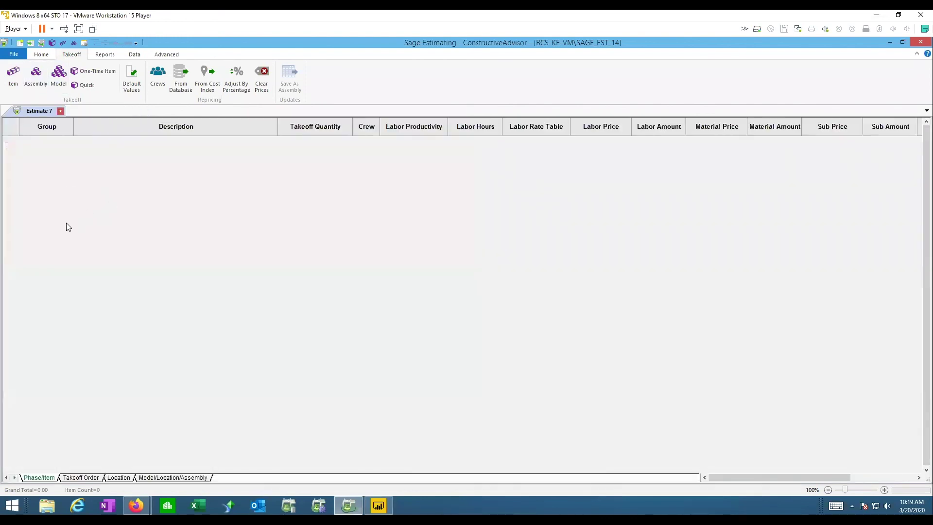
Use quick takeoff to add the whole 1100.000 GENERAL REQUIREMENTS and 2050.000 DEMOLITION groups to the estimate, and close quick takeoff
click(79, 85)
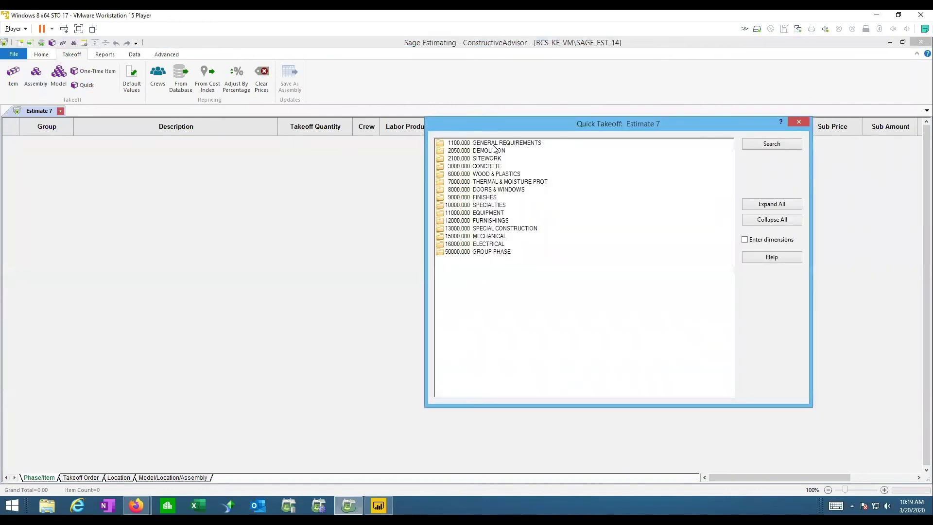
drag(495, 145, 495, 151)
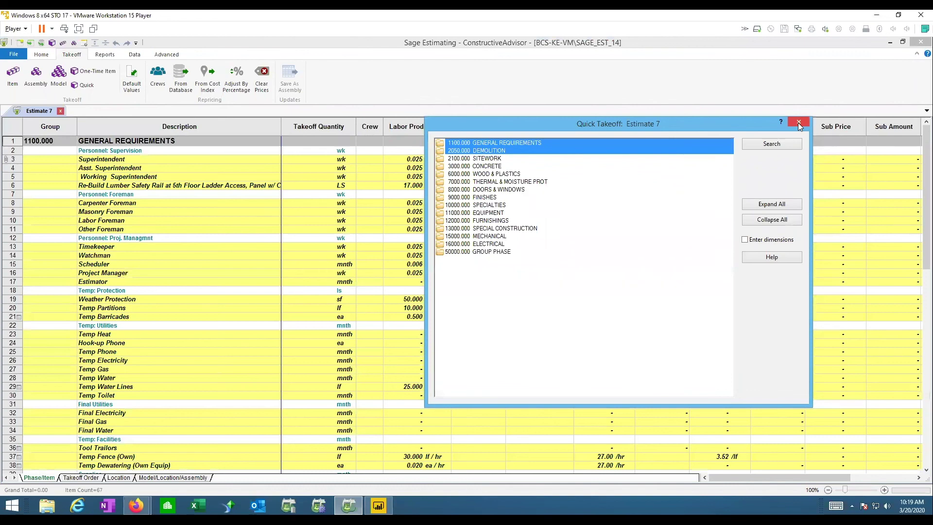
click(797, 123)
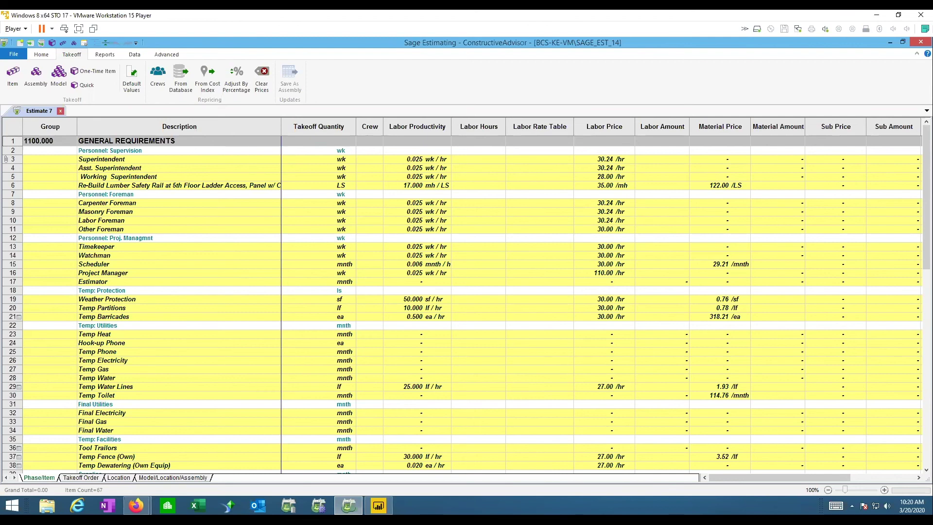
Open item takeoff for the estimate, look into the 2050.000 DEMOLITION group, and collapse it
click(13, 78)
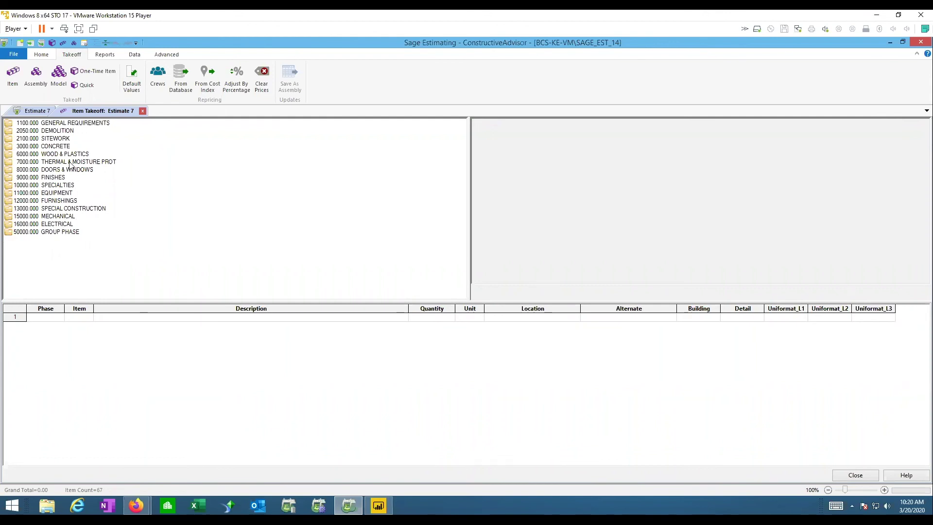
double_click(64, 131)
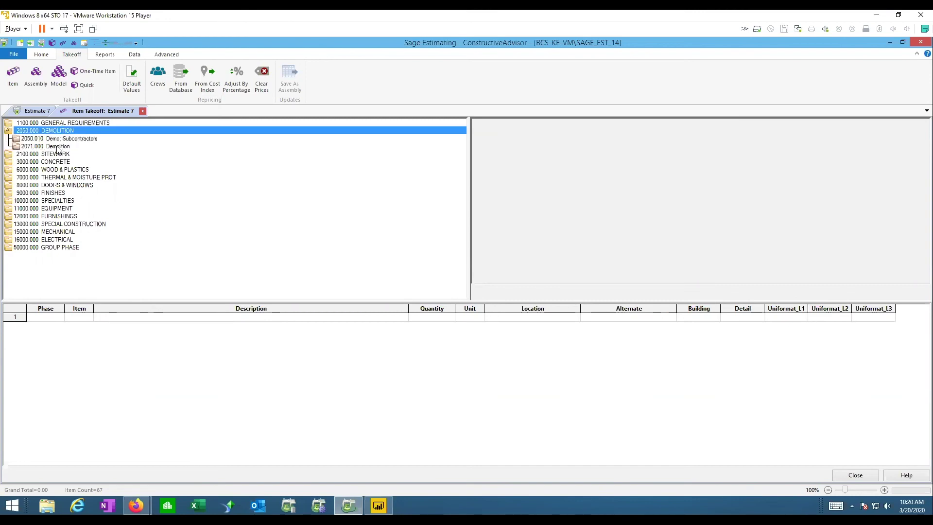
double_click(60, 146)
double_click(57, 131)
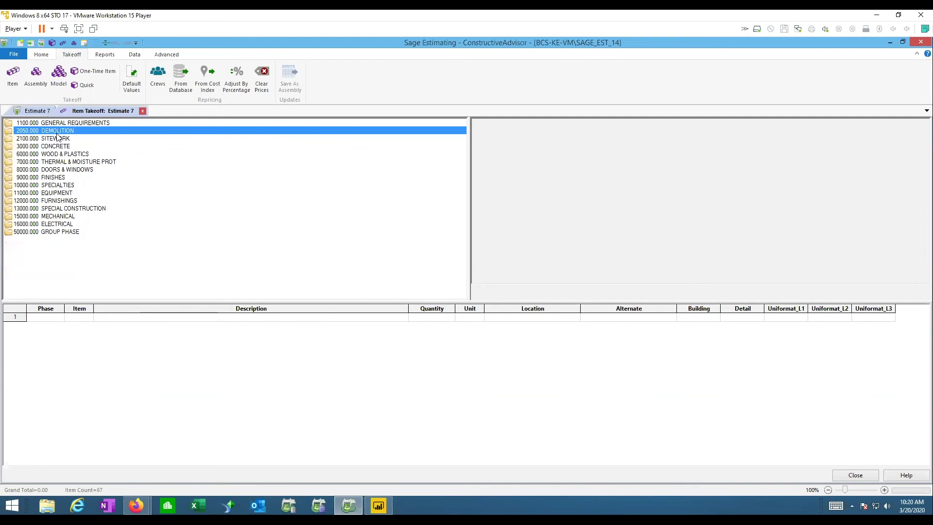
Add Excavate Footing by Machine from 2100.000 SITEWORK, phase 2220.250 Earthwk: Footings (Mach), to the item takeoff list
double_click(58, 139)
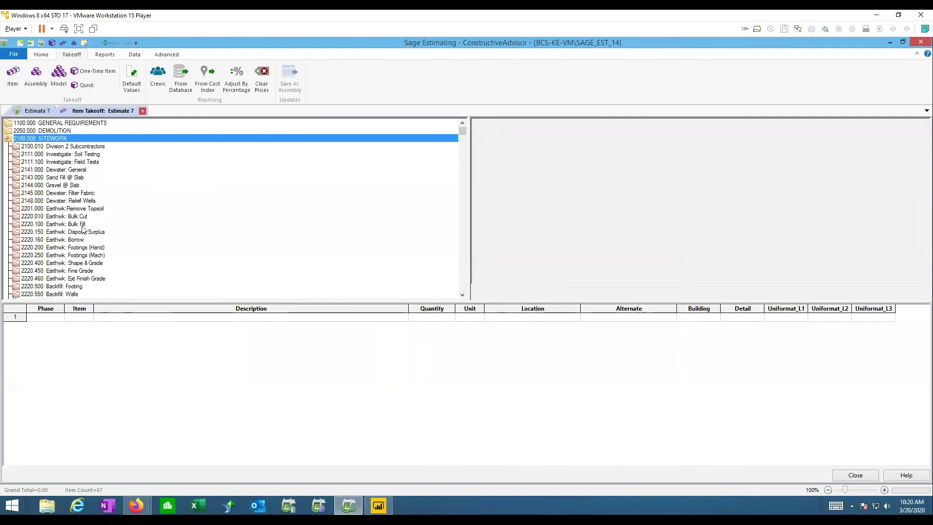
double_click(77, 256)
double_click(77, 263)
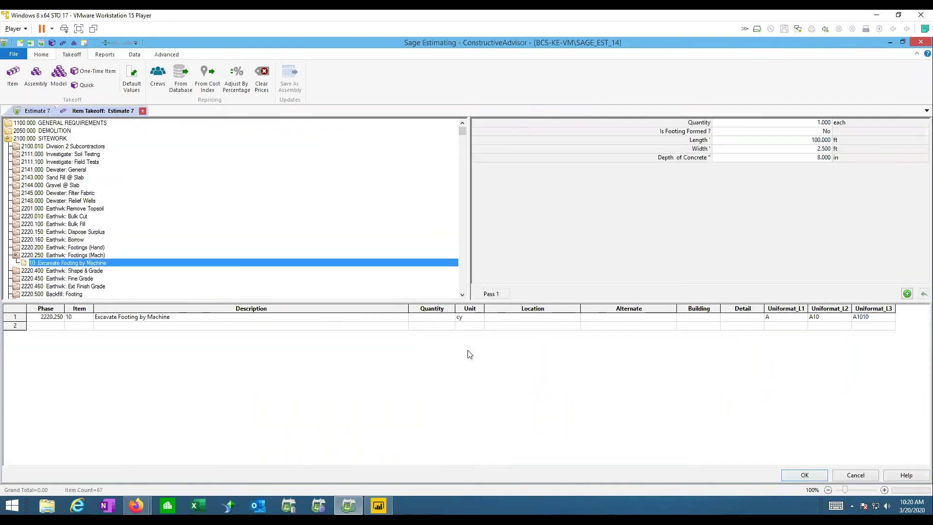
Calculate a quantity of 50 cy for Excavate Footing by Machine in its quantity calculator
click(434, 318)
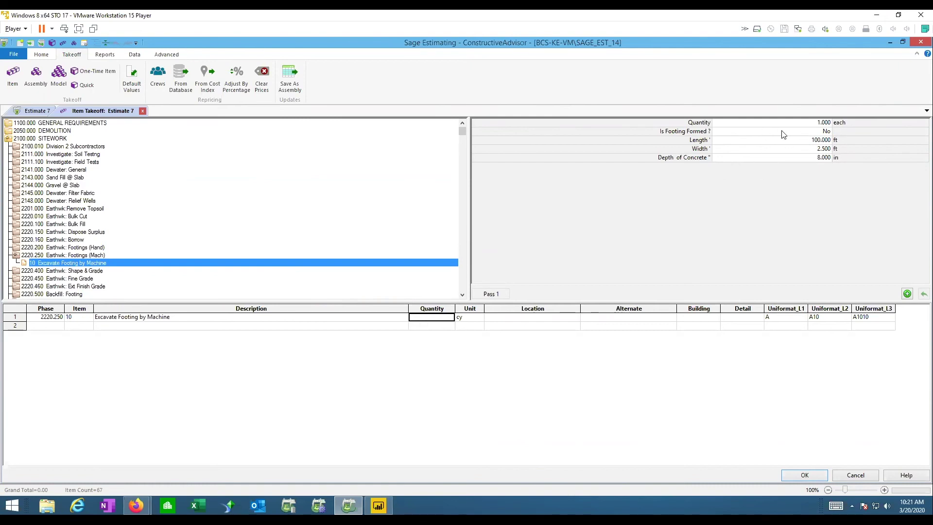
double_click(438, 322)
drag(419, 267, 422, 150)
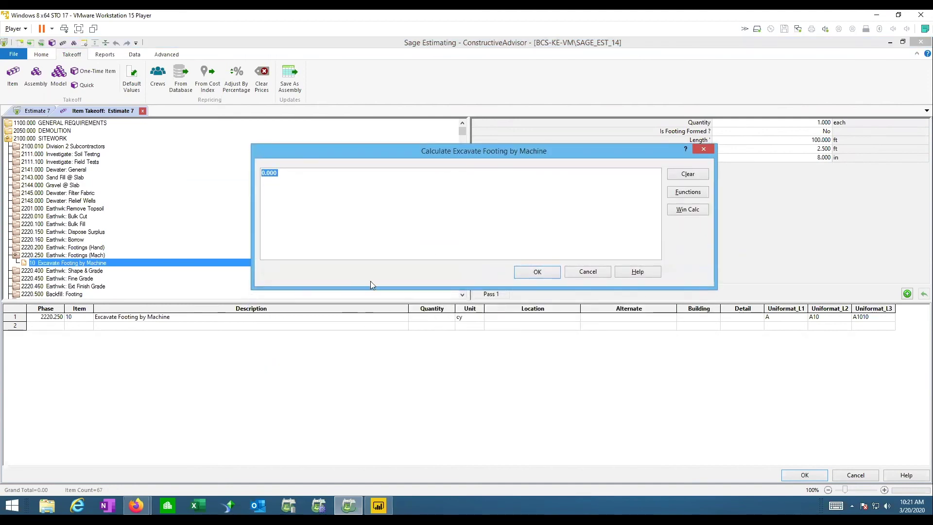
text(100)
text(.5*3/27)
key(equal)
key(Return)
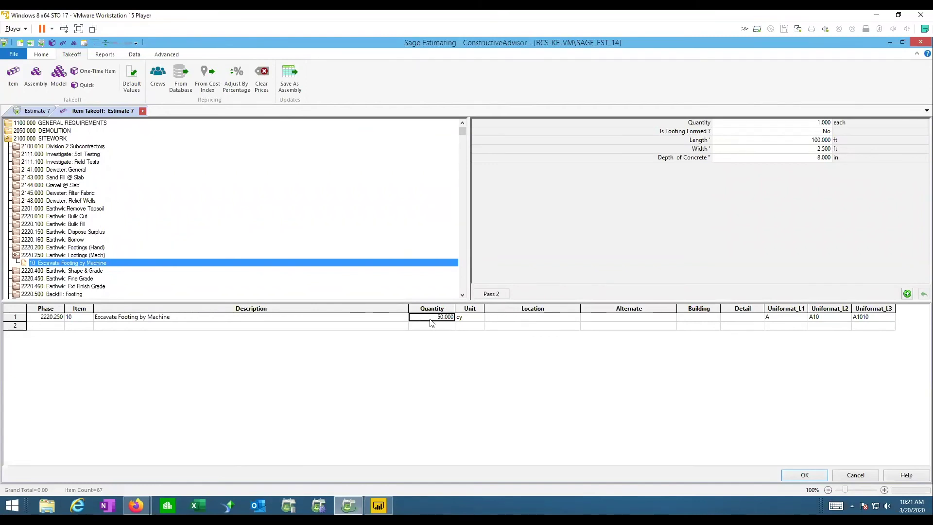
Add Footing Steps and Footing Forms (Single use) from 3000.000 CONCRETE, phase 3111.000 Forms: Footings, to the takeoff list
double_click(53, 138)
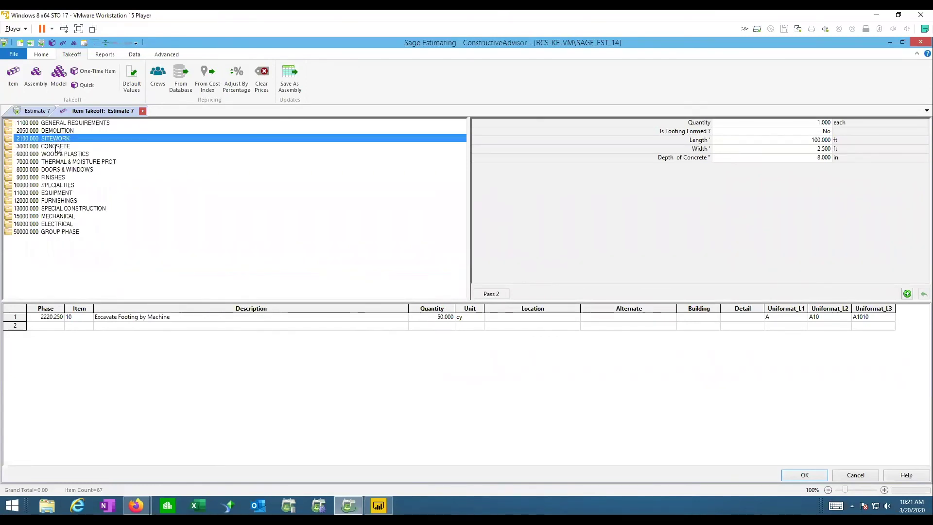
double_click(59, 147)
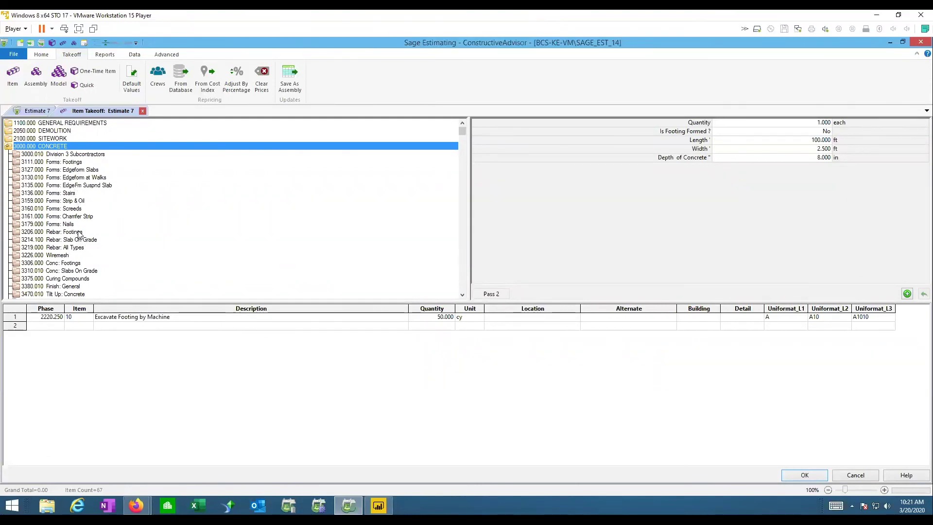
double_click(72, 162)
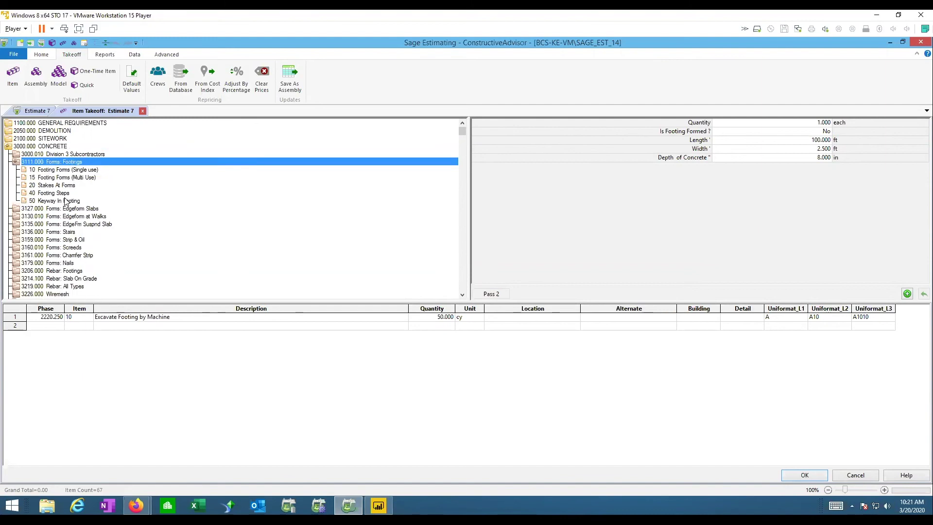
double_click(63, 194)
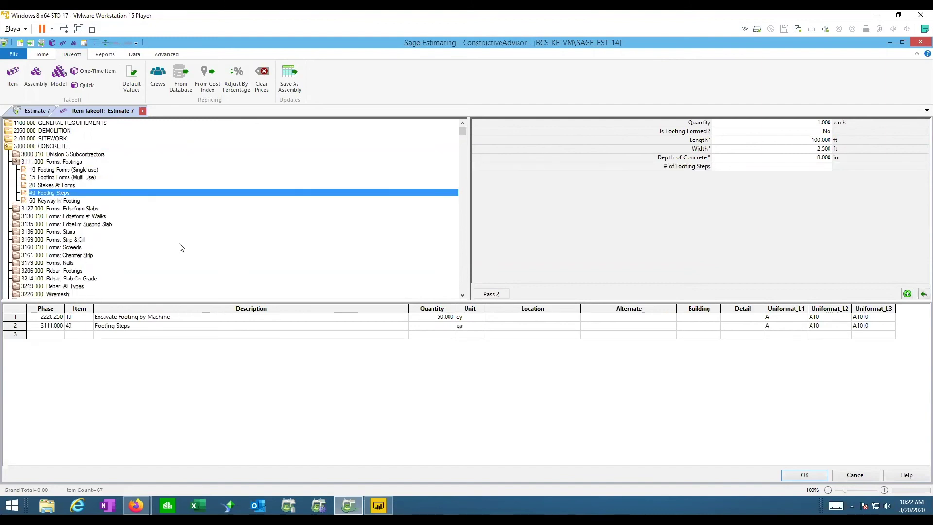
double_click(70, 171)
Enter a quantity of 2 for Footing Steps and 200 for Footing Forms (Single use)
click(433, 326)
text(2)
key(Return)
text(200)
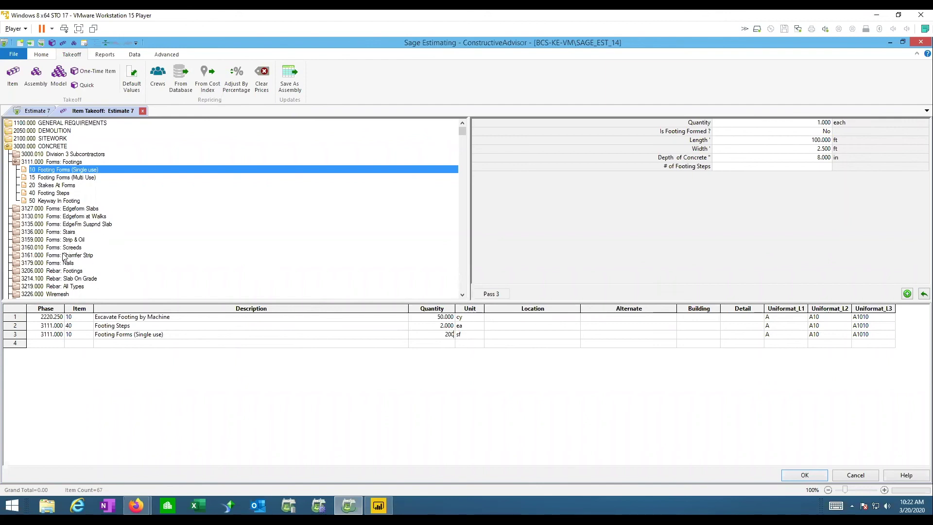
Clear the quantities of the excavation, footing steps and footing forms rows
click(441, 319)
click(441, 324)
click(439, 335)
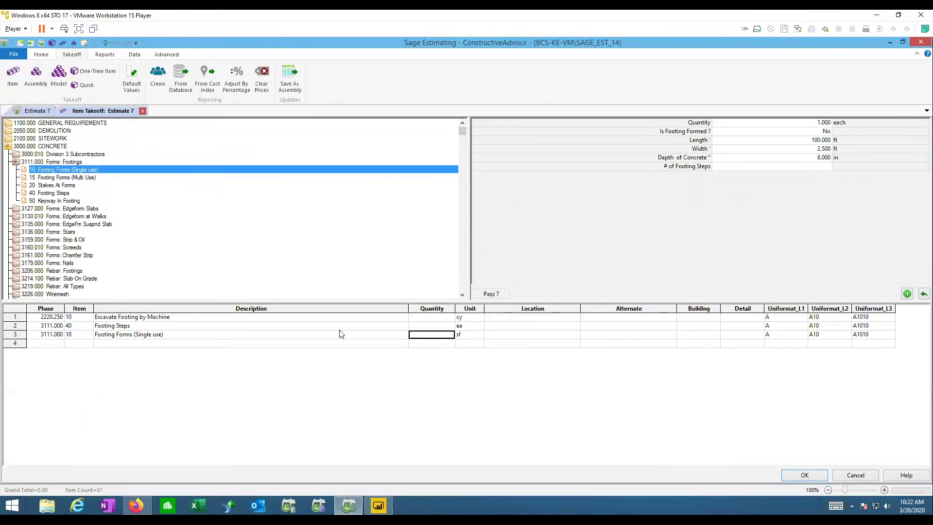
Add Rebar #5 from phase 3206.000 Rebar: Footings to the takeoff list and collapse that phase
double_click(78, 269)
scroll(56, 279, down, 2)
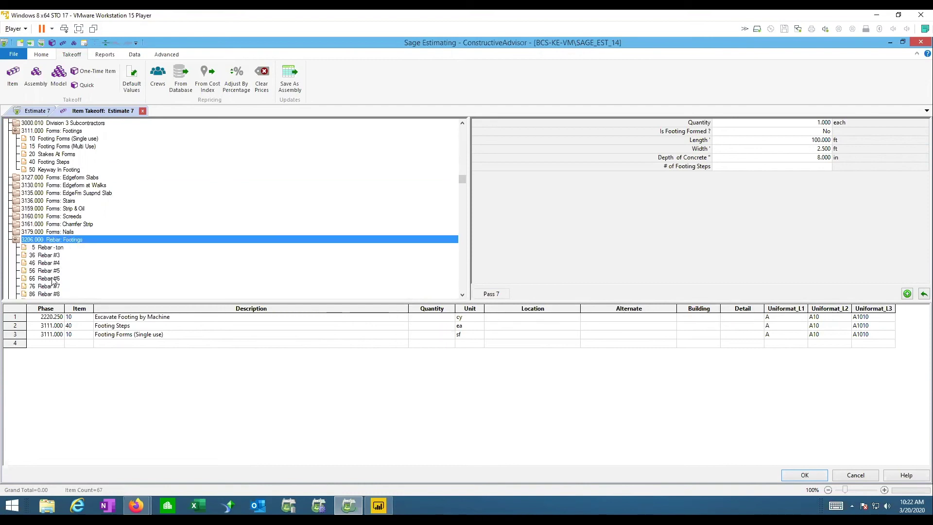
double_click(52, 271)
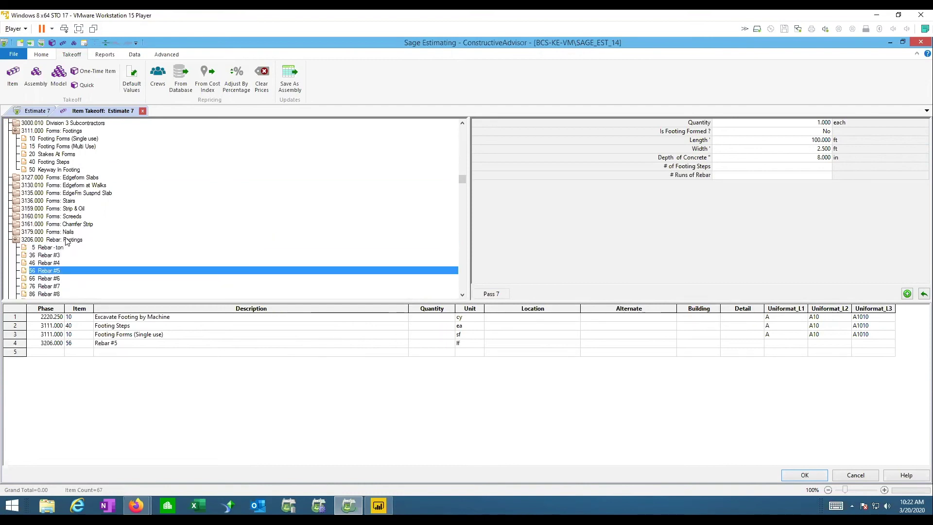
double_click(66, 240)
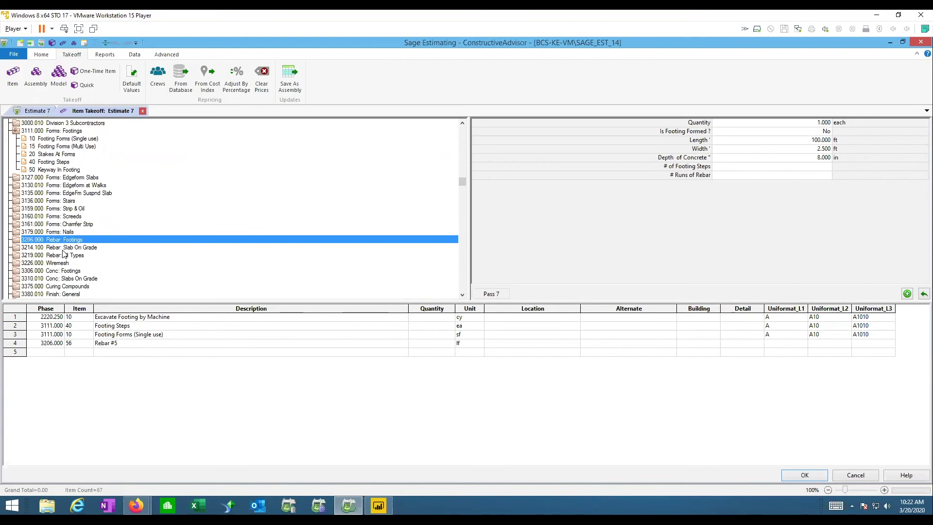
Add Footing Conc 3500 psi from phase 3306.000 Conc: Footings to the takeoff list and collapse the CONCRETE group
click(73, 265)
double_click(74, 271)
click(74, 272)
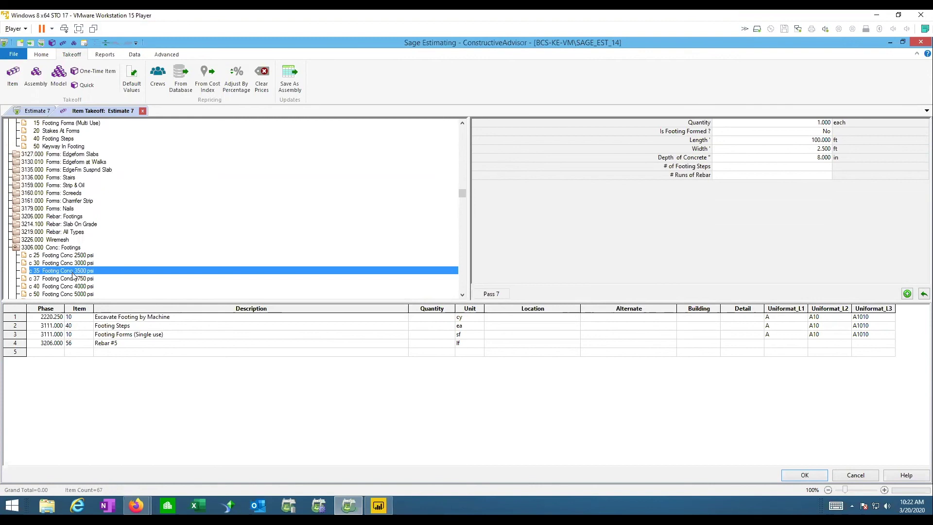
double_click(72, 275)
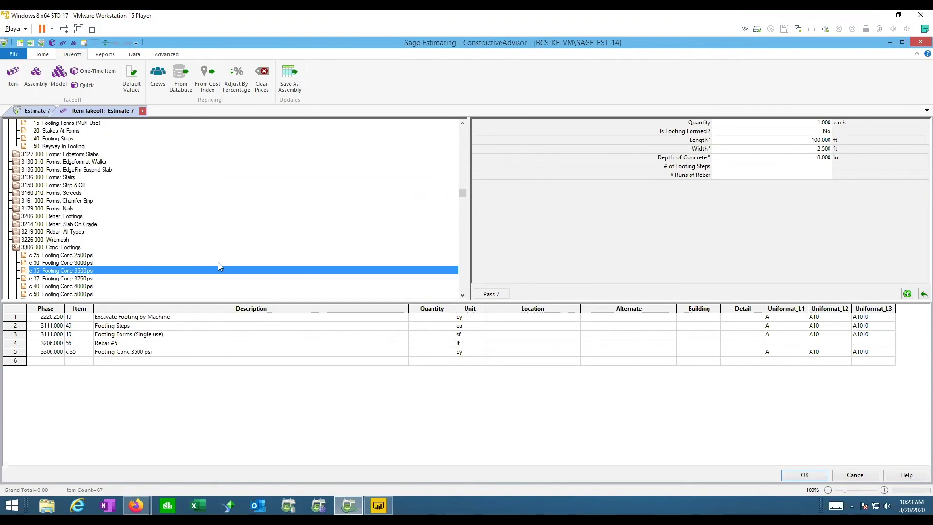
click(47, 248)
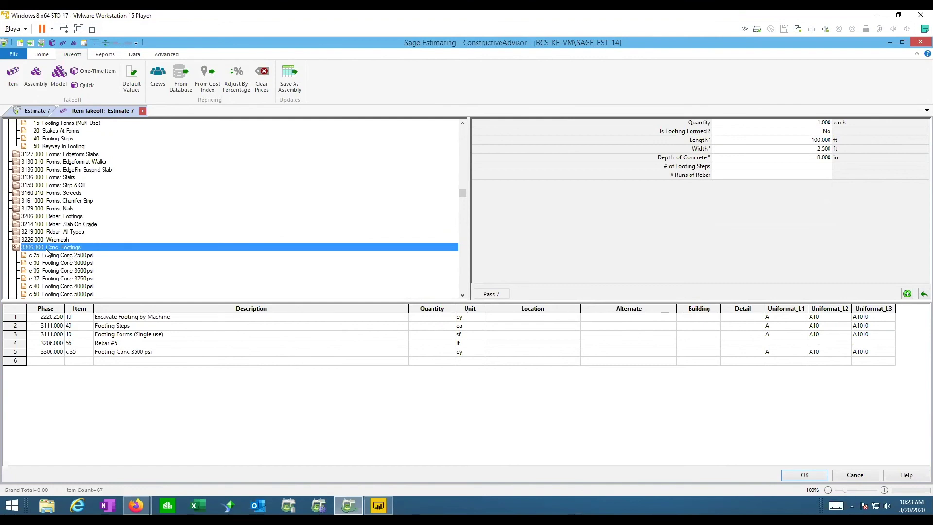
double_click(46, 249)
key(Left)
key(Left)
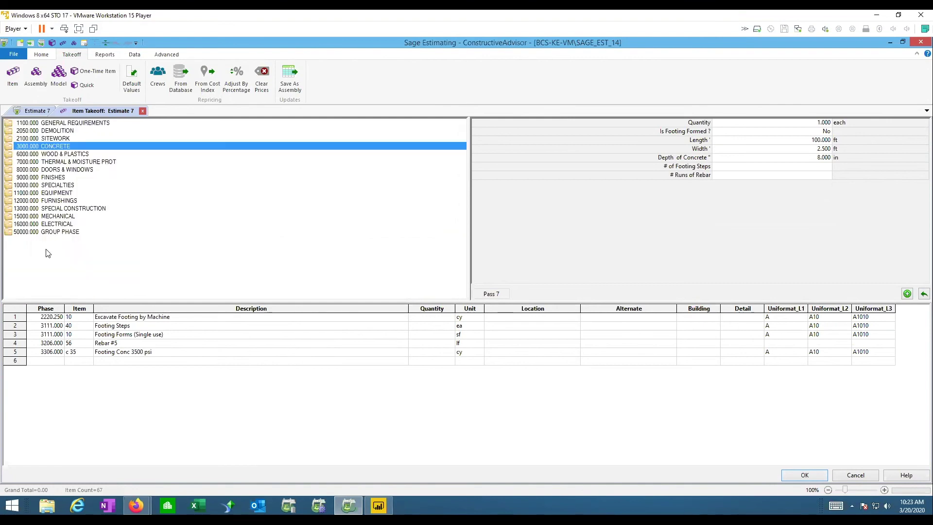
Search the takeoff item list for "footing" and close the search
right_click(217, 183)
click(241, 189)
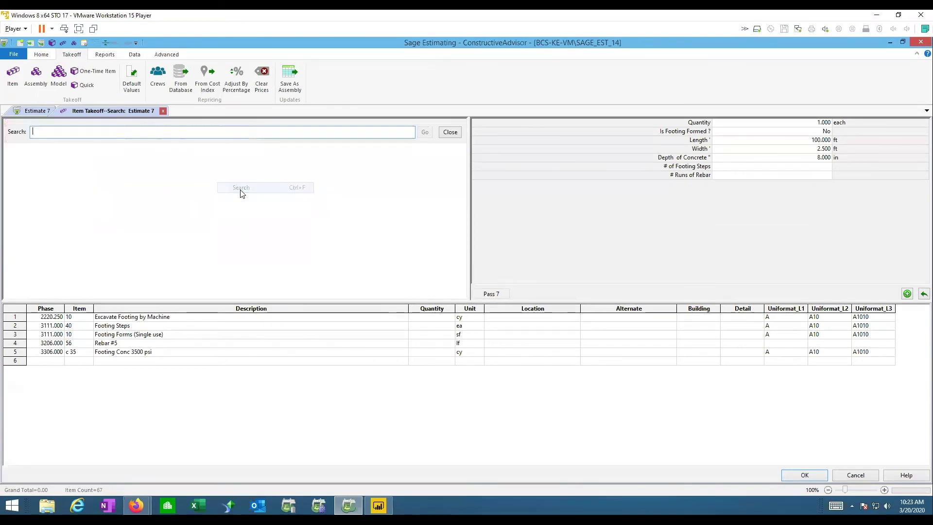
text(footing)
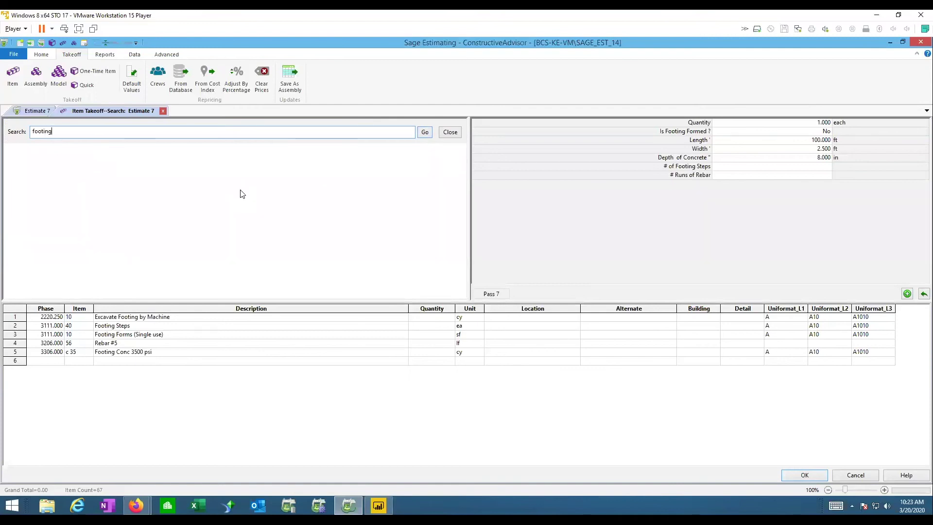
key(Return)
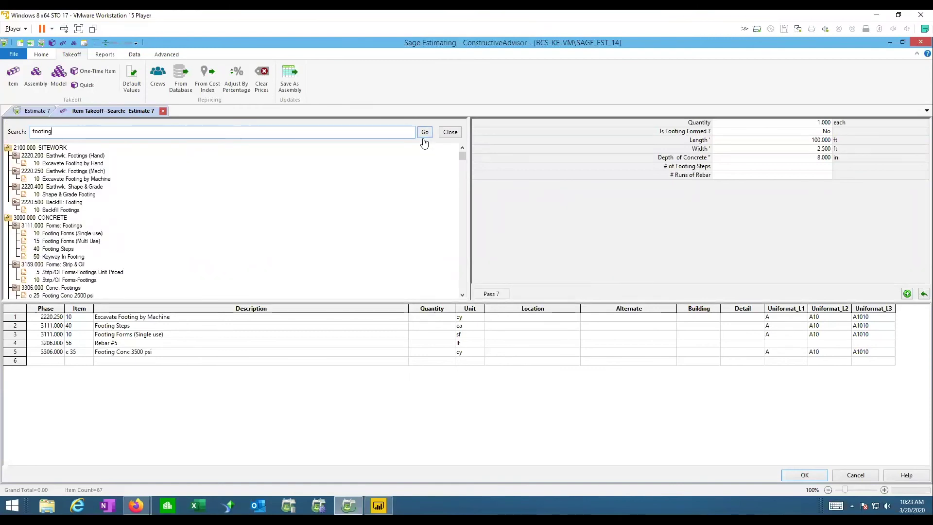
click(450, 131)
right_click(296, 178)
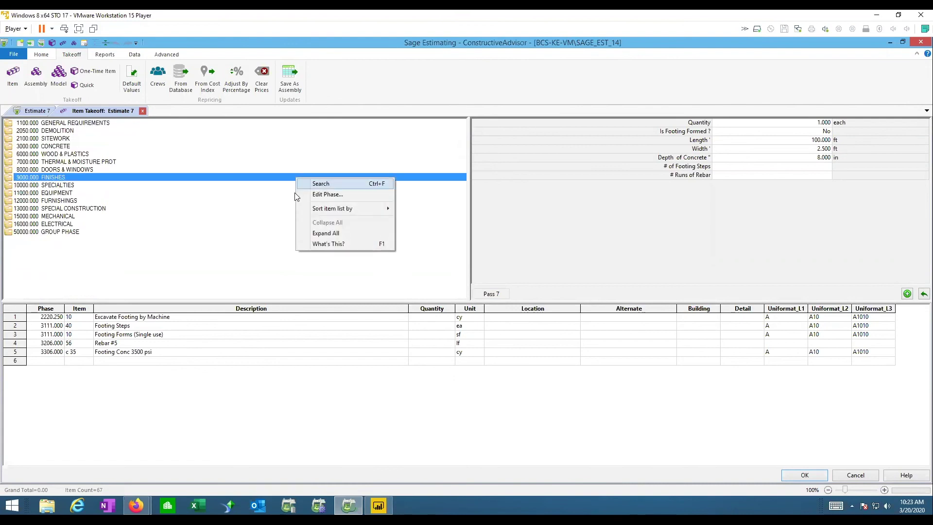
click(251, 194)
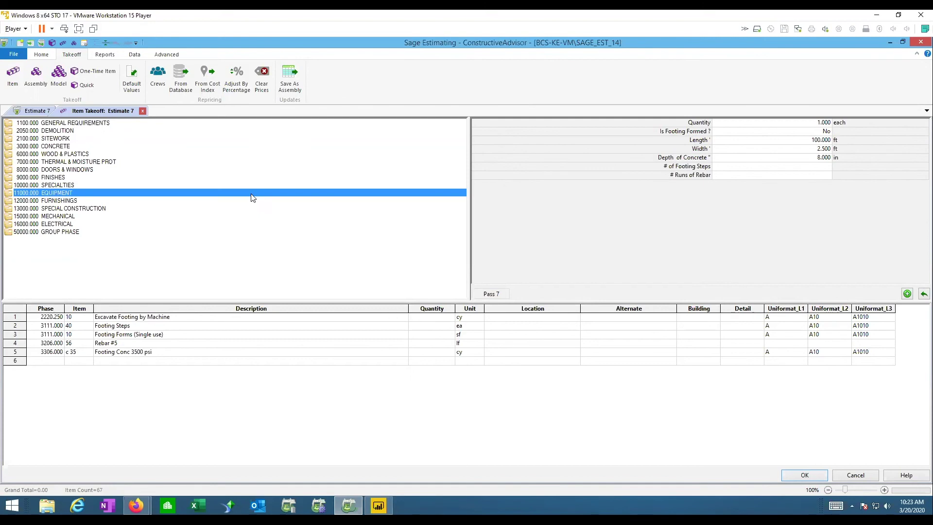
click(432, 324)
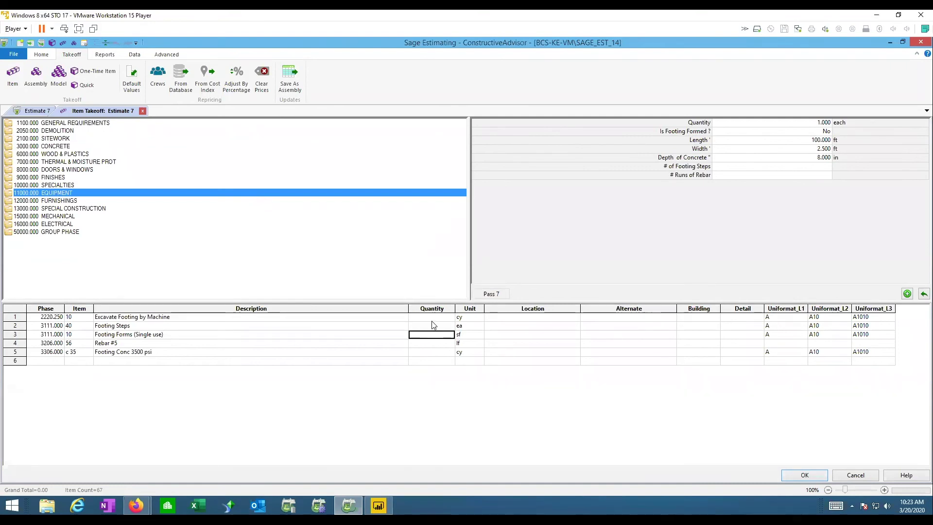
drag(129, 321, 127, 356)
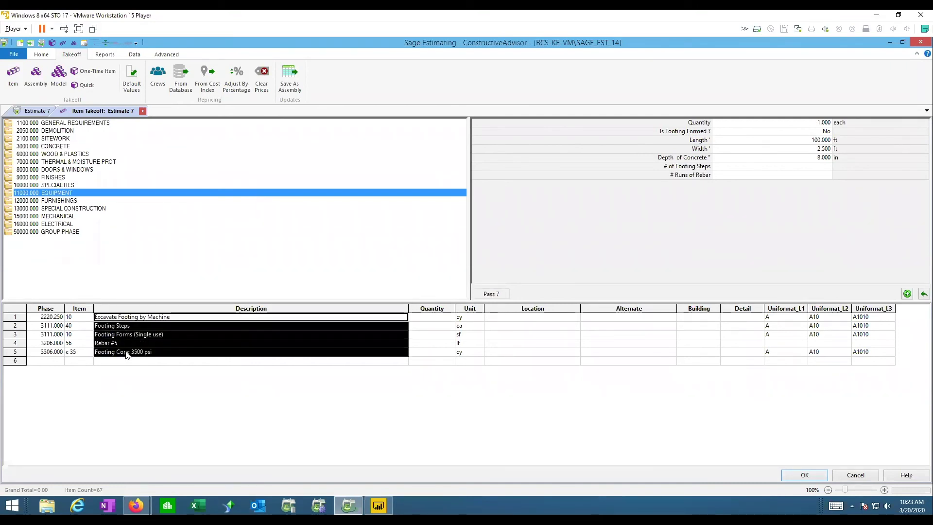
click(197, 341)
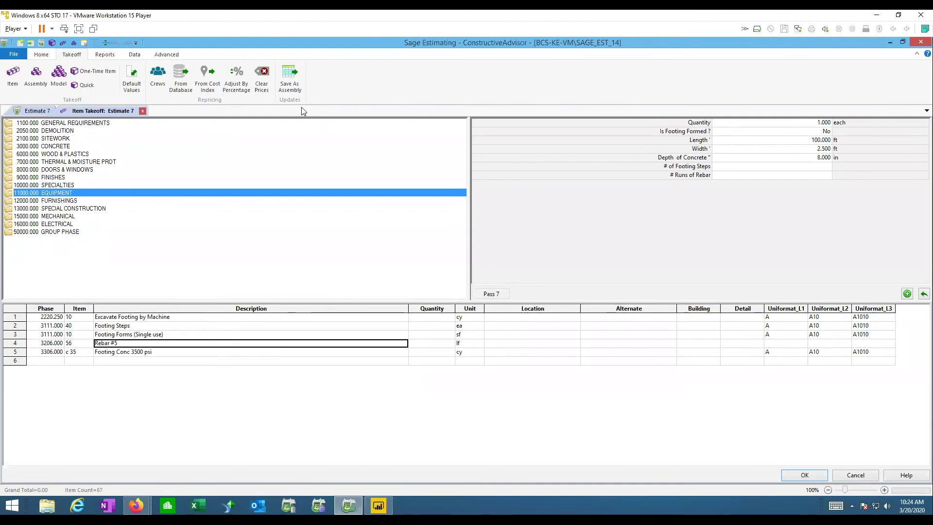
Start saving the takeoff items as a database assembly and look through the existing database assembly list
click(292, 74)
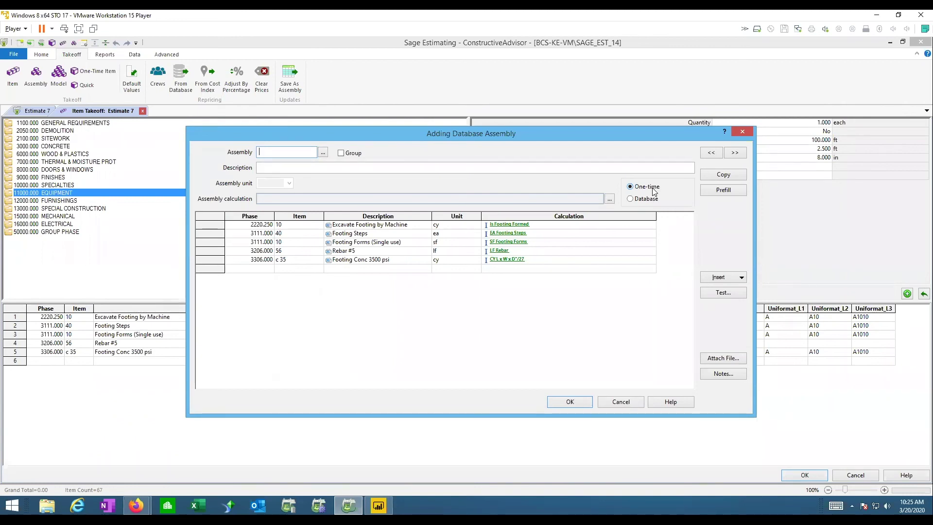
click(628, 201)
click(323, 153)
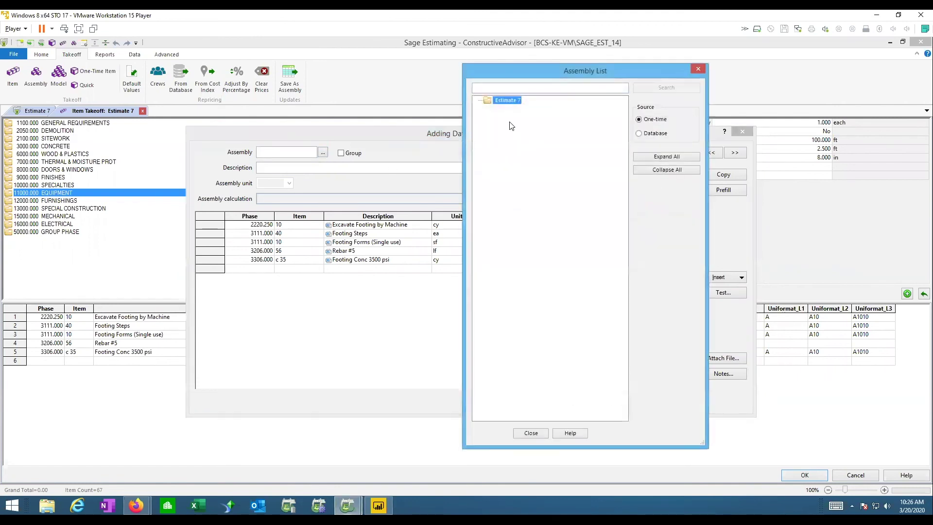
click(647, 134)
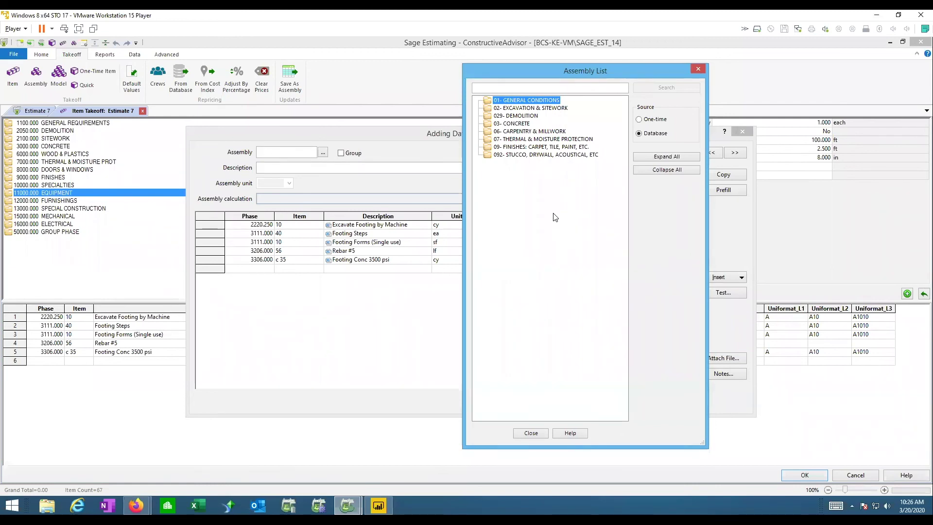
click(530, 434)
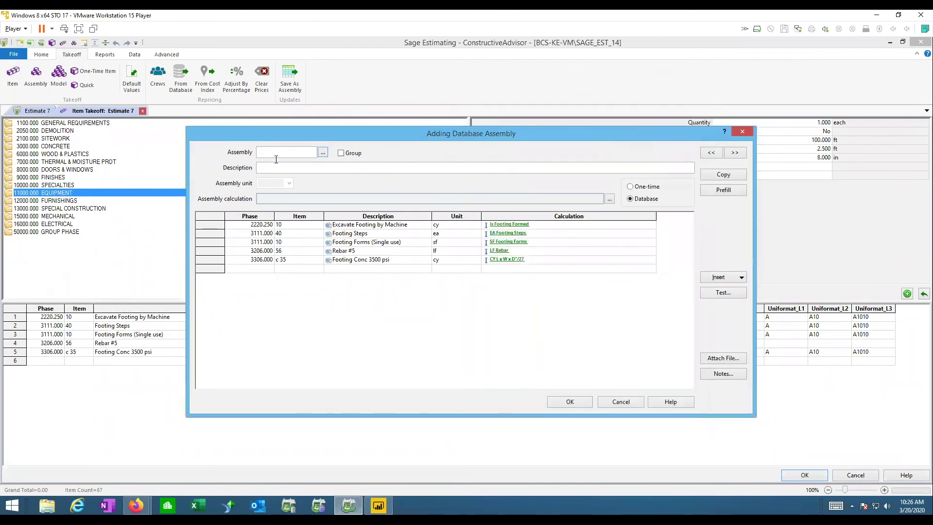
Number the assembly 00-10, describe it as Footing, and save it to the database
text(00-10)
click(266, 168)
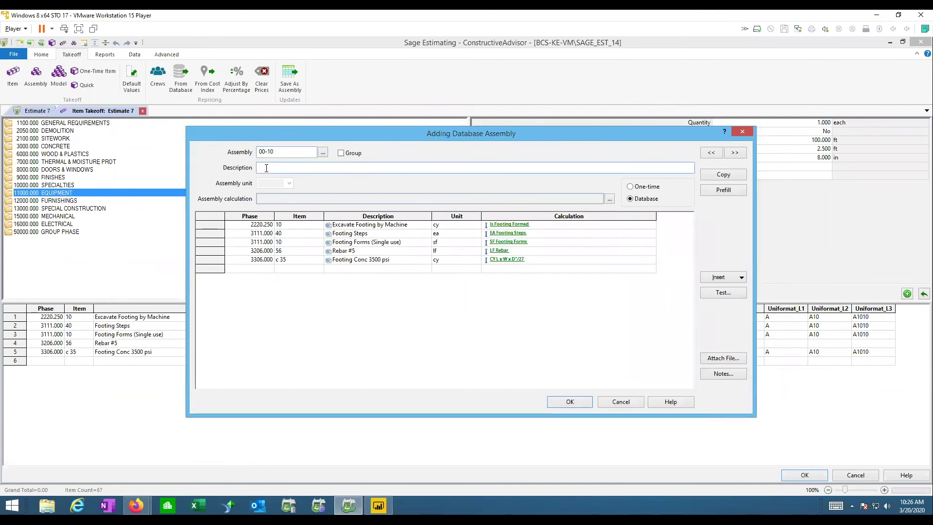
text(F)
text(ooting)
right_click(516, 227)
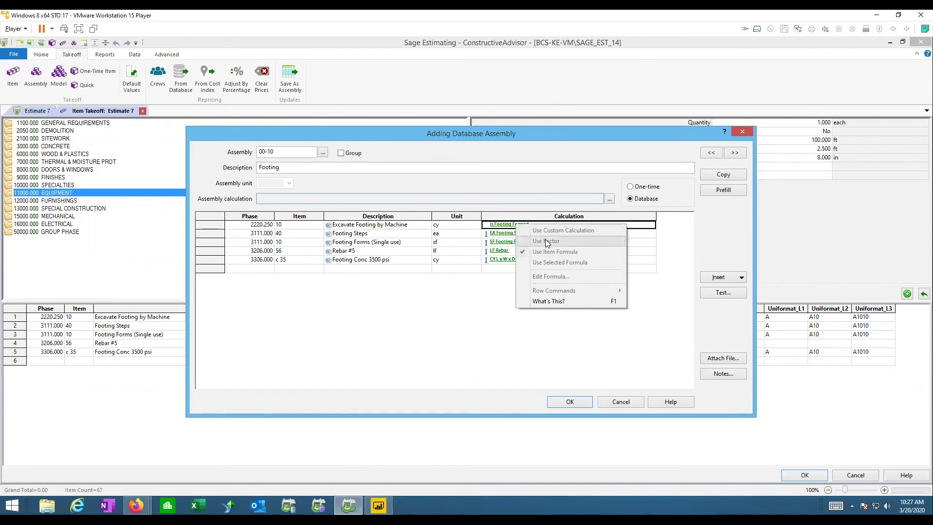
click(502, 233)
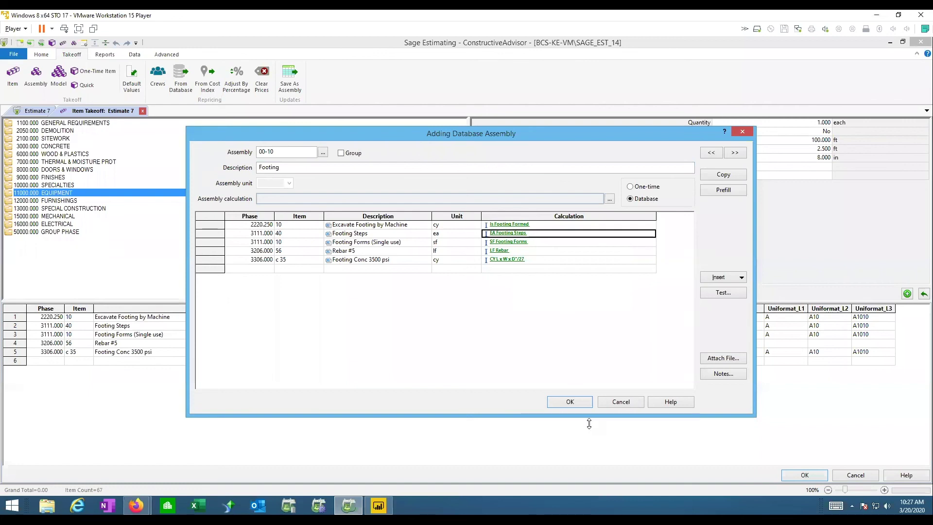
click(571, 402)
Switch the calculation of all five items in the Footing assembly to Use Factor, save the change and close the assembly
right_click(510, 225)
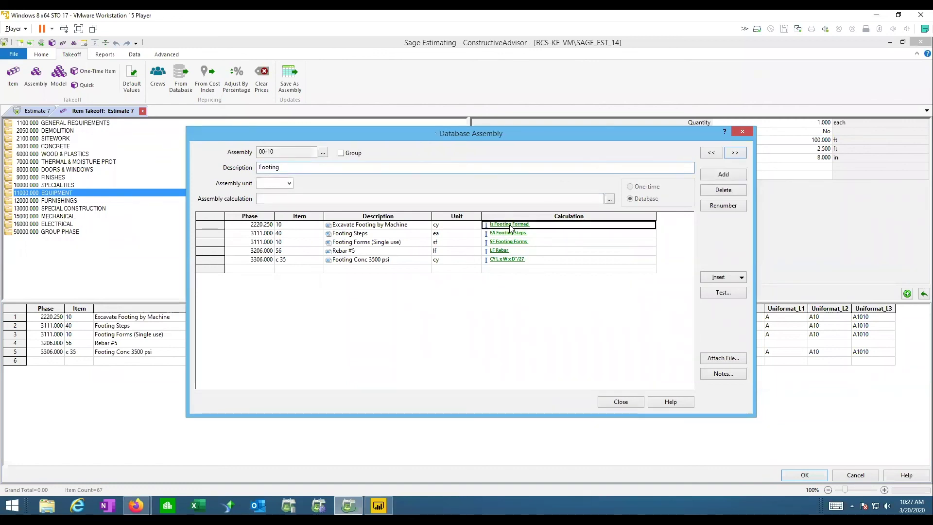
click(528, 242)
right_click(499, 234)
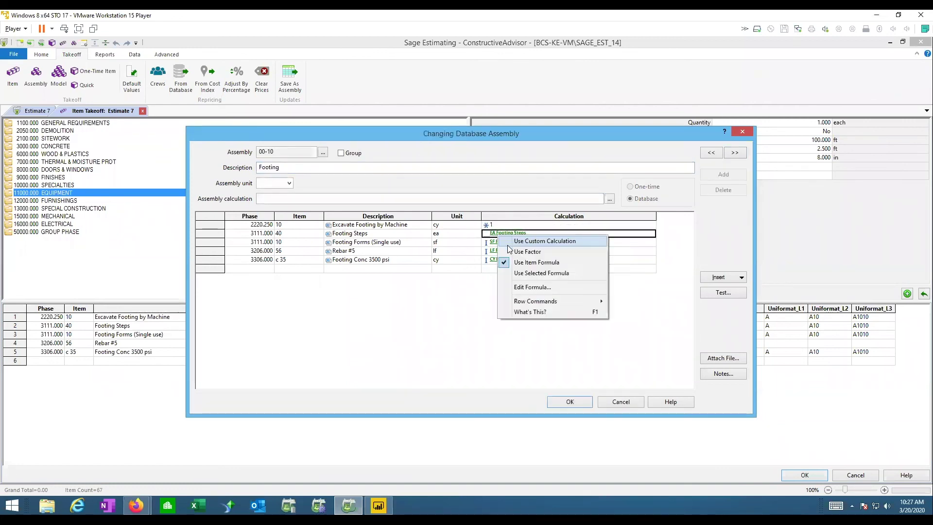
click(511, 253)
right_click(506, 242)
click(520, 258)
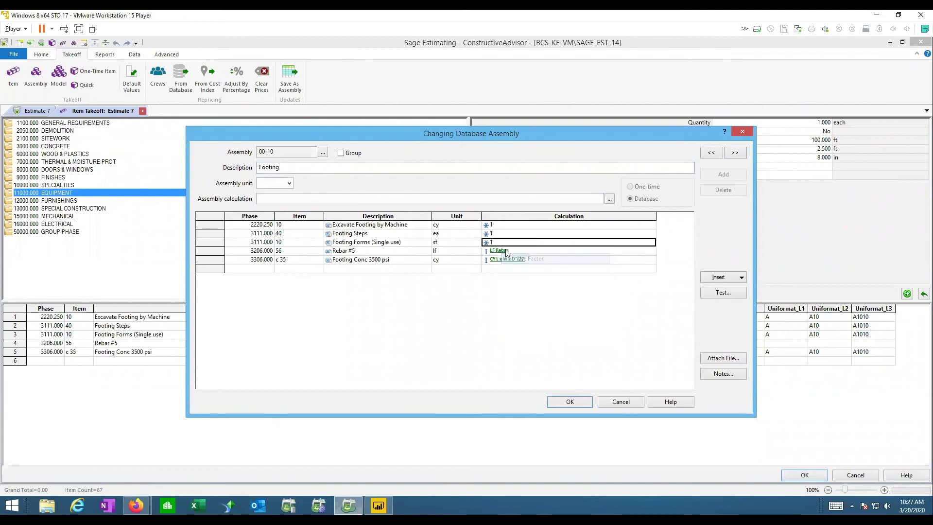
right_click(507, 251)
click(524, 266)
right_click(517, 260)
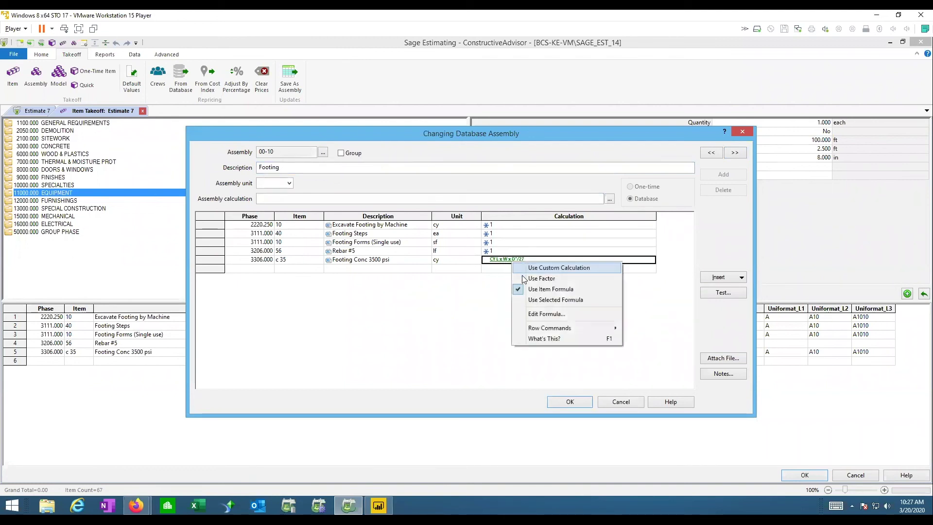
click(541, 278)
click(565, 402)
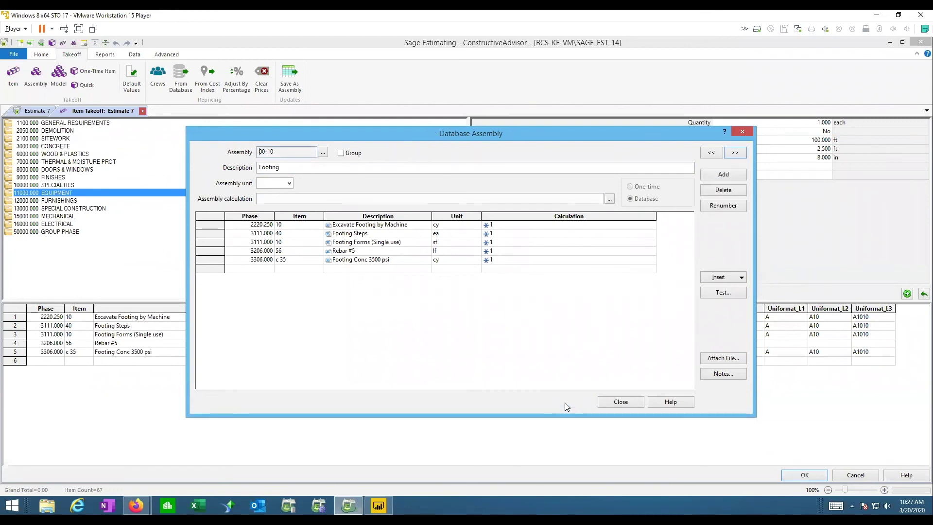
click(618, 402)
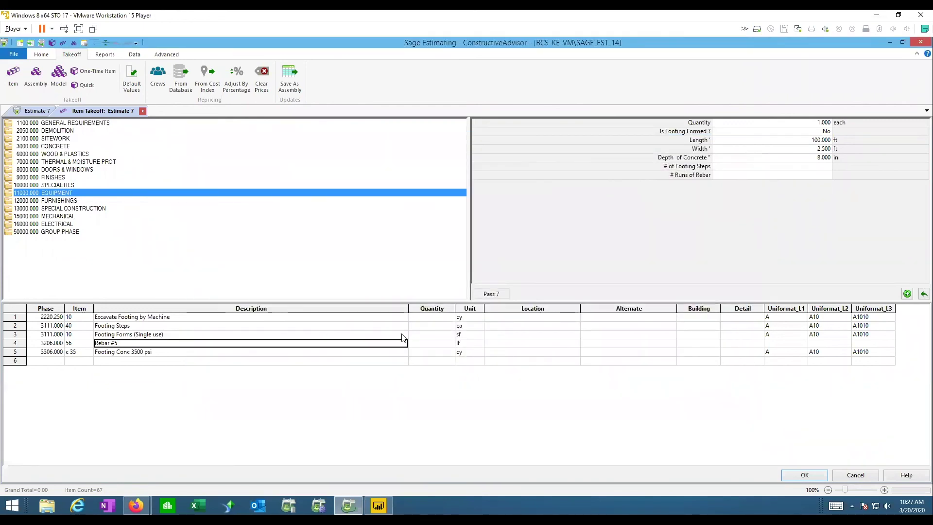
Enter takeoff quantities of 97 for Excavate Footing by Machine, 2 for Footing Steps, 200 for Footing Forms, 200 for Rebar #5 and 10 for Footing Conc
click(436, 318)
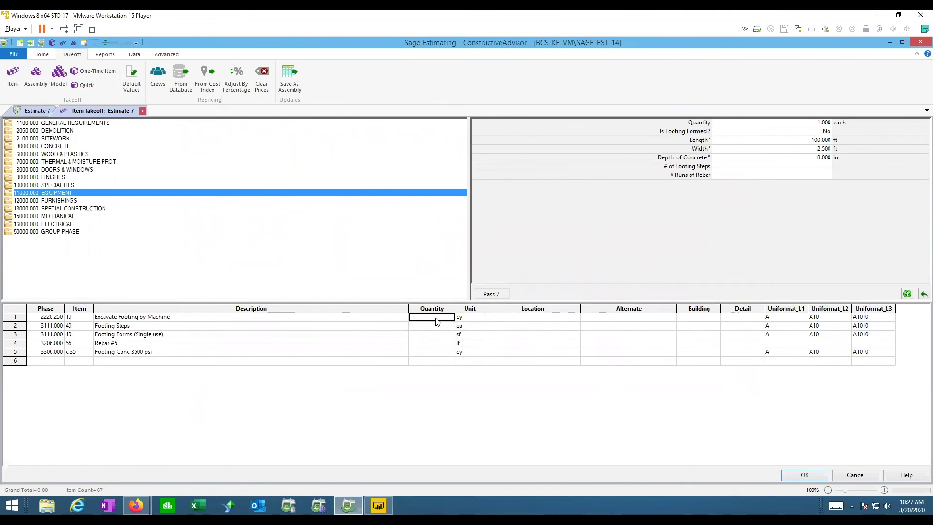
text(97)
key(Return)
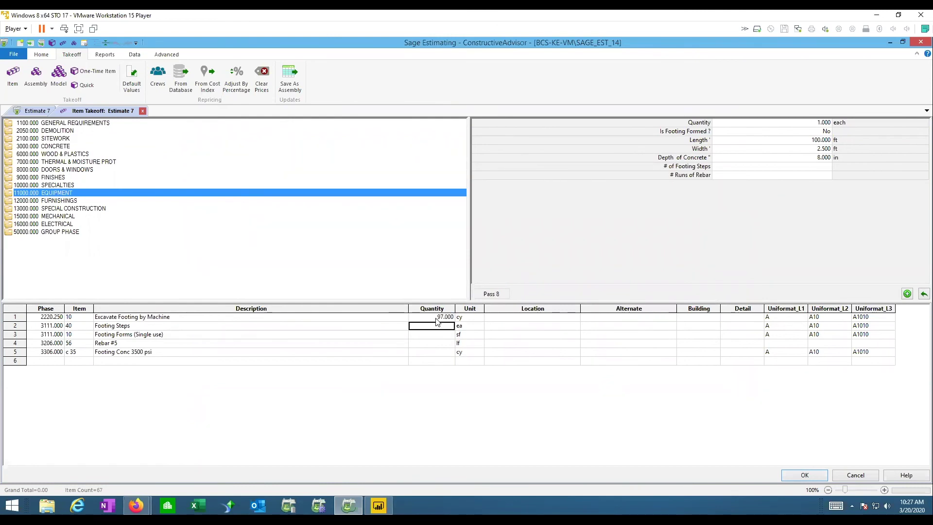
text(2)
key(Return)
text(200)
key(Return)
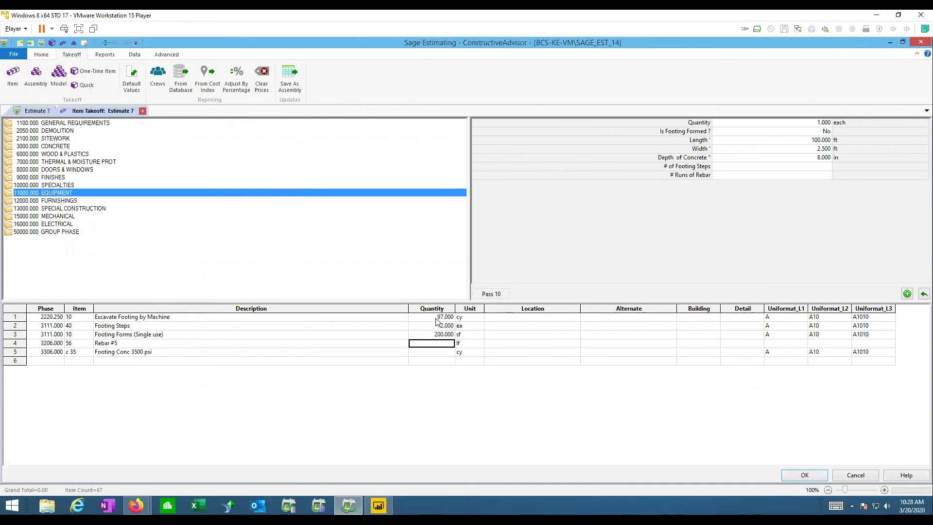
text(200)
key(Return)
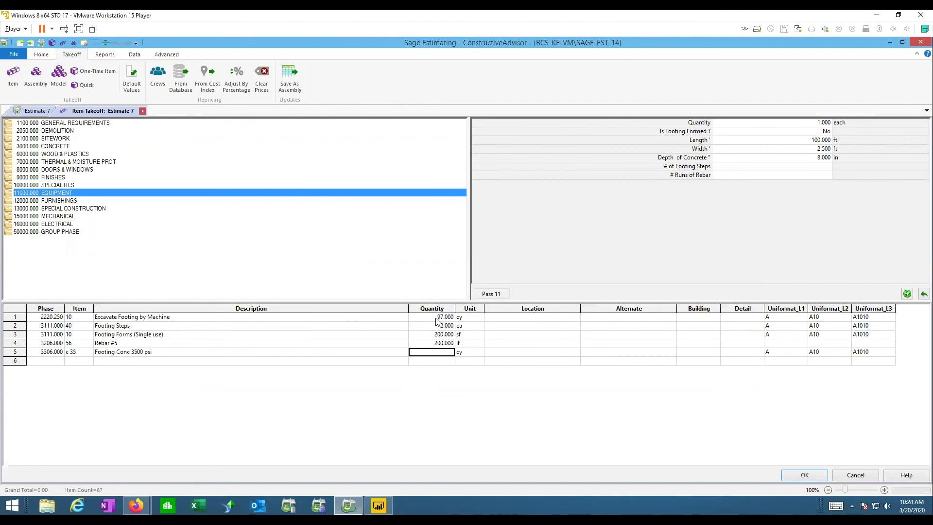
text(10)
key(Return)
Add the footing items to the estimate, close the item takeoff and view the new rows in takeoff order
click(813, 476)
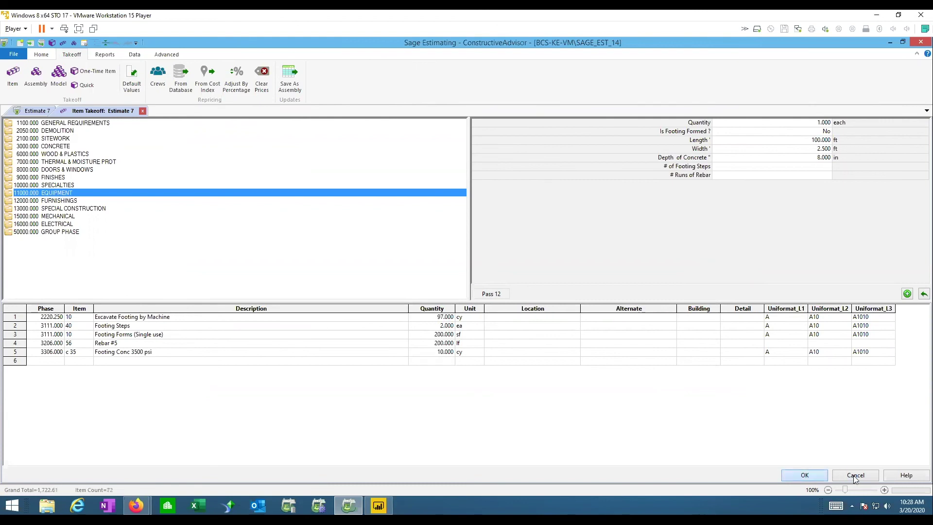
click(855, 475)
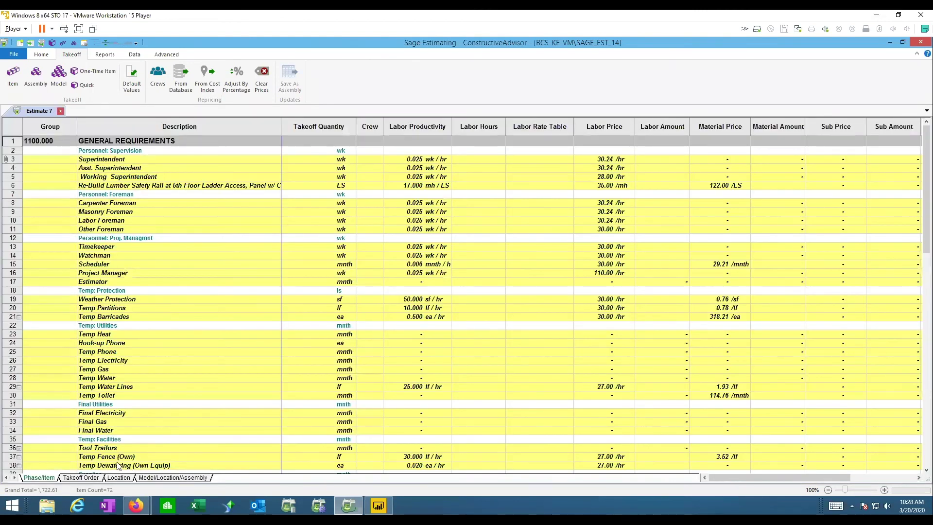
click(92, 477)
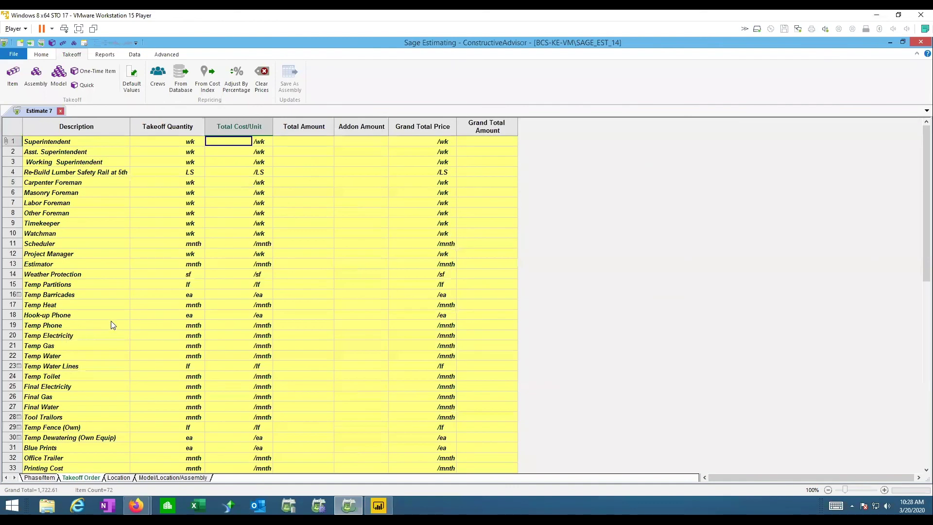
scroll(113, 324, down, 13)
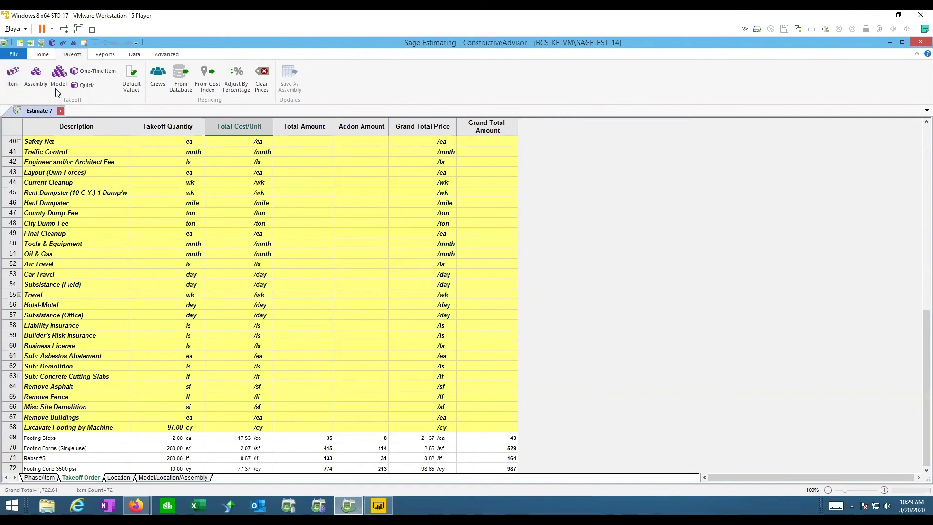
Open the database assemblies and check where the Footing assembly sits in the assembly list
click(135, 55)
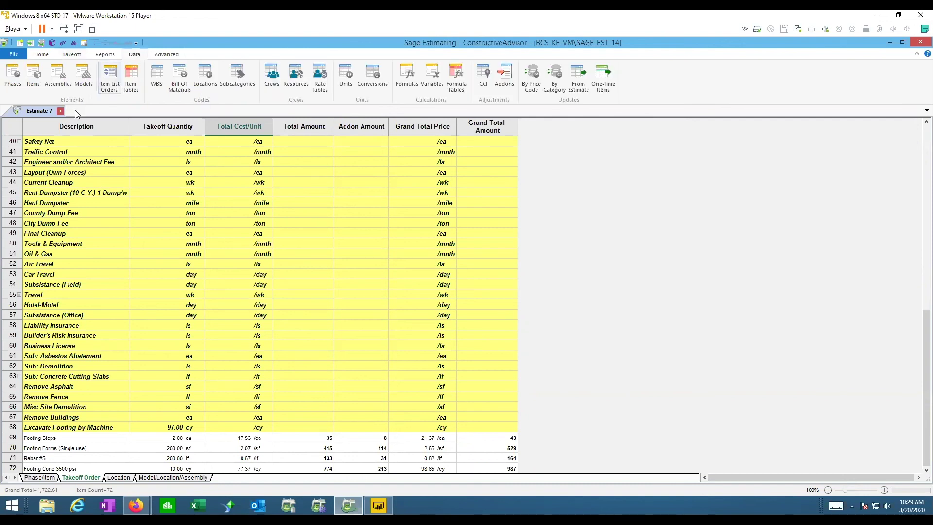
click(58, 77)
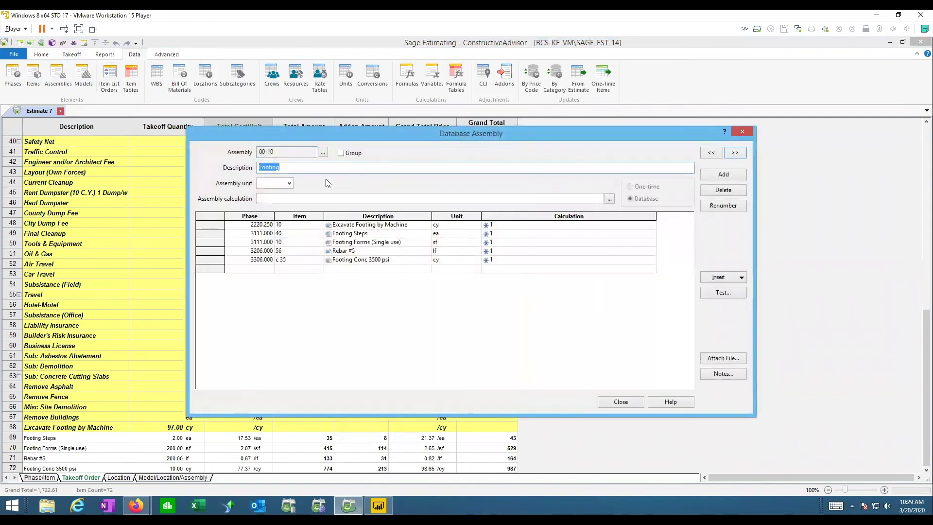
click(323, 153)
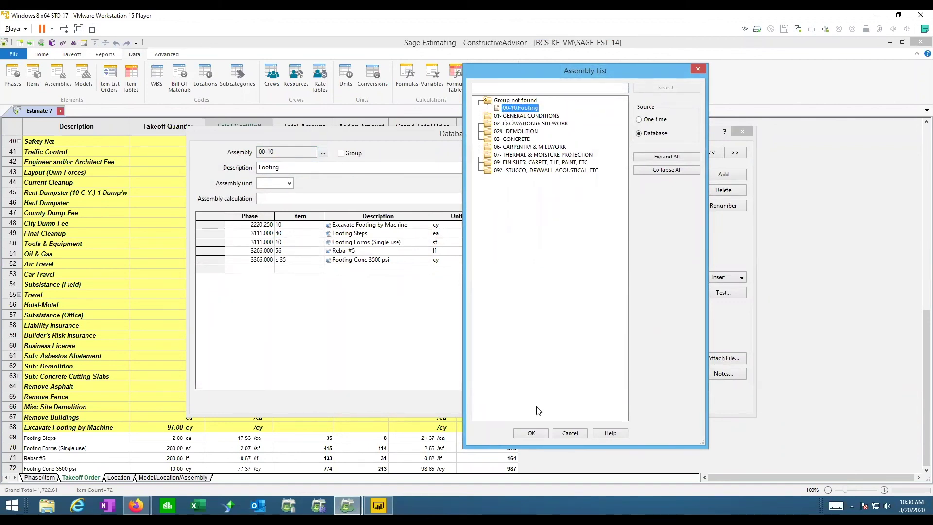
click(573, 434)
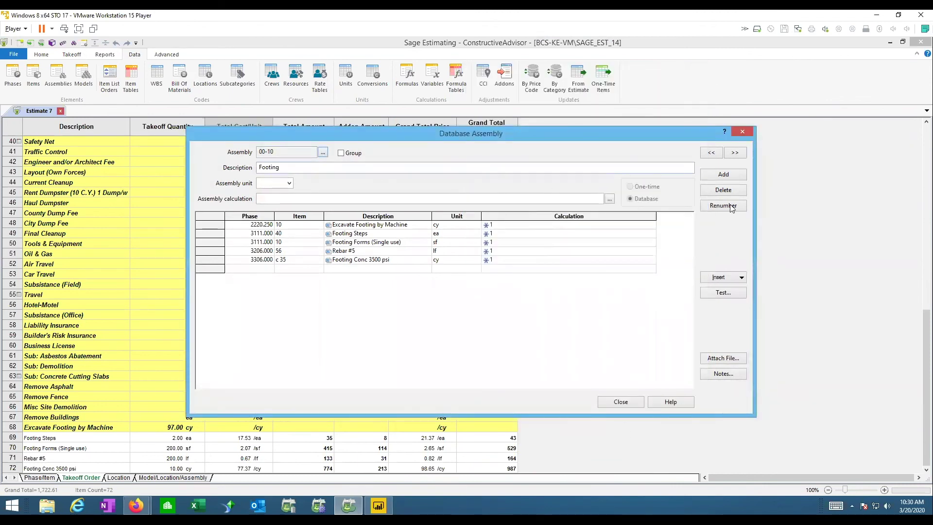
Add a database assembly group numbered 00- with the description My Assemblies
click(731, 174)
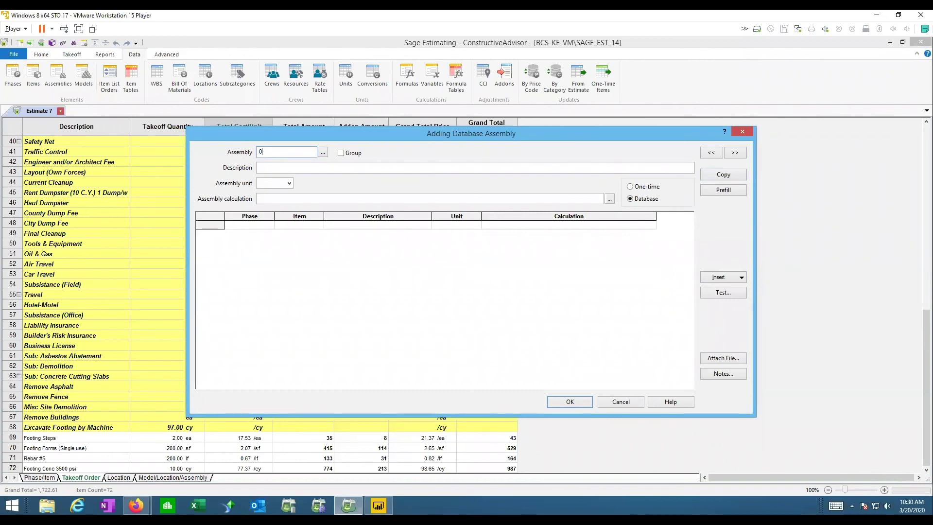
click(323, 154)
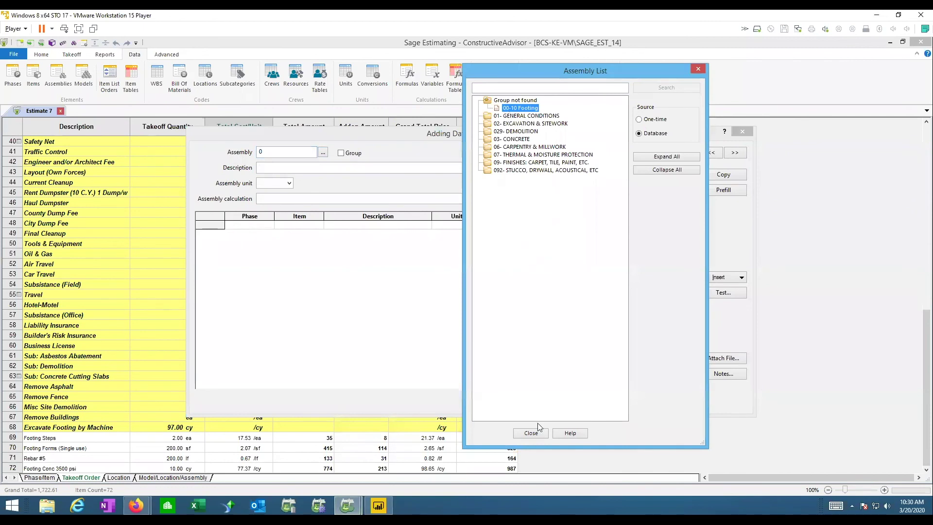
click(531, 432)
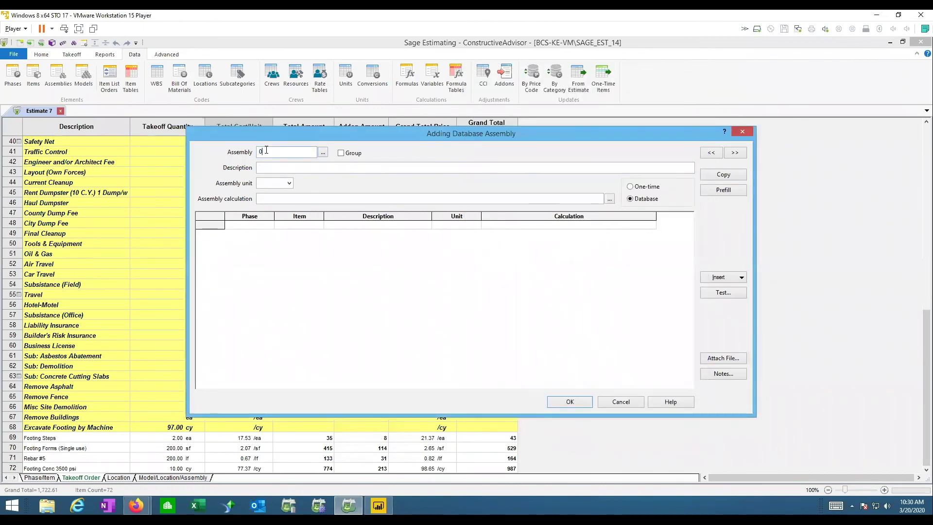
text(0-)
key(Tab)
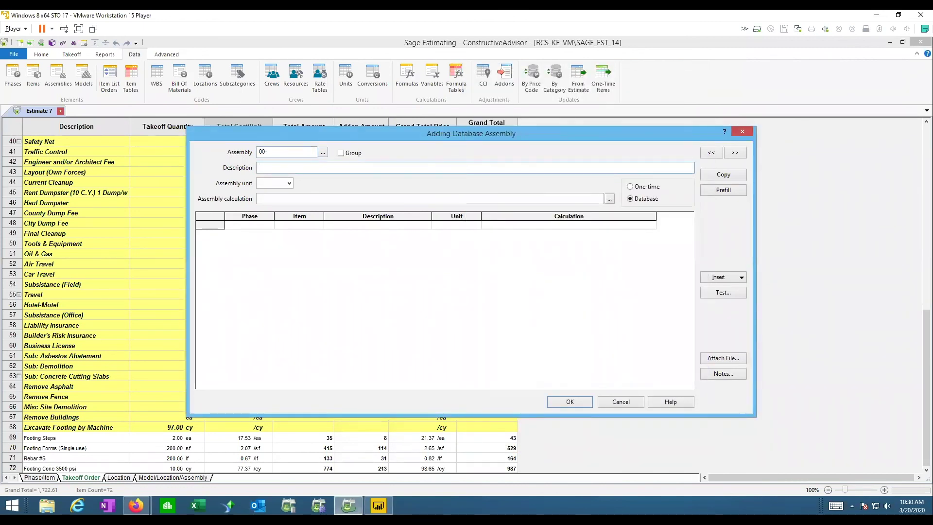
text(My Assemblies)
click(341, 153)
click(554, 405)
Check the contents of the My Assemblies group in the assembly list and close the database assembly window
click(322, 152)
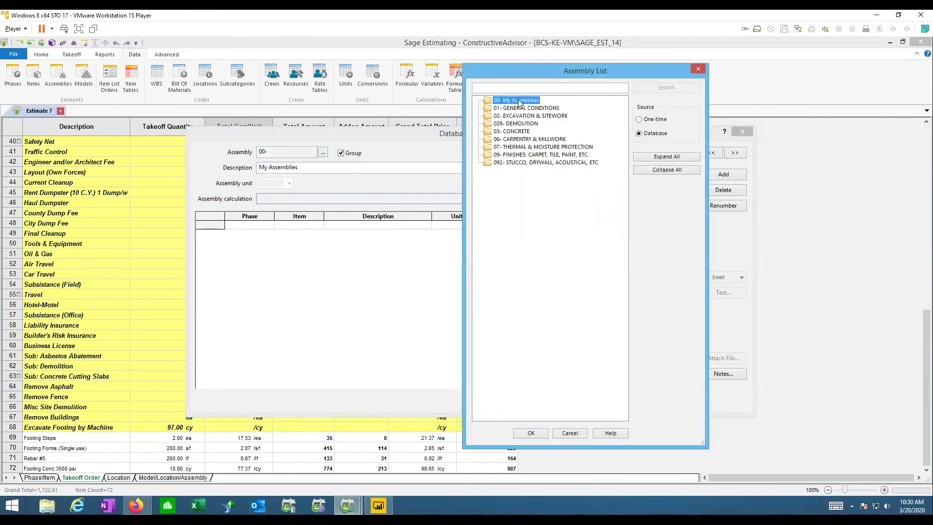
double_click(519, 103)
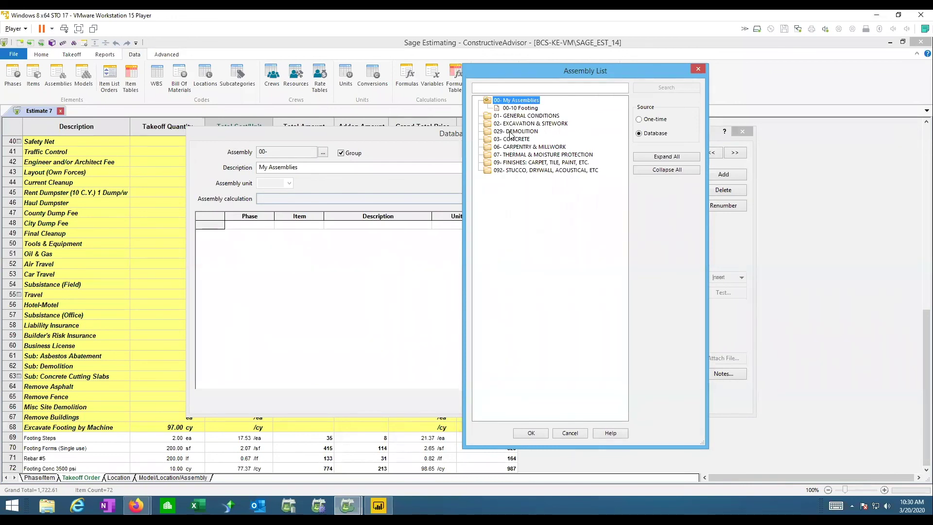
click(570, 433)
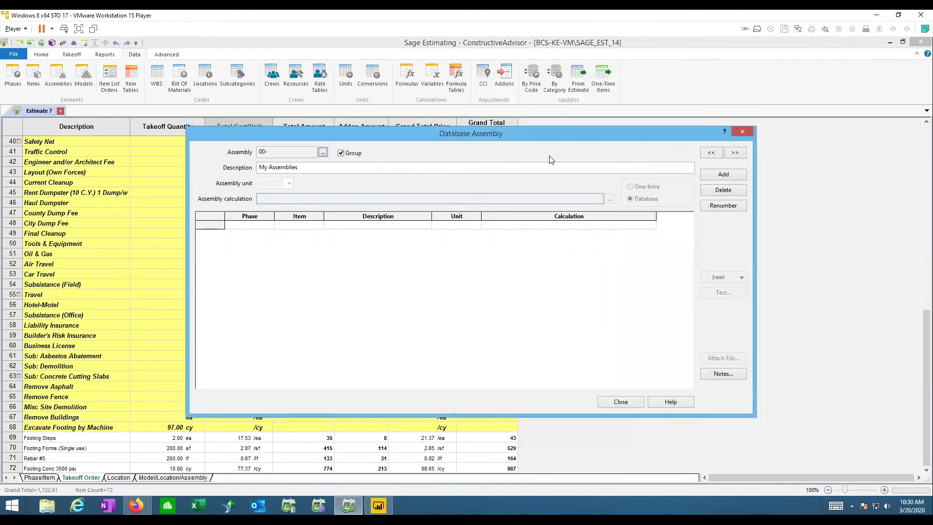
click(618, 403)
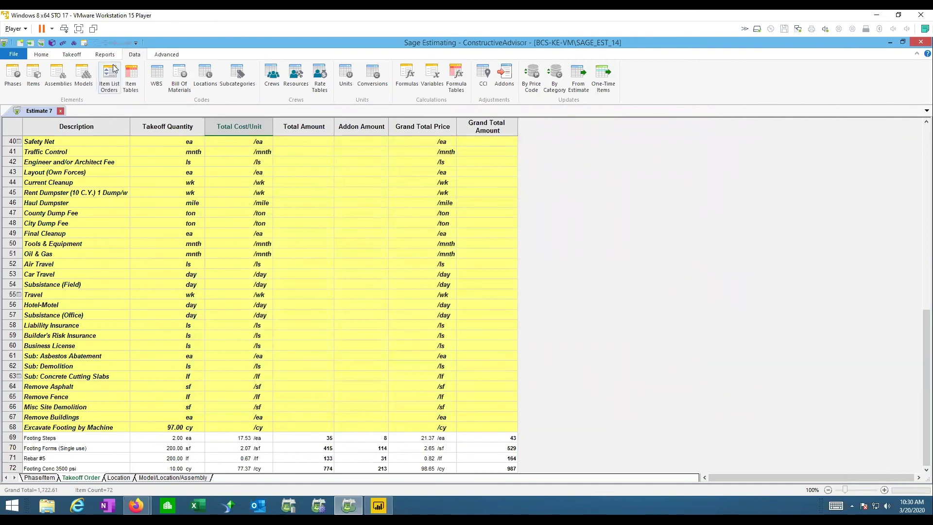
Start an assembly takeoff, view the contents of the My Assemblies group, and close the takeoff
click(77, 57)
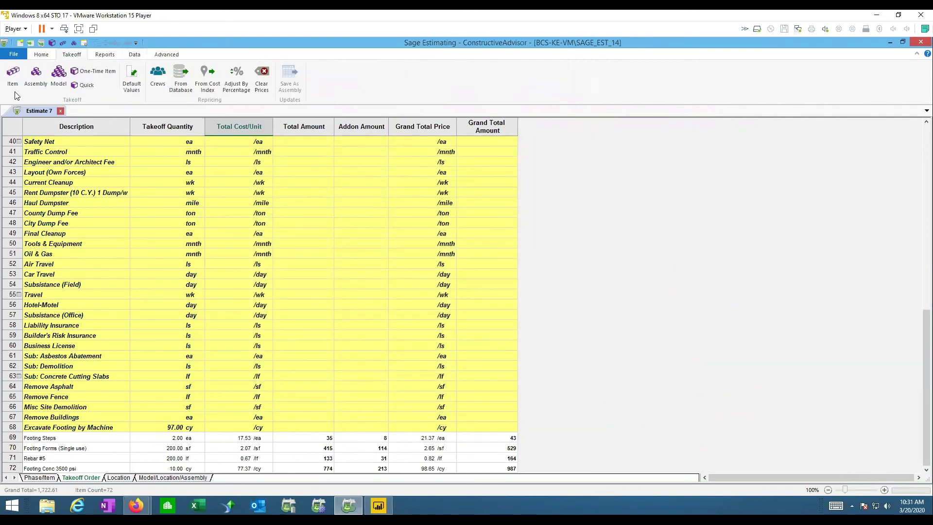
click(40, 78)
click(42, 125)
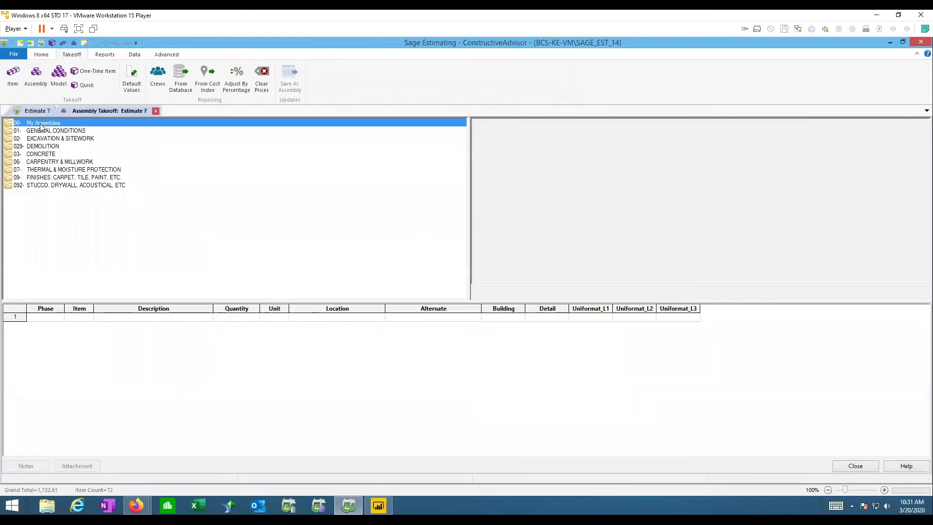
double_click(69, 125)
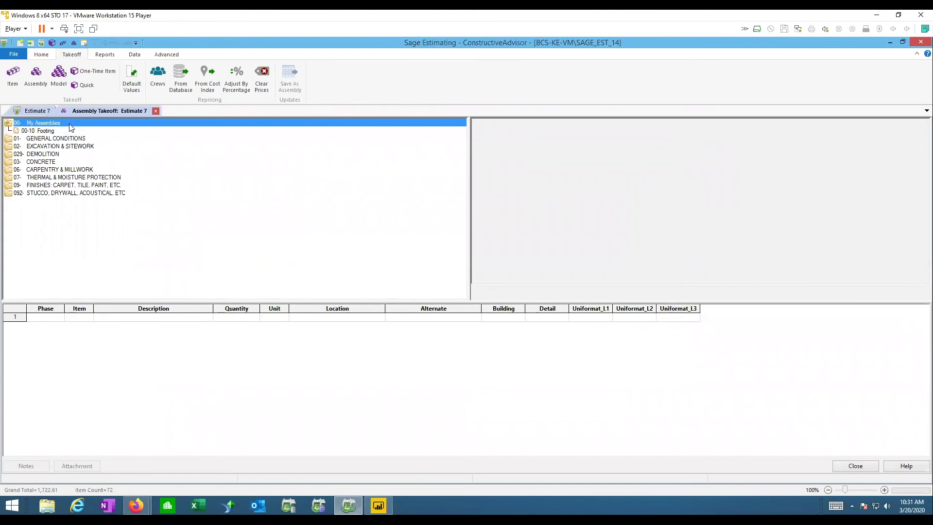
double_click(21, 123)
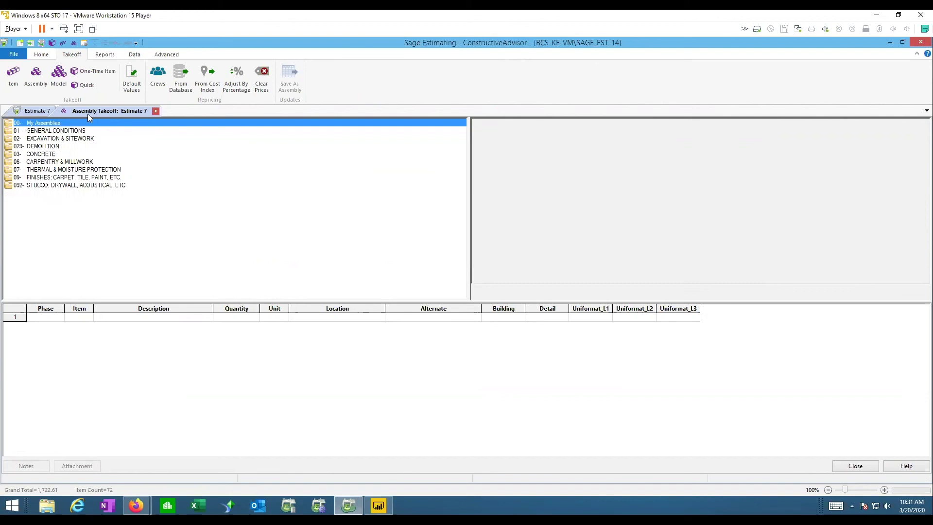
click(156, 111)
Start a new item takeoff and add Sub: Demolition, Remove Fence and Remove Buildings from the DEMOLITION group
click(16, 73)
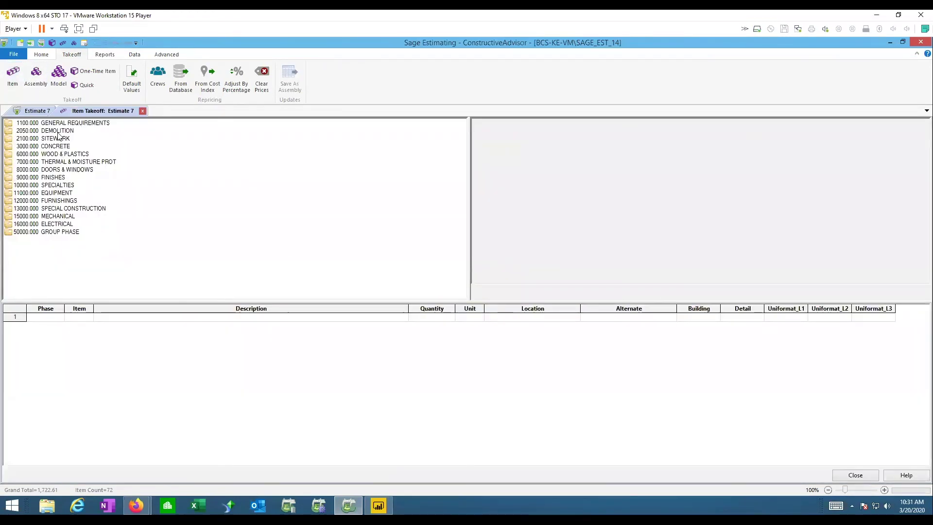
double_click(57, 132)
double_click(56, 138)
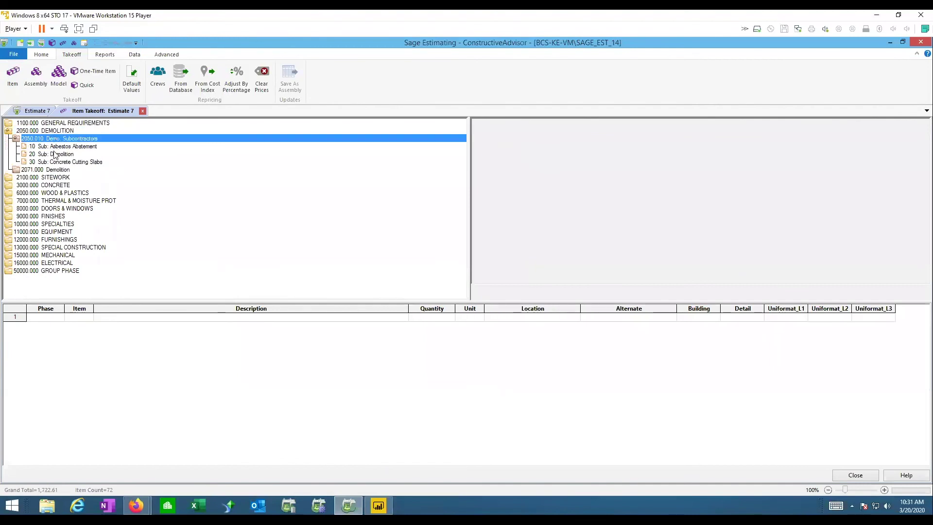
double_click(55, 155)
double_click(54, 170)
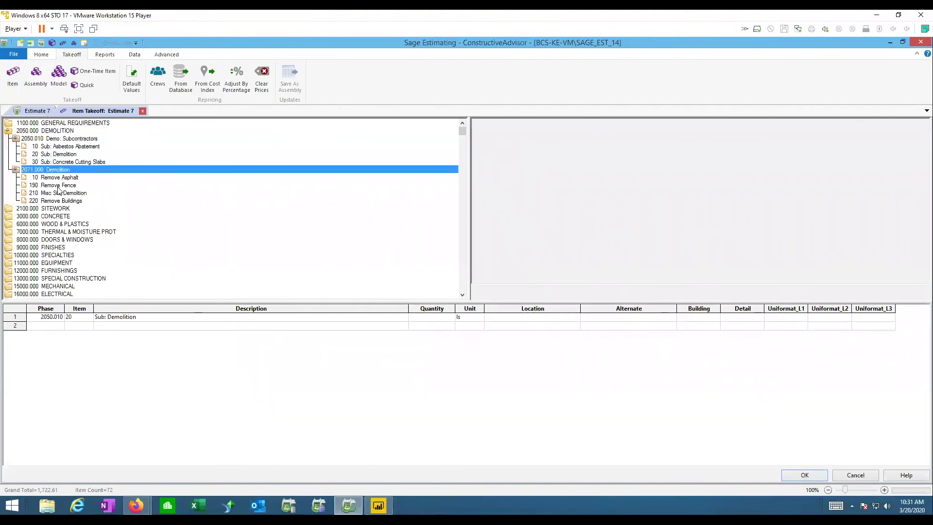
double_click(58, 187)
double_click(58, 201)
Add Footing Forms (Multi Use) and EdgeForm (Any Depth, LF) from the CONCRETE group to the item takeoff
double_click(53, 217)
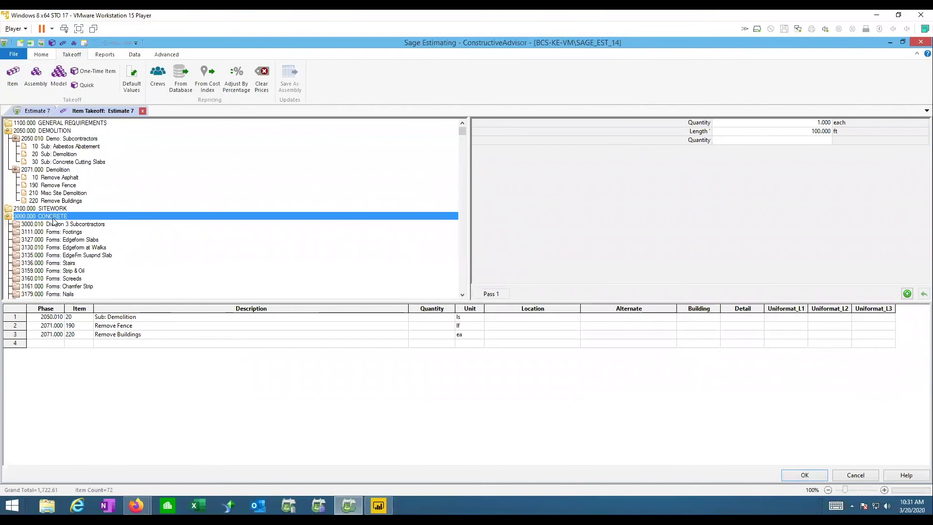
double_click(61, 232)
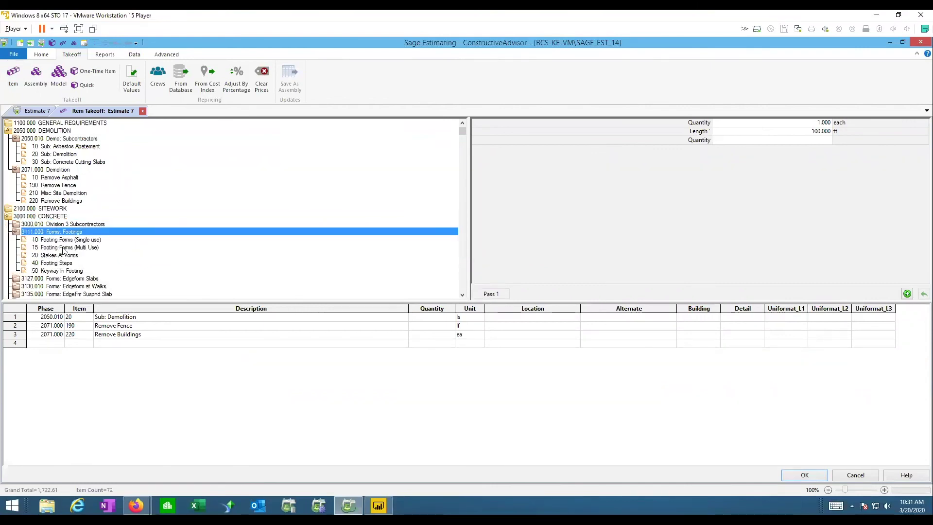
double_click(63, 247)
double_click(67, 279)
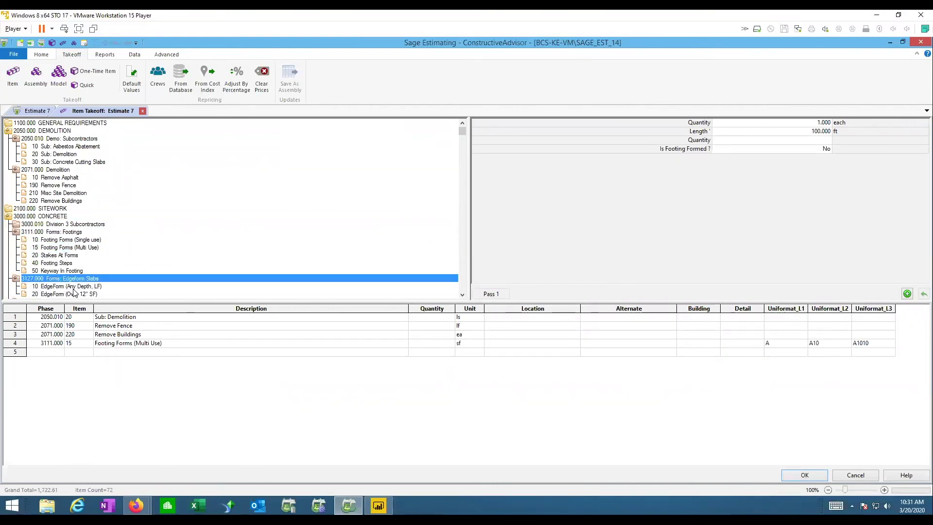
double_click(73, 287)
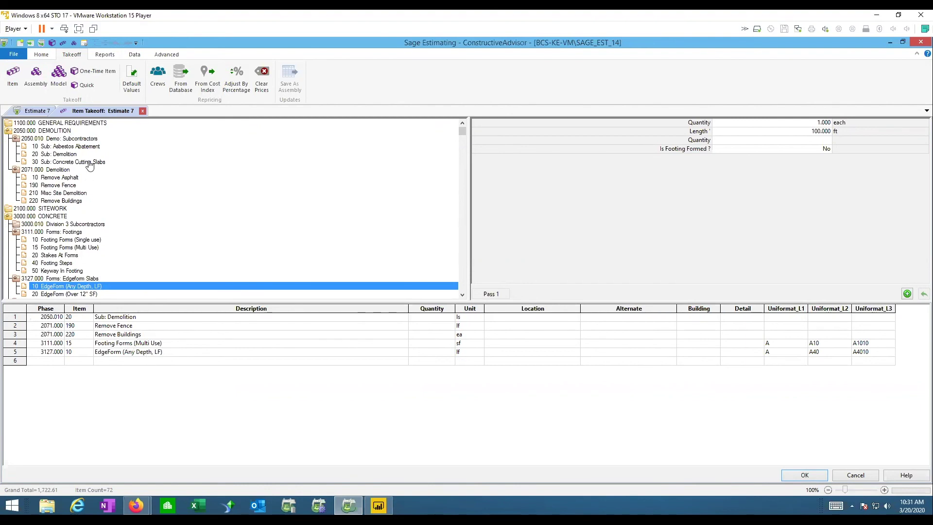
Save the takeoff items as a one-time assembly named Demo with the description Demo, and cancel the item takeoff
click(222, 326)
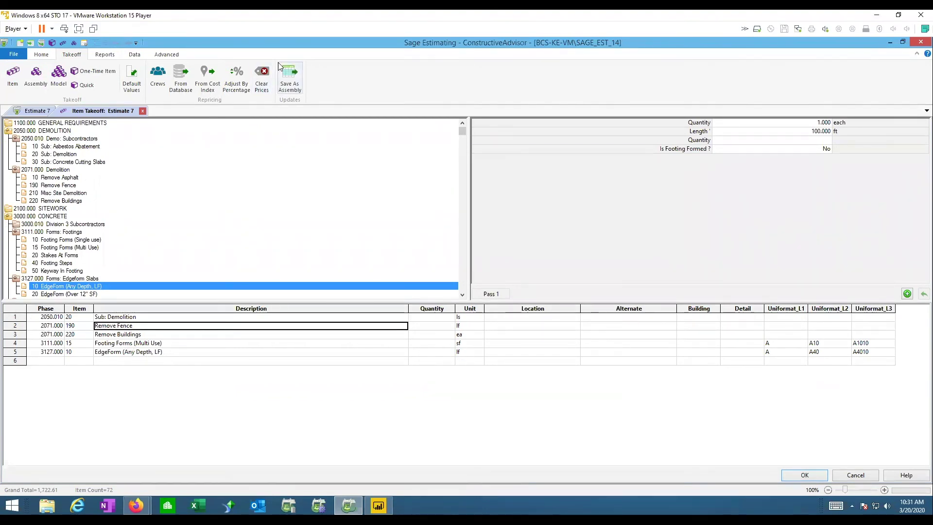
click(291, 78)
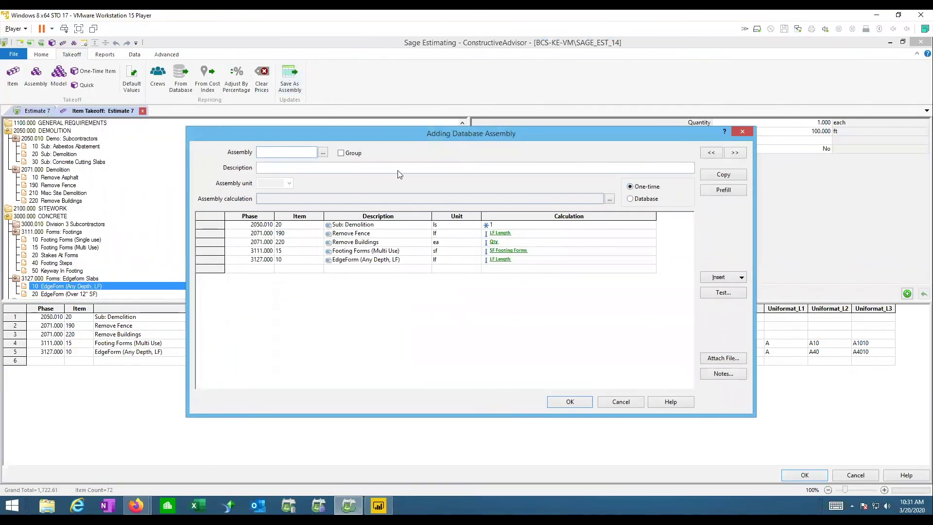
click(285, 152)
text(Demo)
click(265, 167)
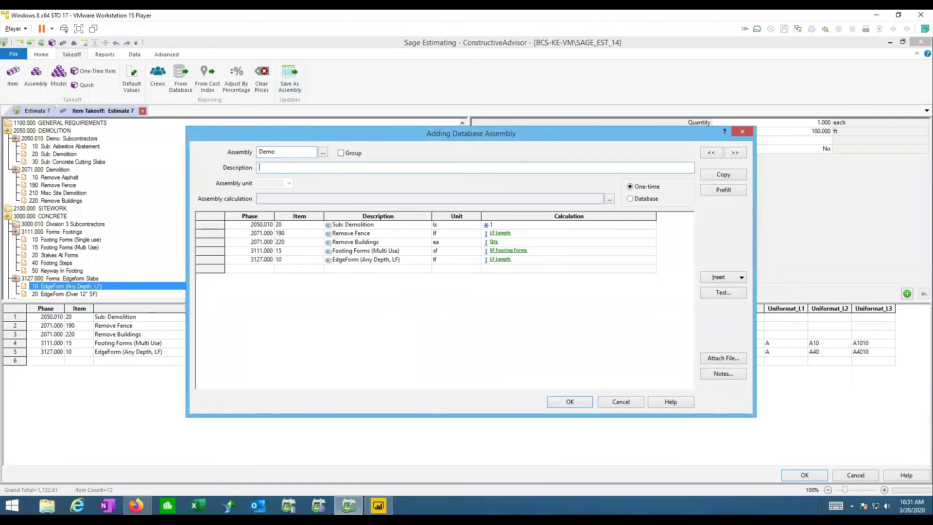
text(Demo)
click(569, 401)
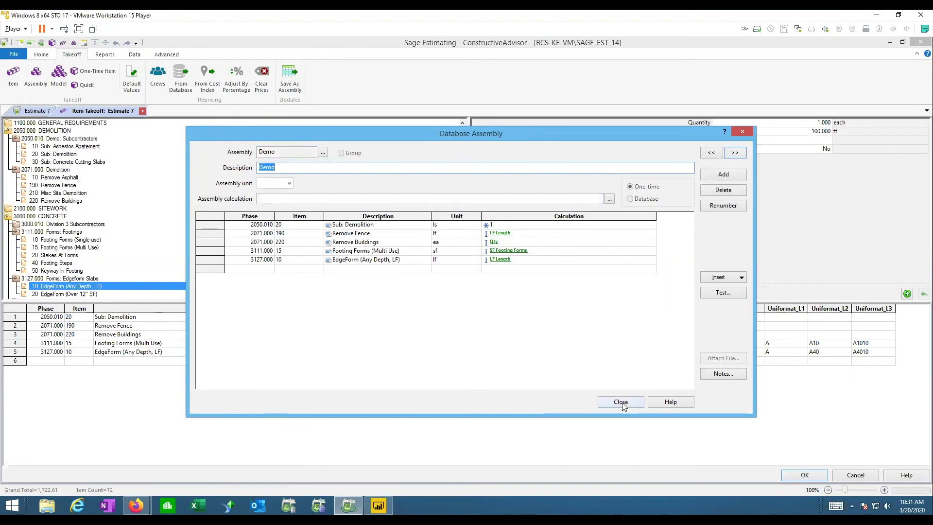
click(854, 475)
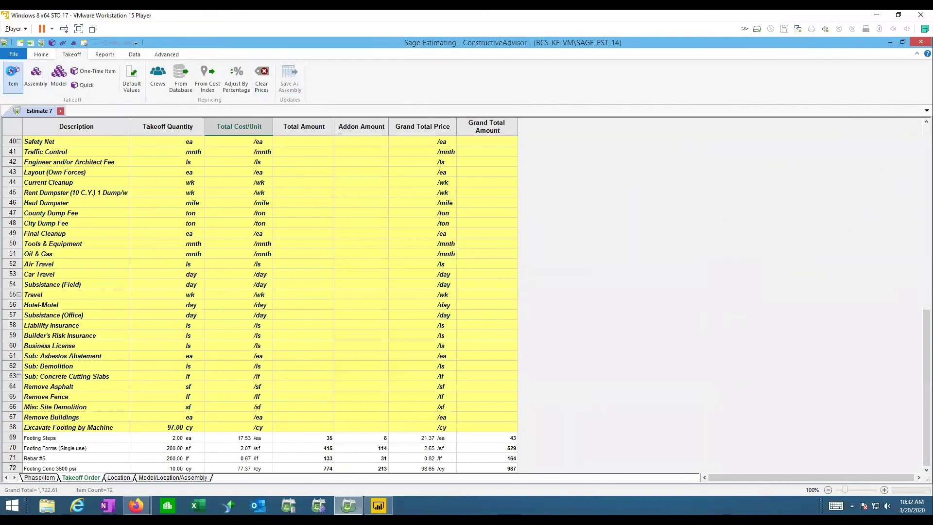
Start an assembly takeoff and view the assemblies stored under Estimate 7 and under My Assemblies
click(12, 72)
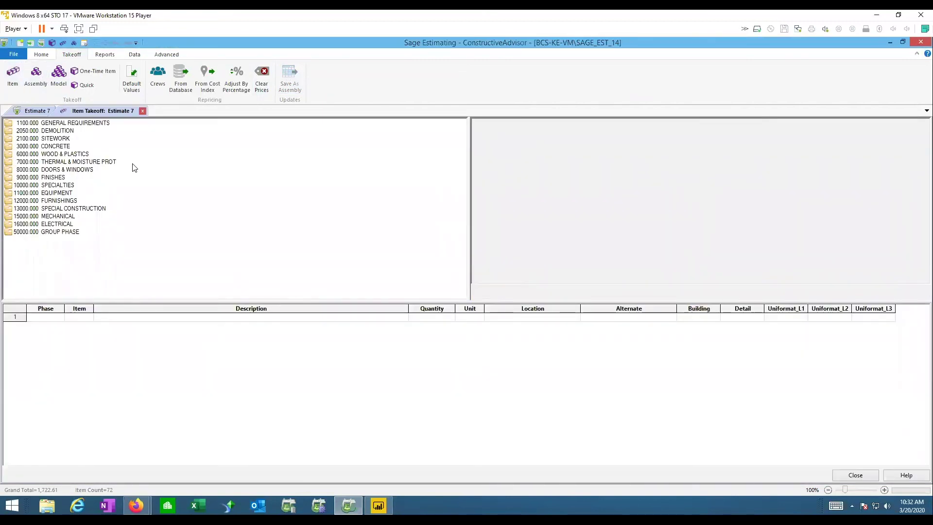
click(142, 111)
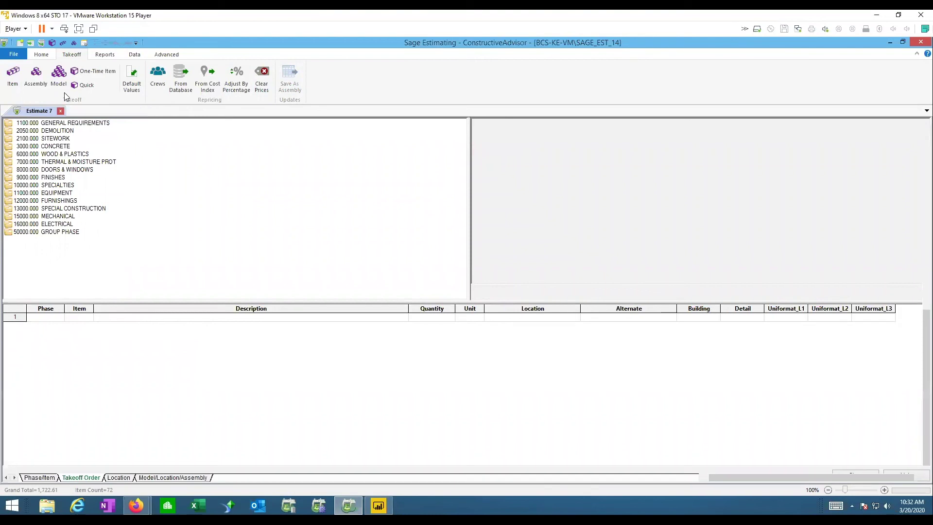
click(42, 79)
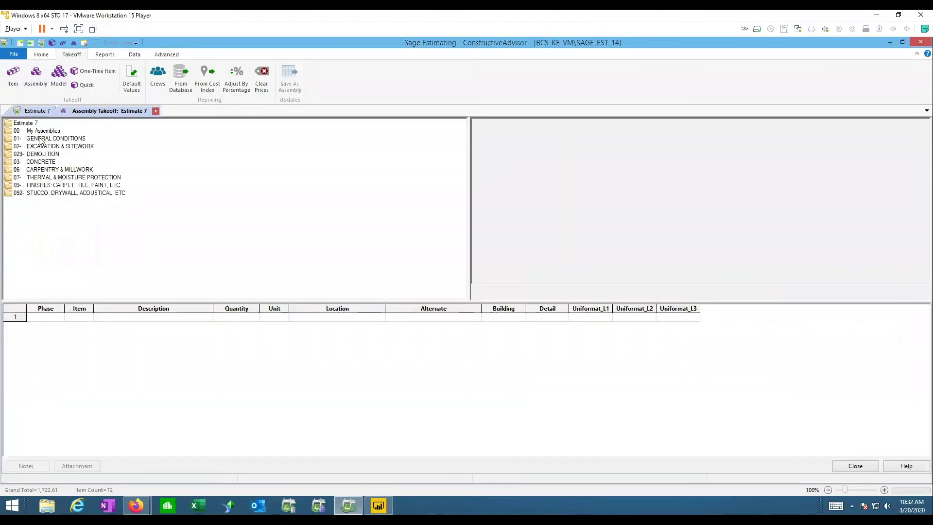
click(30, 124)
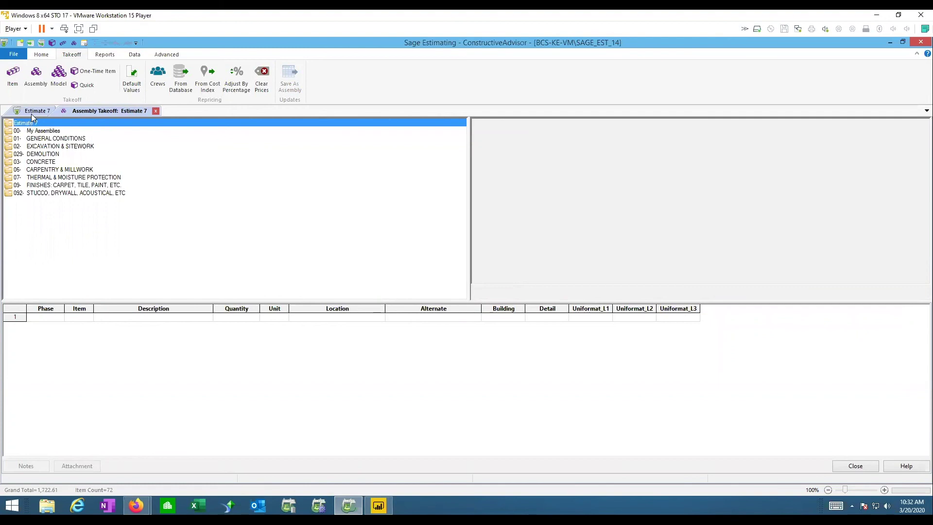
double_click(29, 125)
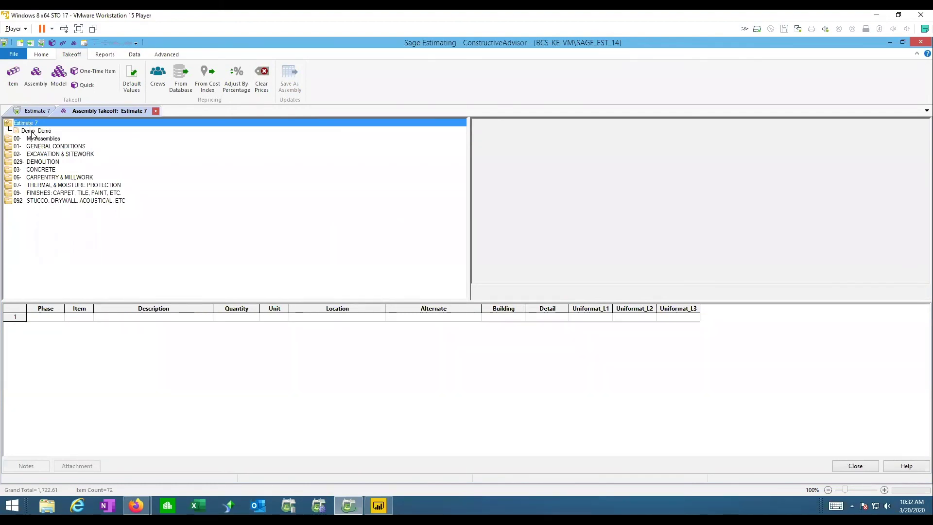
click(31, 131)
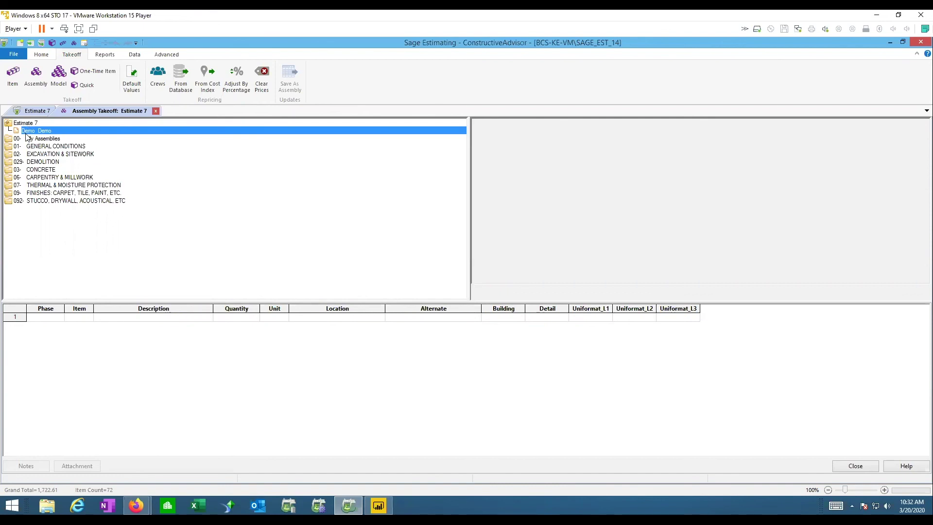
double_click(29, 138)
click(44, 146)
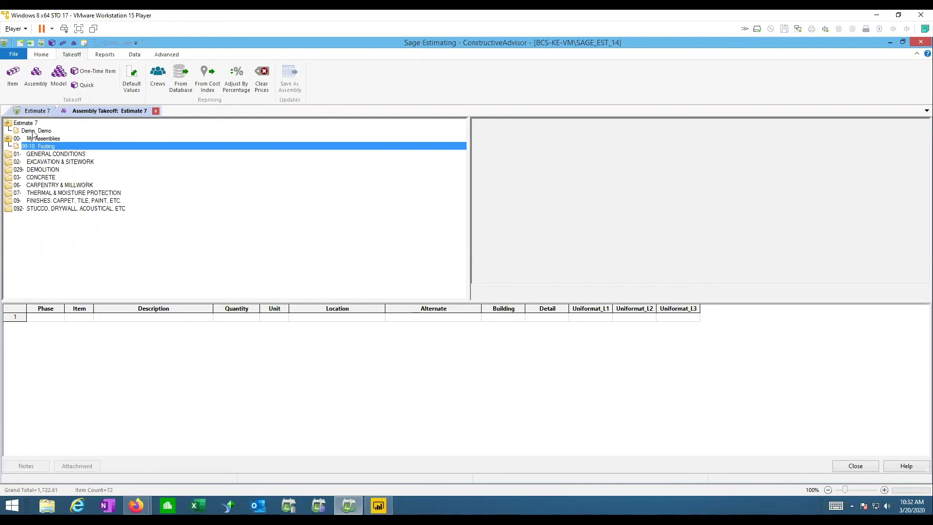
Take off the Demo assembly with a Remove Fence quantity of 1000 lf, and check the added row in the estimate
double_click(33, 132)
click(241, 319)
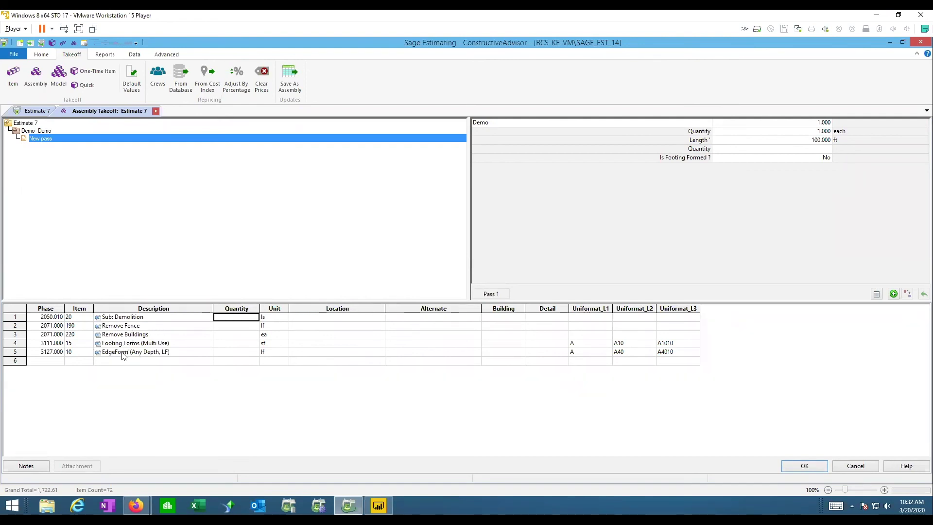
click(237, 327)
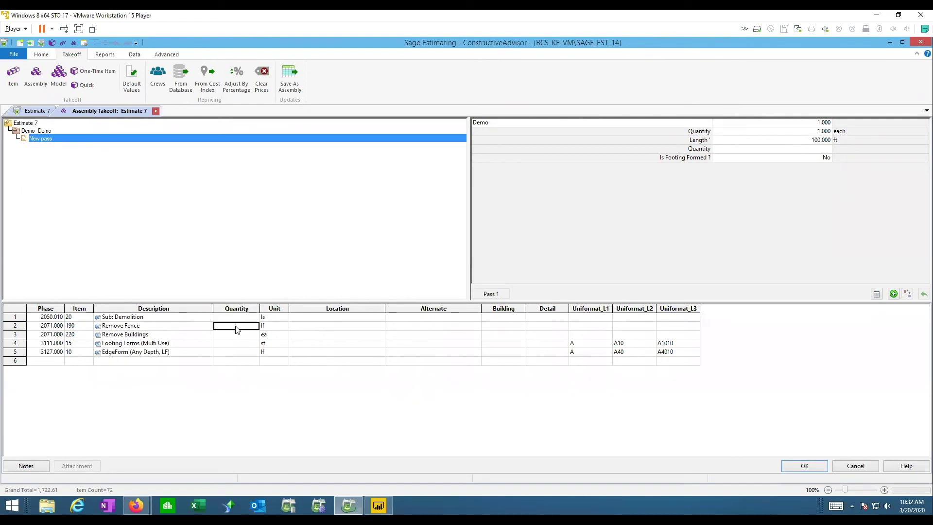
text(1000)
click(247, 334)
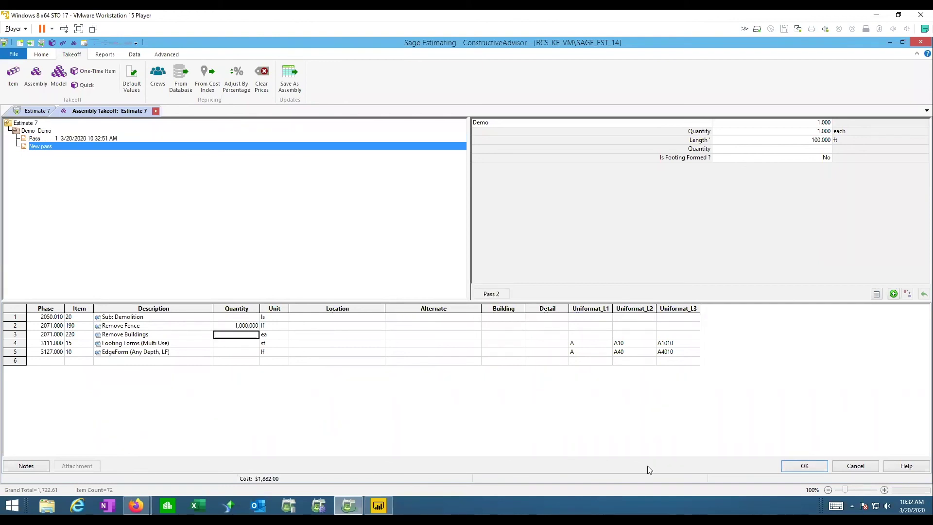
click(805, 465)
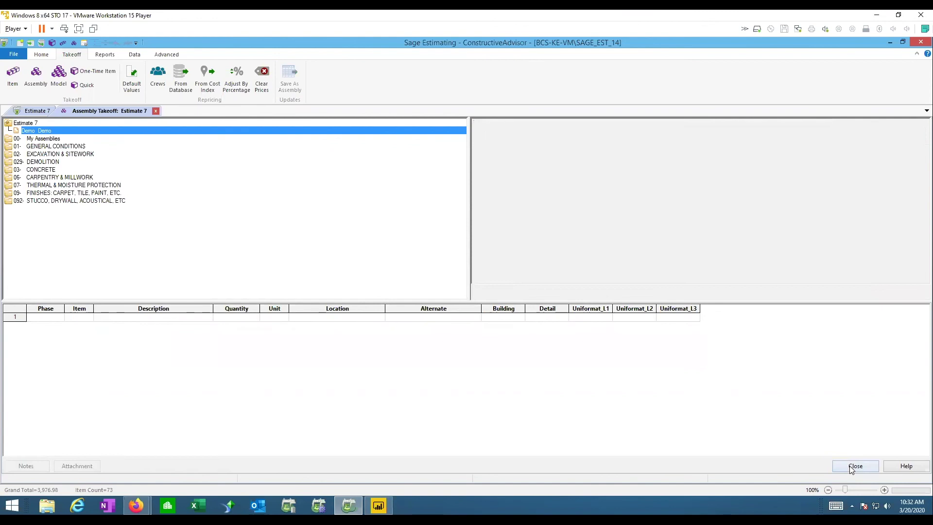
click(853, 466)
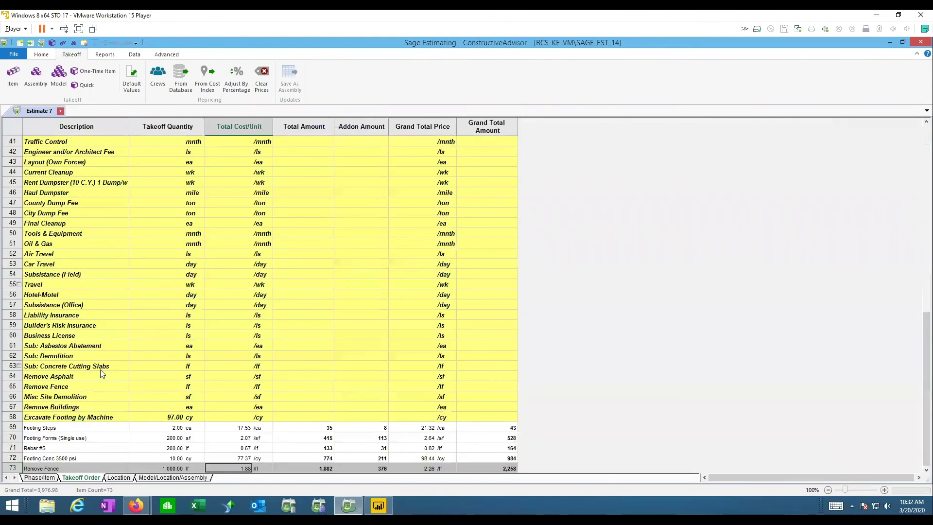
drag(51, 427, 50, 461)
click(40, 469)
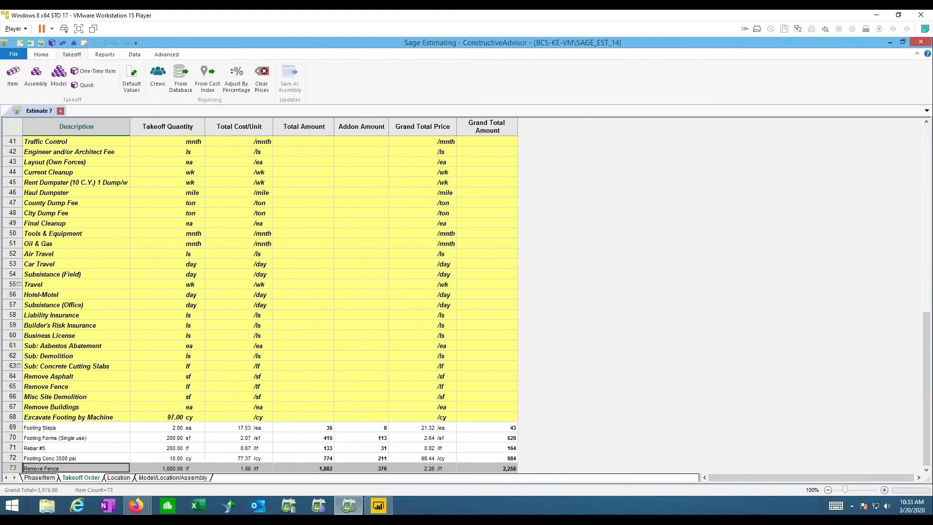
Start an assembly takeoff of 00-10 Footing from My Assemblies and set the Excavate Footing by Machine quantity to 50 cy
click(35, 76)
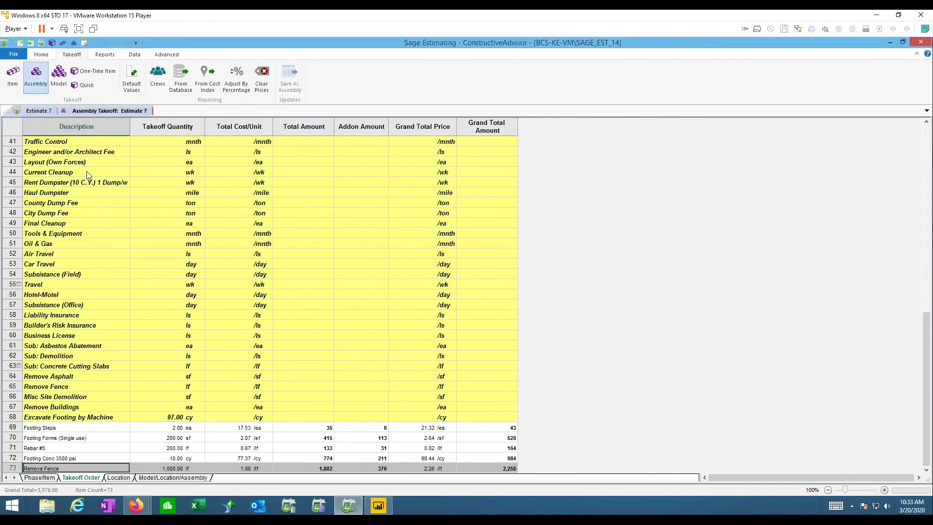
double_click(43, 132)
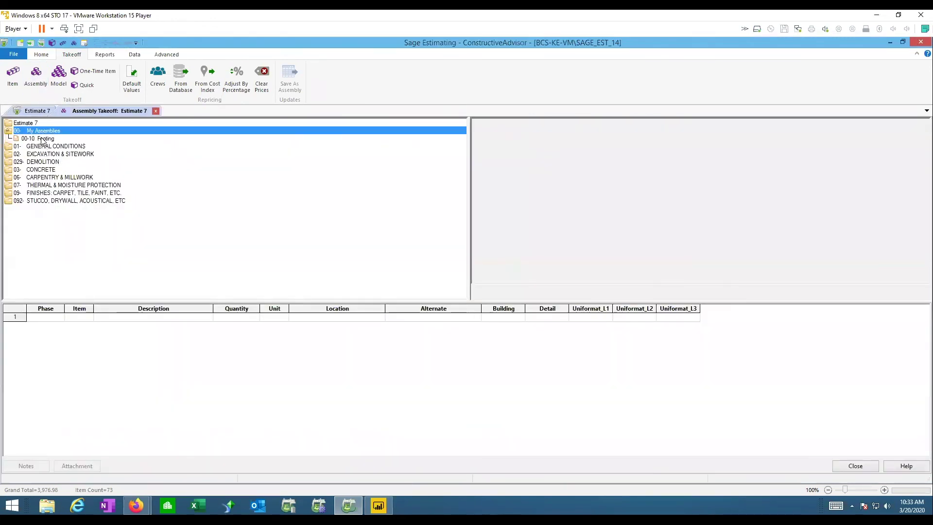
double_click(43, 139)
click(242, 319)
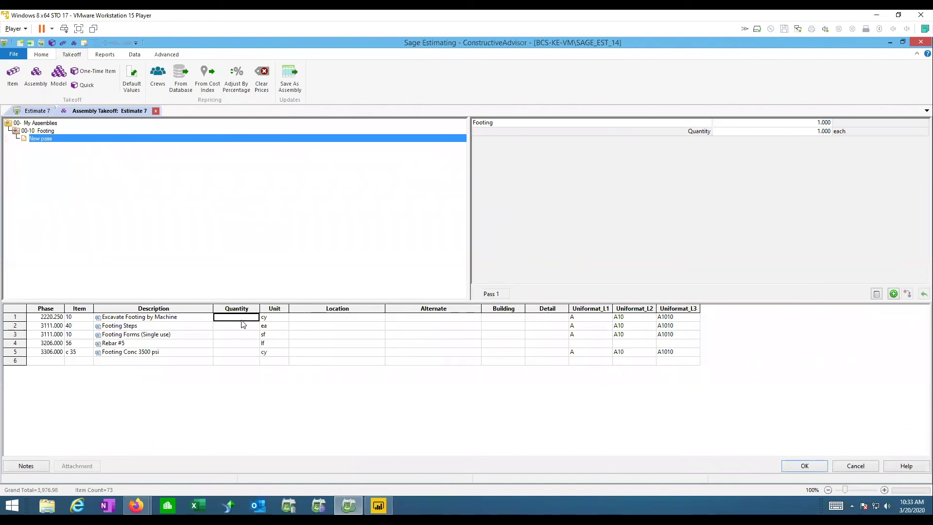
text(50)
key(Return)
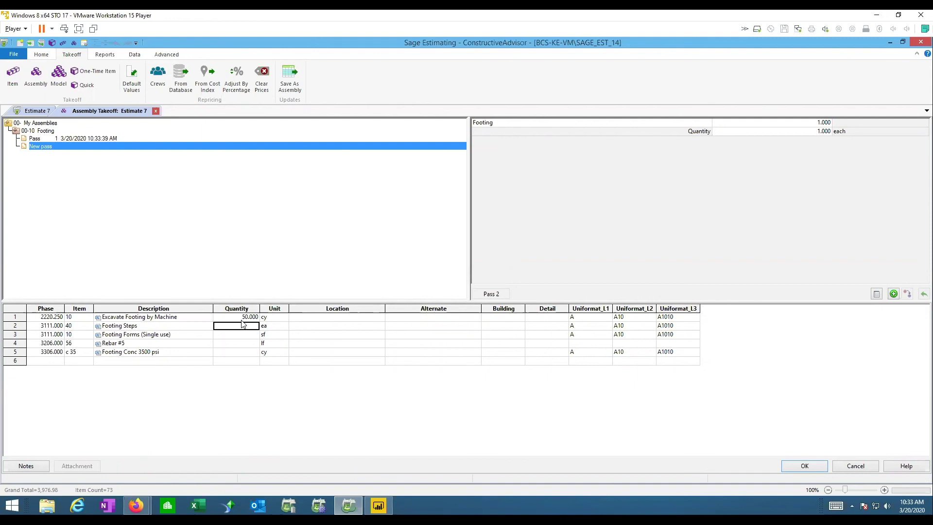
Set the quantities of Footing Forms (Single use) to 100 sf, Rebar #5 to 100 lf and Footing Conc 3500 psi to 5 cy
key(Return)
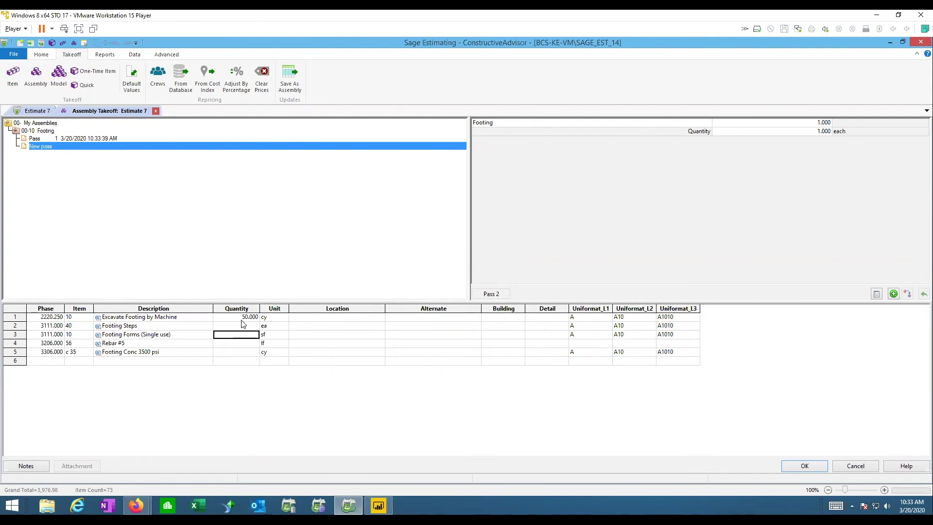
text(100)
key(Return)
text(100)
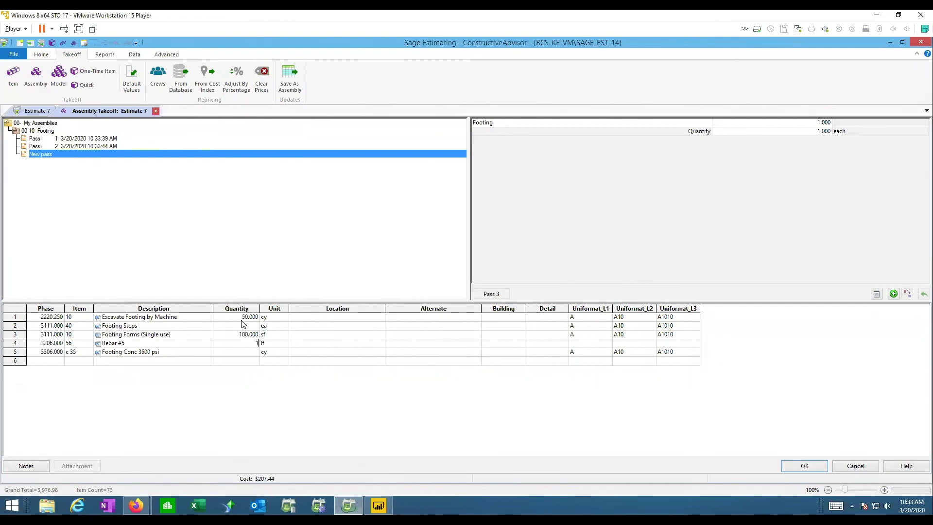
key(Return)
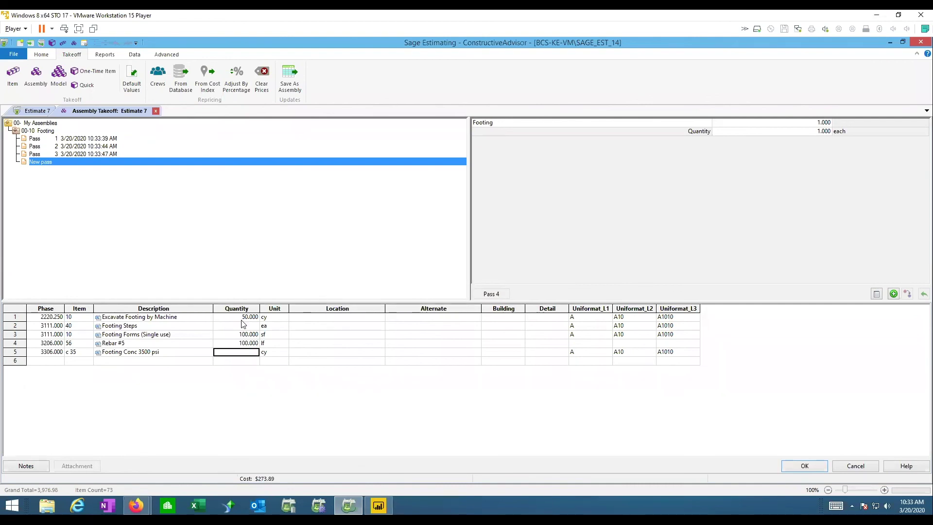
text(5)
key(Return)
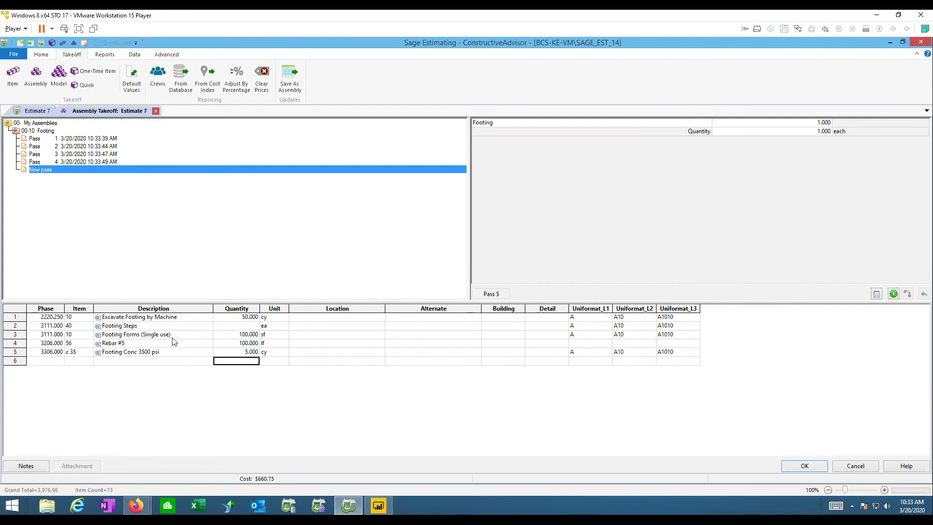
Substitute Rebar #4 for the Rebar #5 item in the Footing assembly takeoff
click(125, 322)
click(128, 344)
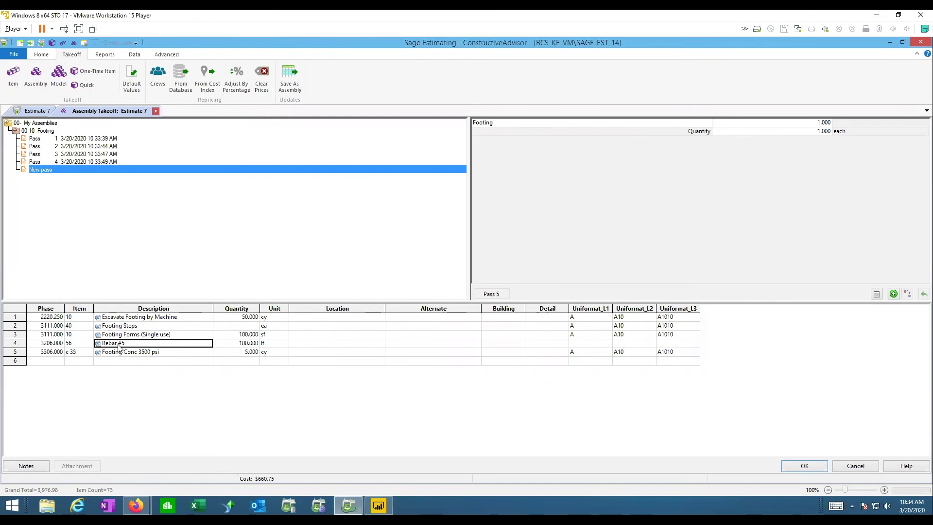
right_click(118, 347)
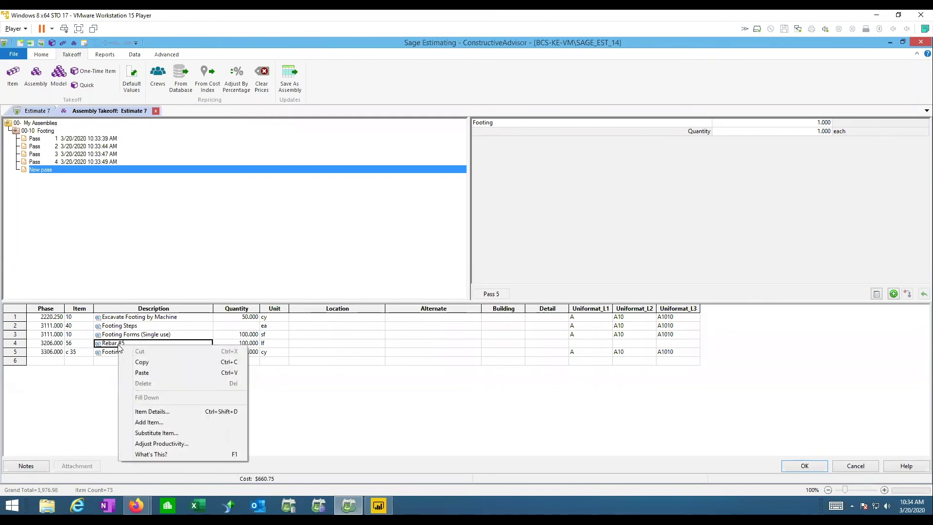
click(144, 433)
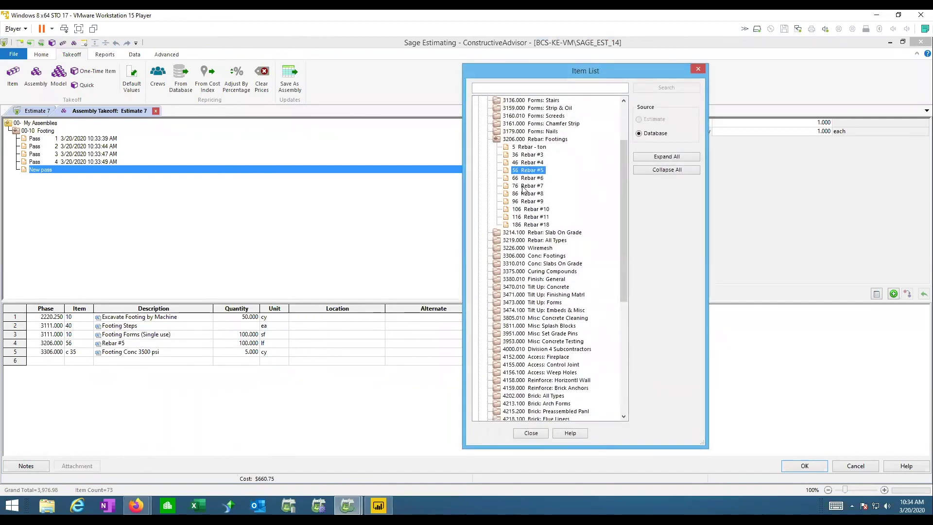
double_click(530, 162)
Substitute Footing Conc 3000 psi for the Footing Conc 3500 psi item in the Footing assembly takeoff
right_click(158, 354)
click(194, 439)
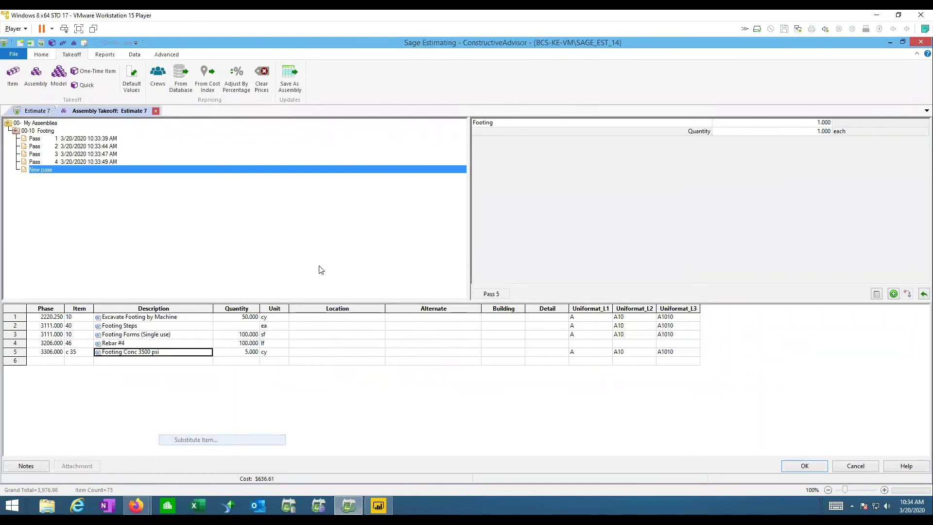
click(543, 178)
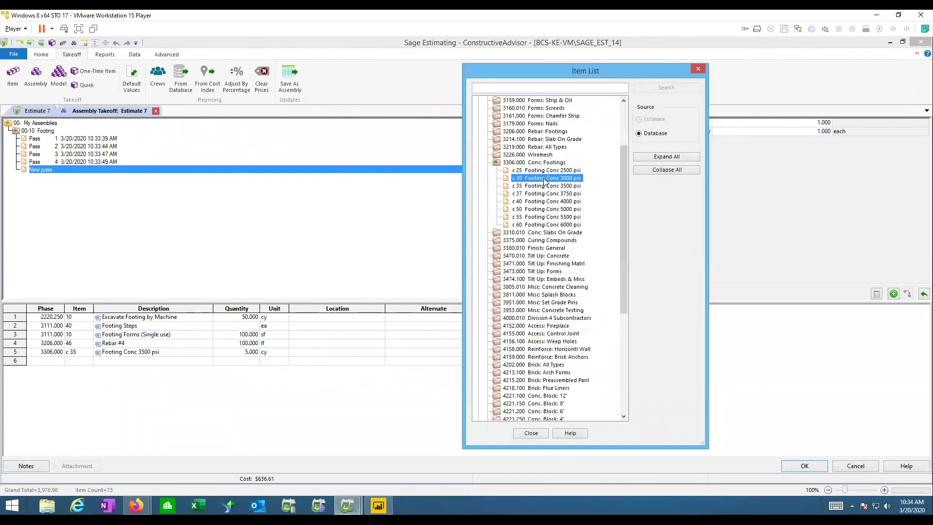
double_click(543, 178)
click(132, 344)
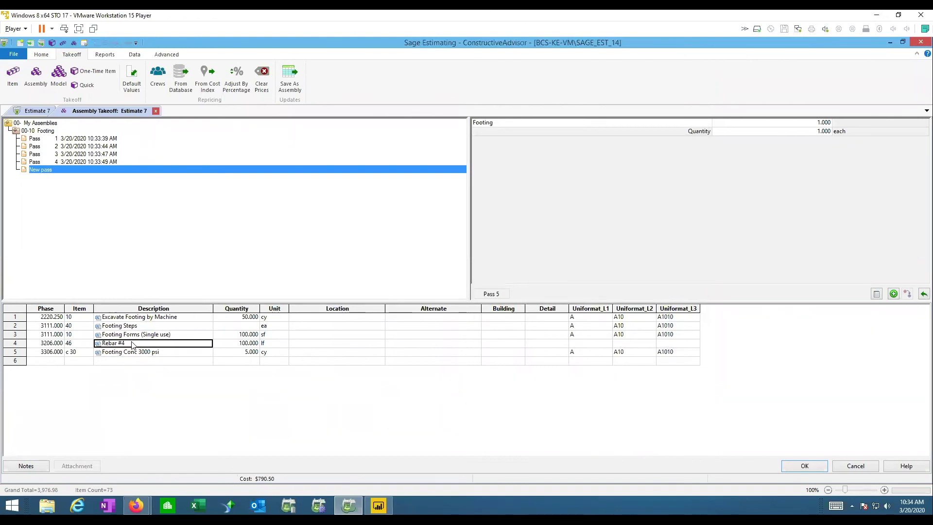
click(170, 352)
key(Down)
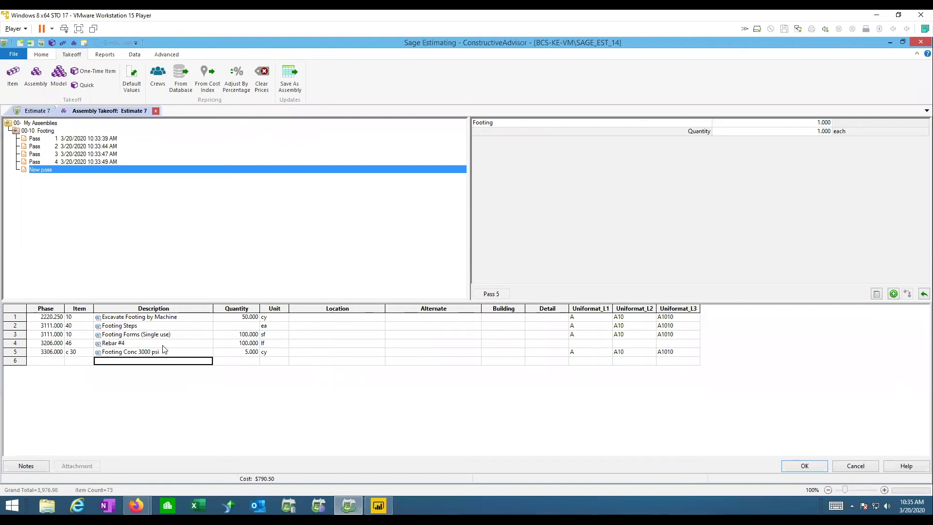
click(122, 343)
click(122, 351)
click(122, 344)
click(120, 353)
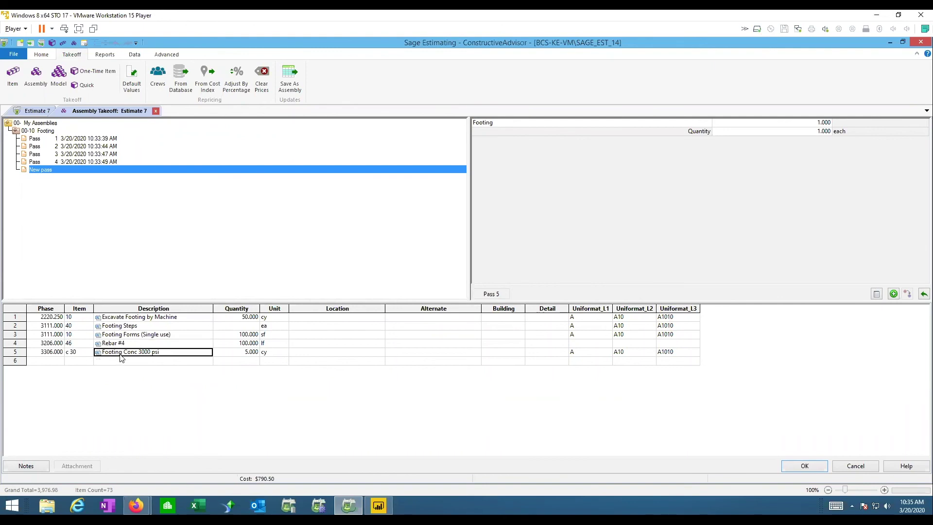
click(121, 344)
click(115, 353)
Search the database items for "key" and add Keyway In Footing to the Footing assembly takeoff
right_click(172, 335)
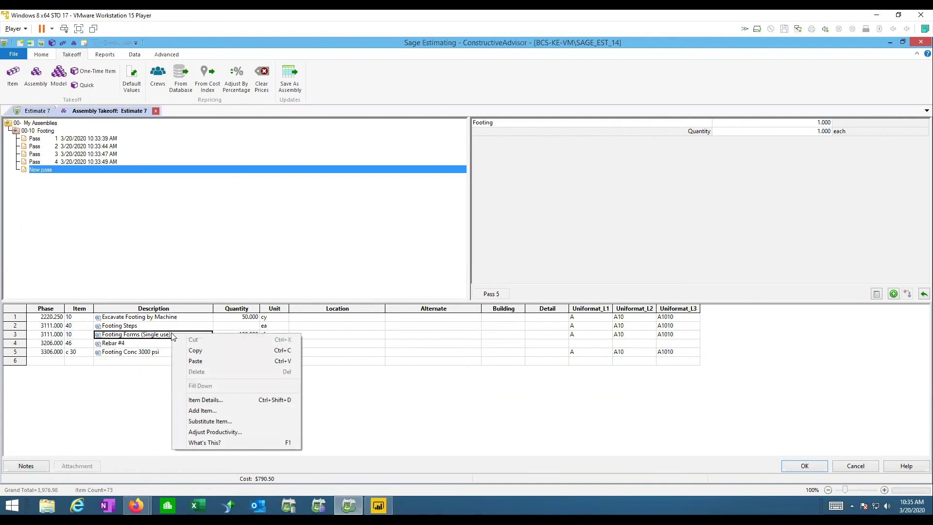
click(200, 411)
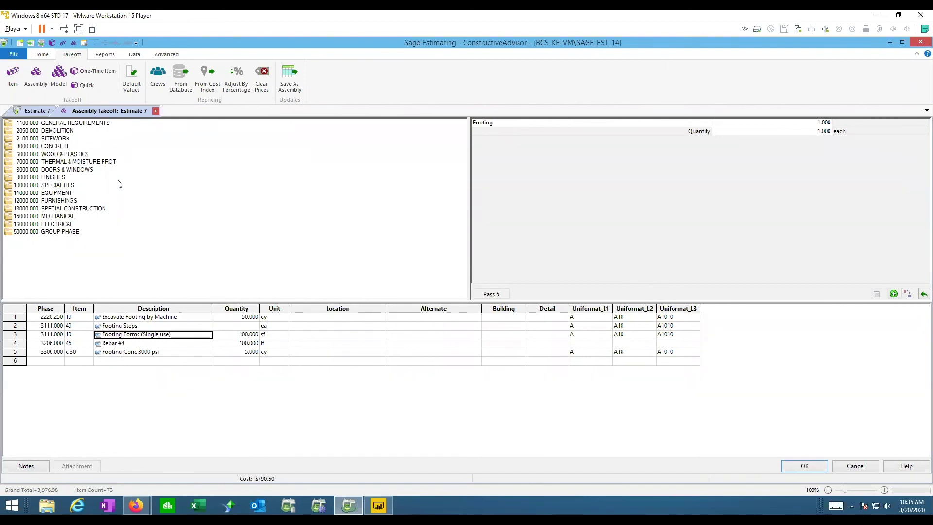
right_click(190, 169)
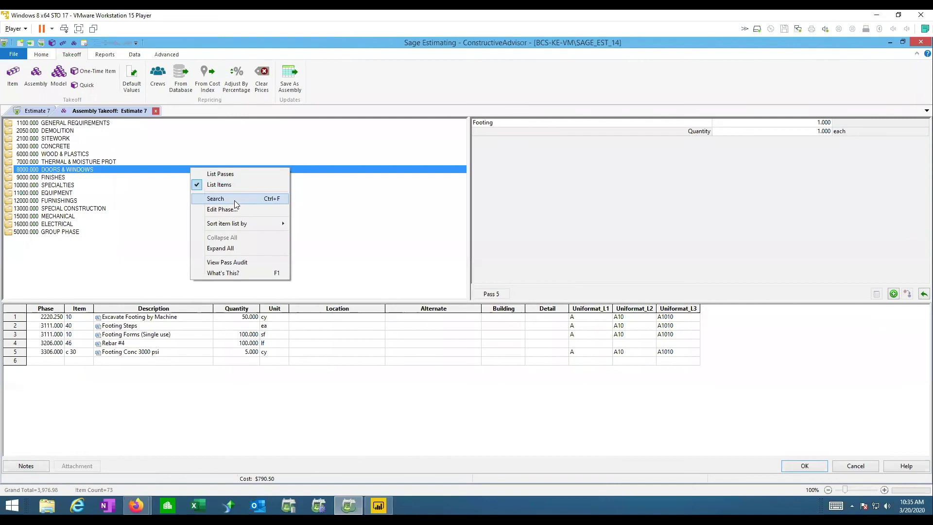
click(222, 199)
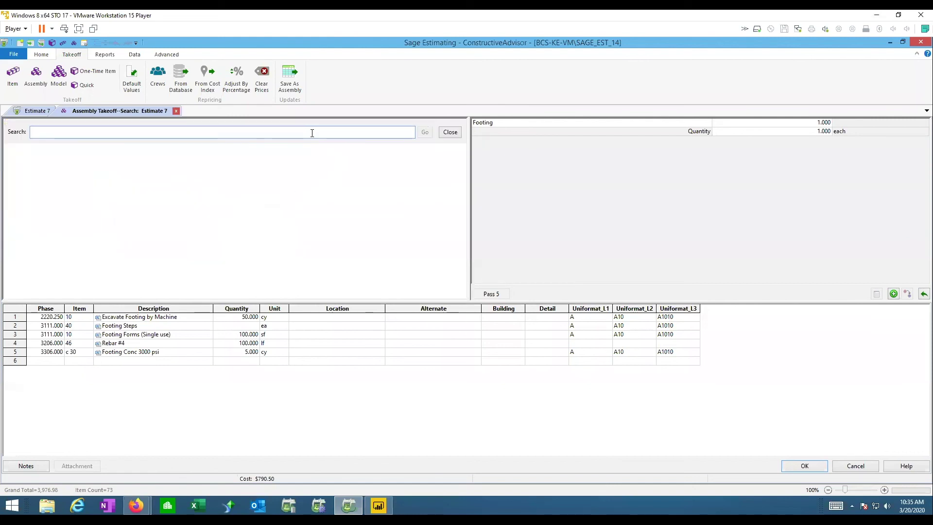
text(key)
key(Return)
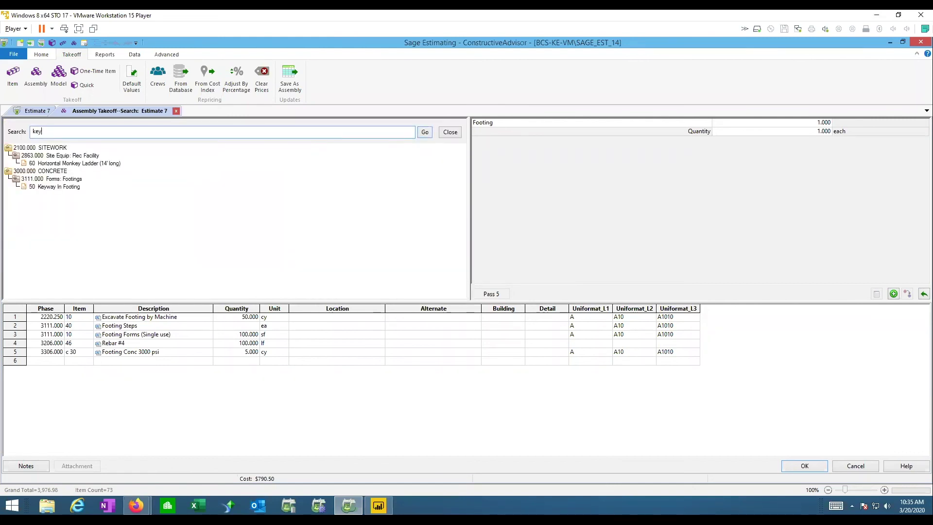
double_click(70, 186)
Set the Keyway In Footing quantity to 50 lf
click(246, 362)
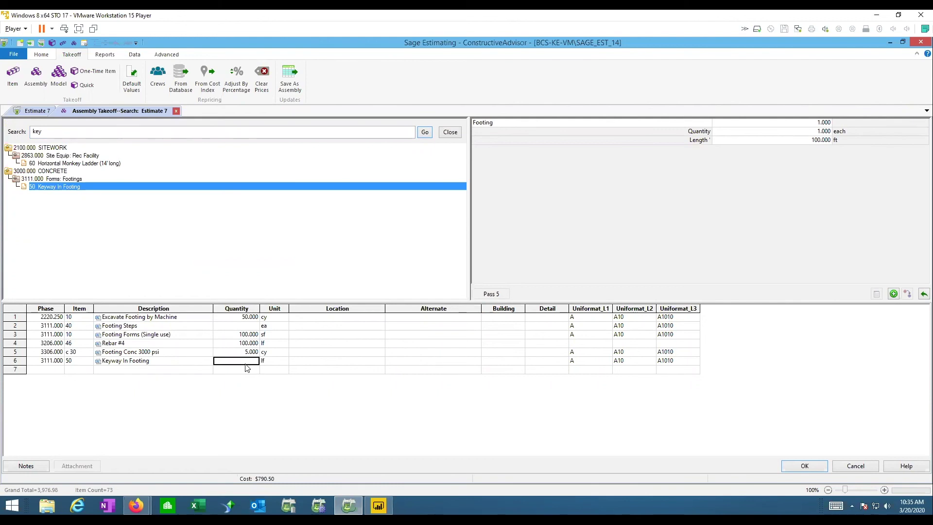
text(50)
click(239, 372)
click(239, 362)
click(119, 362)
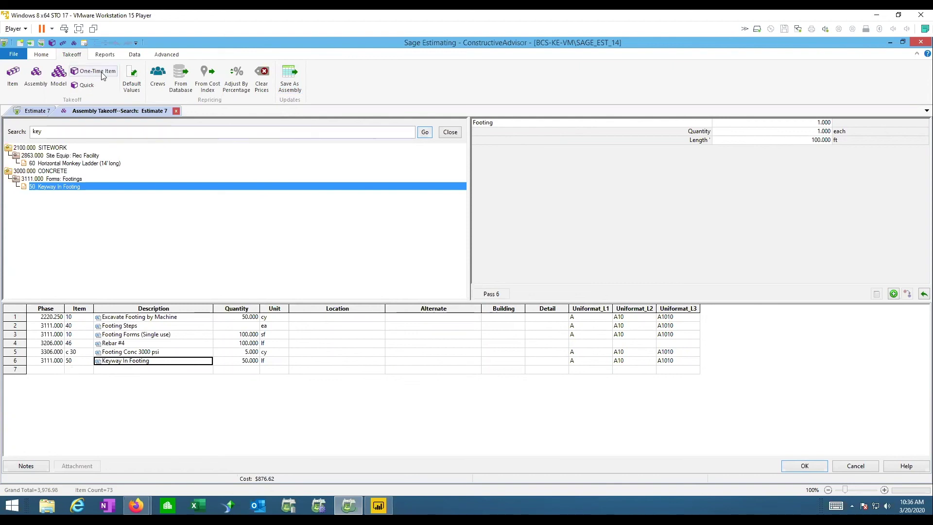
Add a one-time item row under phase 3306 below Keyway In Footing in the assembly takeoff
click(108, 345)
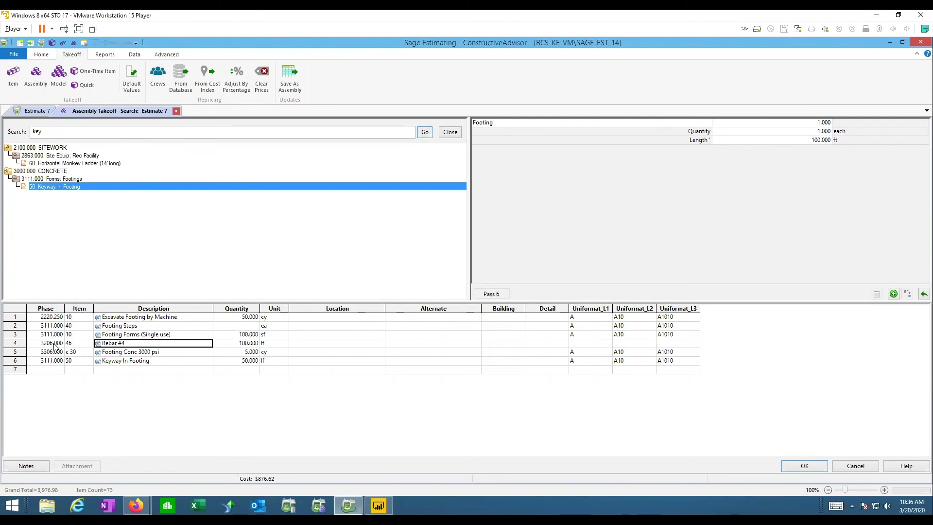
click(72, 352)
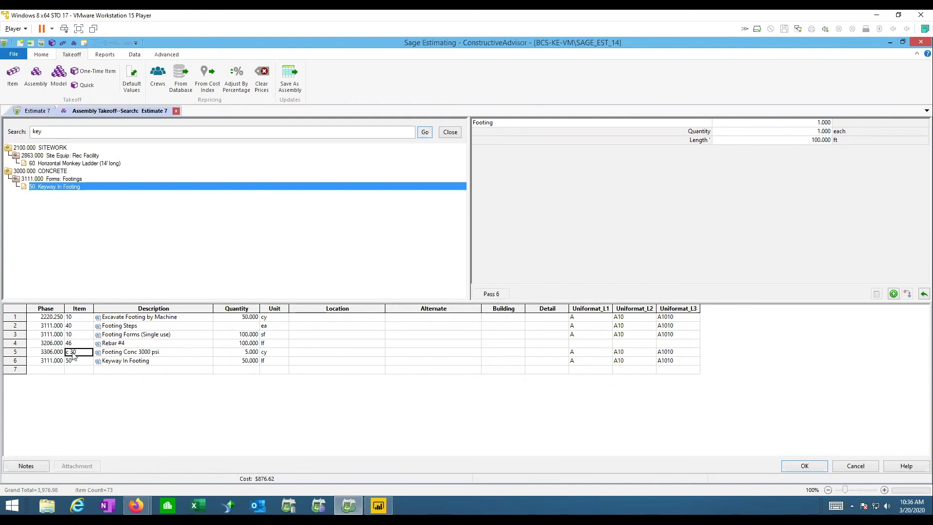
click(51, 355)
click(44, 371)
text(3306)
key(Tab)
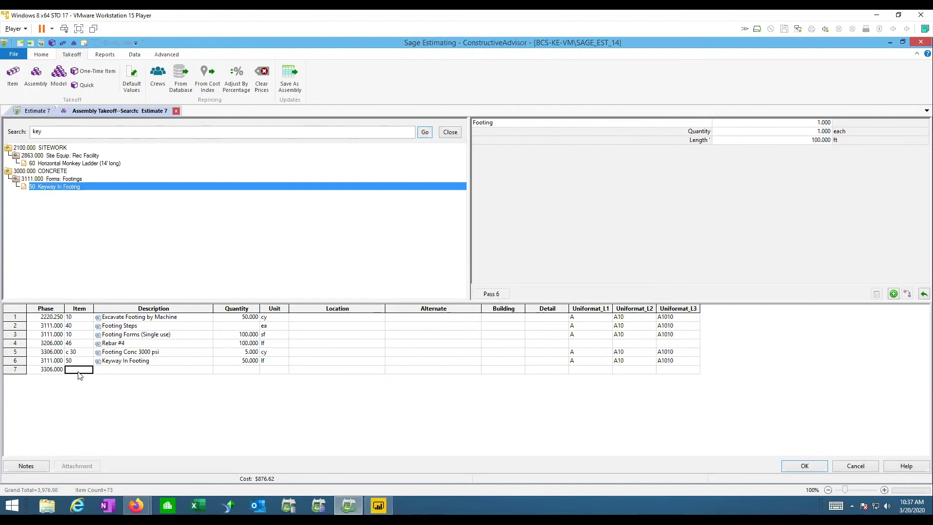
text(M)
key(Tab)
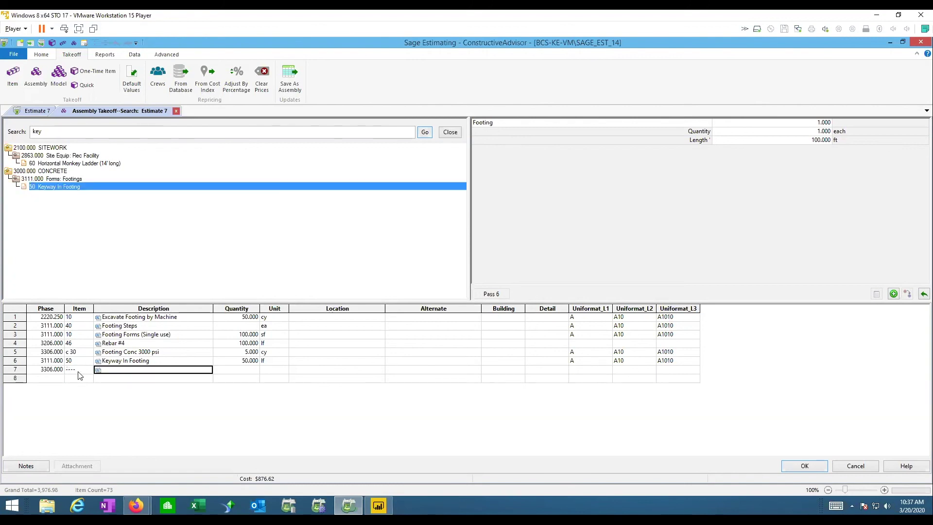
Describe the new one-time item as Hot Water with a quantity of 5 cy
text(Hot Water)
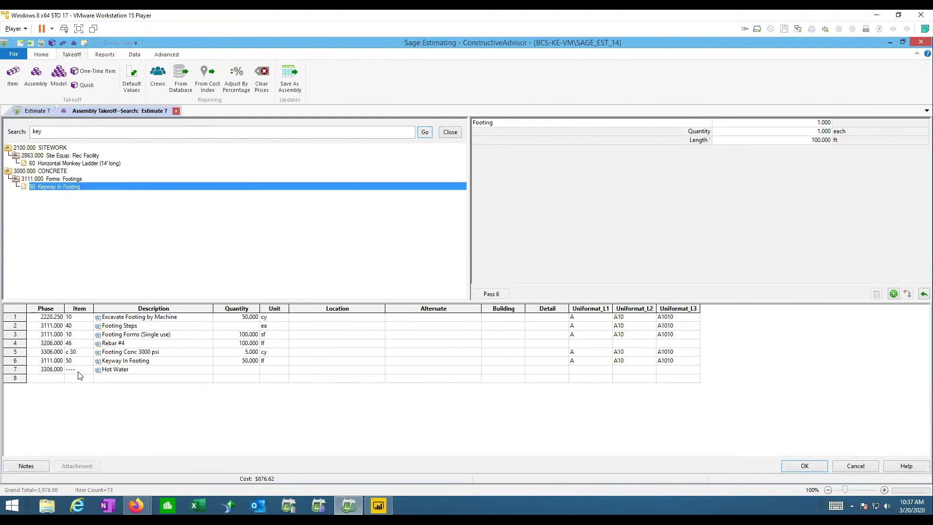
key(Tab)
text(5)
key(Tab)
text(cy)
Add another one-time item under phase 3306, described as Fibermesh with a quantity of 5 cy
click(53, 380)
text(3306)
key(Tab)
key(Tab)
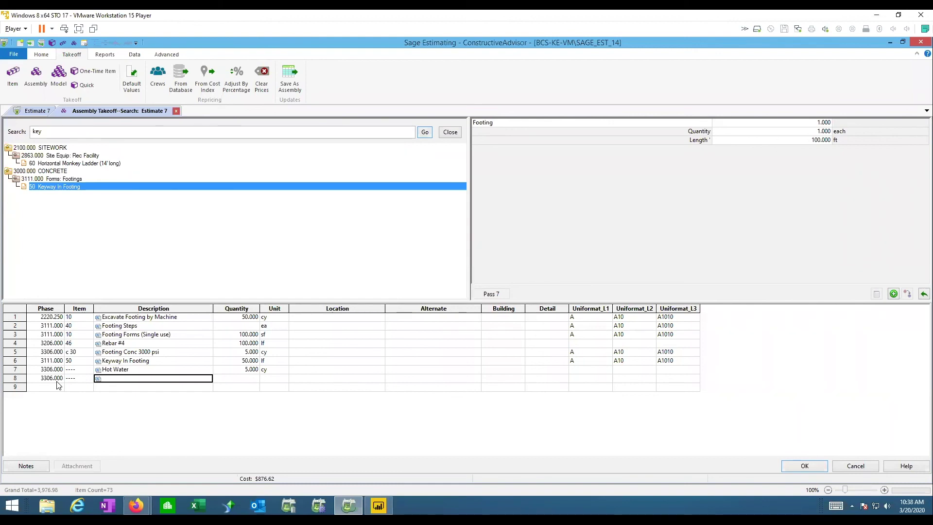
text(Fibermesh)
key(Tab)
text(5)
key(Tab)
text(cy)
key(Tab)
click(92, 381)
click(90, 388)
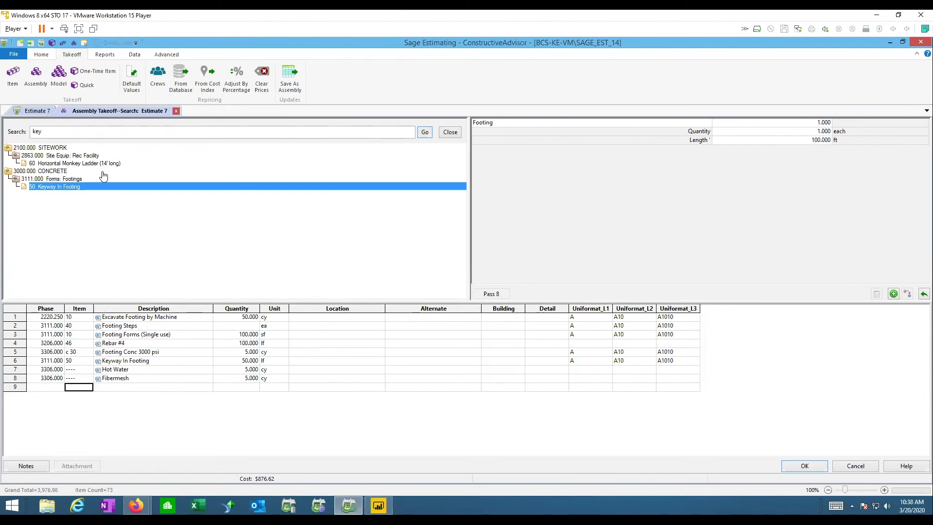
Accept the Footing assembly takeoff and check its added rows, from Excavate Footing by Machine to Fibermesh, in the estimate
click(134, 55)
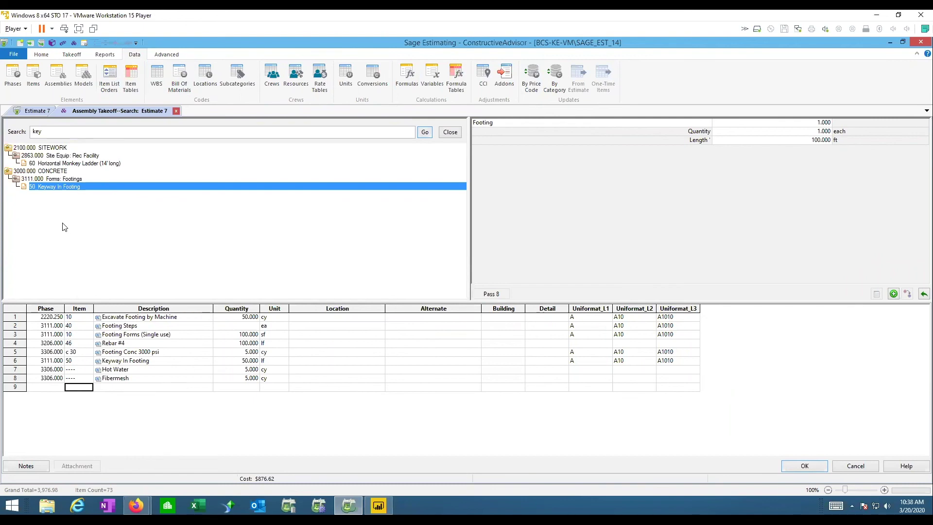
click(798, 466)
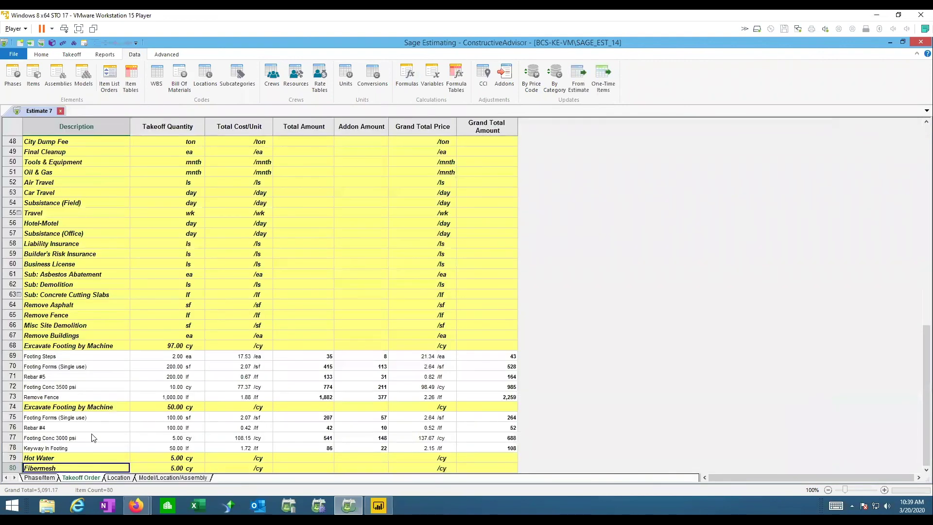
click(39, 398)
drag(13, 407, 11, 468)
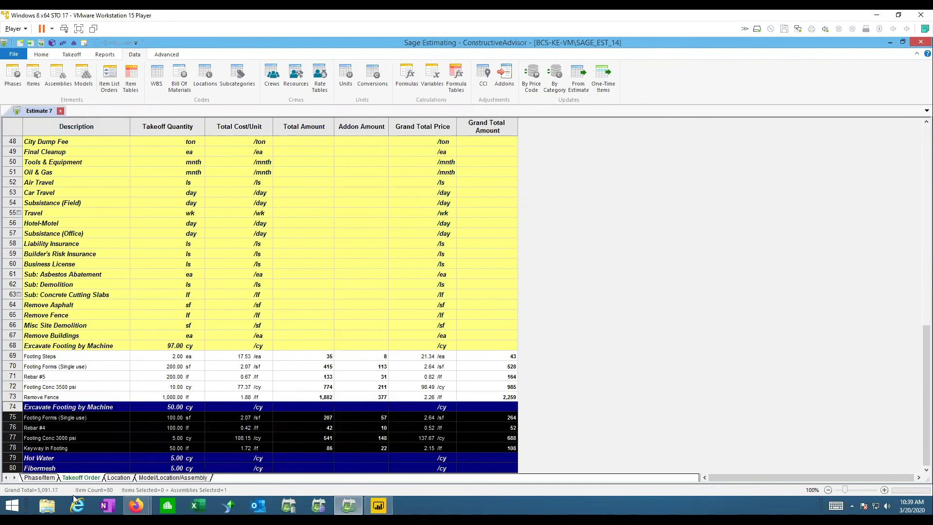
click(96, 438)
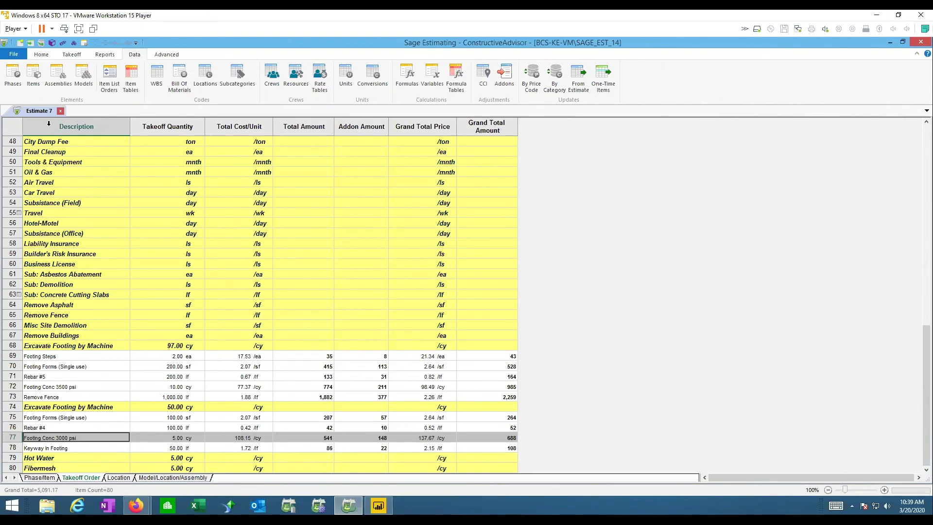
Start another assembly takeoff and expand the My Assemblies and CONCRETE groups to view their assemblies
click(58, 75)
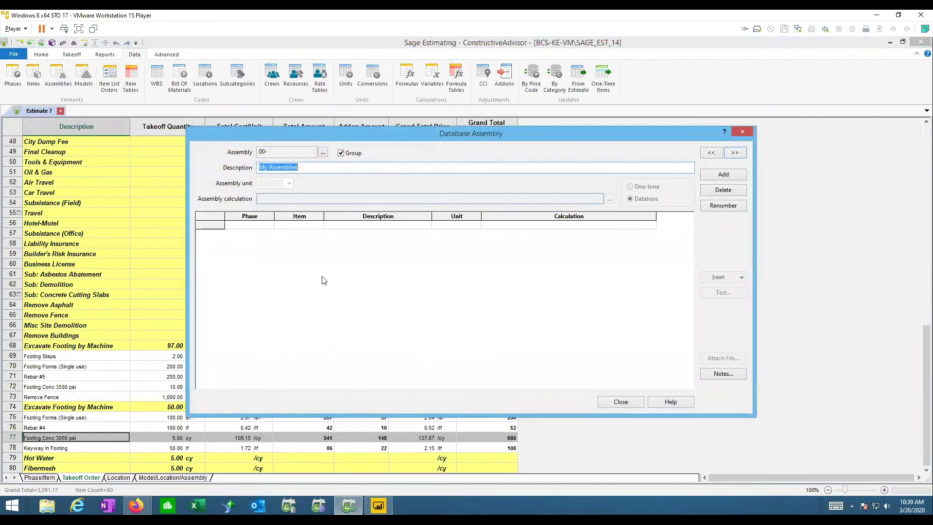
click(607, 399)
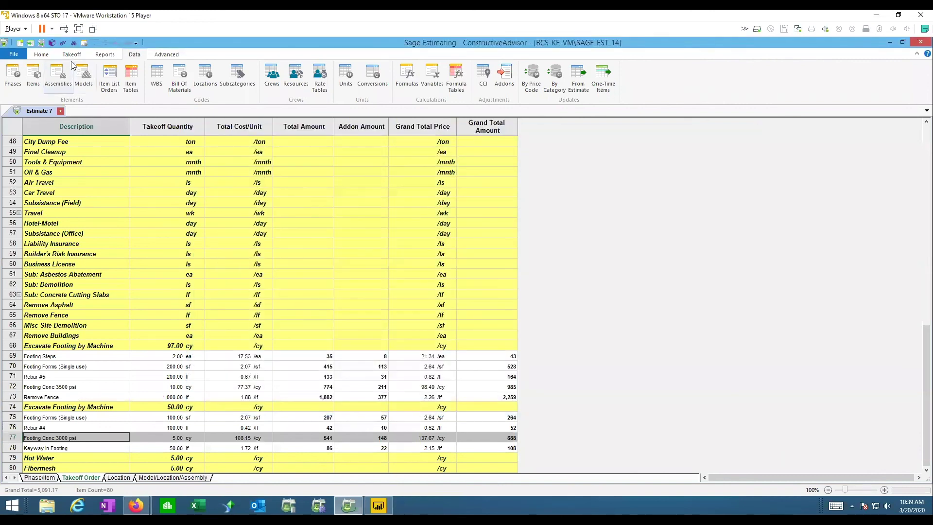
click(72, 55)
click(36, 75)
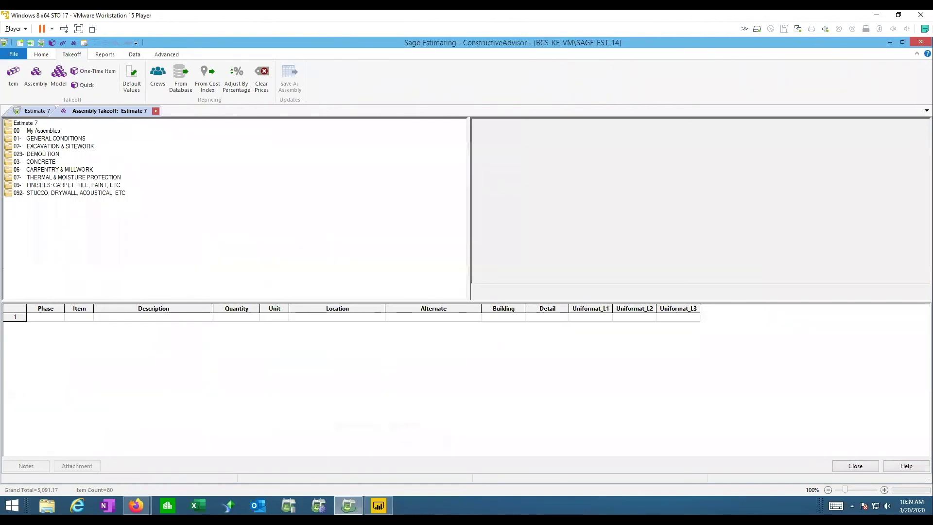
double_click(34, 131)
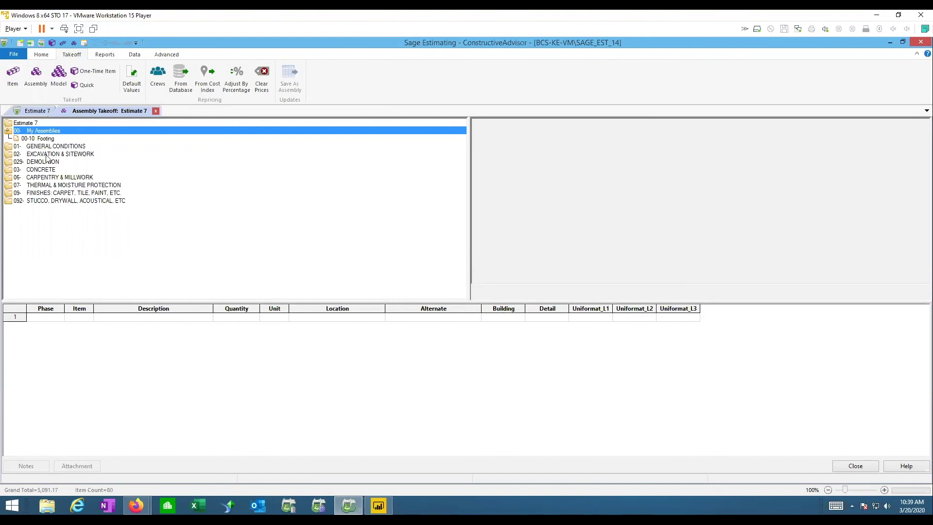
double_click(40, 171)
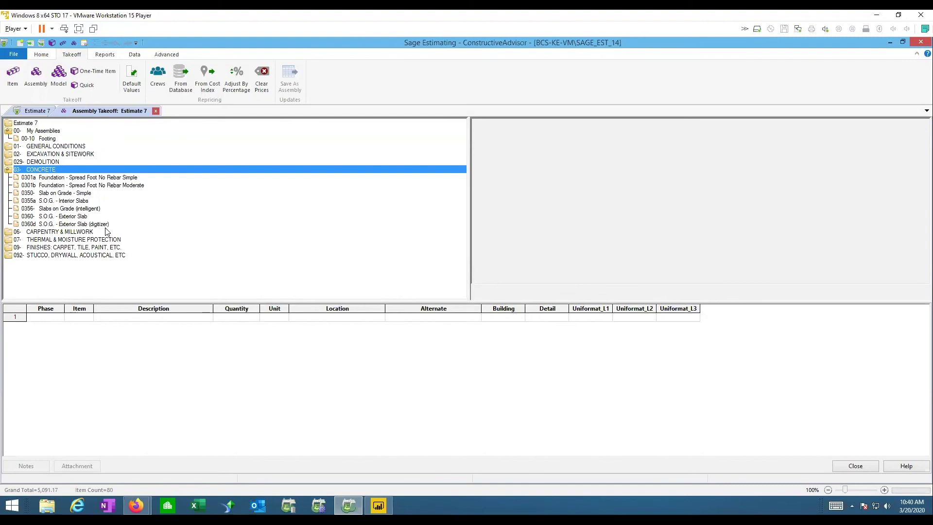
Compare the S.O.G. - Exterior Slab assembly 0360- with its digitizer version 0360d in the CONCRETE group
click(51, 224)
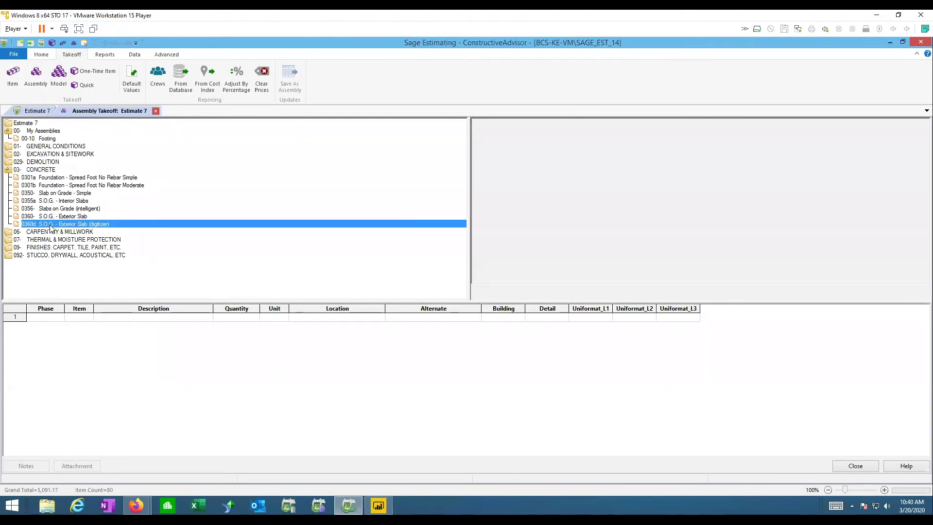
click(82, 217)
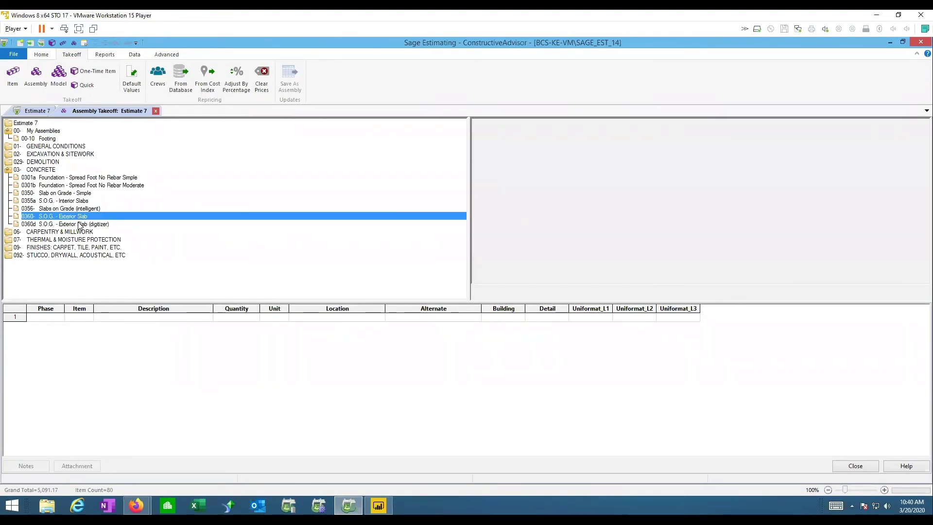
click(94, 226)
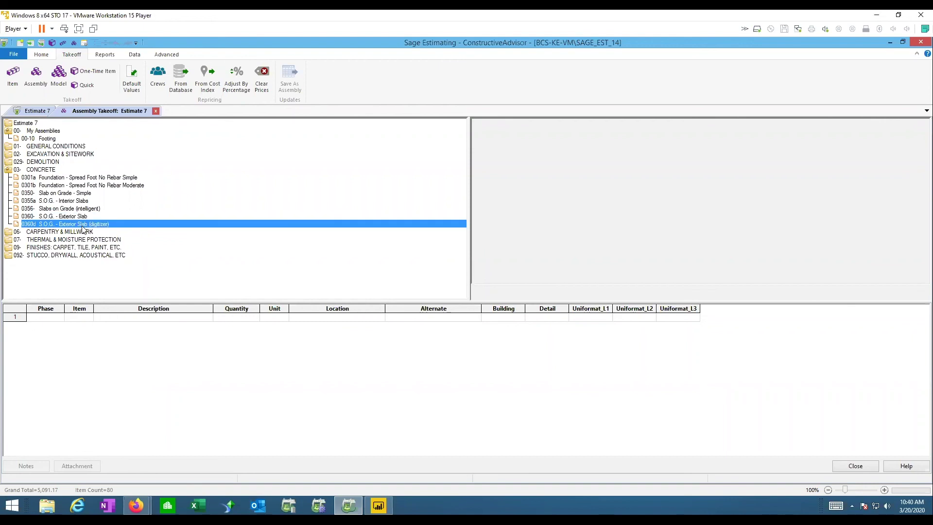
click(84, 218)
click(94, 225)
click(84, 217)
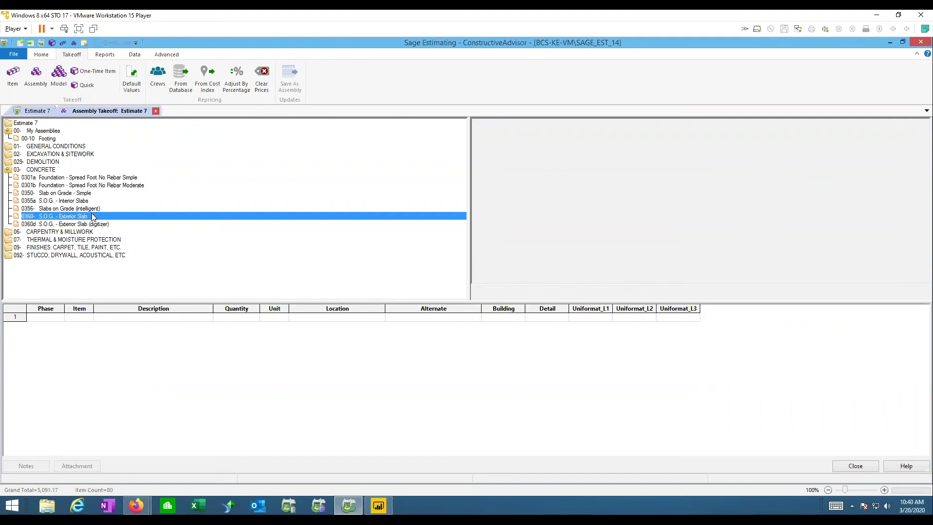
click(92, 226)
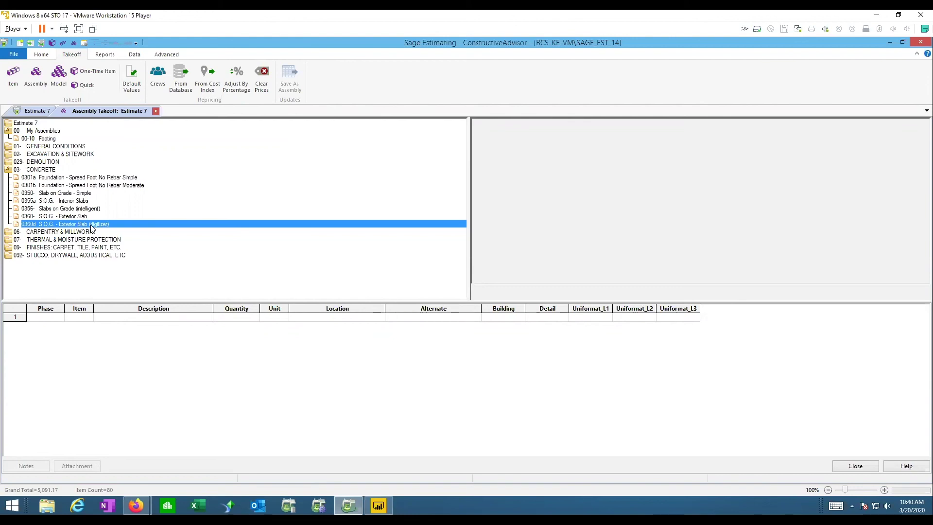
Return to the Estimate 7 spreadsheet from the empty assembly takeoff
click(45, 318)
click(121, 322)
drag(54, 318, 121, 321)
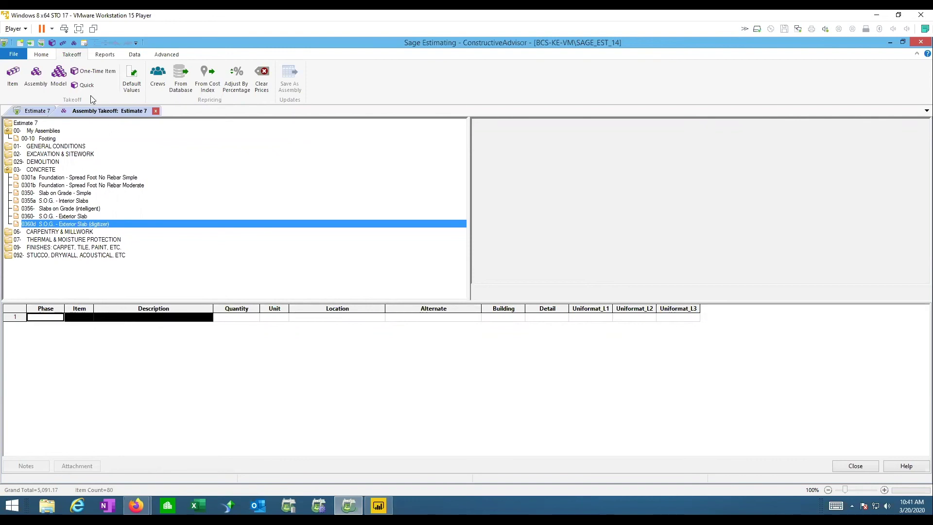
click(37, 111)
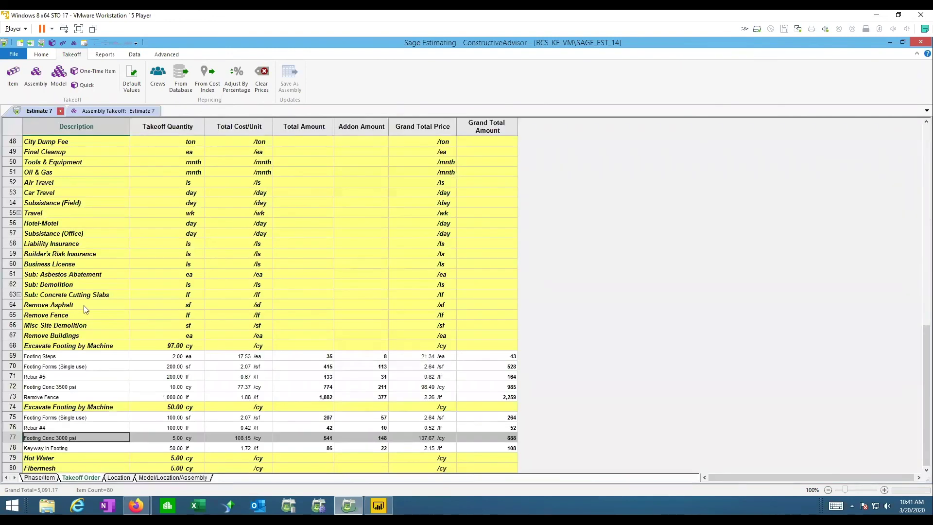
Close the empty assembly takeoff and start saving the one-time items Hot Water and Fibermesh to the database
click(138, 417)
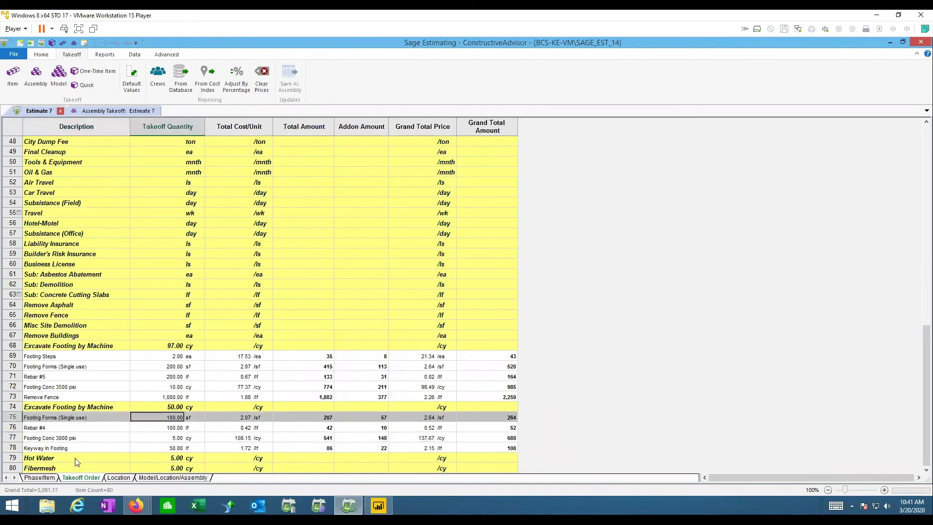
click(74, 458)
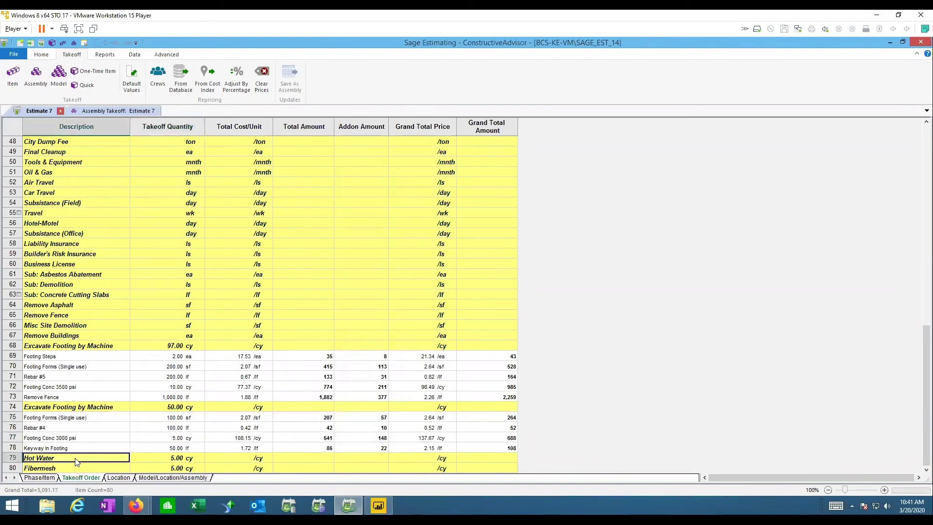
click(33, 467)
click(132, 55)
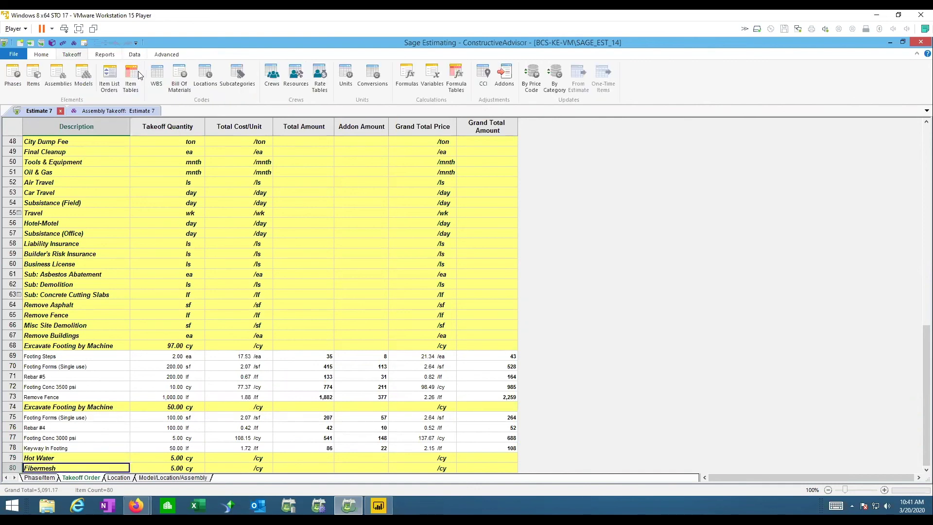
click(199, 223)
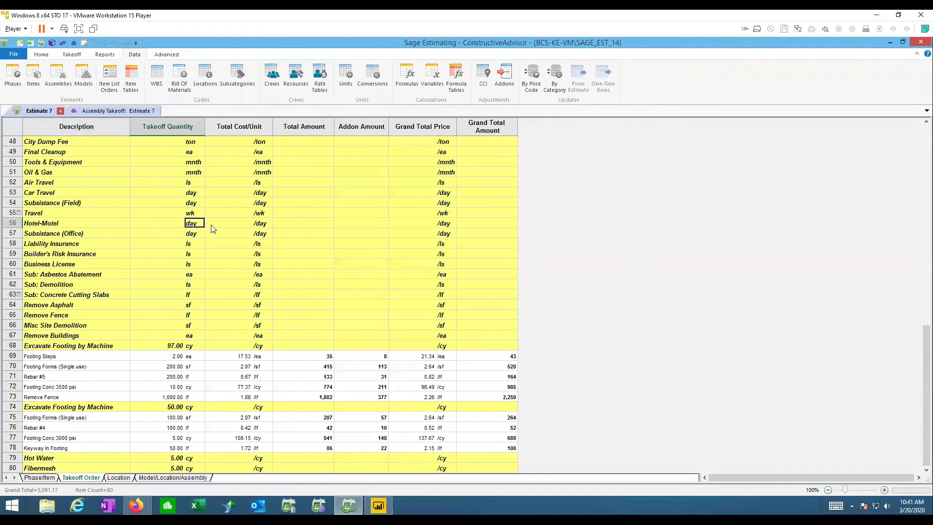
click(76, 183)
click(130, 110)
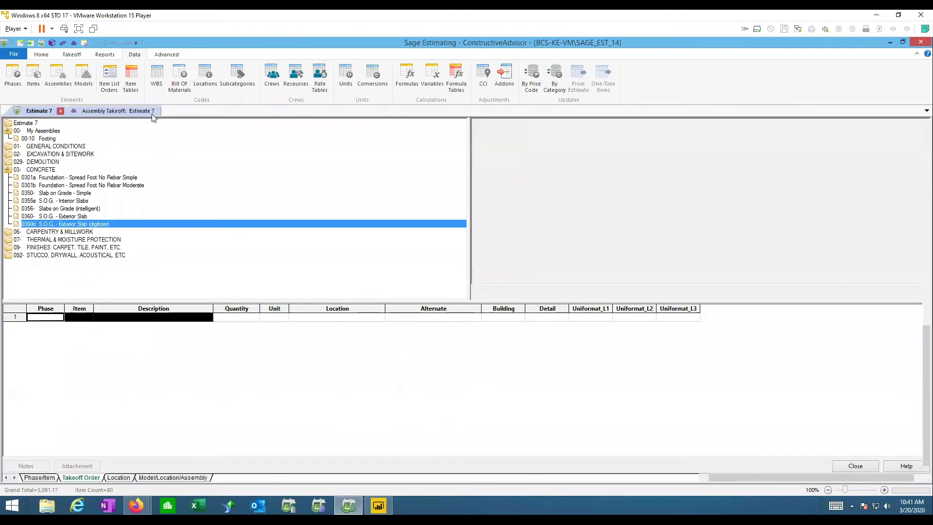
click(154, 111)
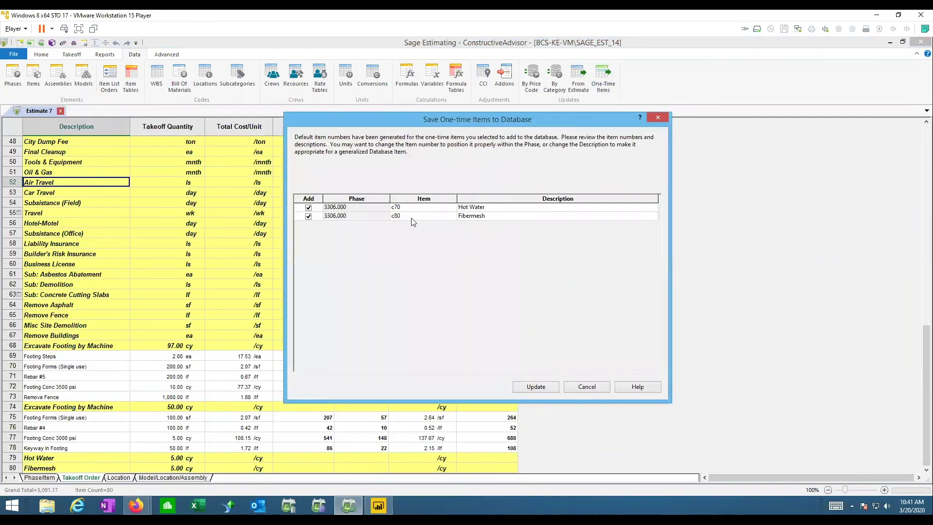
click(377, 209)
click(403, 208)
click(452, 207)
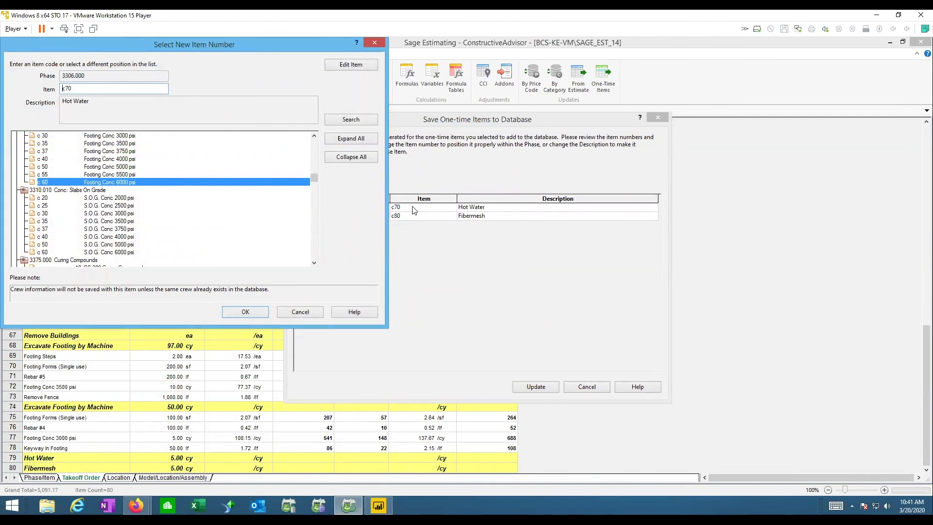
click(300, 312)
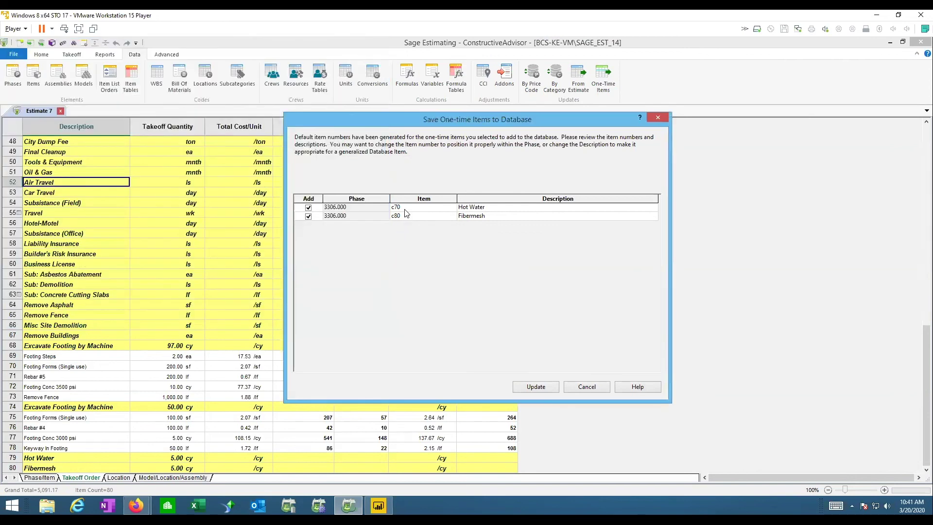
Number Hot Water 200 and Fibermesh 210 in phase 3306.000, and update the database with both one-time items
click(408, 209)
key(BackSpace)
key(BackSpace)
key(BackSpace)
text(200)
click(414, 215)
text(210)
click(410, 208)
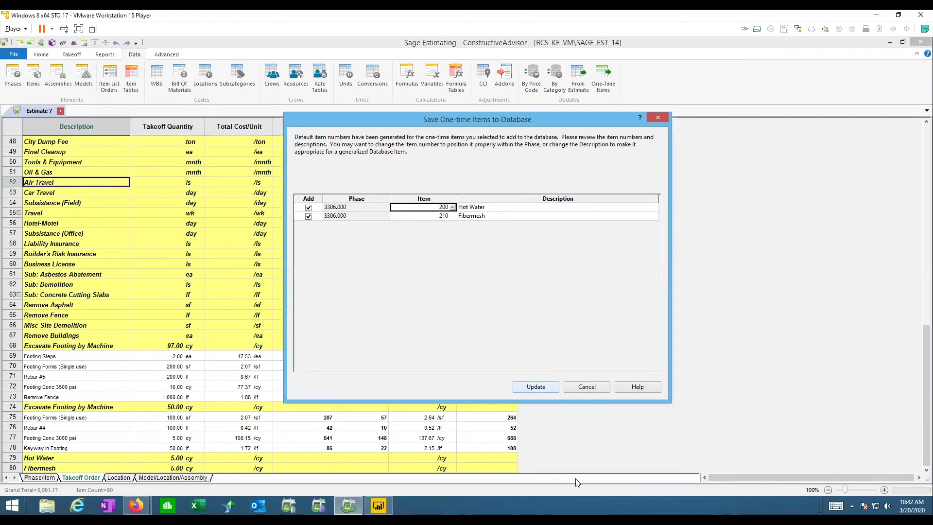
click(533, 387)
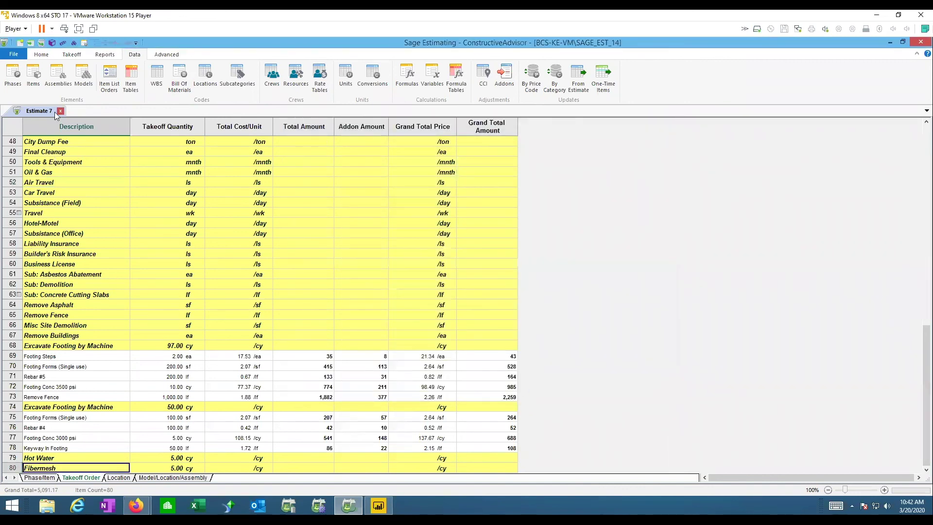
Open the 00-10 Footing assembly from the My Assemblies group in the database assemblies for editing
click(127, 57)
click(58, 77)
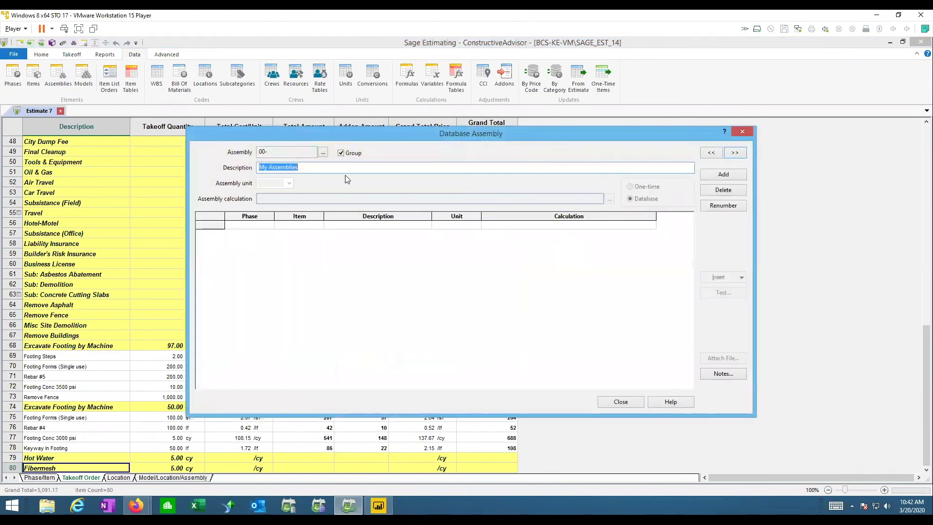
click(322, 153)
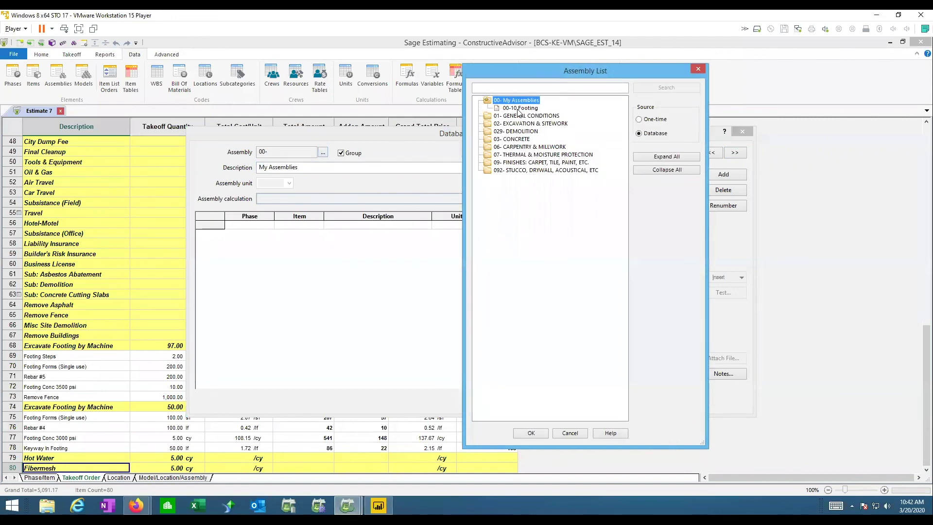
click(524, 108)
double_click(524, 108)
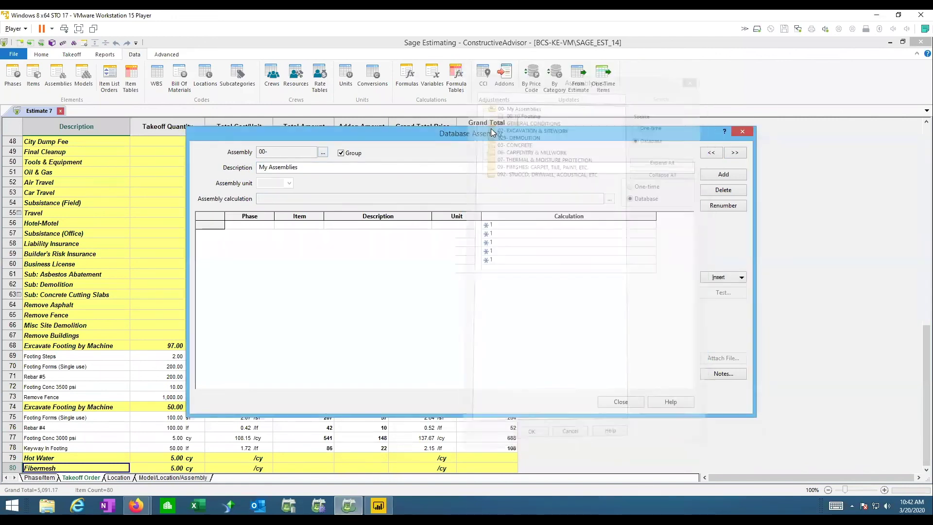
Insert items 200 Hot Water and 210 Fibermesh from phase 3306.000 Conc: Footings into the Footing database assembly, and close it
click(720, 278)
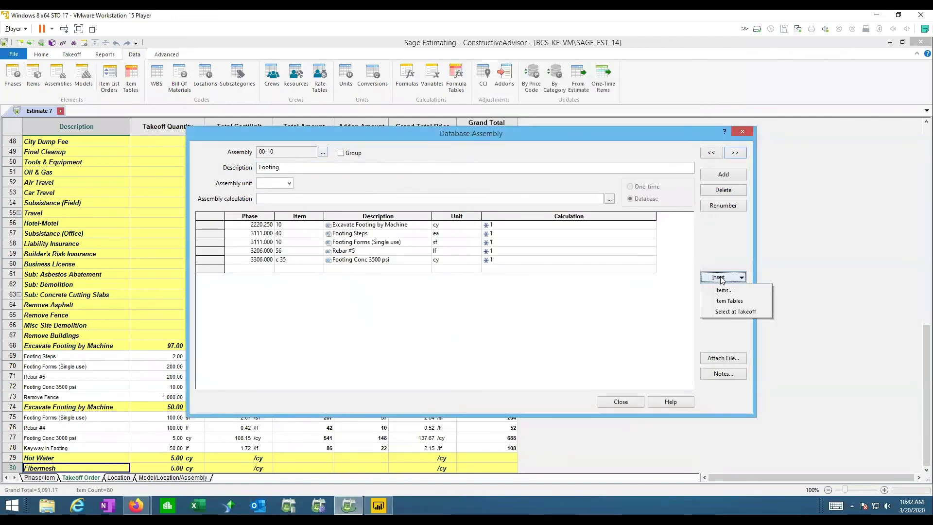
click(722, 288)
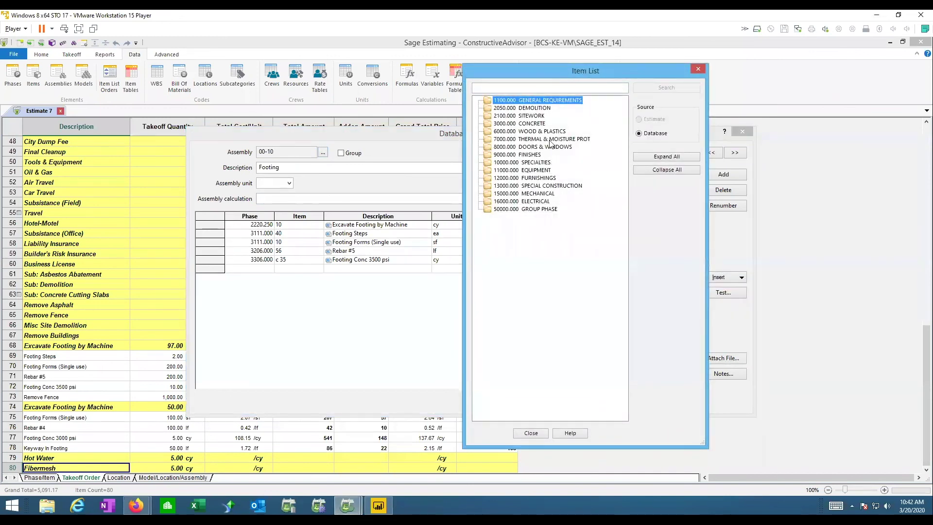
click(520, 148)
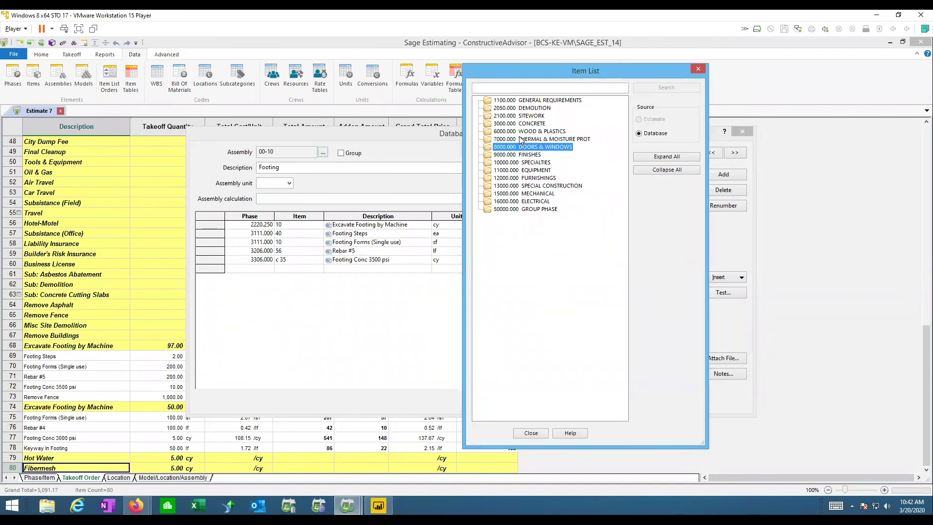
click(522, 124)
double_click(522, 125)
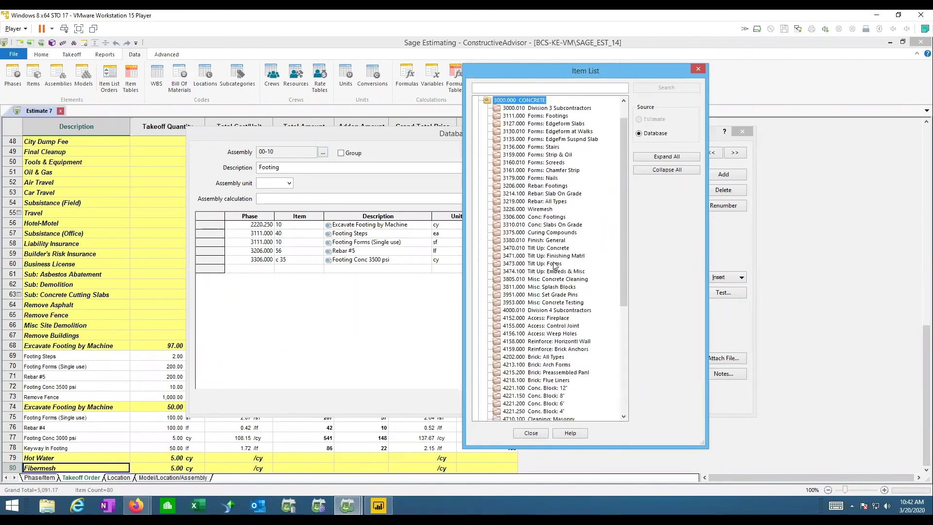
double_click(559, 217)
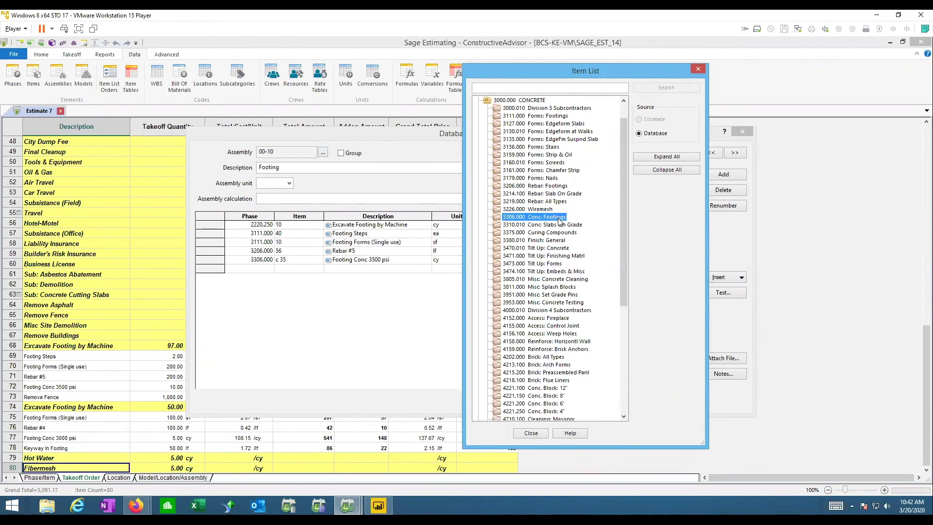
scroll(554, 295, down, 1)
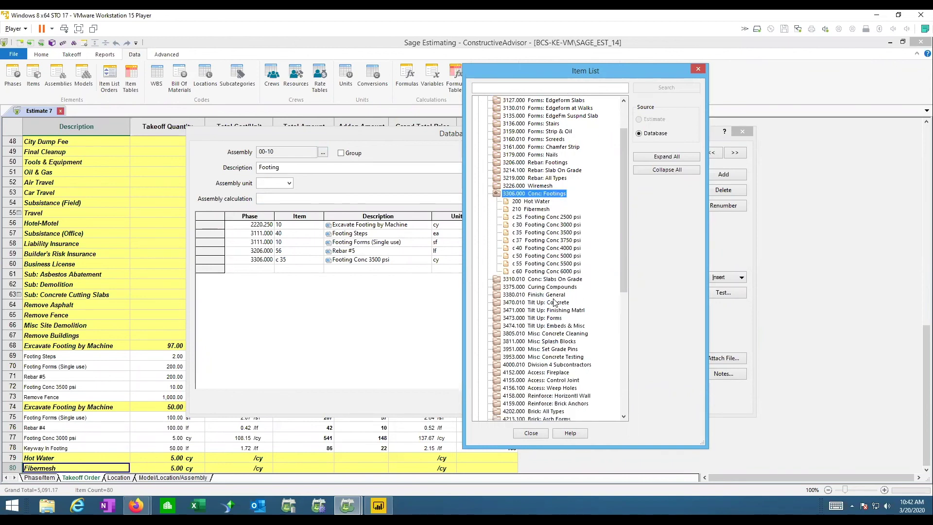
click(537, 207)
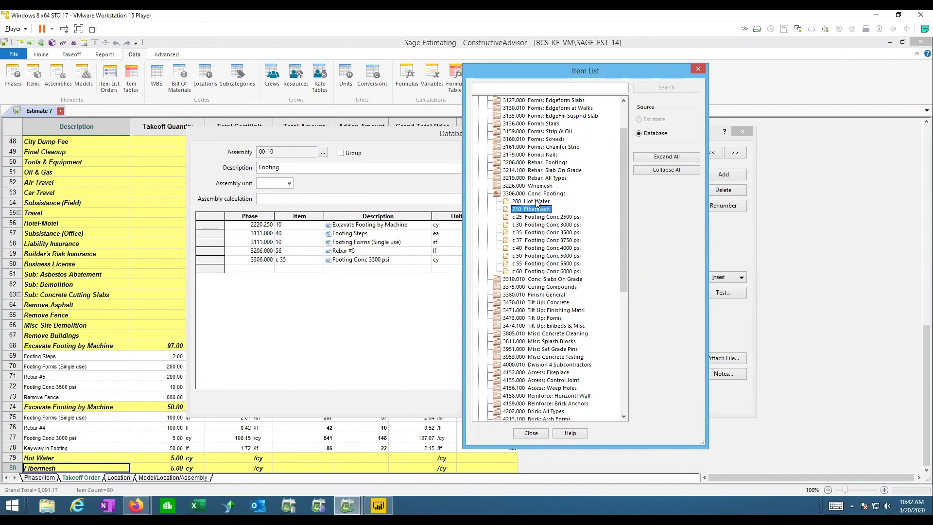
click(536, 202)
double_click(536, 202)
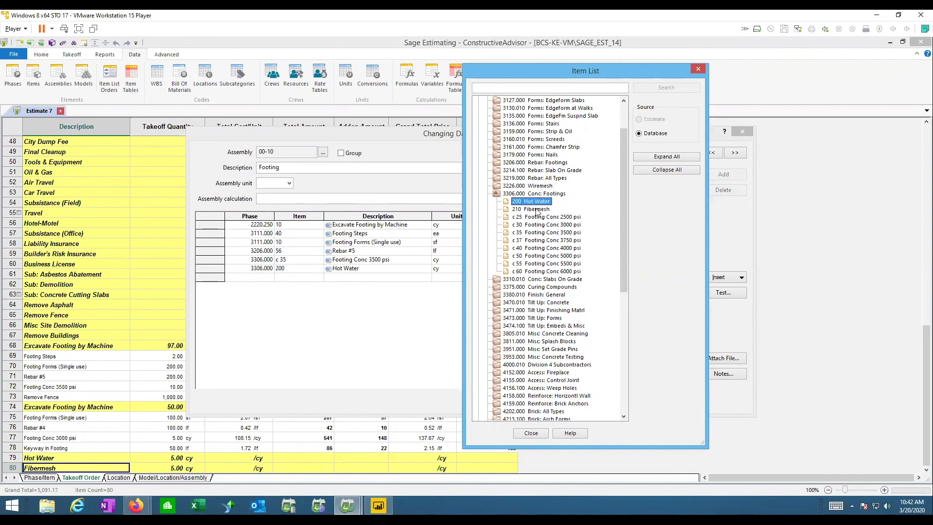
double_click(536, 208)
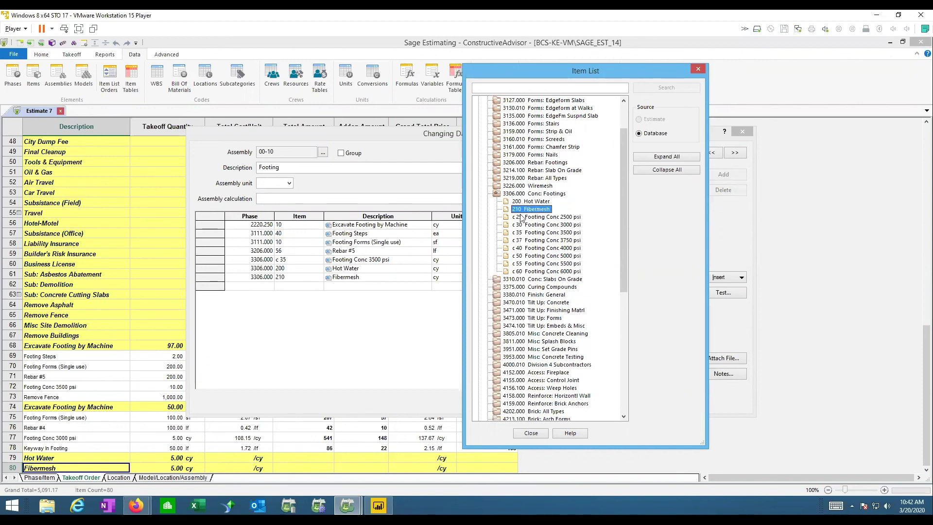
click(698, 69)
click(563, 402)
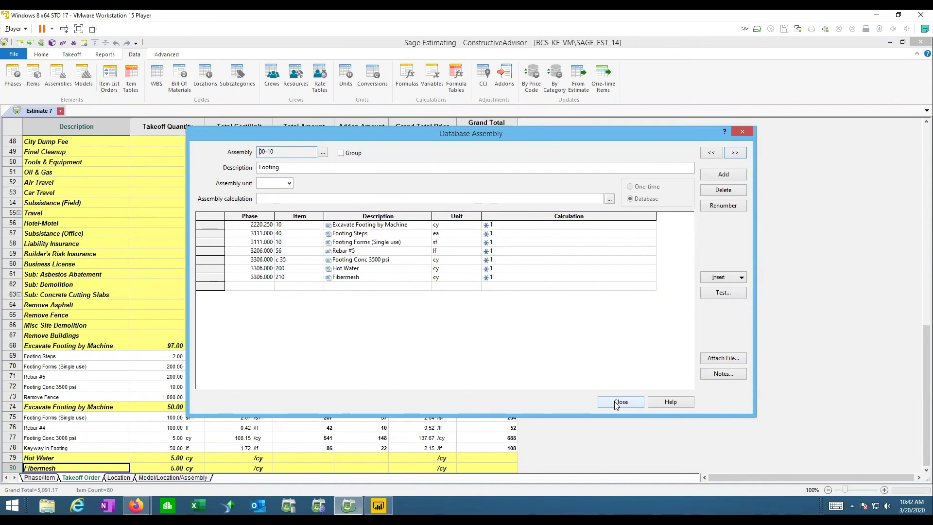
click(616, 404)
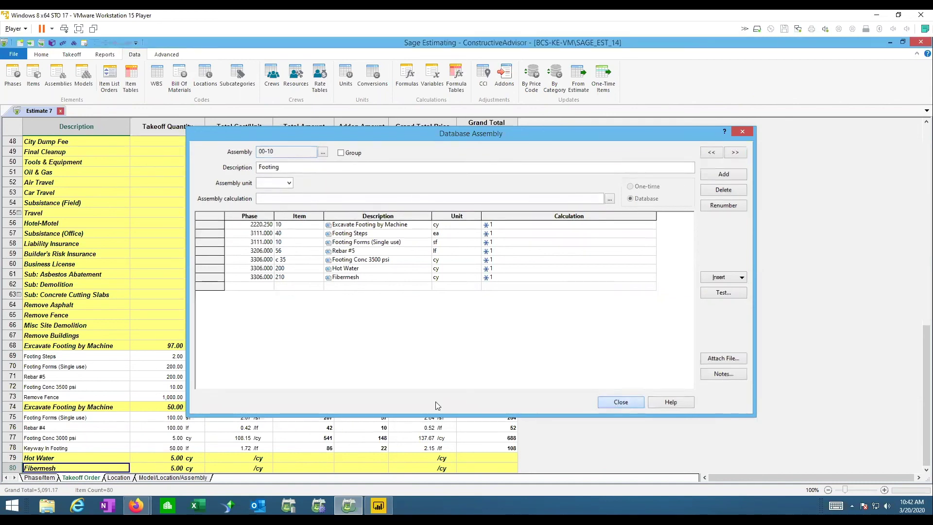
click(71, 55)
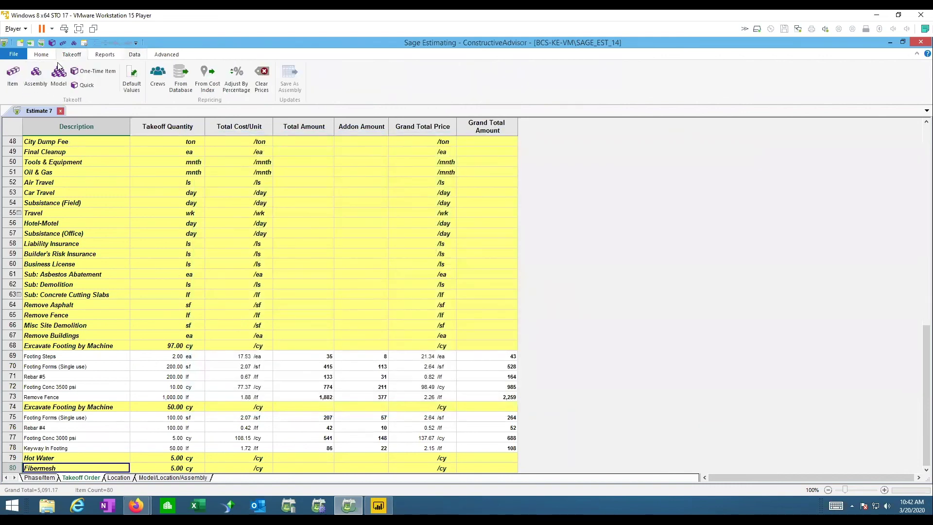
Start an assembly takeoff using the 00-10 Footing assembly from My Assemblies
click(35, 74)
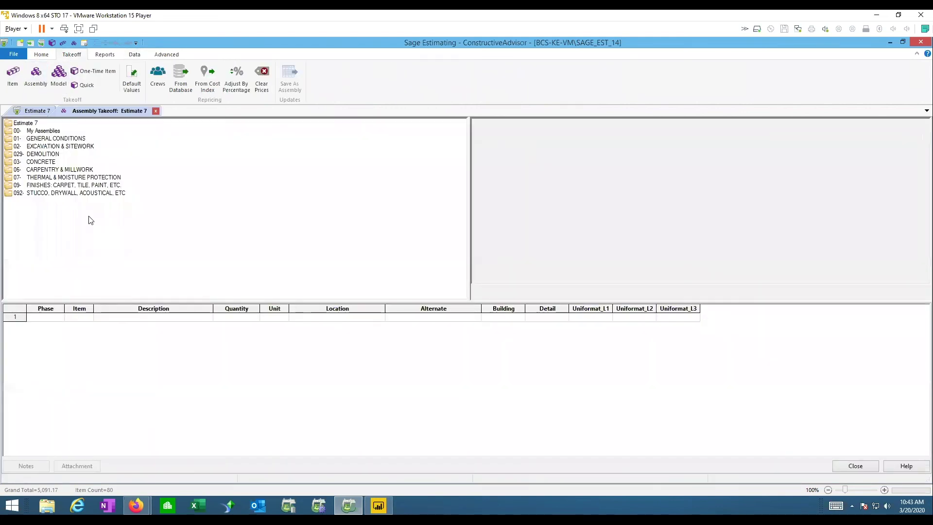
double_click(31, 130)
double_click(48, 140)
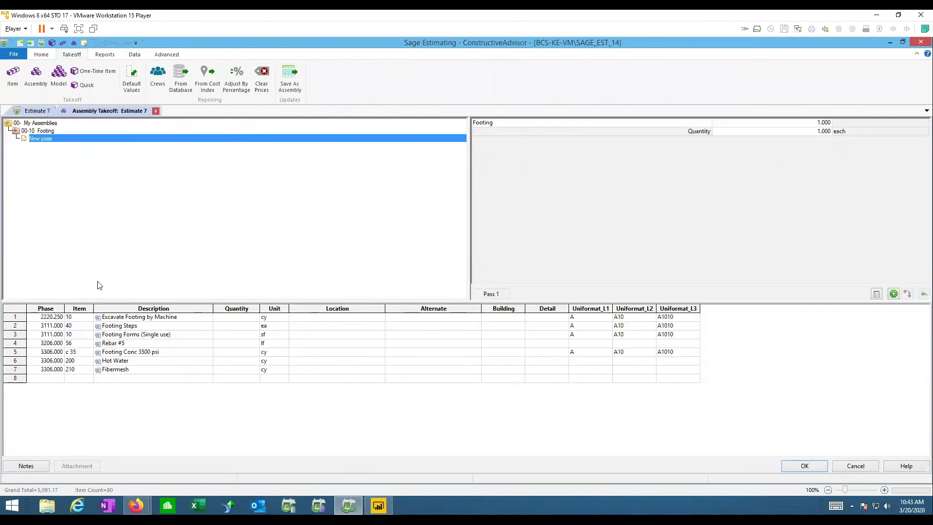
Start adding an item to the footing assembly and open the 3306.000 Conc: Footings phase under CONCRETE
click(125, 378)
right_click(125, 371)
click(157, 449)
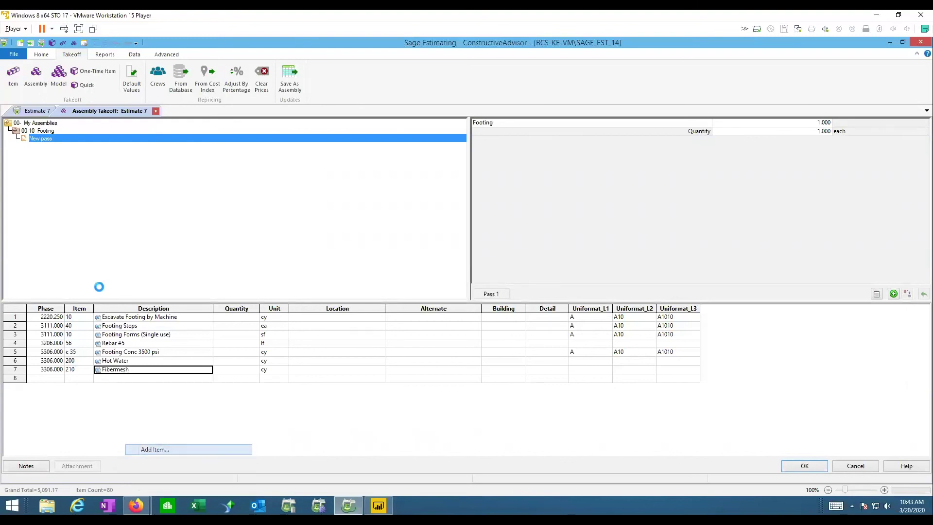
double_click(55, 146)
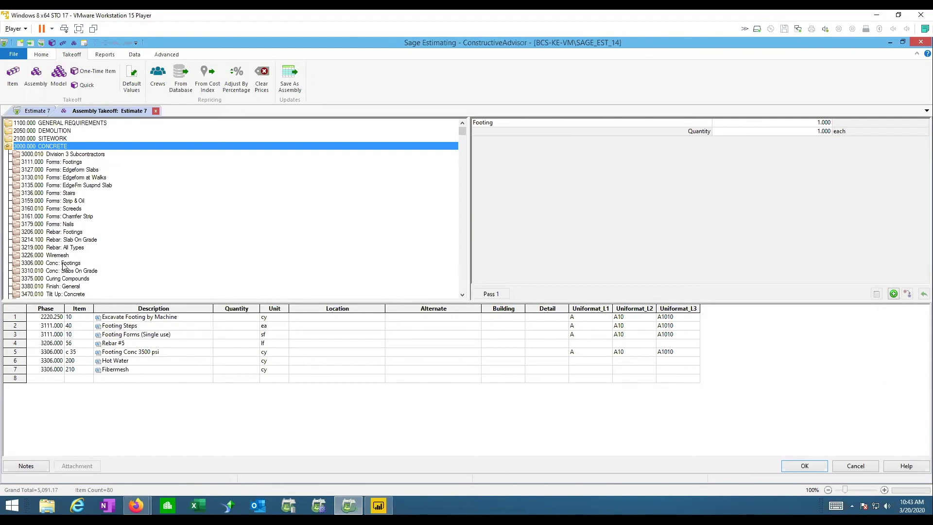
double_click(62, 264)
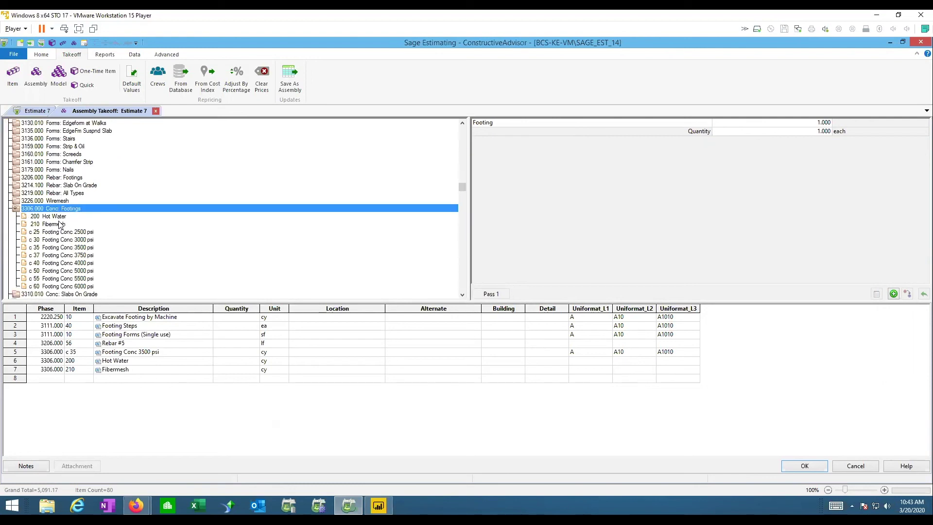
Create a new database item prefilled from Fibermesh, with item number 220 and the description "Color Concrete Add"
right_click(61, 225)
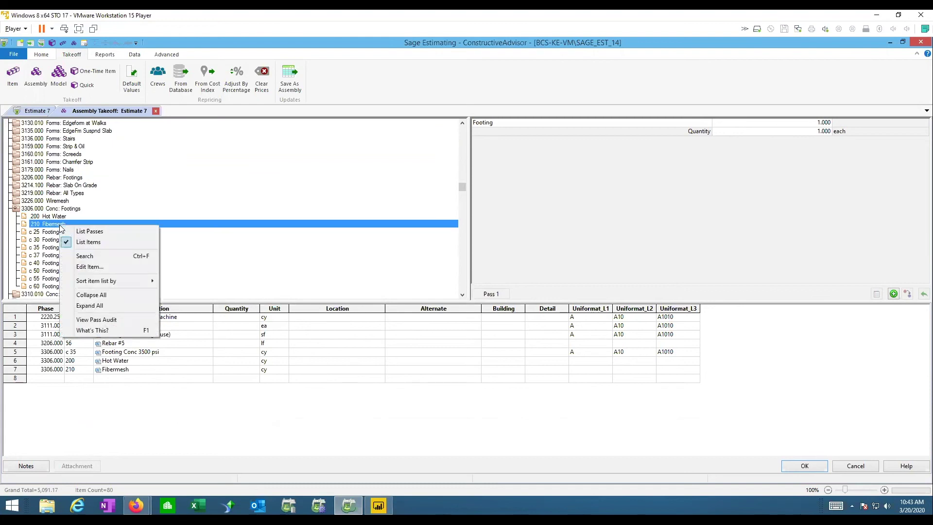
click(82, 267)
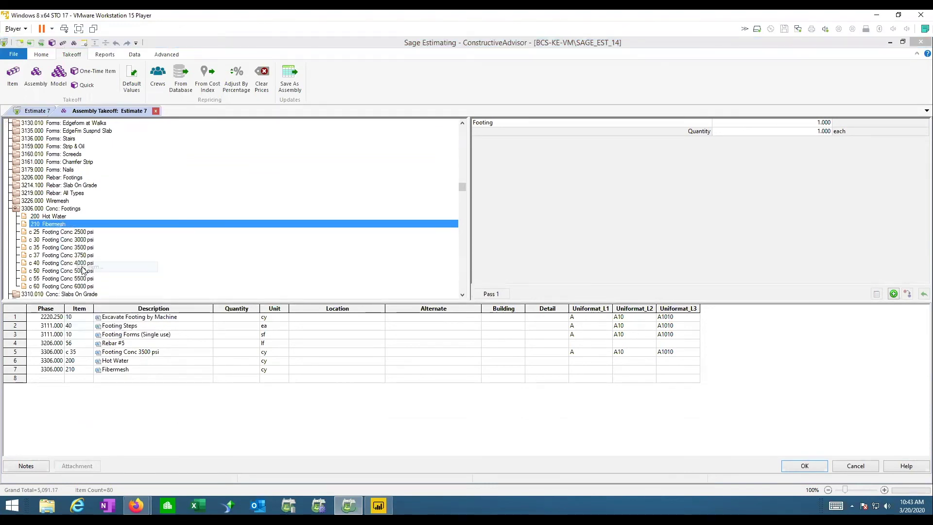
click(601, 205)
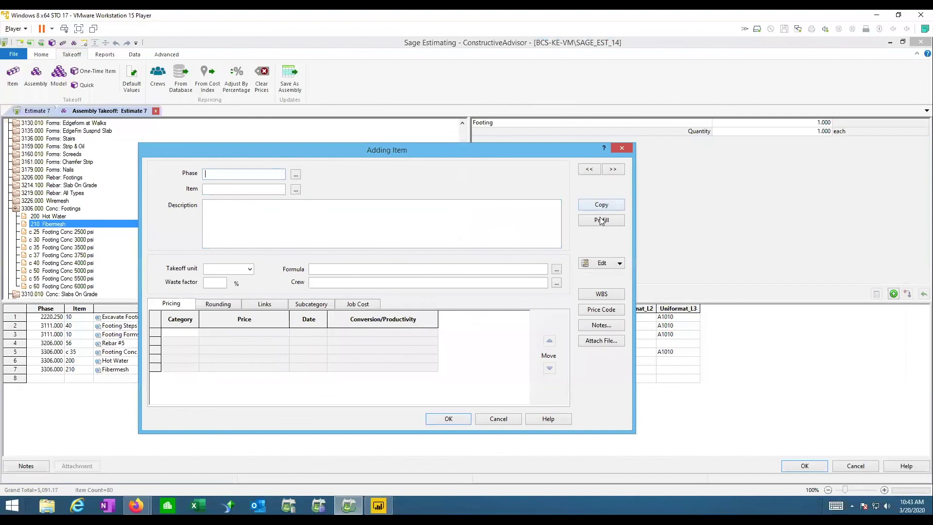
click(601, 221)
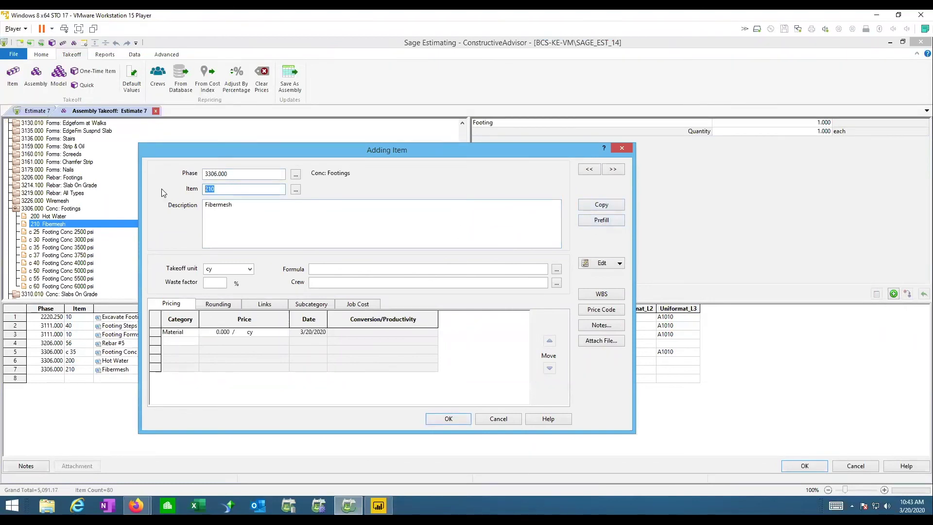
text(220)
key(Tab)
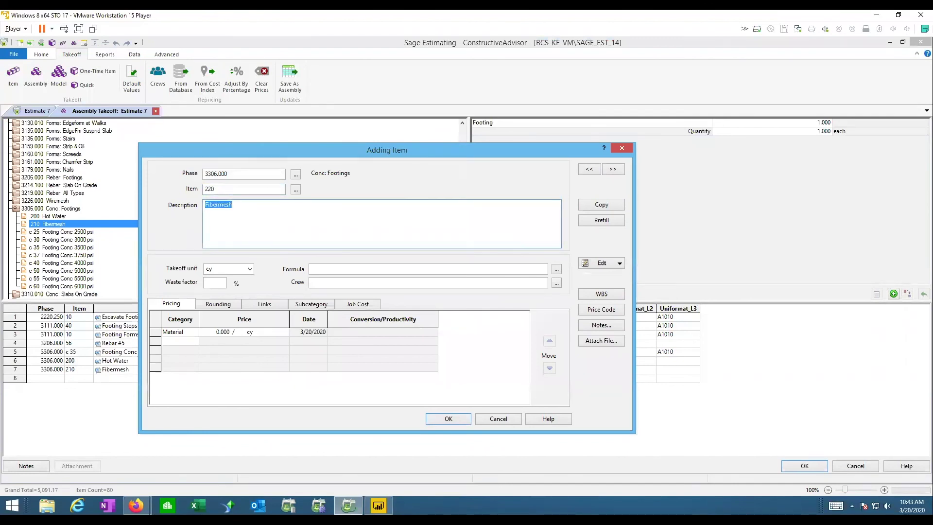
text(Color Concrete Add)
key(Tab)
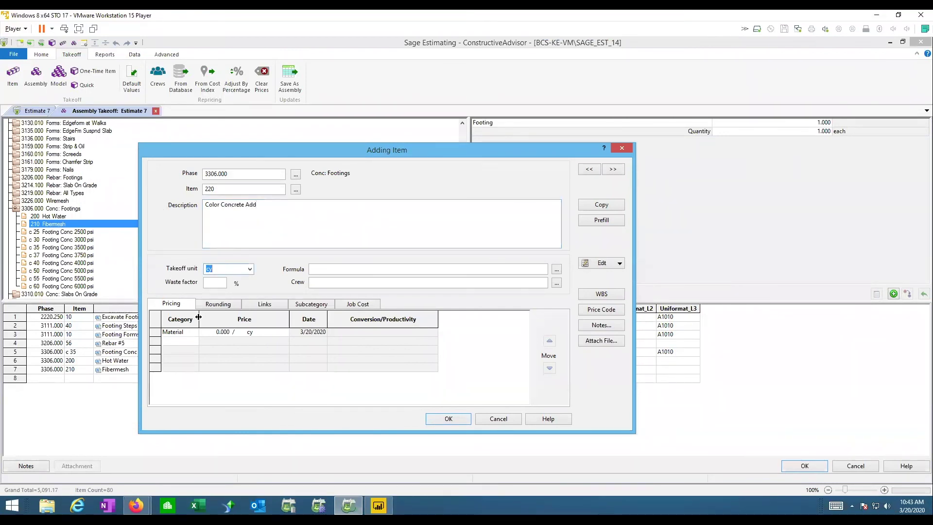
Set the new item's material price to 20 per cy, save it and leave the item editor
click(217, 333)
text(20)
click(459, 420)
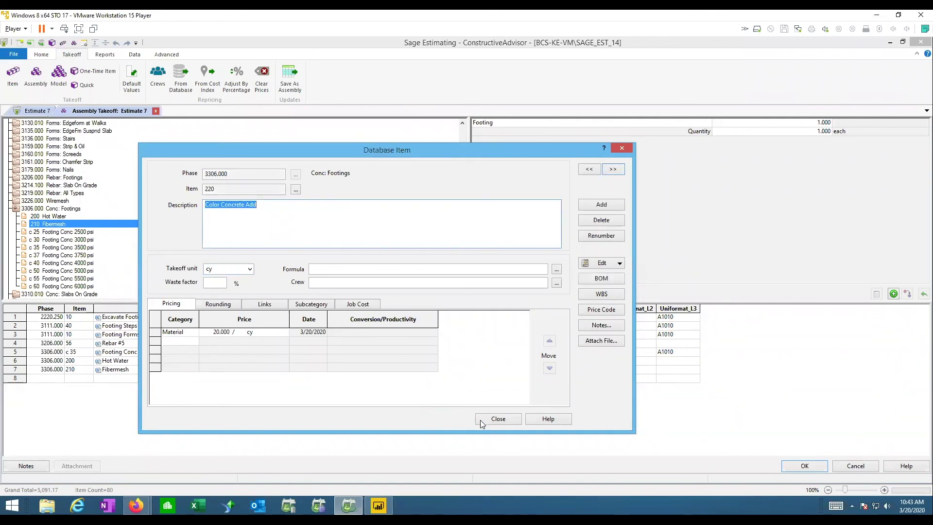
click(495, 421)
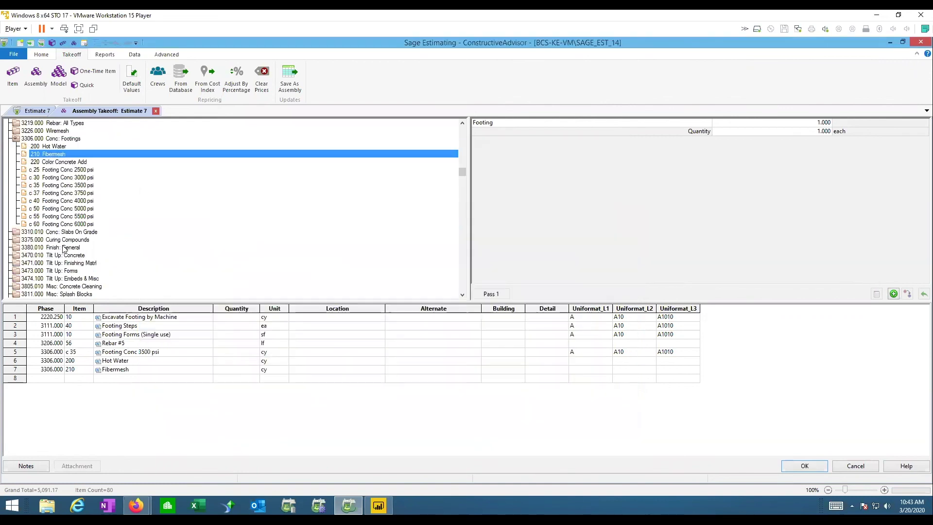
Add Color Concrete Add to the footing assembly, save it as assembly 00-20 "Footing with add's", and cancel the takeoff pass
click(72, 162)
double_click(73, 163)
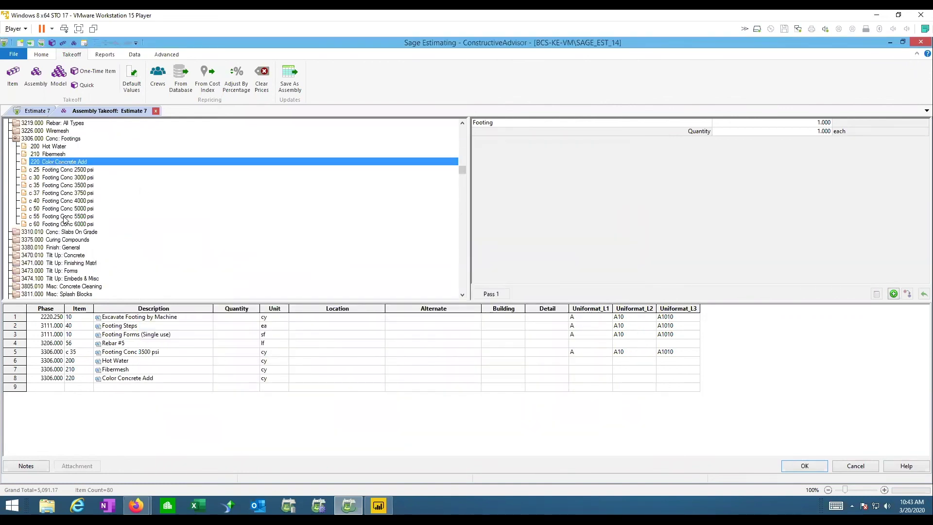
click(290, 76)
click(298, 152)
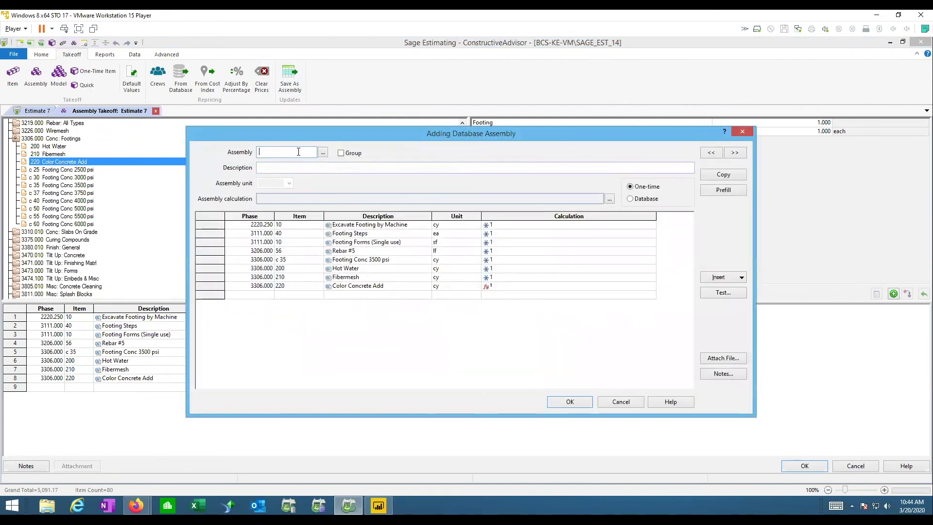
text(01)
text(-20)
key(Tab)
text(Footing wi)
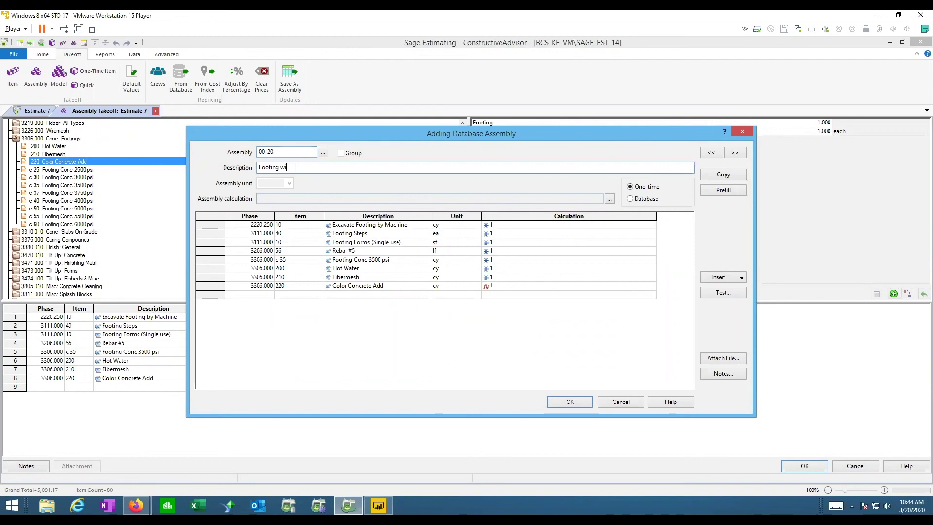
text(th add's)
click(569, 401)
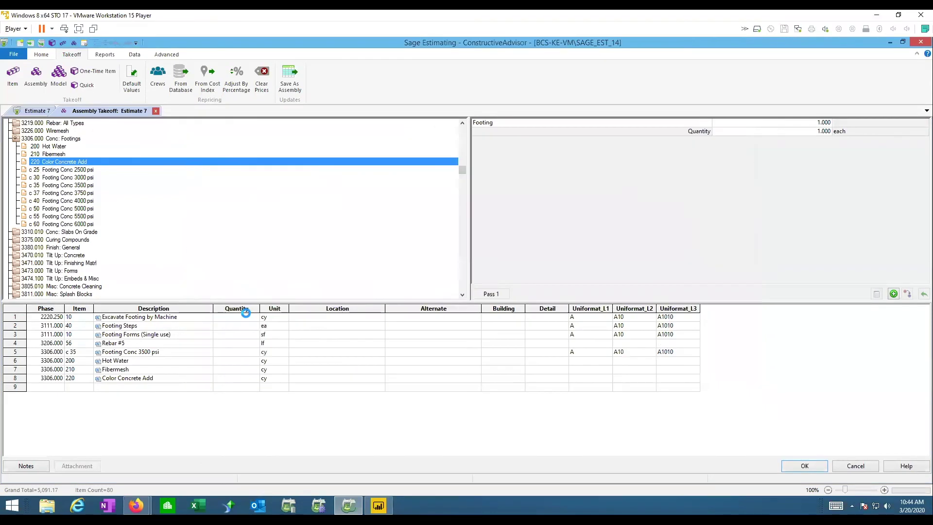
click(857, 465)
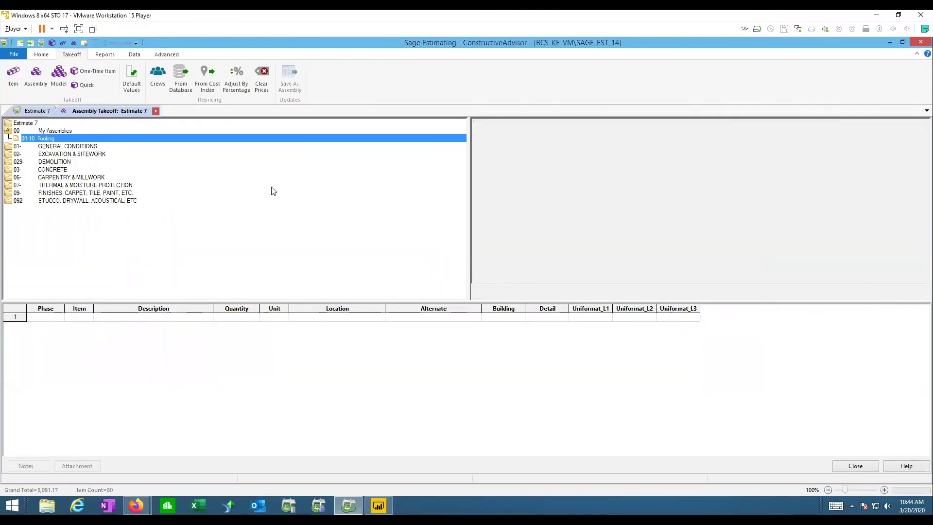
Reopen the assembly takeoff and look for the 00-20 assembly under My Assemblies and Estimate 7
double_click(40, 132)
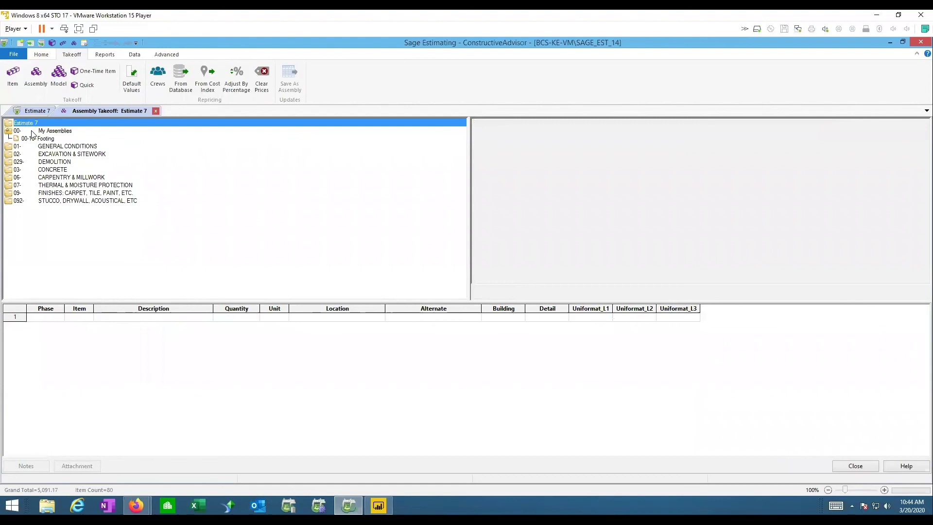
click(155, 110)
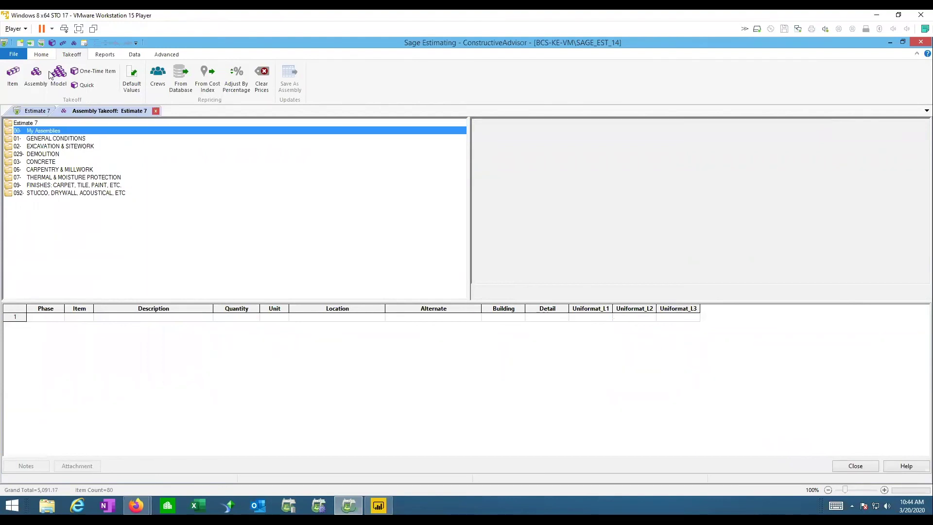
click(36, 75)
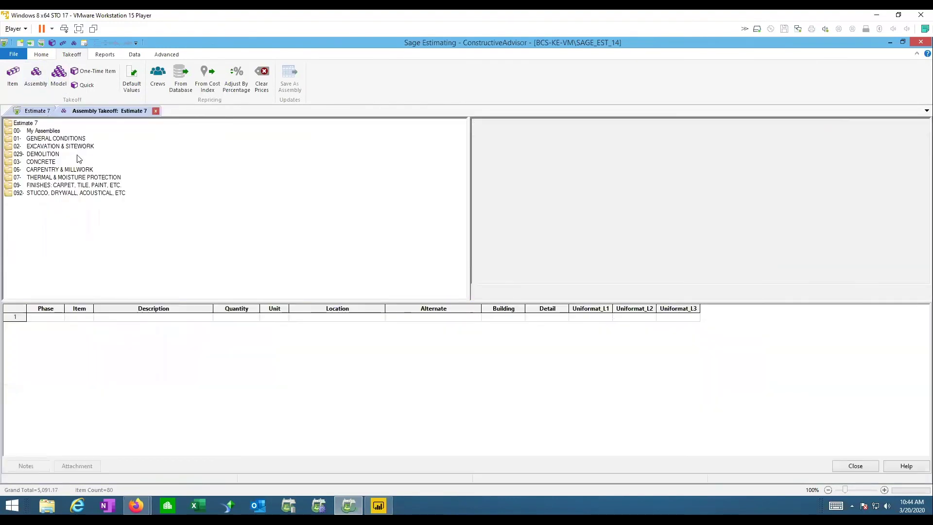
double_click(47, 132)
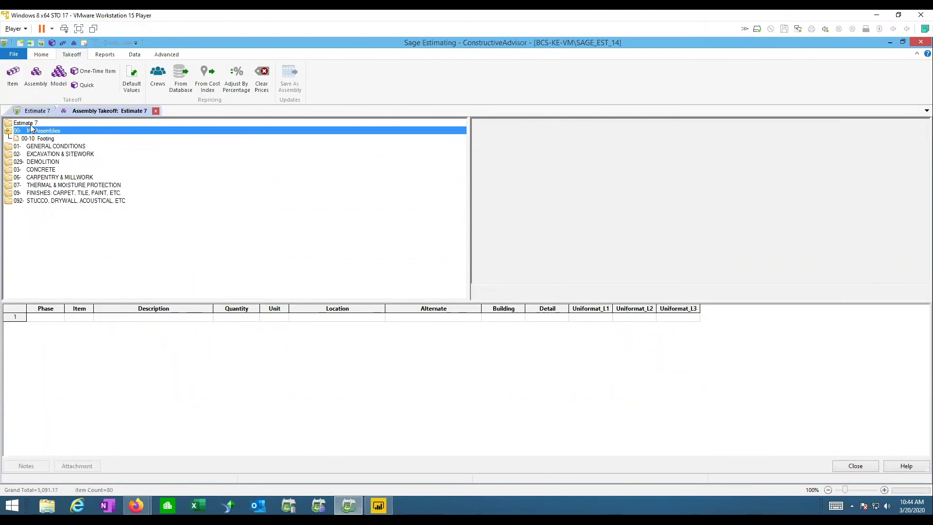
click(50, 131)
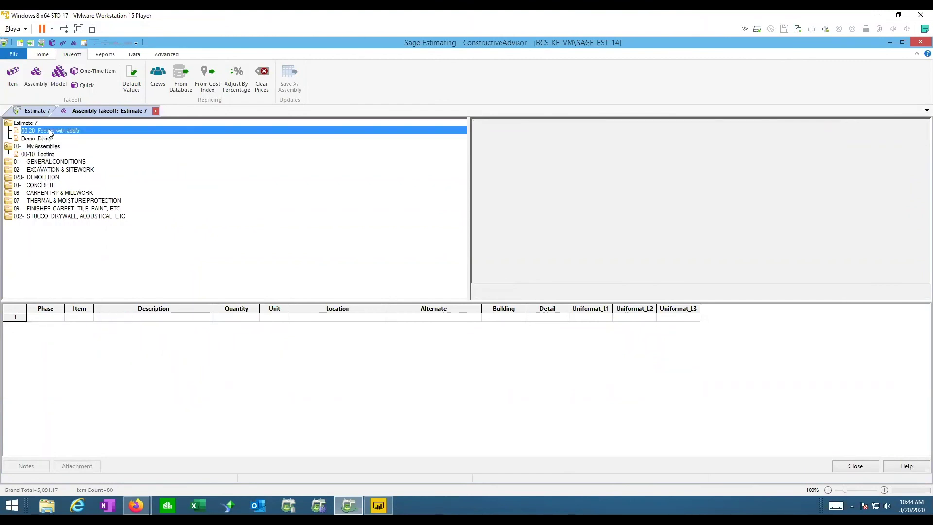
Edit the one-time assembly 00-20 by adding a prefilled new assembly from it with the Database type
right_click(78, 135)
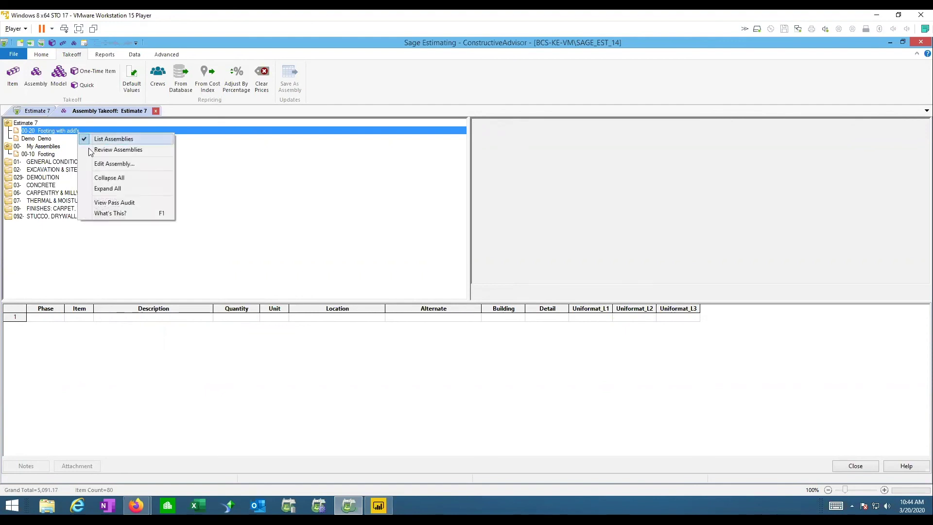
click(95, 166)
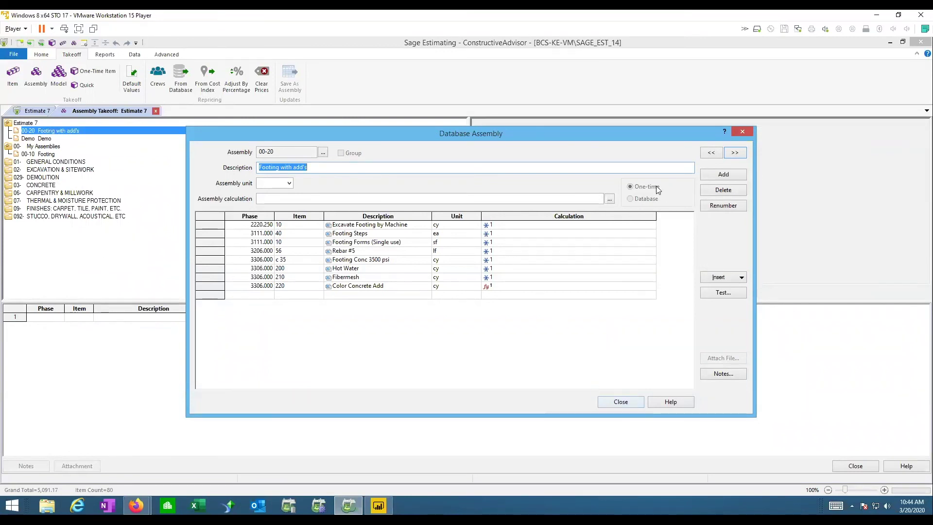
click(722, 175)
click(721, 191)
click(631, 199)
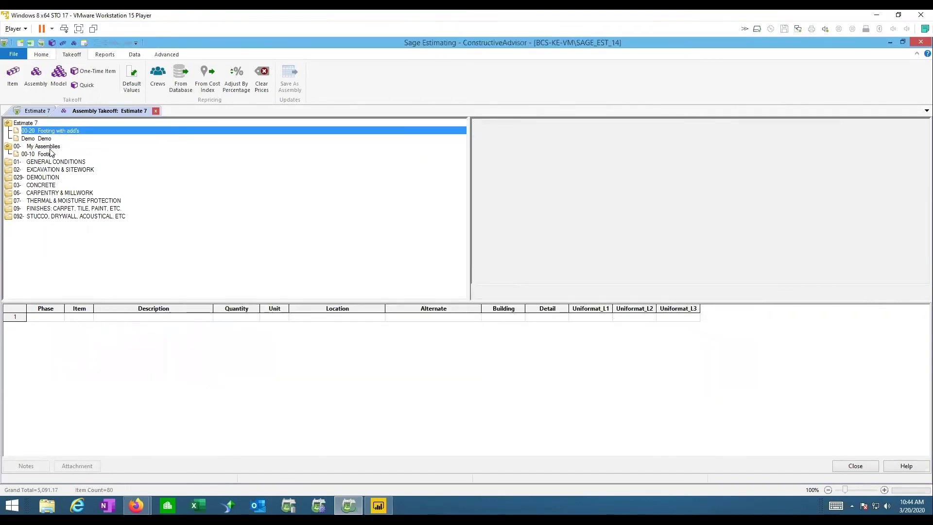
Reload the assembly takeoff, review the items of 00-20 Footing with add's under My Assemblies, and cancel the pass
click(155, 111)
click(37, 73)
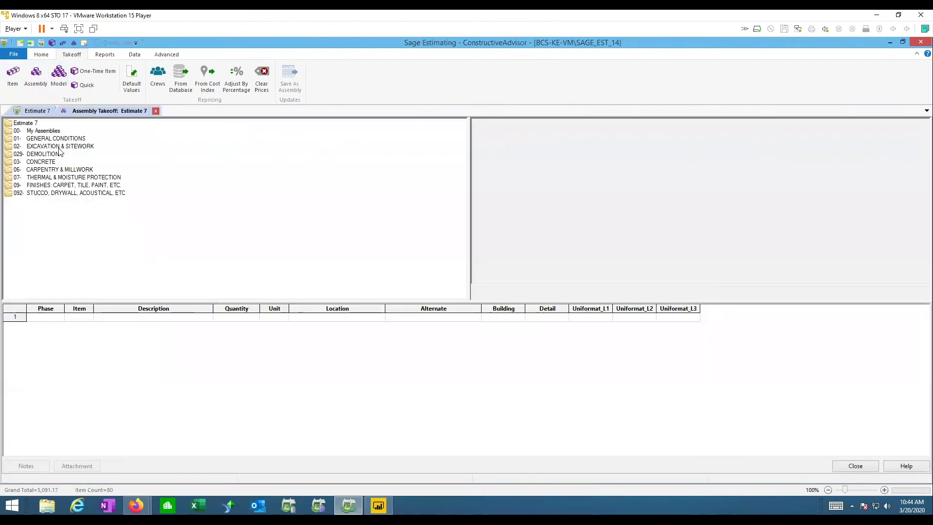
double_click(43, 131)
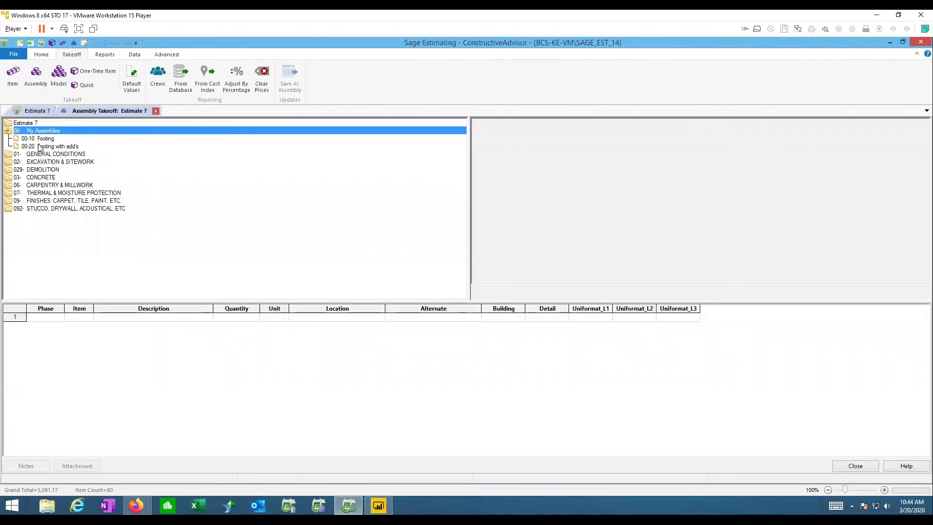
click(62, 147)
double_click(63, 147)
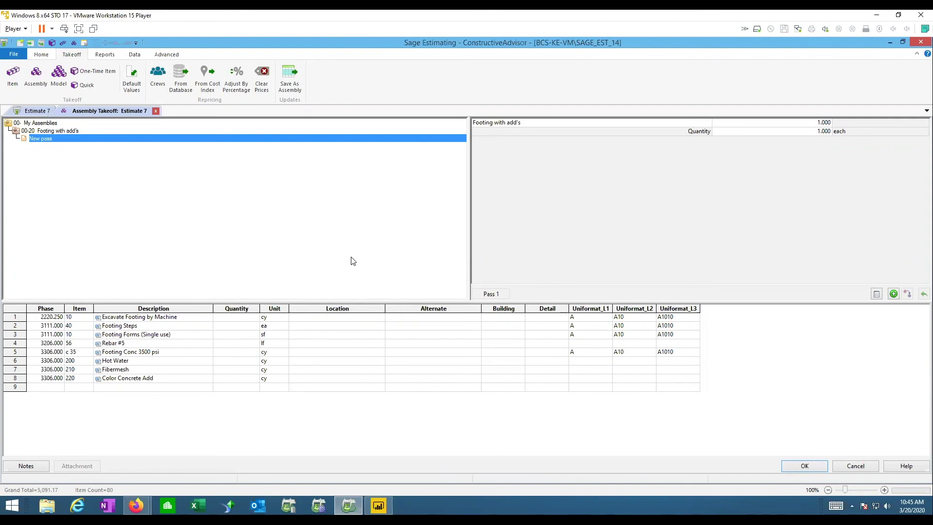
click(854, 466)
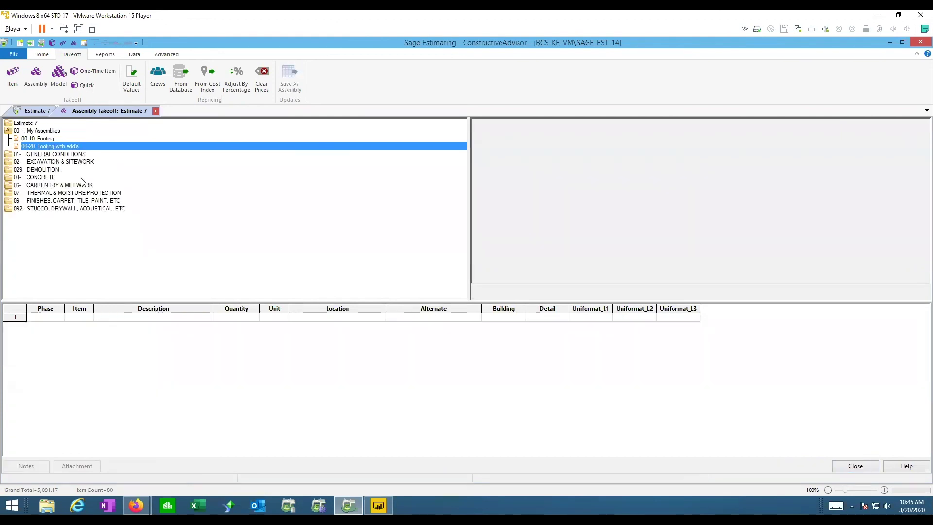
Start a takeoff with the 0360d S.O.G. - Exterior Slab (digitizer) concrete assembly and set its area to 10,000 sf
double_click(41, 177)
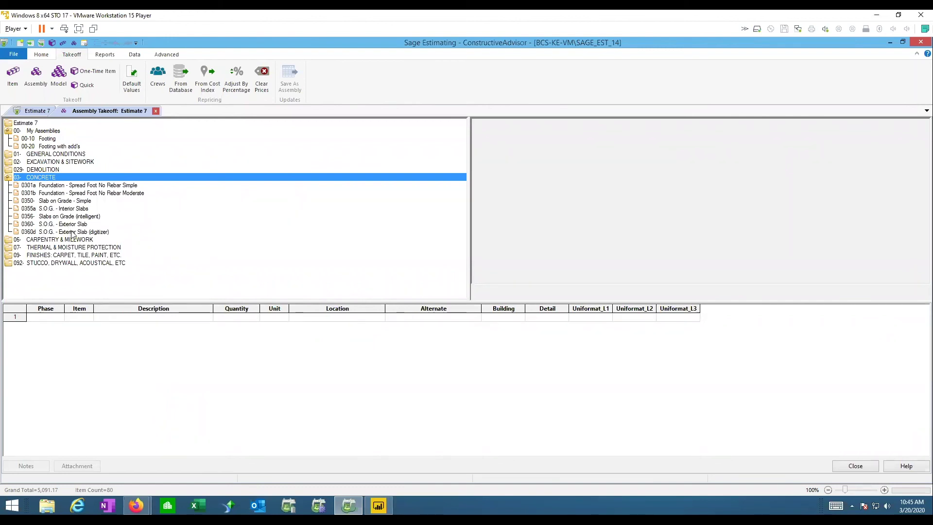
double_click(72, 232)
click(759, 149)
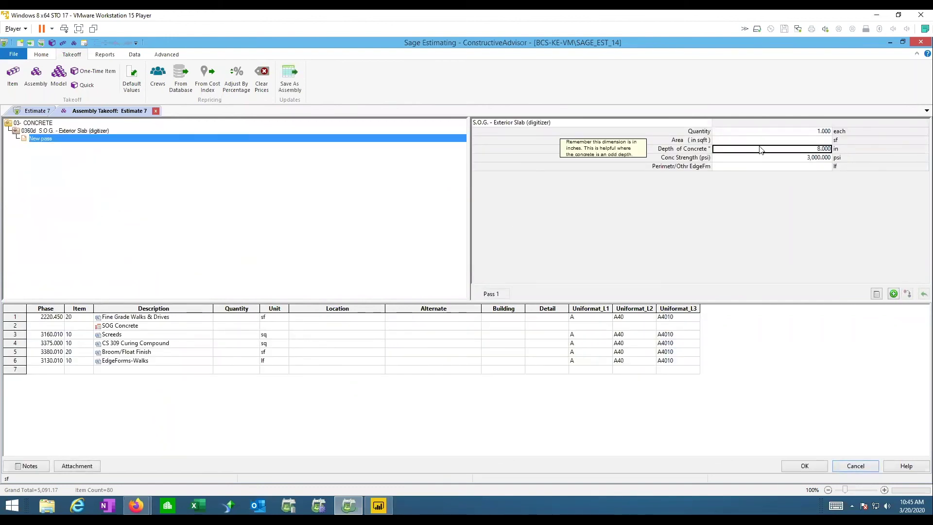
click(760, 140)
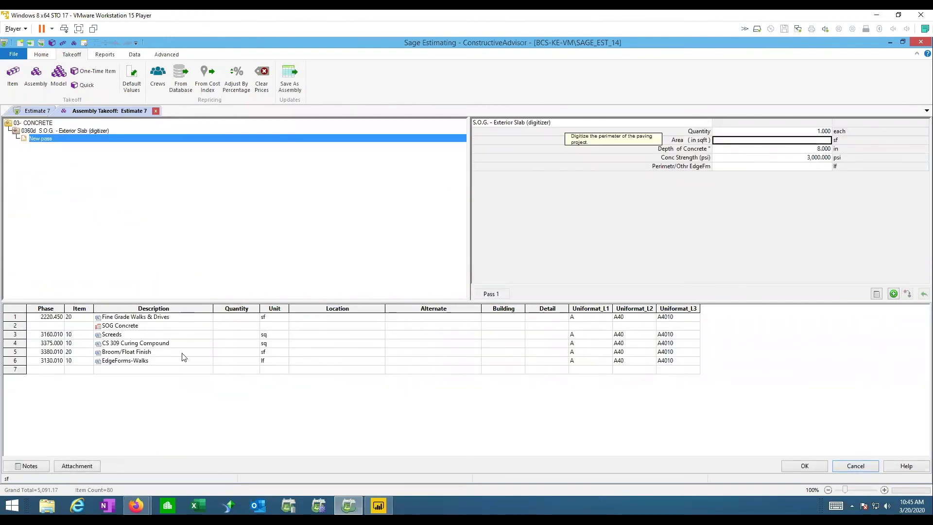
text(10000)
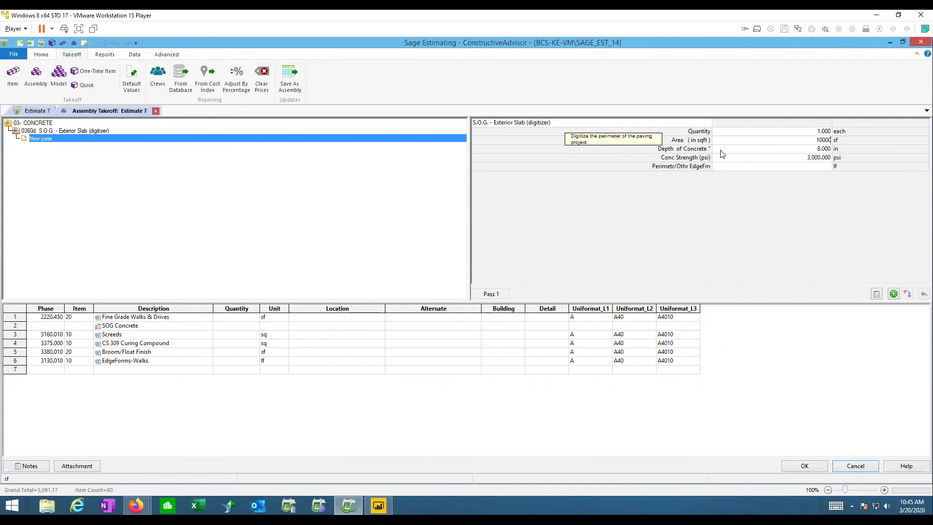
key(Return)
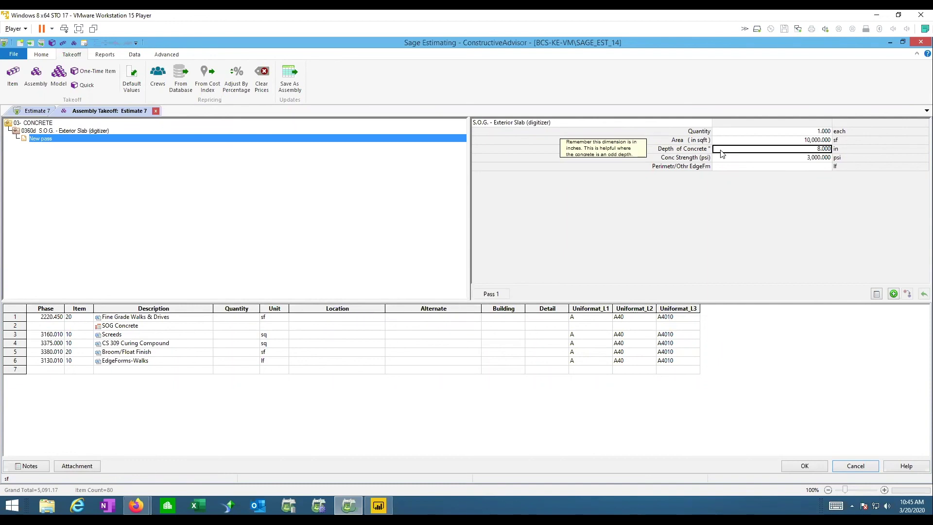
Set the exterior slab's depth of concrete to 4 in and its perimeter edge form to 300 lf, keeping the default strength, and complete the pass
text(4)
key(Return)
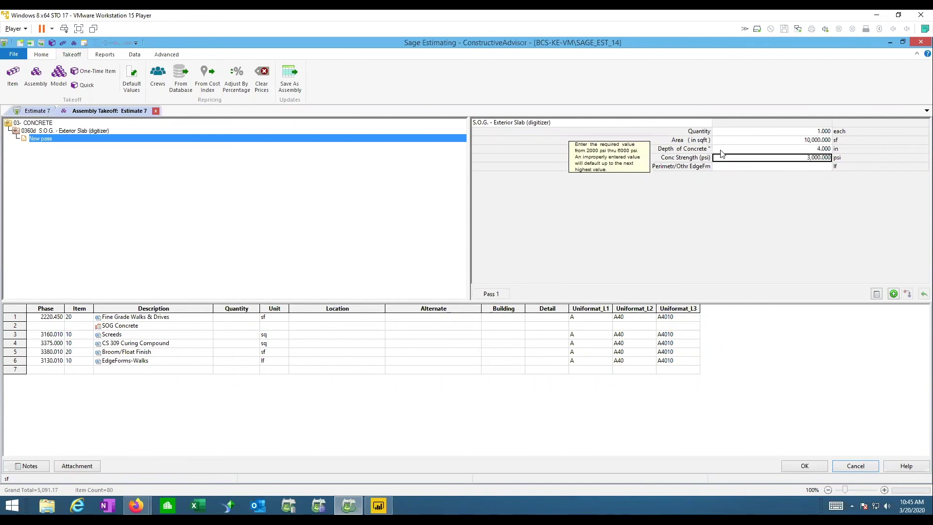
key(Return)
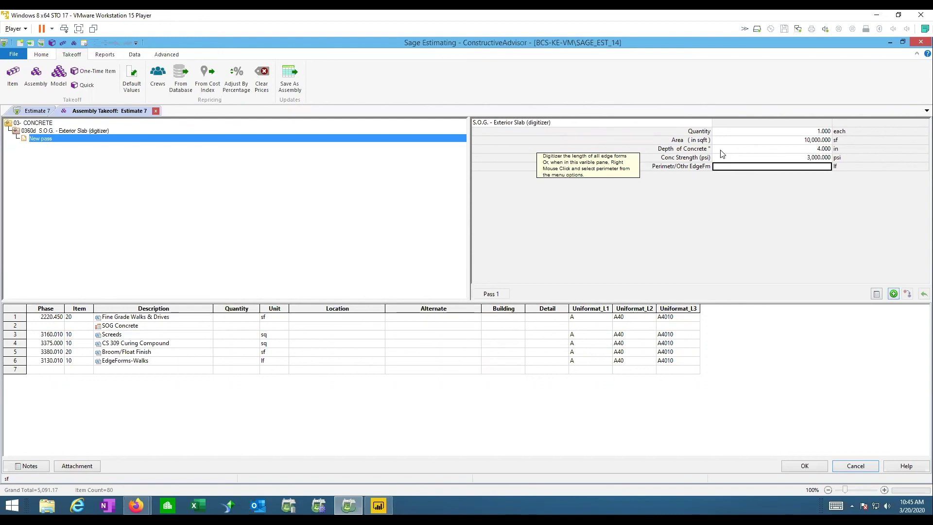
text(300)
key(Return)
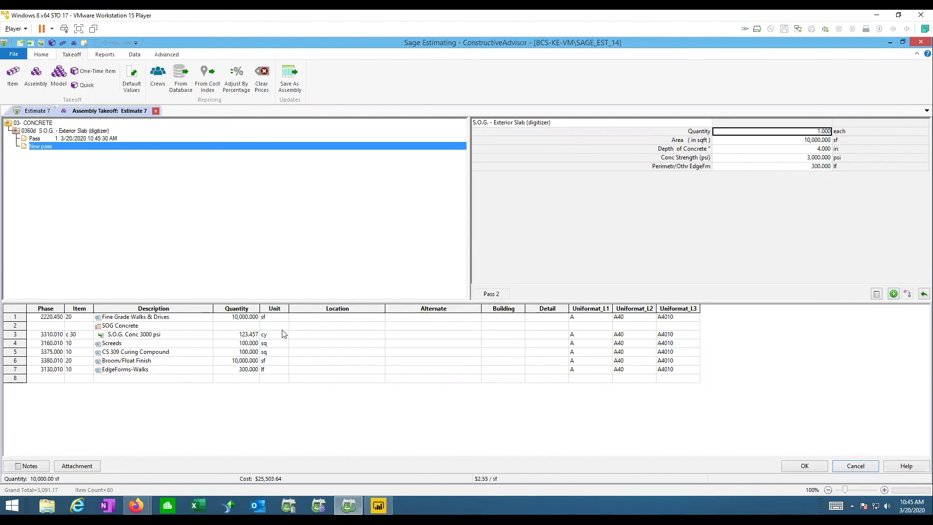
Review the quantities generated for the exterior slab items and check the concrete item under SOG Concrete
drag(254, 321, 244, 381)
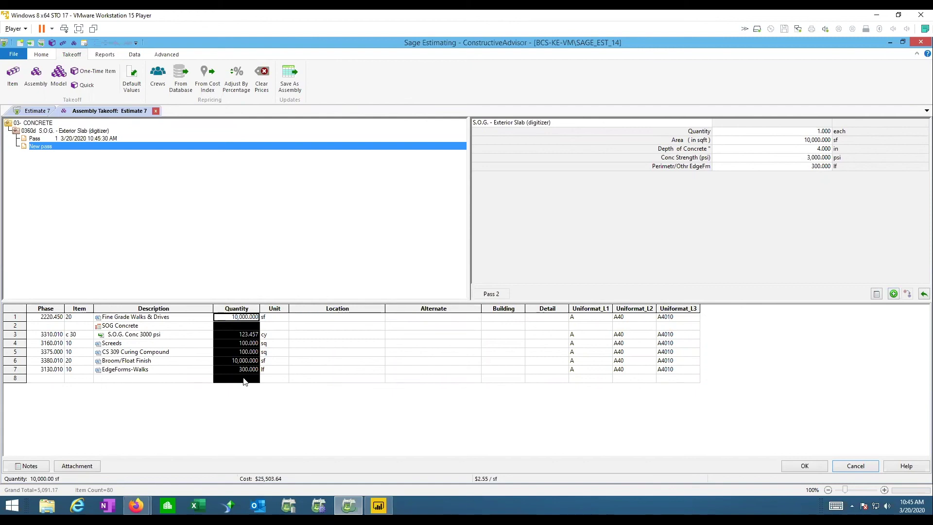
click(679, 156)
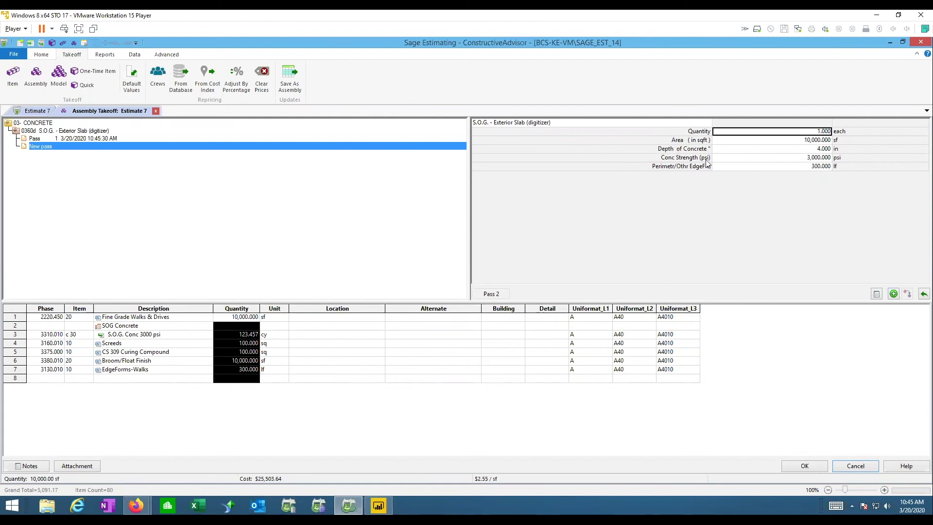
click(126, 326)
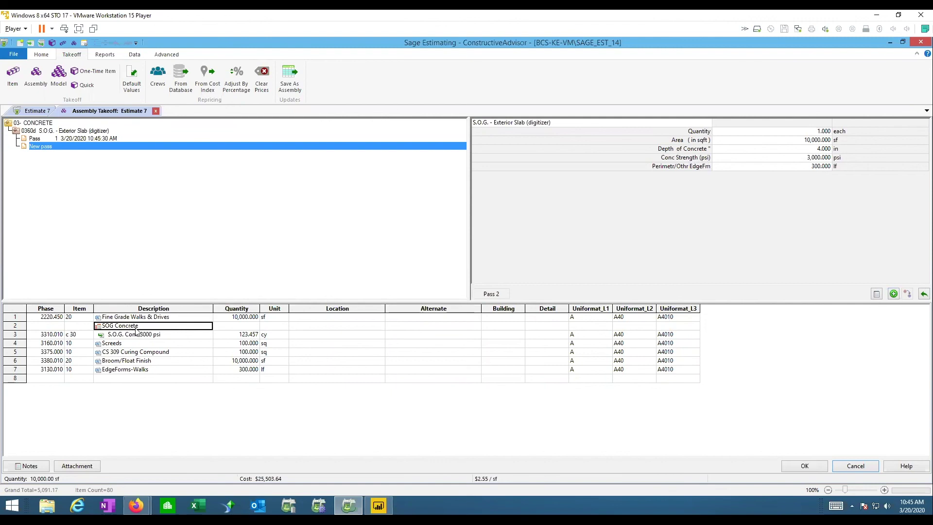
click(125, 335)
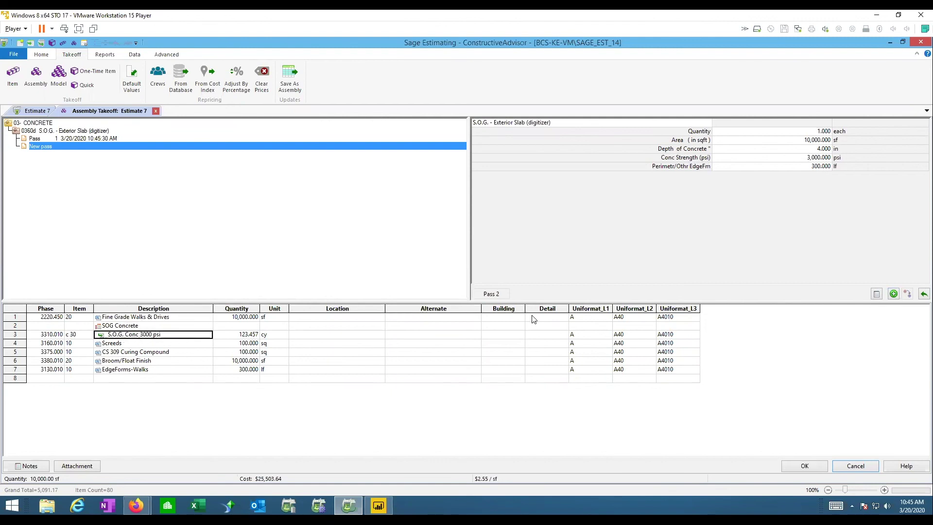
Complete a second slab pass with area 1,000 sf, depth 6 in, concrete strength 4,000 psi and perimeter edge form 50 lf
click(786, 141)
text(1000)
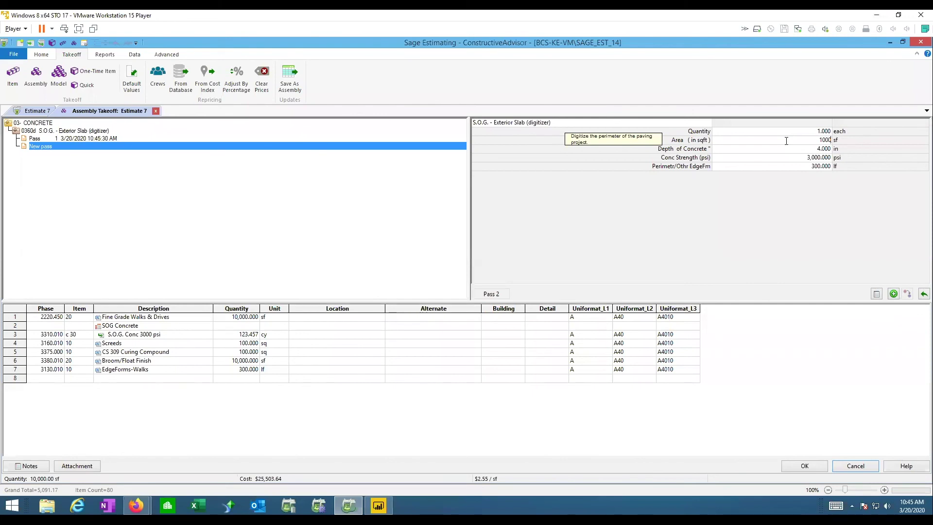
key(Return)
text(6)
key(Return)
text(4000)
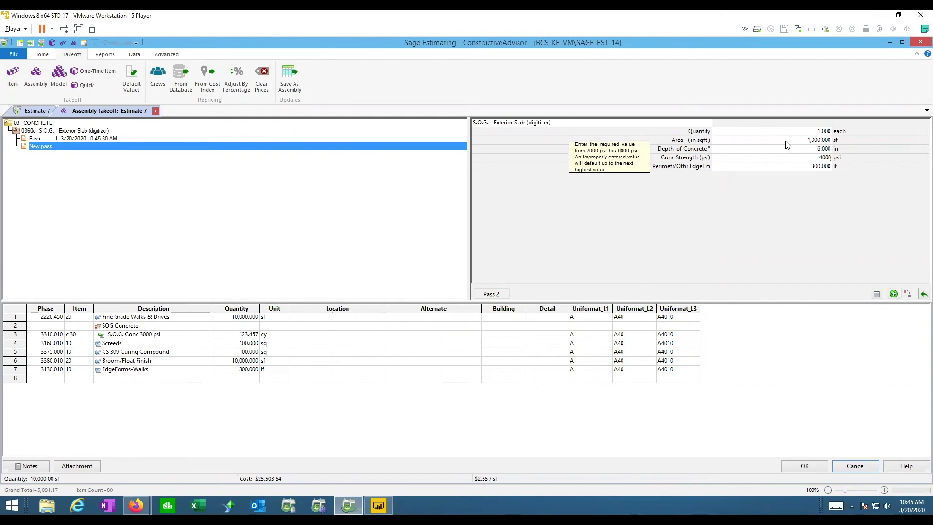
key(Return)
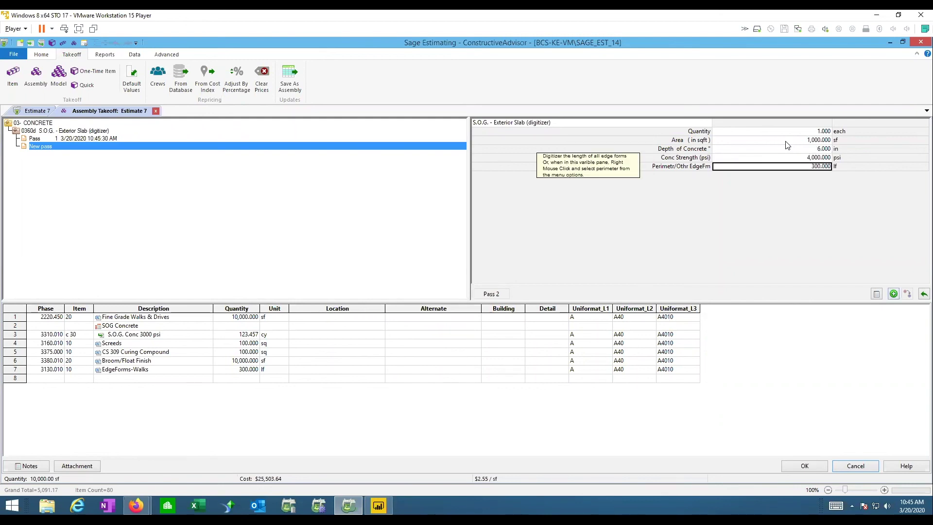
text(50)
key(Return)
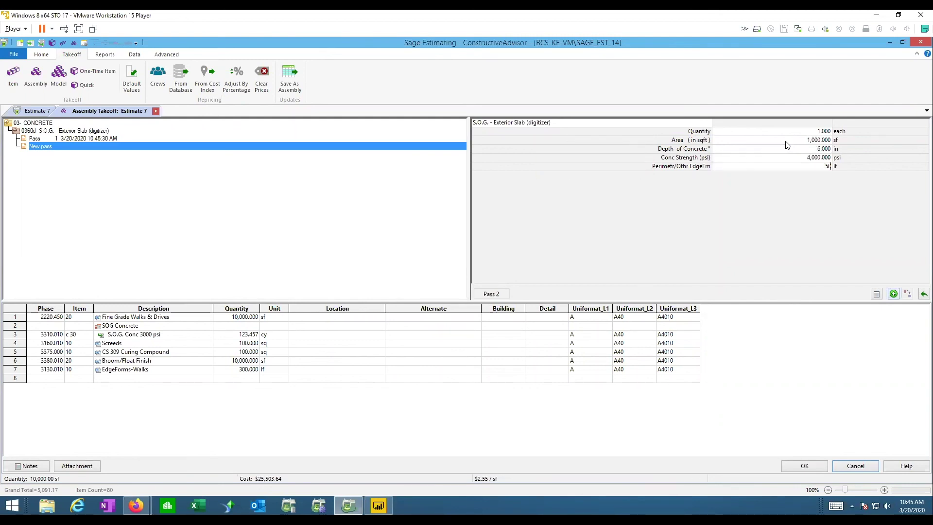
Compare the quantities of the 3000 psi and 4000 psi S.O.G. concrete items
click(170, 334)
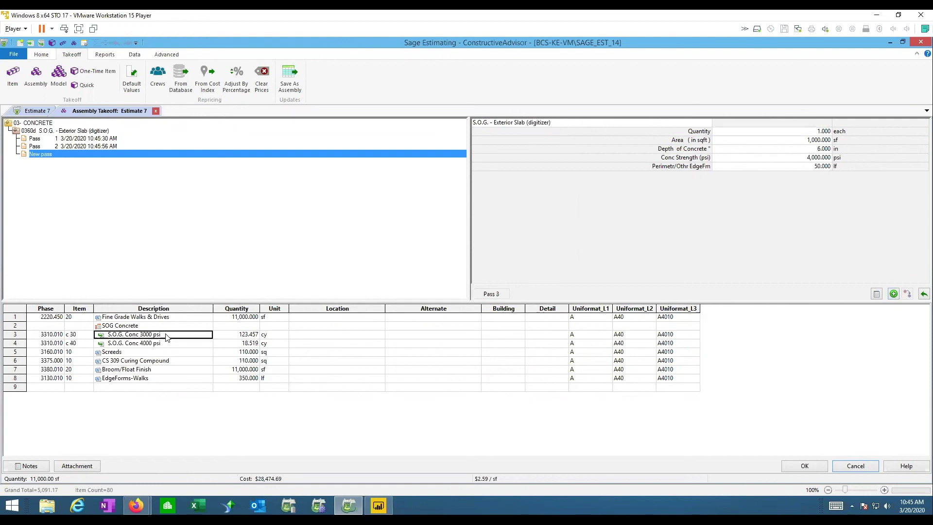
click(249, 335)
click(232, 344)
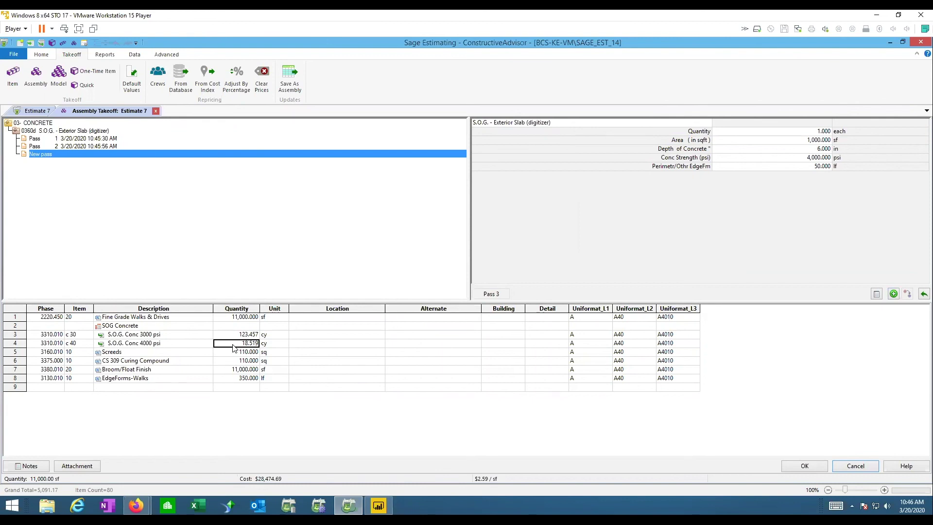
Accept the slab takeoff into the estimate, close the assembly takeoff, and check the newly added slab rows
click(803, 465)
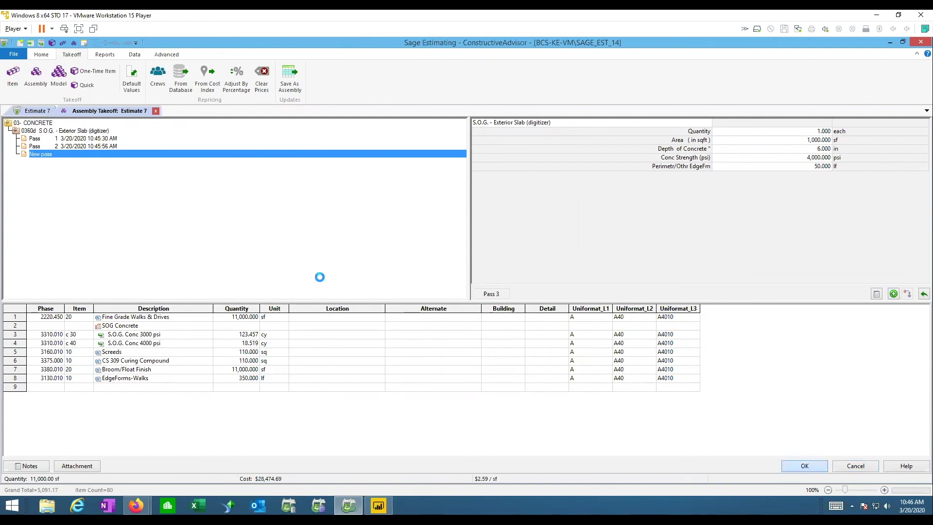
click(850, 466)
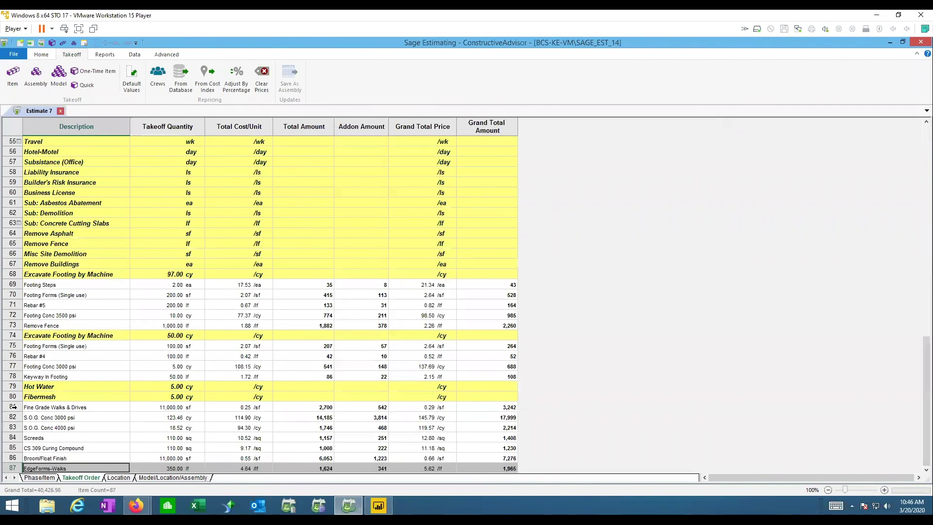
drag(15, 407, 39, 468)
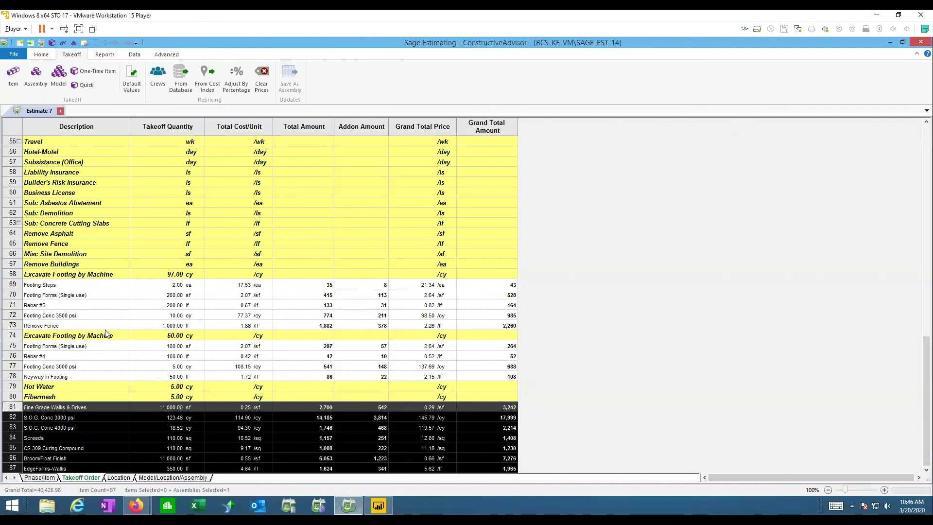
click(88, 421)
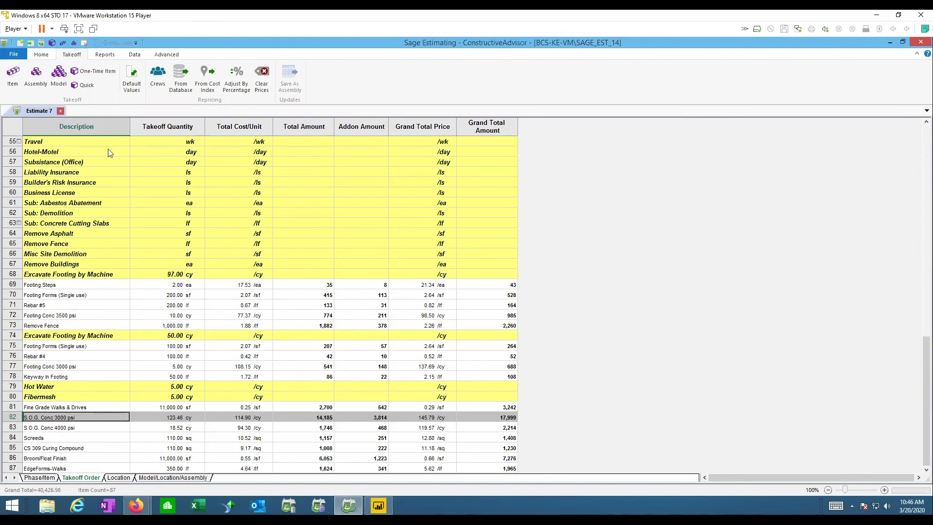
Add a new estimate spreadsheet sequence whose grouping hierarchy uses Assembly instead of Location
click(44, 56)
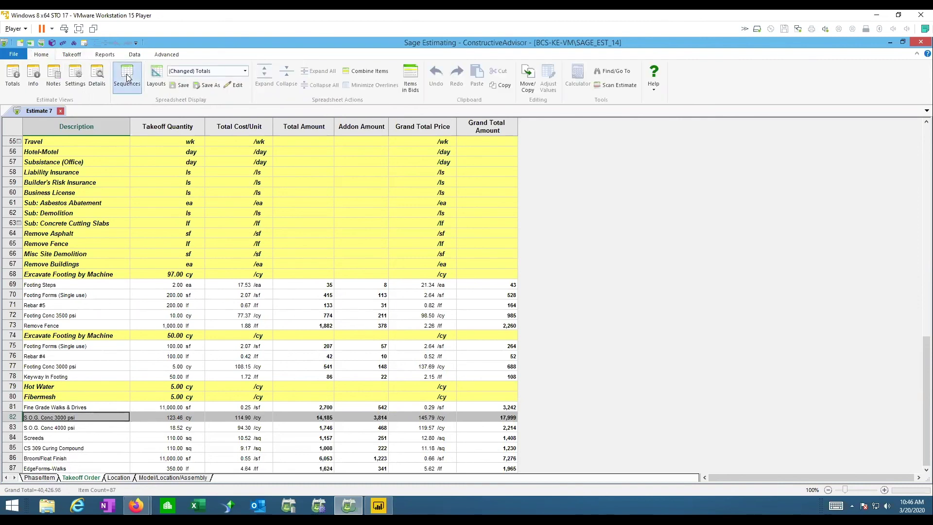
click(124, 78)
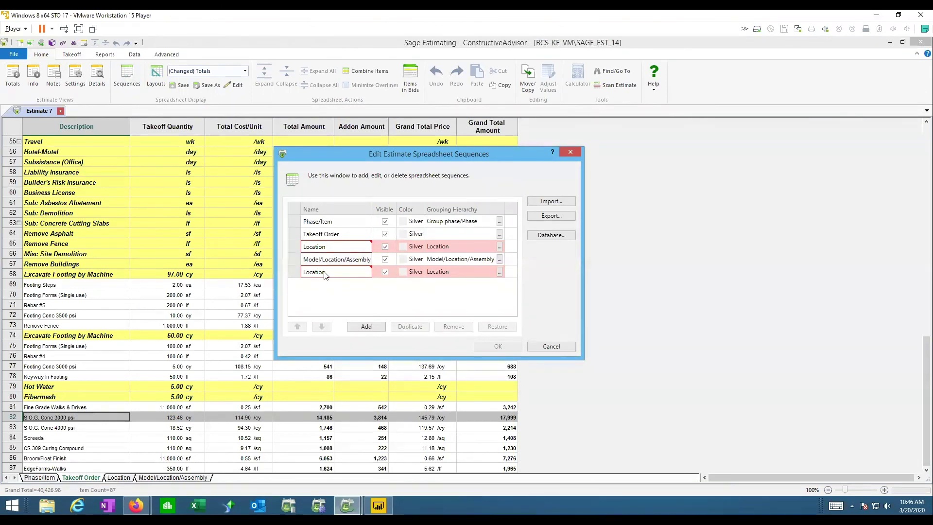
click(499, 272)
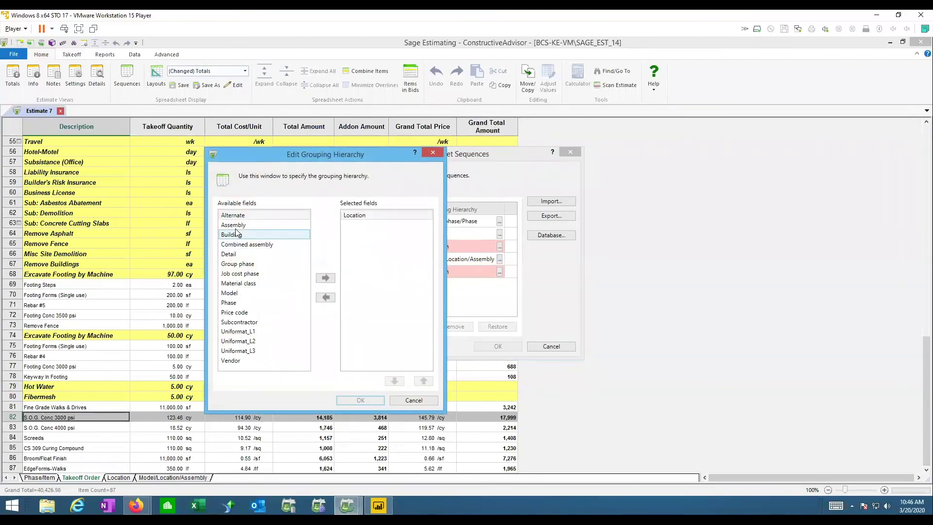
click(325, 296)
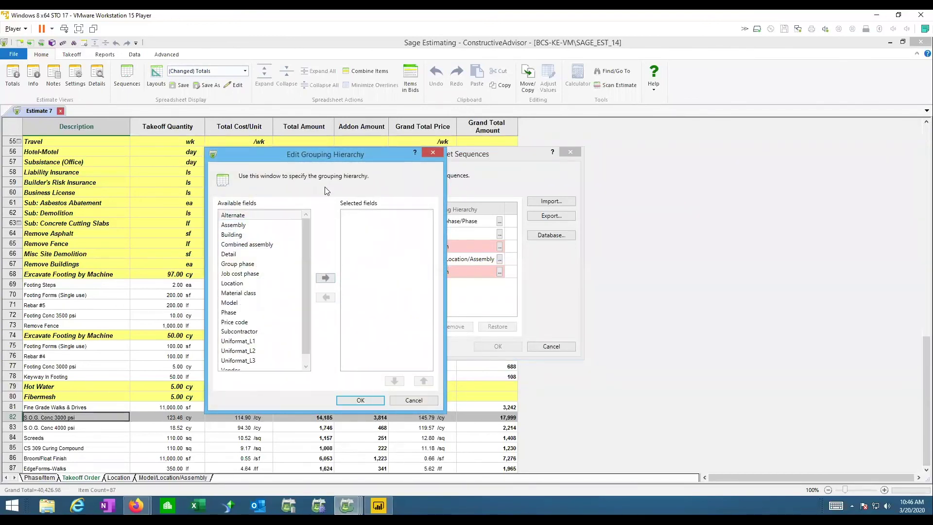
double_click(243, 226)
click(354, 400)
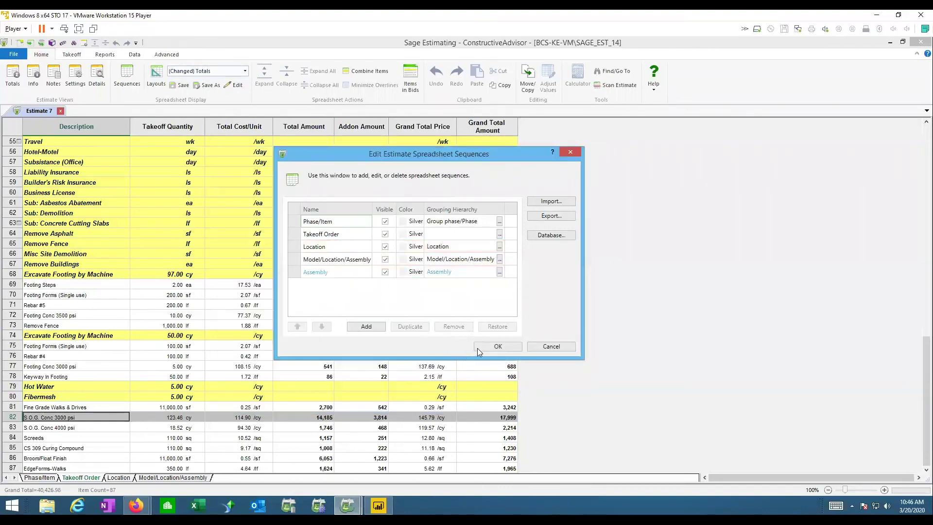
click(493, 346)
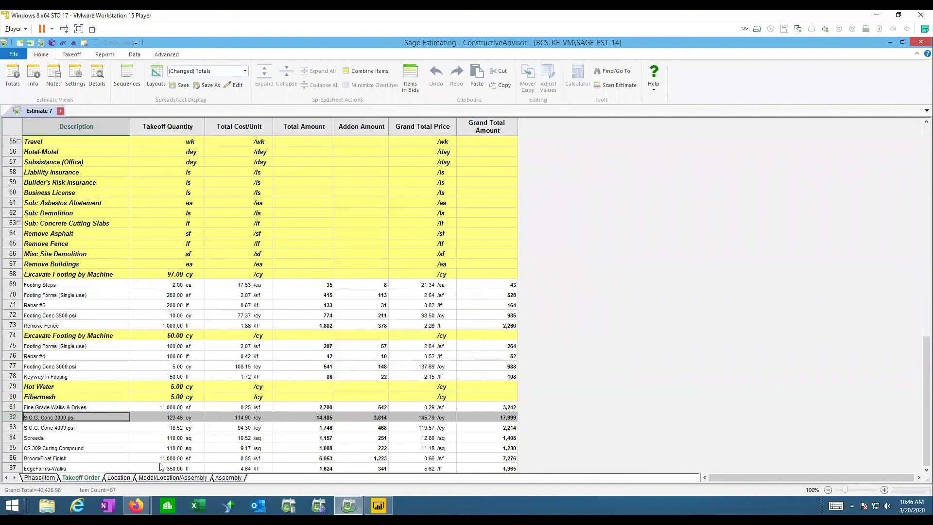
Display the estimate in the Assembly sequence, collapse the unassigned group, and look over the Footing, S.O.G. - Exterior Slab and Demo groups
click(232, 478)
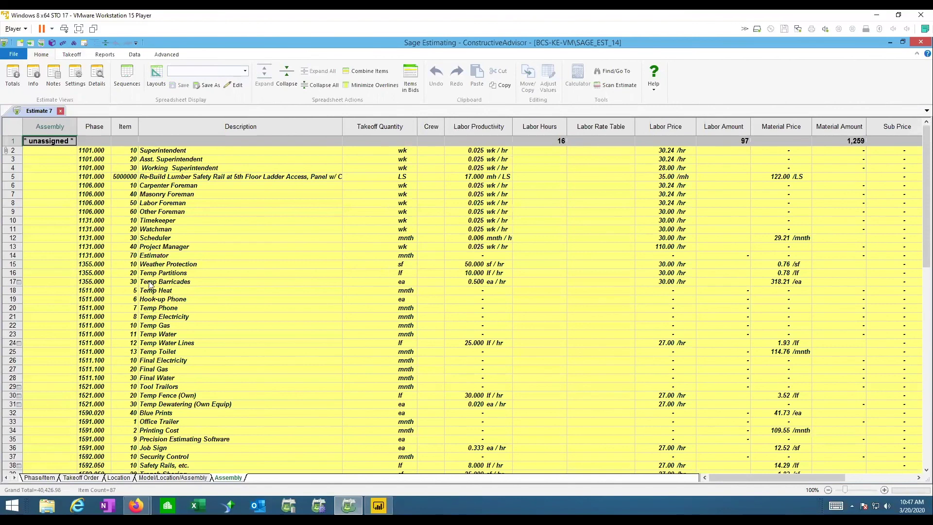
double_click(42, 146)
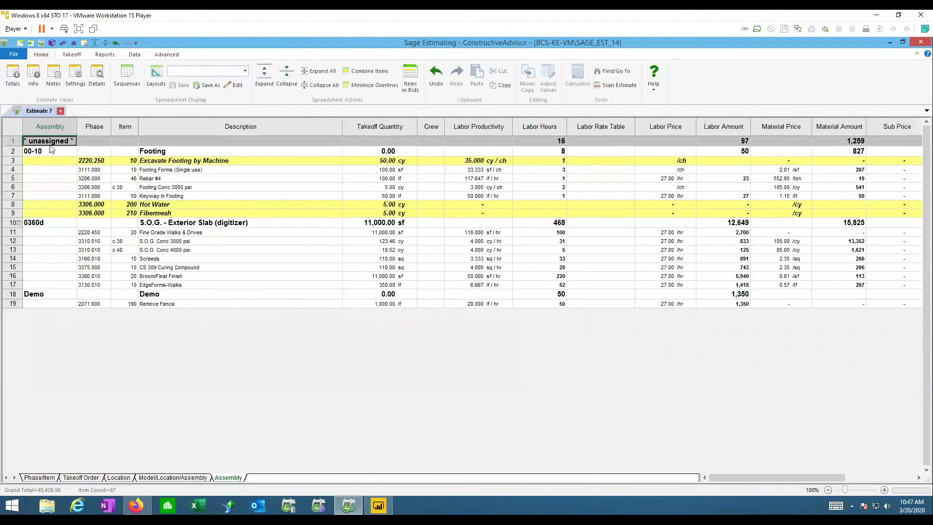
click(149, 153)
click(149, 224)
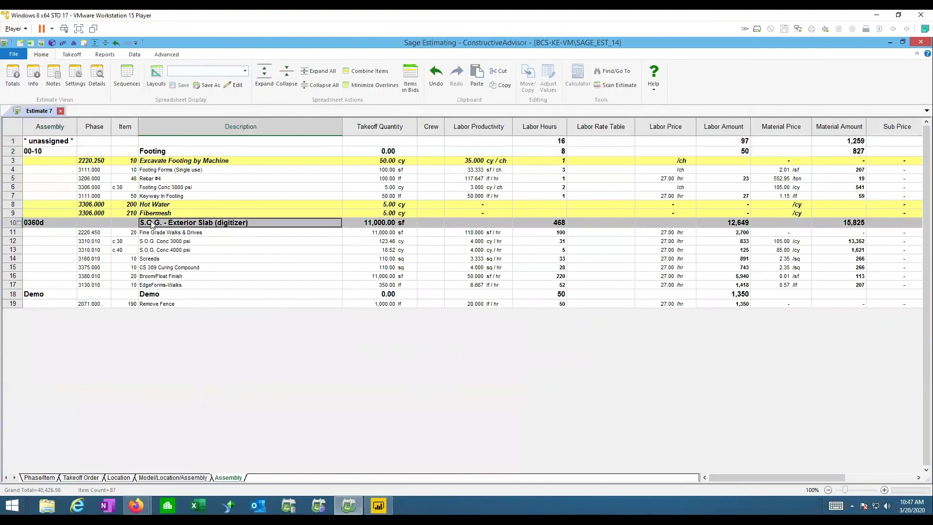
click(149, 296)
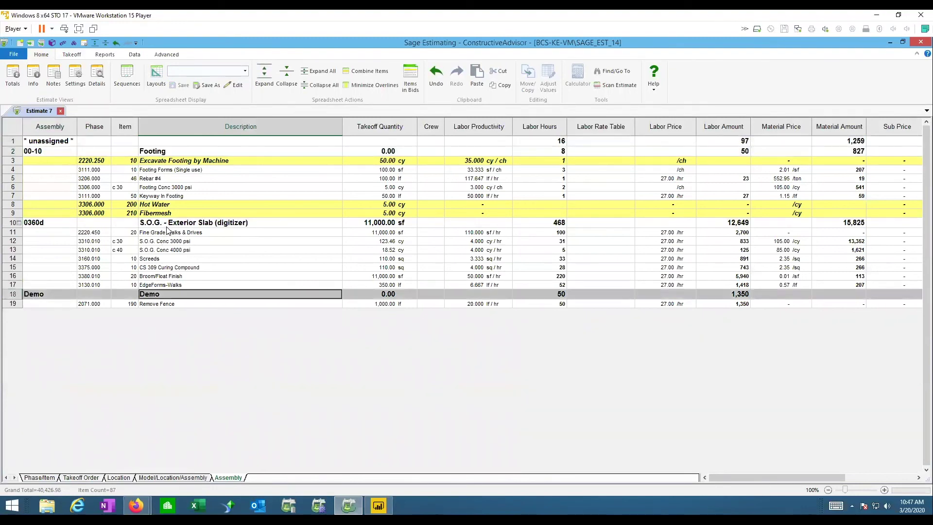
Open the S.O.G. - Exterior Slab (digitizer) assembly for review from its group row in the estimate
click(167, 226)
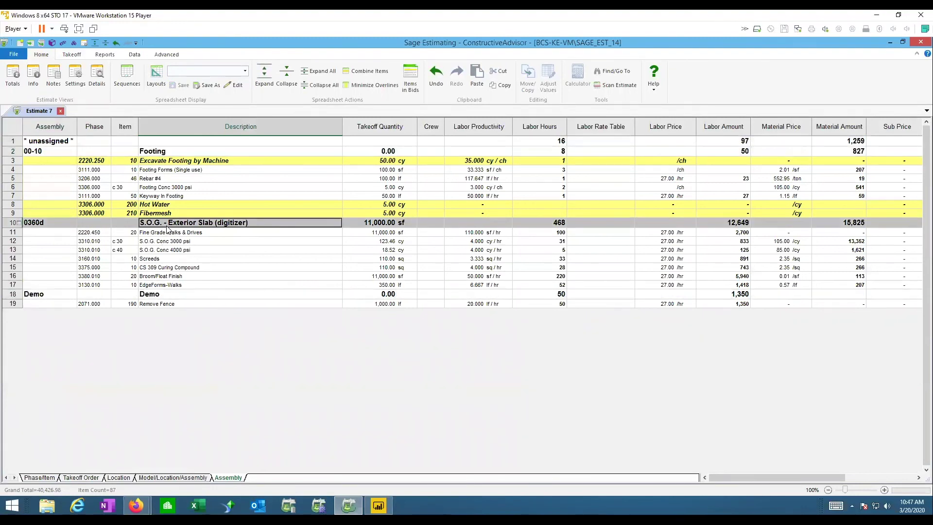
right_click(167, 227)
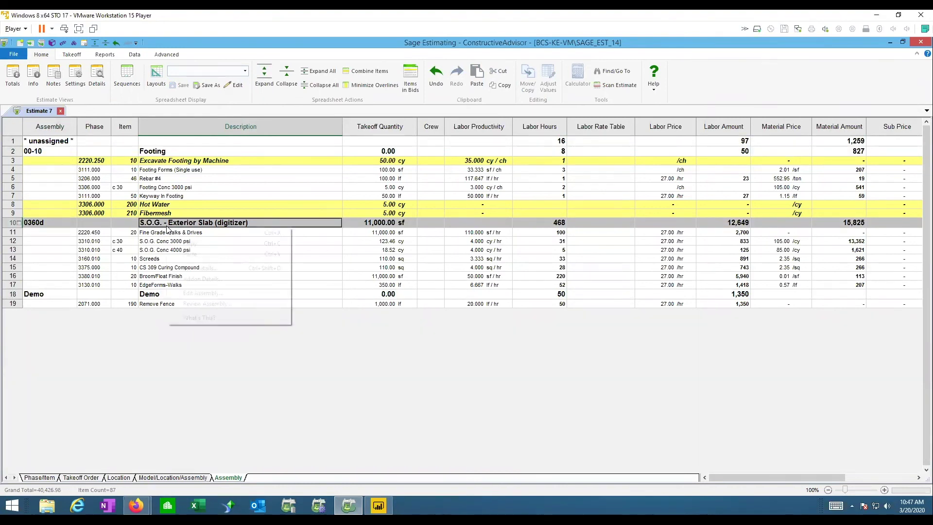
click(218, 304)
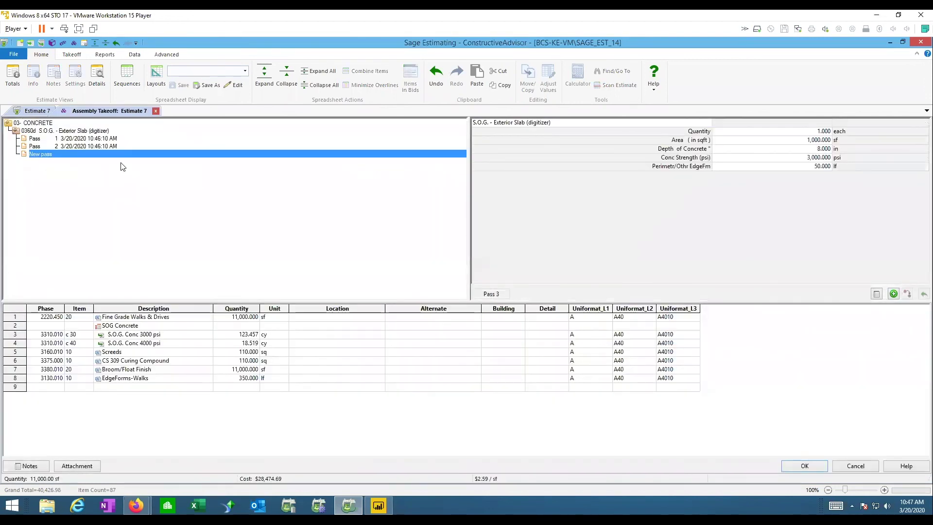
Compare the area and depth of concrete entered in pass 1 and pass 2 of the exterior slab
click(73, 140)
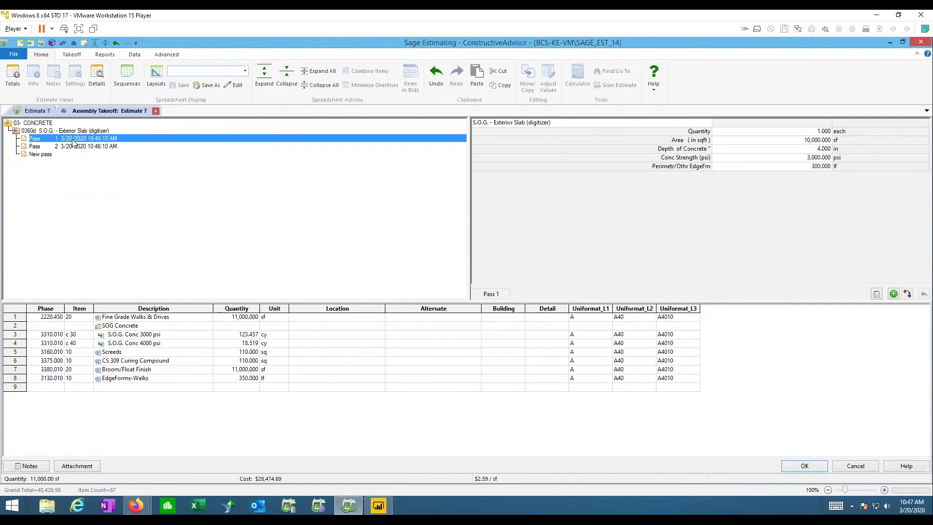
click(801, 142)
click(800, 150)
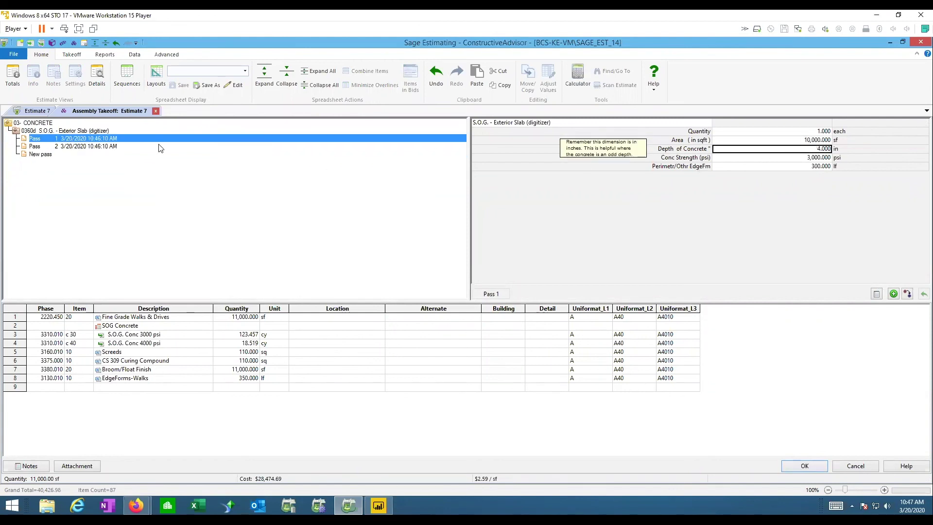
click(81, 147)
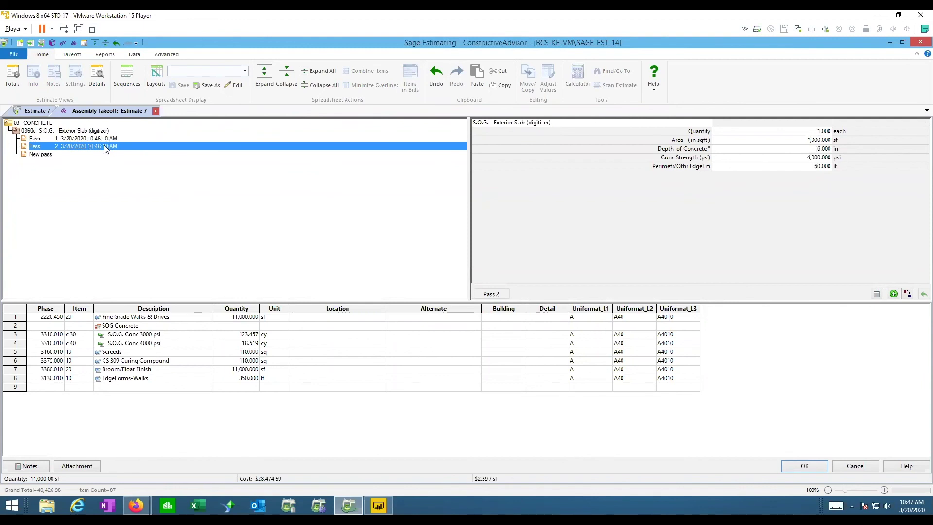
click(787, 141)
click(787, 149)
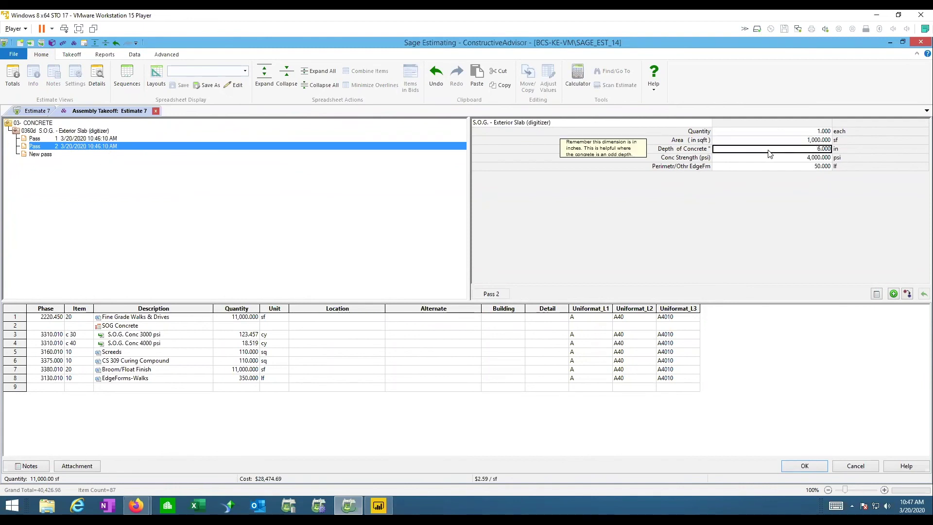
click(102, 139)
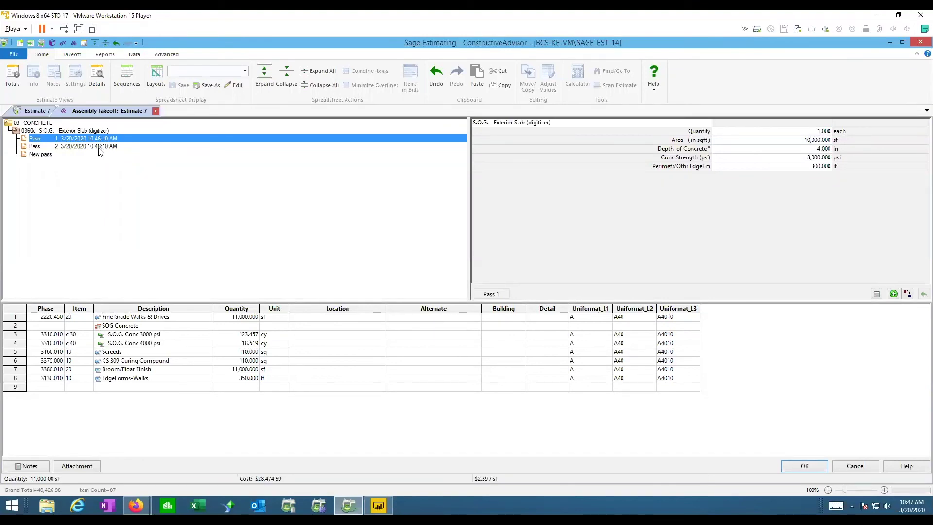
Replace pass 2 of the exterior slab with a revised pass using an 8 in depth of concrete
click(99, 147)
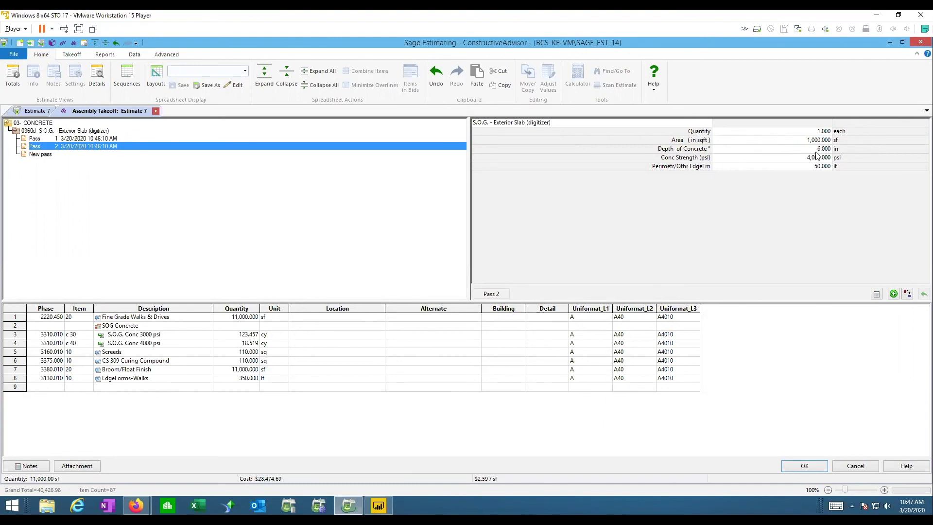
click(797, 149)
text(8)
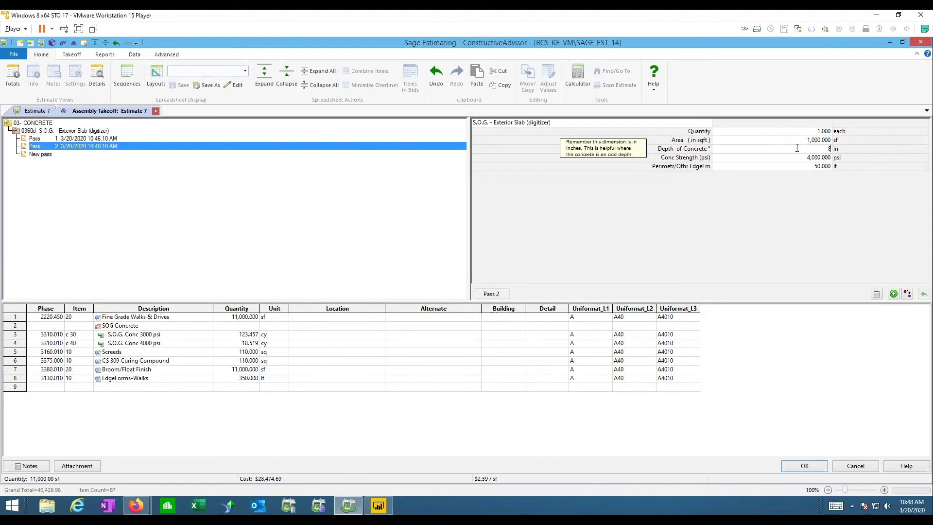
click(907, 294)
click(906, 294)
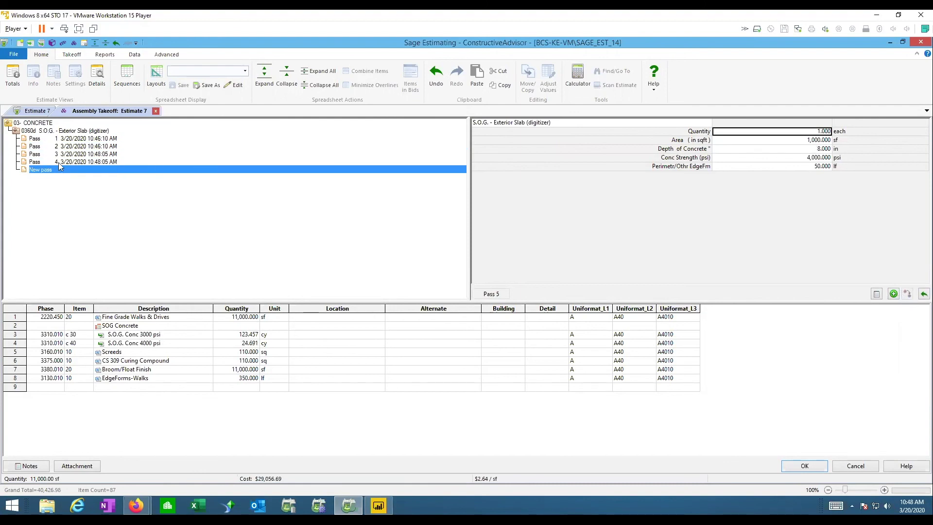
Compare the original pass 2, the reversing pass 3 and the replacement pass 4 of the exterior slab
click(69, 147)
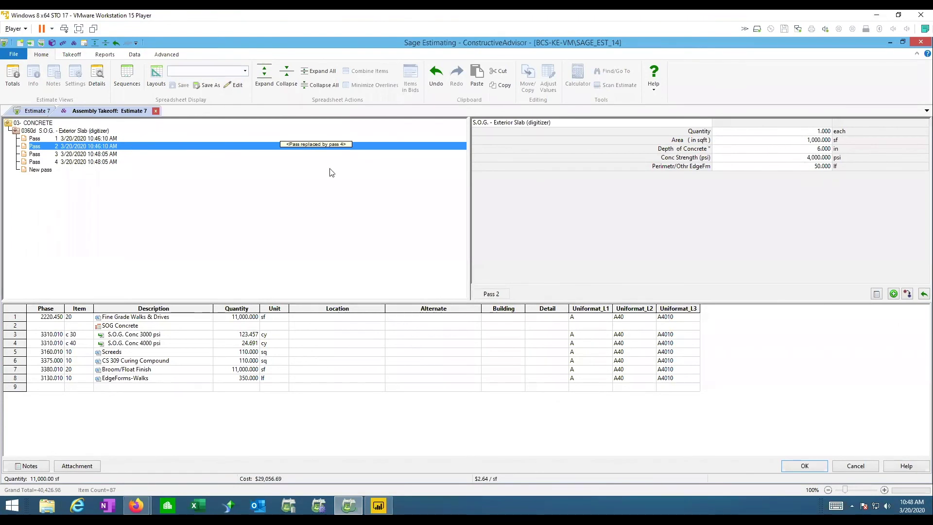
click(98, 154)
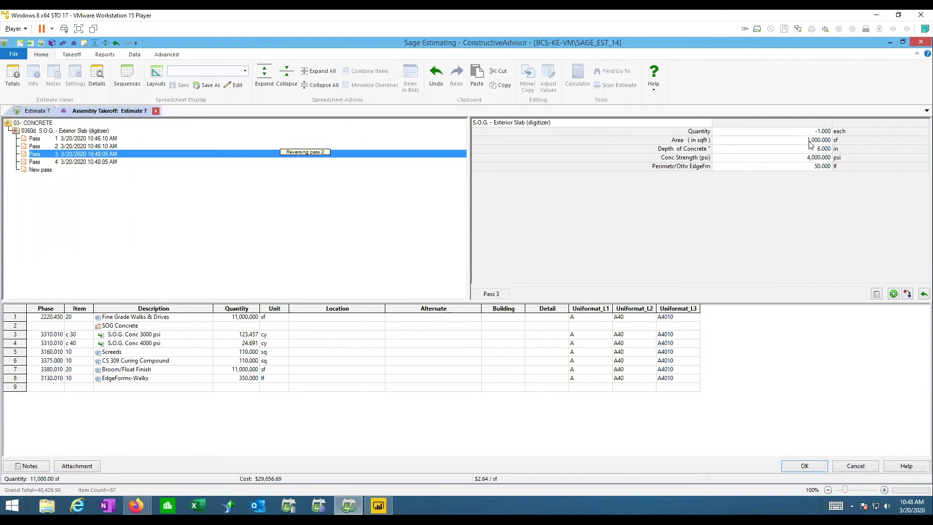
click(74, 164)
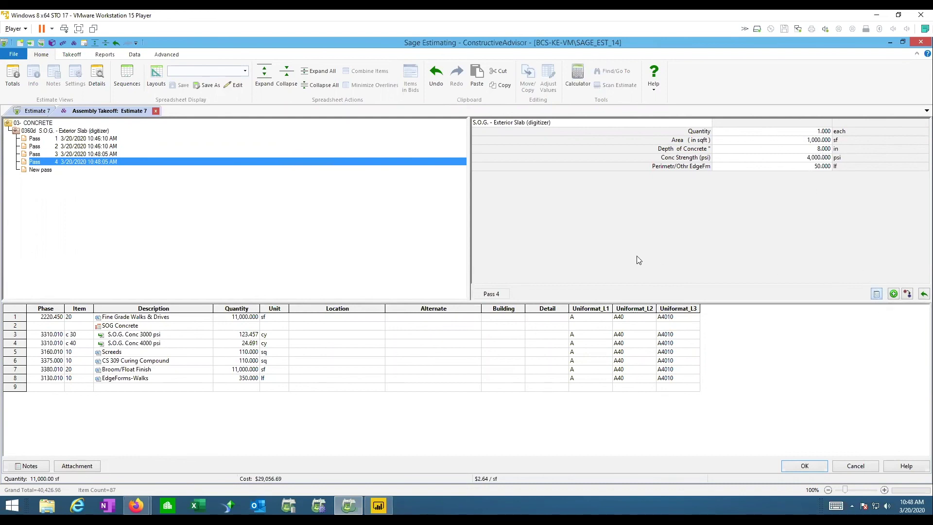
Add "Addenda 1 change Slab depth from 6 to 8 inches" to the pass 4 note, and save the revised slab takeoff to the estimate
key(ctrl+p)
key(Return)
text(Addenda)
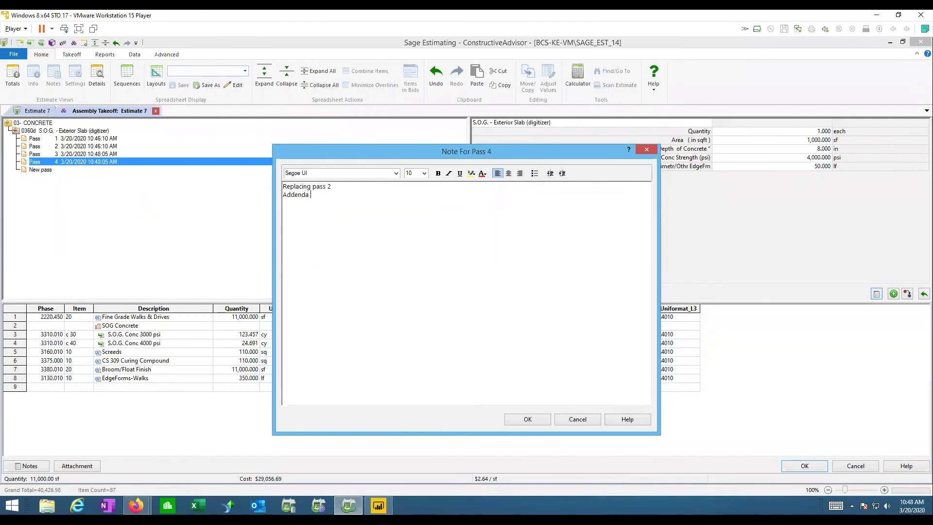
text( 1 change Sal)
key(BackSpace)
key(BackSpace)
text(lab depth from 6 to 8 inches)
click(534, 421)
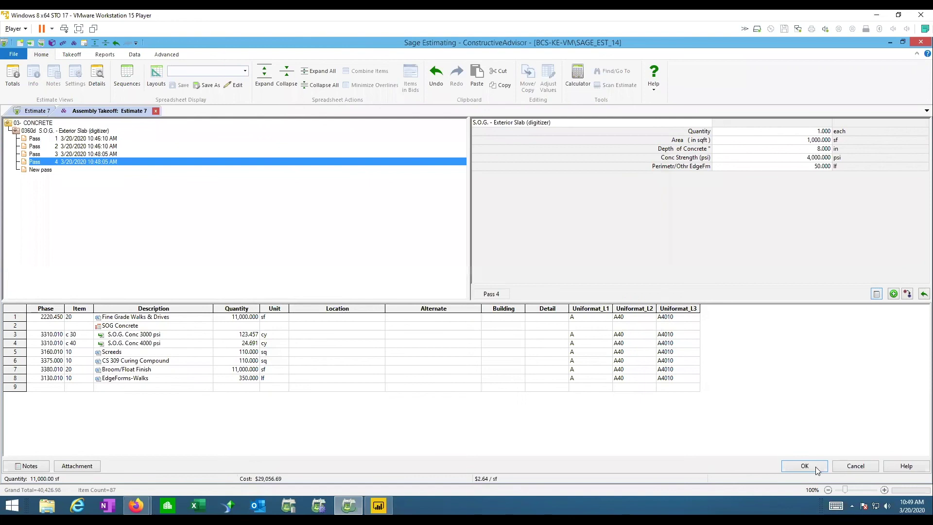
click(794, 466)
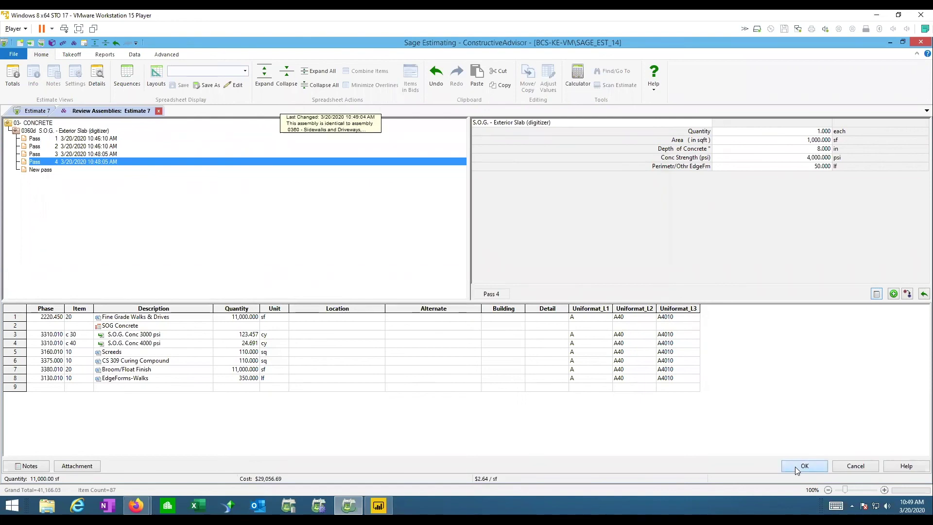
click(850, 466)
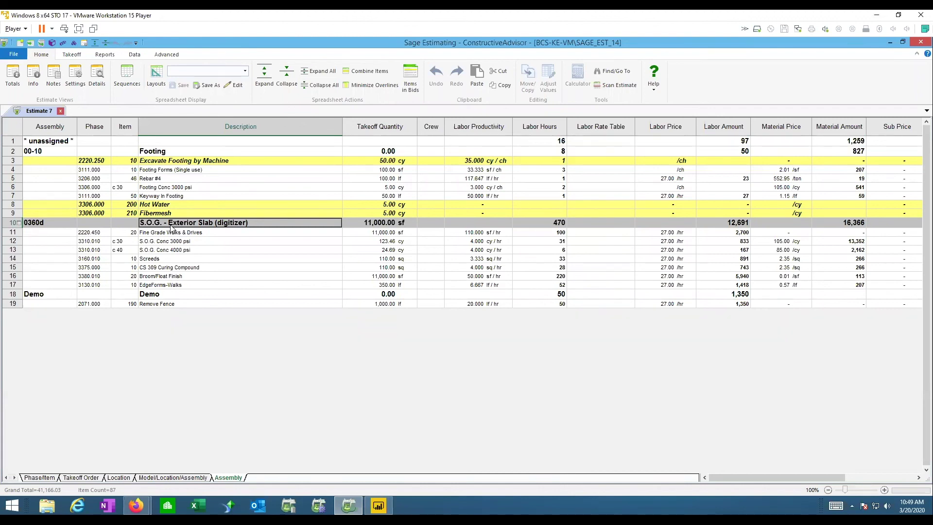
Reopen the S.O.G. - Exterior Slab (digitizer) assembly for review, look through passes 1 to 4 with their notes, and close the review
right_click(171, 227)
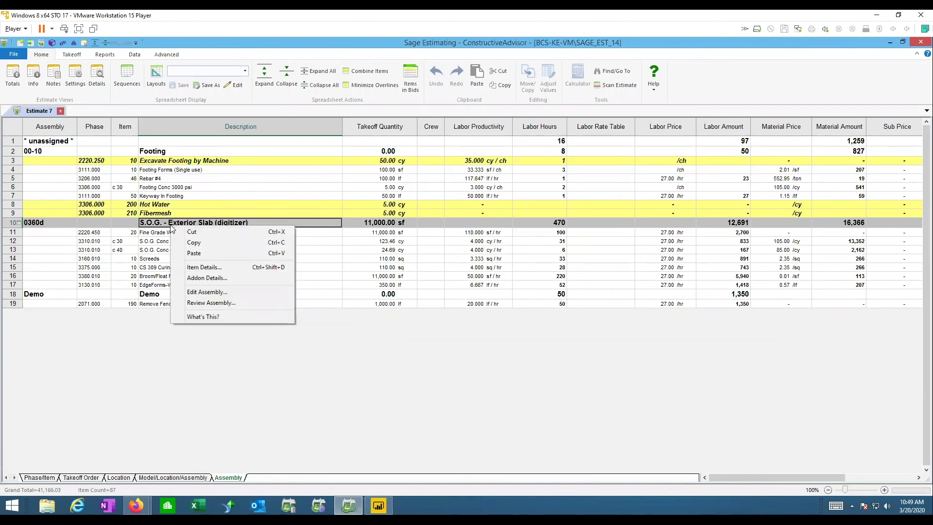
click(197, 302)
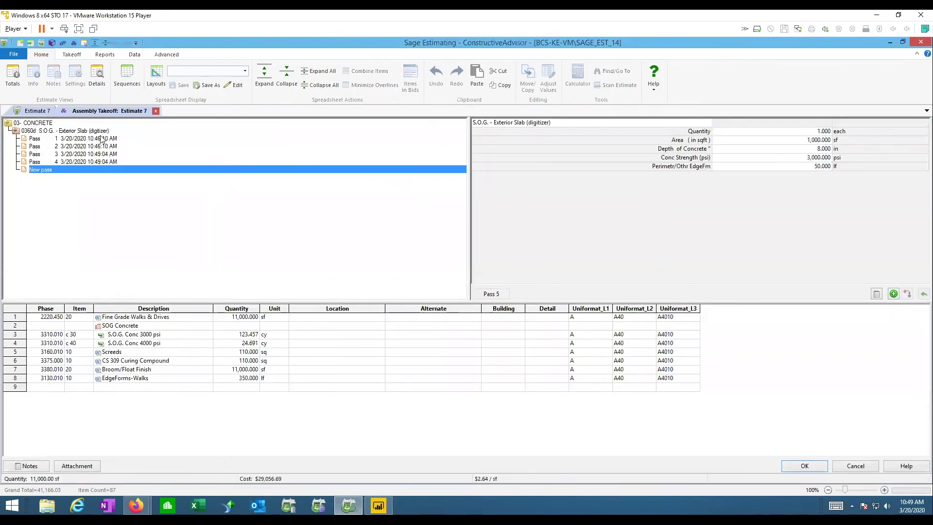
click(99, 139)
click(100, 149)
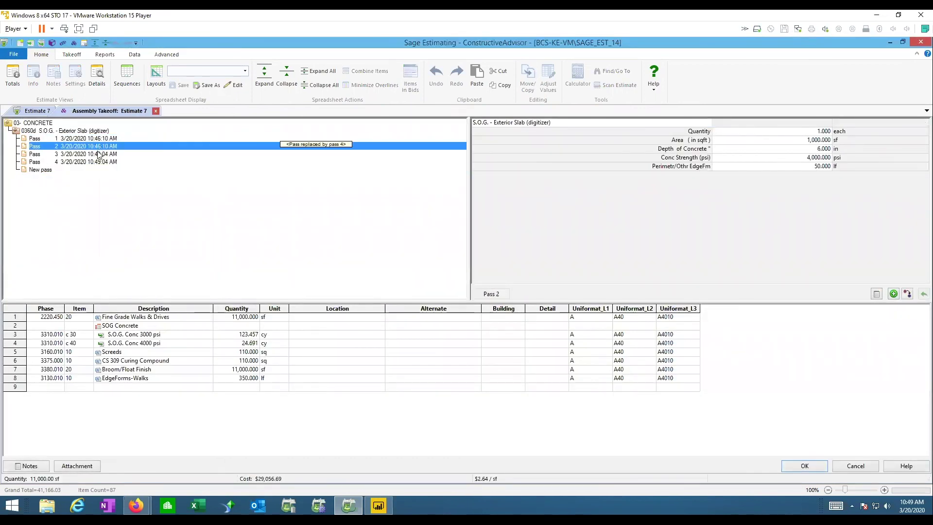
click(100, 154)
click(100, 162)
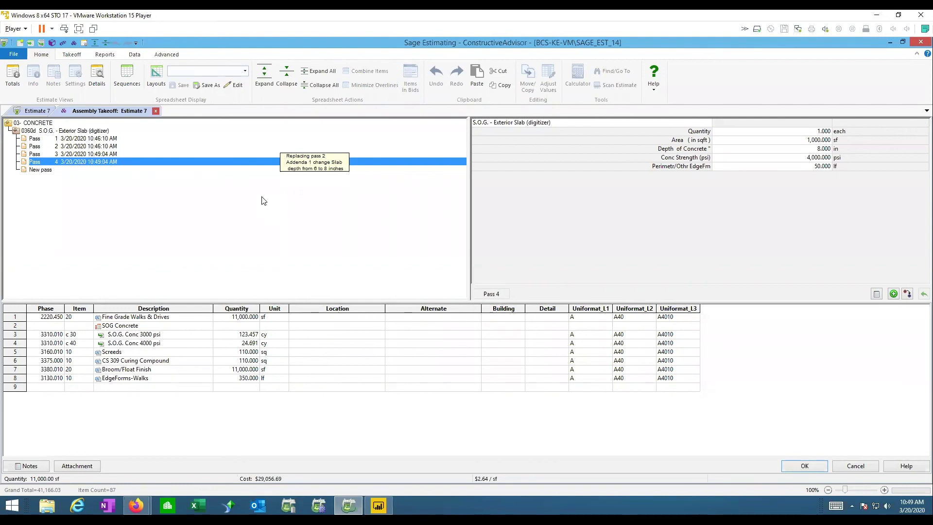
click(796, 466)
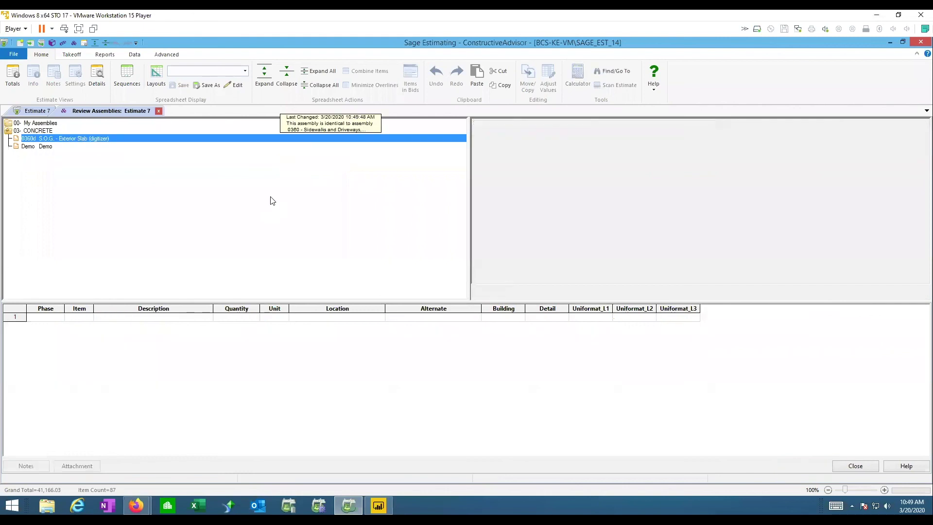
click(159, 111)
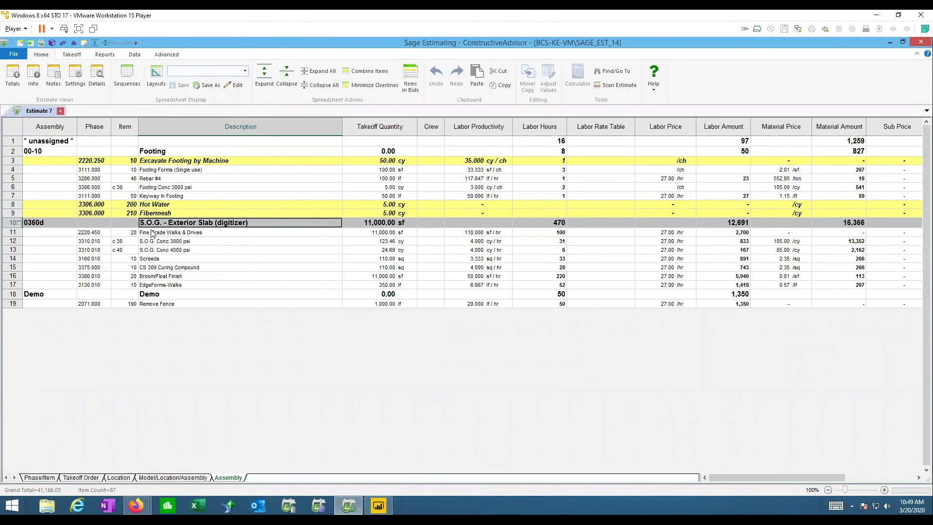
Start an assembly takeoff of 0301b Foundation - Spread Foot No Rebar Moderate from the 03 Concrete group
click(71, 55)
click(37, 73)
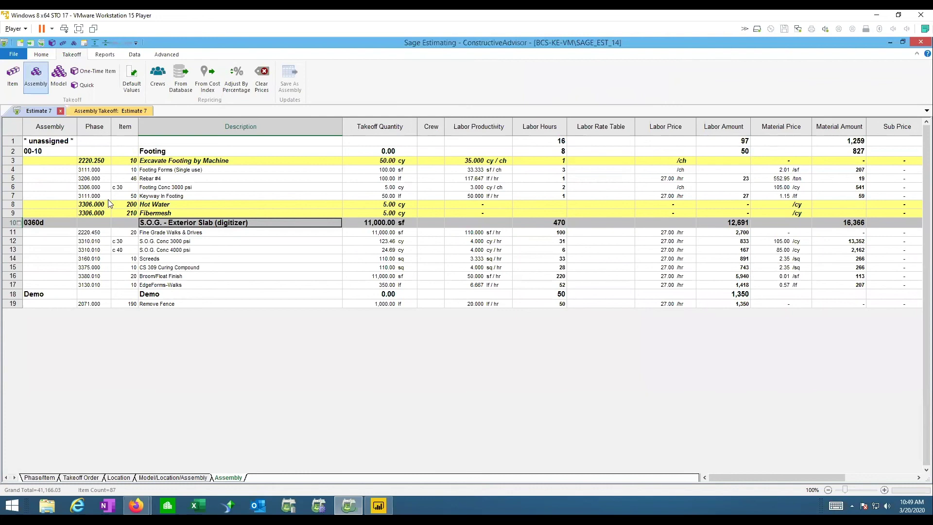
double_click(46, 162)
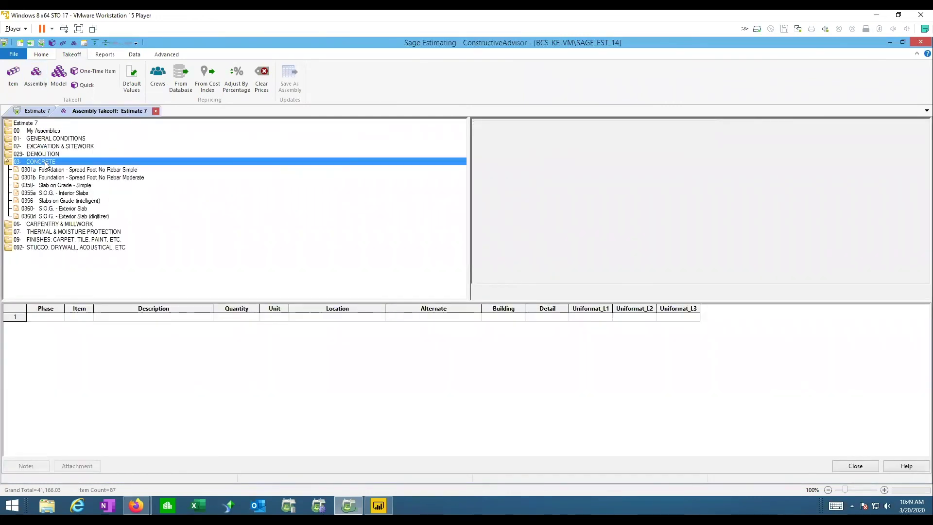
click(122, 178)
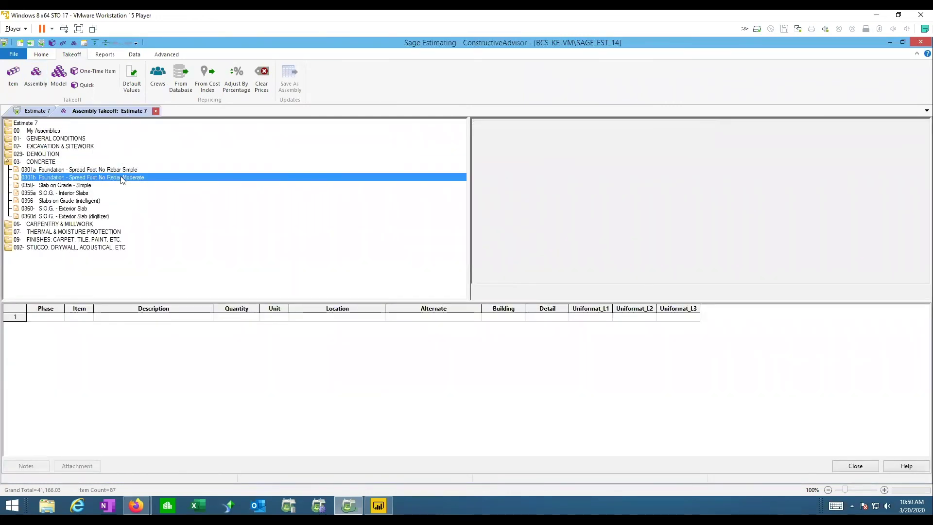
double_click(121, 177)
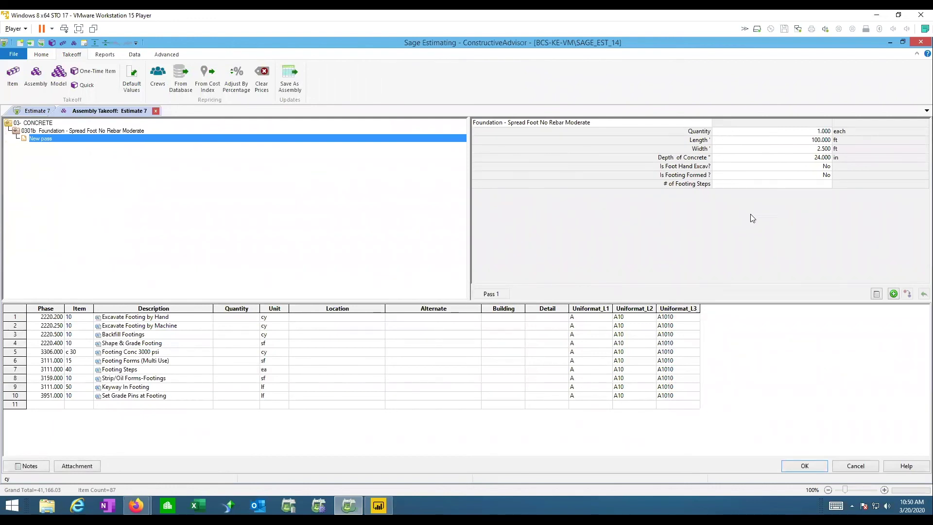
Attach the note "Sheet1 Ftg 1" to the new spread footing pass
click(876, 293)
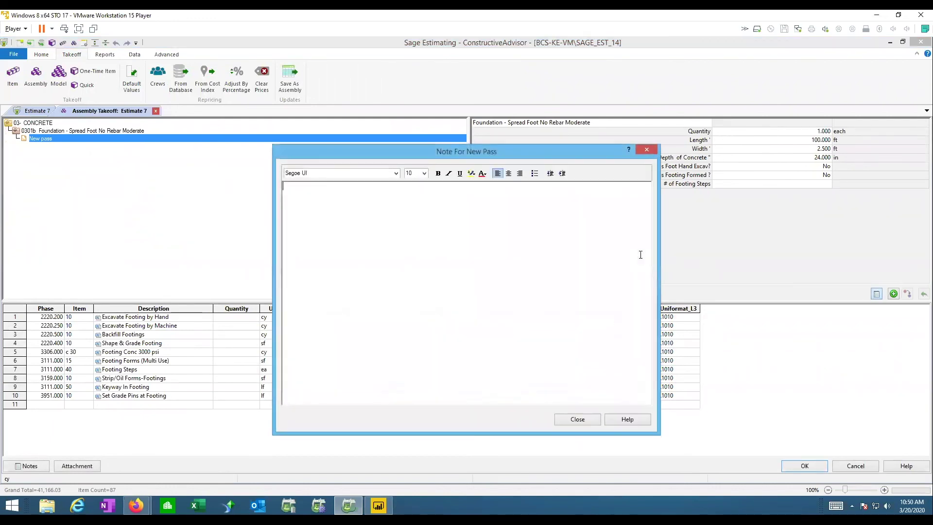
text(Sheet ()
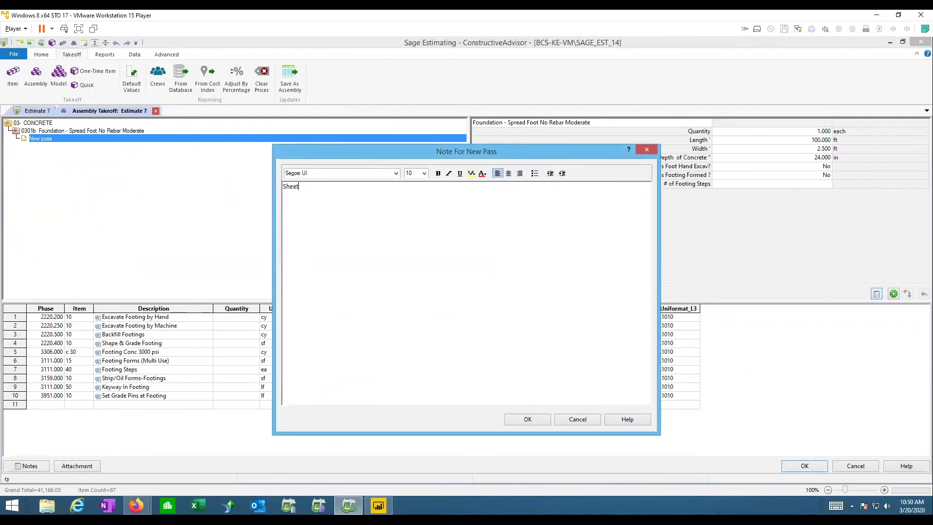
key(BackSpace)
key(BackSpace)
text(1 Detai)
drag(305, 188, 342, 189)
text(Ftg 1)
click(524, 414)
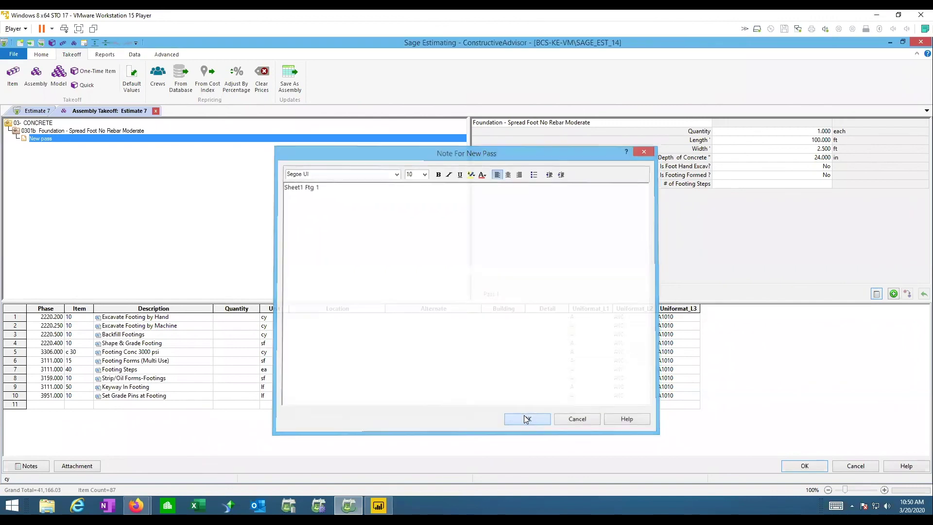
Generate the first footing pass with a 100 ft length, 12 in depth of concrete and Is Footing Formed set to Yes
click(779, 140)
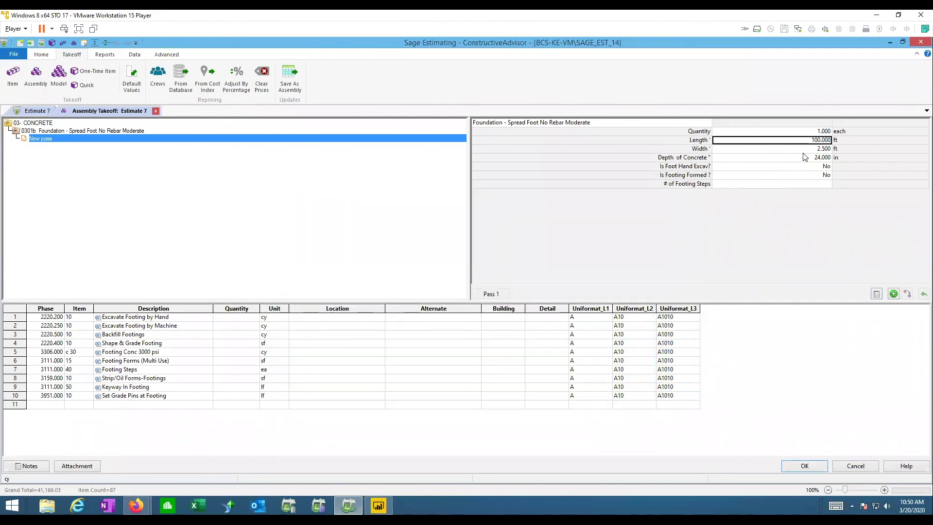
text(100)
key(Tab)
key(Tab)
text(12)
key(Tab)
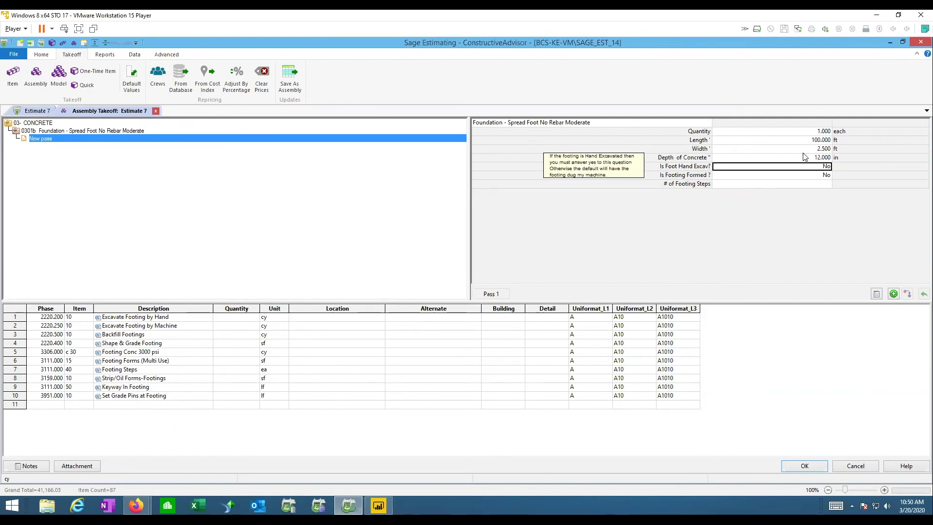
key(Tab)
text(y)
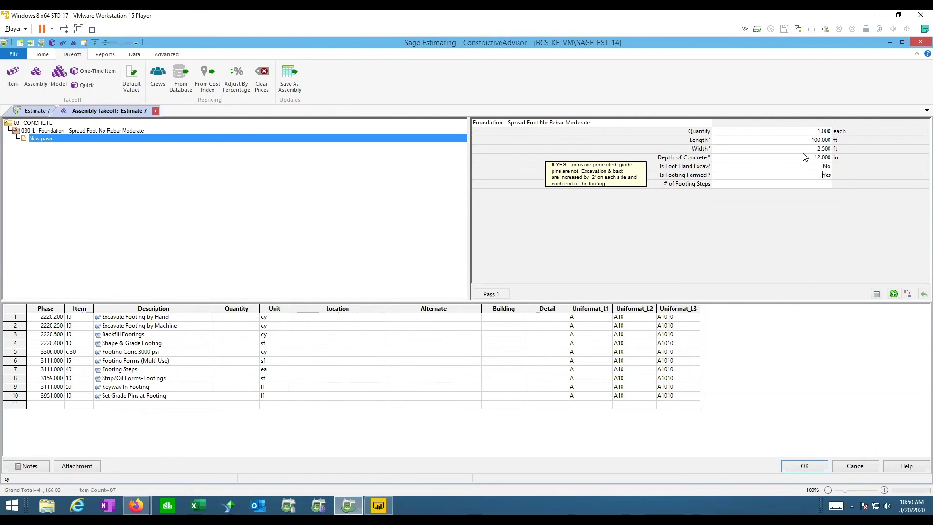
key(Tab)
key(Return)
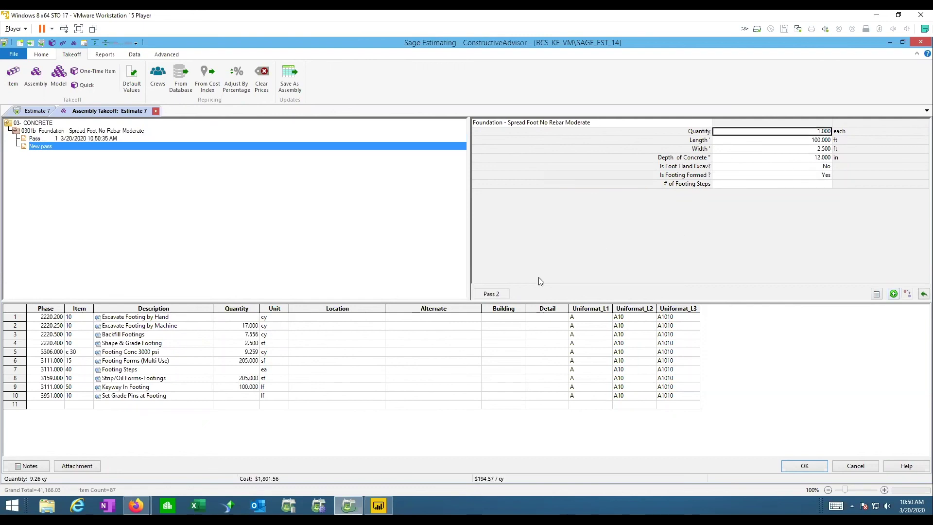
Attach the note "Sheet 1 Ftg 2" to the second spread footing pass
click(876, 293)
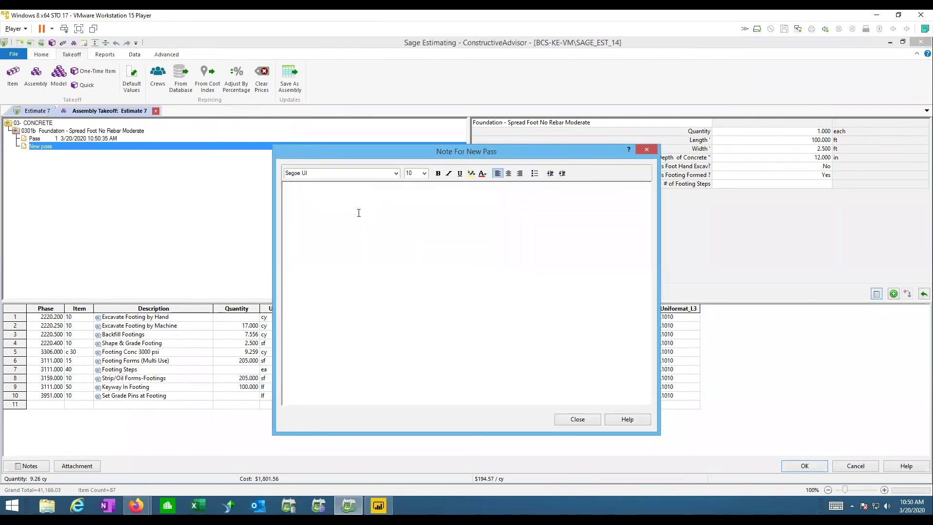
text(Sheet 1 Detail)
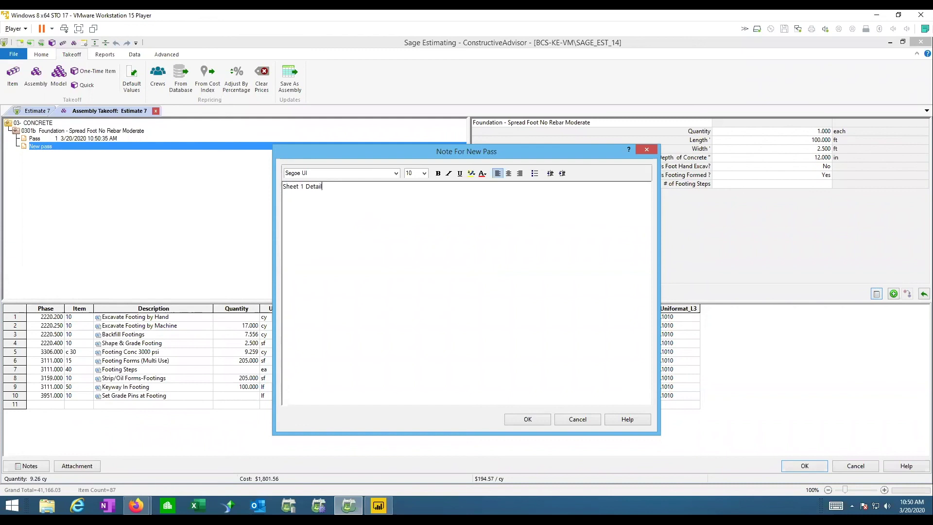
key(BackSpace)
key(BackSpace)
key(BackSpace)
key(BackSpace)
key(BackSpace)
key(BackSpace)
key(BackSpace)
text(Ftg 2)
click(520, 419)
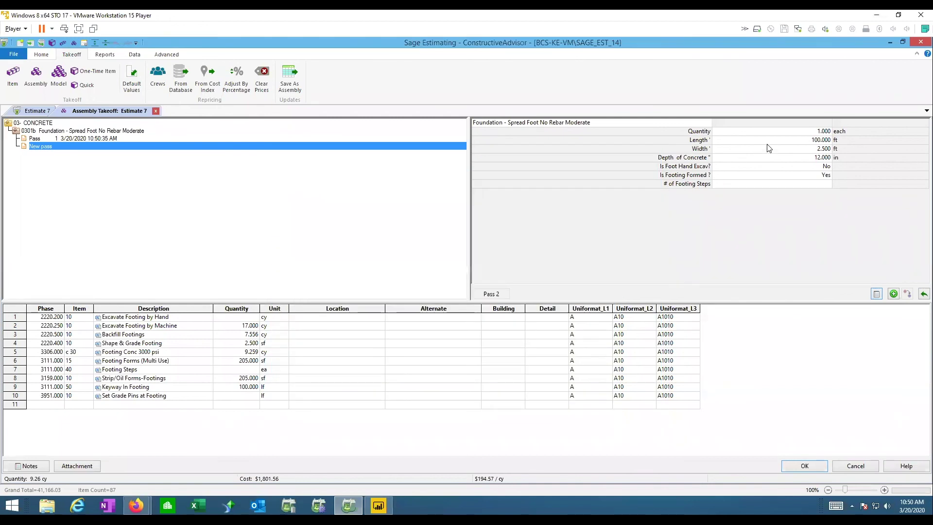
Generate the second footing pass with a 200 ft length, 3 ft width and 36 in depth of concrete
text(200)
key(Return)
text(3)
key(Return)
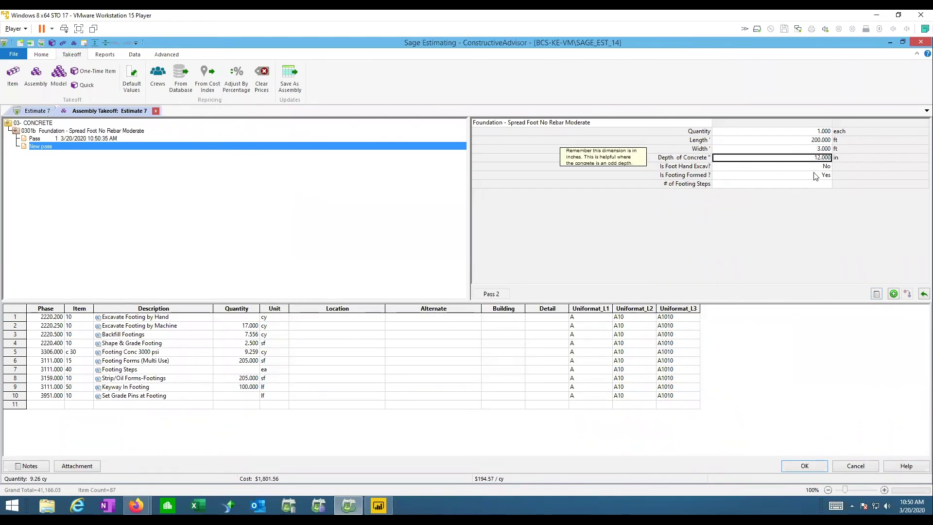
text(36)
key(Return)
key(Return)
key(Return)
key(Return)
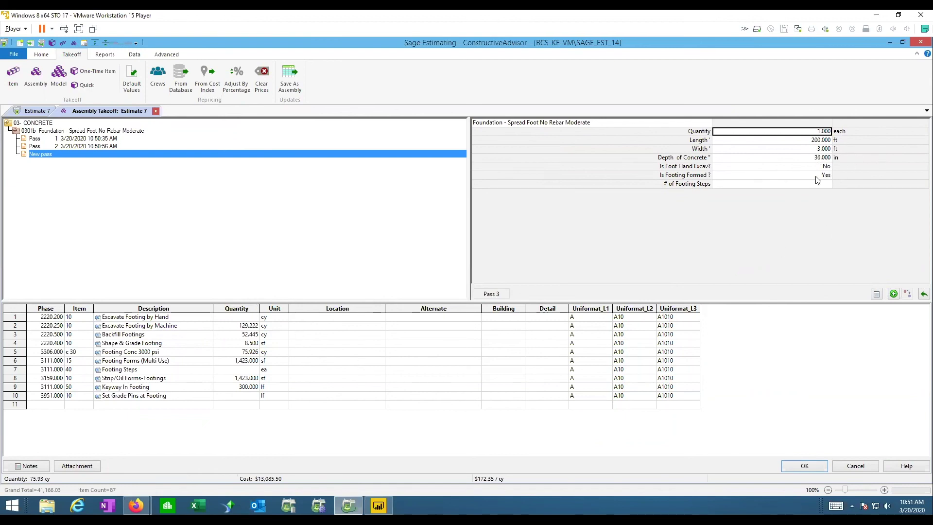
Undo the second footing pass and generate it again with Is Footing Formed set to No
click(922, 294)
click(808, 141)
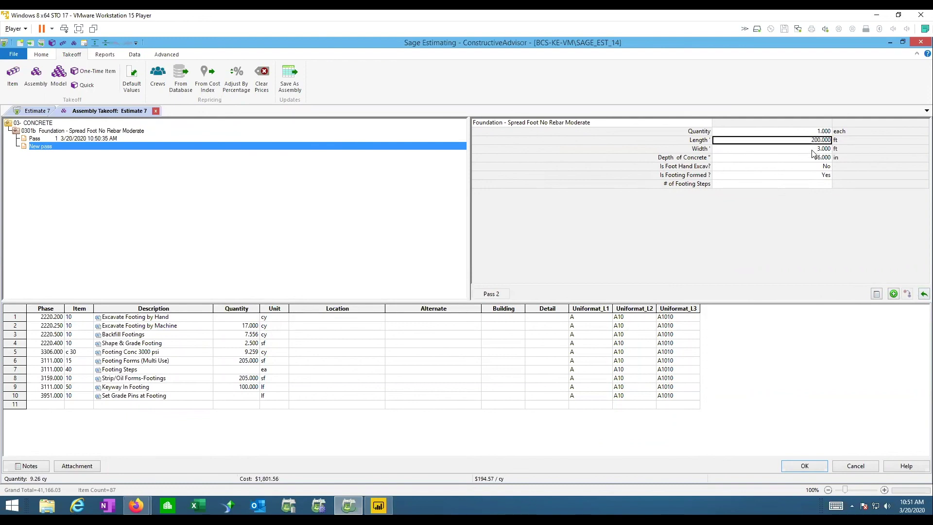
click(813, 178)
text(N)
key(Return)
key(Return)
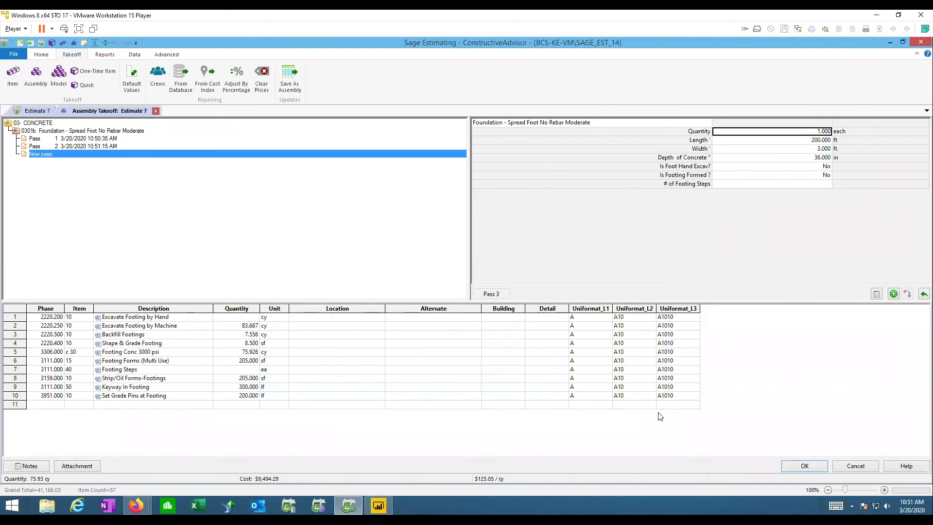
Add the note "Sheet 1 Ftg 2" to the regenerated Pass 2 of the spread footing assembly
click(99, 147)
click(876, 293)
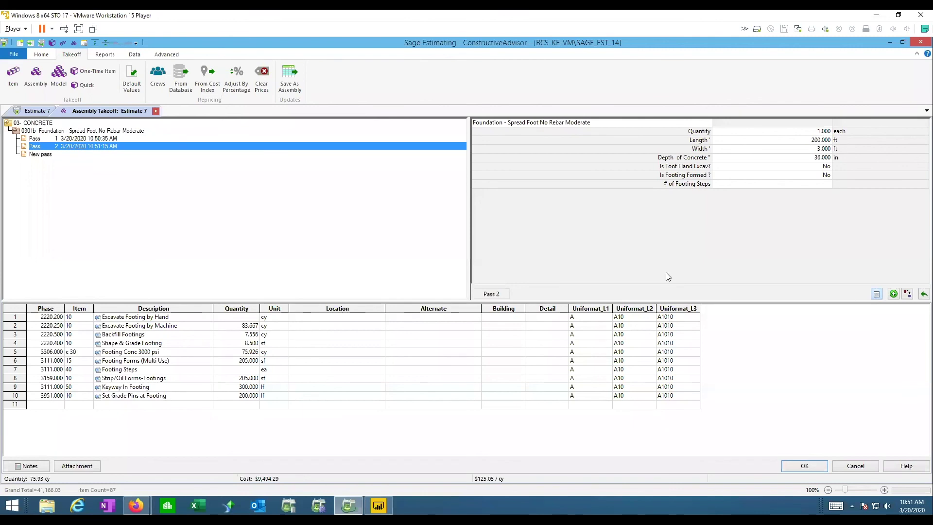
text(Sh)
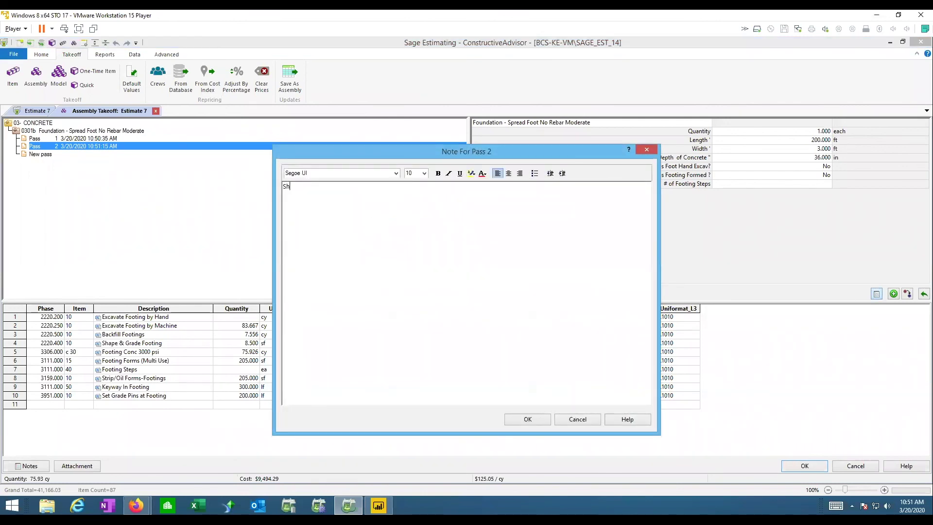
text(eet 1 Ftg 2)
click(537, 421)
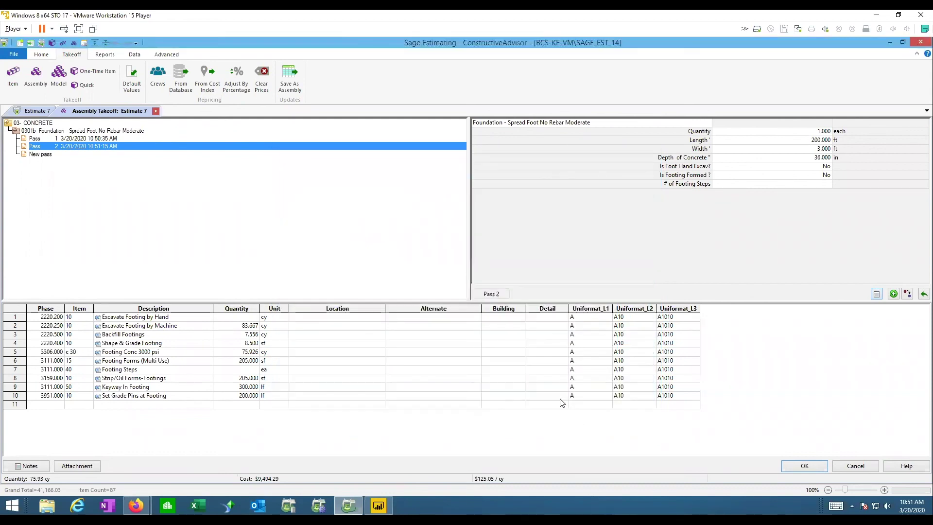
Check both spread footing passes and compare their notes, lengths and widths in the pass audit
click(108, 139)
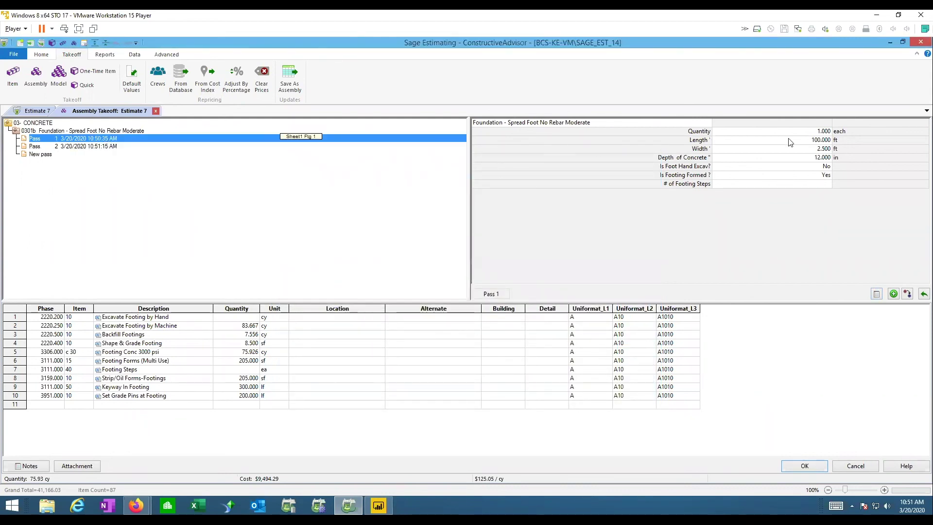
click(106, 147)
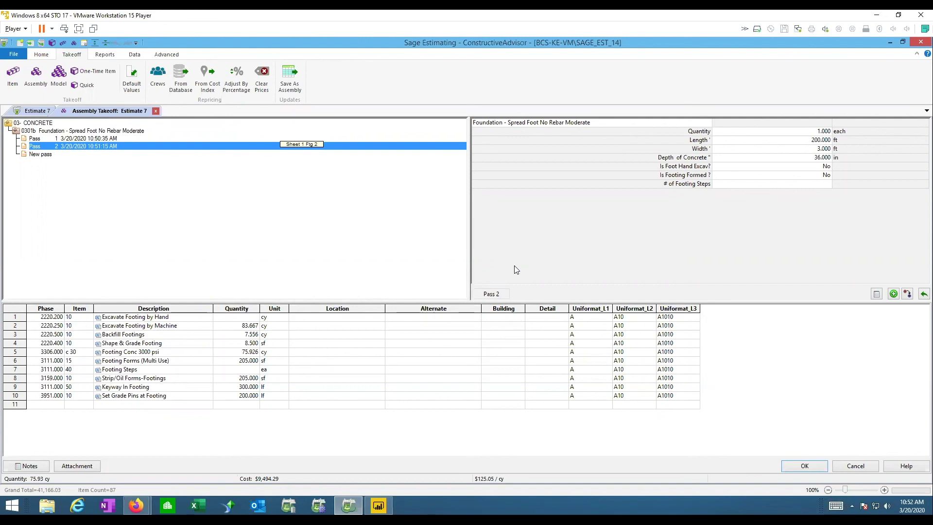
right_click(246, 183)
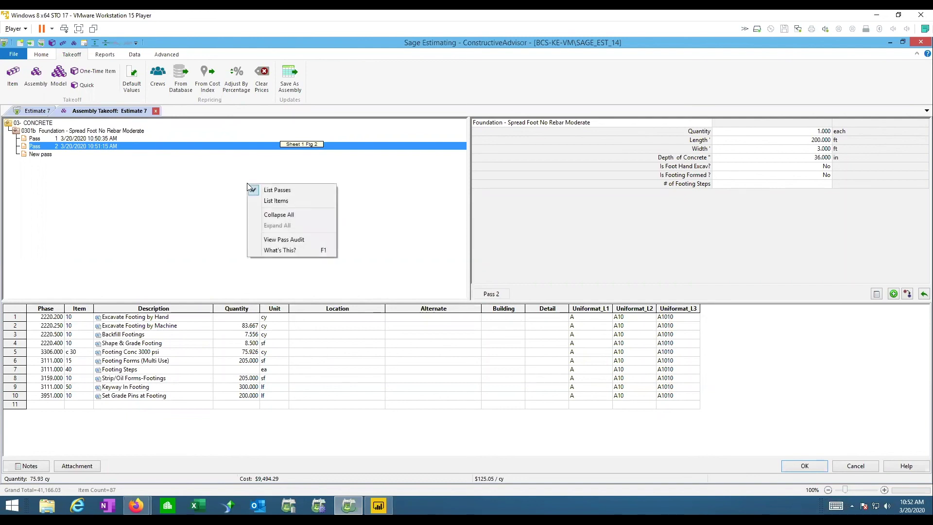
click(272, 240)
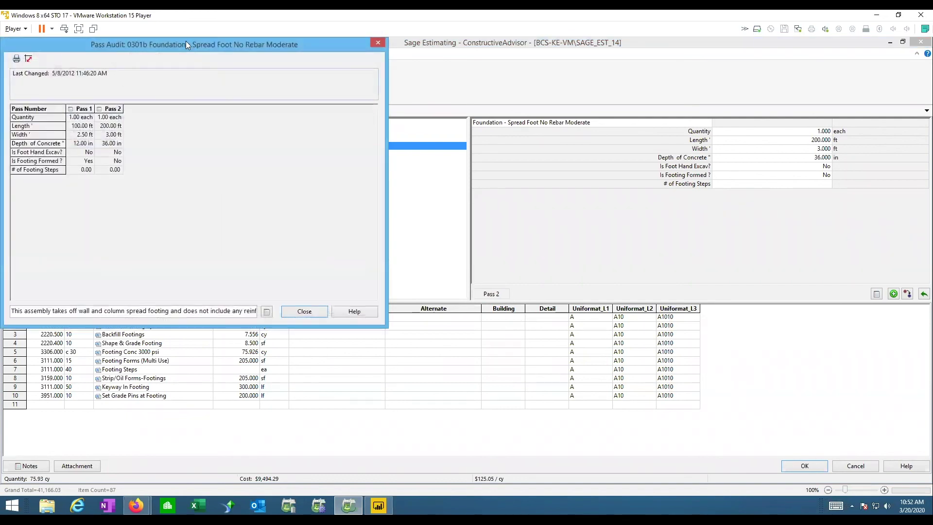
drag(90, 43, 316, 136)
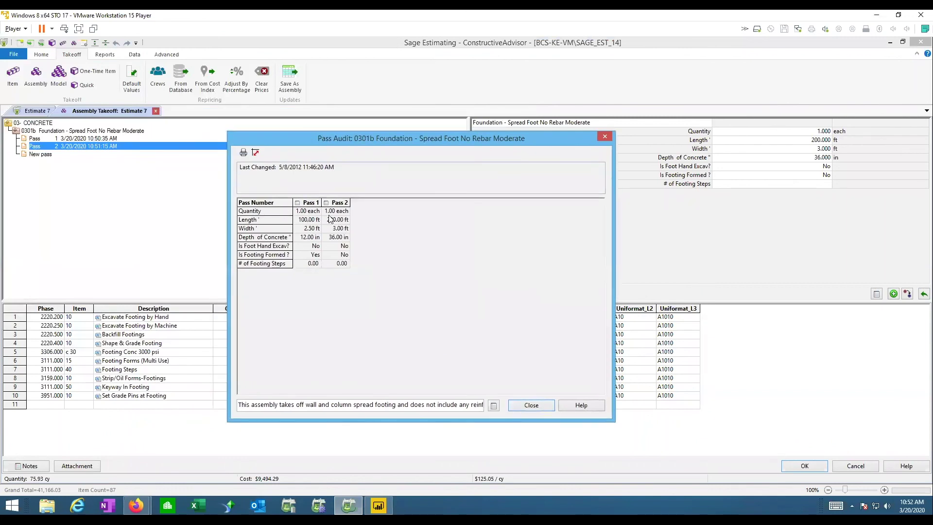
click(306, 202)
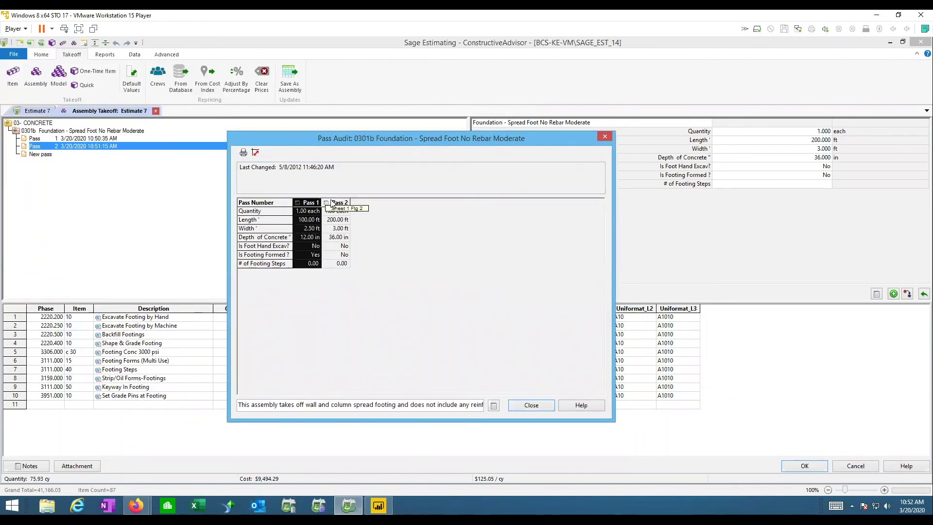
click(331, 203)
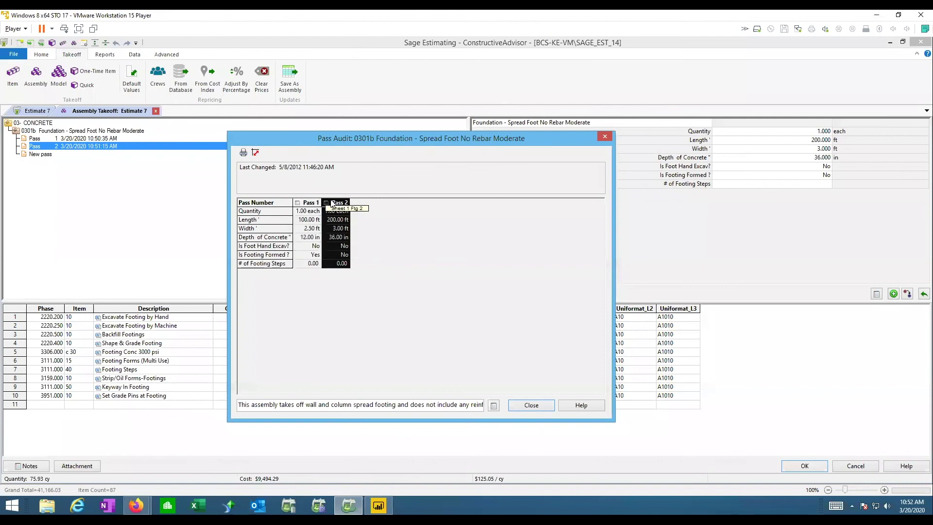
click(307, 220)
click(318, 228)
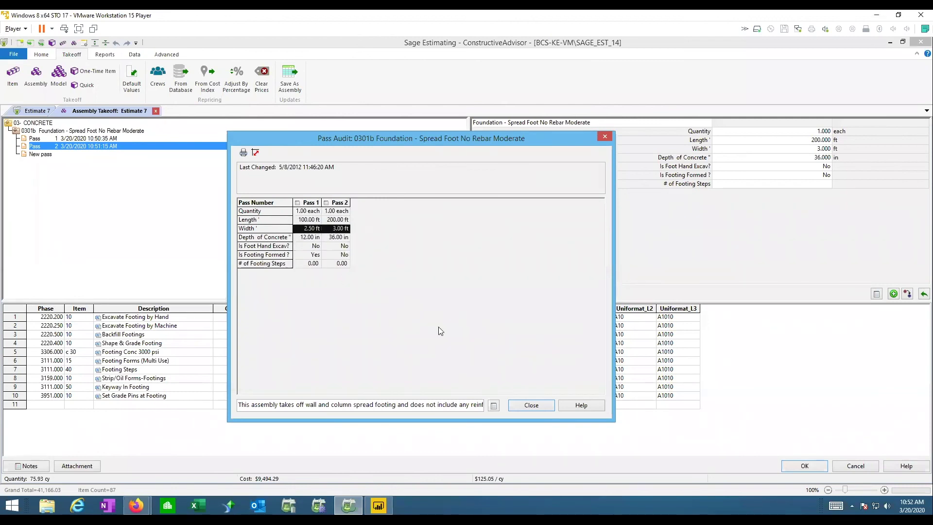
Close the pass audit and accept the spread footing takeoff into the estimate
click(537, 406)
click(802, 465)
click(854, 466)
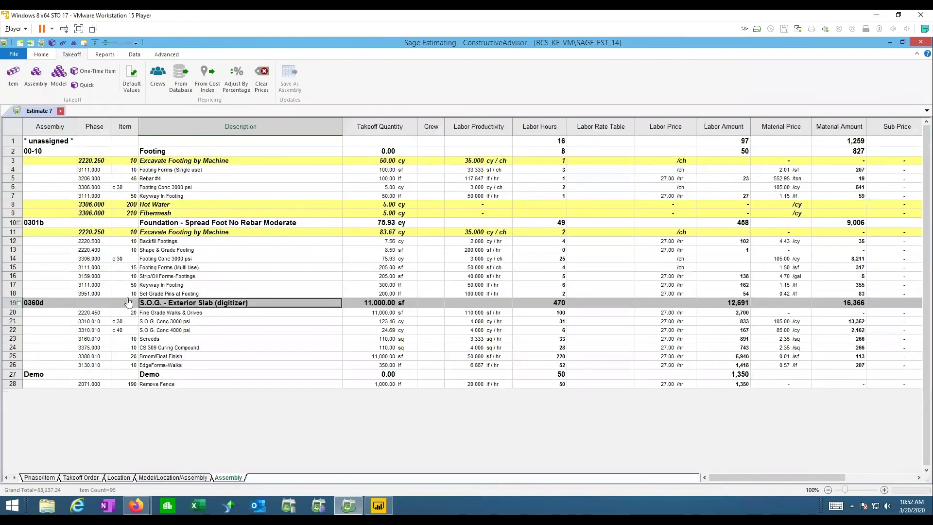
Review the pass audit and pass notes of the 0360d exterior slab assembly, then return to the estimate
right_click(186, 305)
click(220, 378)
right_click(211, 162)
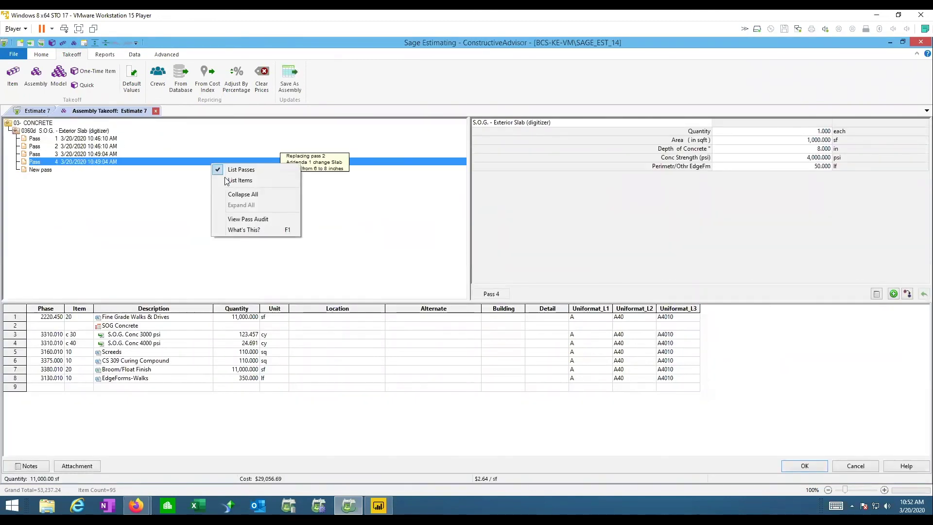
click(245, 219)
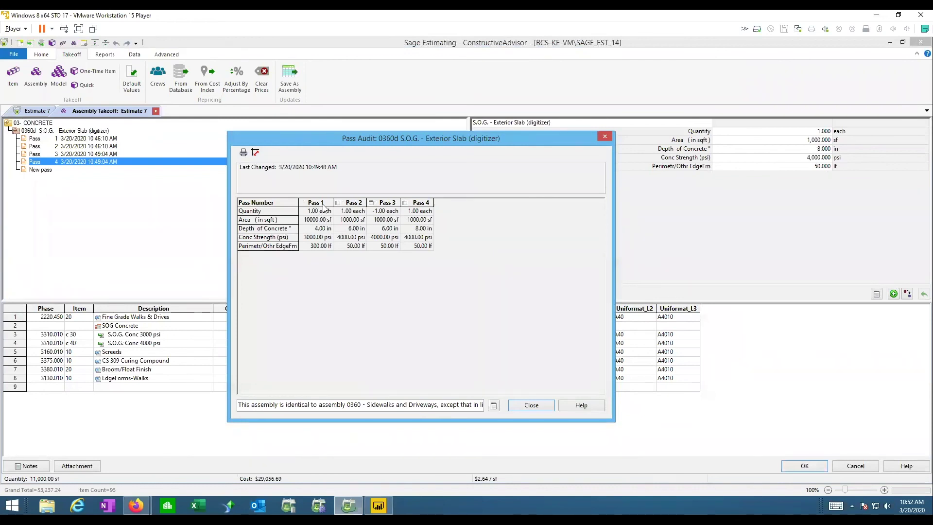
mouse_move(341, 207)
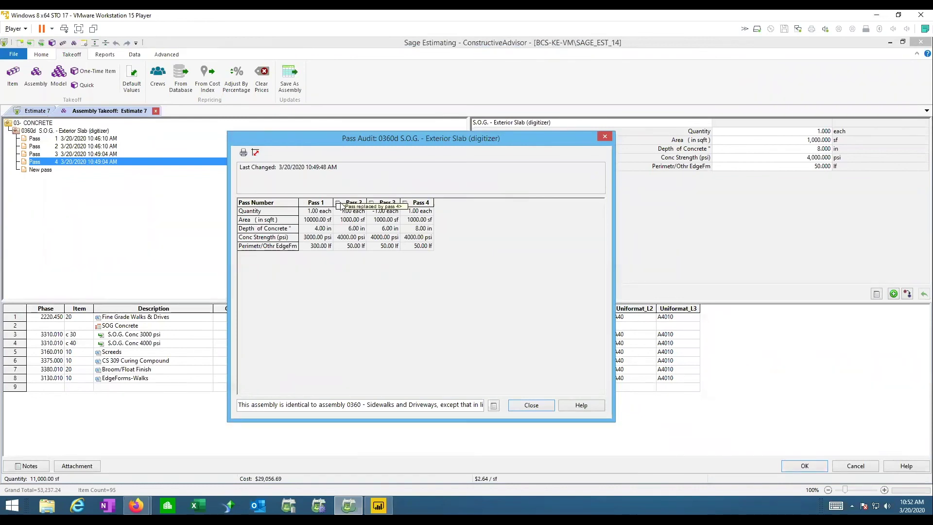
mouse_move(377, 205)
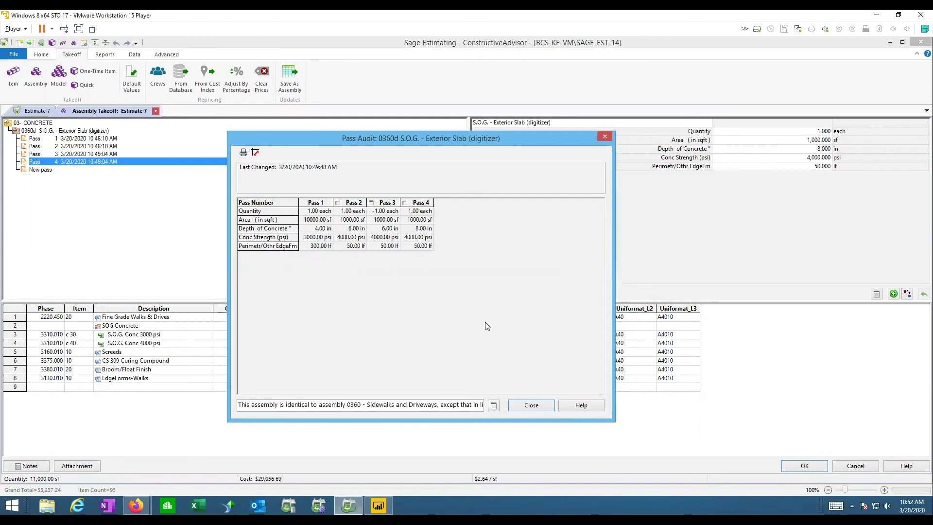
click(529, 405)
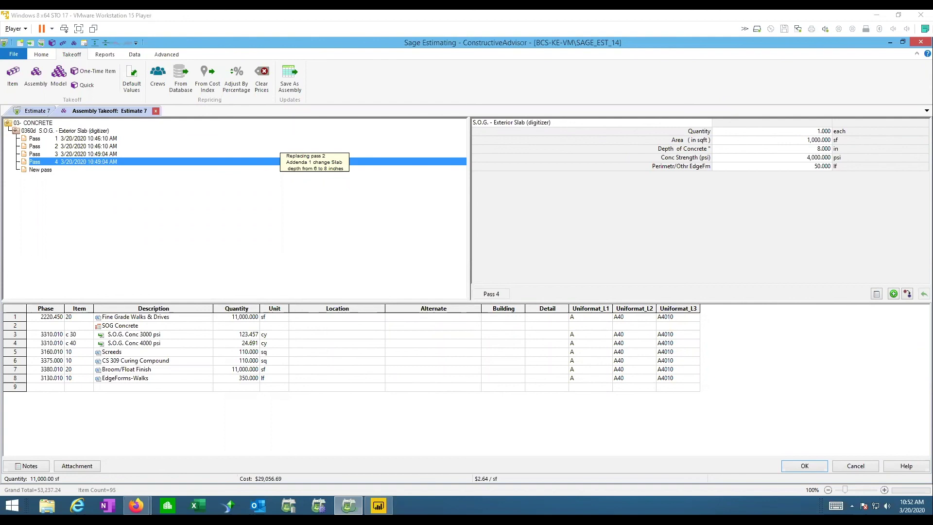
click(810, 465)
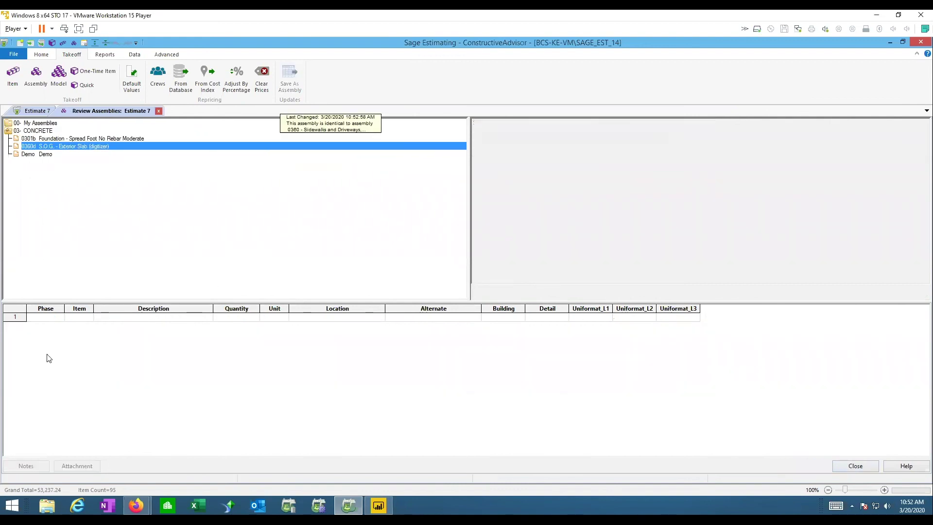
click(854, 467)
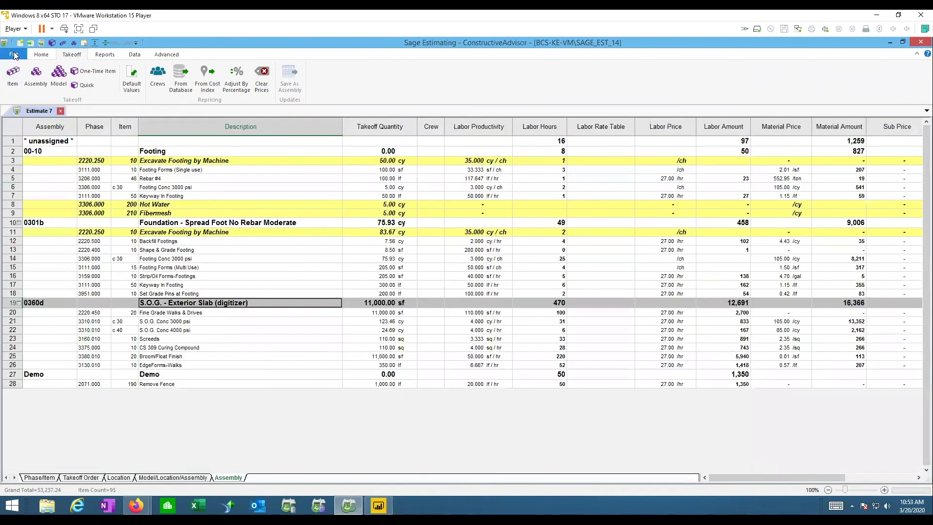
click(15, 55)
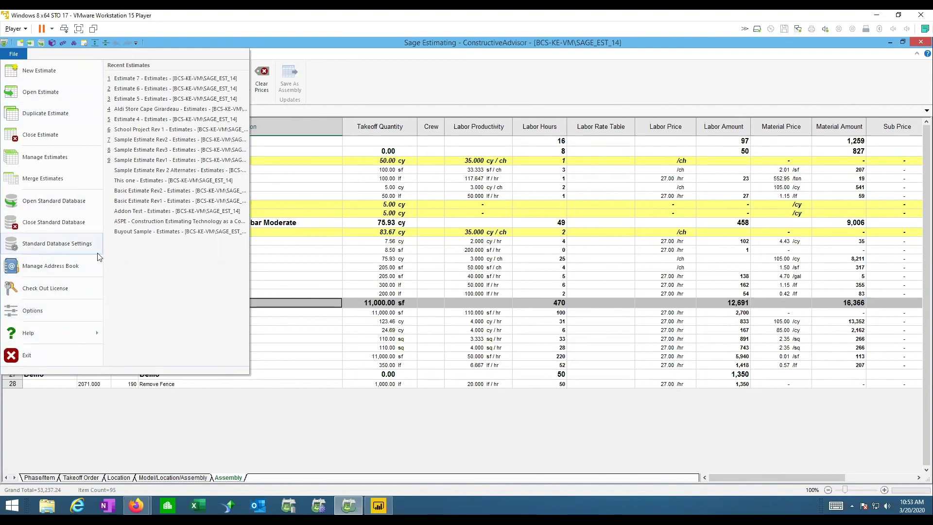
key(Escape)
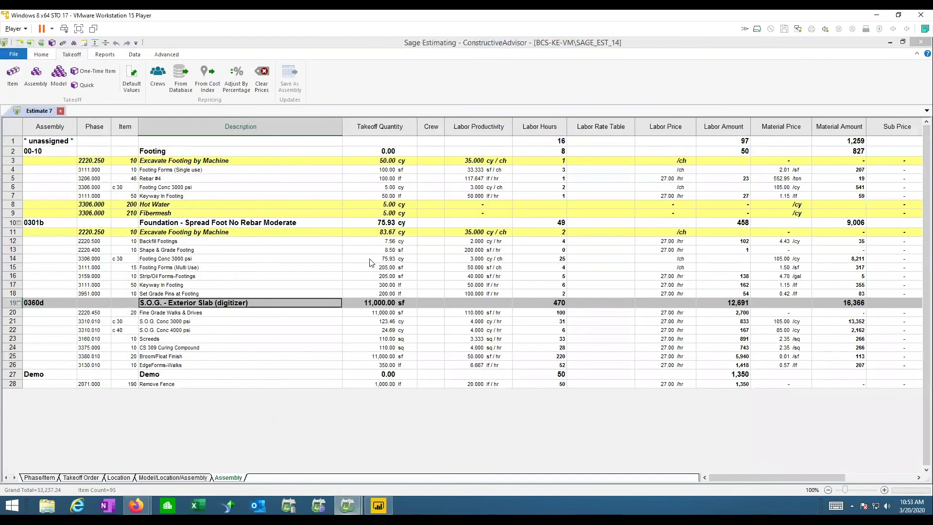
mouse_move(350, 505)
click(398, 457)
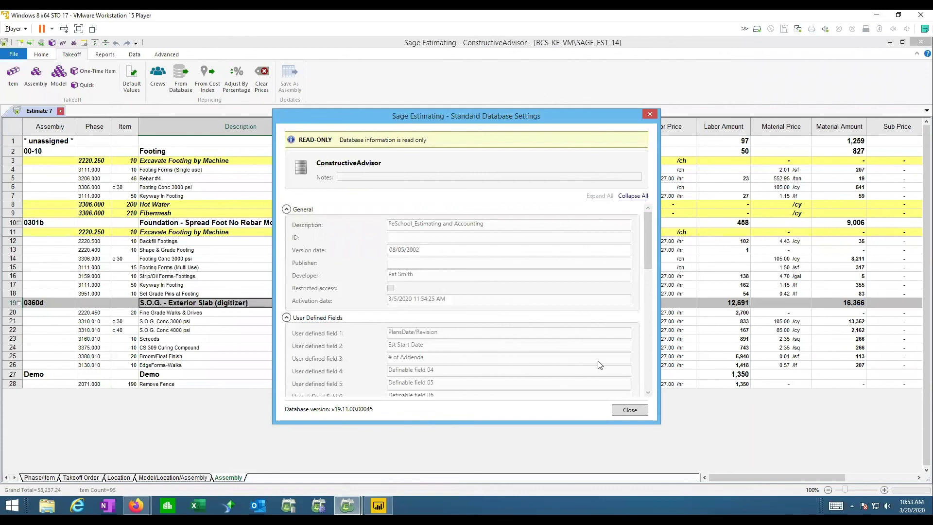
click(650, 114)
Open the AdvancedAssemblyComposite standard database and agree to use it with Estimate 7 despite the missing WBS codes
click(14, 54)
click(64, 202)
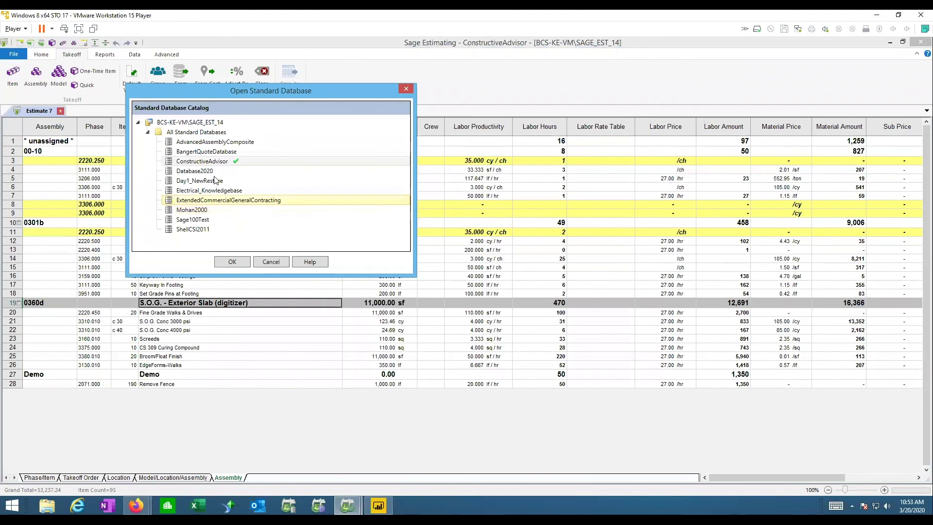
click(197, 141)
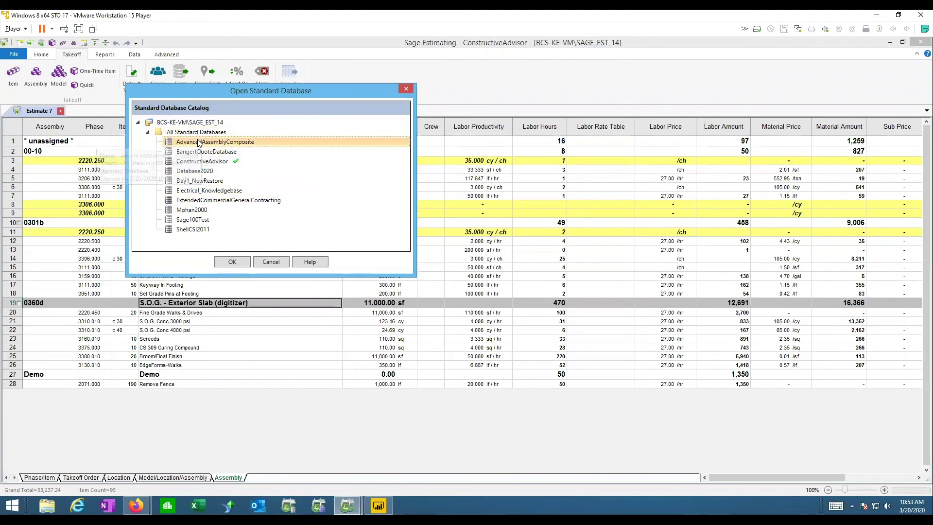
click(232, 261)
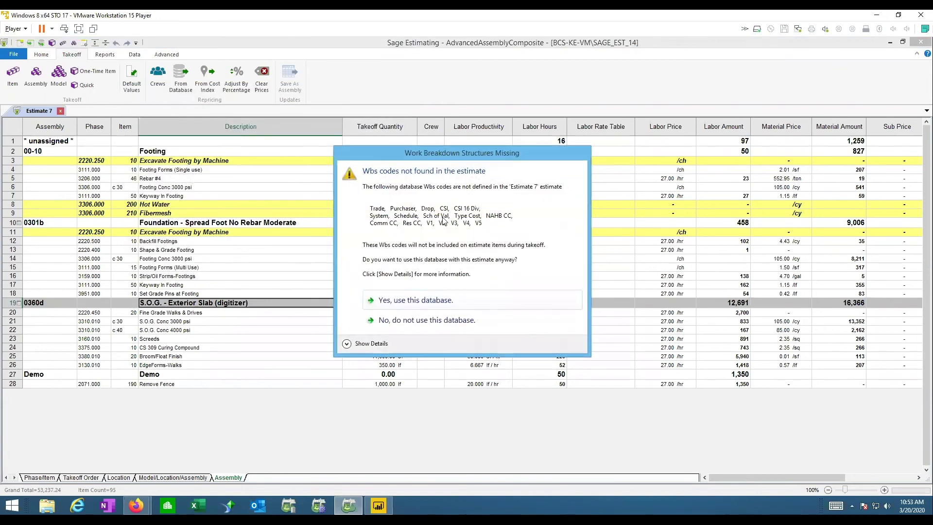
click(396, 301)
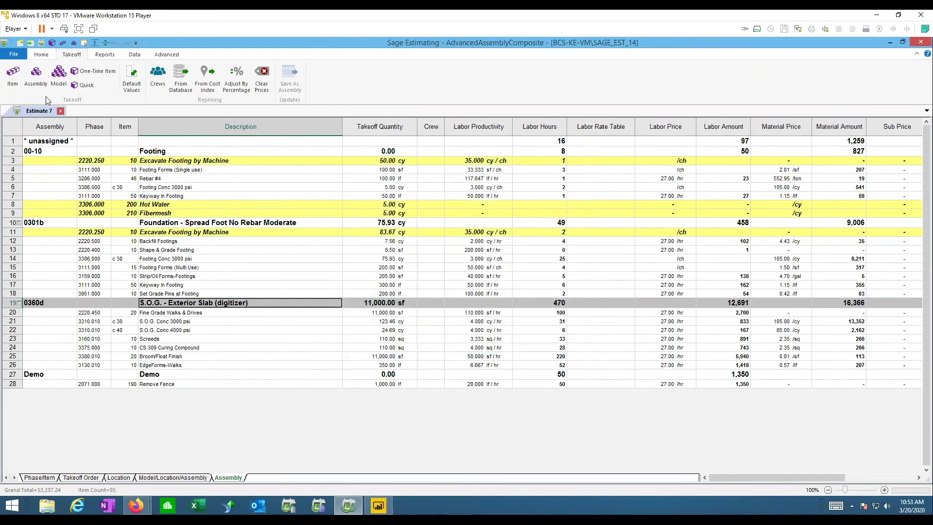
Start an assembly takeoff with -302 Footing - Continuous/Strip from the -300 FOUNDATIONS group
click(36, 75)
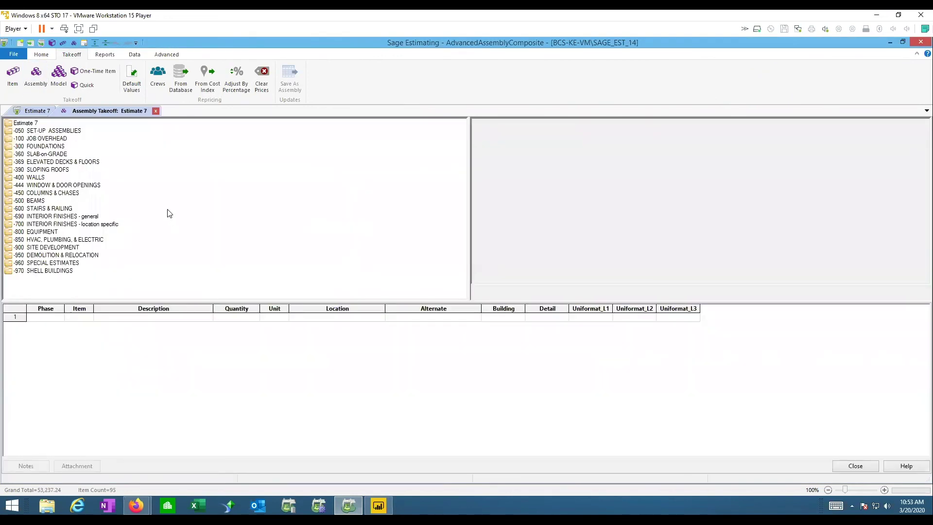
click(48, 147)
double_click(48, 147)
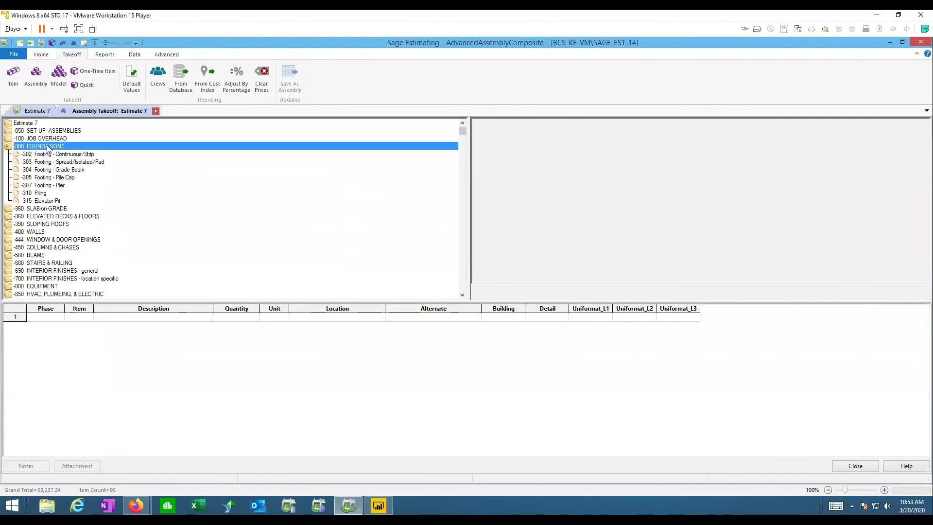
click(74, 154)
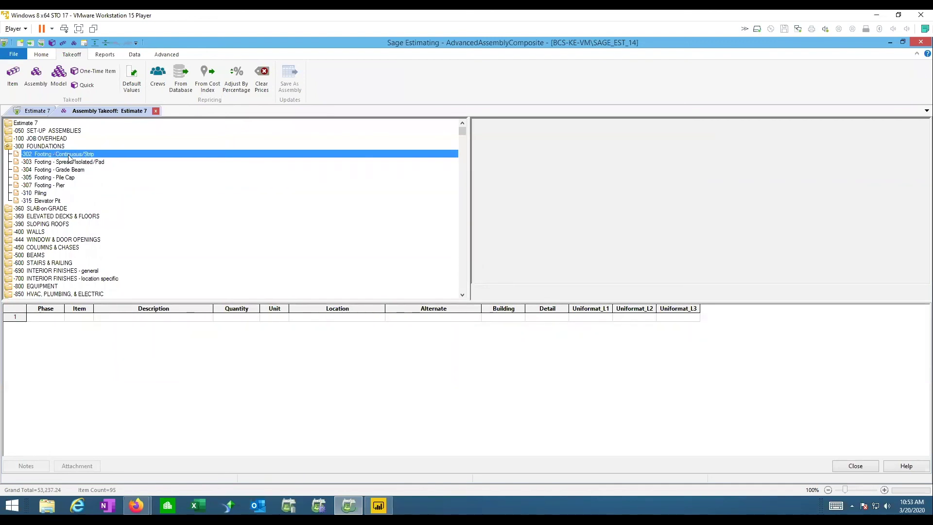
double_click(70, 155)
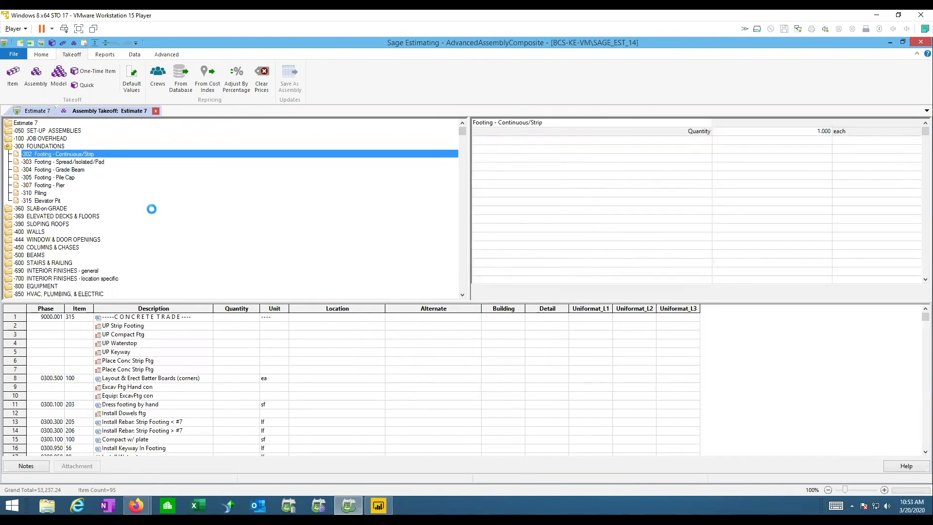
Review the item list of the continuous footing assembly, from the concrete trade and material sections through rebar, pumping, forms, testing and excavation
scroll(144, 340, down, 17)
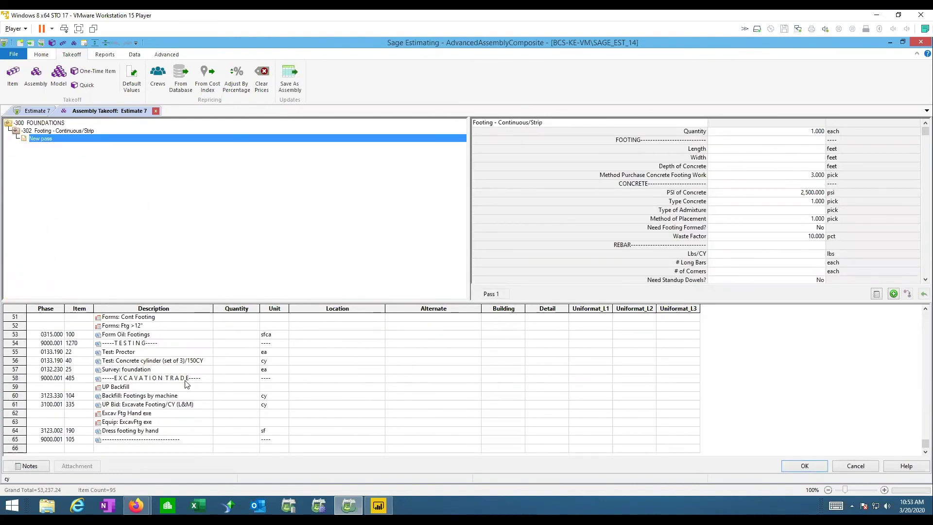
scroll(186, 384, up, 7)
scroll(187, 384, up, 10)
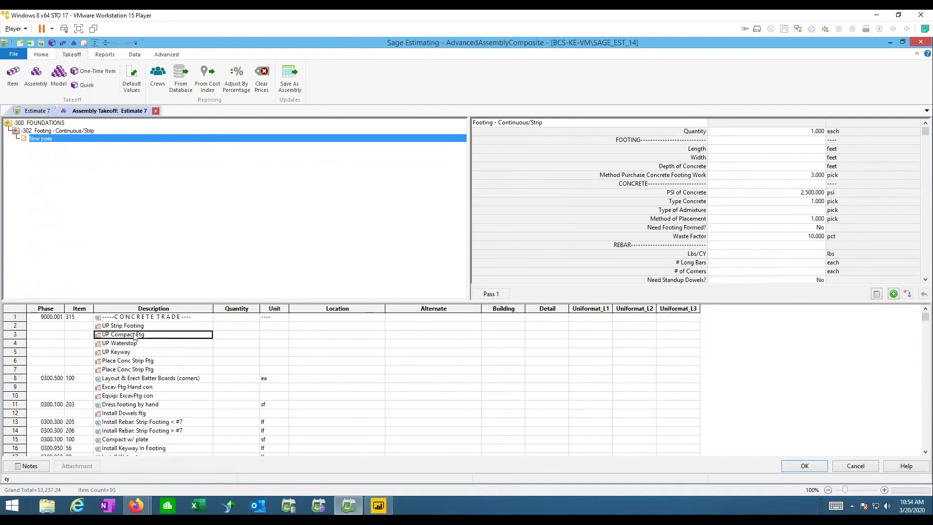
click(109, 318)
scroll(145, 325, down, 6)
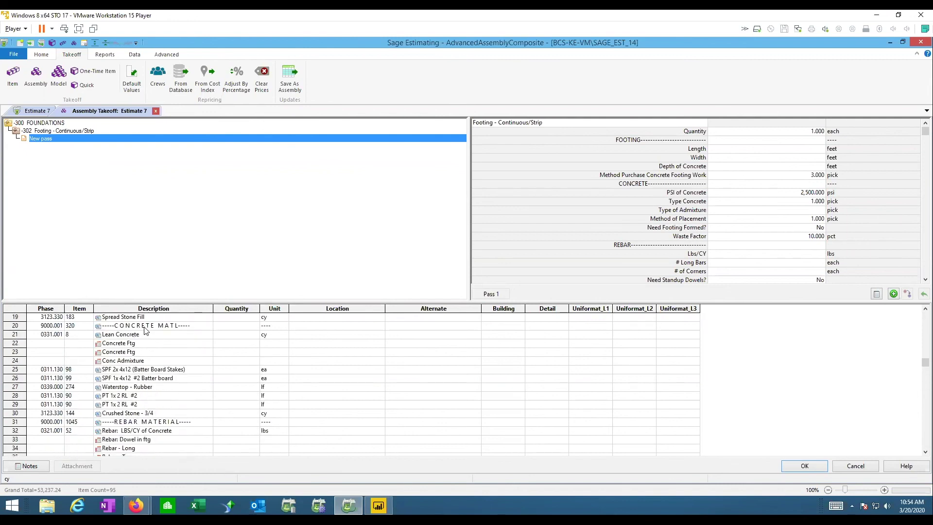
scroll(141, 439, down, 4)
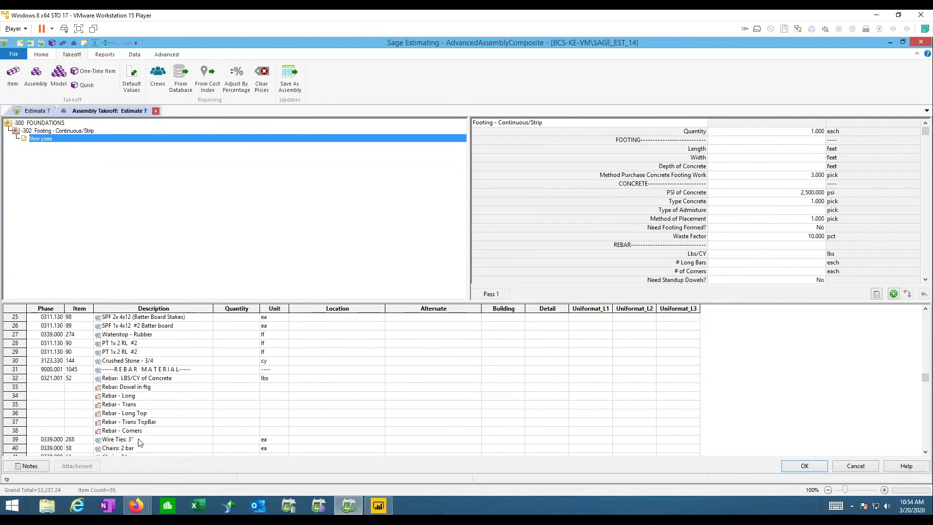
click(142, 413)
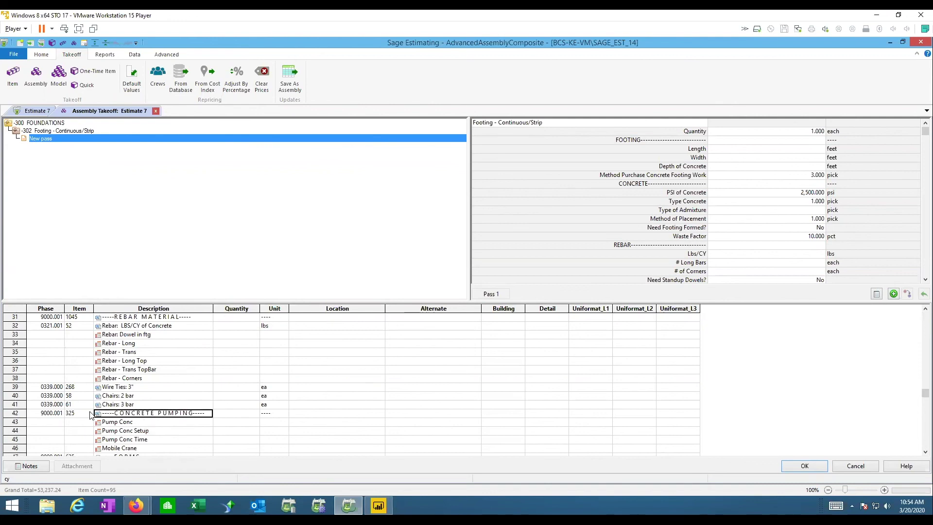
scroll(126, 378, down, 4)
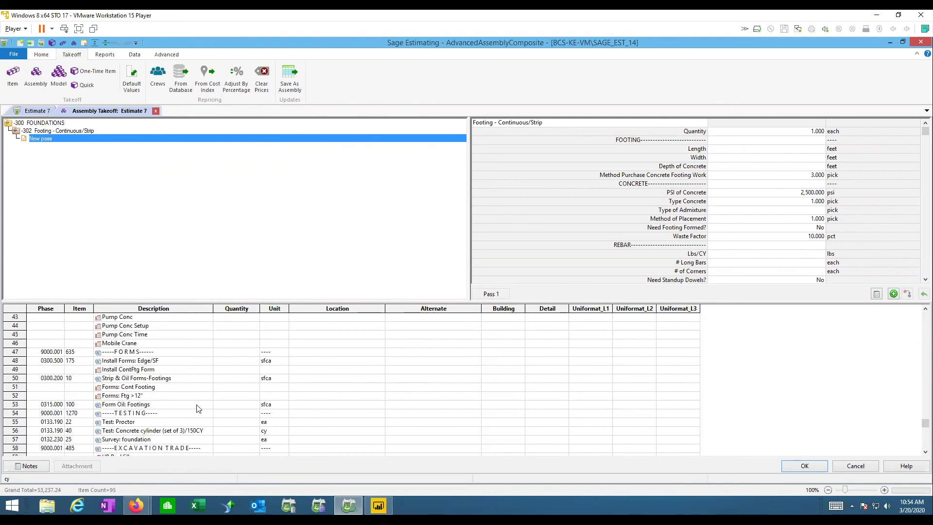
click(113, 353)
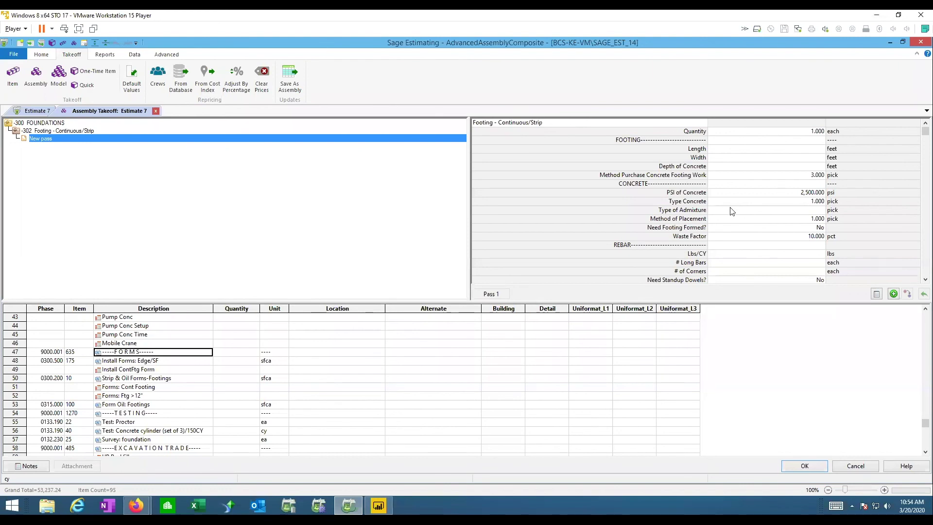
scroll(614, 207, up, 10)
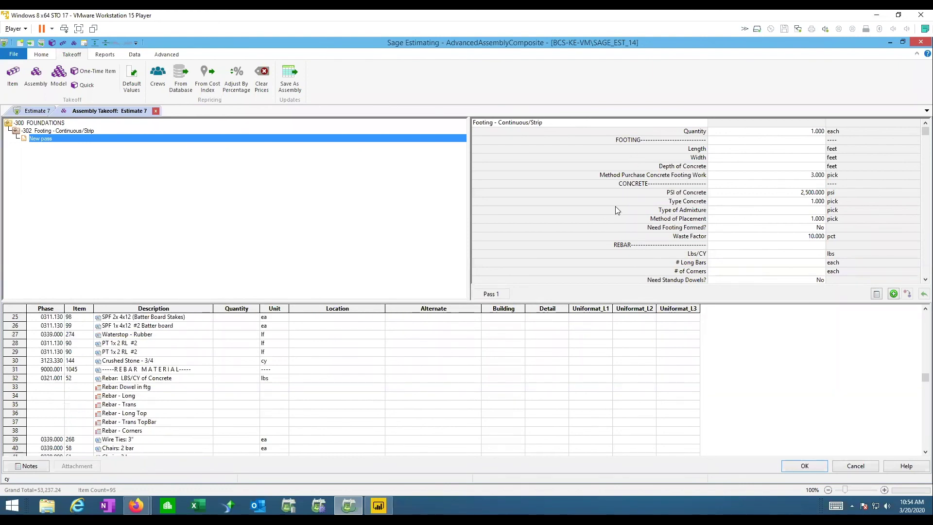
Set the continuous footing's length to 100 feet, width to 2.5 feet and depth of concrete to 1 foot
click(754, 184)
click(738, 133)
click(740, 140)
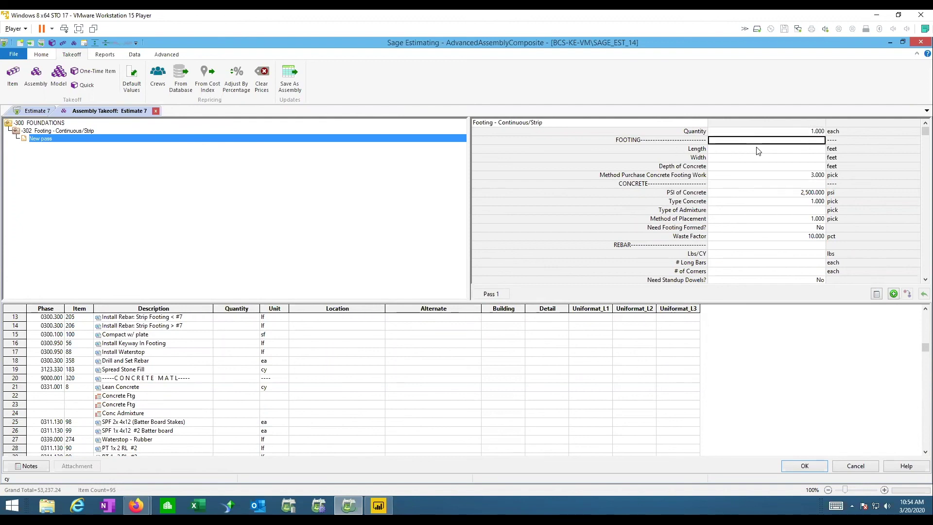
click(756, 150)
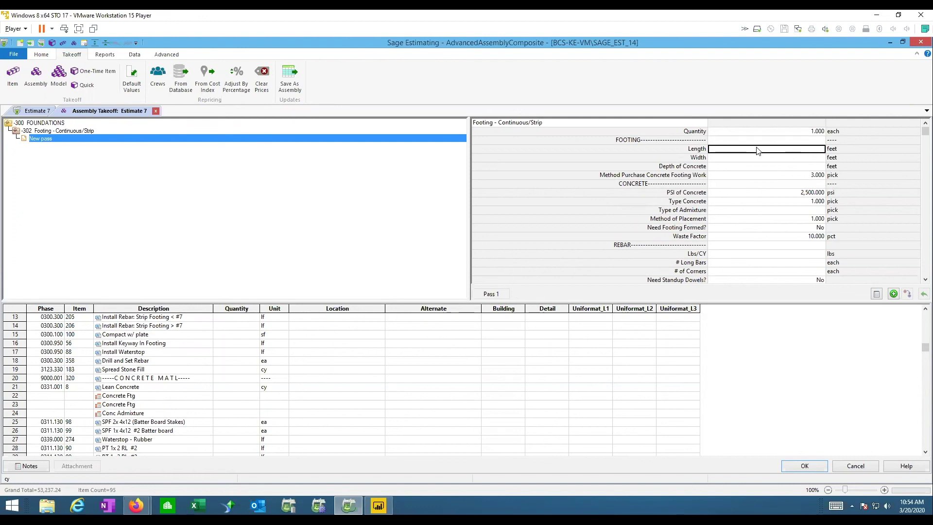
text(100)
key(Return)
text(2.5)
key(Return)
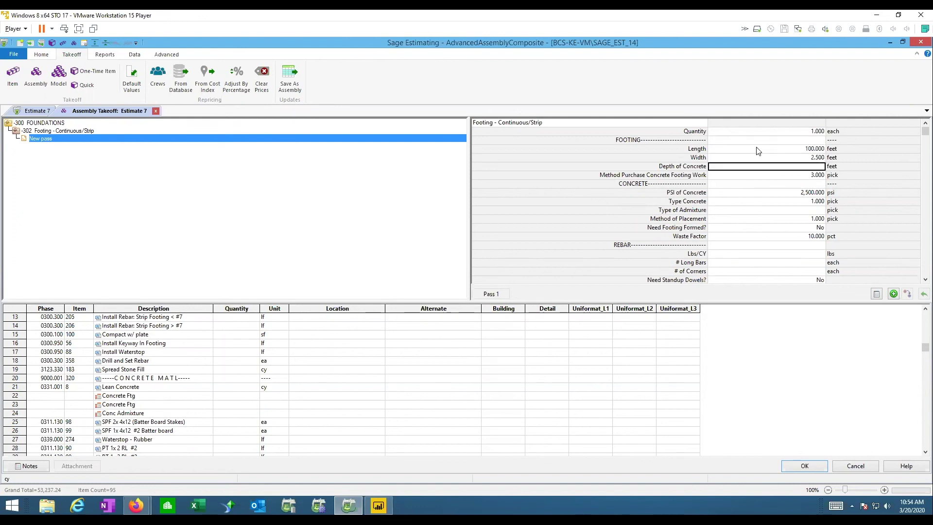
text(1)
key(Return)
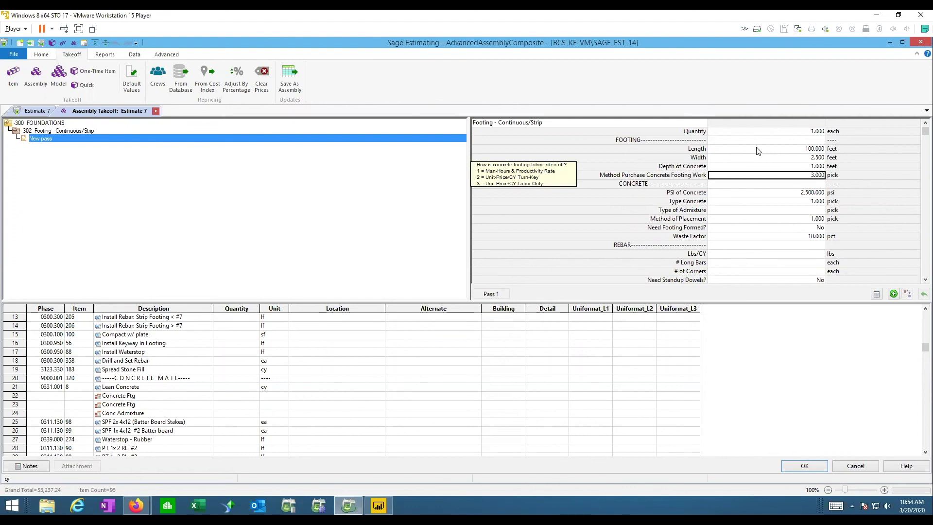
Set the footing work purchase method to 1 (man-hours) and specify 3,000 psi standard mix concrete with admixture 6 (hot water)
text(1)
key(Return)
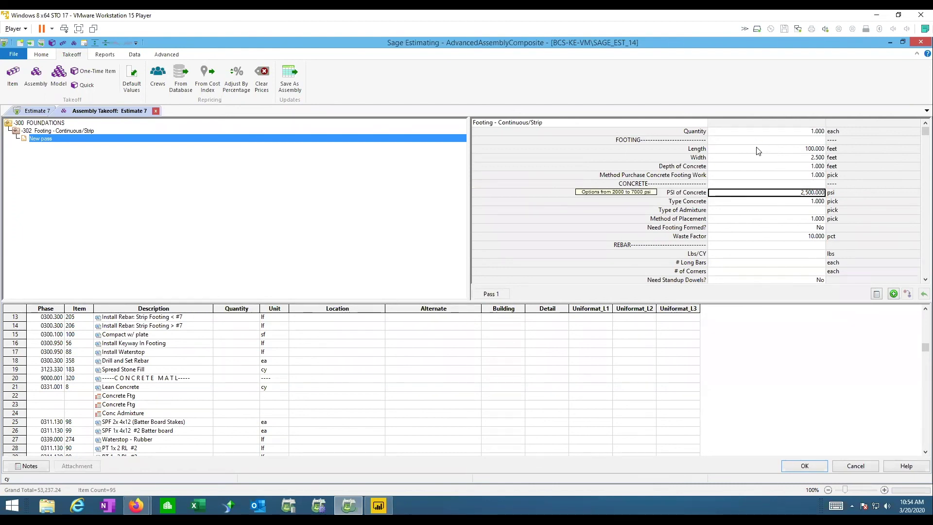
text(3000)
key(Return)
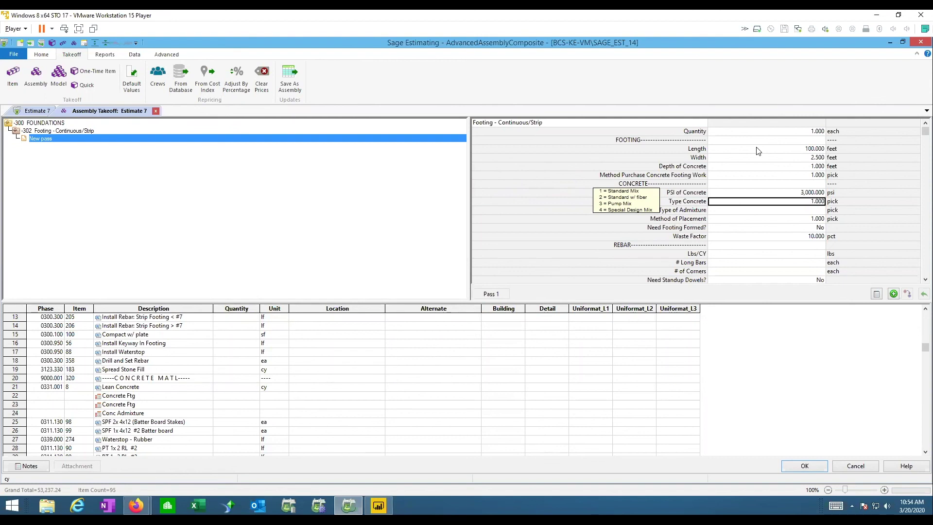
key(Return)
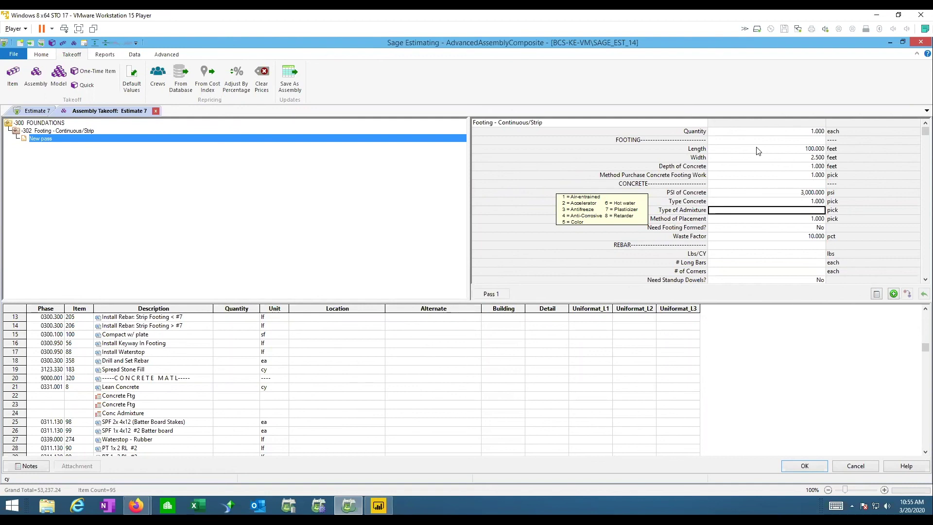
text(6)
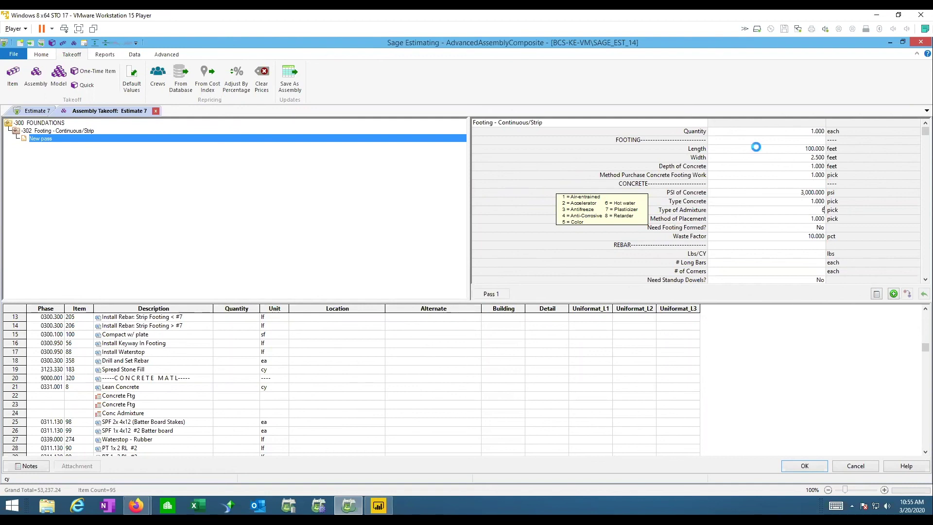
key(Return)
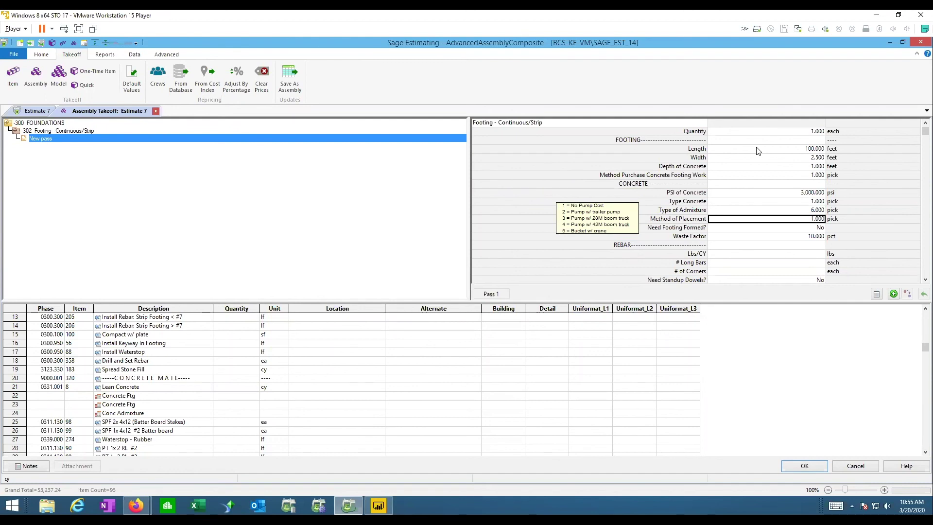
Set the method of placement to 3 (28M boom truck pump), keeping pump setup and pump hours included
text(3)
key(Return)
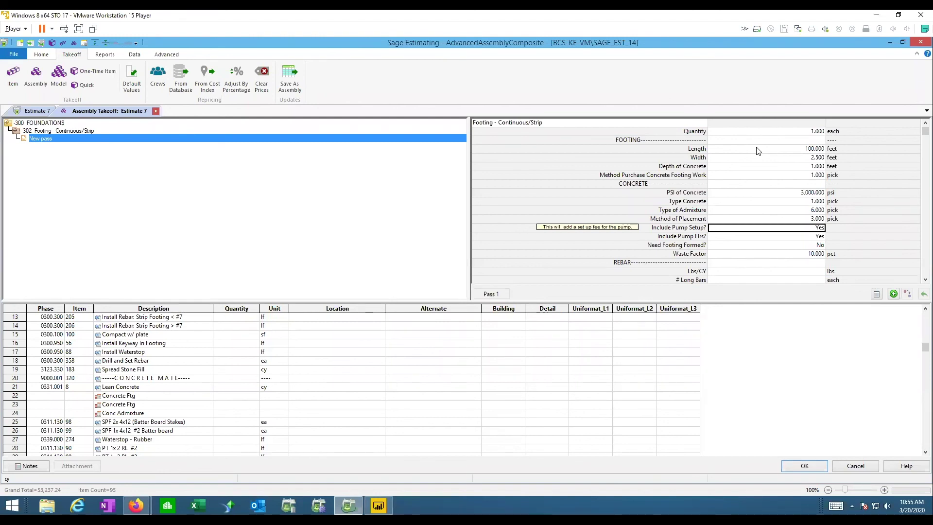
key(Down)
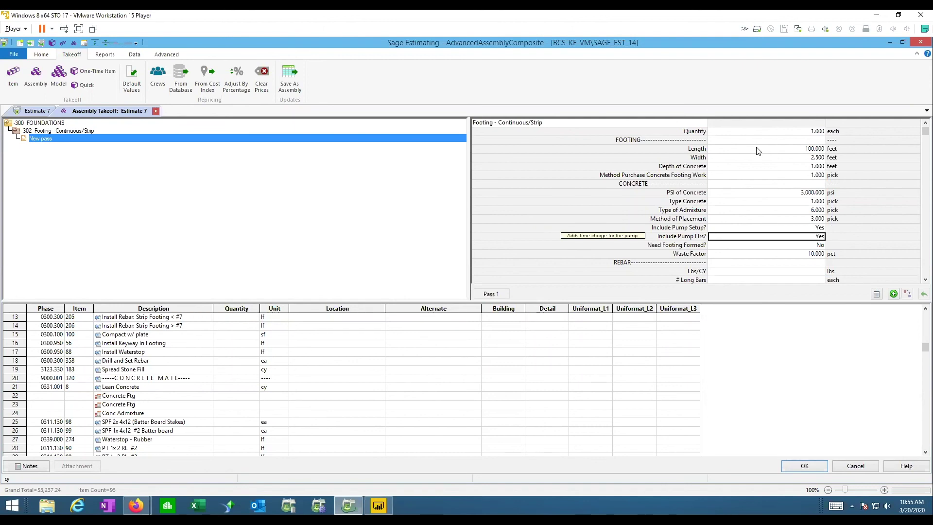
key(Down)
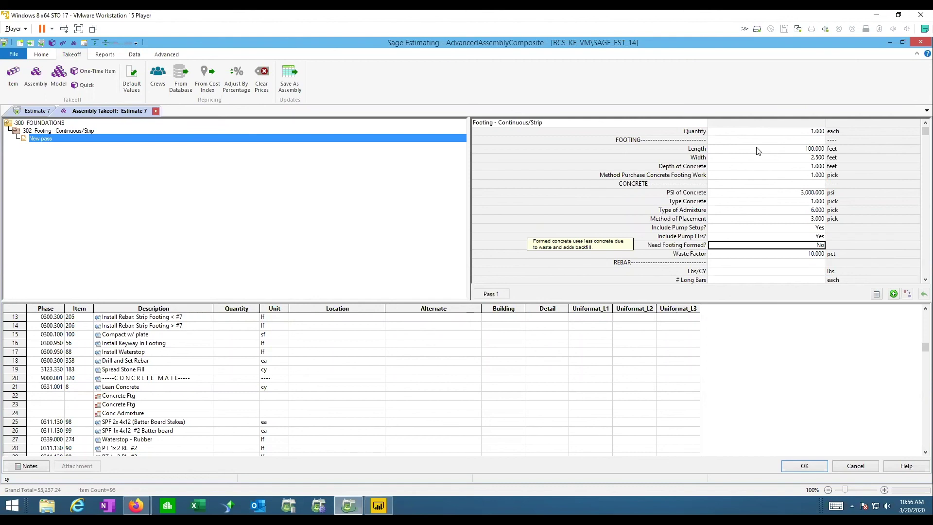
Try the formed footing option with its number of form uses, and set the option back to No
key(y)
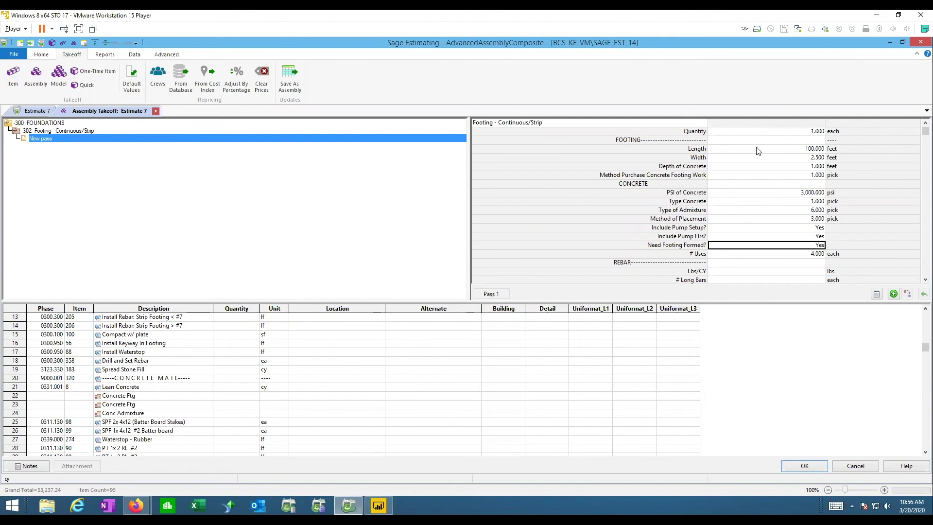
key(Return)
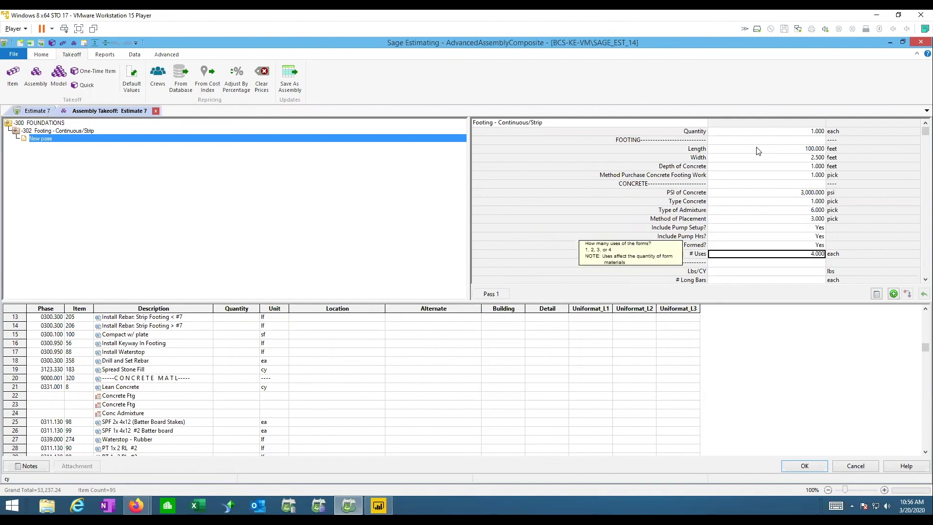
key(Up)
key(n)
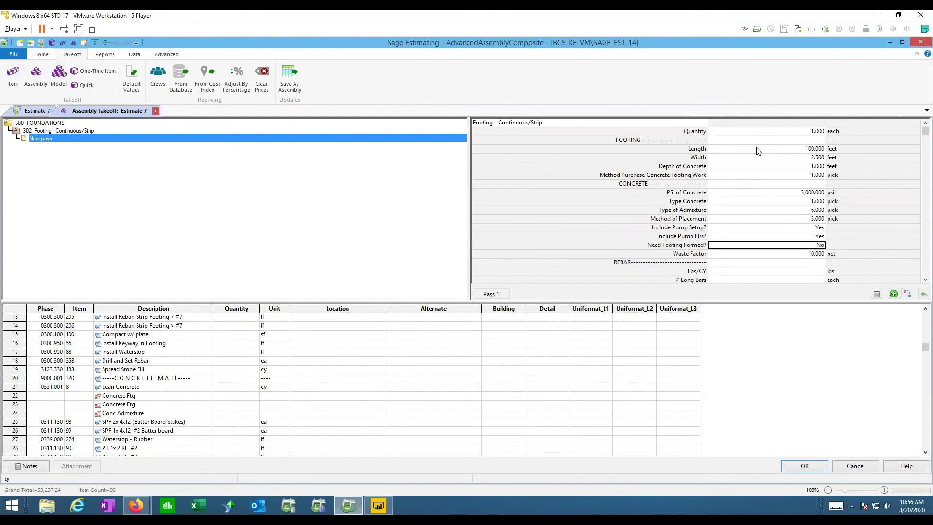
Keep the 10 percent waste factor and specify 2 long rebar bars of size 5, without transverse bars, top bars or corners
key(Return)
key(Return)
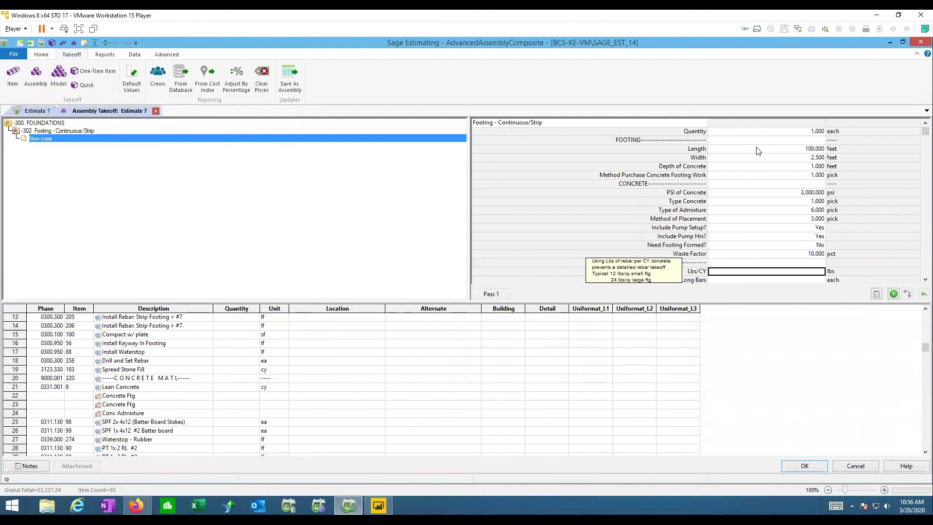
key(Return)
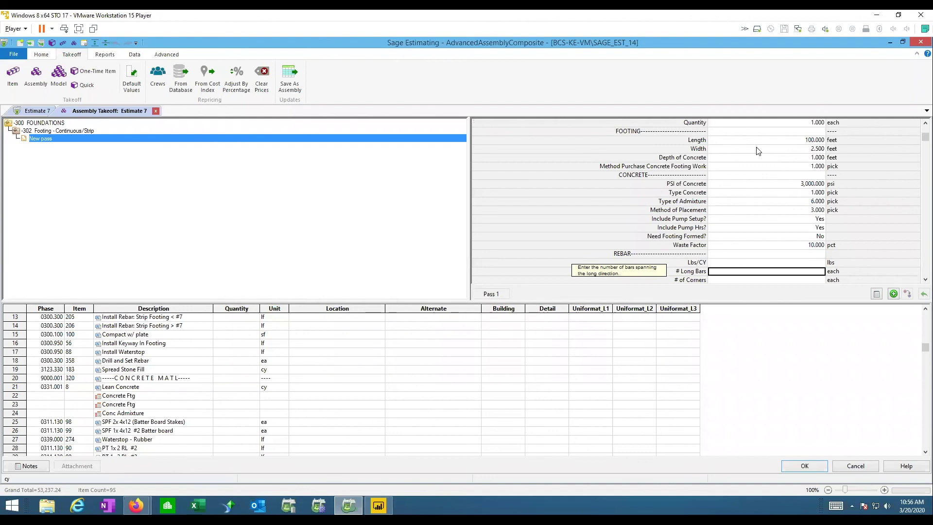
key(Up)
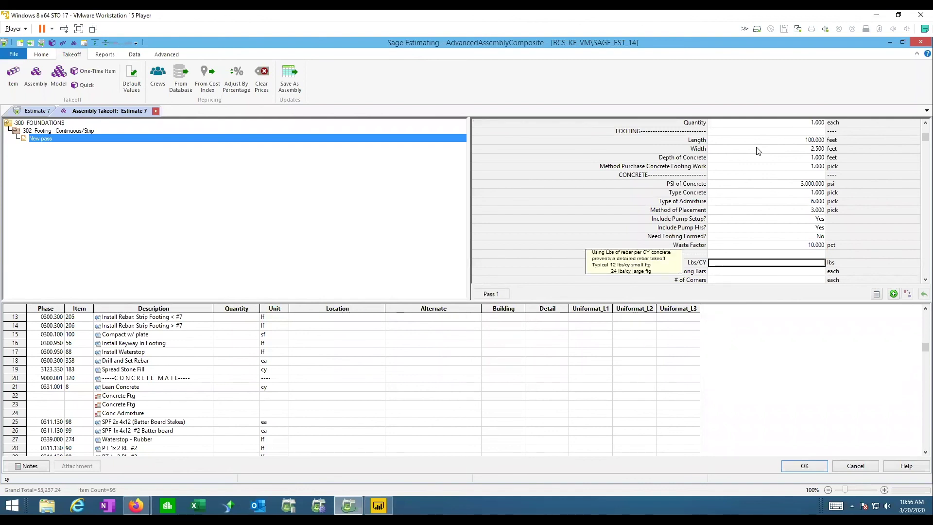
key(Down)
key(Down)
key(Down)
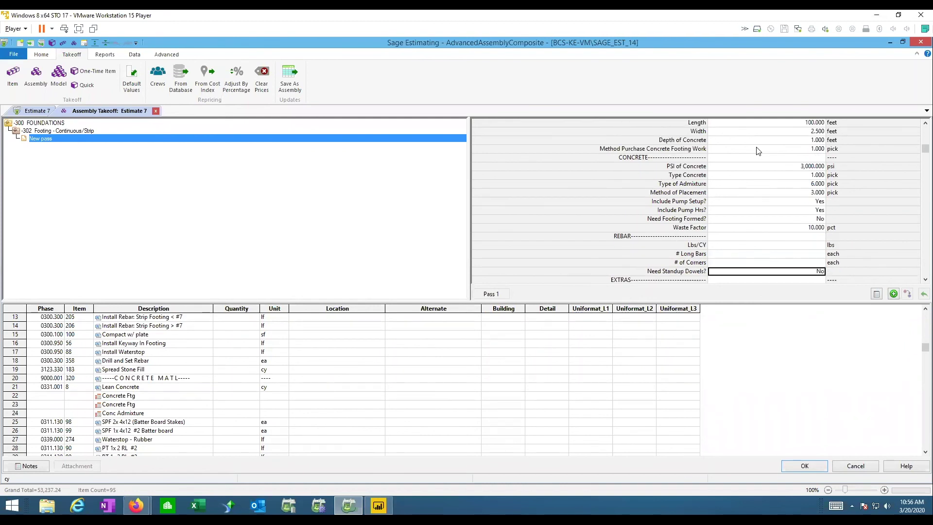
key(Up)
key(Up)
text(2)
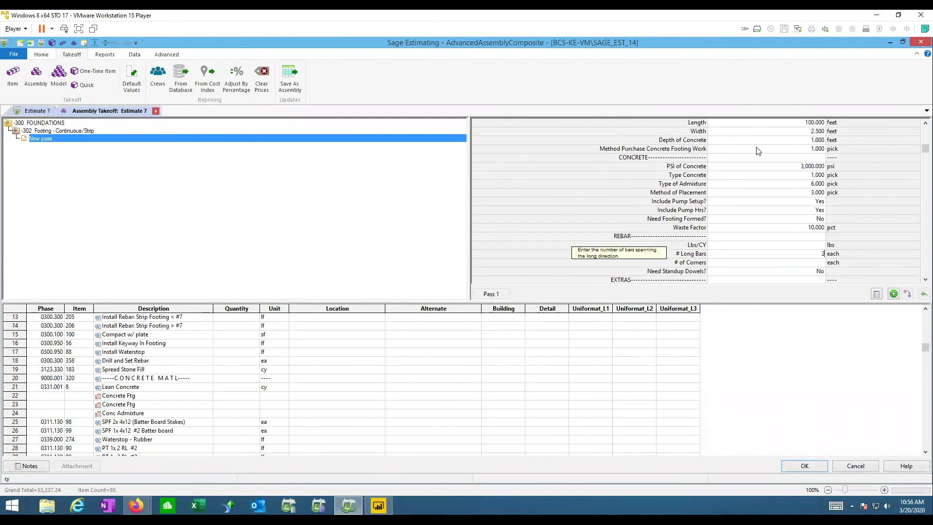
key(Return)
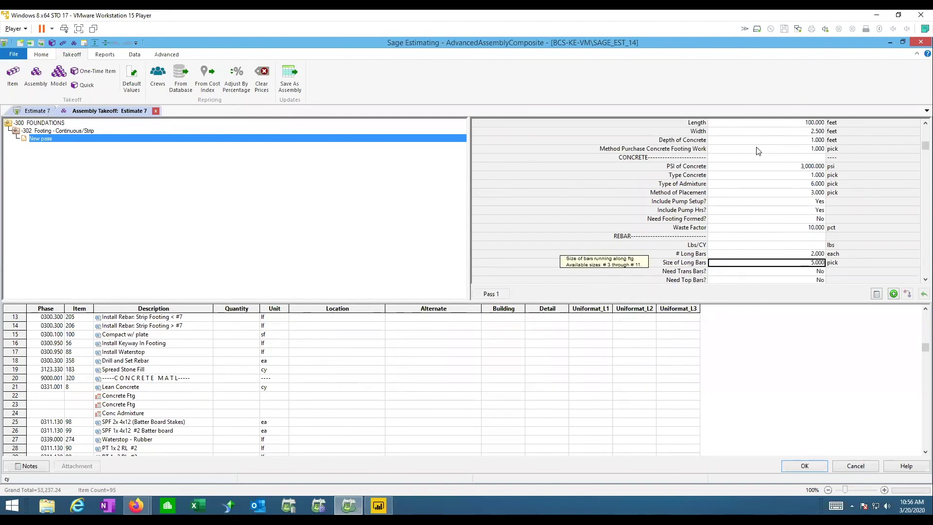
key(Return)
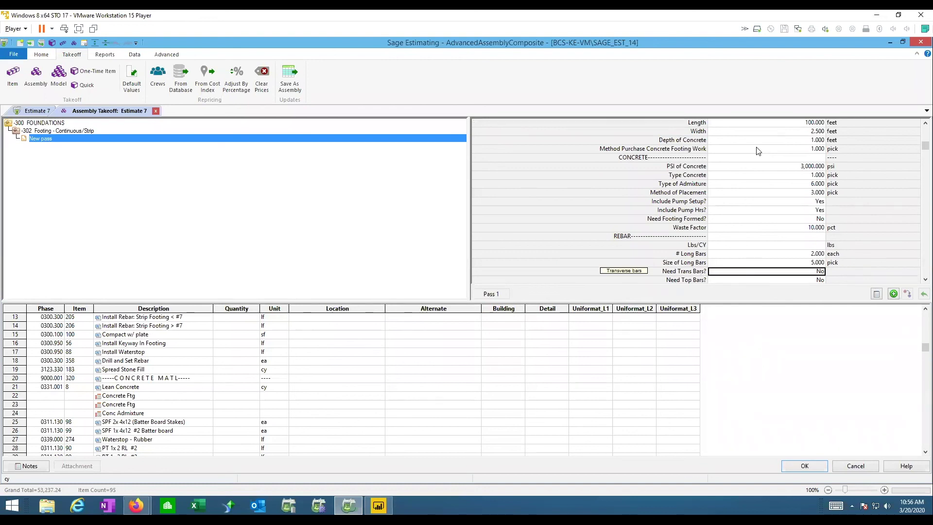
key(Return)
key(Return)
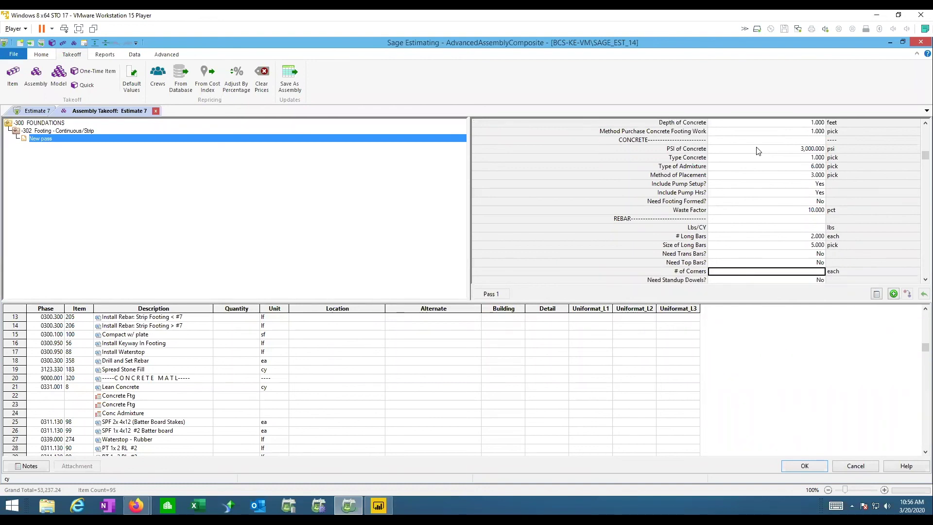
key(Return)
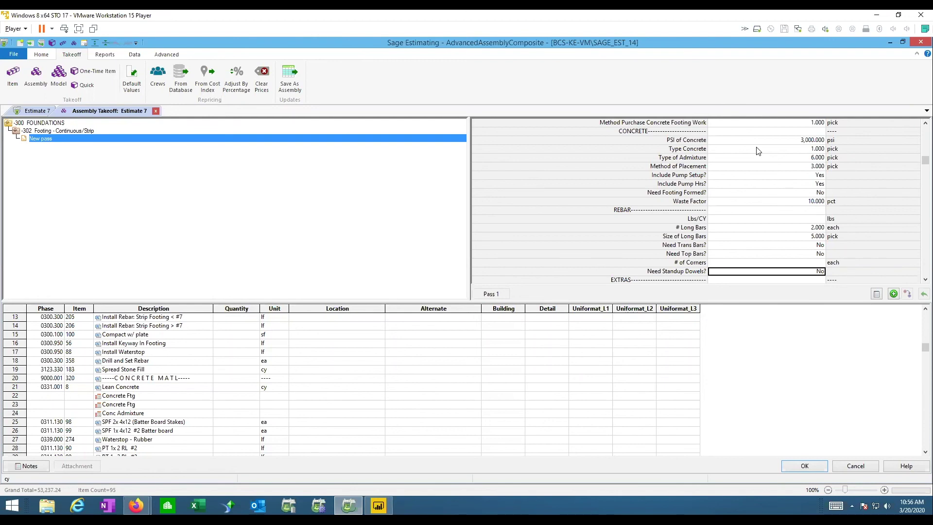
Review the standup dowel, extras and excavation settings of the footing pass, leaving their default values
key(Down)
key(Down)
key(Down)
key(Down)
key(Down)
key(Down)
key(Down)
key(Down)
key(Down)
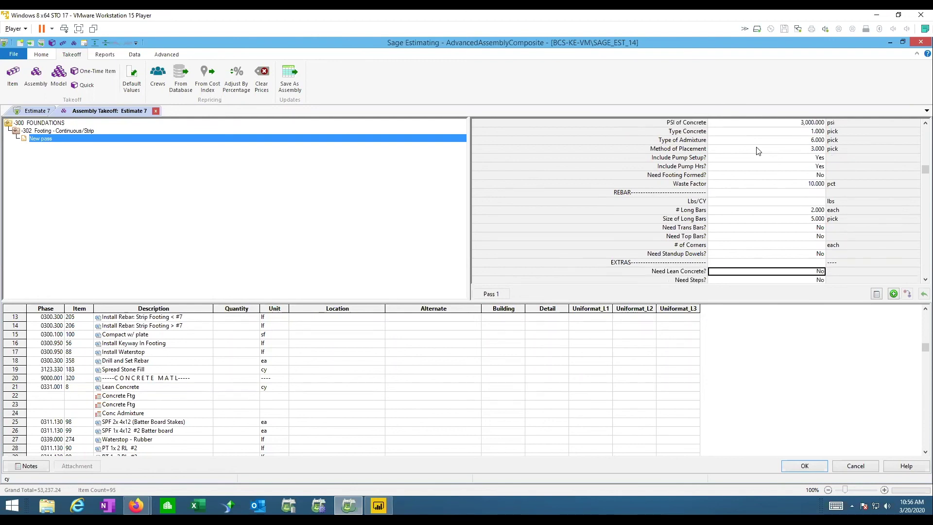
key(Down)
key(Down)
key(Down)
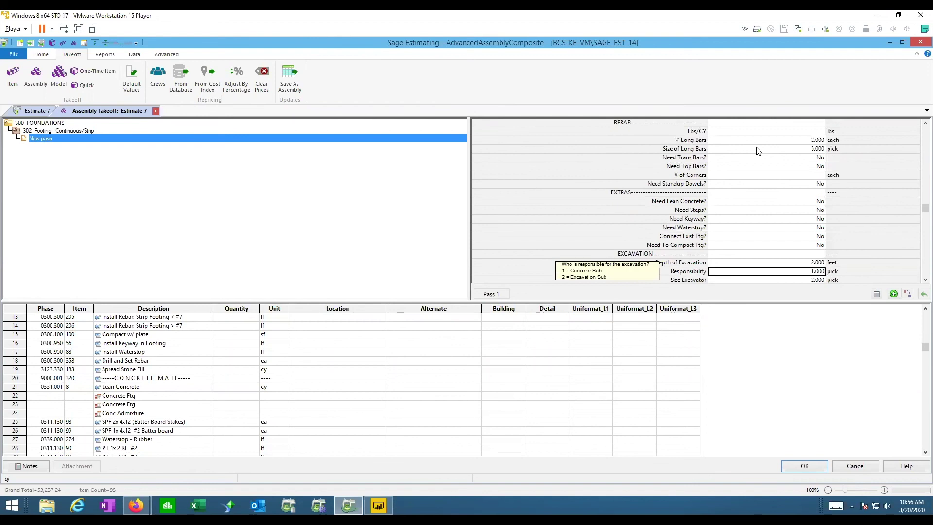
key(Down)
key(Down)
key(Down)
key(Down)
key(Down)
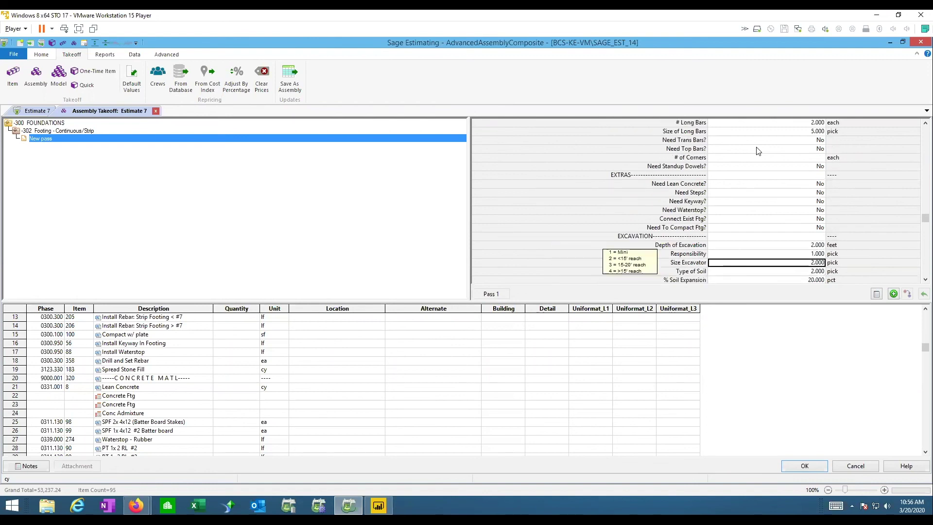
Keep the default excavation, other trades, lap and purchase method settings, and add the continuous footing pass
key(Down)
key(Down)
key(Down)
key(Down)
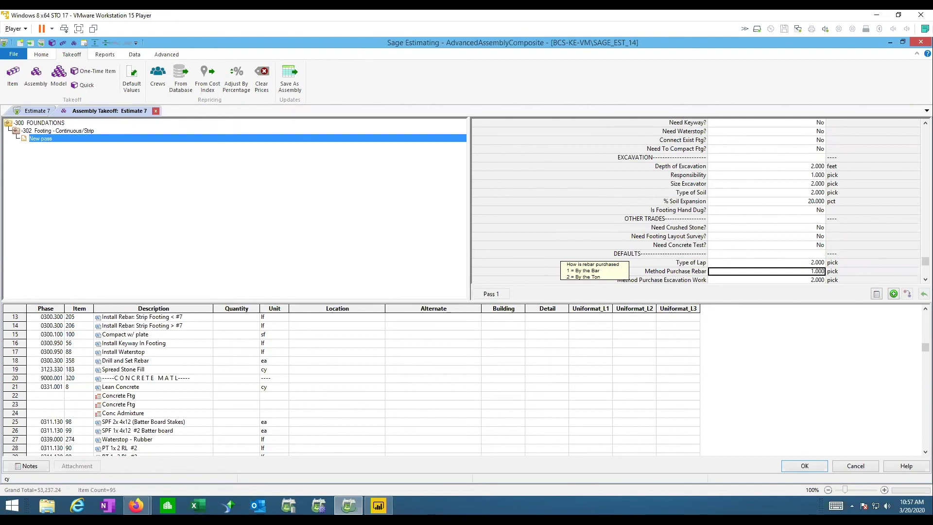
click(787, 254)
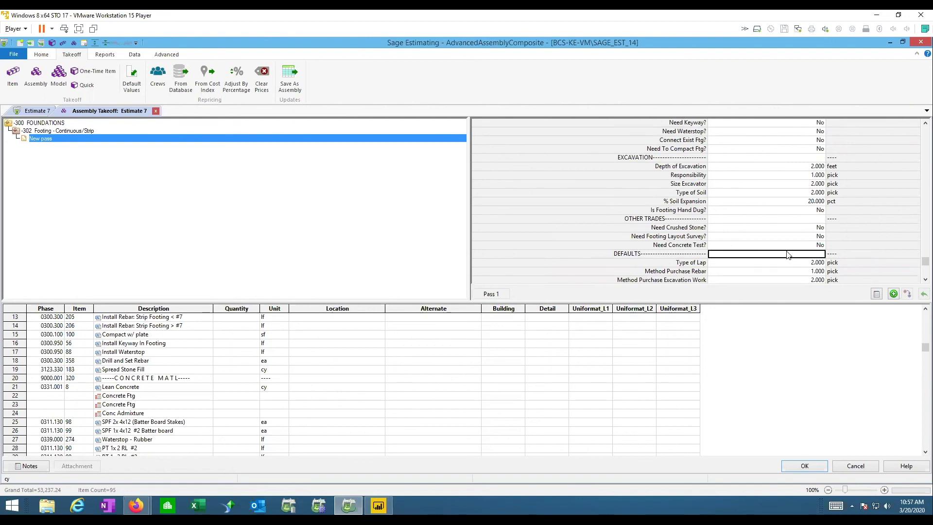
key(Down)
key(Down)
key(Down)
key(Down)
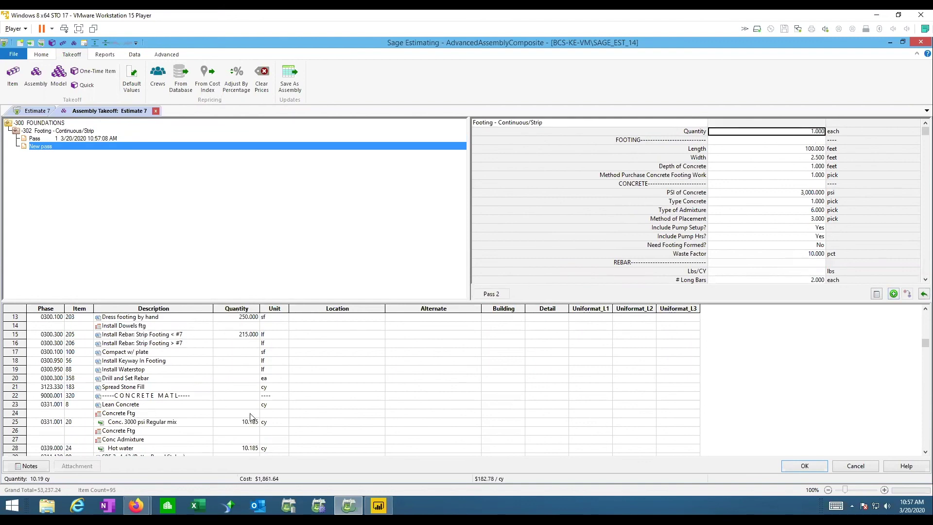
Check the footing pass's generated item quantities, accept the takeoff into Estimate 7 and close the assembly takeoff
scroll(250, 415, down, 6)
click(233, 371)
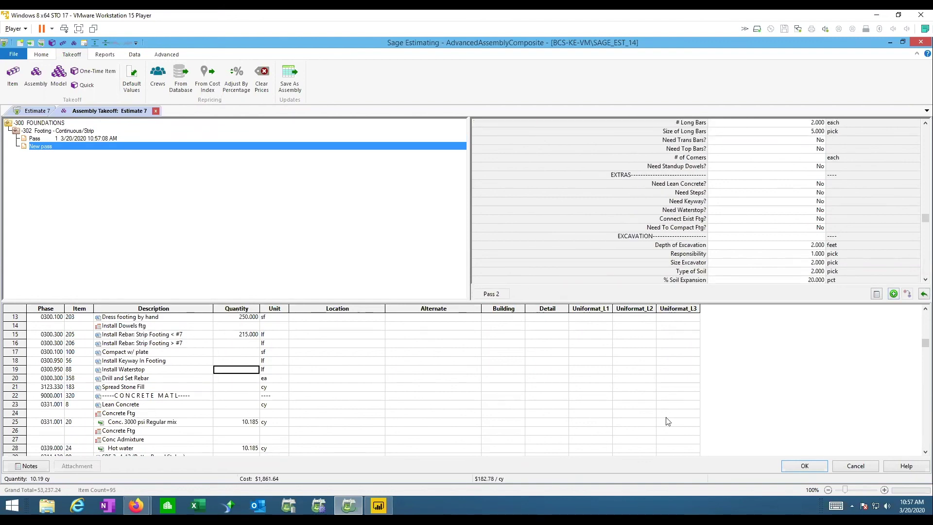
click(802, 466)
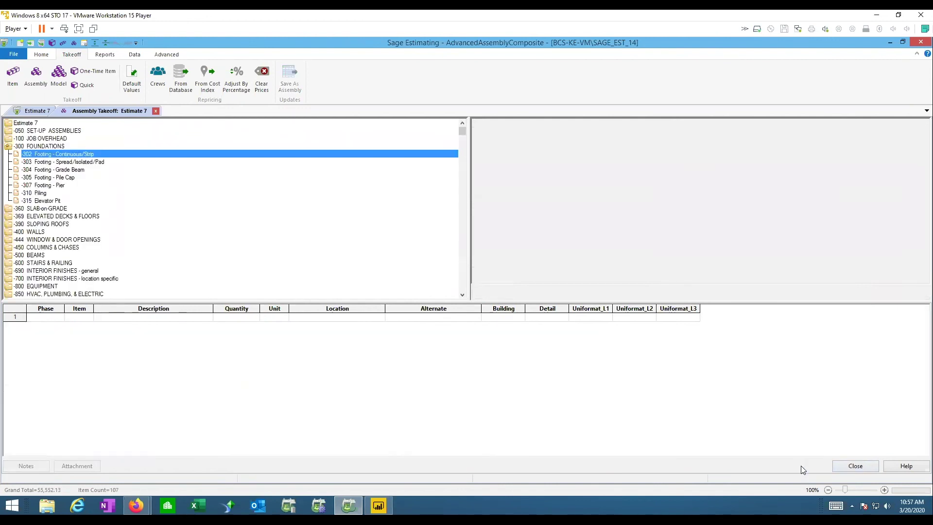
click(855, 466)
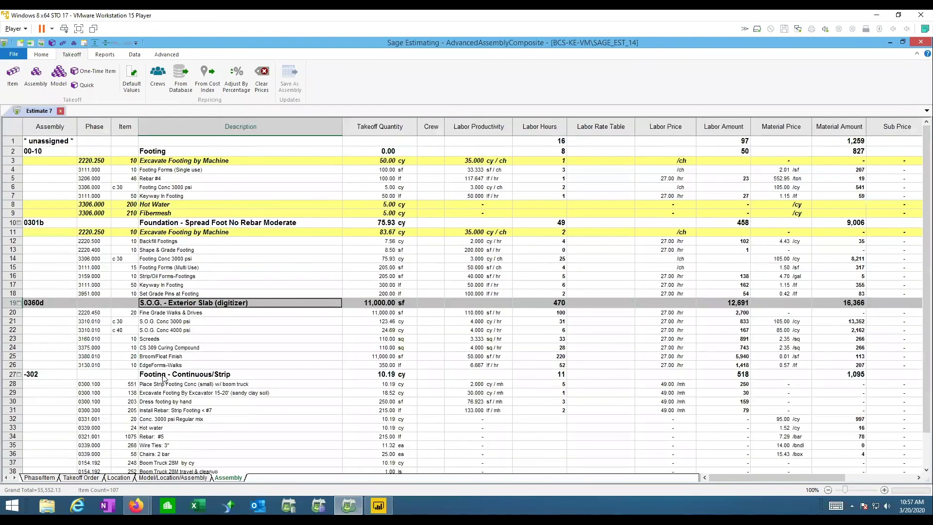
Examine the labor, material and boom truck items under the Footing - Continuous/Strip assembly in the estimate
click(163, 377)
scroll(163, 377, down, 1)
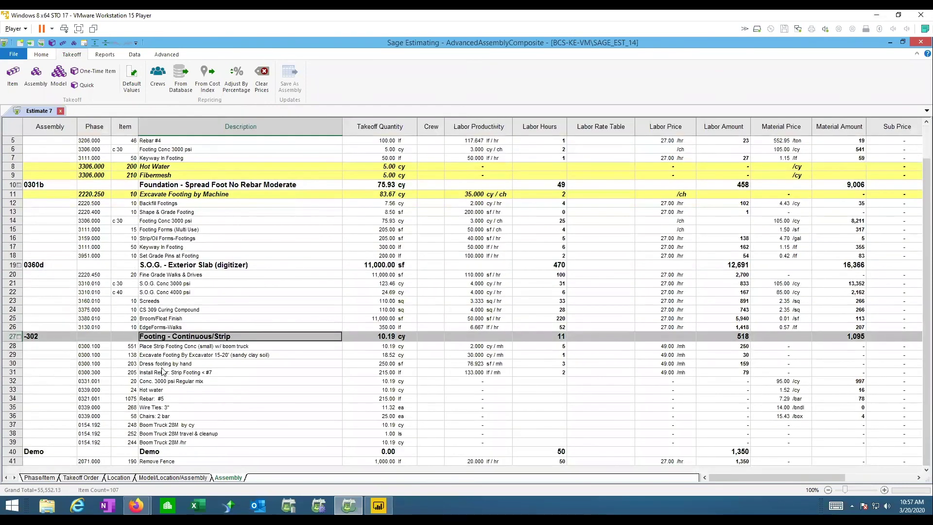
drag(161, 347, 156, 442)
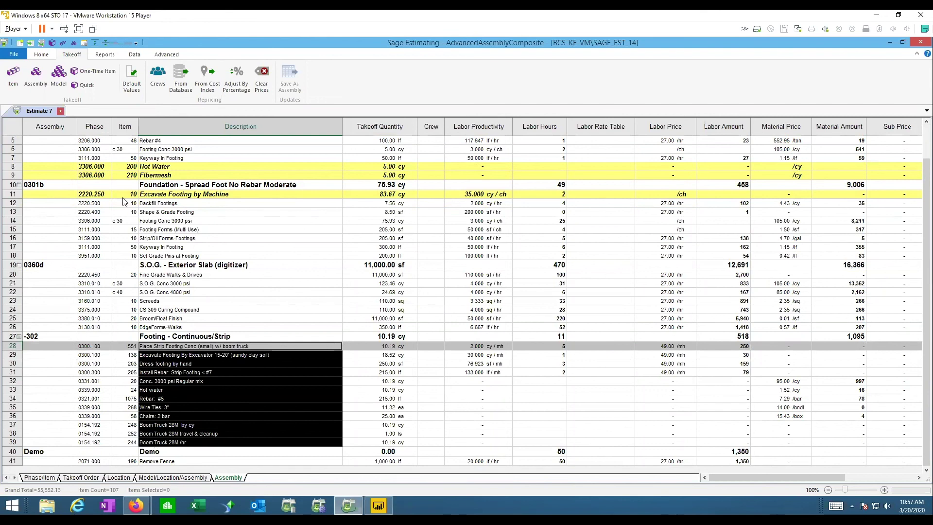
click(34, 81)
scroll(100, 175, up, 2)
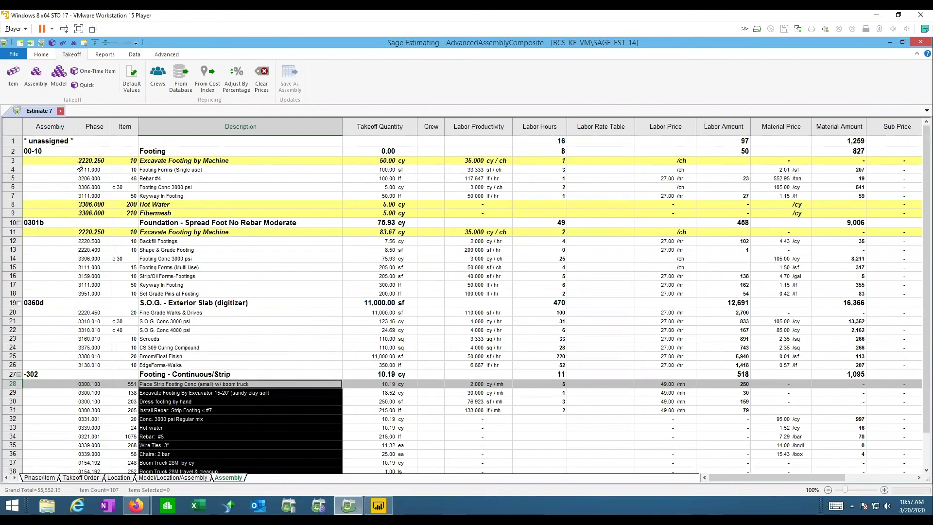
In the Phase/Item sequence, delete all estimate rows from group 1100.000 GENERAL REQUIREMENTS through the end, confirming the deletion
click(42, 55)
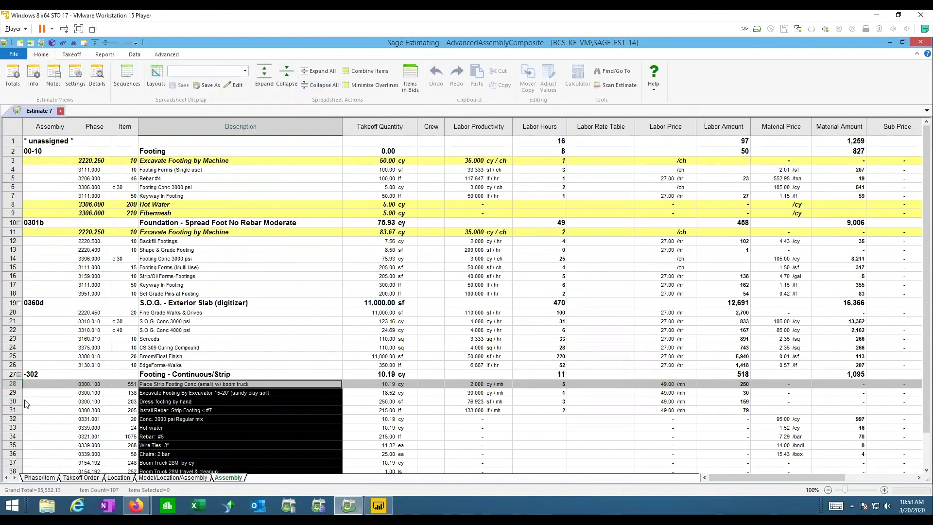
click(40, 477)
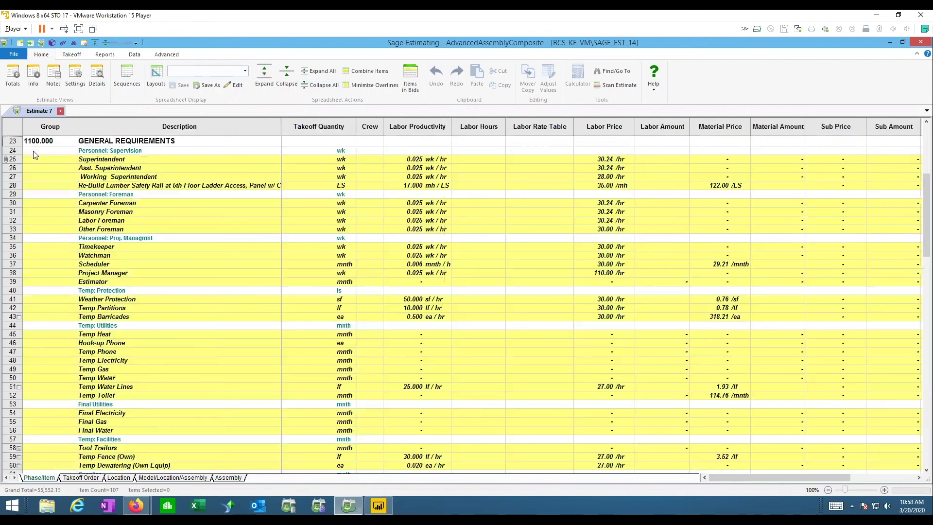
key(ctrl+a)
scroll(21, 464, down, 15)
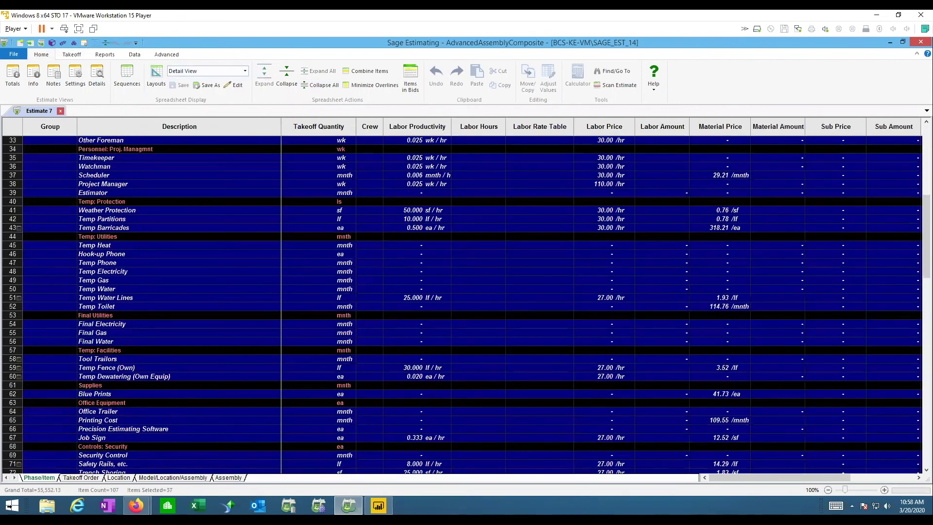
scroll(103, 488, down, 10)
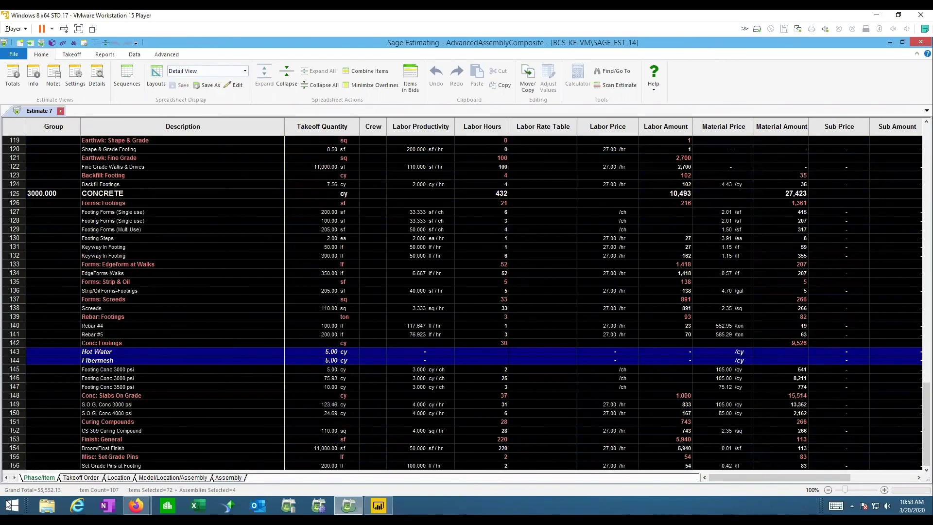
key(Delete)
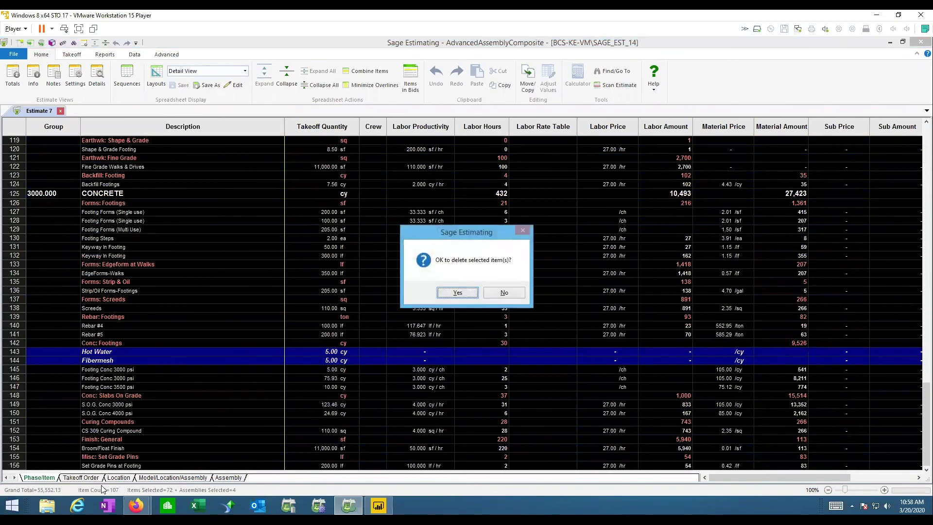
click(454, 292)
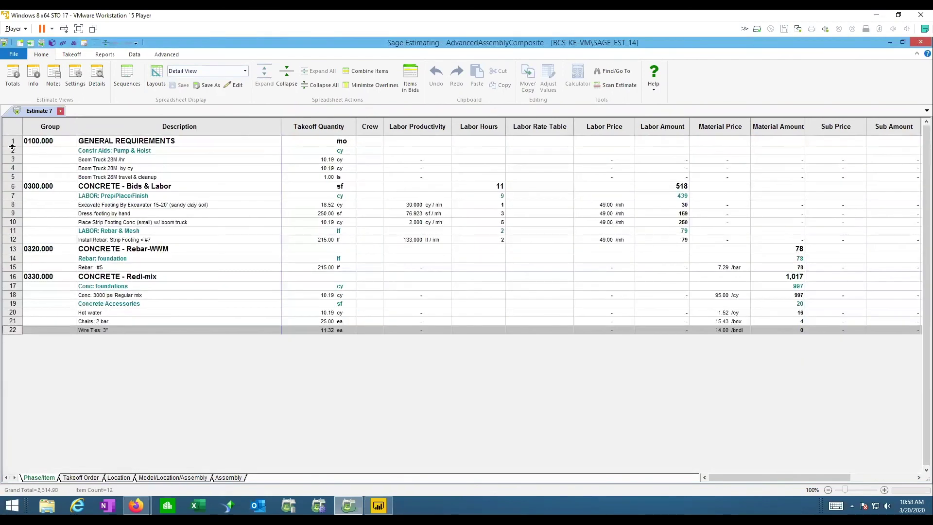
Delete all remaining items, from group 0100.000 GENERAL REQUIREMENTS through 0330.000 CONCRETE - Redi-mix, to empty the estimate
drag(13, 141, 21, 359)
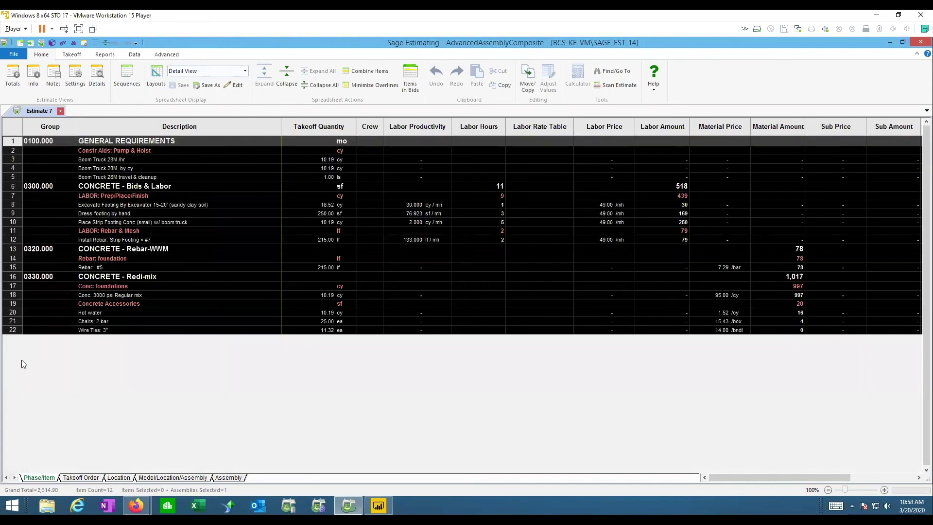
key(Delete)
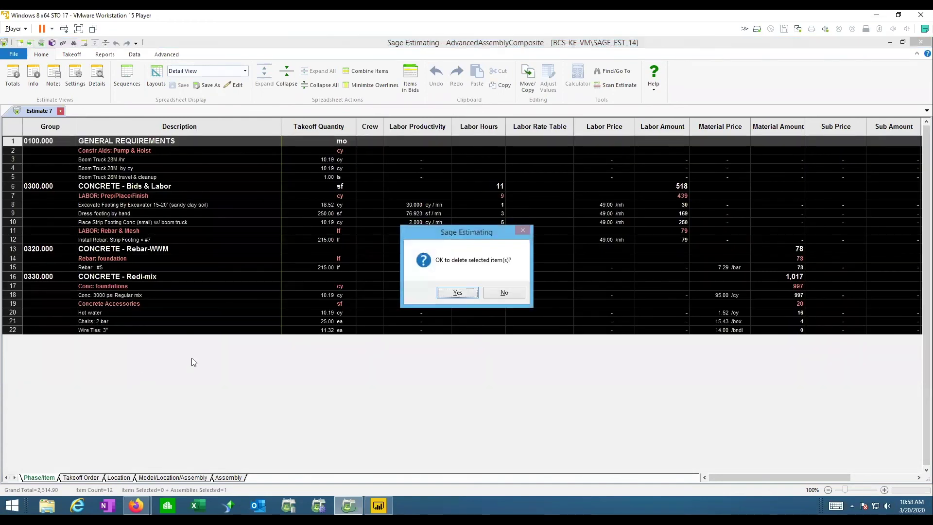
click(457, 292)
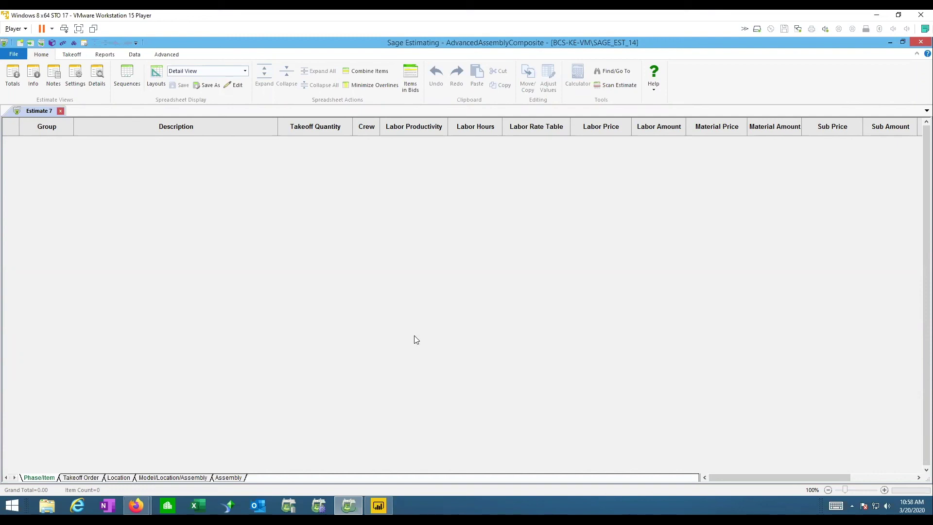
Open the ConstructiveAdvisor standard database in place of the current one
click(14, 54)
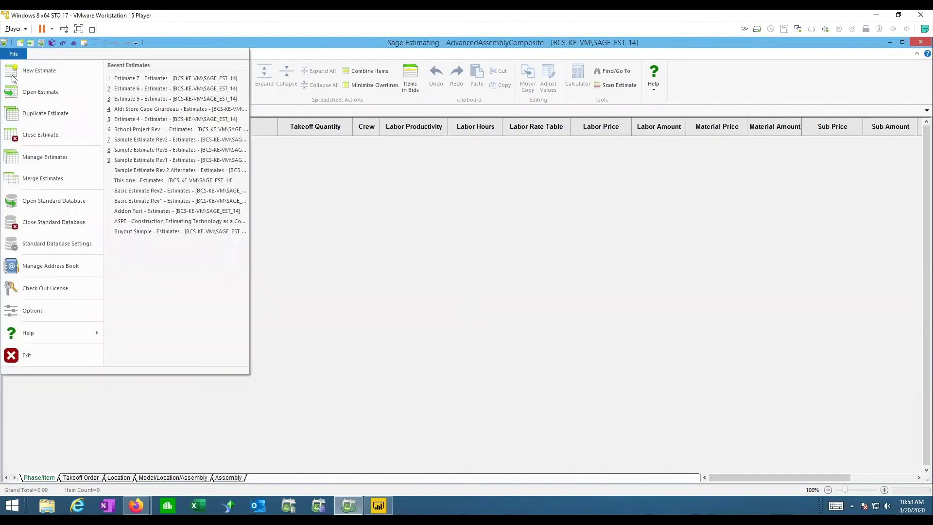
click(51, 202)
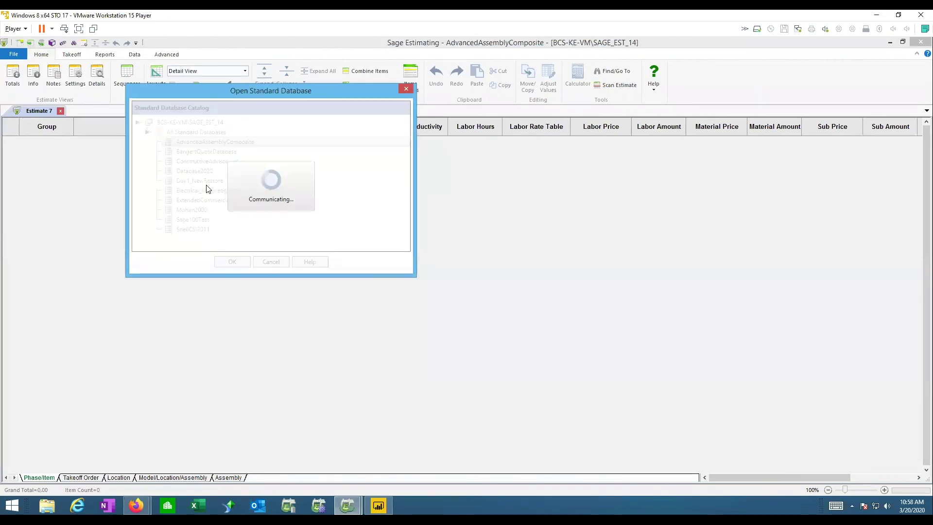
click(202, 161)
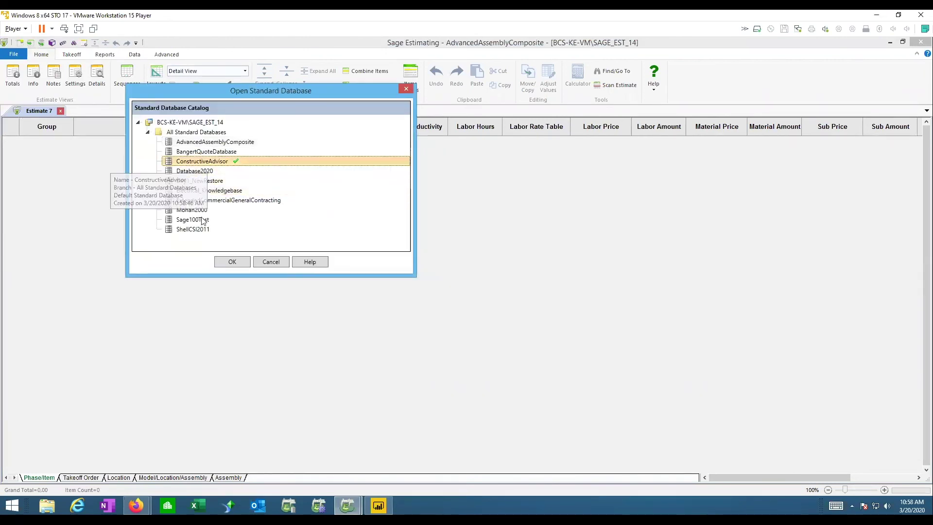
click(232, 262)
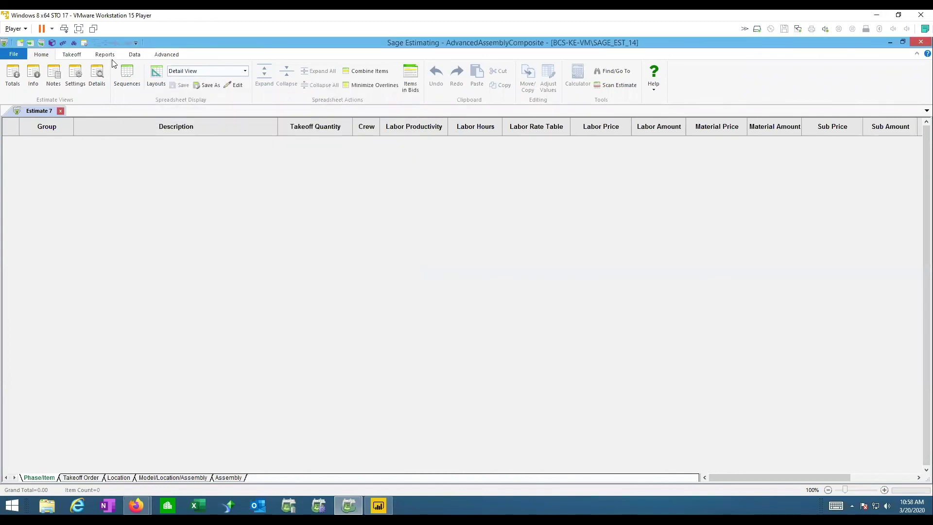
Look through the Build What Matters pre-built models for model takeoff, including 24 Building Concrete Detail, and close the model list
click(73, 54)
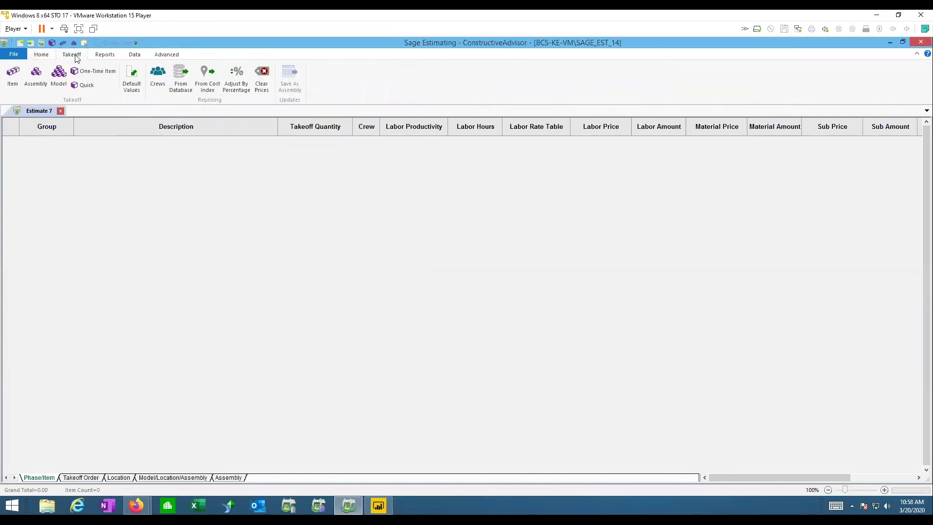
click(58, 76)
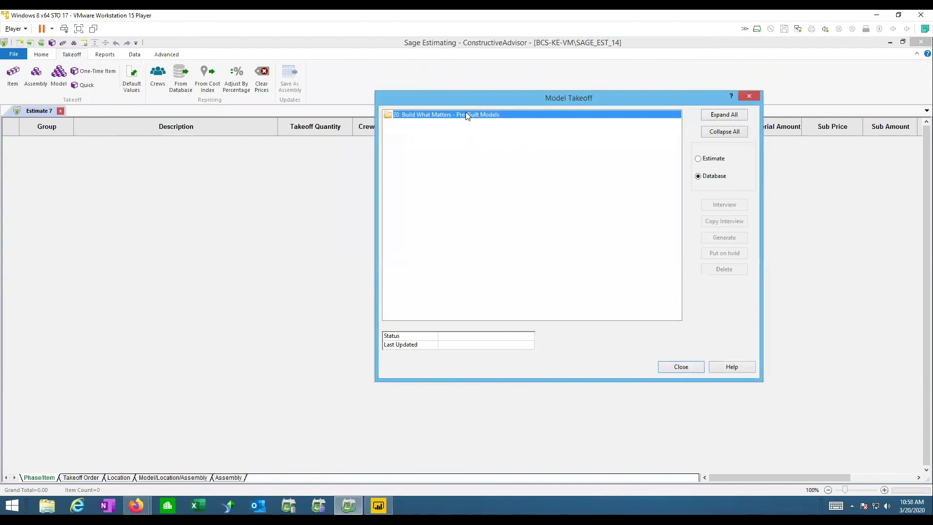
double_click(466, 114)
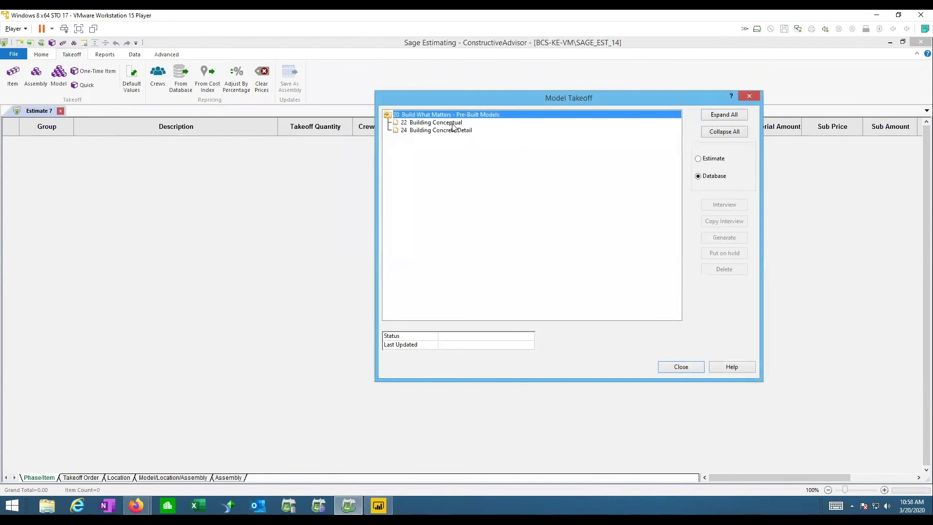
click(429, 129)
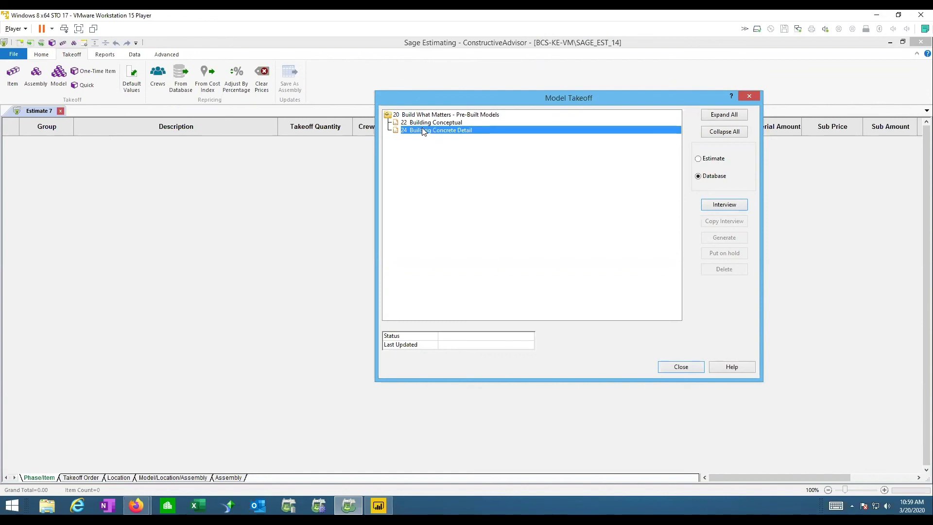
click(671, 366)
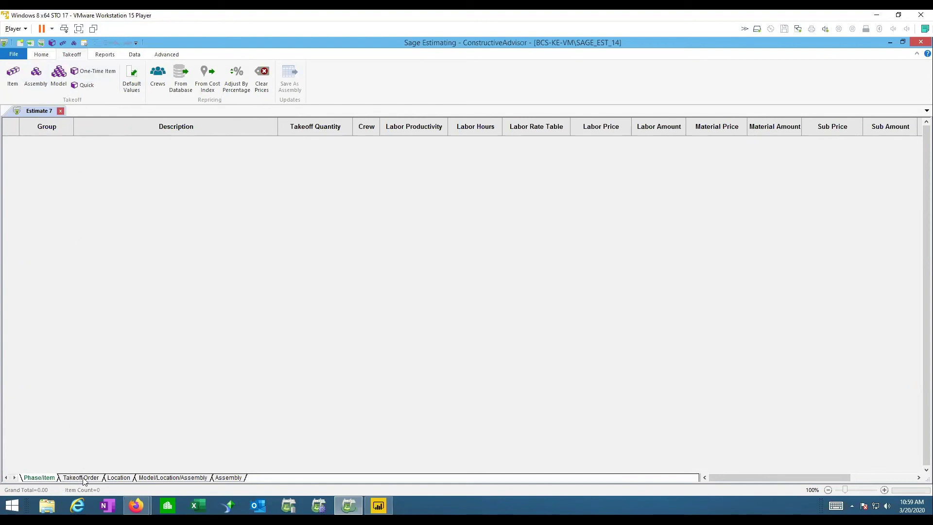
Show the estimate in the Assembly sequence and set the default takeoff values Building to Building A and Detail to Ftg 1
click(233, 477)
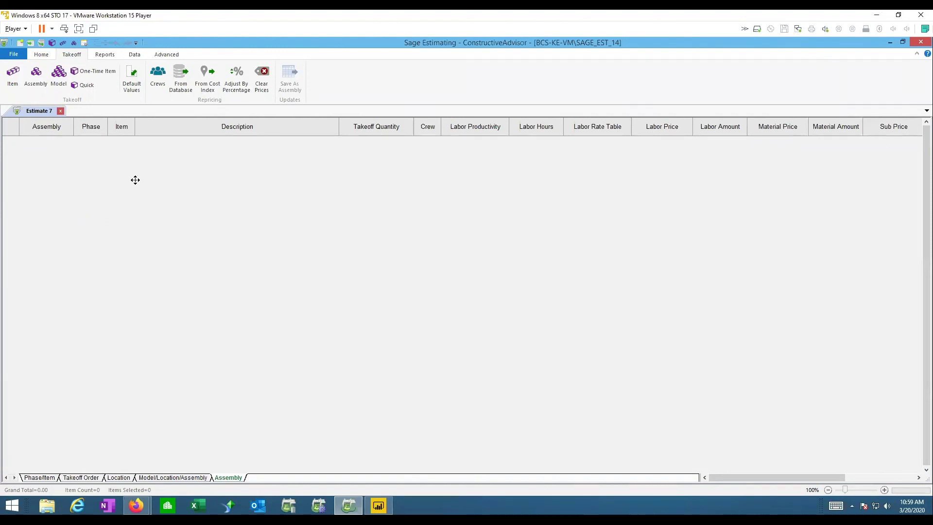
click(132, 82)
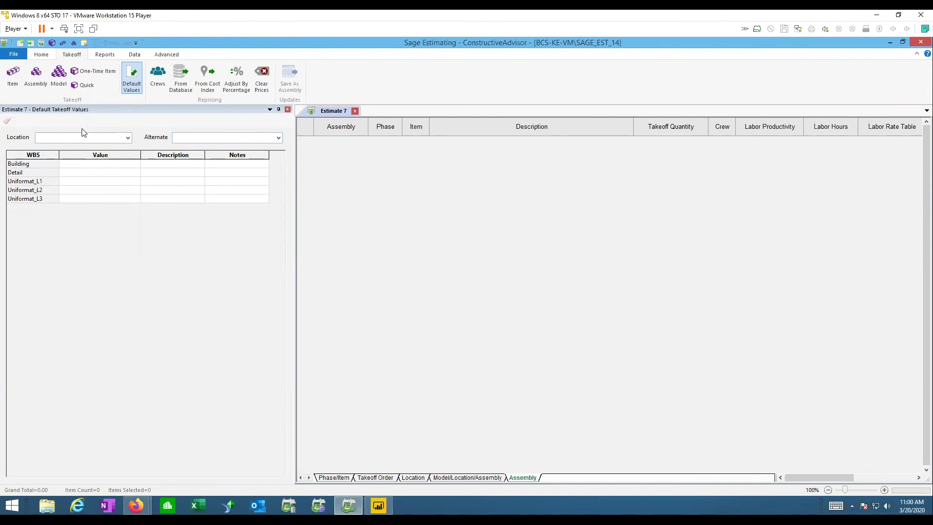
click(30, 165)
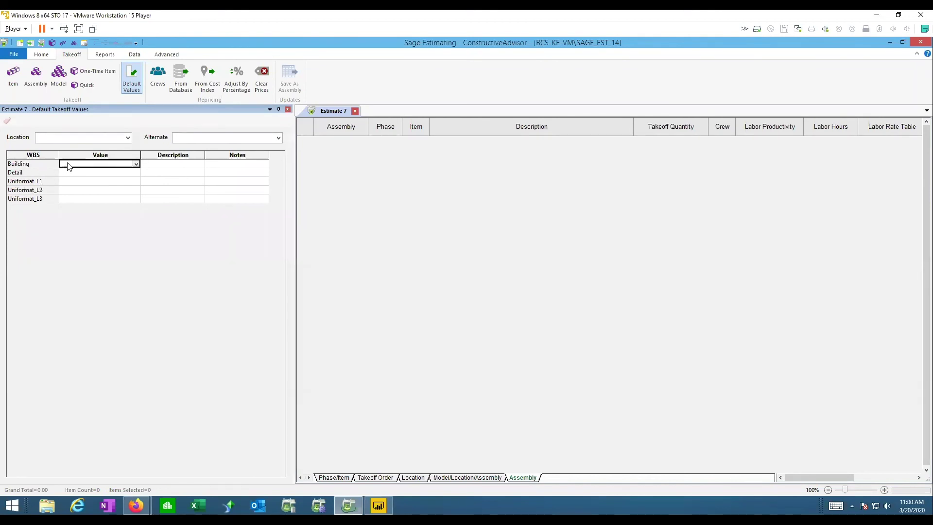
text(Building A)
key(Tab)
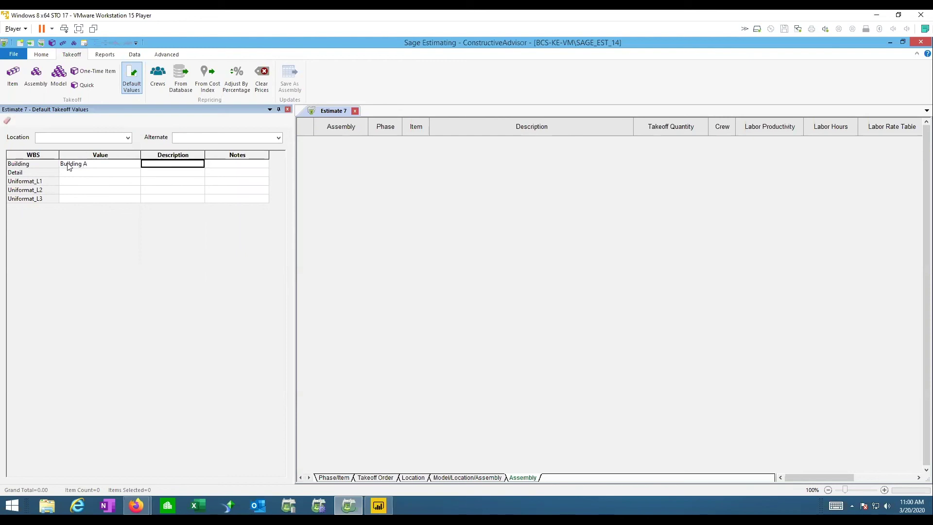
click(69, 175)
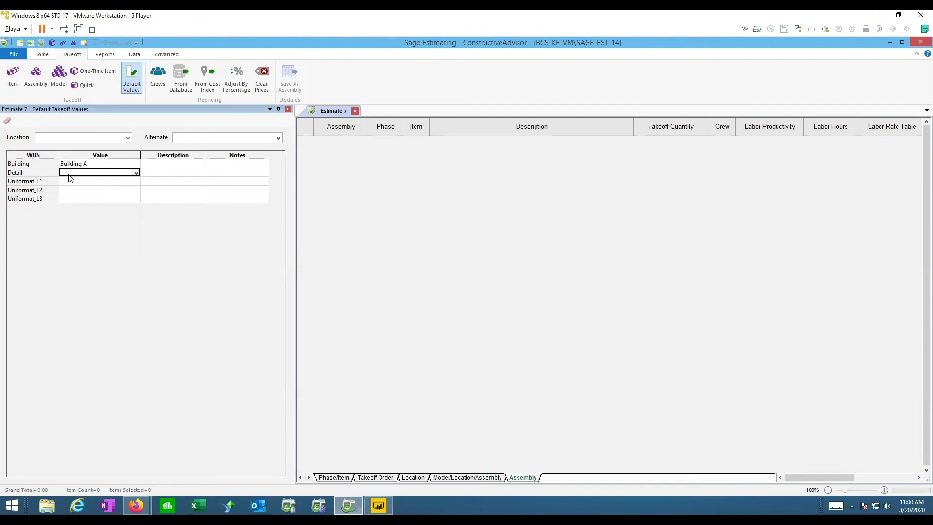
text(Ftg 1)
click(86, 184)
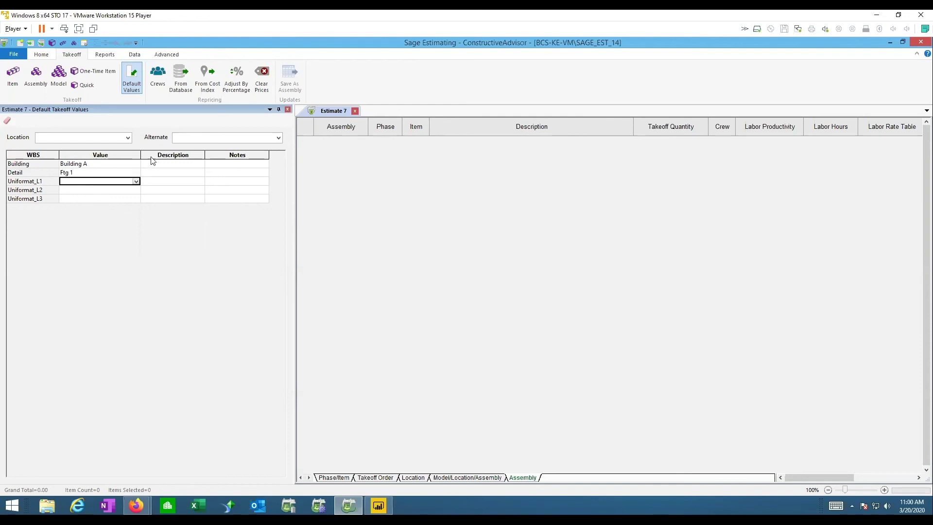
Float the Default Takeoff Values window over the spreadsheet, move it around and dock it back beside the spreadsheet
click(131, 108)
drag(426, 174, 467, 173)
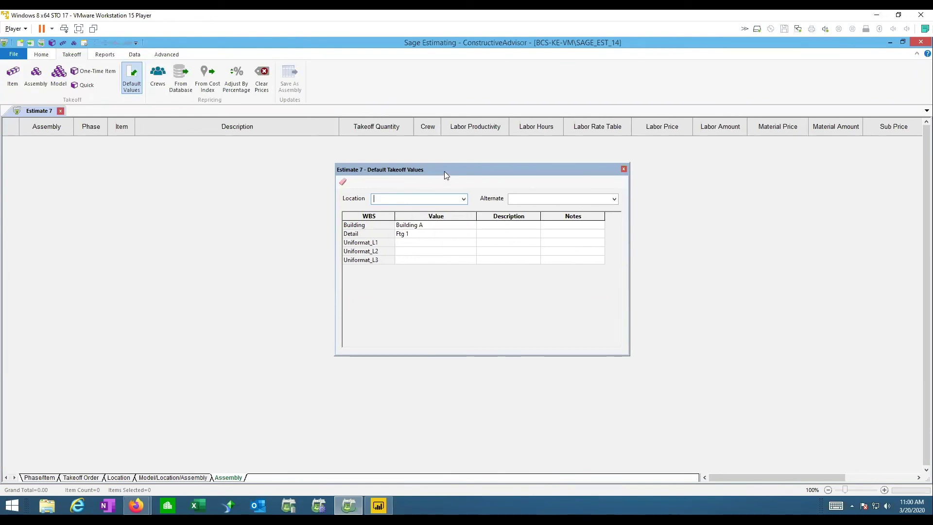
drag(446, 169, 428, 146)
drag(456, 244, 453, 296)
drag(392, 292, 15, 300)
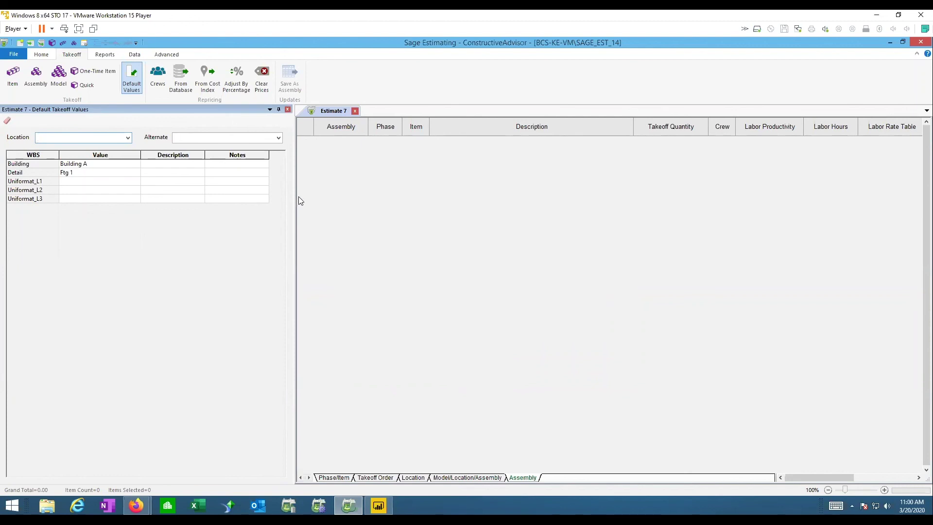
Start a quick takeoff and add Excavate Footing by Machine from the Sitework phase 2220.250 Earthwk: Footings (Mach)
click(81, 164)
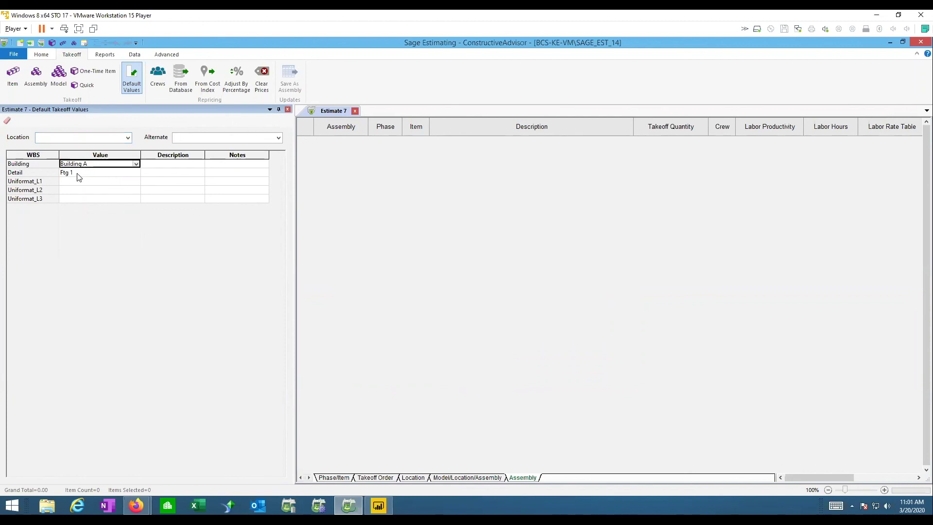
click(77, 174)
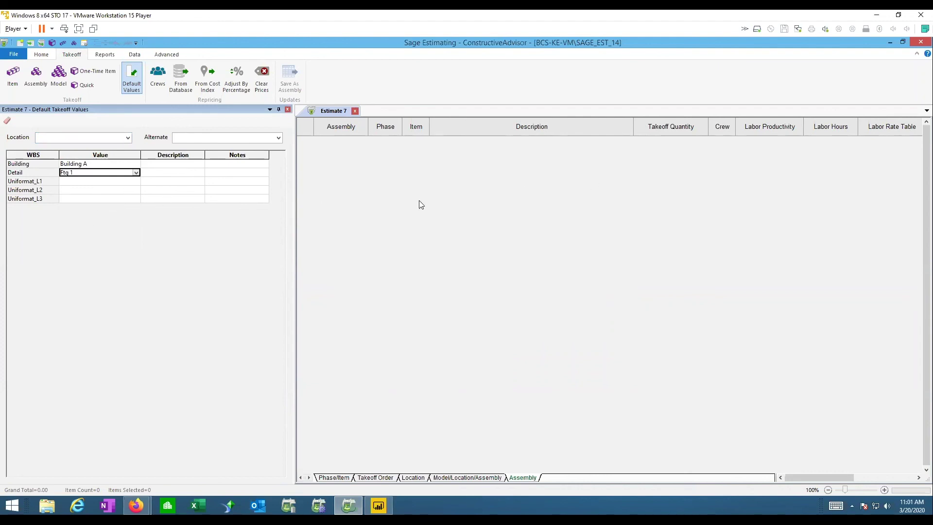
click(81, 89)
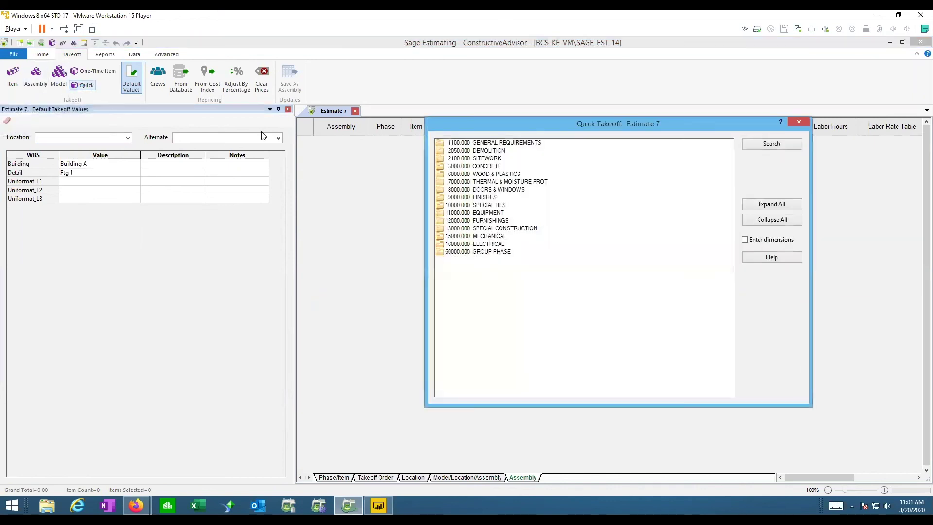
click(493, 151)
double_click(492, 158)
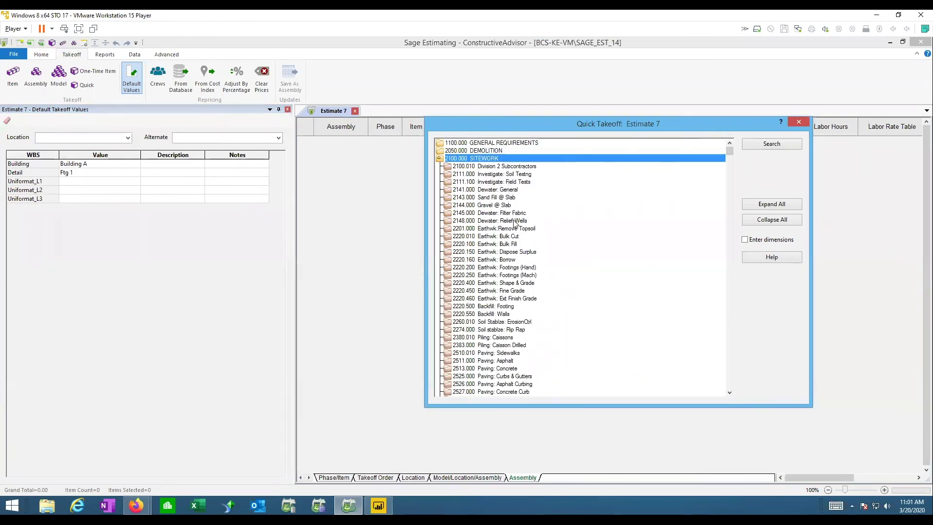
double_click(517, 275)
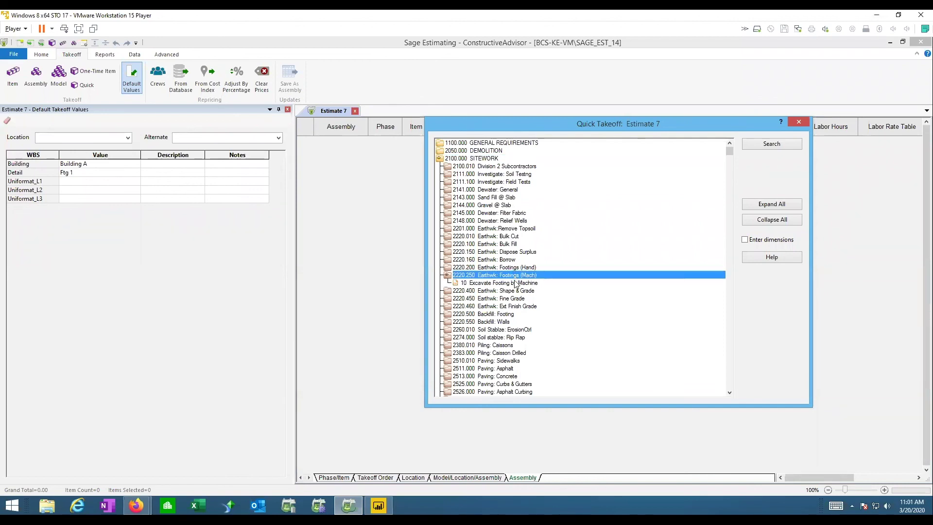
click(513, 282)
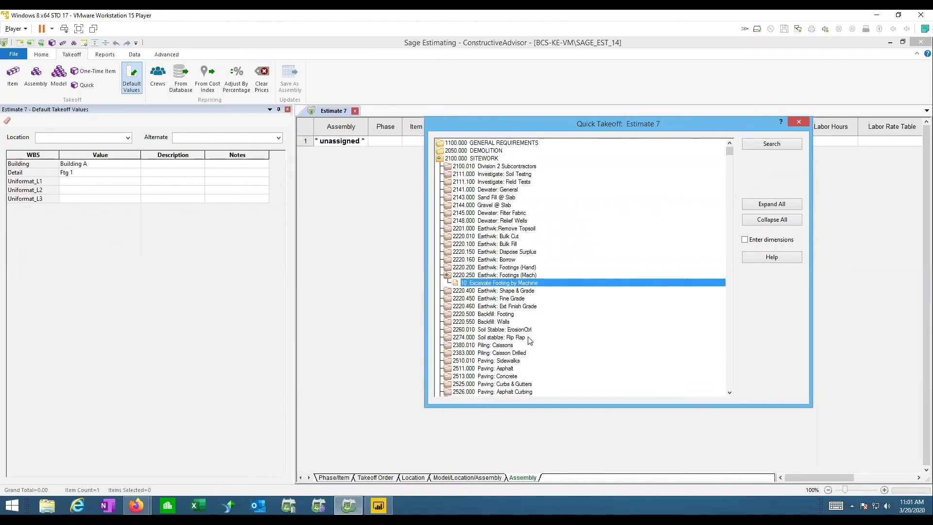
Search the quick takeoff for "footing", add Shape & Grade Footing, Footing Forms (Single use) and Footing Conc 3000 psi, and close the takeoff
click(770, 145)
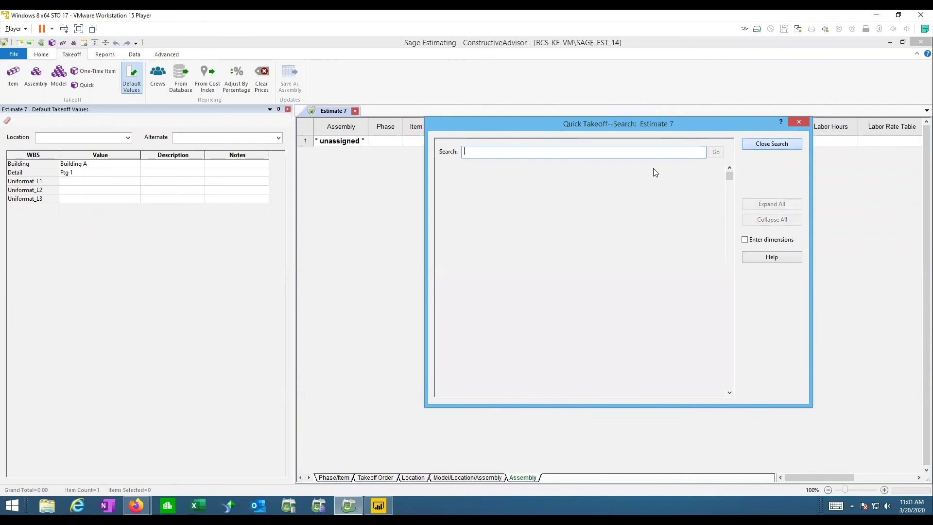
text(footing)
key(Return)
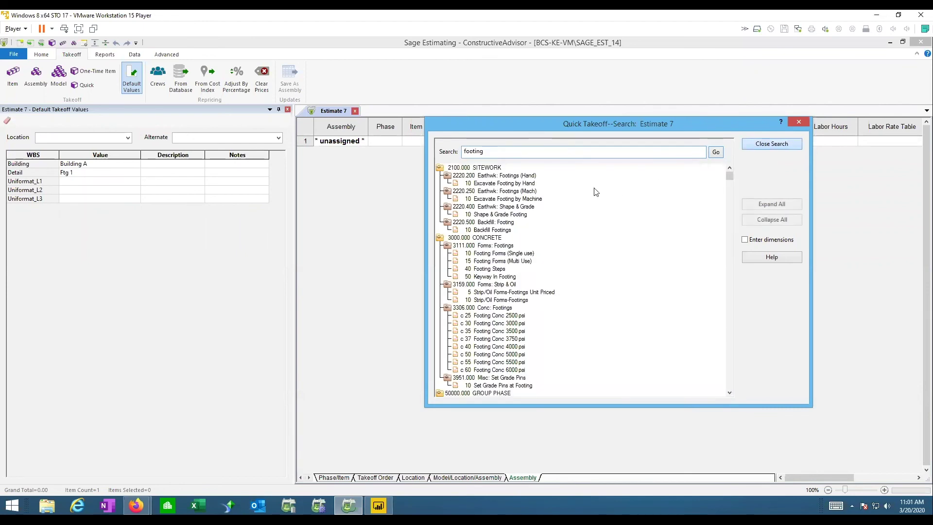
drag(512, 214, 306, 216)
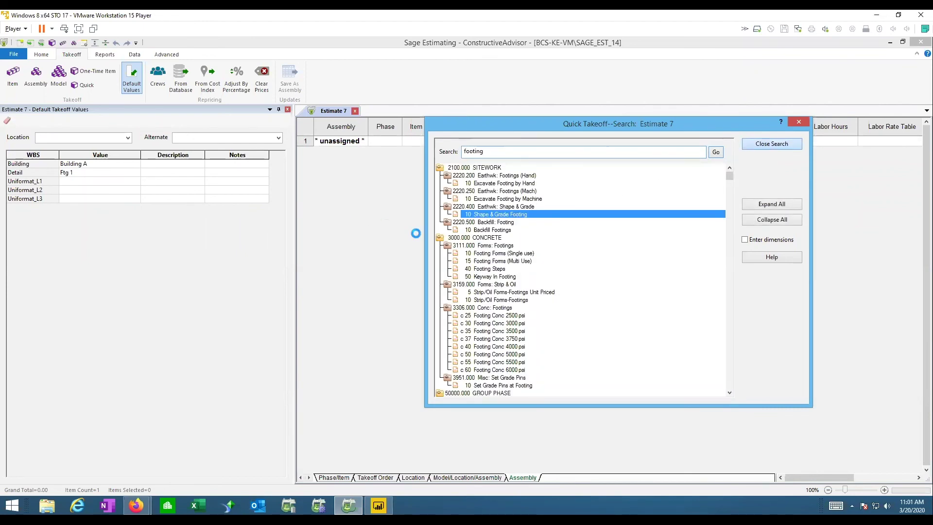
drag(480, 253, 381, 231)
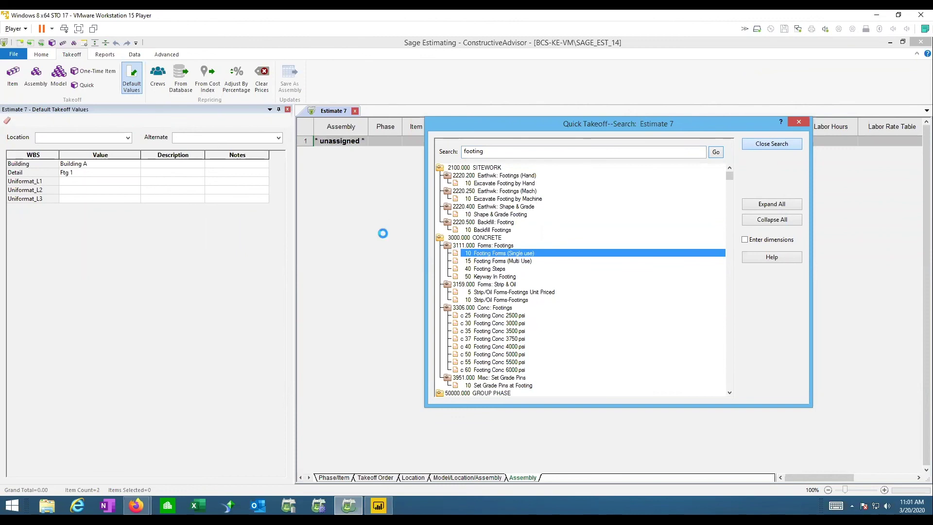
double_click(493, 323)
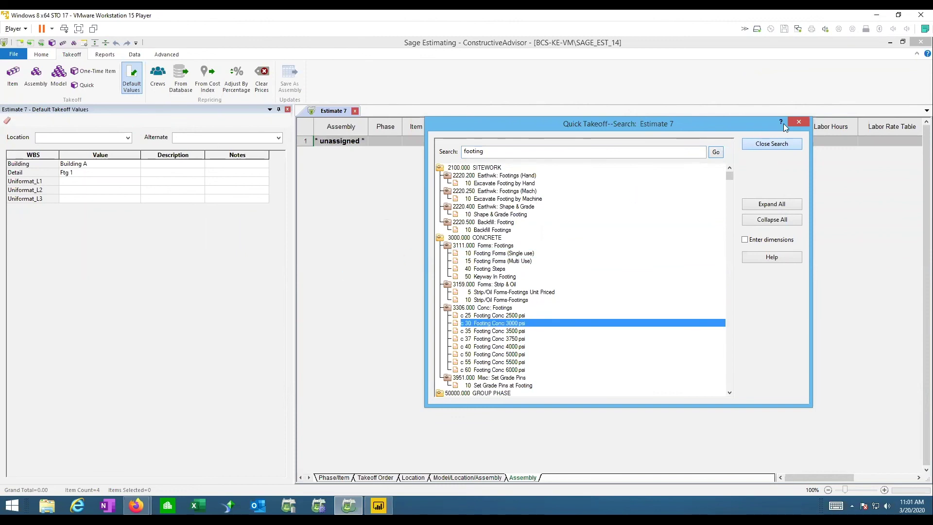
click(799, 121)
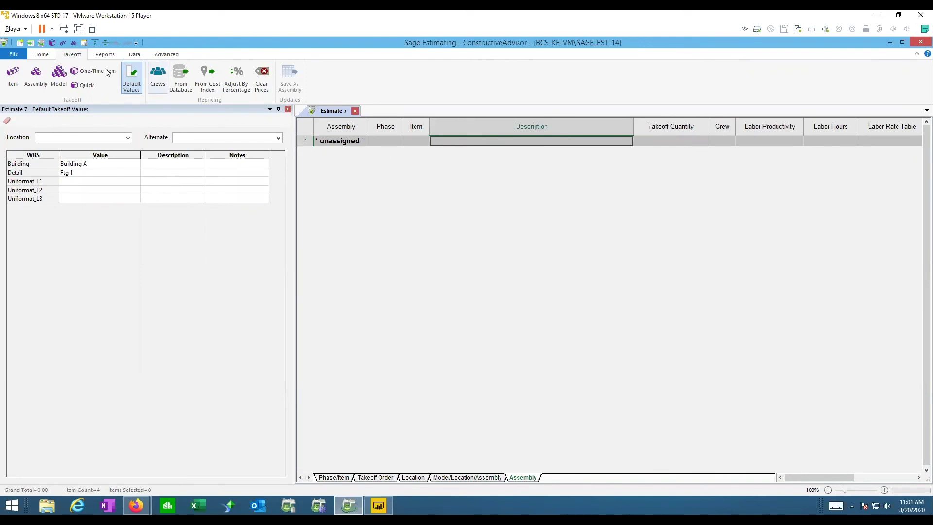
Show the estimate in the Phase/Item sequence and add a new spreadsheet sequence grouped by Building, Detail and Assembly
click(42, 55)
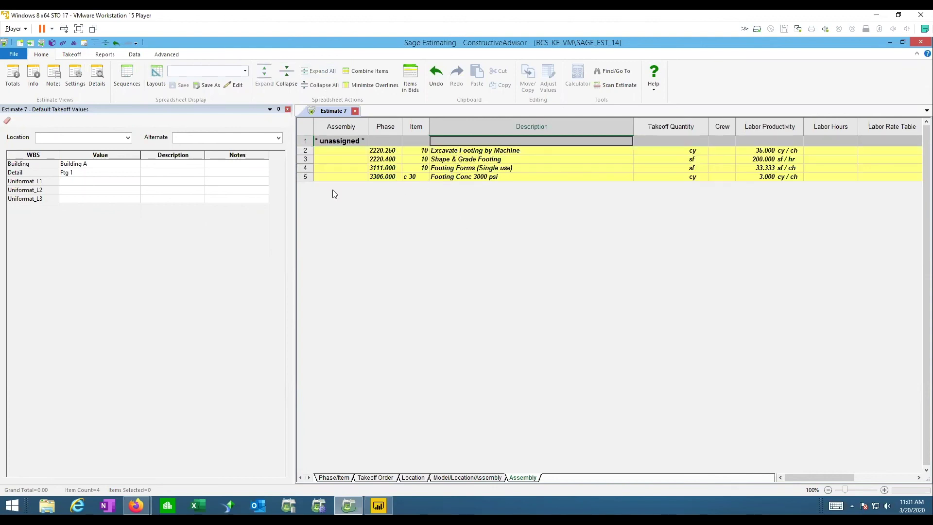
click(339, 477)
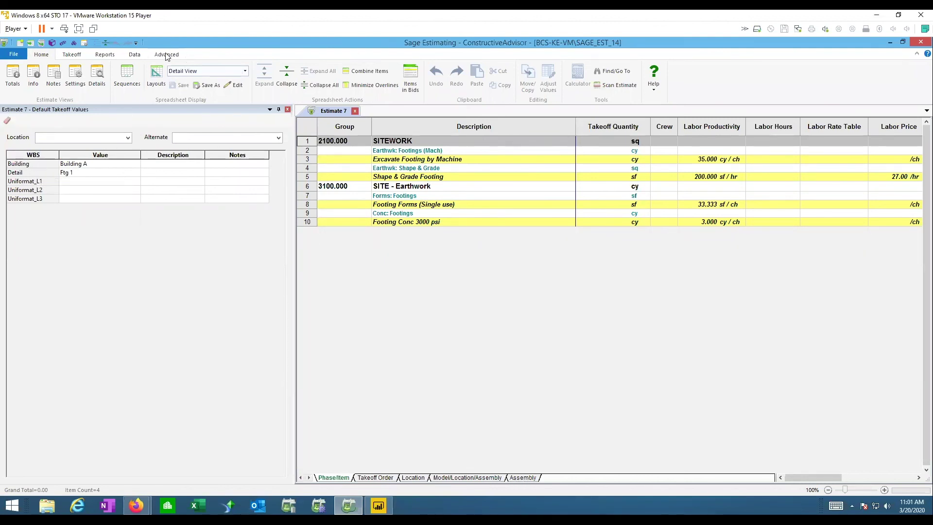
click(125, 77)
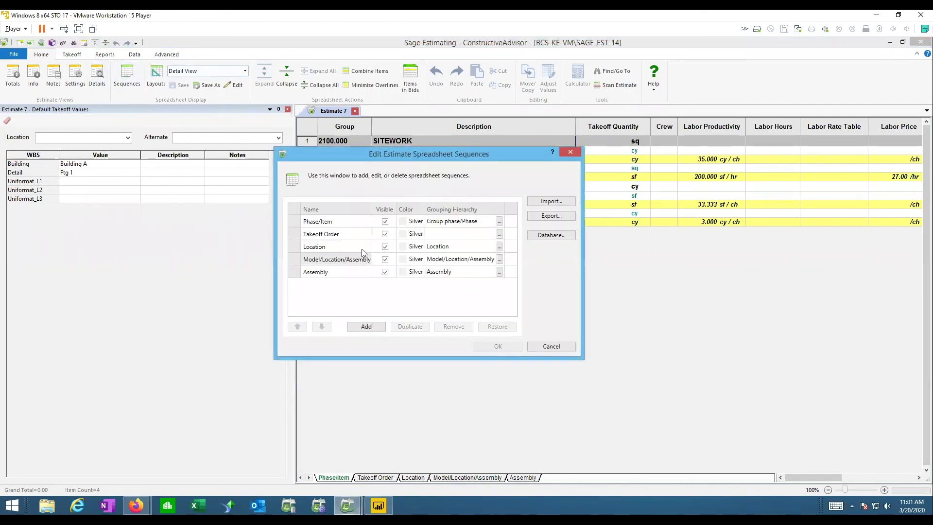
click(366, 325)
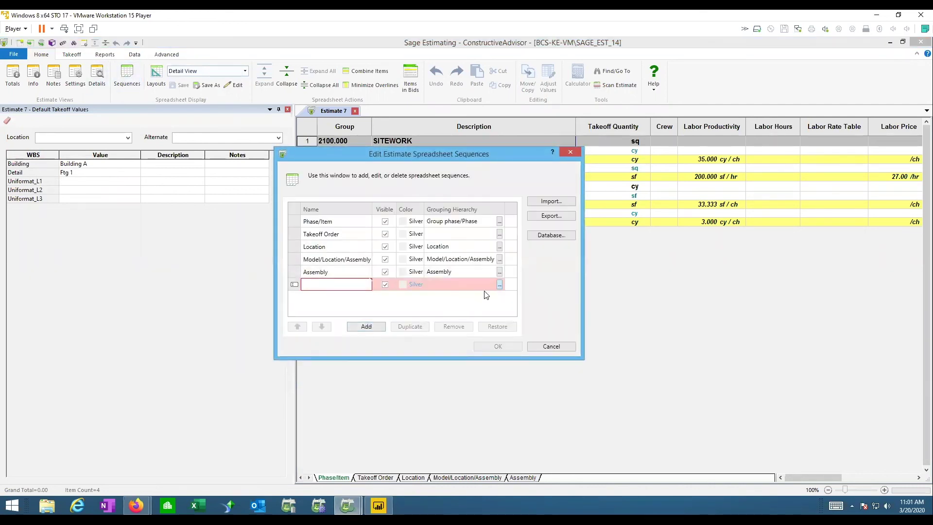
click(453, 286)
double_click(241, 236)
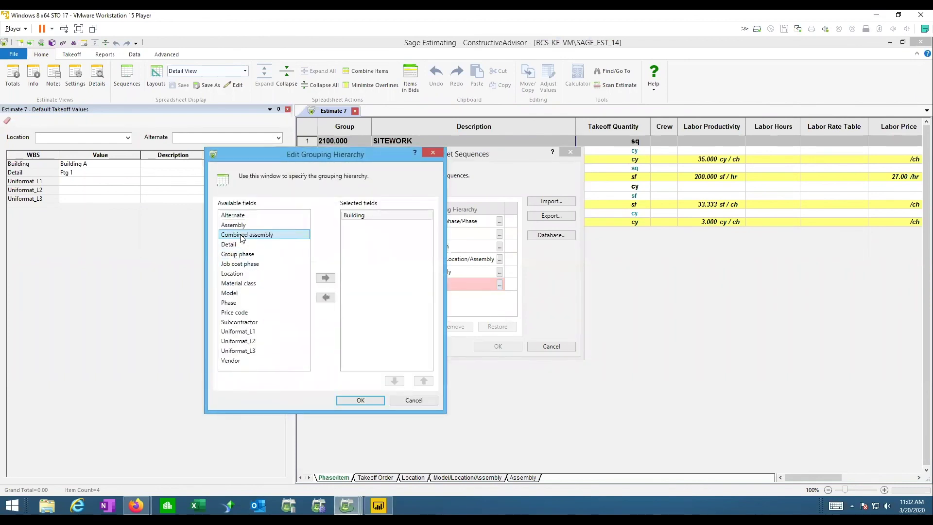
double_click(233, 244)
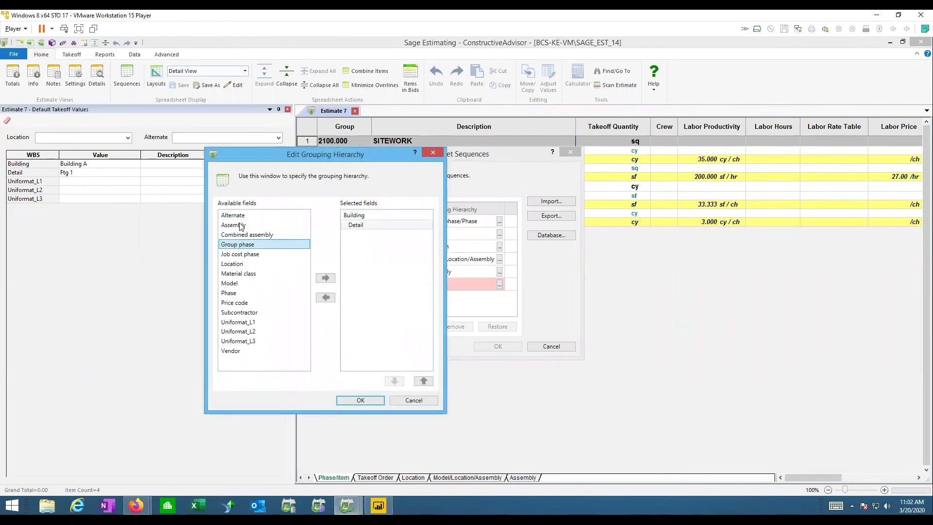
double_click(242, 225)
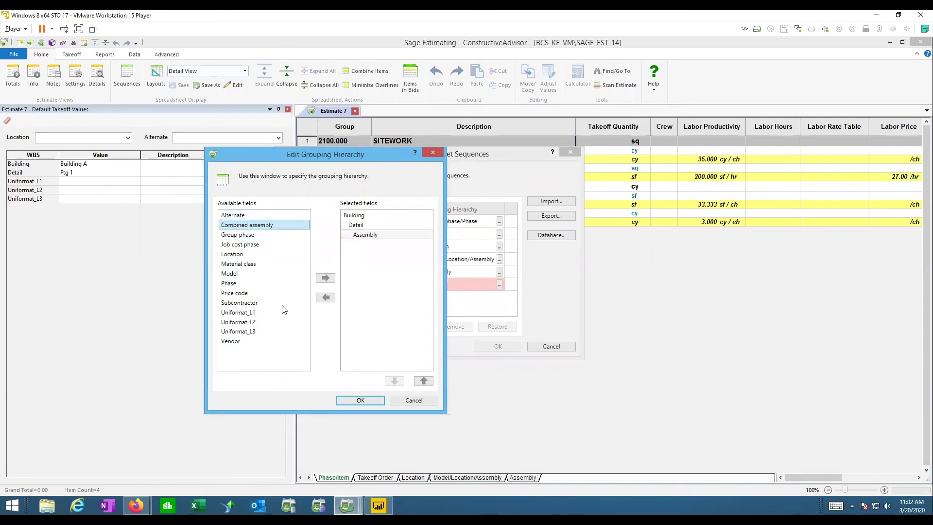
click(352, 399)
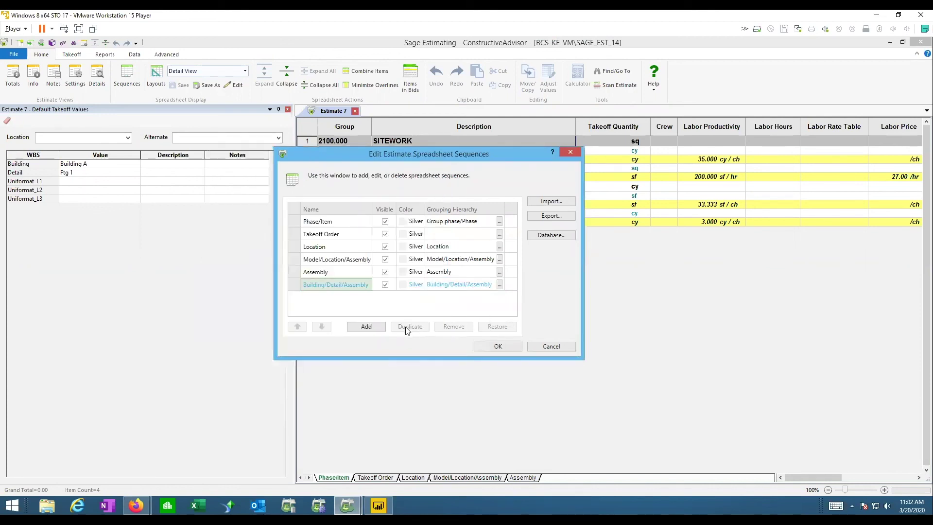
Add another spreadsheet sequence grouped by Building and Group phase, and apply the sequence changes to the estimate
click(362, 327)
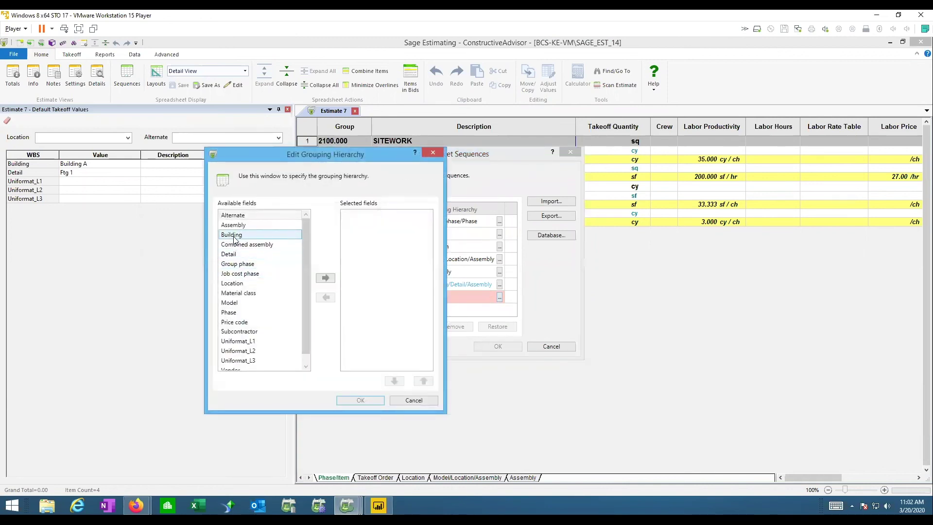
double_click(231, 235)
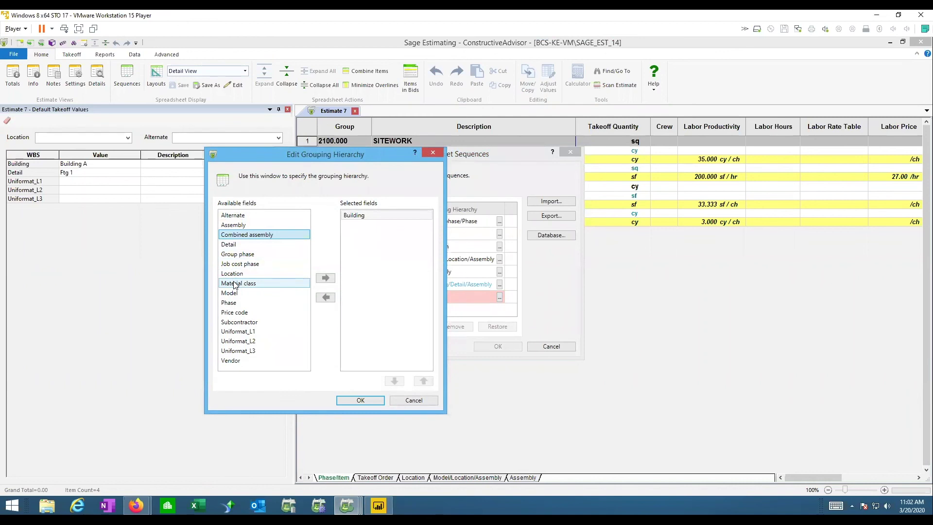
double_click(238, 254)
click(352, 402)
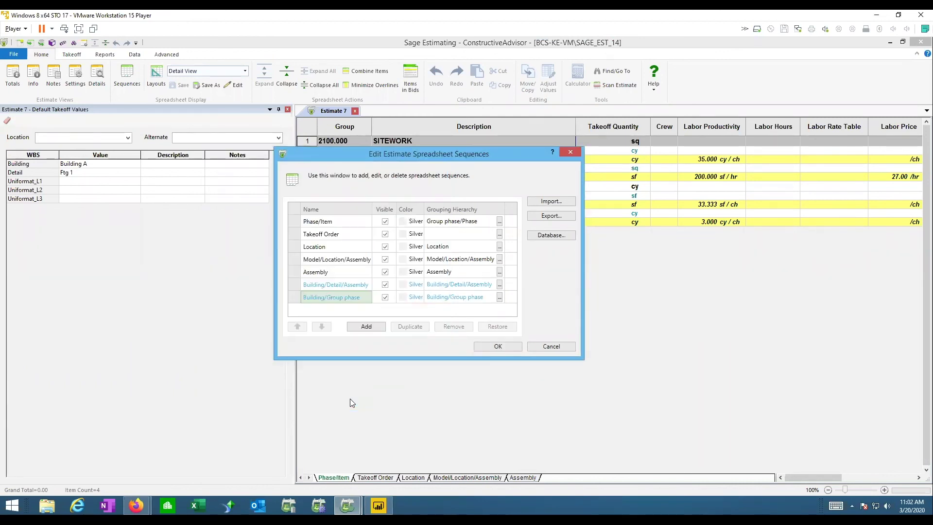
click(498, 347)
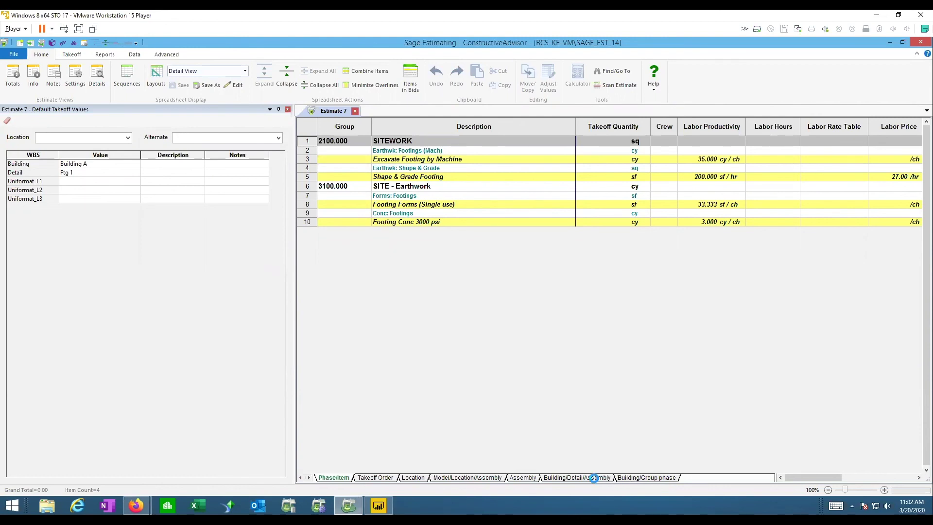
Show the estimate in the Building/Detail/Assembly sequence and examine its building, detail and assembly grouping rows
click(578, 477)
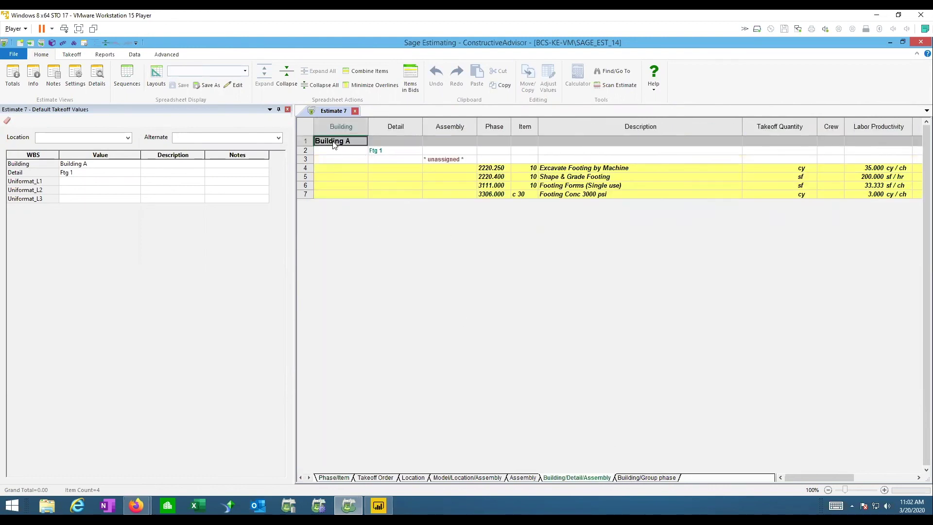
click(381, 151)
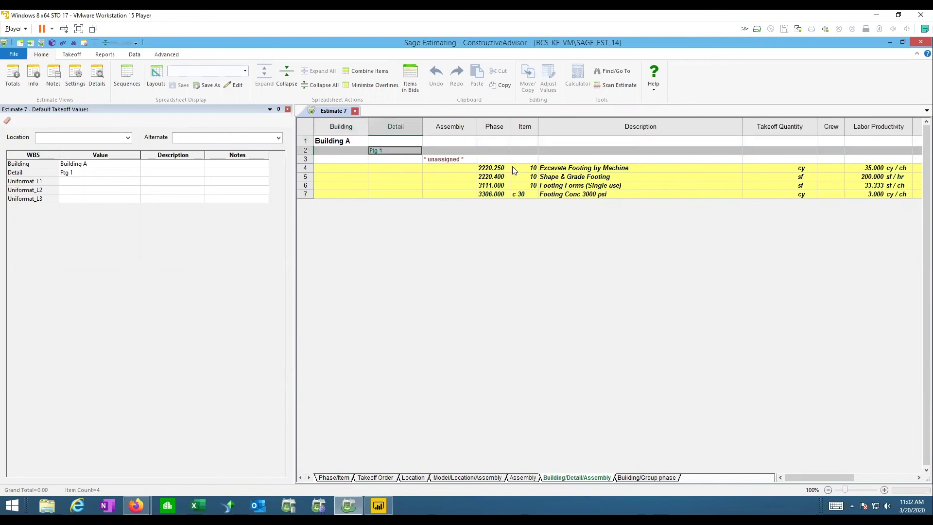
click(450, 158)
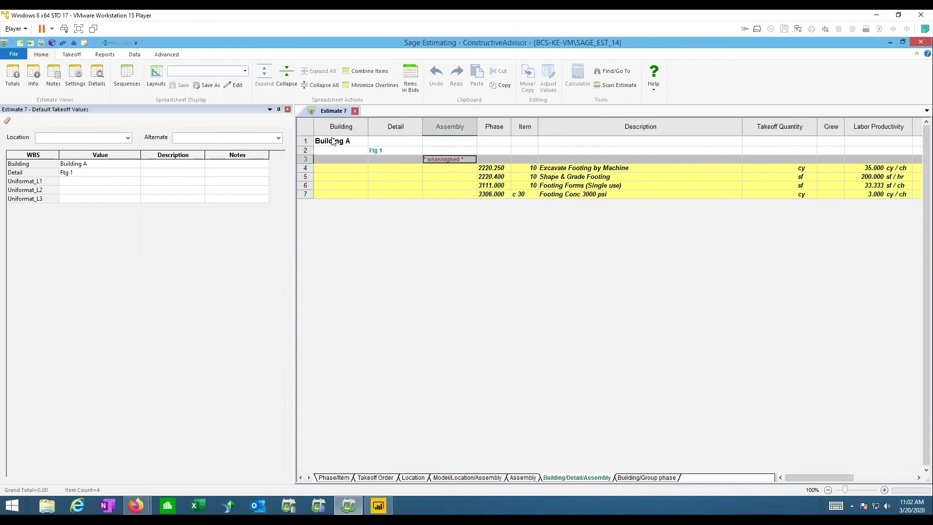
Set the default Detail to Ftg 2 and quick take off Excavate Footing by Hand, Footing Forms (Single use) and Footing Conc 3000 psi, searching "footing"
click(89, 174)
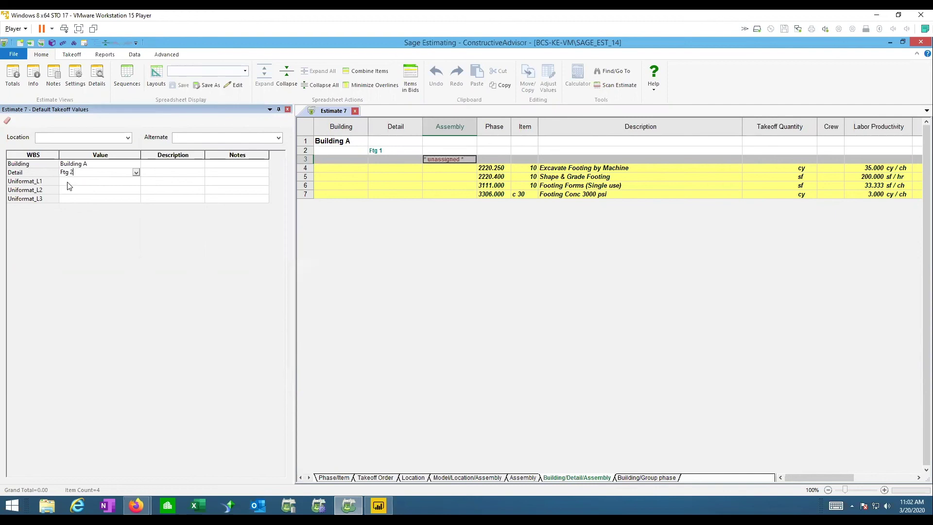
click(67, 182)
click(72, 55)
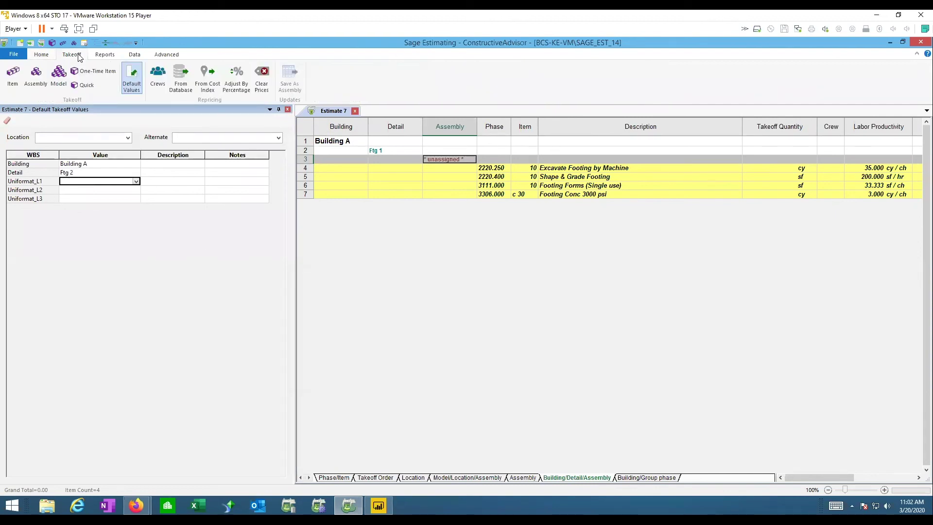
click(85, 88)
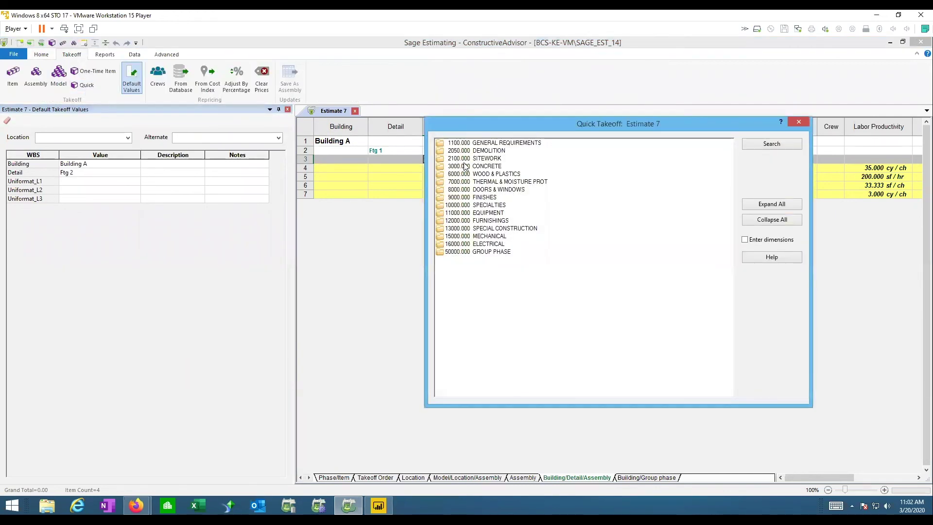
click(771, 144)
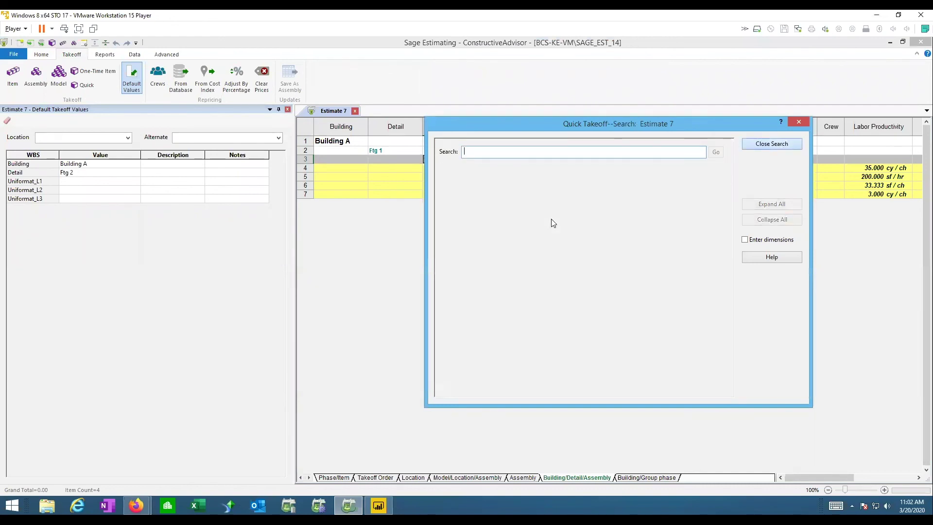
text(footing)
key(Return)
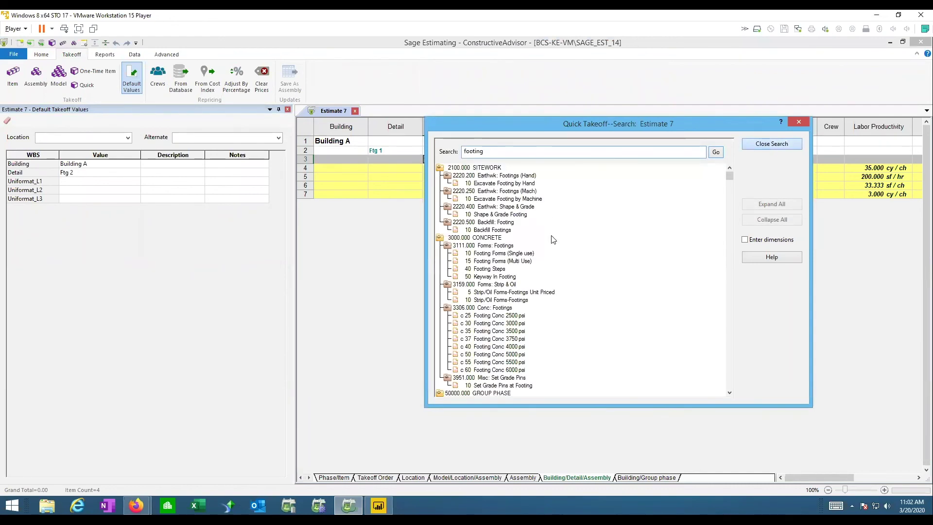
double_click(520, 183)
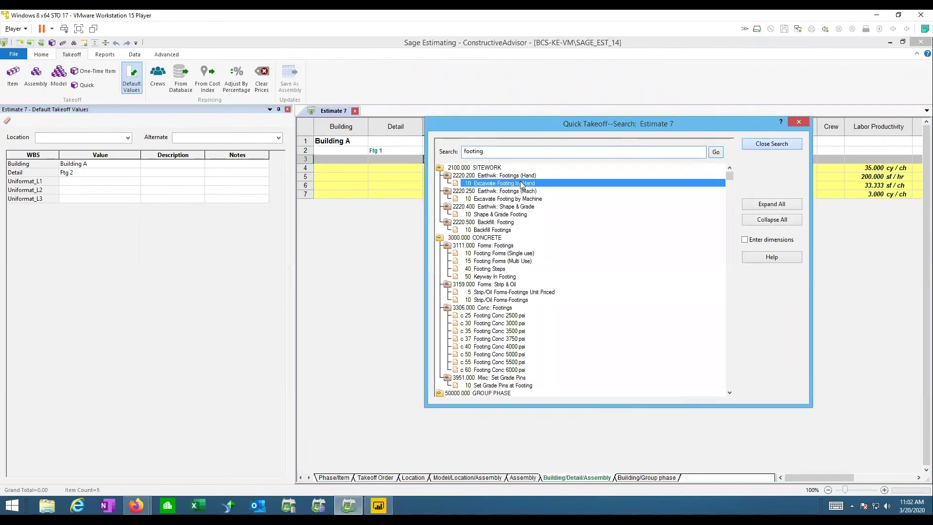
double_click(498, 253)
double_click(502, 323)
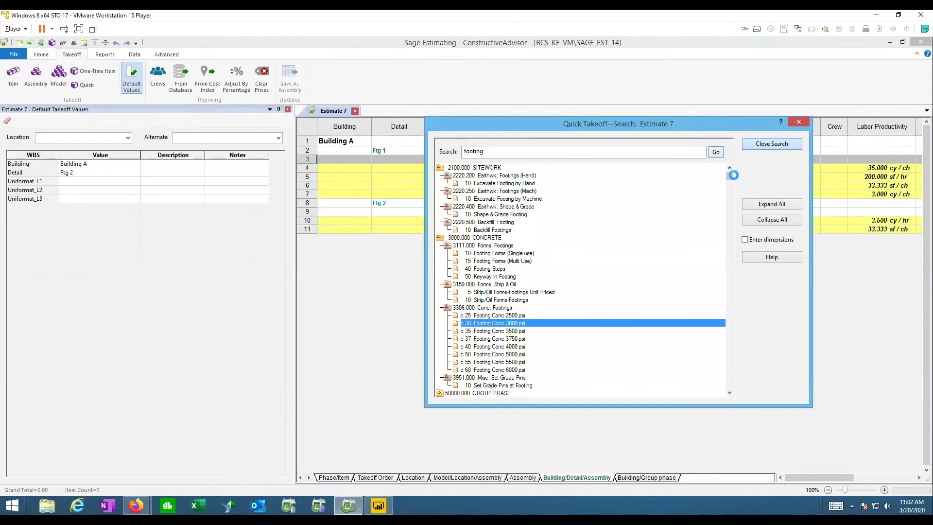
key(Escape)
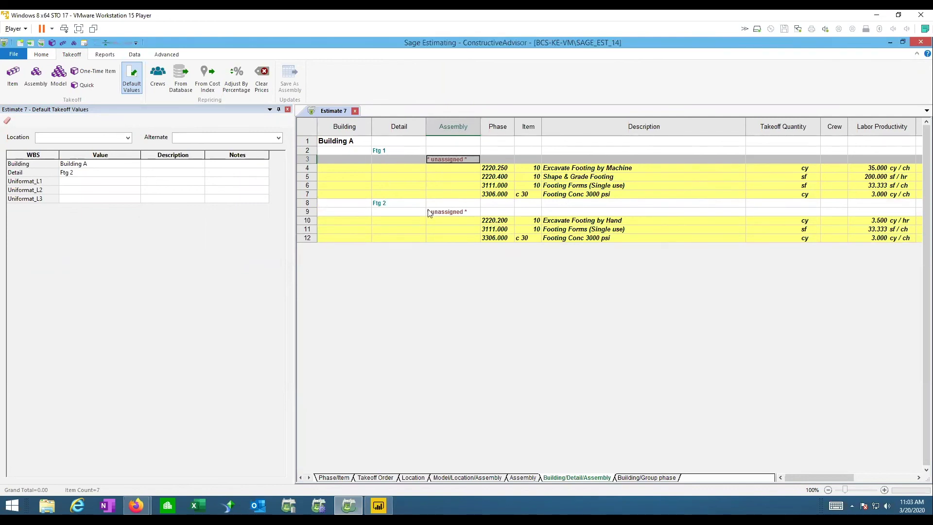
In the Phase/Item sequence, set the takeoff quantities of the two Footing Conc 3000 psi items to 100 and 50 cy
click(333, 477)
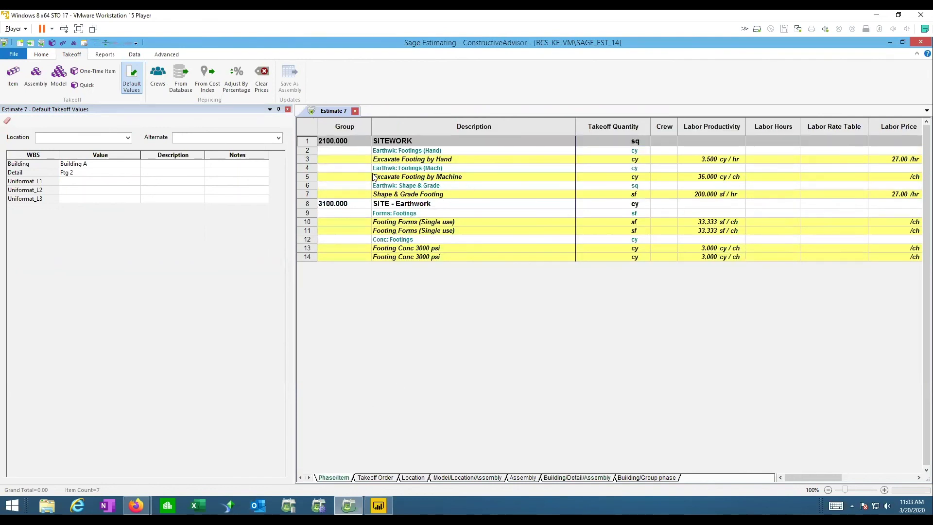
click(599, 250)
text(100)
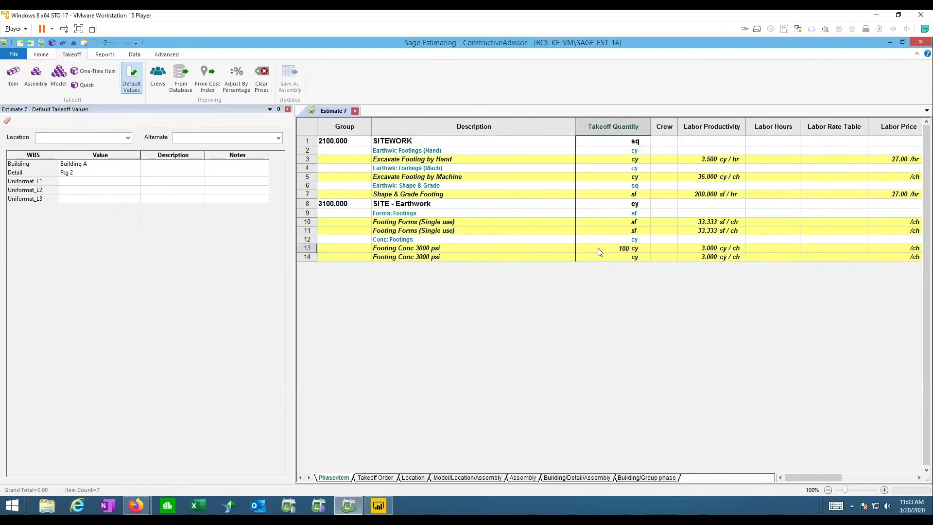
key(Return)
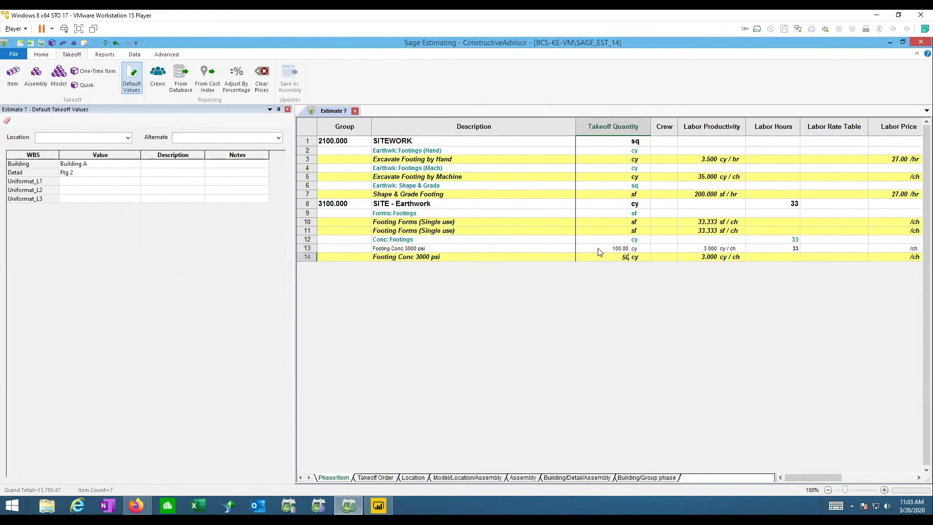
text(50)
key(Return)
Turn on combining of items to merge the duplicate footing rows, and turn it off again
click(428, 250)
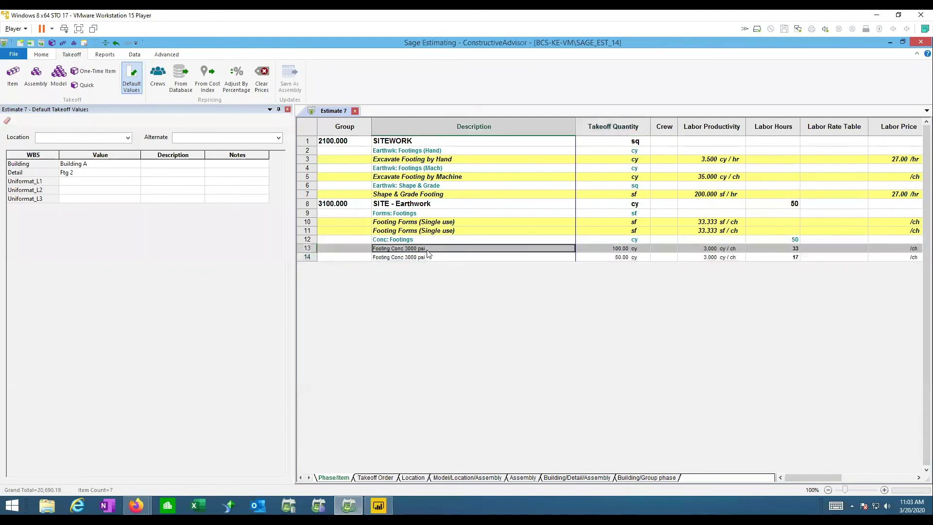
click(41, 55)
click(367, 71)
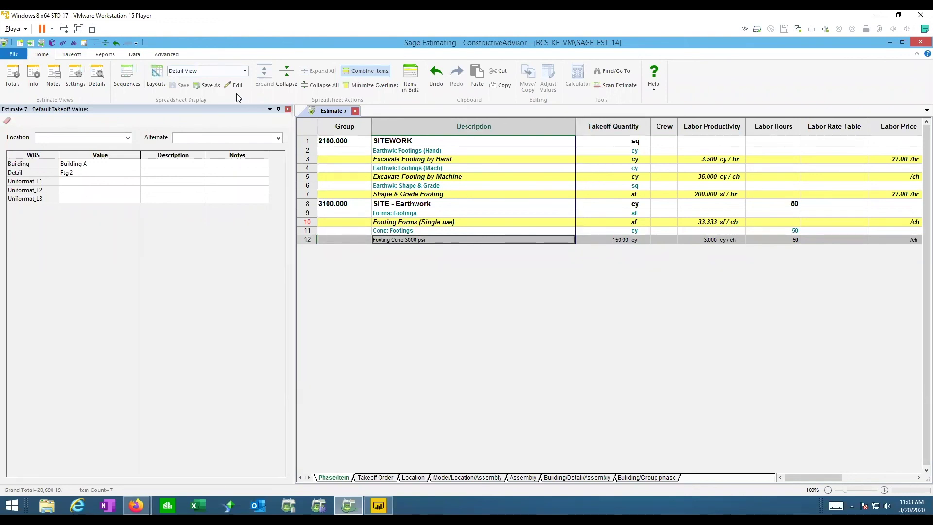
click(367, 71)
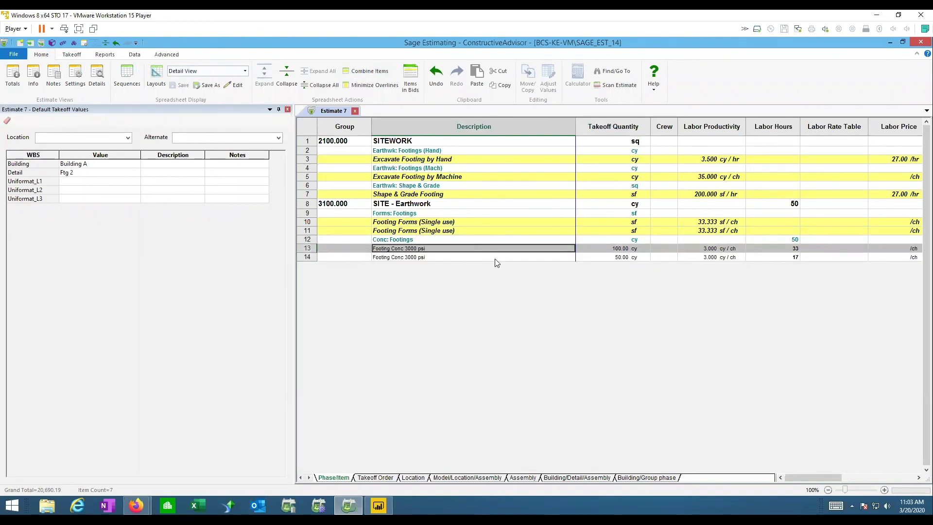
Show the Building/Detail/Assembly sequence and delete all Building A footing items from the estimate
click(588, 477)
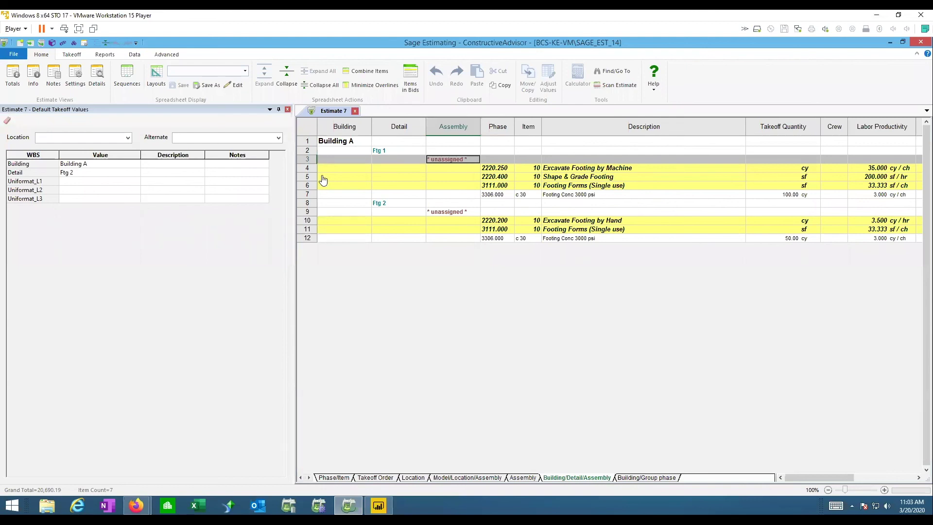
drag(309, 140, 307, 238)
key(Delete)
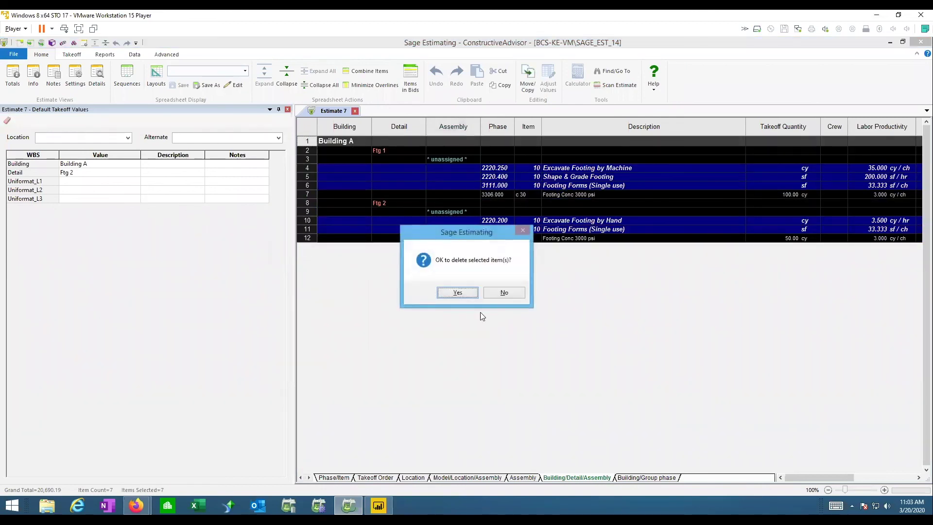
click(447, 293)
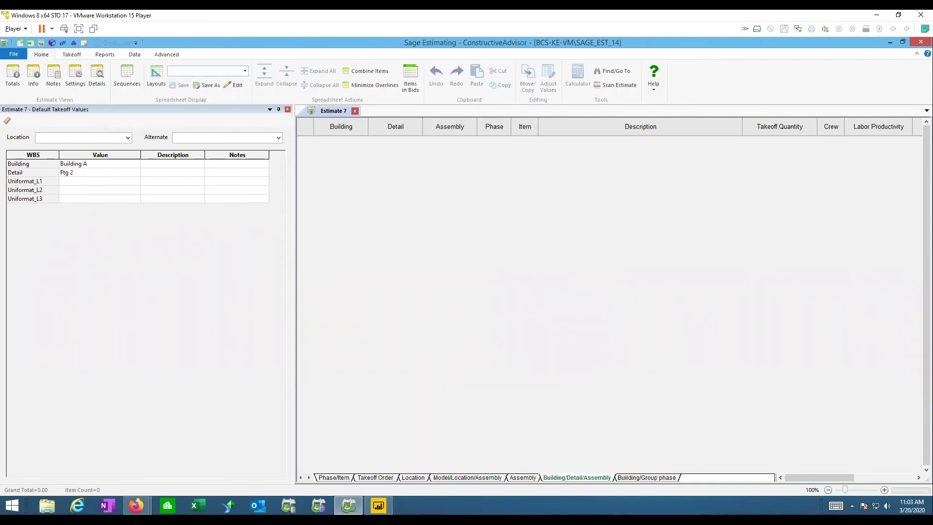
Set the default Detail to Ftg 1 and open the concrete assembly 0301b Foundation - Spread Foot No Rebar Moderate for takeoff
click(71, 55)
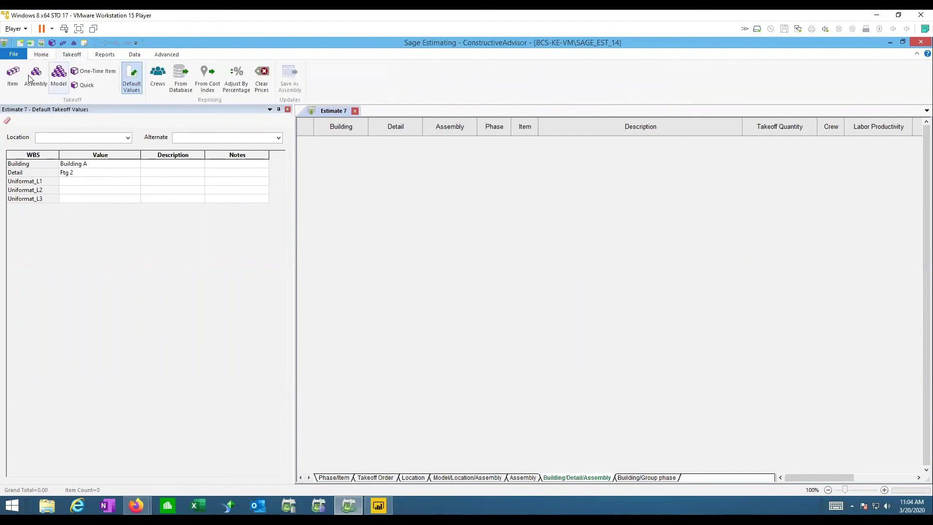
click(77, 173)
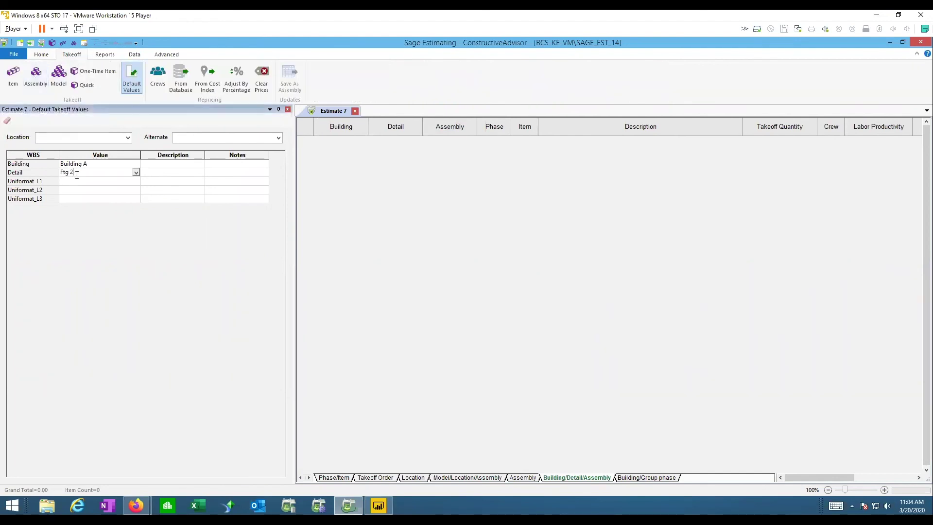
text(1)
click(77, 183)
click(34, 77)
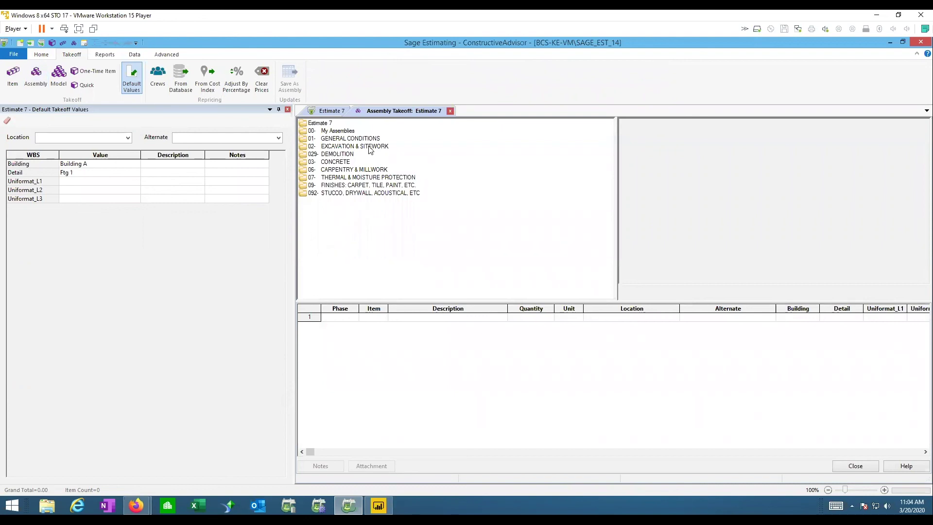
double_click(349, 162)
click(406, 178)
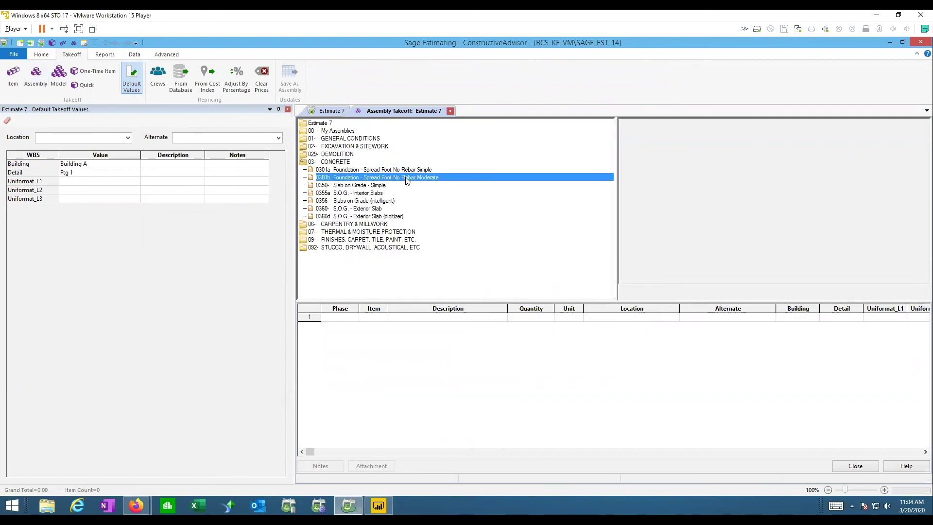
double_click(406, 178)
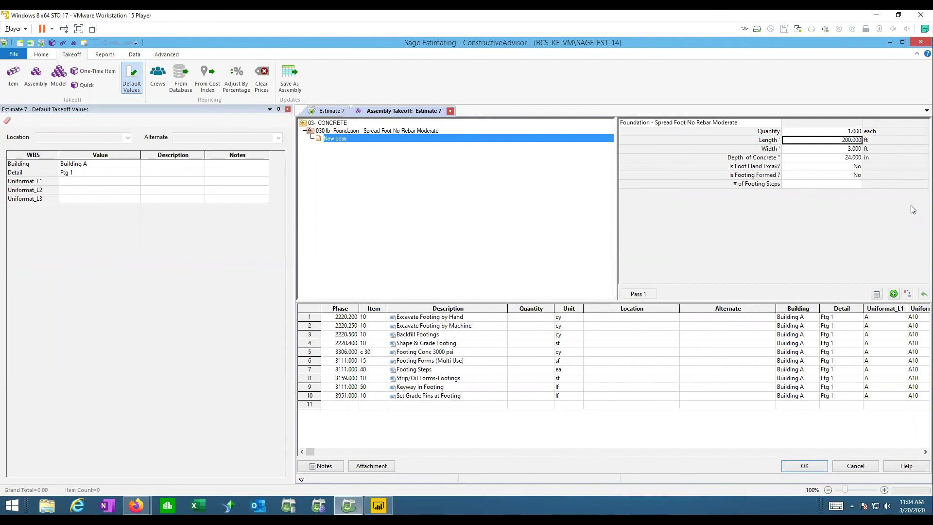
Take off the spread footing with length 600 ft, width 2.5 ft, concrete depth 12 in and footing formed Yes, adding it to the estimate
text(600)
key(Tab)
text(2.5)
key(Tab)
text(12)
key(Tab)
key(Tab)
text(y)
key(Tab)
key(Return)
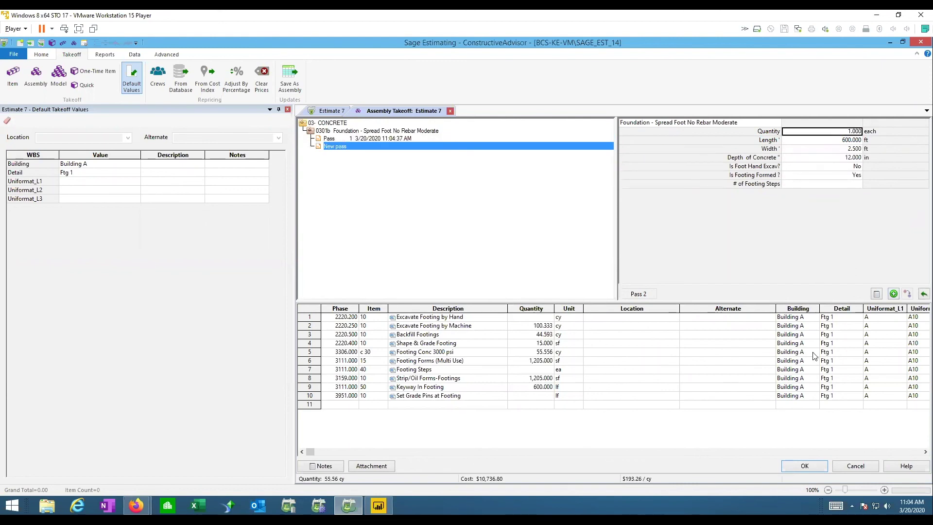
click(798, 467)
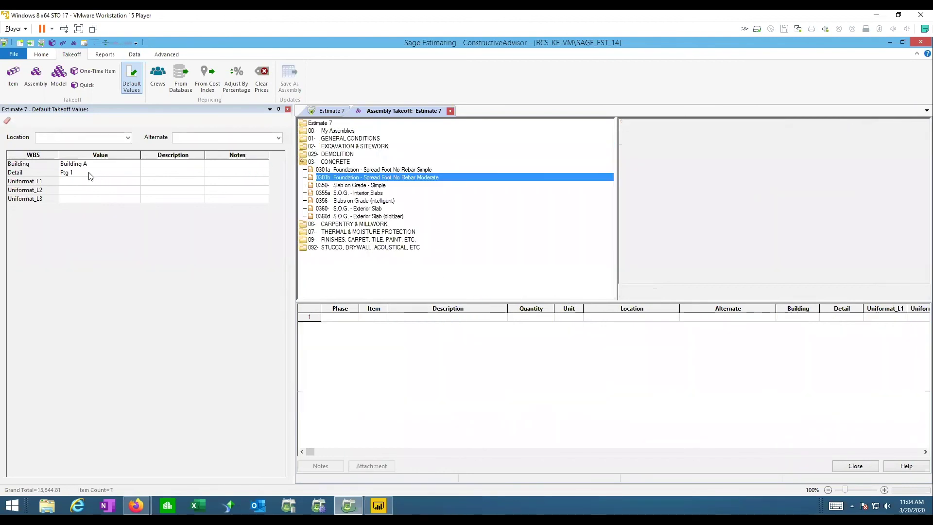
Set the default Detail to Slab and open the assembly 0355a S.O.G. - Interior Slabs for takeoff
click(88, 174)
key(shift+Home)
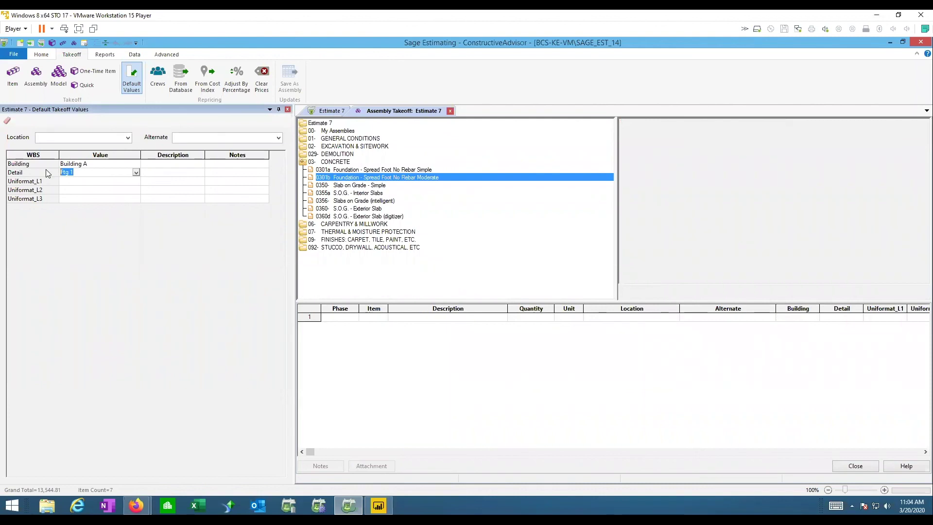
text(Slab)
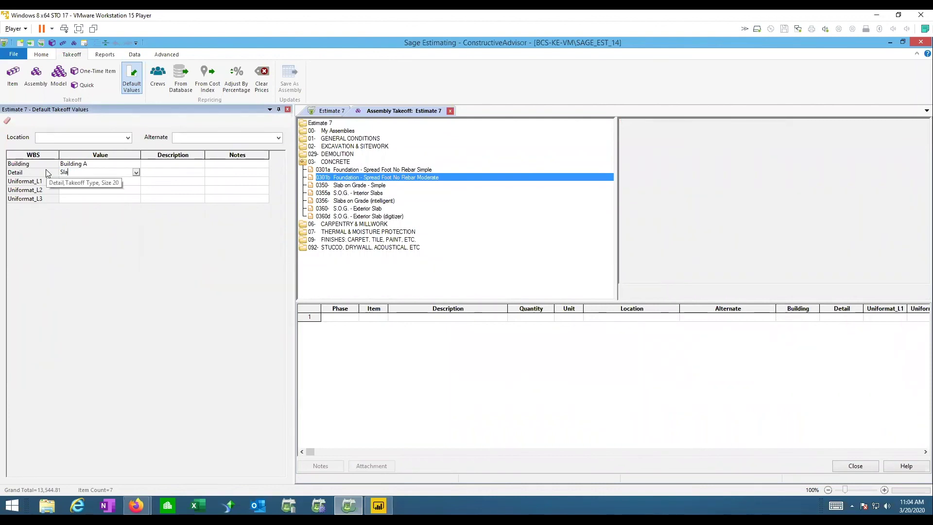
click(90, 200)
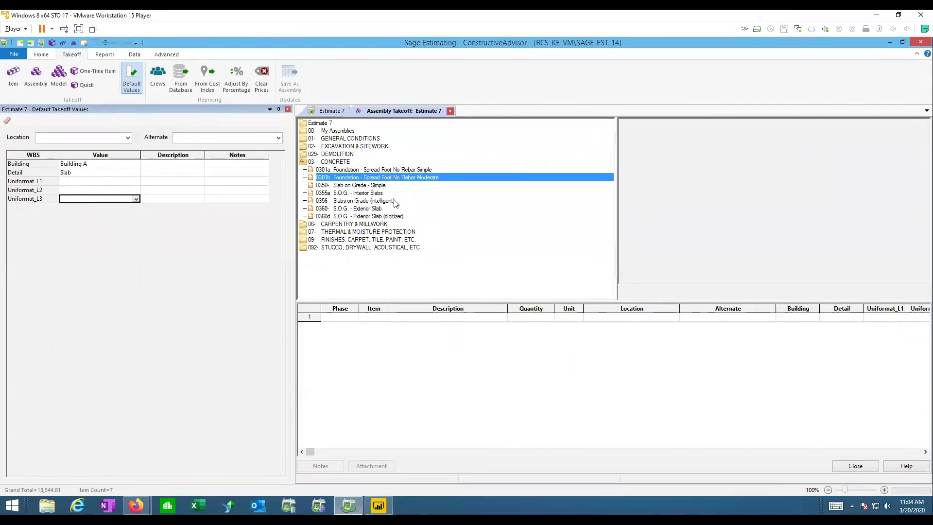
double_click(362, 193)
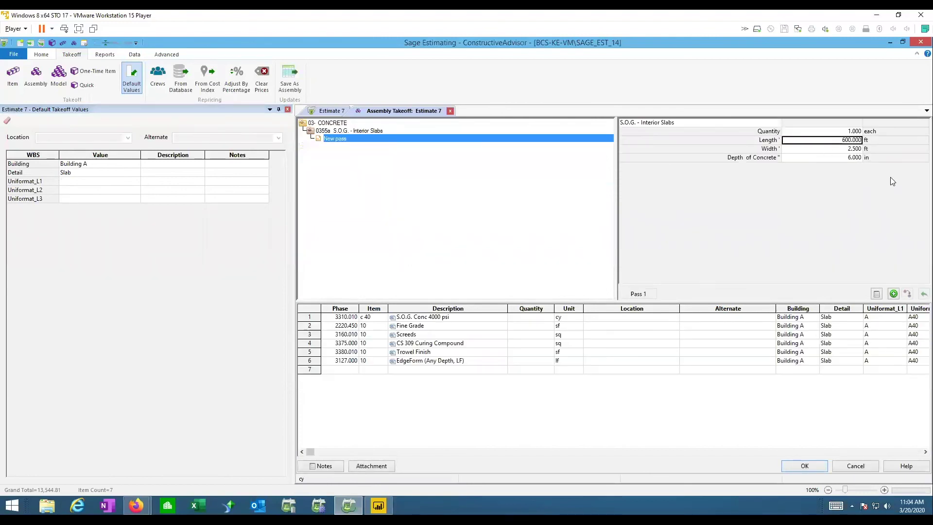
Take off the interior slab with length 200 ft, width 100 ft and concrete depth 4 in, adding it to the estimate
text(20000)
key(Return)
key(Up)
text(200)
key(Return)
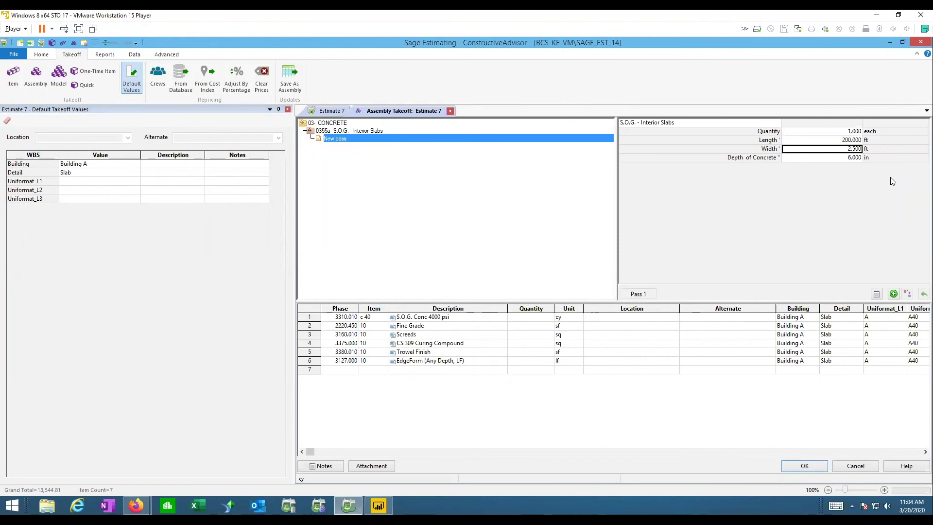
text(100)
key(Return)
text(4)
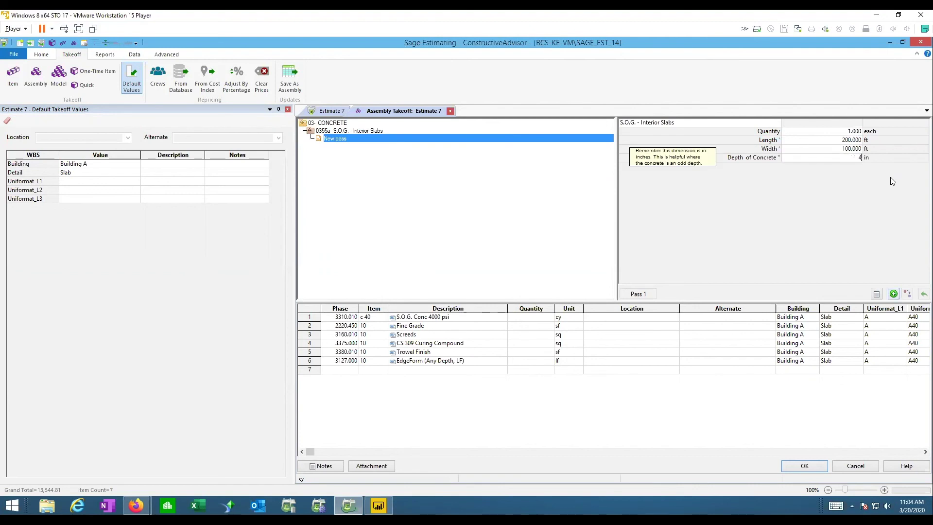
key(Return)
click(804, 466)
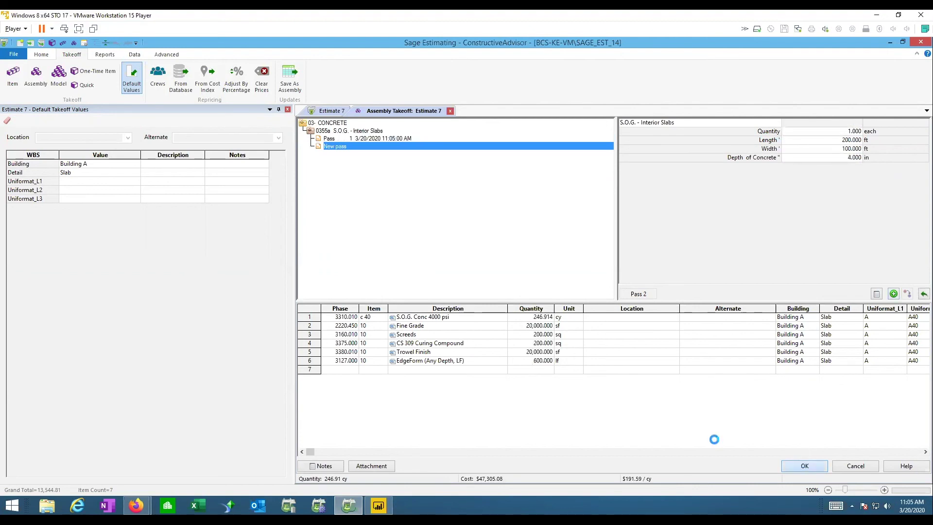
Set the default Building to Building B and the default Detail to Ftg 1
click(72, 175)
click(93, 164)
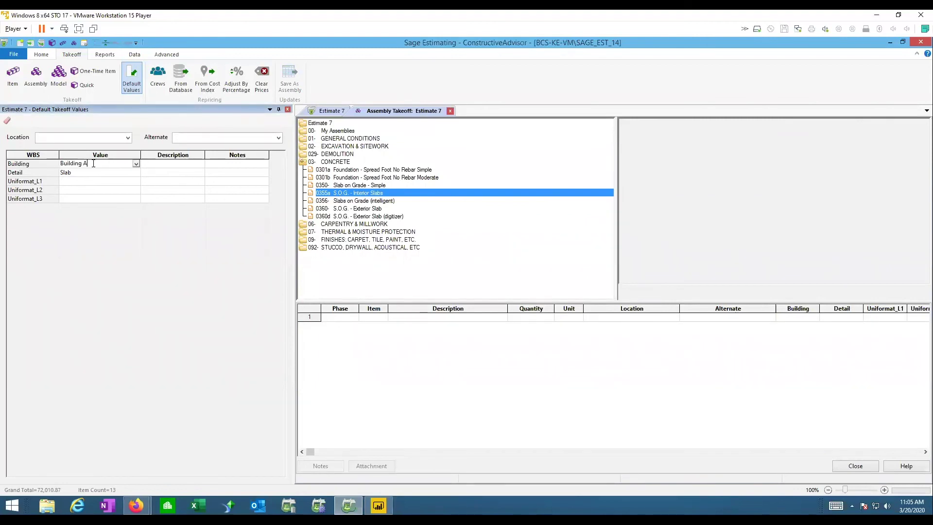
key(BackSpace)
text(B)
click(114, 175)
click(111, 175)
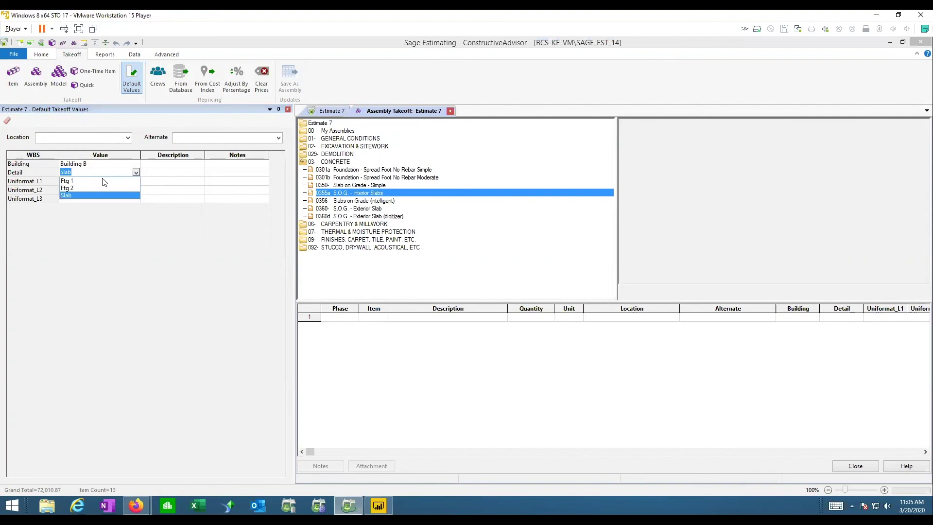
click(67, 180)
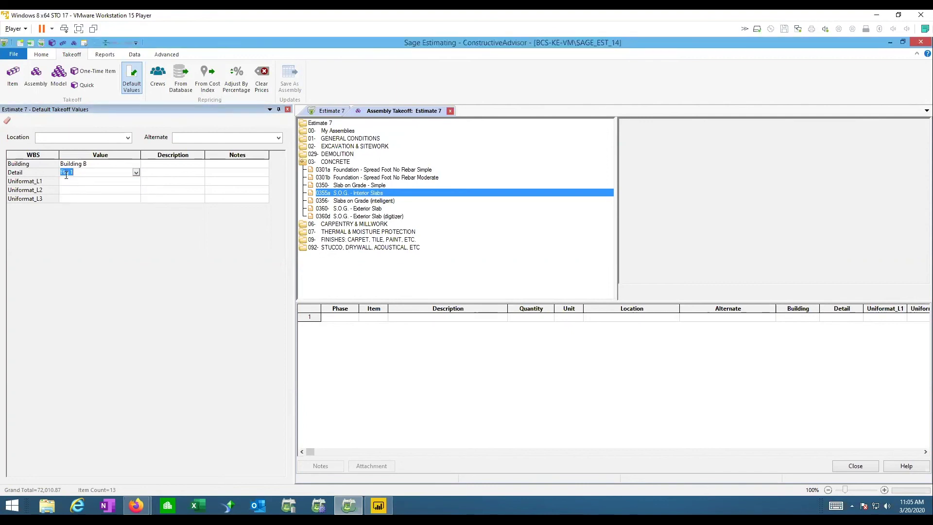
click(136, 173)
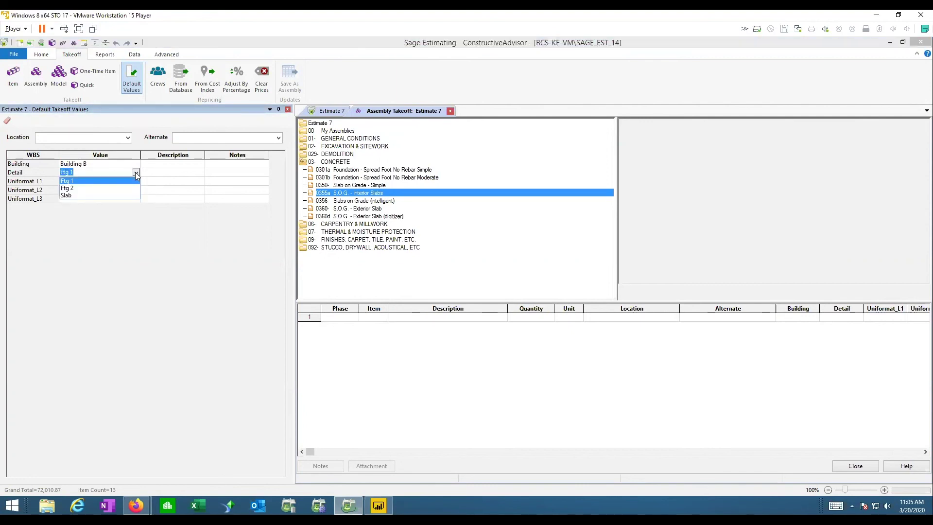
click(98, 167)
click(97, 165)
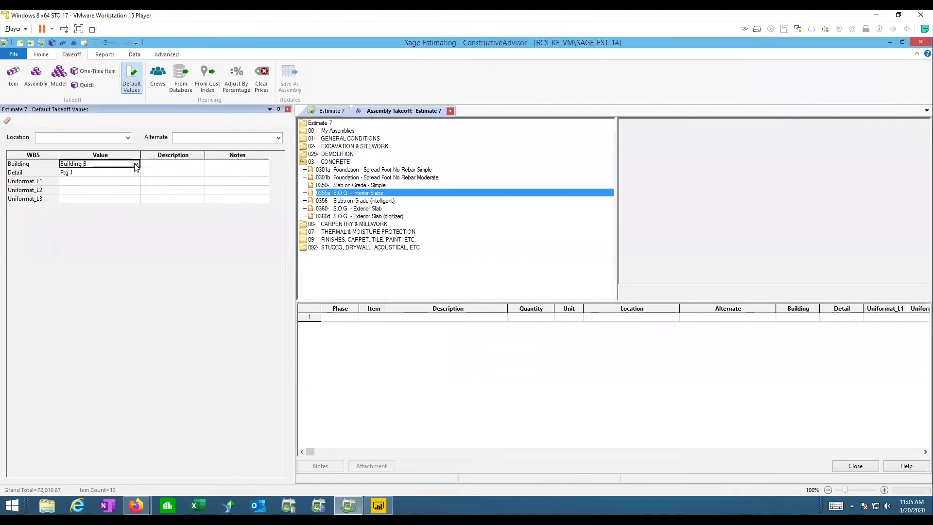
click(86, 172)
click(92, 165)
click(127, 164)
click(77, 181)
click(91, 174)
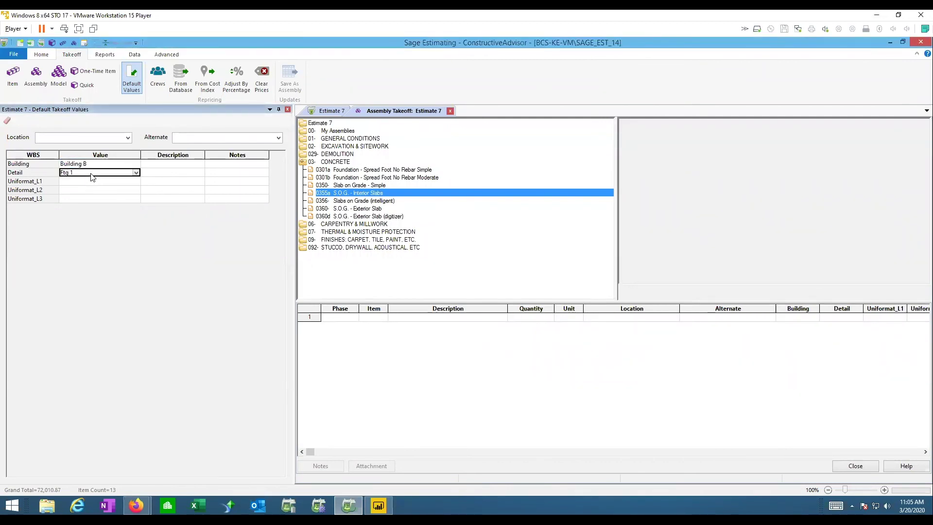
Take off assembly 0301b spread footing for Building B with length 300 ft, width 2.5 ft and concrete depth 12 in
double_click(409, 178)
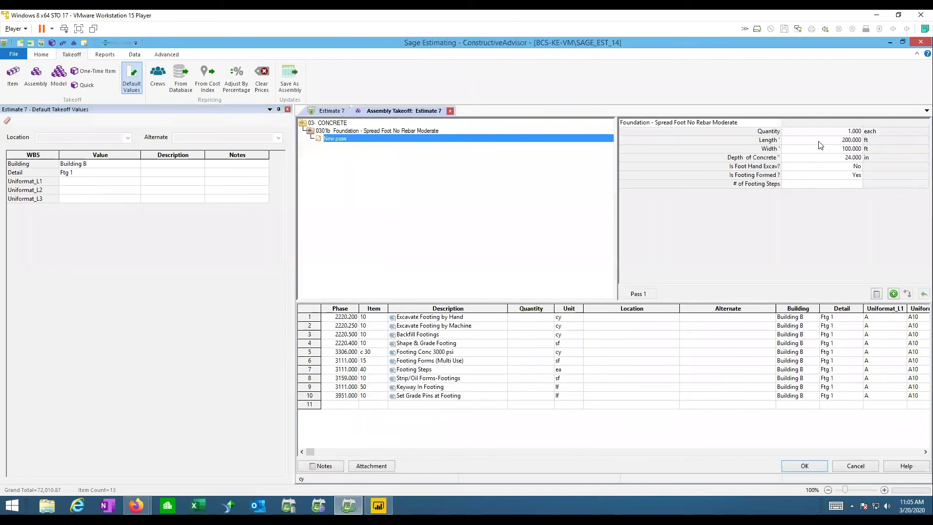
text(30)
key(Return)
text(2.5)
key(Return)
text(12)
key(Return)
key(Return)
key(Return)
key(Return)
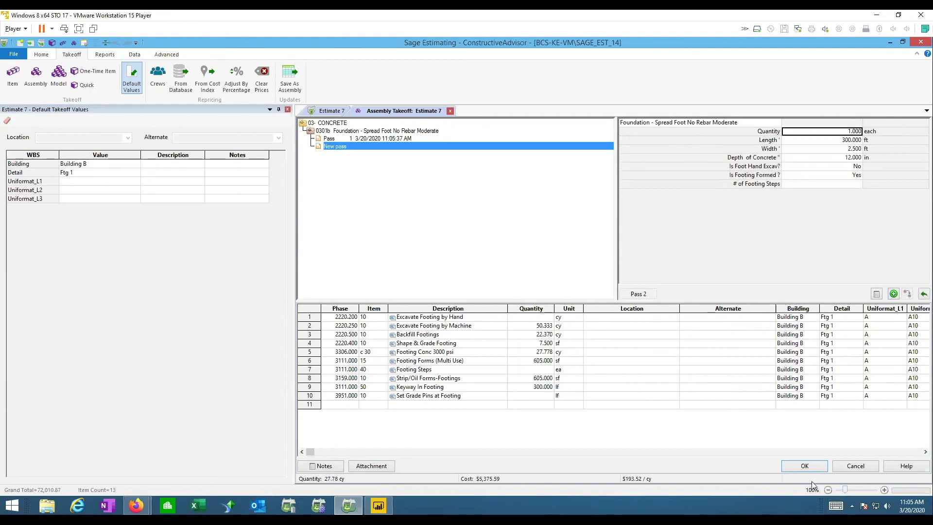
click(803, 462)
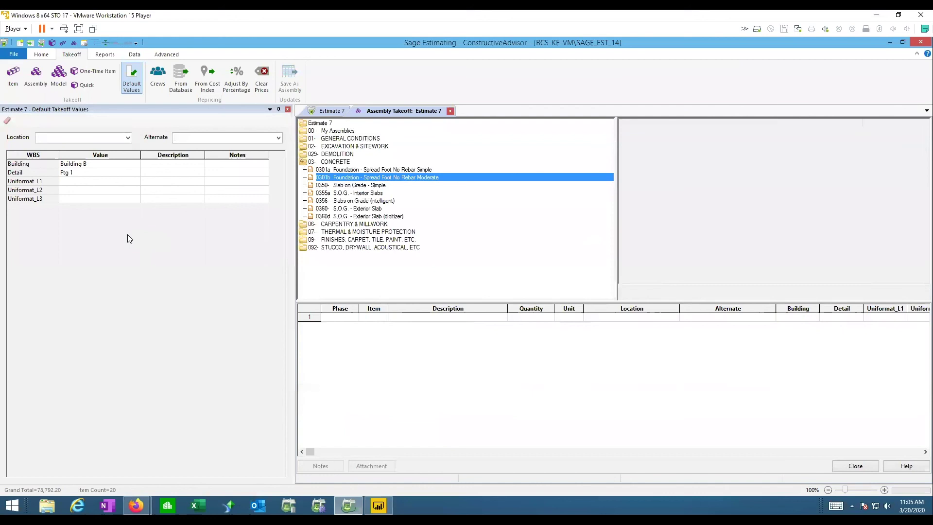
Take off assembly 0301b for Building B, Detail Ftg 2, with length 100 ft, width 3 ft, concrete depth 36 in and unformed footing
click(74, 172)
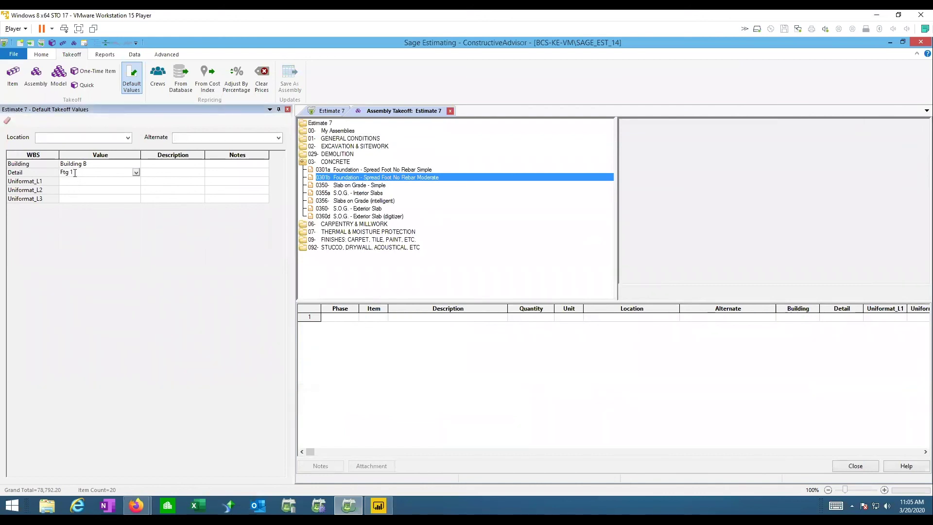
click(417, 179)
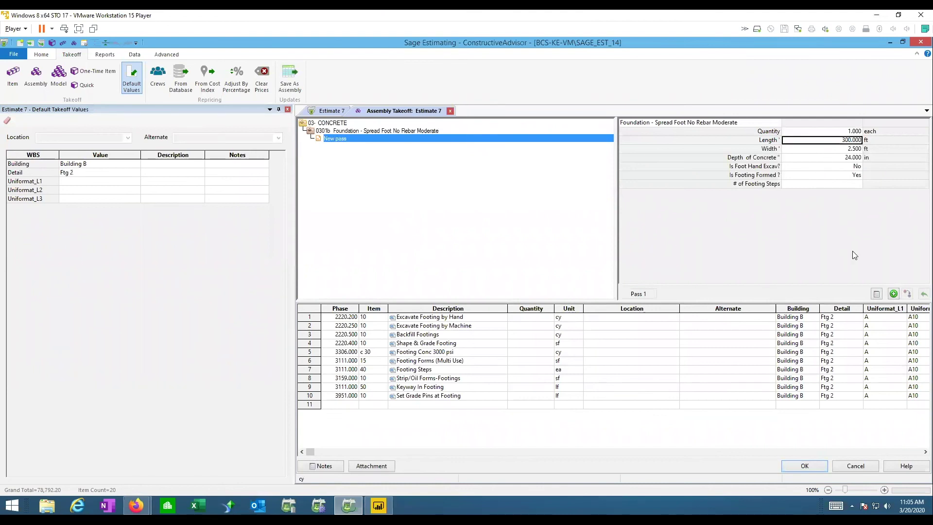
text(100)
key(Return)
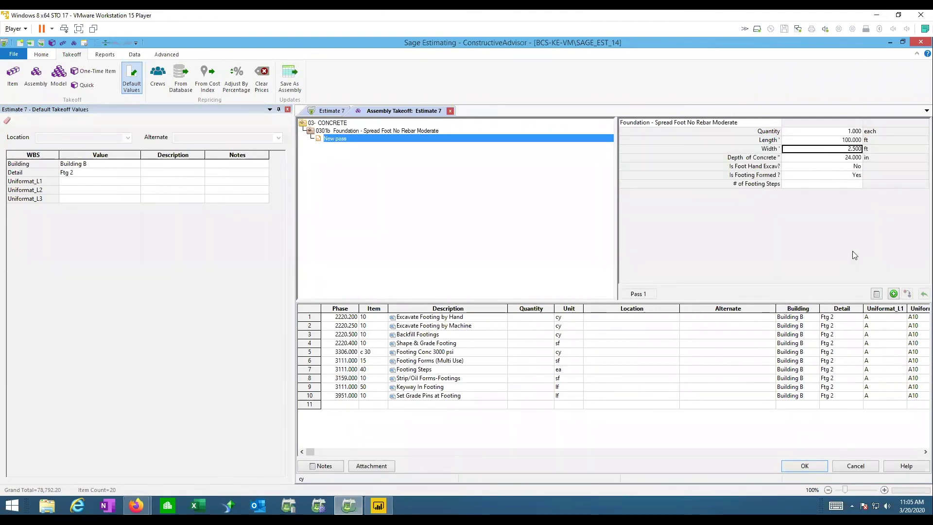
text(3)
key(Return)
text(36)
key(Return)
key(Return)
text(n)
key(Return)
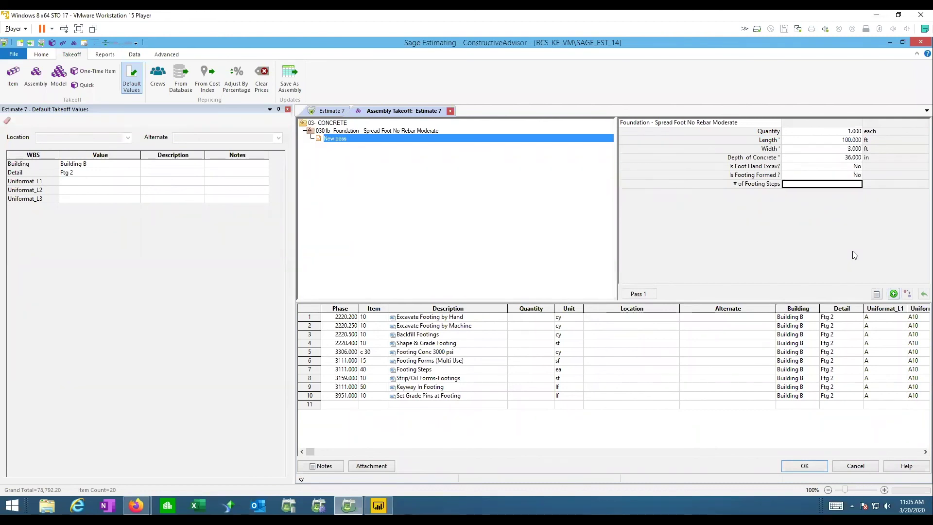
key(Return)
click(812, 467)
Set the default Detail to Slab and open the assembly 0355a S.O.G. - Interior Slabs for takeoff
click(127, 173)
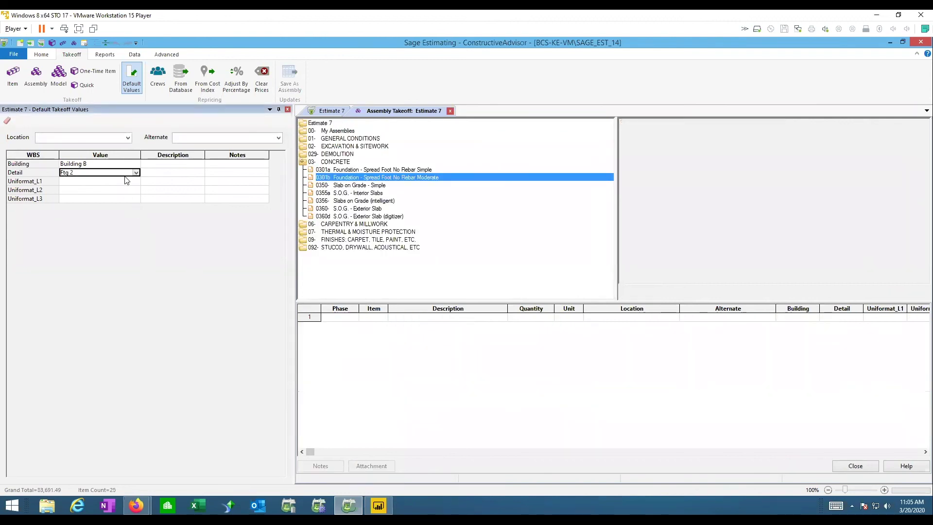
click(136, 173)
click(81, 195)
double_click(364, 193)
Take off the Building B interior slab with length 100 ft, width 100 ft and concrete depth 4 in, adding it to the estimate
click(807, 140)
key(Tab)
text(100)
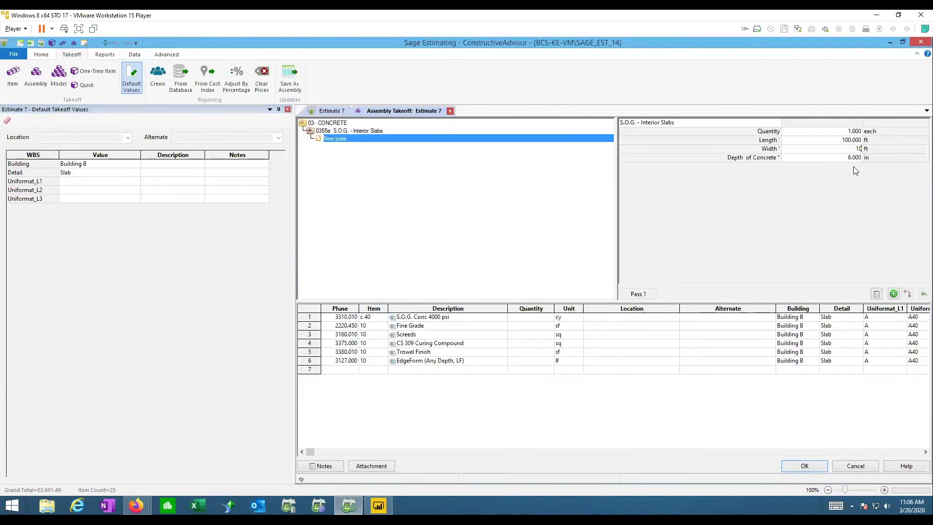
key(Tab)
text(4)
key(Return)
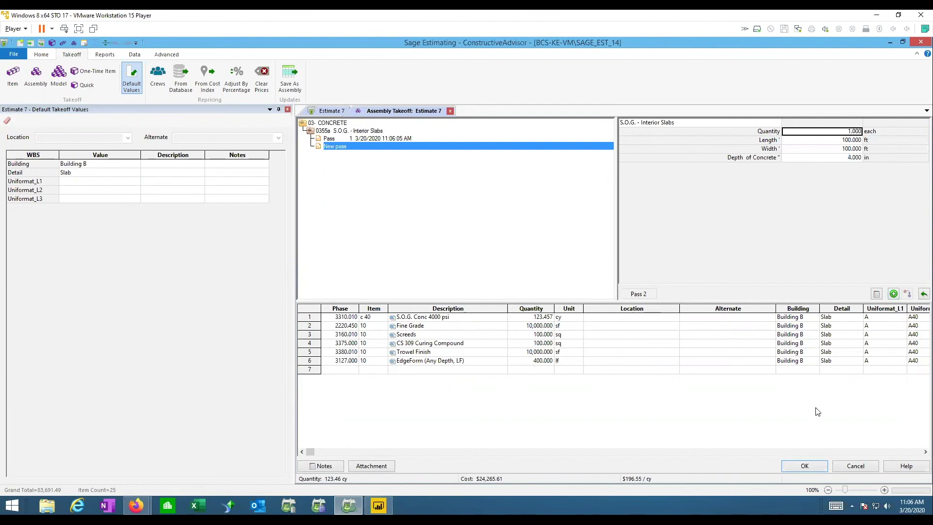
click(808, 467)
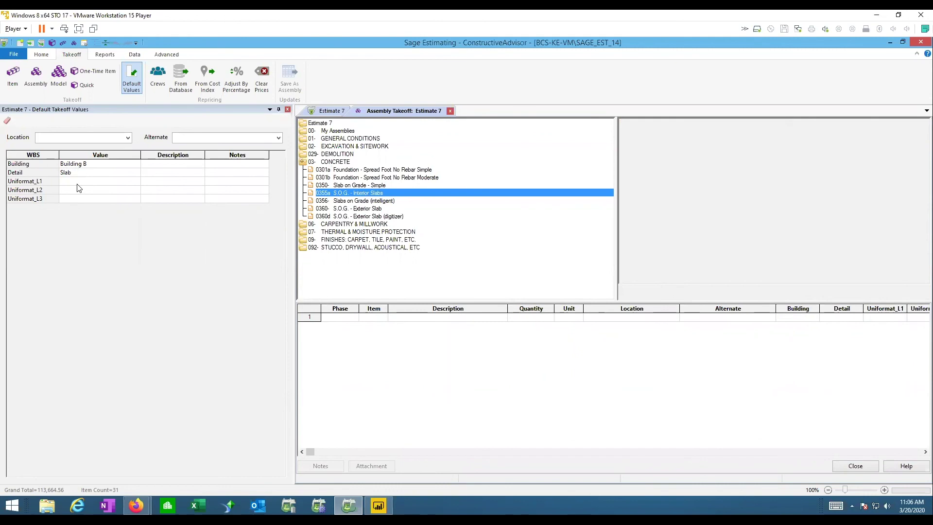
Auto-hide the Default Takeoff Values pane and dock it again
click(278, 113)
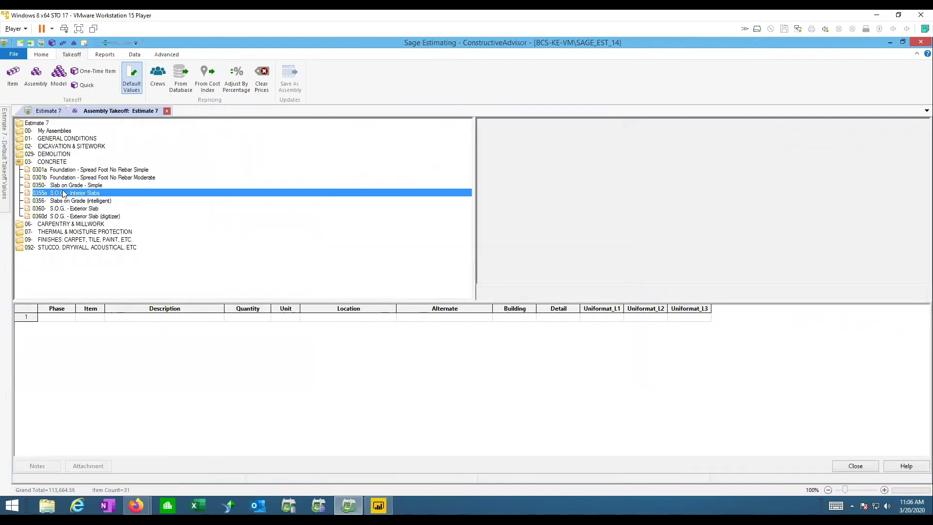
mouse_move(5, 180)
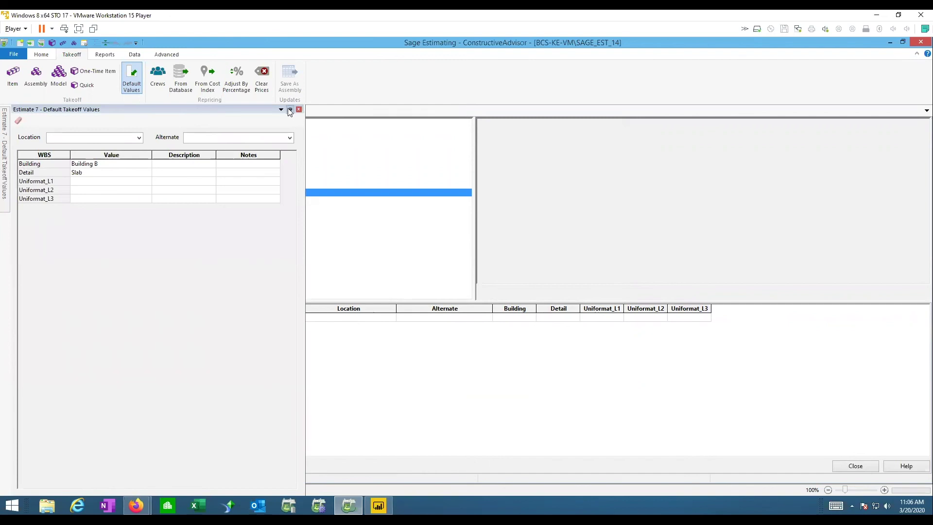
click(291, 111)
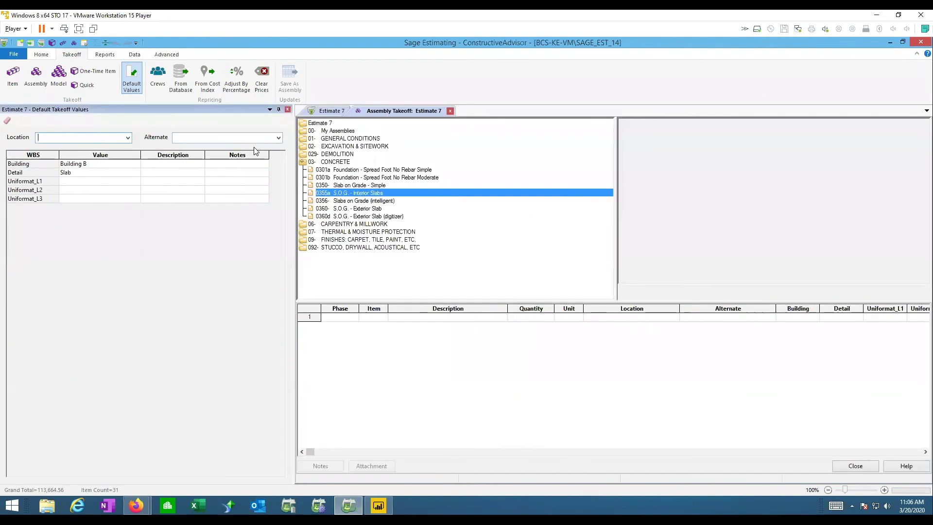
Close the Default Takeoff Values pane and the assembly takeoff to return to the estimate spreadsheet
click(288, 110)
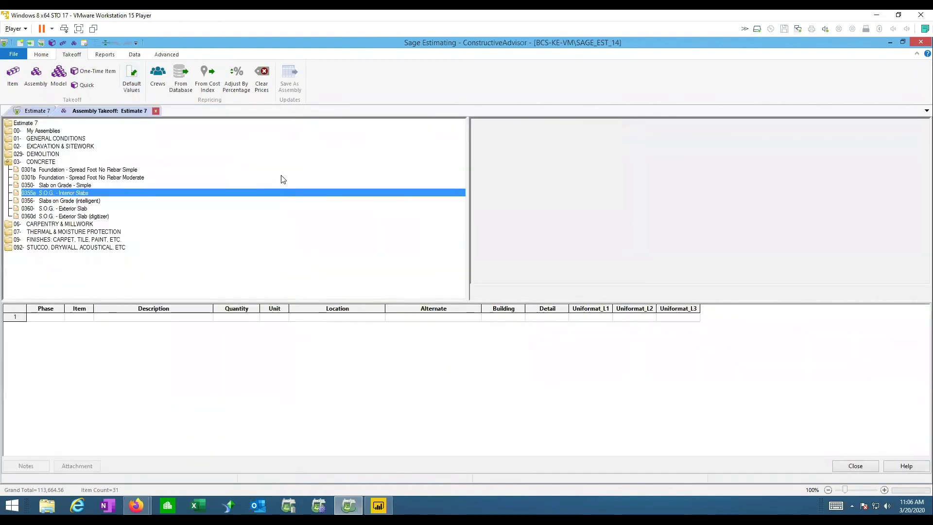
click(155, 111)
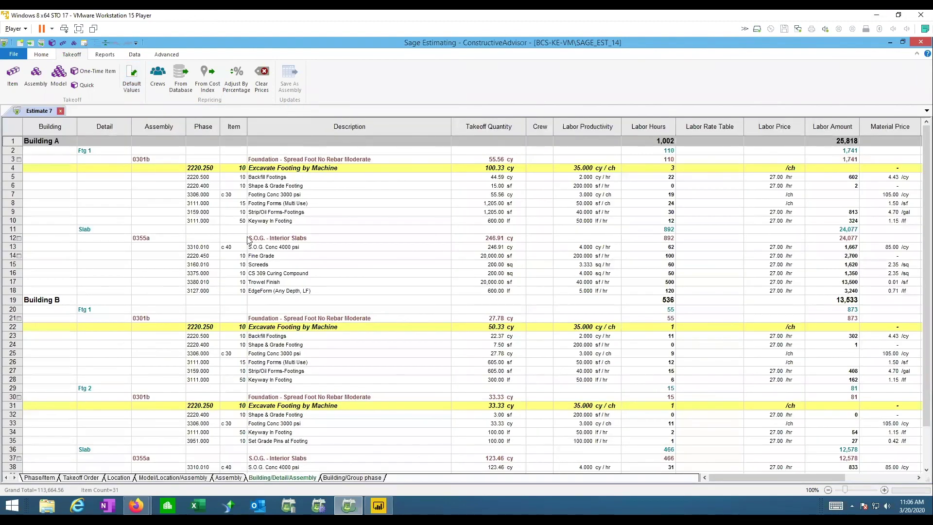
Examine how the footing and slab items are grouped by building, detail and assembly in the Building/Detail/Assembly sequence
click(55, 145)
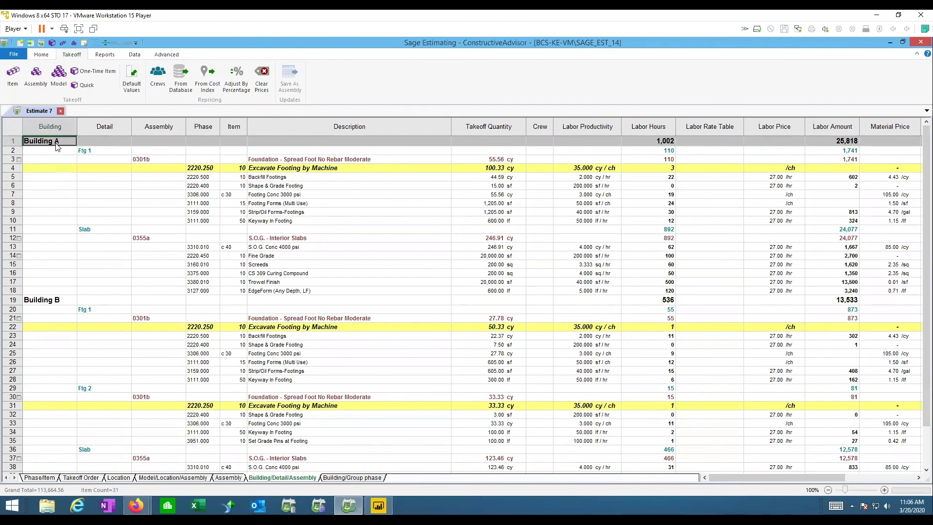
click(100, 152)
click(97, 233)
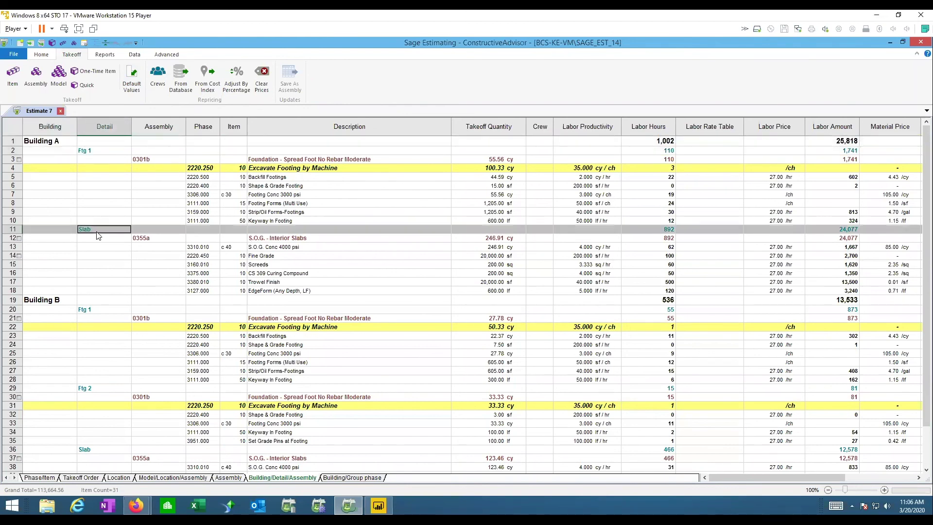
click(38, 301)
click(85, 311)
click(92, 389)
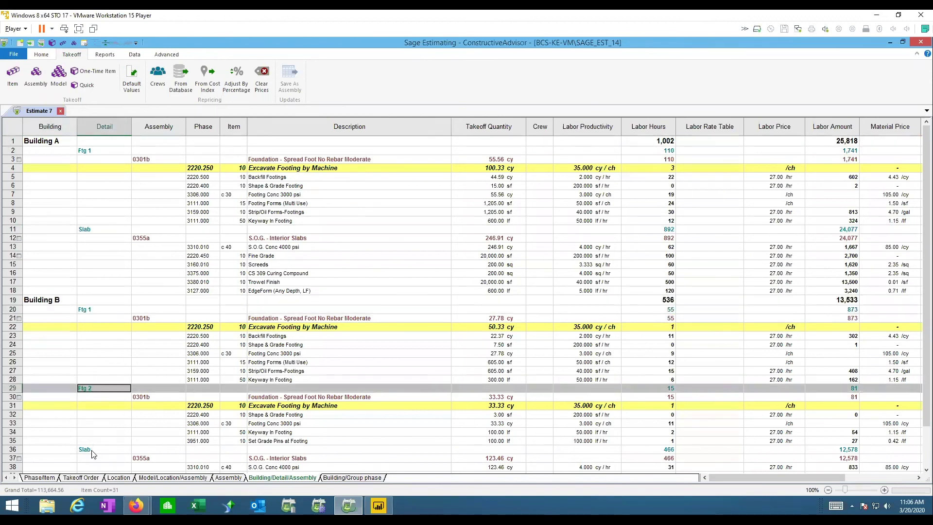
click(93, 449)
scroll(151, 306, down, 2)
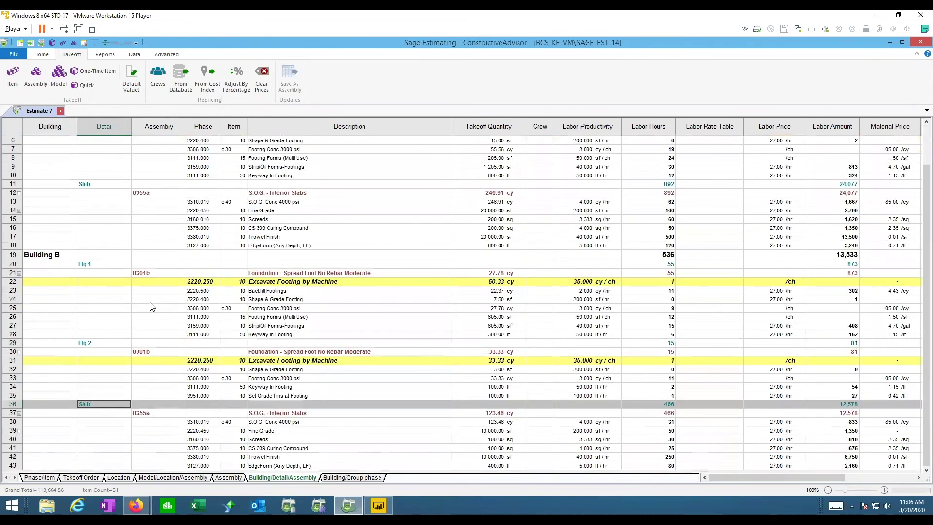
scroll(151, 306, up, 2)
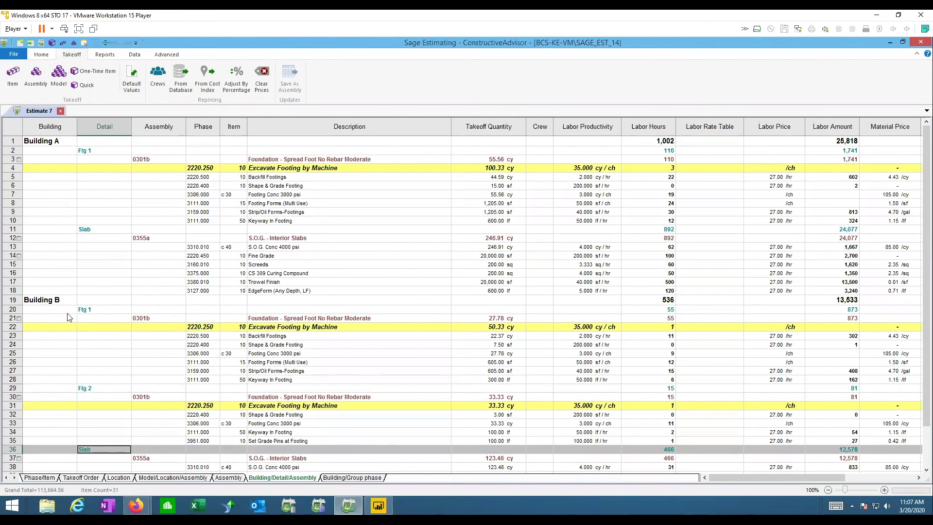
Delete all Building A and Building B takeoff rows from the estimate and confirm the deletion
drag(17, 236, 24, 490)
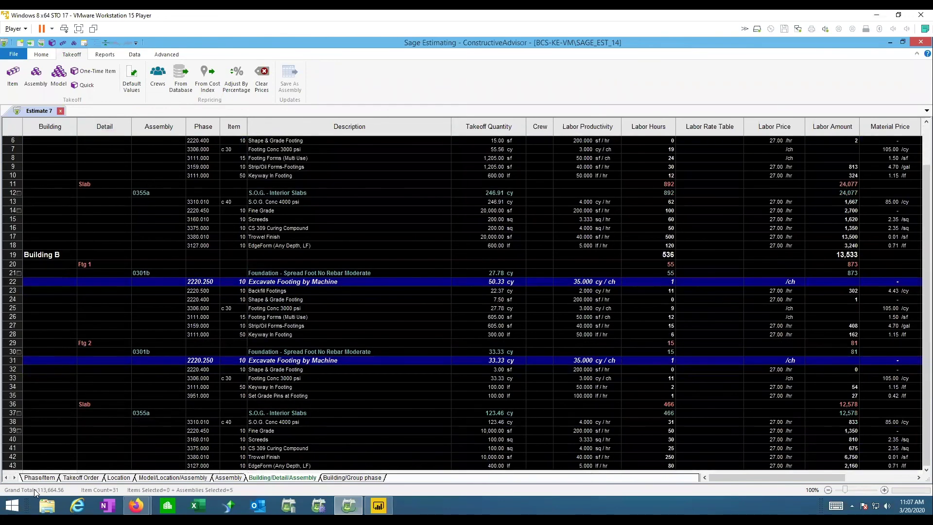
key(Delete)
click(456, 292)
Start a model takeoff and create an interview for model 24 Building Concrete Detail
click(58, 75)
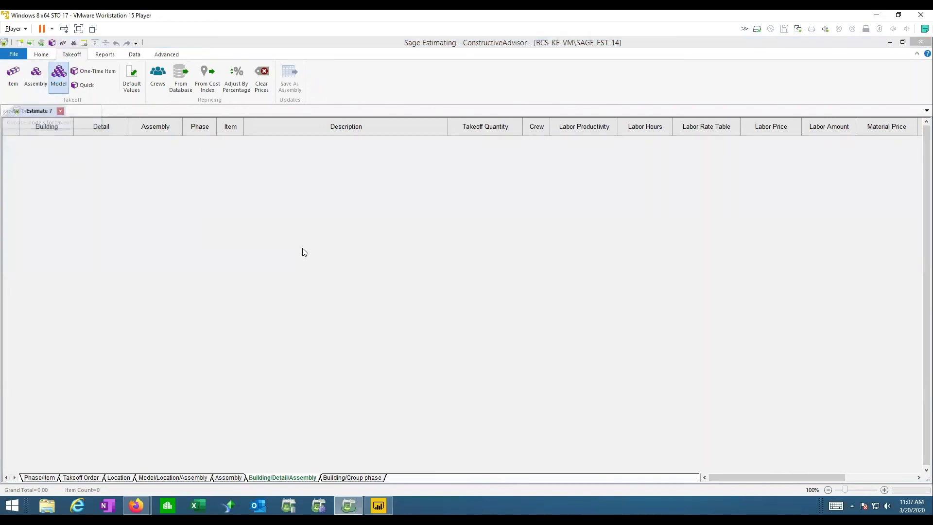
double_click(435, 116)
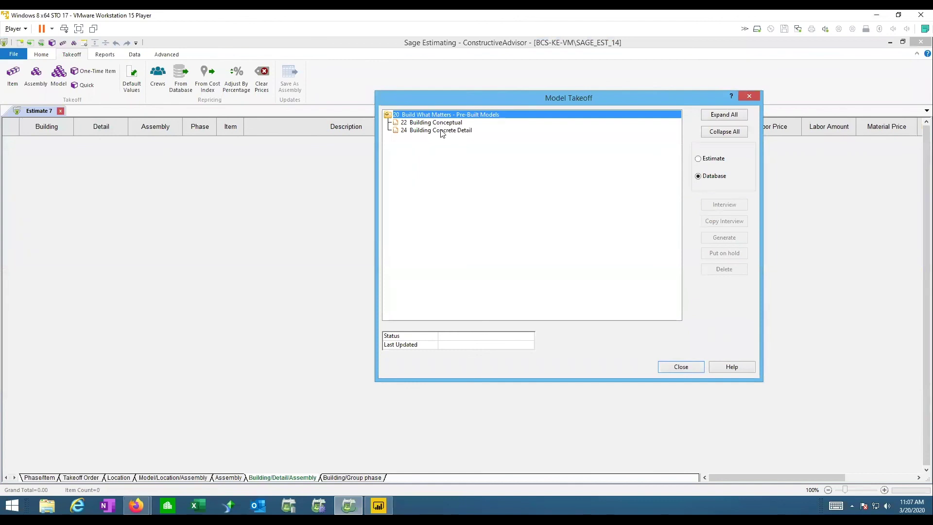
double_click(441, 130)
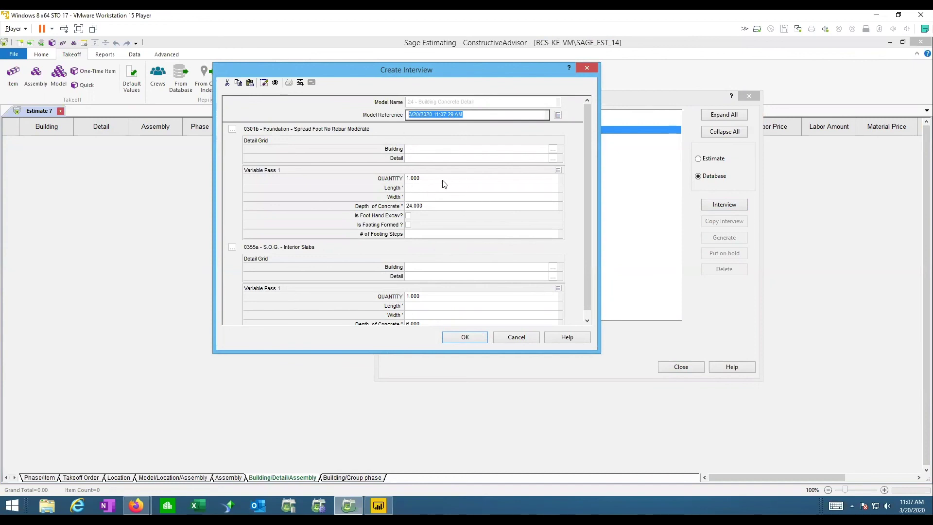
Assign the interview's spread footing assembly 0301b to Building A with Detail Ftg1
click(422, 152)
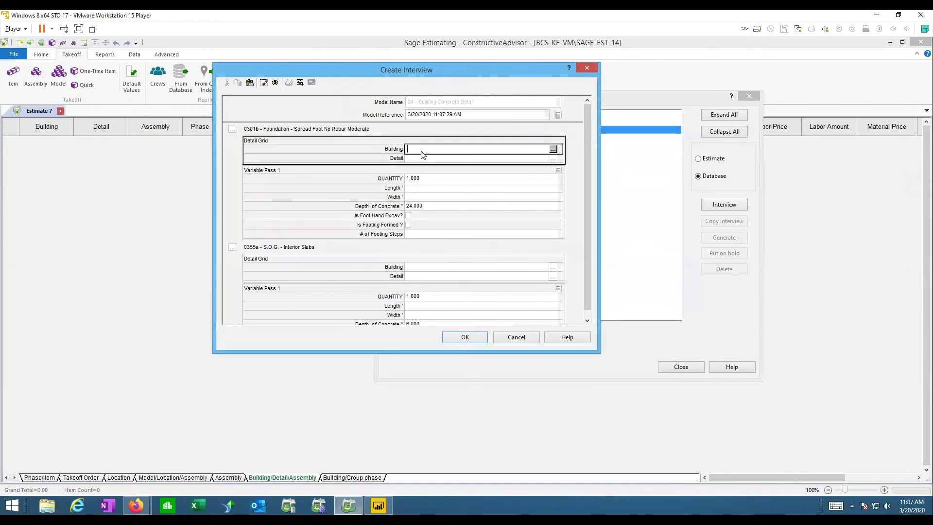
text(Building A)
key(Tab)
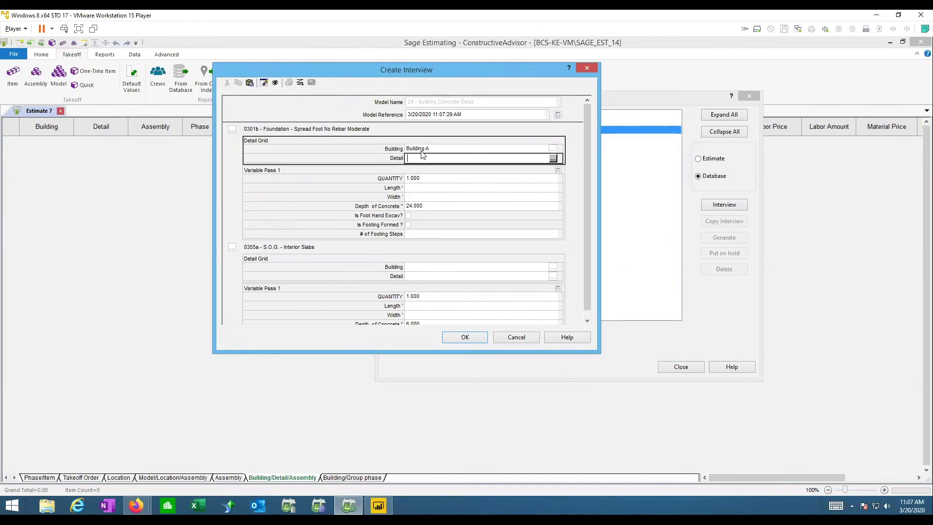
text(Ftg1)
Set the Ftg1 footing to length 400 ft, width 2.5 ft and concrete depth 12 in, and mark it as formed
click(434, 189)
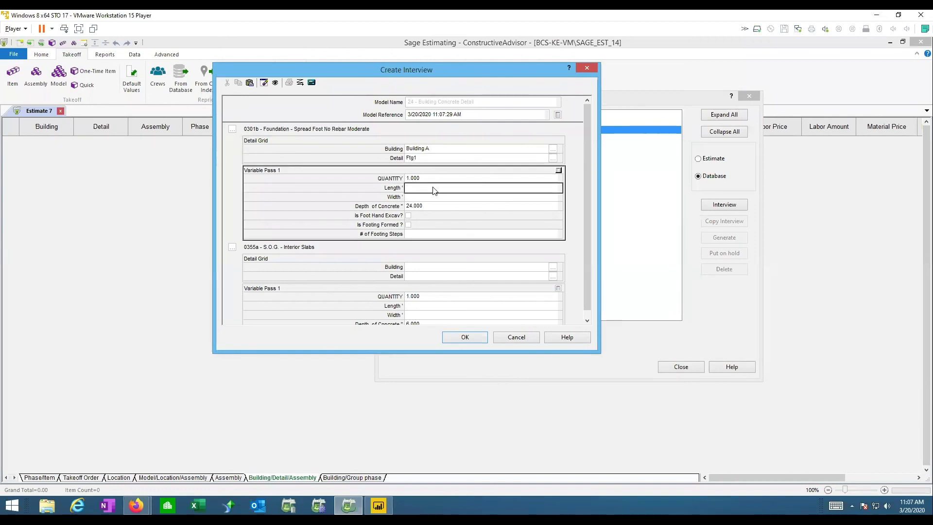
text(100)
key(Tab)
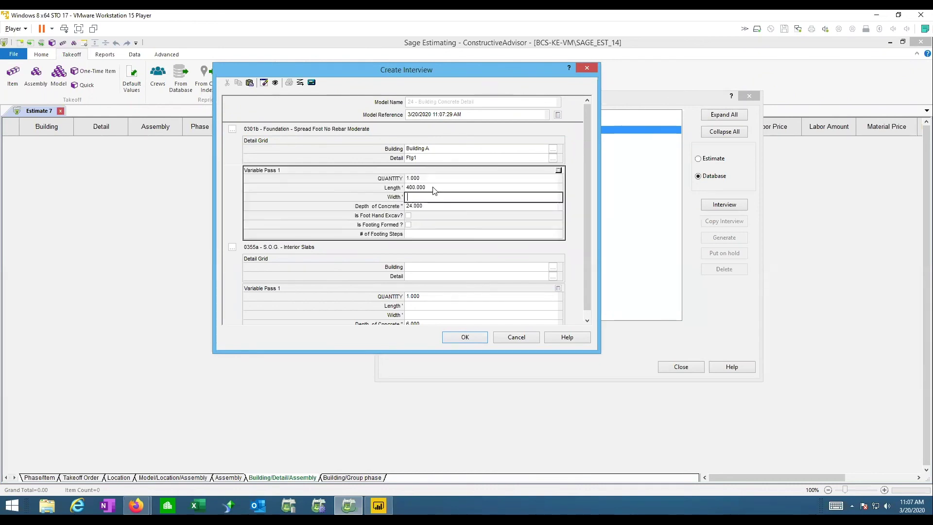
text(2.5)
key(Tab)
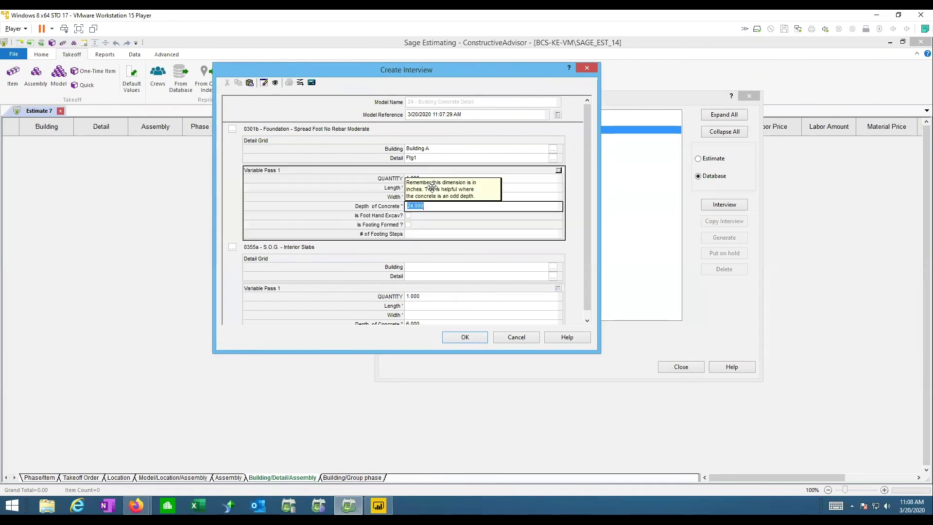
text(12)
key(Tab)
key(Tab)
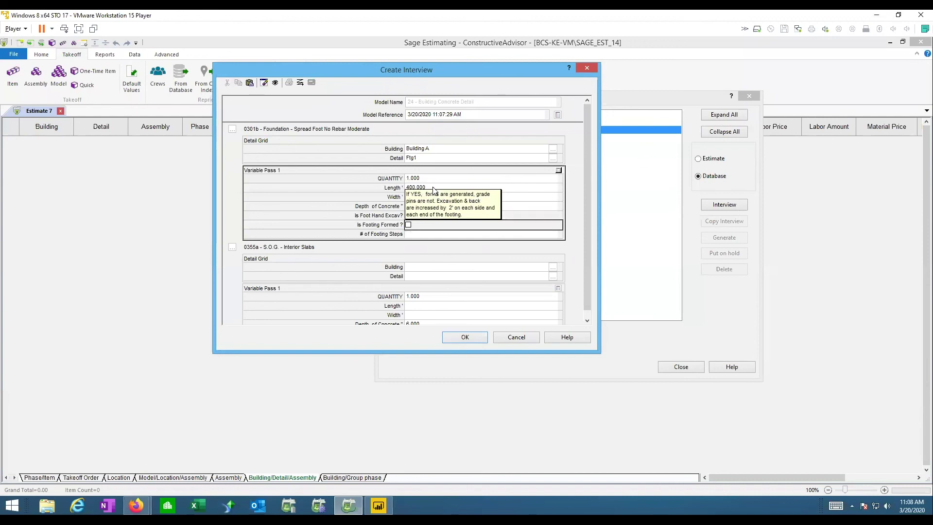
key(Tab)
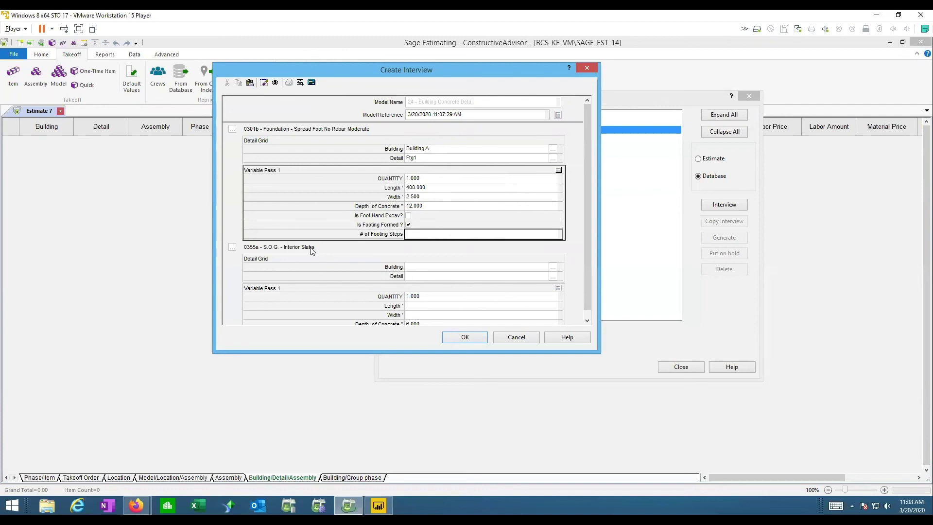
Open the database definition of assembly 0301b to review its items and calculations, and close it
click(232, 130)
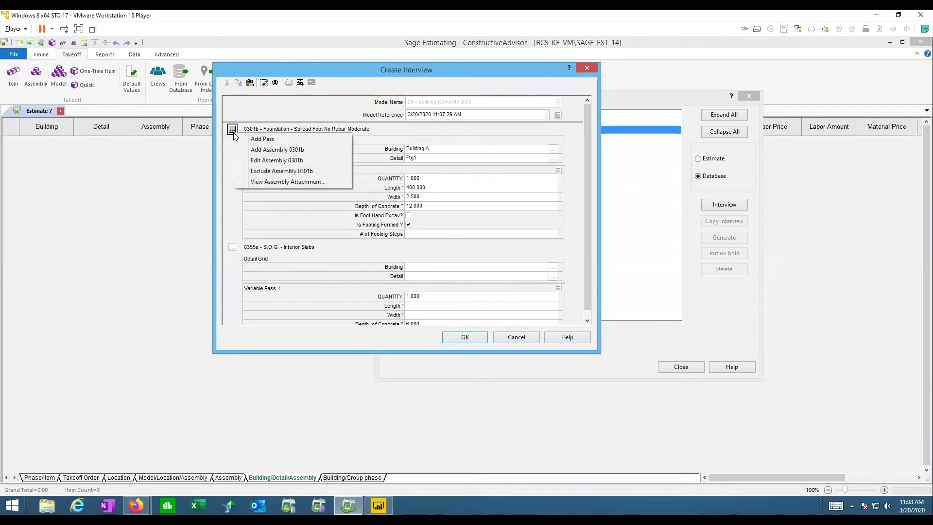
click(271, 161)
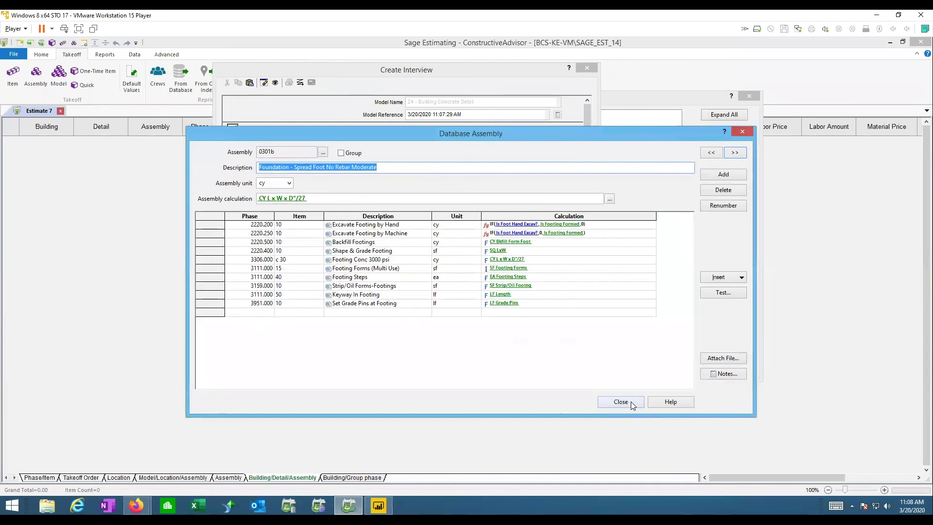
click(630, 401)
Add a second 0301b spread footing assembly to the interview and set its Detail to Ftg2
click(234, 130)
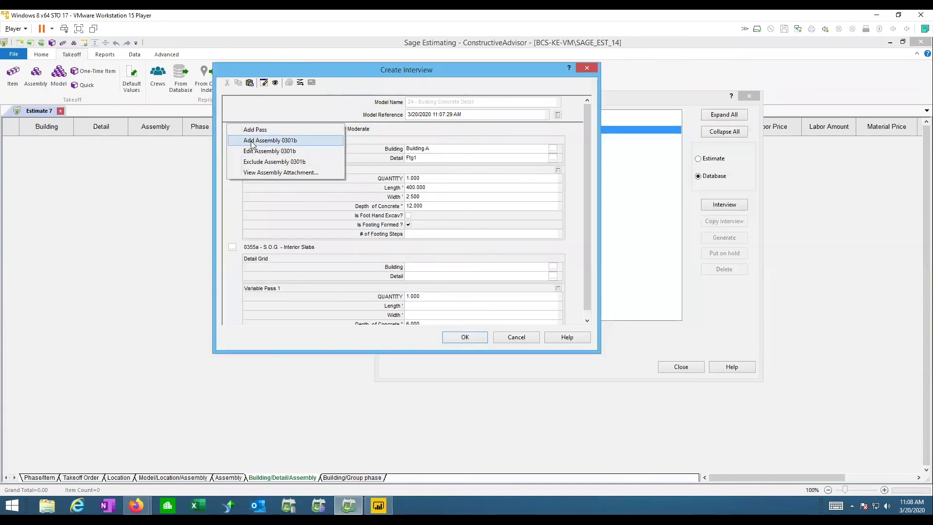
click(251, 141)
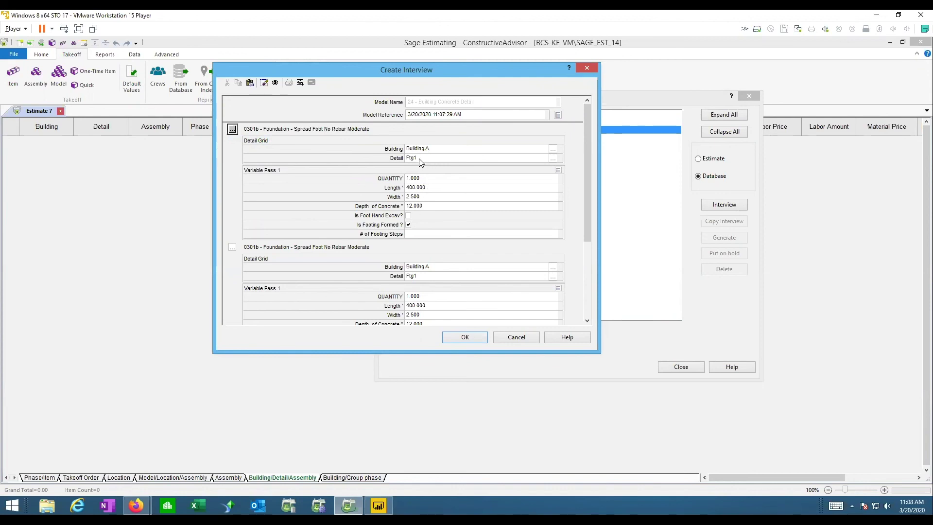
click(432, 270)
click(422, 278)
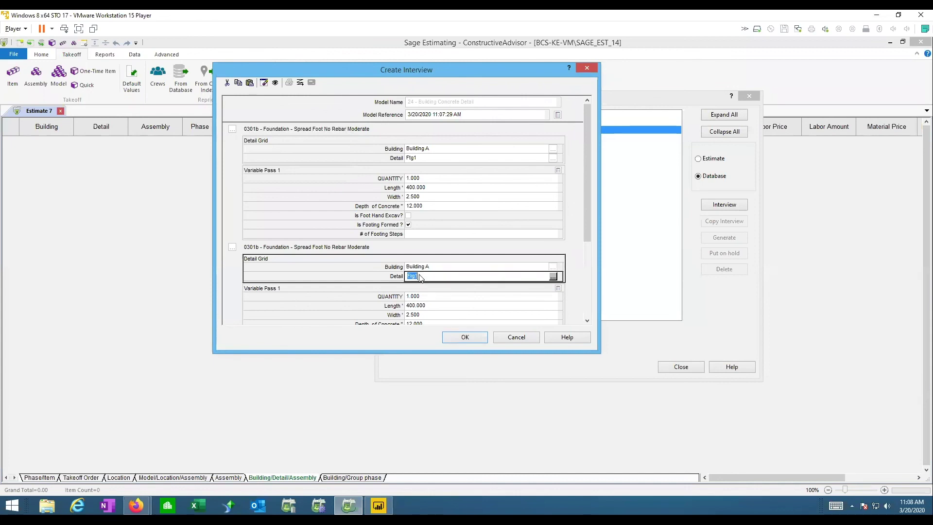
click(421, 277)
key(BackSpace)
text(2)
click(422, 298)
scroll(422, 300, down, 2)
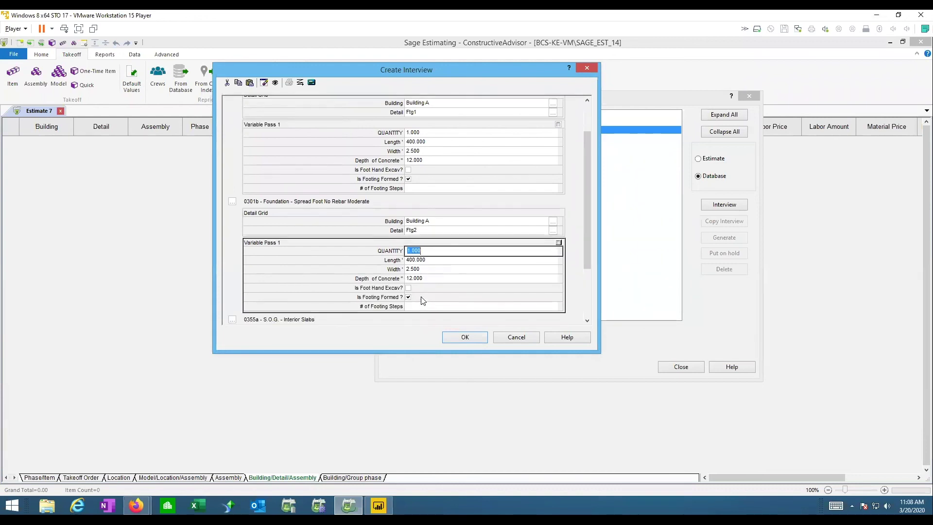
Set the Ftg2 footing to length 200 ft, width 3 ft and concrete depth 36 in, and mark it as not formed
click(424, 260)
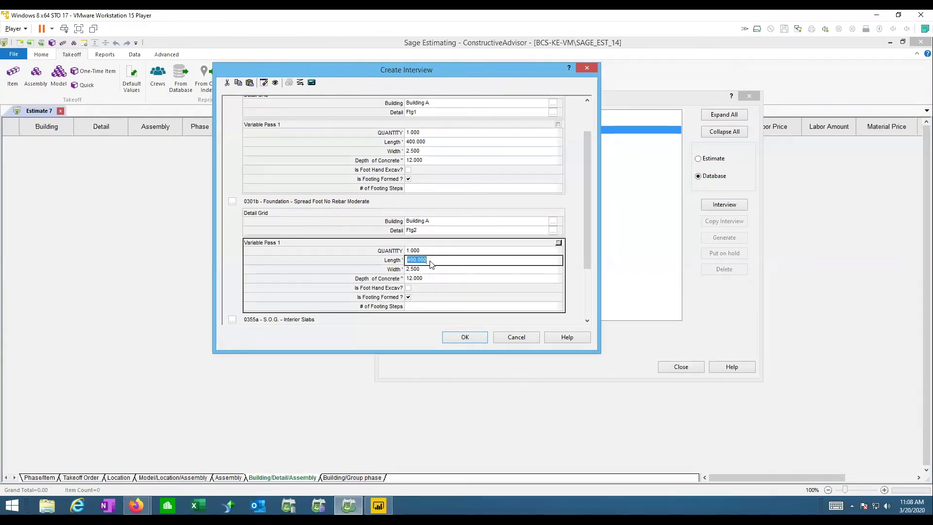
text(200)
key(Tab)
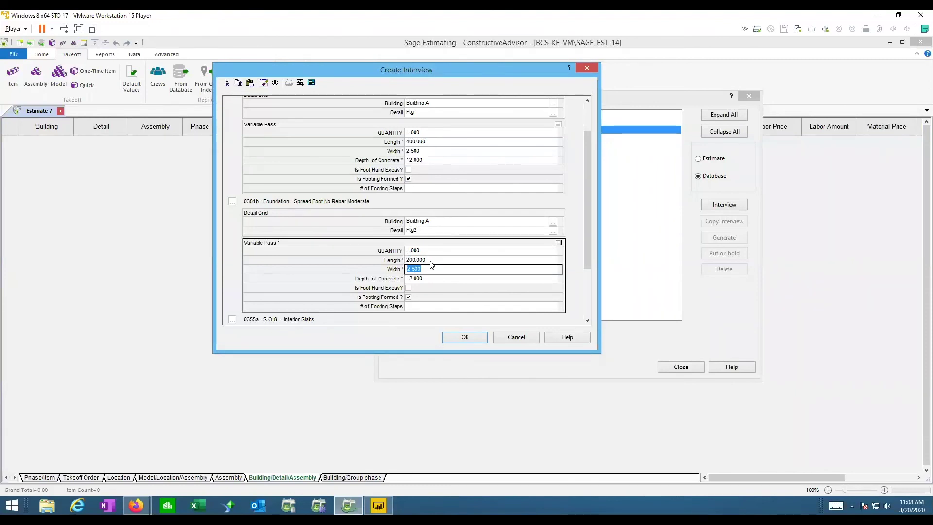
key(Tab)
text(12)
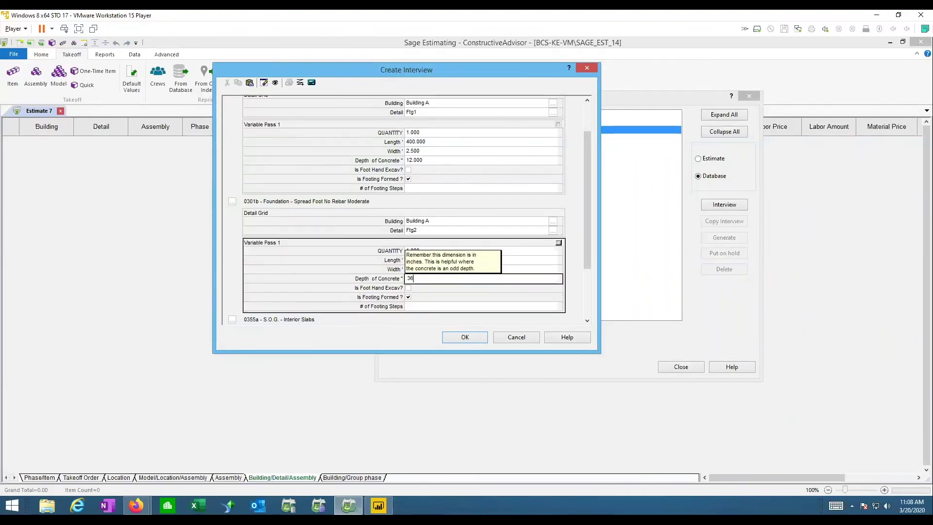
key(Tab)
key(Tab)
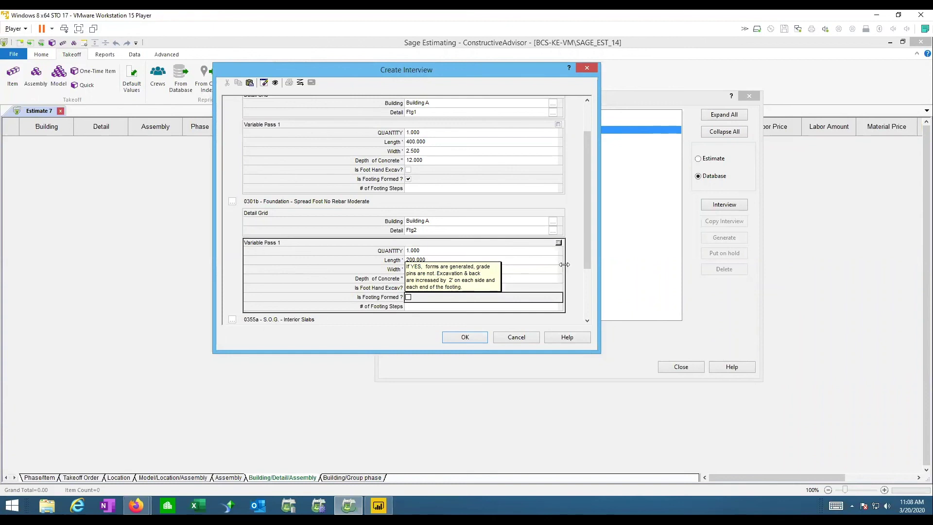
Assign the interview's interior slab assembly 0355a to Building A with Detail S1
drag(588, 267, 584, 305)
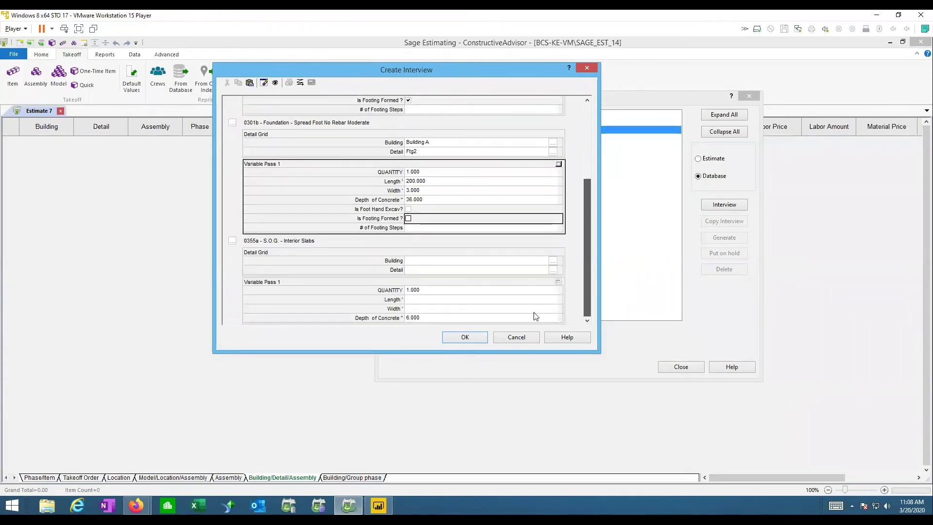
click(423, 265)
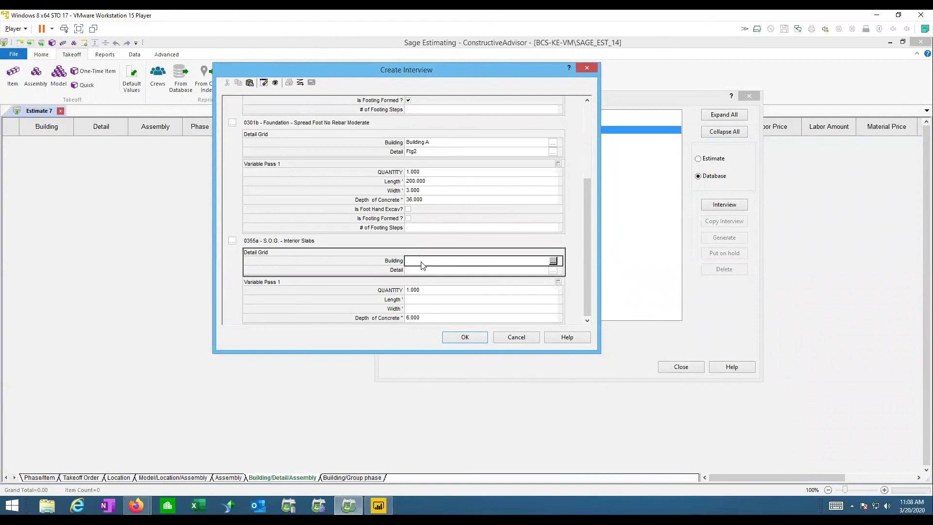
text(Building A)
key(Tab)
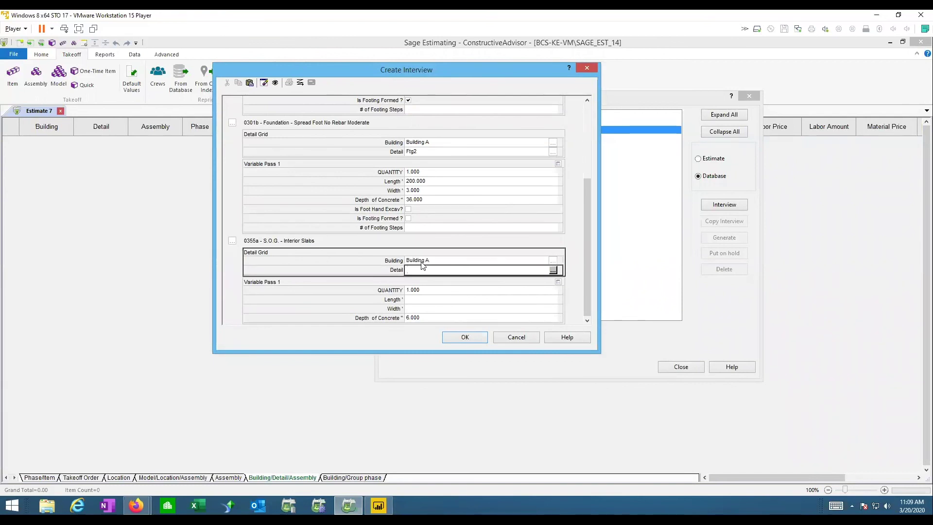
text(S1)
key(Tab)
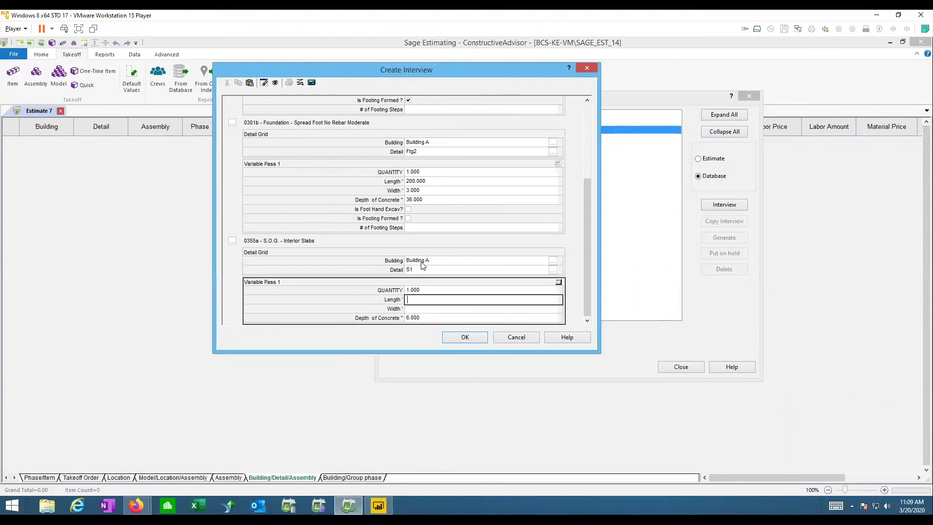
Set the S1 slab to length 100 ft, width 100 ft and concrete depth 4 in
text(100)
key(Tab)
text(100)
key(Tab)
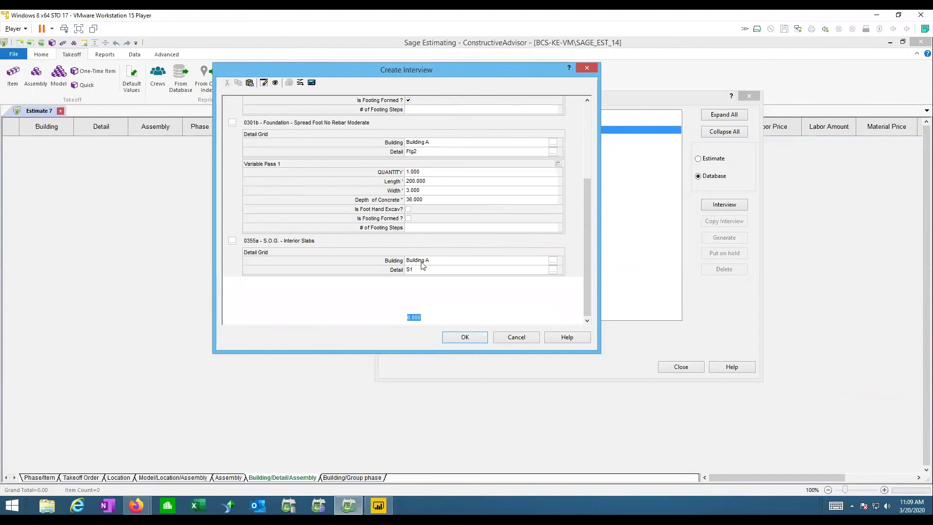
text(4)
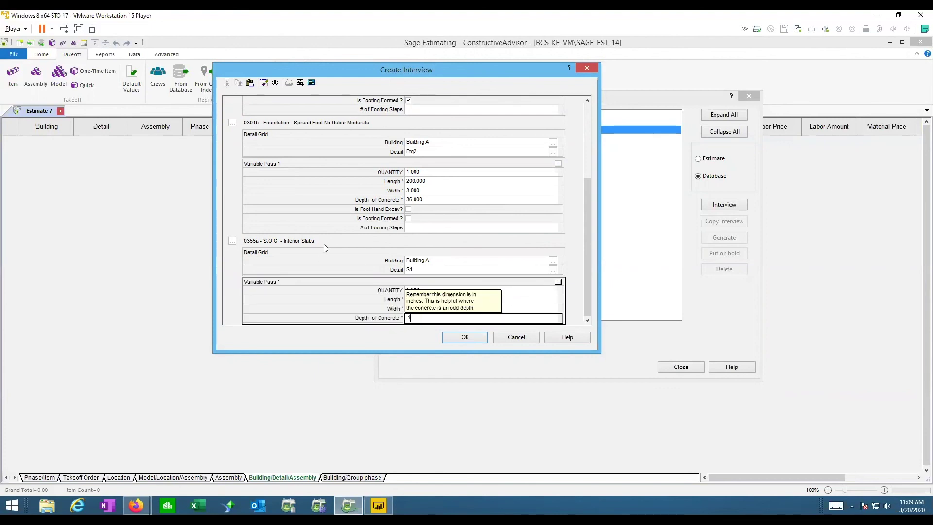
Set the interview's model reference to Building A, then save and close the interview
scroll(317, 224, up, 5)
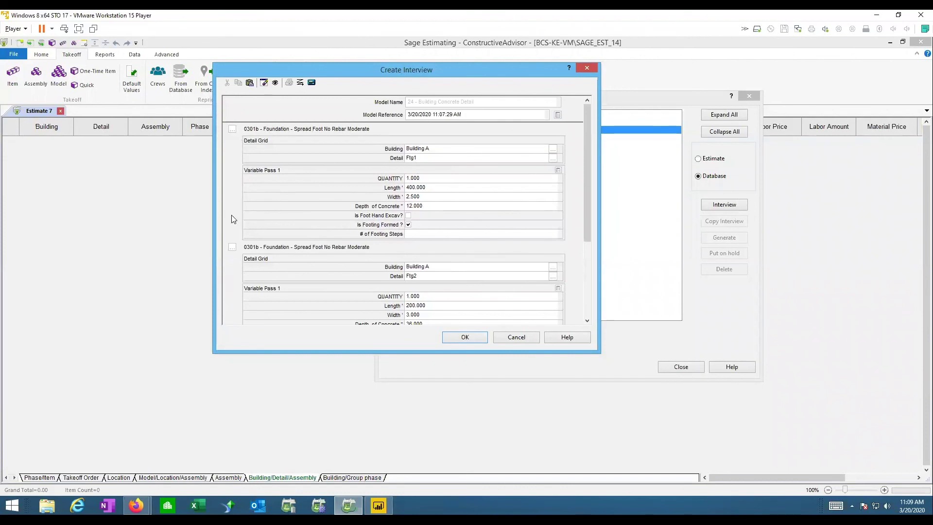
click(469, 114)
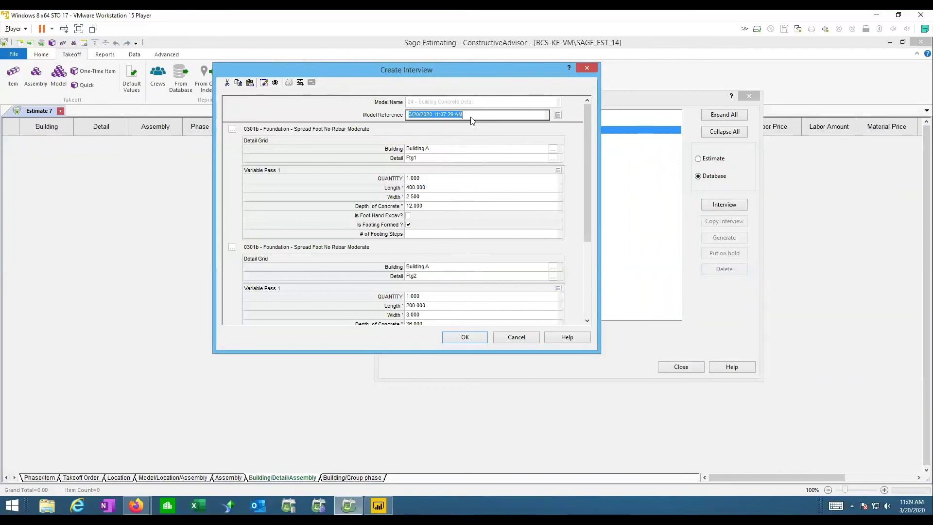
text(Building A)
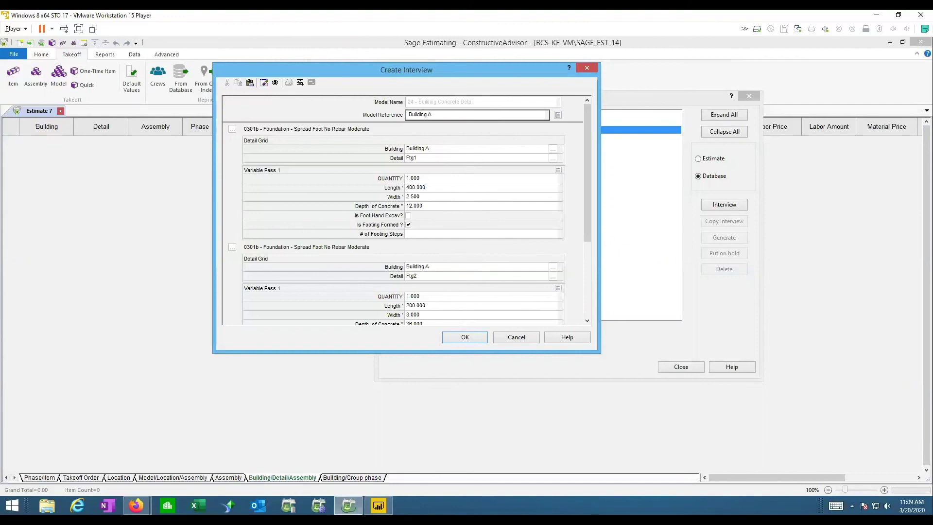
click(466, 337)
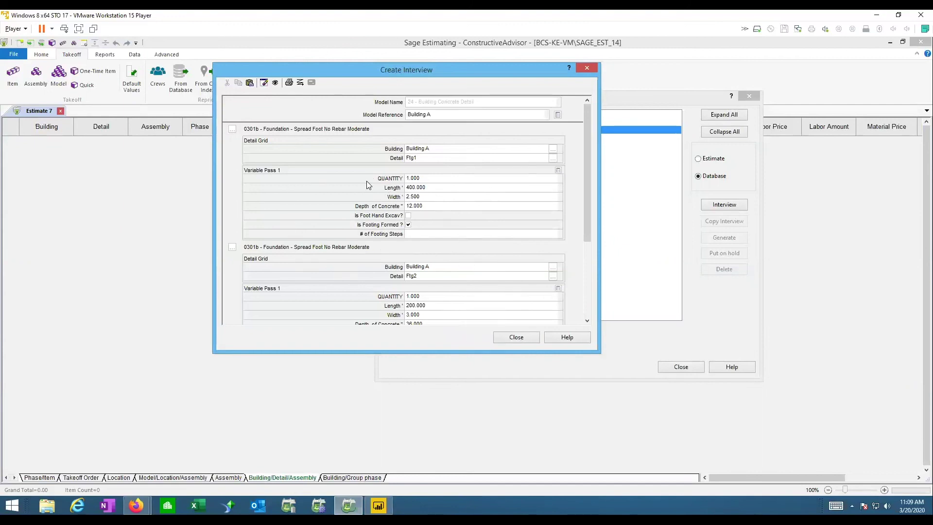
click(515, 337)
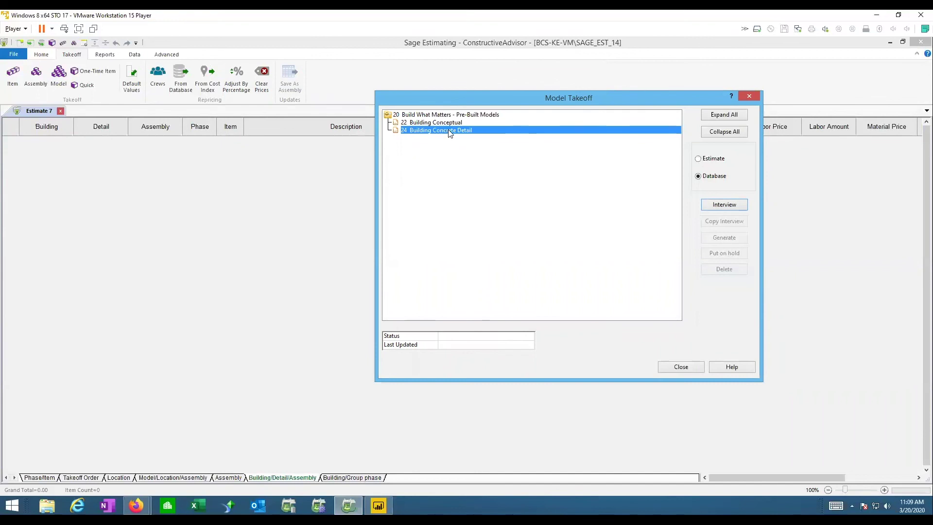
Create another interview from model 24 Building Concrete Detail with the model reference Building B
double_click(449, 132)
text(Bu)
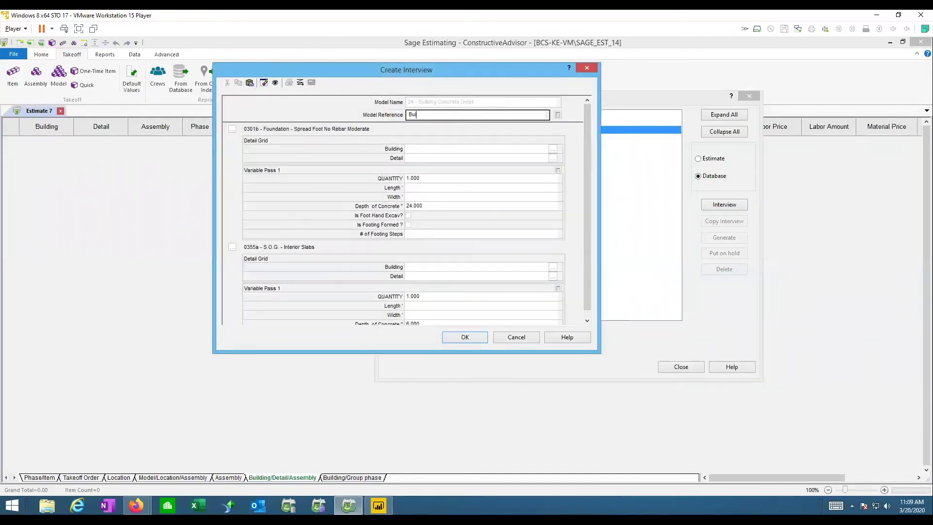
text(ilding B)
key(Tab)
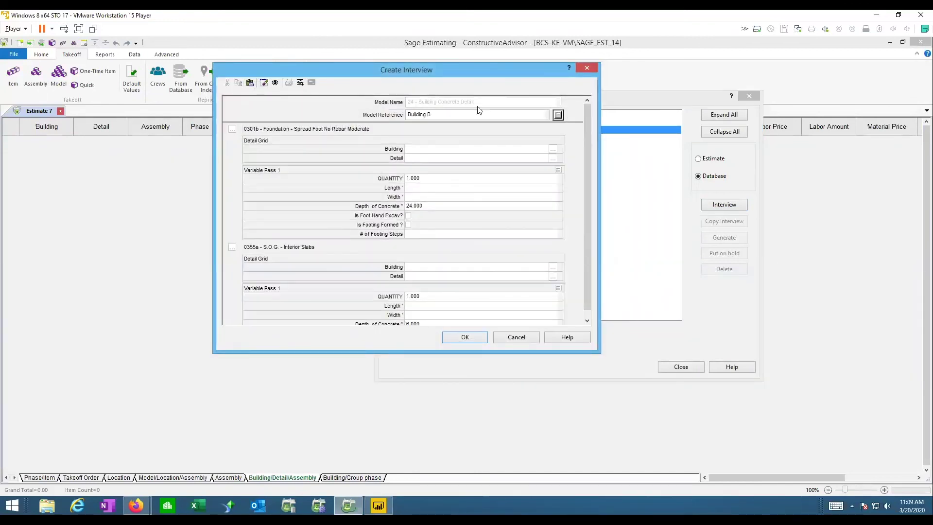
Assign the new interview's spread footing assembly 0301b to Building B with Detail Ftg1
key(Tab)
key(Tab)
text(Building B)
key(Tab)
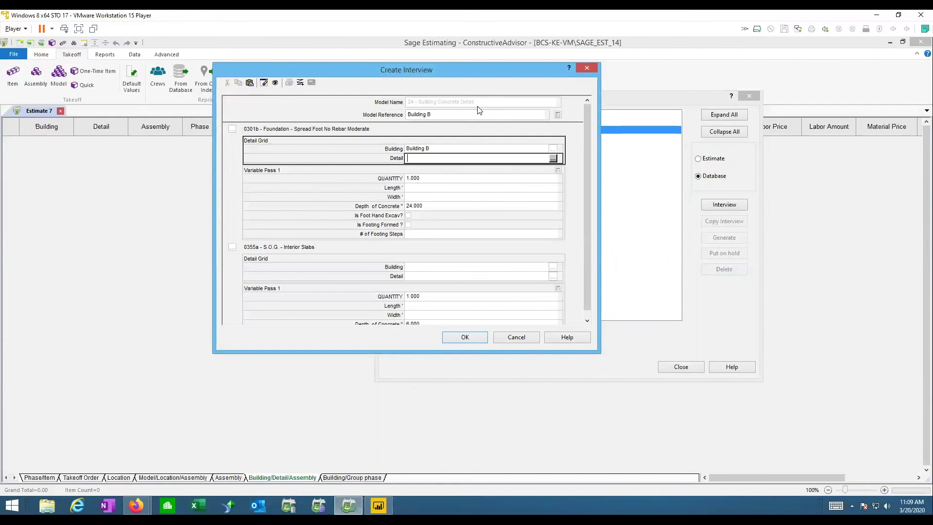
text(Ftg1)
key(Tab)
key(Tab)
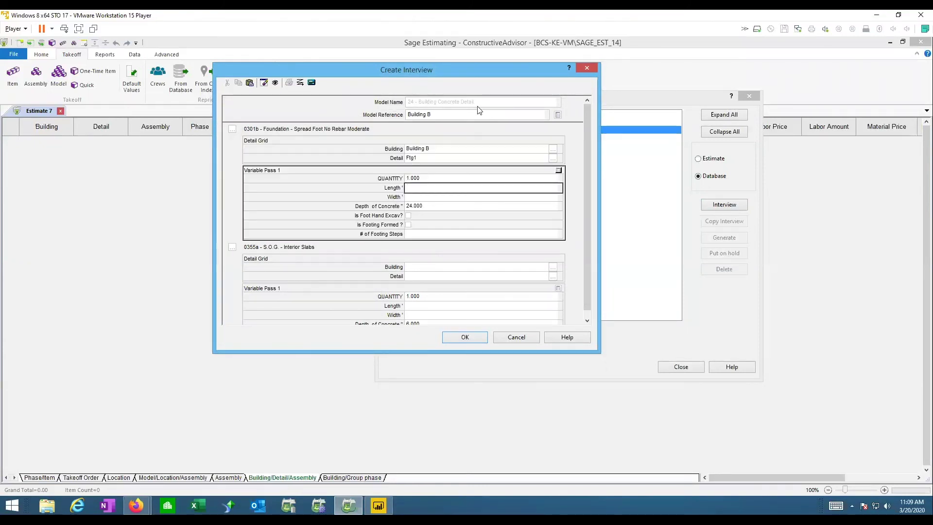
For footing Ftg1, set the length to 300, width to 2.5 and depth of concrete to 12, and mark it as formed
text(300)
key(Tab)
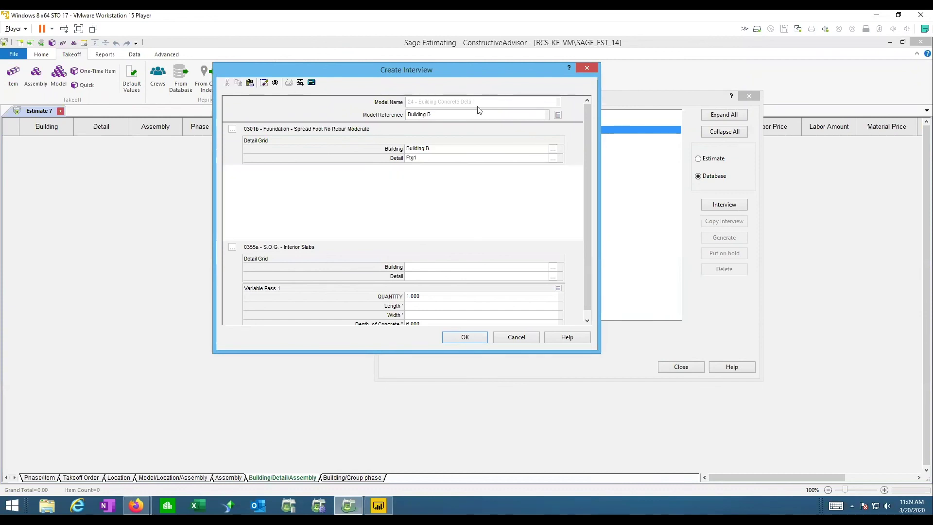
text(2.5)
key(Tab)
text(12)
key(Tab)
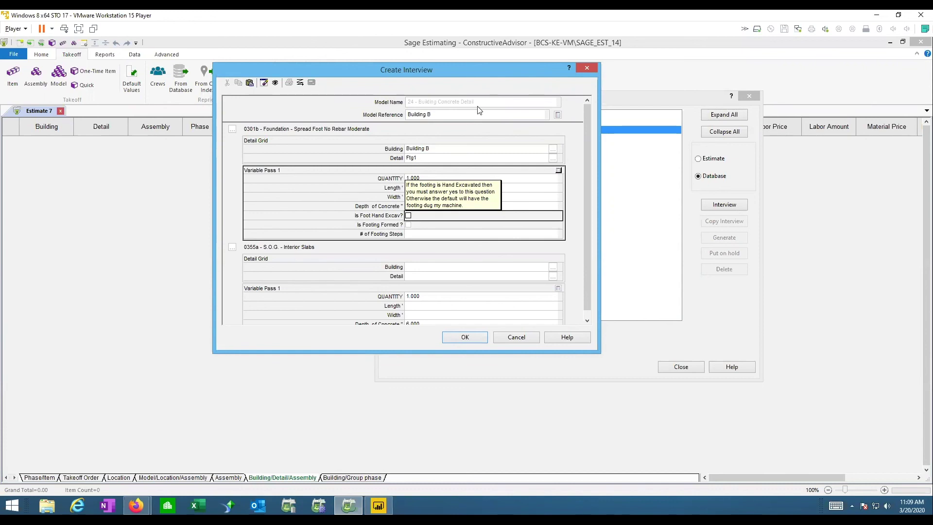
key(Tab)
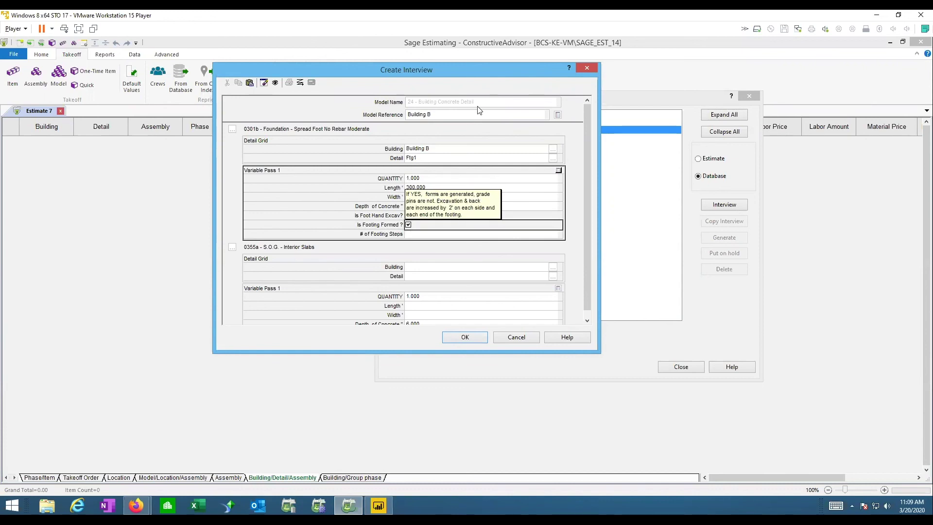
key(Tab)
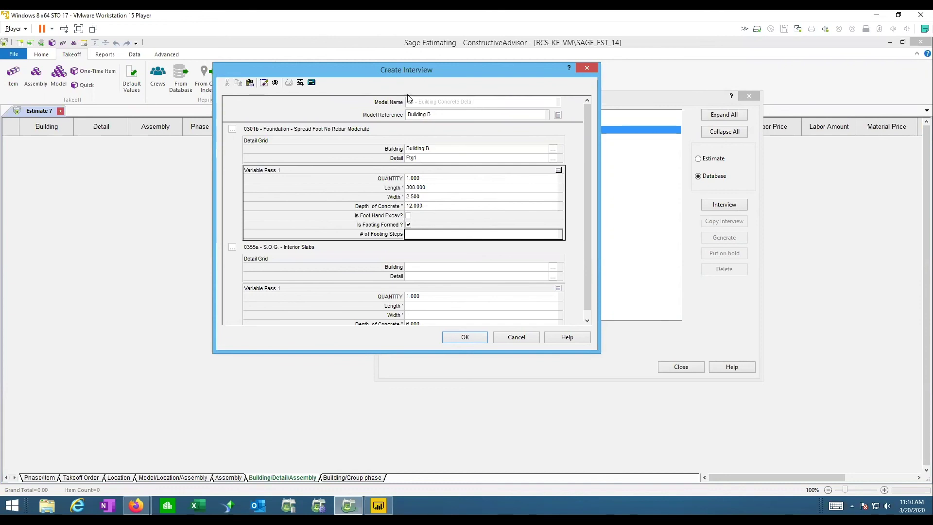
Add another 0301b spread footing assembly to the interview and set its detail to Ftg2
click(232, 129)
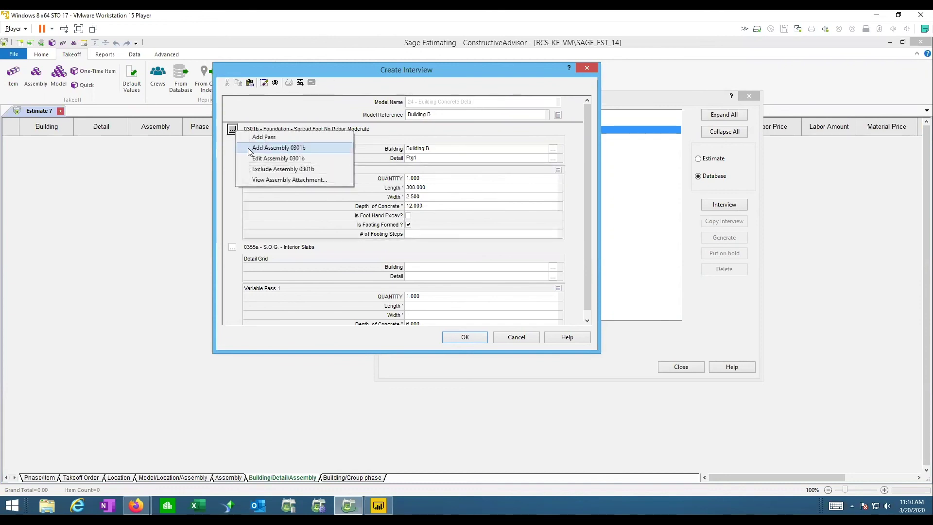
click(278, 148)
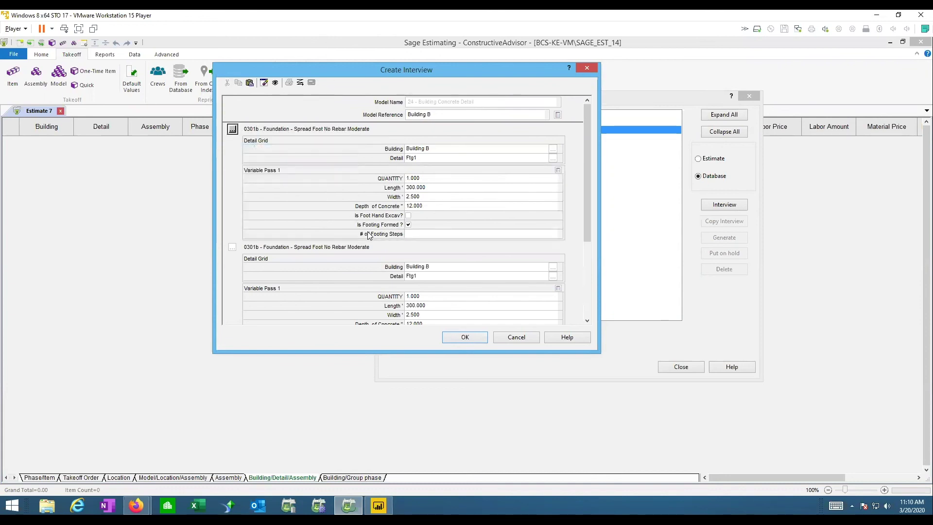
click(434, 277)
click(434, 276)
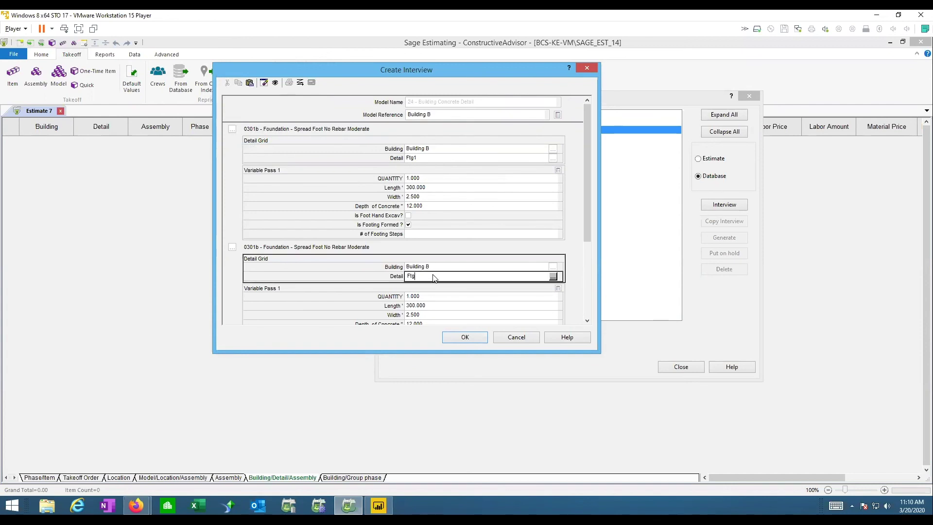
text(2)
For footing Ftg2, set the length to 100, width to 3 and depth of concrete to 36, and mark it as not formed
scroll(441, 301, down, 3)
click(431, 237)
text(100)
key(Tab)
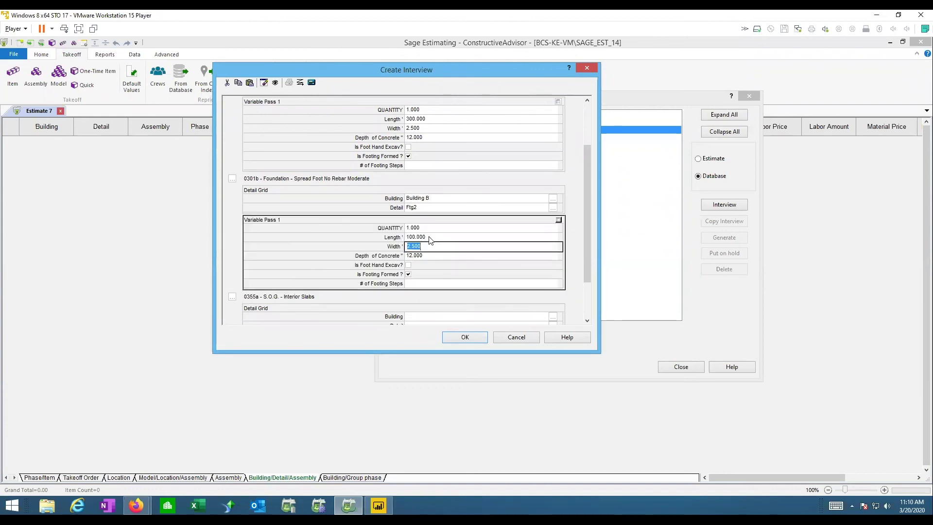
key(Tab)
text(3)
key(Tab)
key(Tab)
key(space)
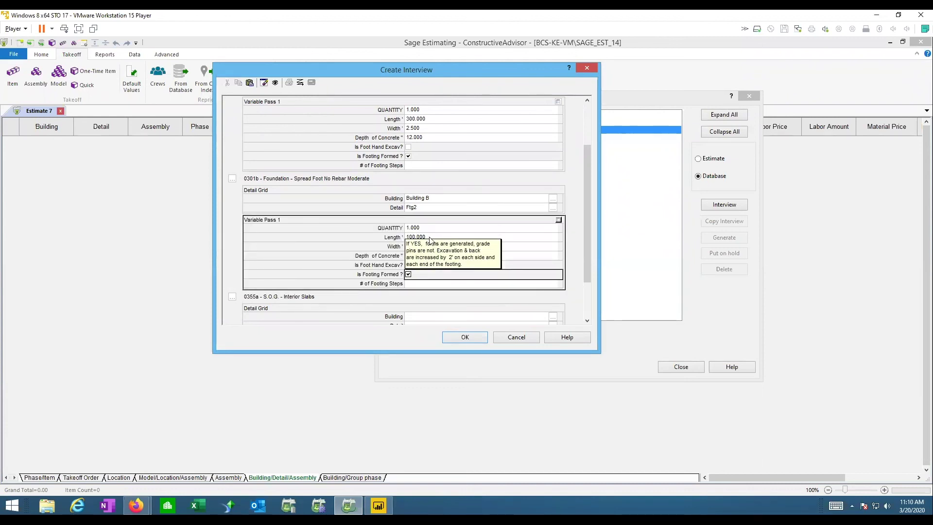
Assign the 0355a interior slab assembly to Building A with detail S1
scroll(429, 240, down, 3)
click(427, 227)
text(Buil)
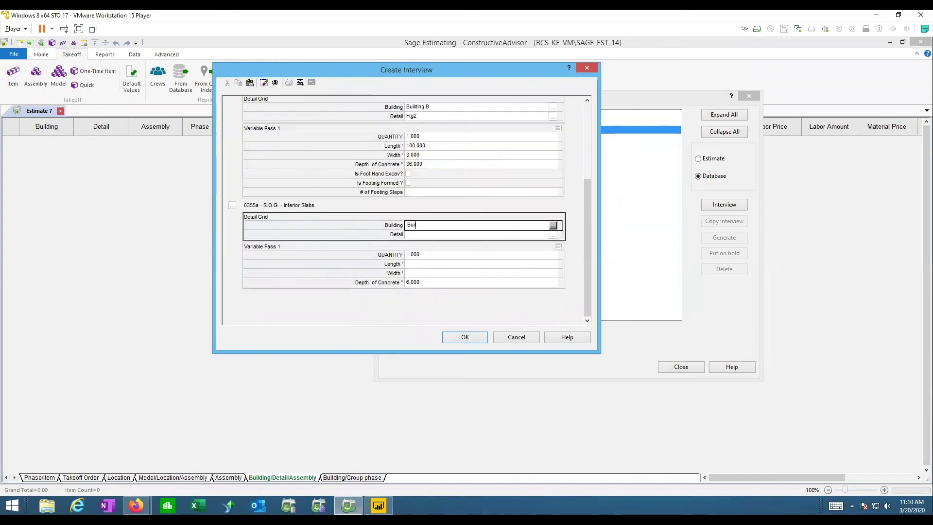
text(ding A)
key(Tab)
text(S1)
key(Tab)
Set the interior slab to 100 long, 100 wide and 4 inches deep, then save and close the Building B interview
text(100)
key(Tab)
text(12)
key(Tab)
text(4)
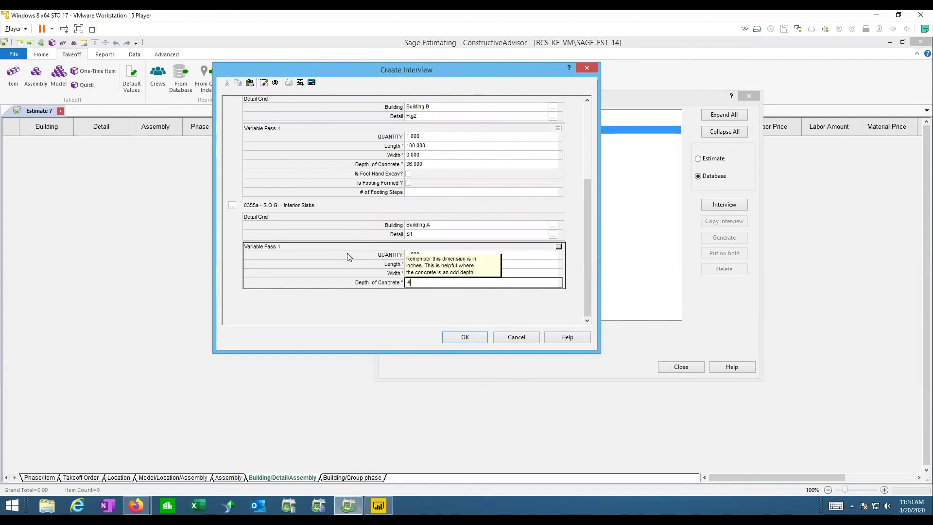
click(461, 336)
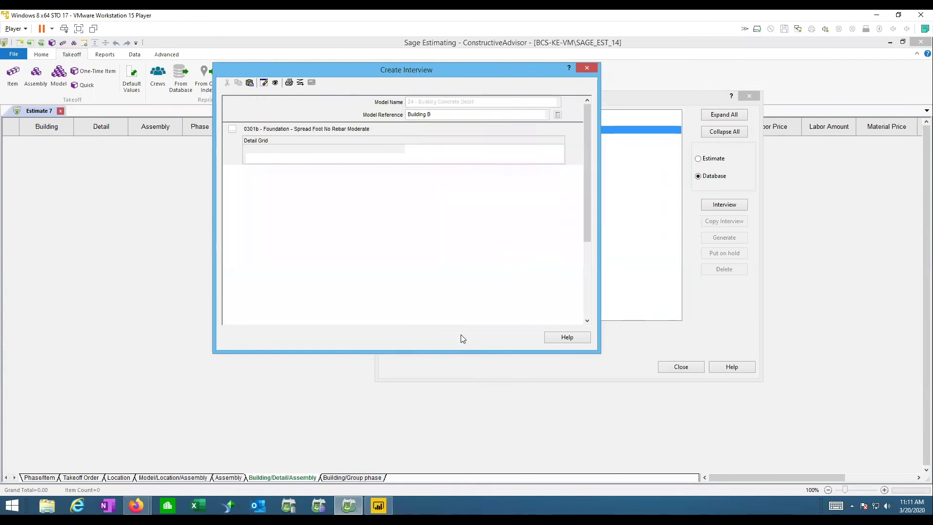
click(508, 336)
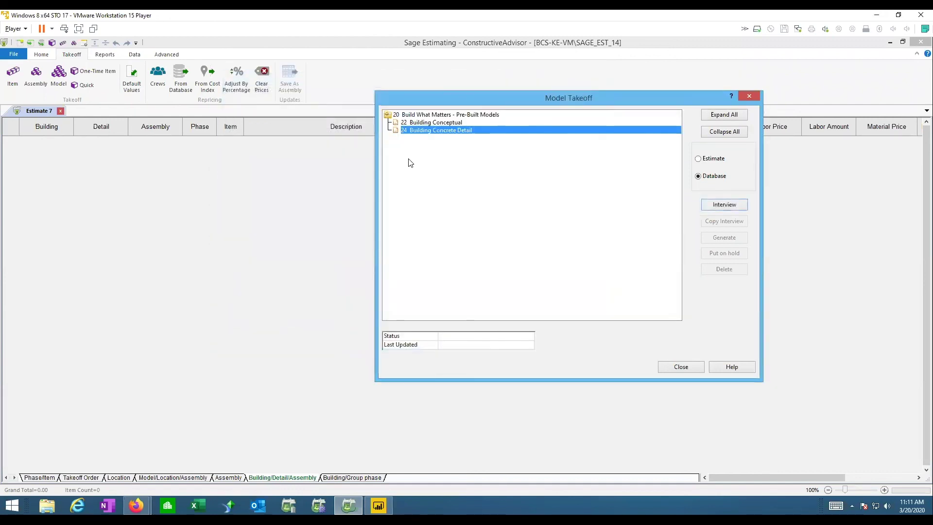
Generate the estimate's Building A and Building B models and review the resulting takeoff rows
click(698, 159)
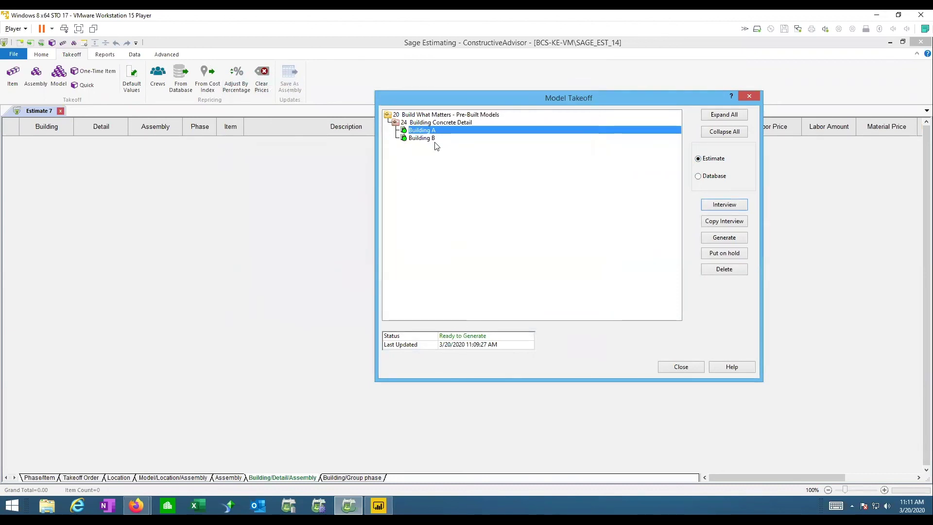
click(717, 241)
click(536, 181)
click(536, 180)
click(535, 405)
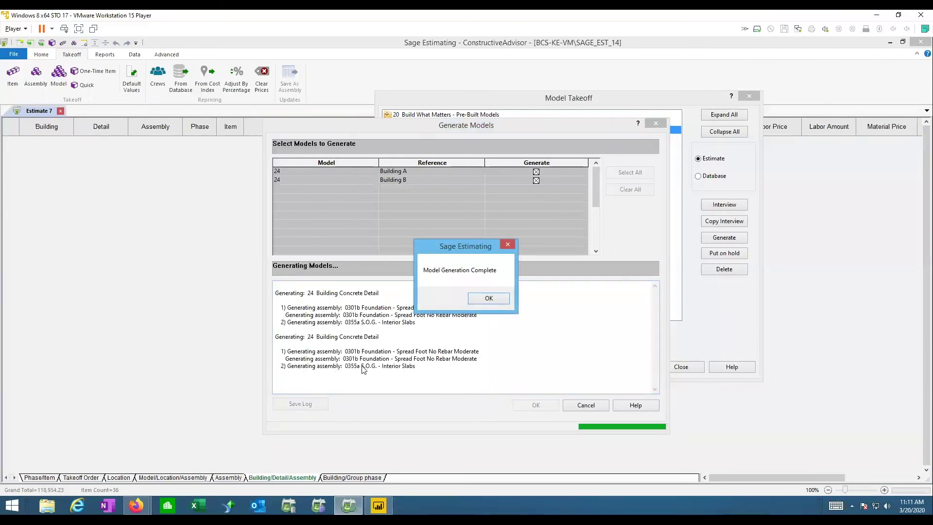
click(489, 298)
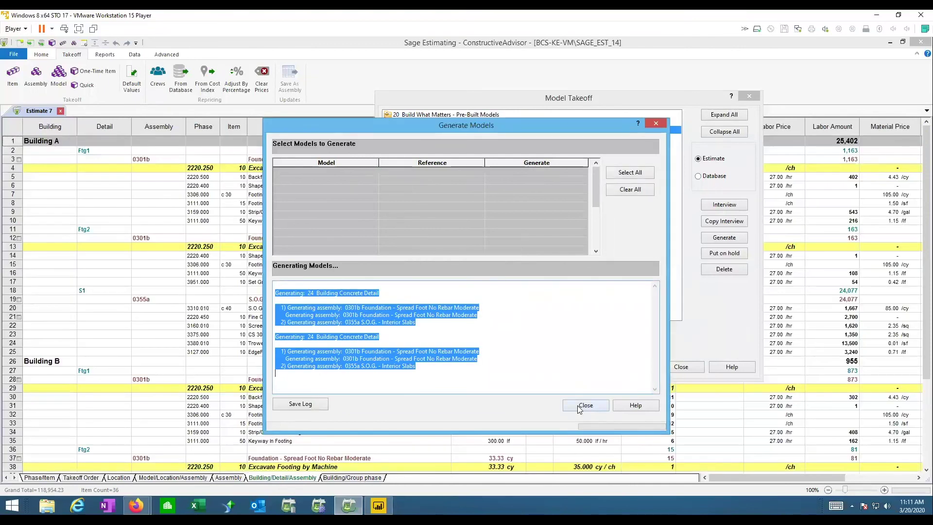
click(578, 405)
click(678, 365)
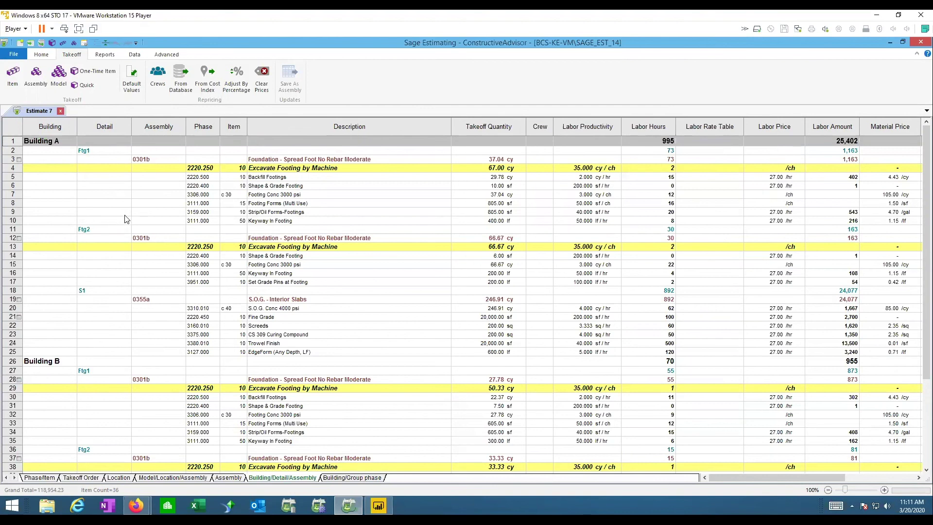
scroll(124, 218, down, 4)
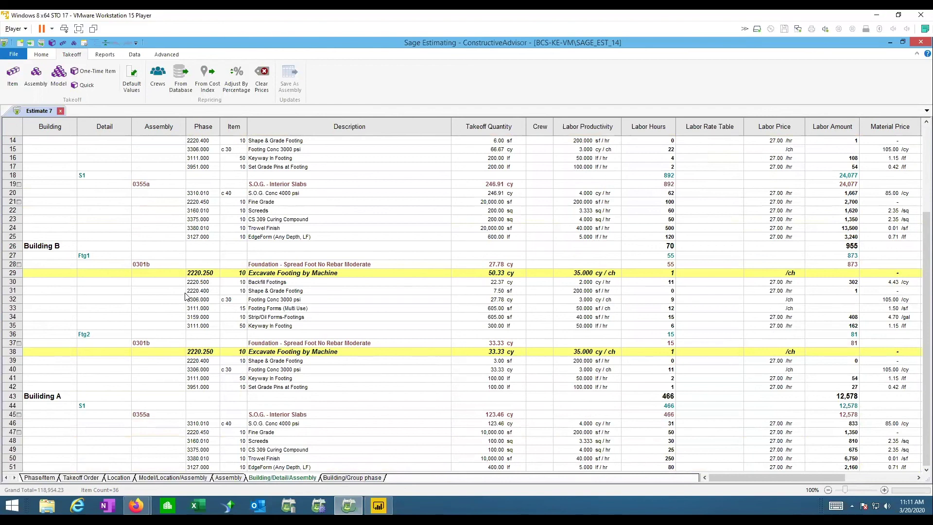
scroll(184, 294, up, 4)
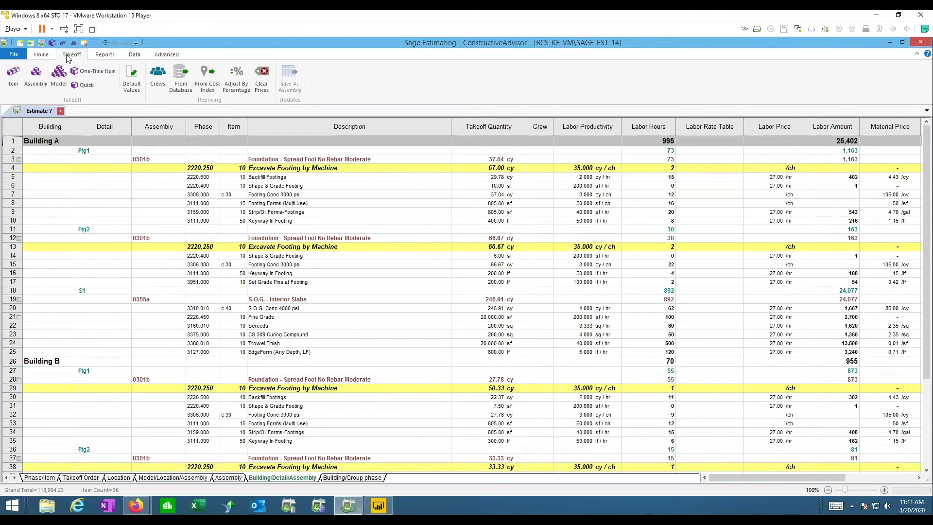
Reopen the estimate's Building B interview from the Building Concrete Detail model and enlarge its window to show all assemblies
click(58, 78)
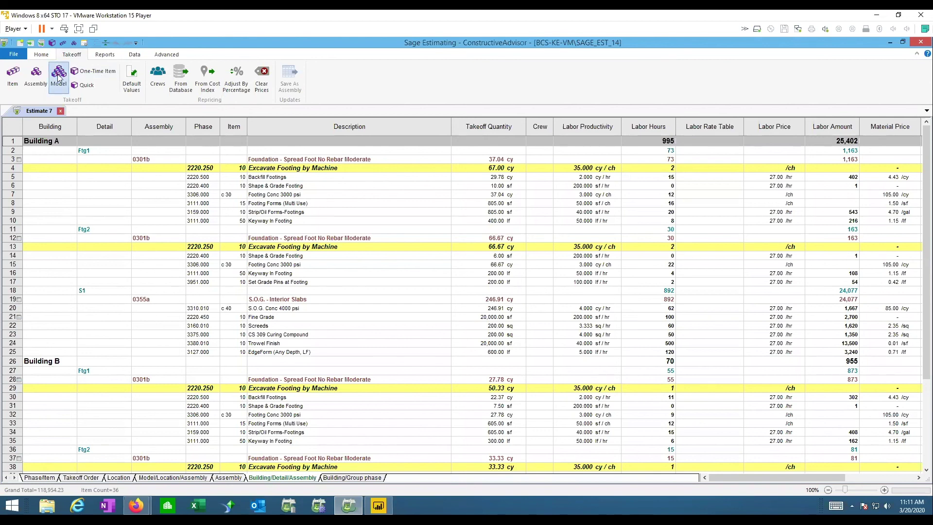
double_click(466, 115)
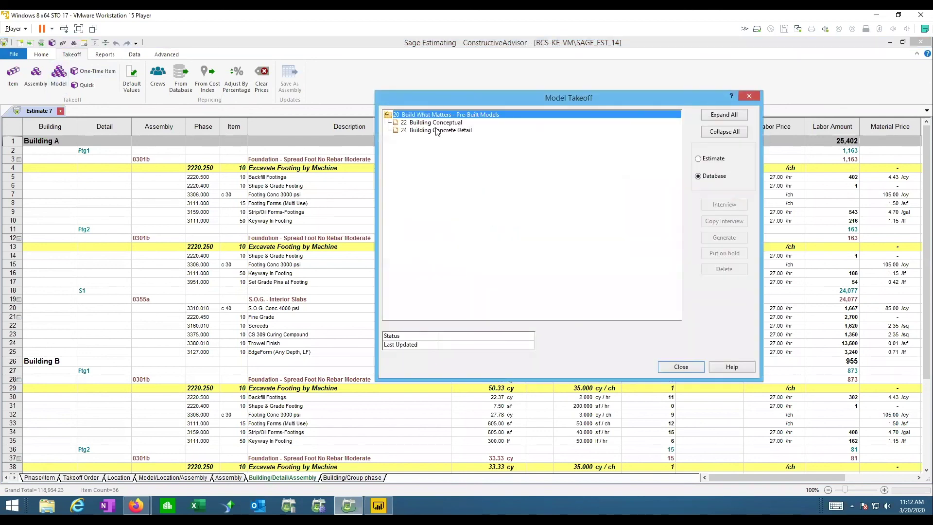
click(698, 158)
double_click(483, 116)
double_click(437, 122)
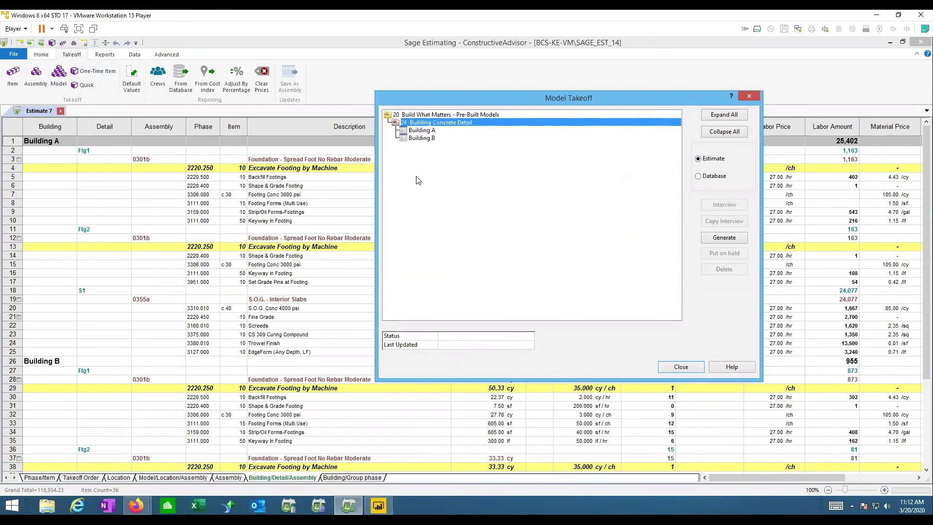
click(416, 140)
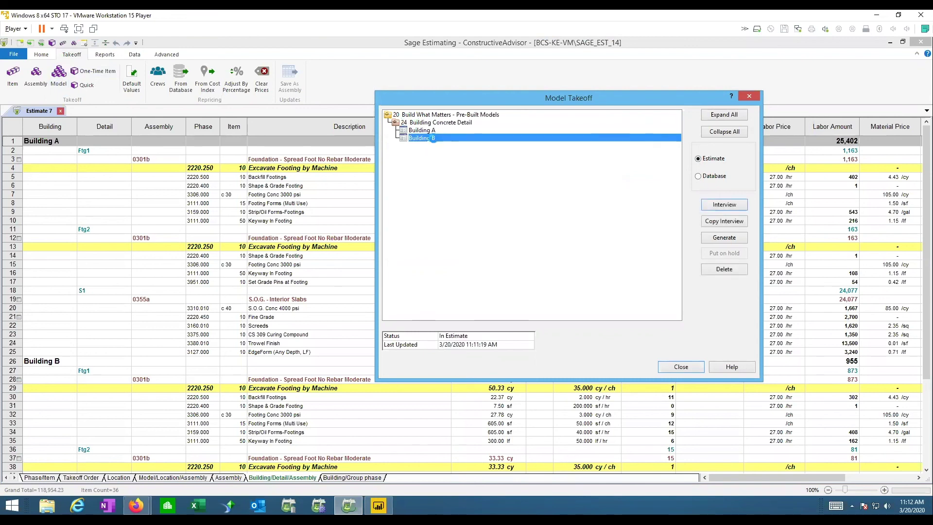
double_click(433, 138)
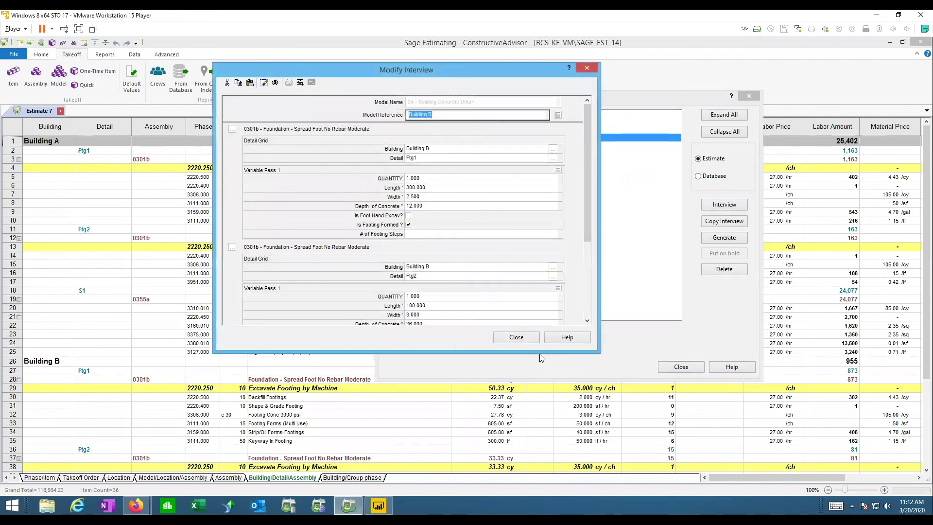
drag(539, 351, 536, 480)
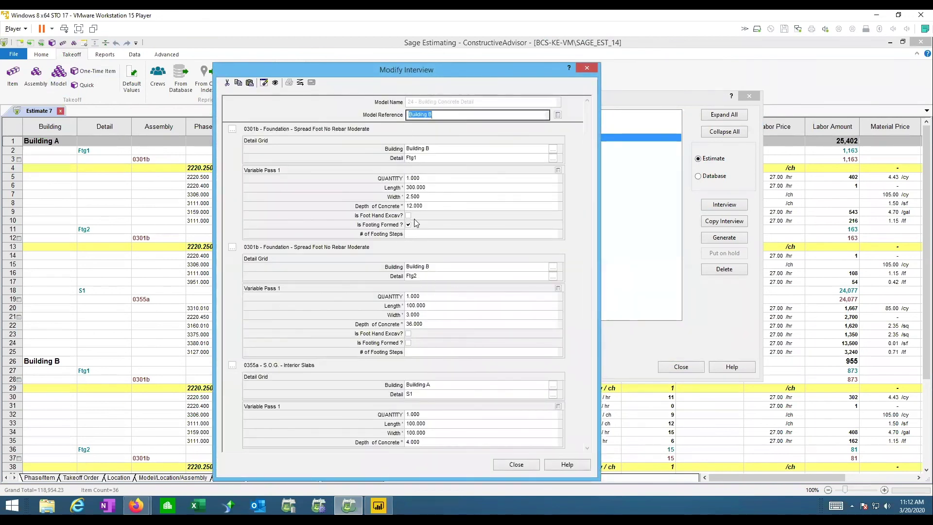
Set the interior slab's depth of concrete to 6 inches and save the modified Building B interview
scroll(435, 422, down, 3)
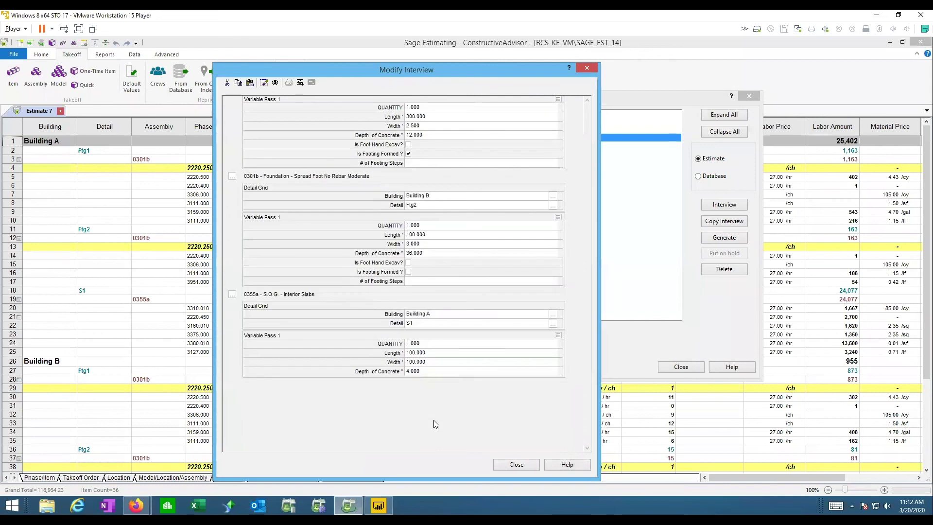
click(420, 371)
text(6)
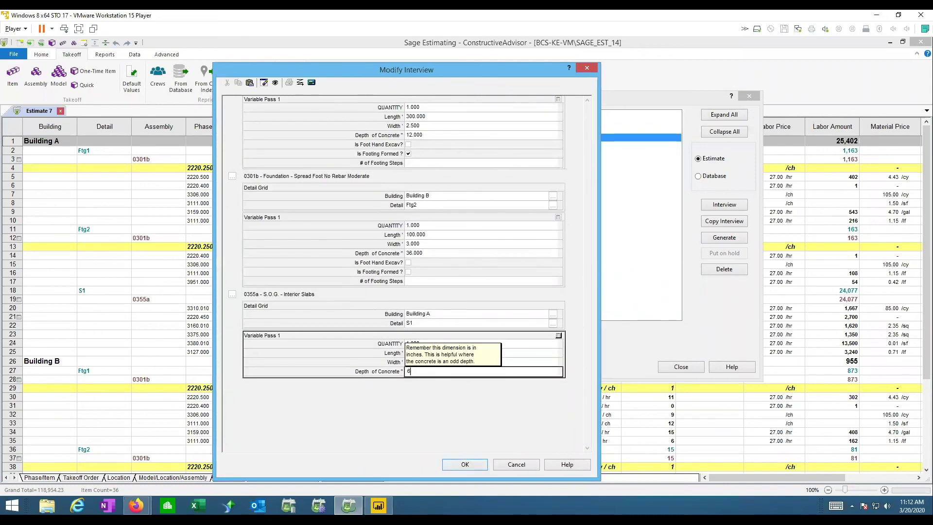
click(526, 362)
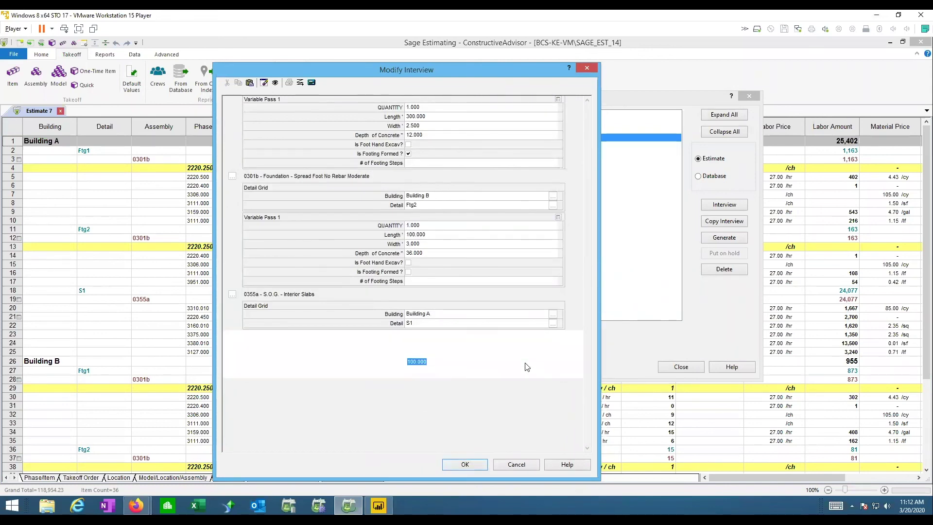
click(466, 465)
click(514, 465)
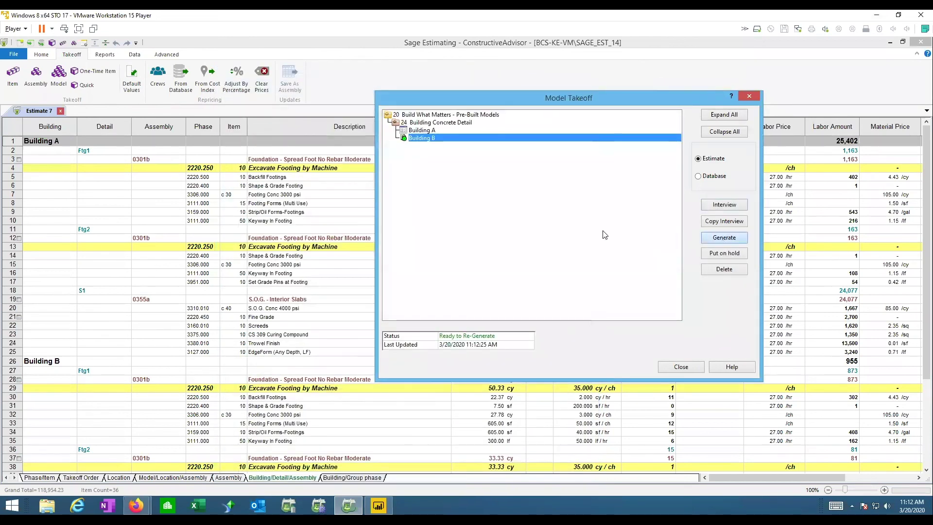
Regenerate the Building B model into the estimate and review the interior slab rows
click(536, 406)
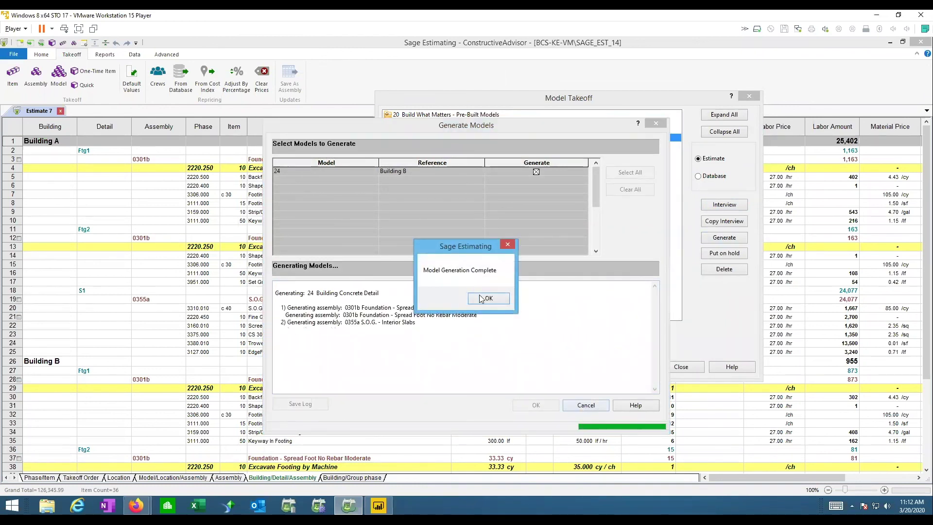
click(483, 297)
click(585, 405)
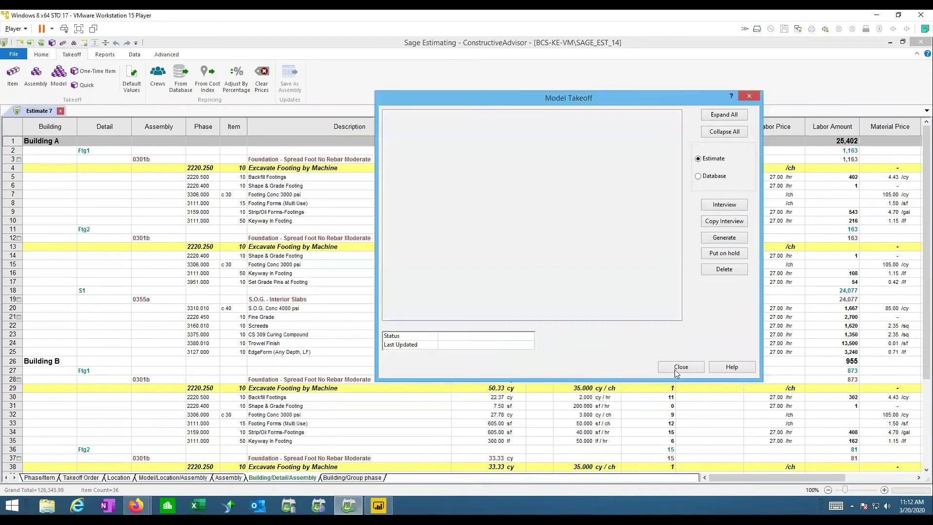
click(680, 366)
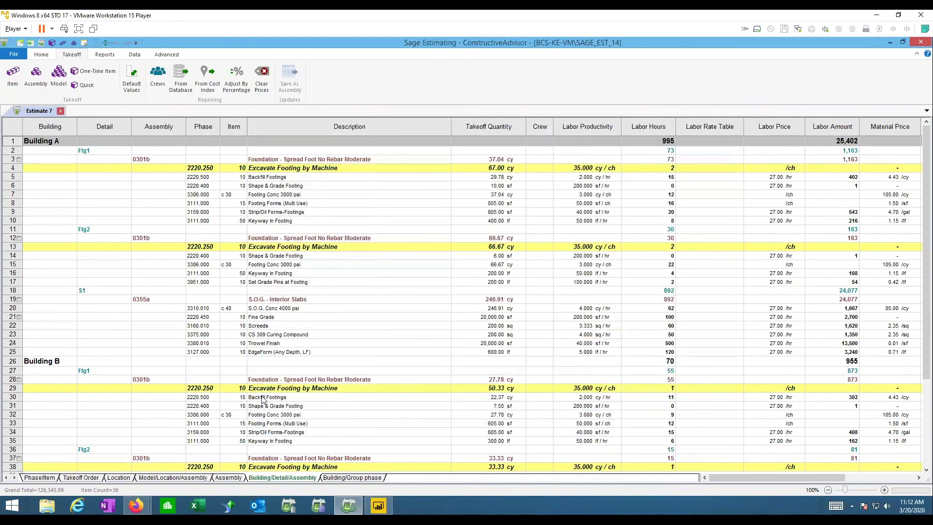
scroll(265, 404, down, 4)
click(270, 460)
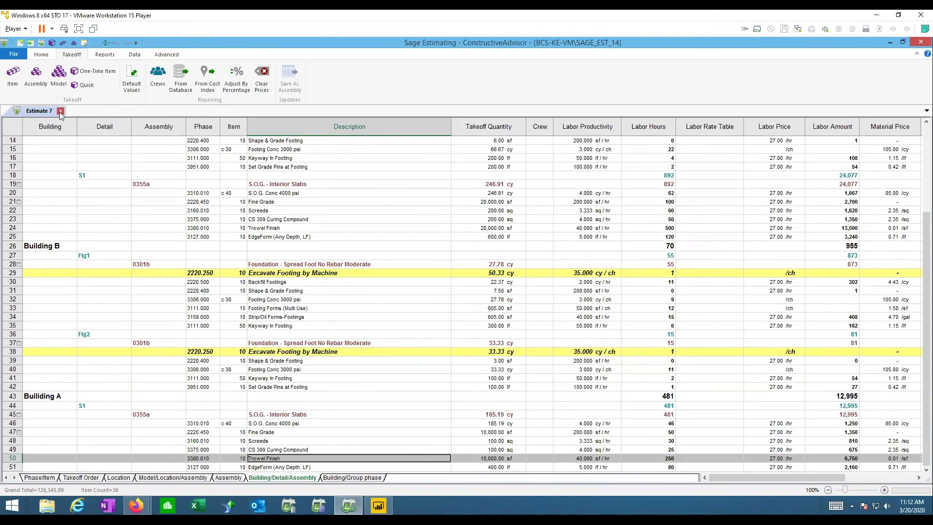
Check the estimate's default takeoff values for the WBS codes, then close them
click(132, 79)
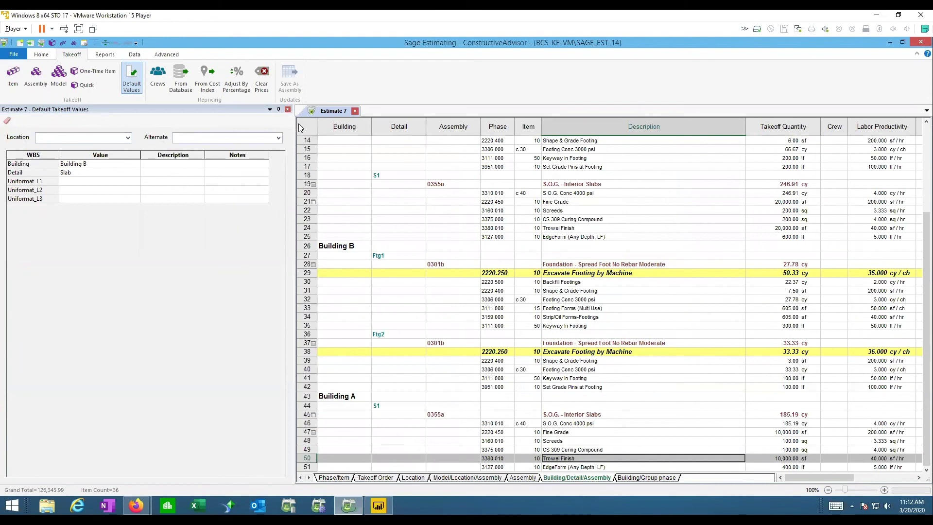
click(287, 111)
click(287, 111)
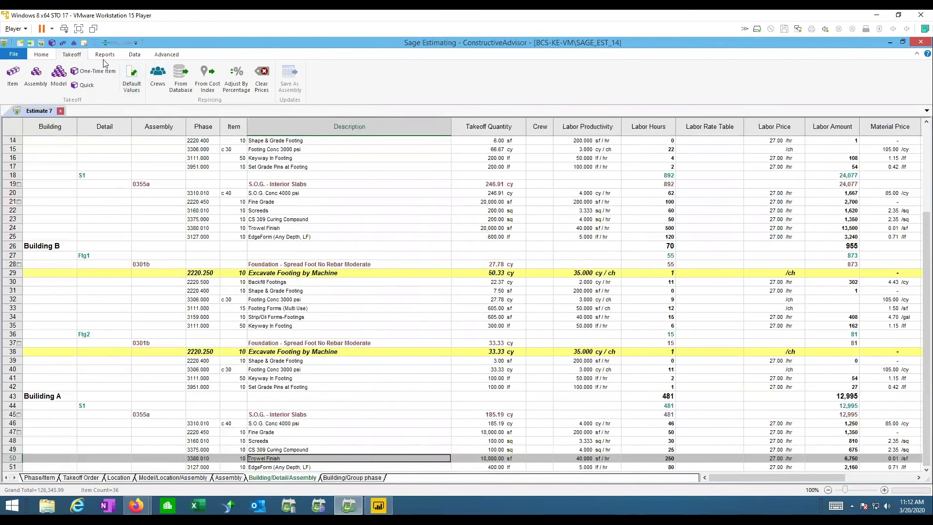
Open the default display options of database model 24, Building Concrete Detail, and move the dialog clear for reading
click(127, 59)
click(83, 74)
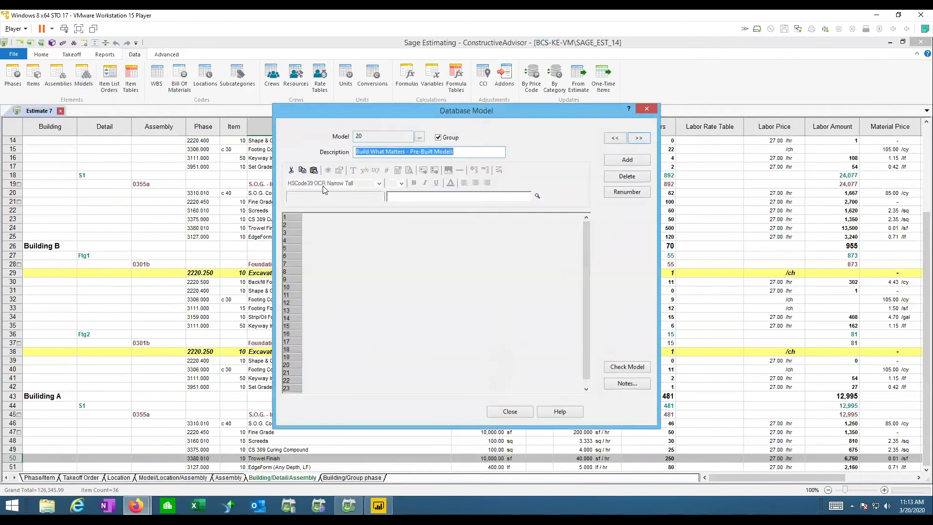
click(638, 138)
click(638, 138)
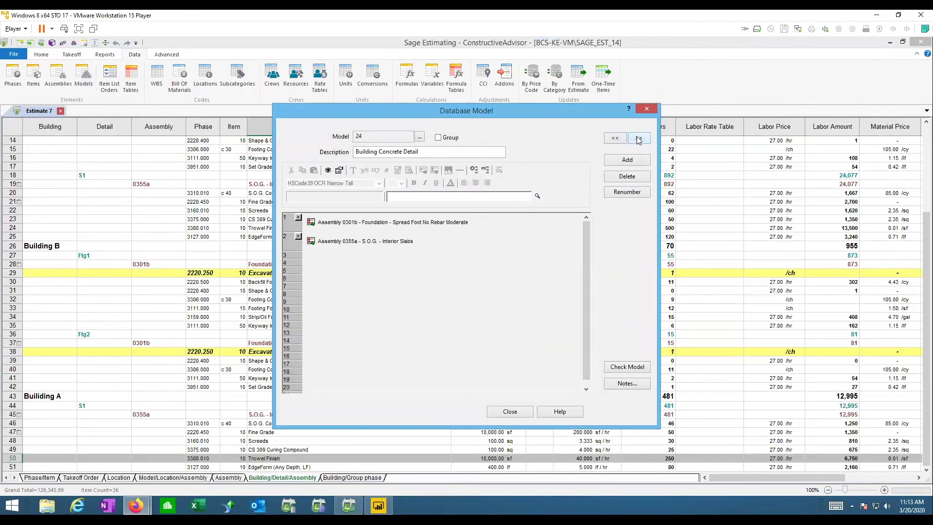
click(329, 171)
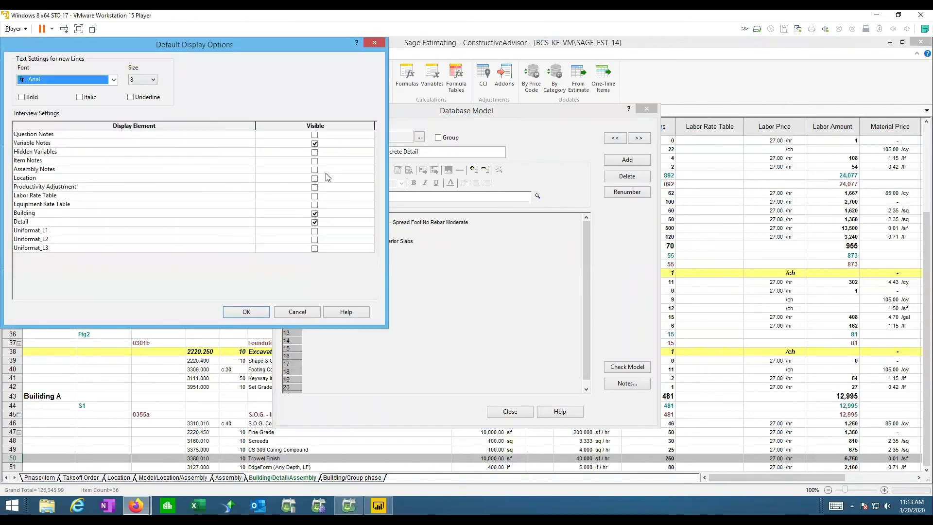
drag(214, 47, 449, 84)
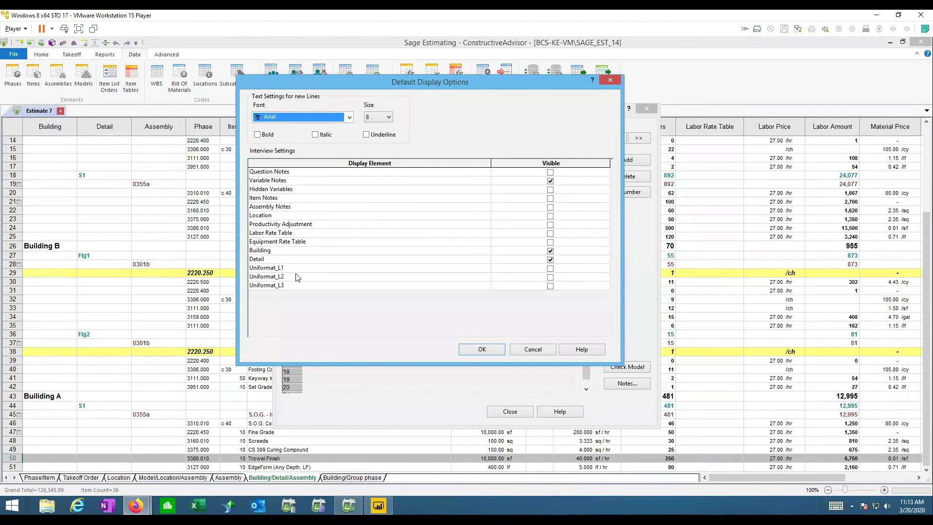
Review which WBS codes are visible in the model's interview settings, then close the options and the database model without changes
key(Up)
key(Up)
key(Up)
click(532, 349)
click(329, 171)
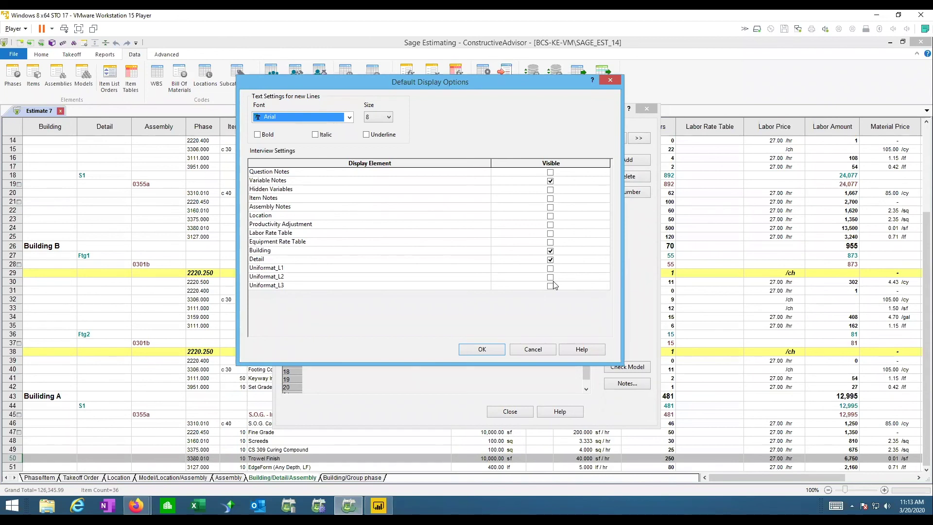
click(532, 350)
click(508, 412)
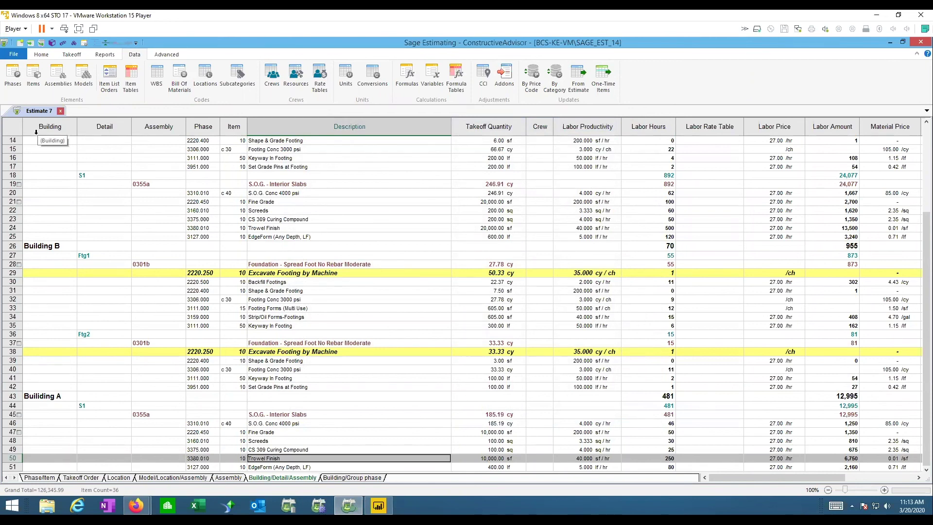
Delete the Building A interview of the Building Concrete Detail model from the estimate's model takeoff
scroll(35, 175, up, 5)
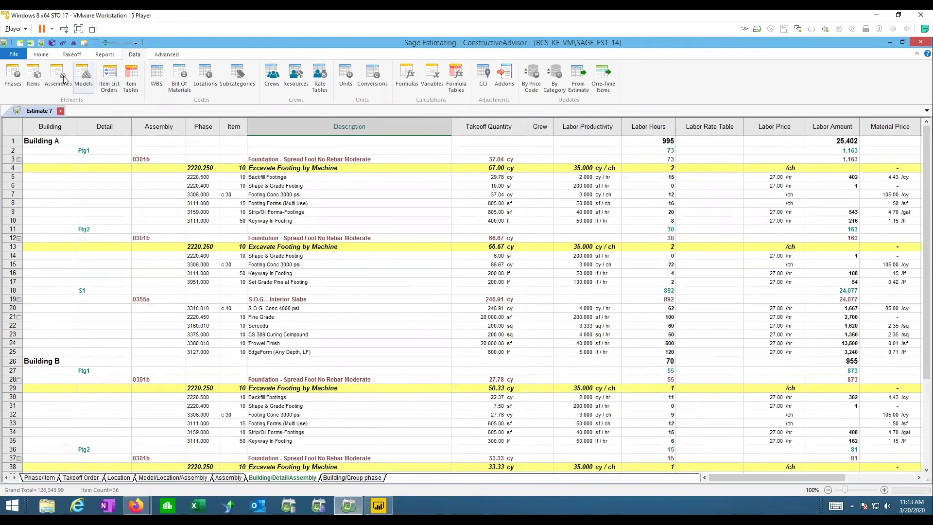
click(72, 54)
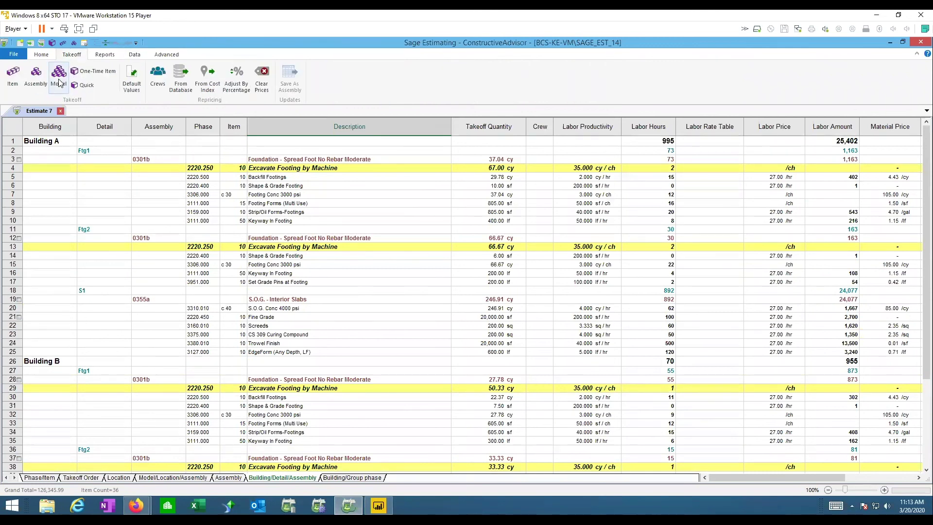
click(60, 80)
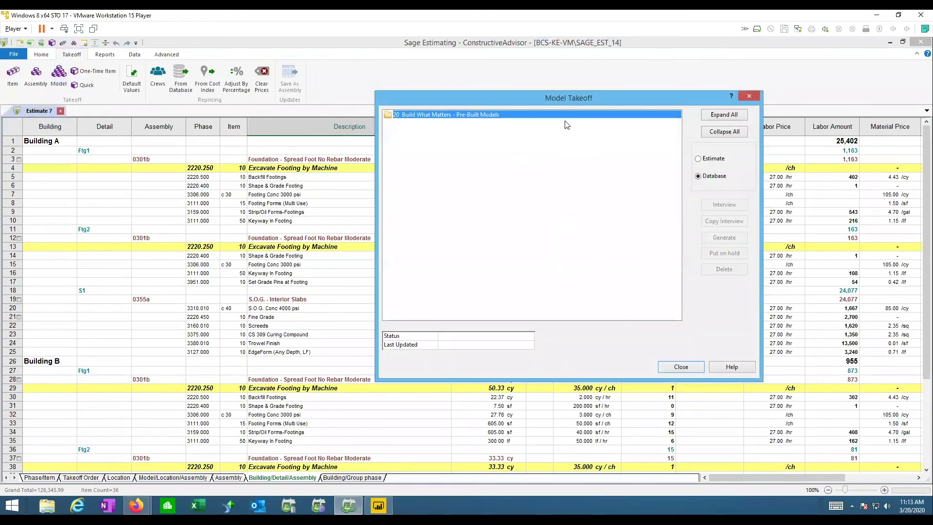
click(698, 158)
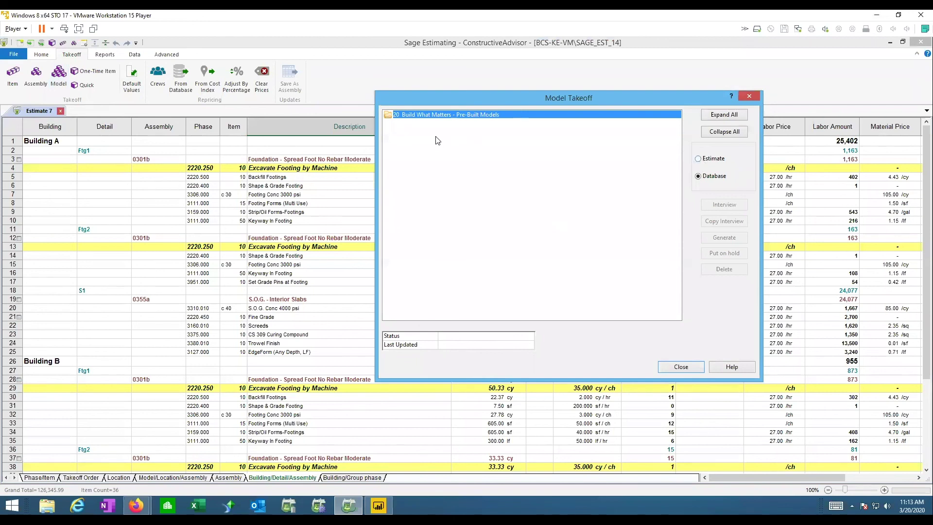
double_click(432, 118)
double_click(427, 123)
click(421, 130)
click(724, 269)
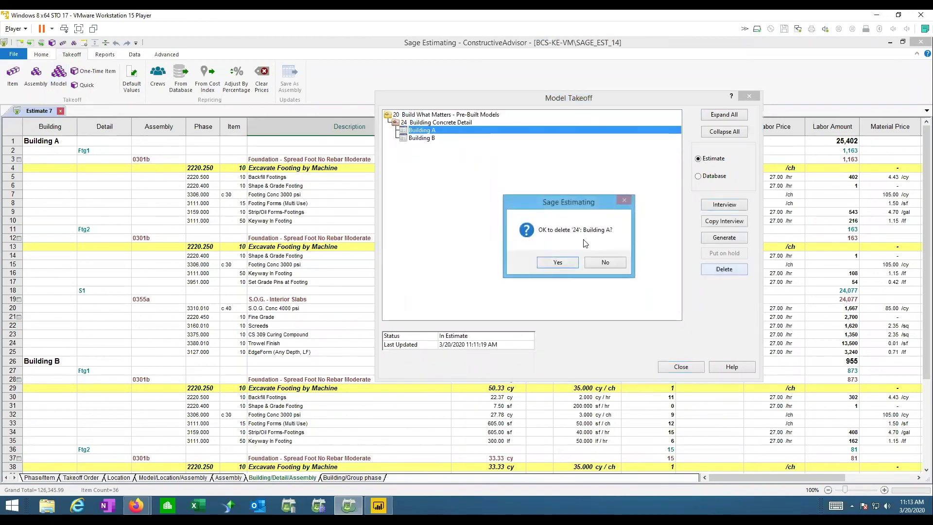
click(557, 263)
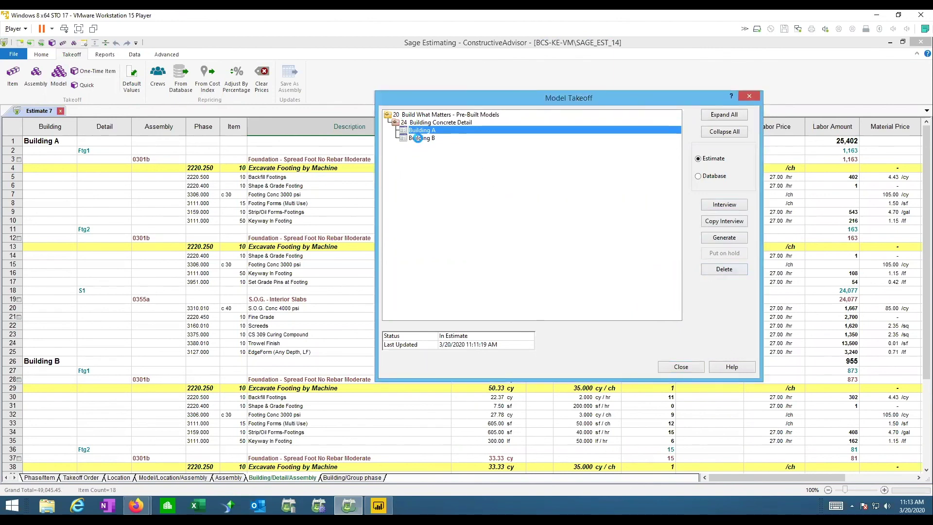
Delete the Building B interview from the estimate as well and close the model takeoff
click(722, 270)
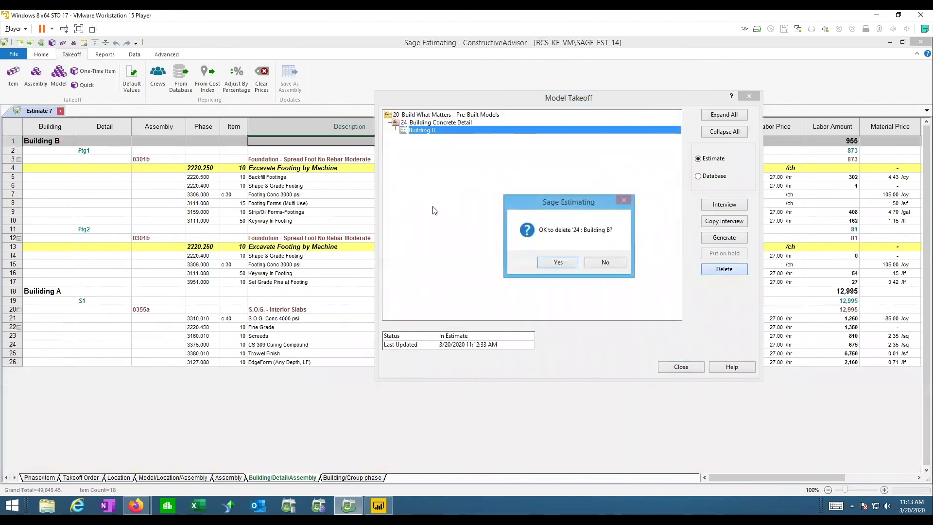
click(554, 263)
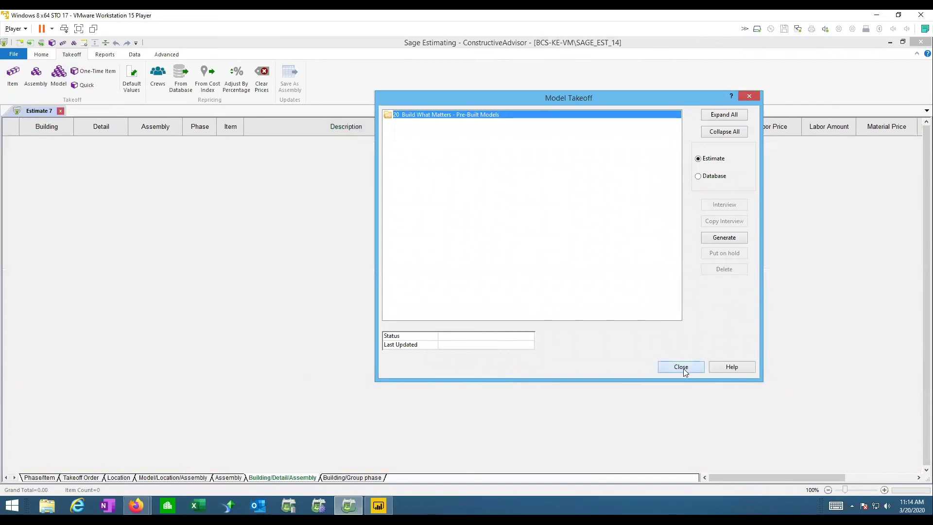
click(683, 367)
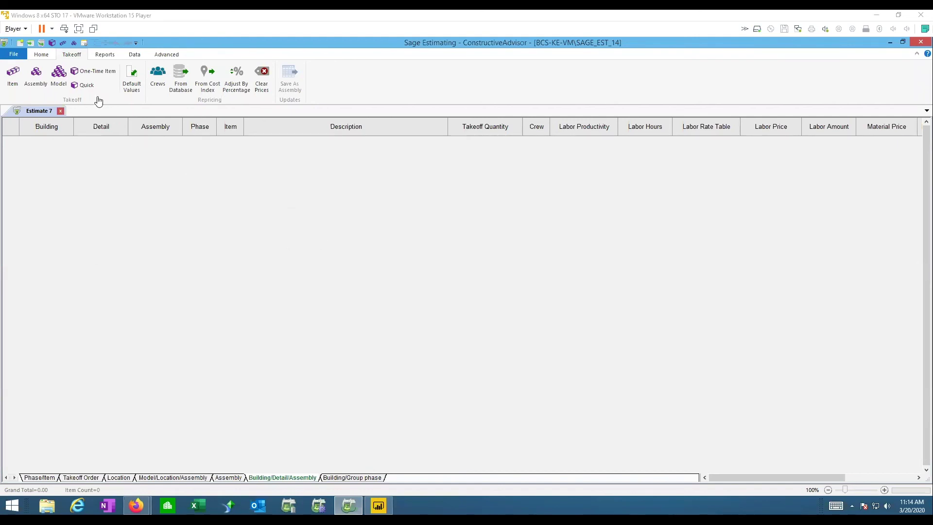
Start a model takeoff interview for the database's Building Conceptual model with the model reference "Option 1 200 x 100"
click(58, 74)
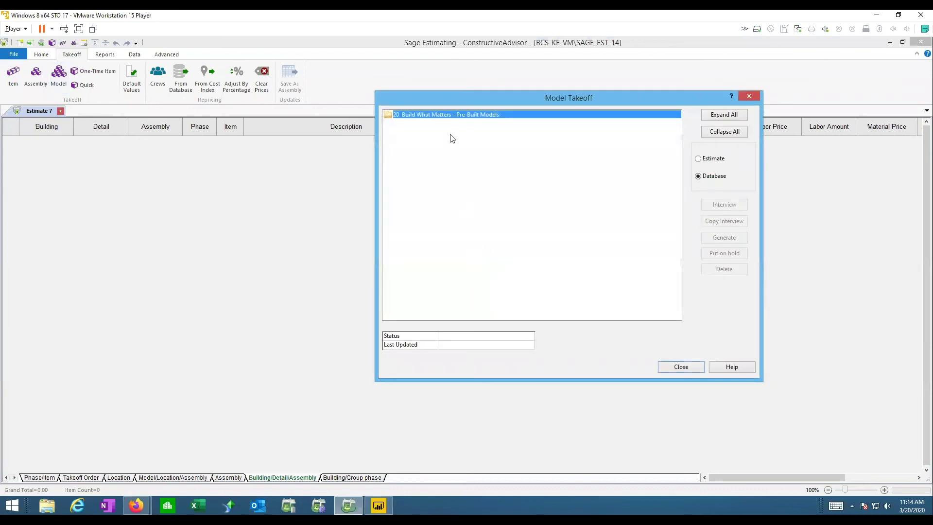
double_click(450, 115)
click(424, 125)
double_click(423, 126)
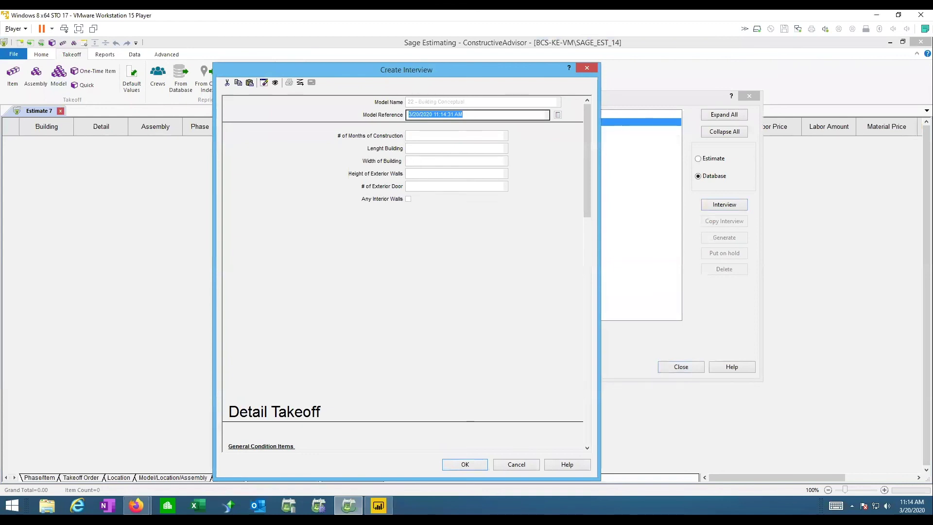
drag(417, 151, 430, 85)
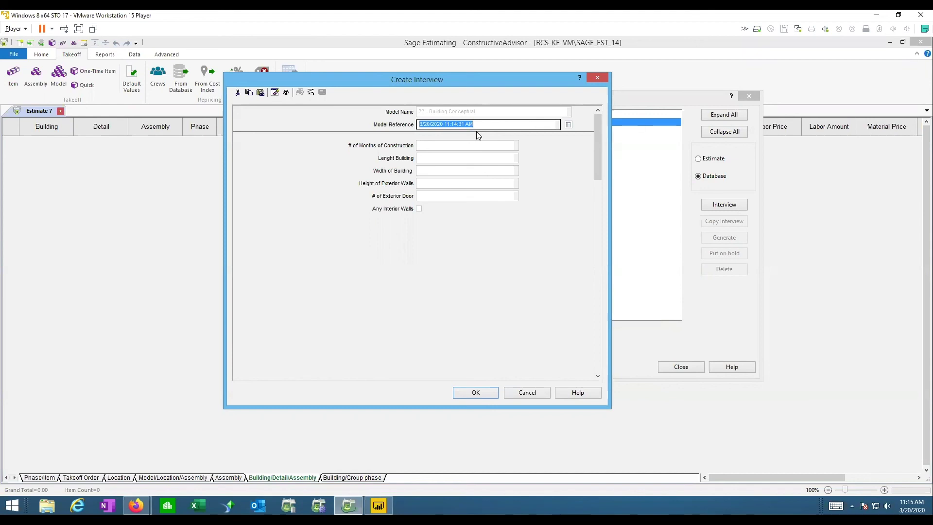
text(Option 1)
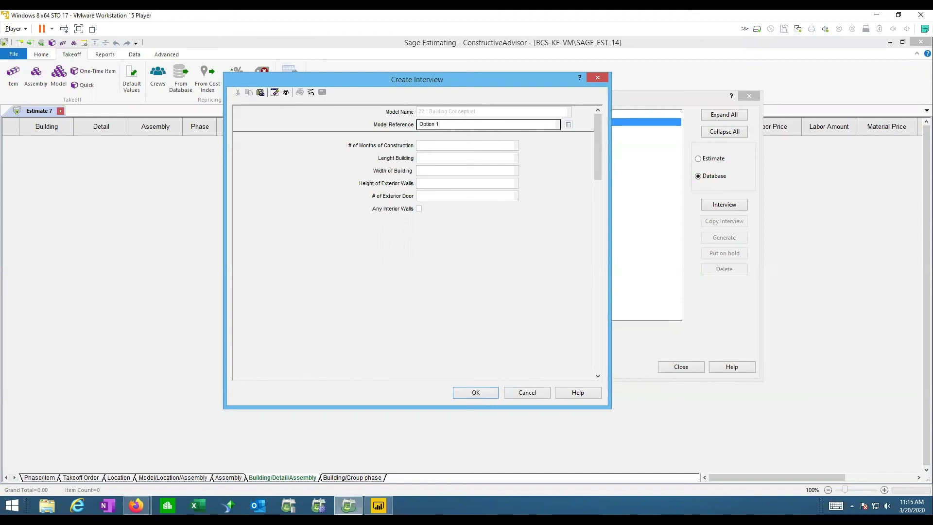
text( 200 x 100)
key(Tab)
key(Tab)
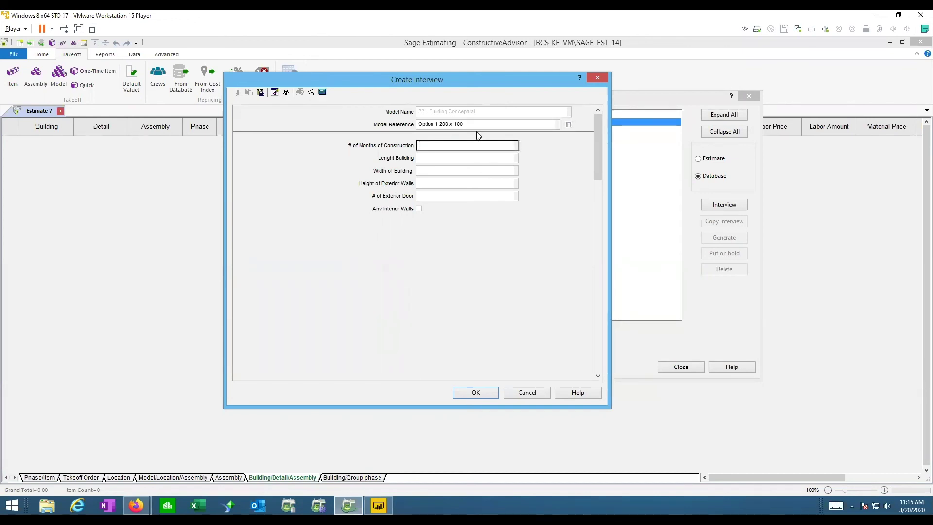
Enter 36 months of construction, building length 200, width 100, exterior wall height 14 and 10 exterior doors
text(36)
key(Tab)
text(200)
key(Tab)
text(100)
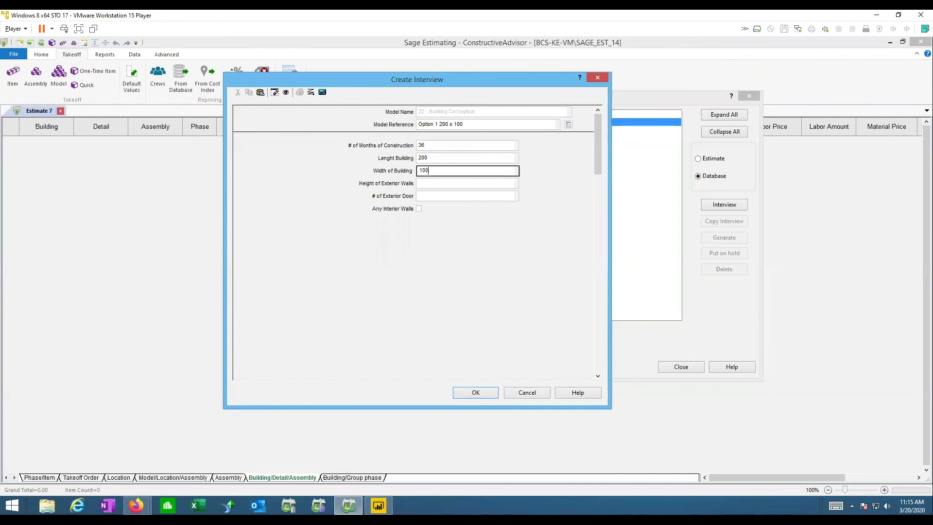
key(Tab)
text(14)
key(Tab)
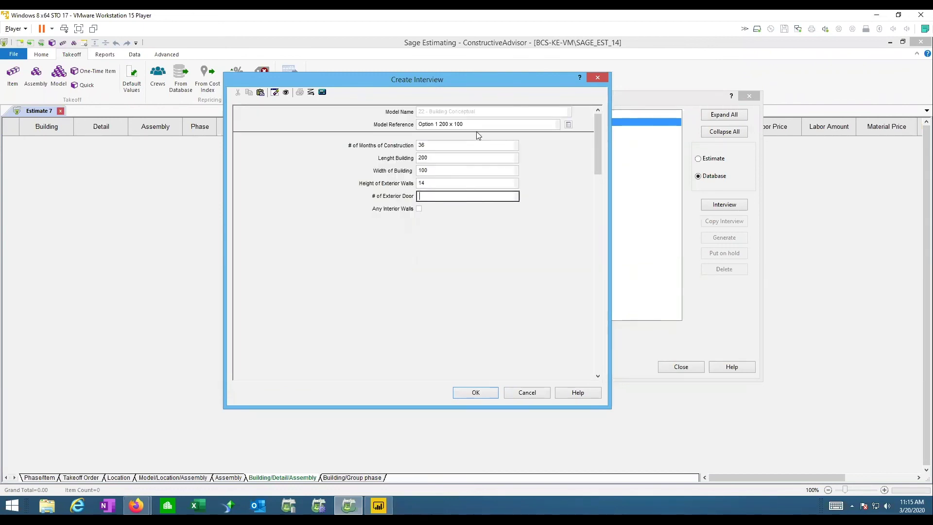
text(10)
key(Tab)
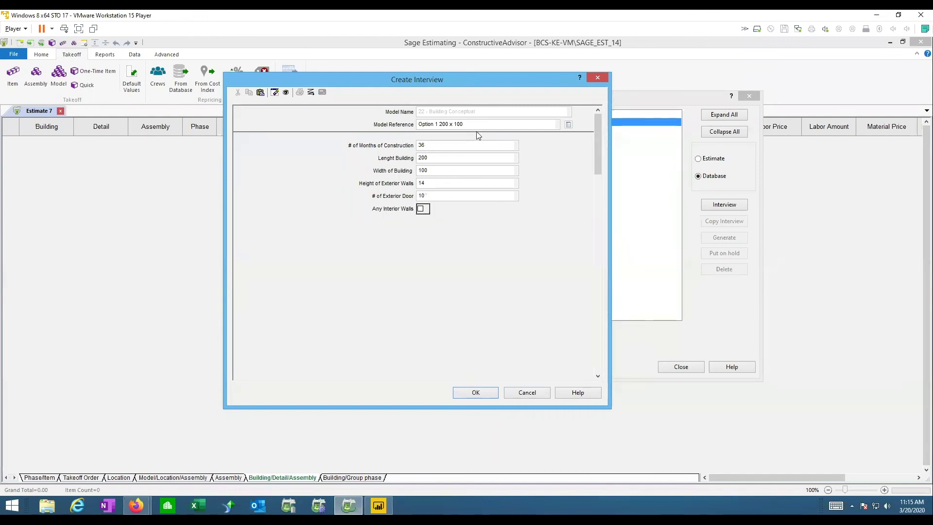
Include interior walls with 600 LF, height 12 and 30 interior doors, then save and close the Option 1 interview
key(space)
key(Tab)
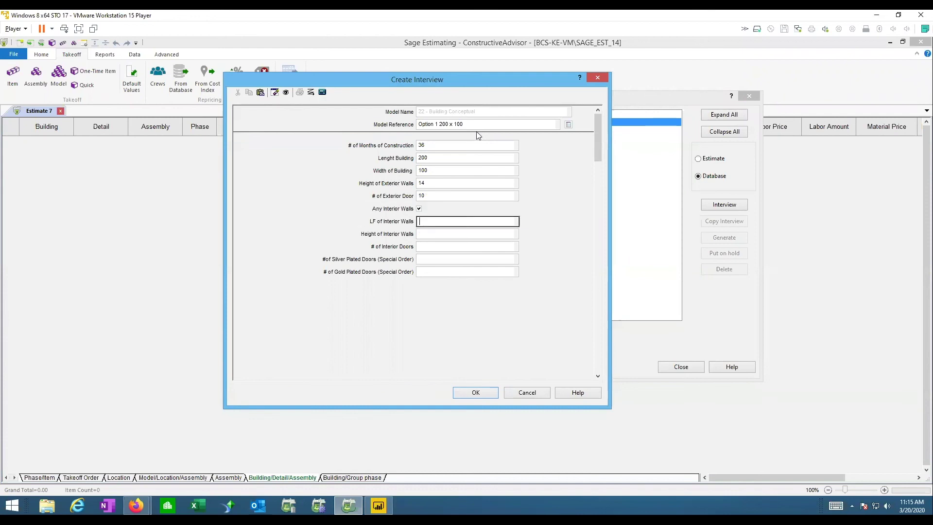
text(600)
key(Tab)
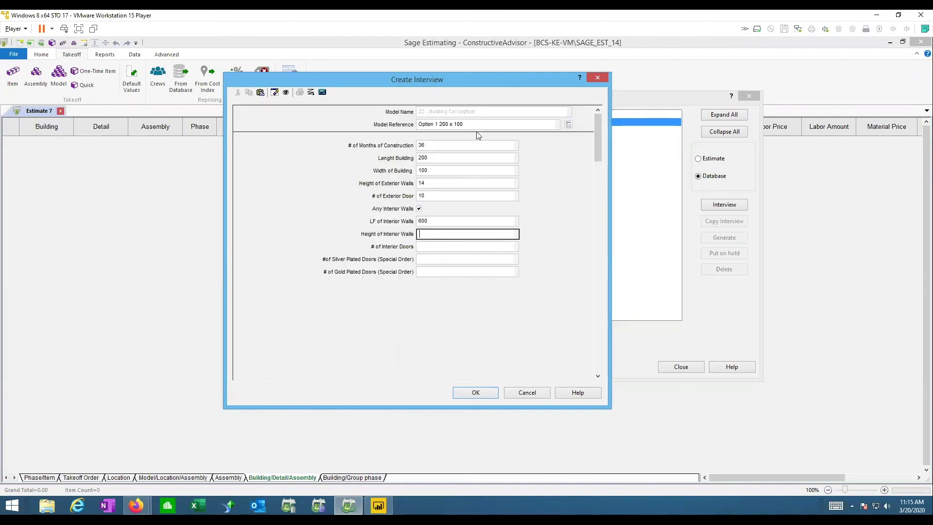
text(12)
key(Tab)
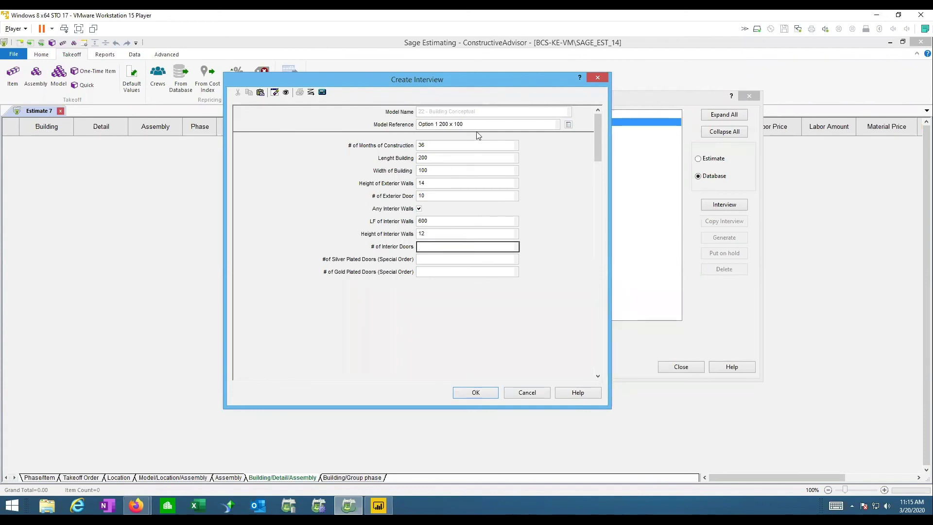
text(30)
key(Tab)
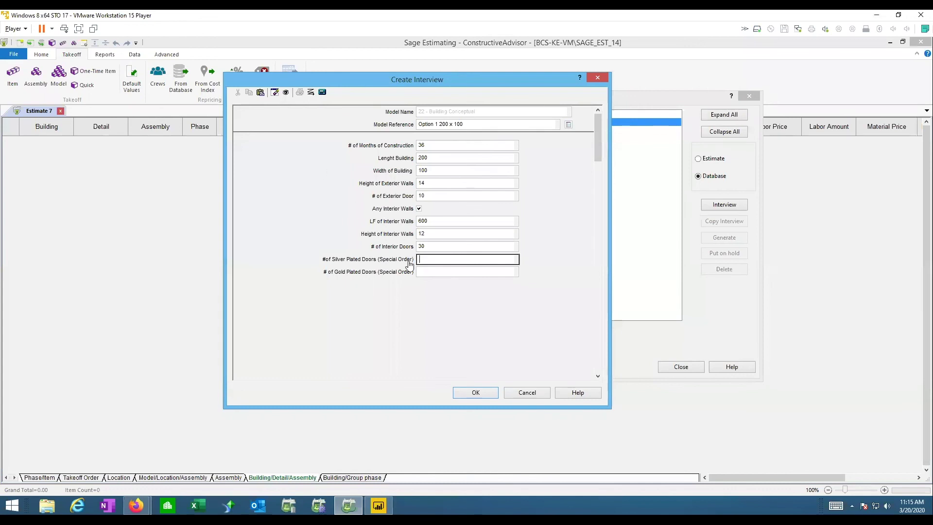
click(476, 393)
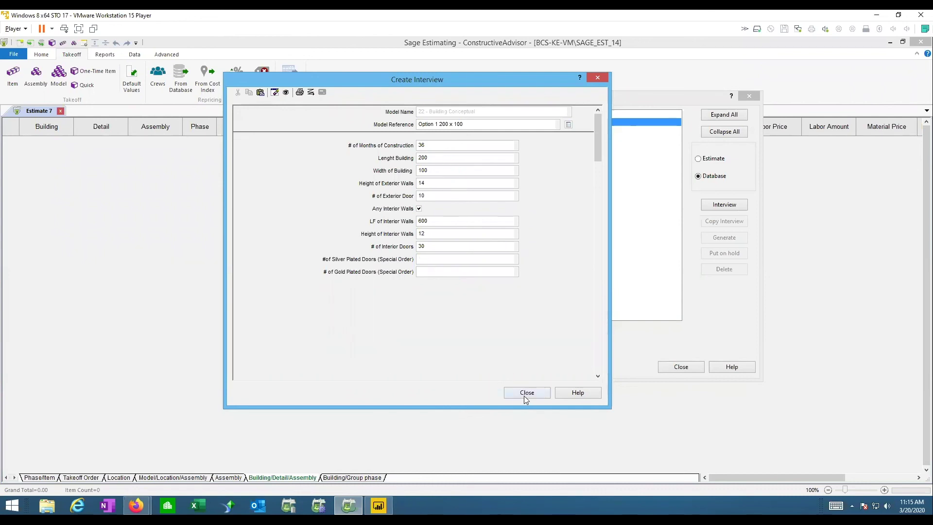
click(524, 393)
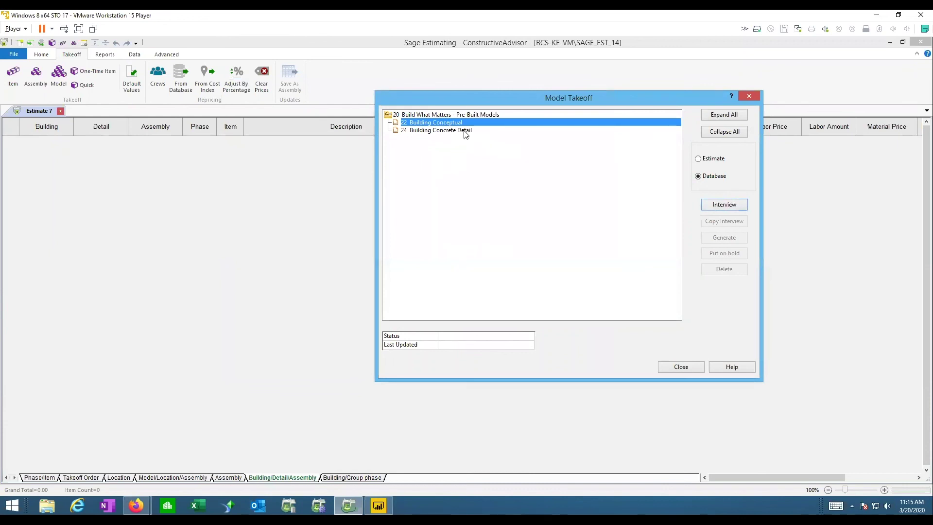
Start a second Building Conceptual interview with the model reference "Option 2 100 x 50"
key(Return)
text(Option 2 1)
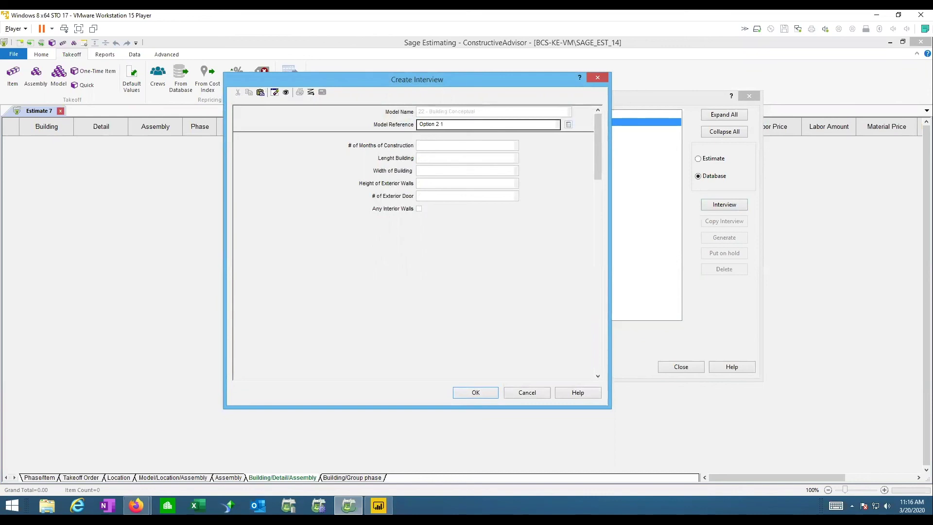
text(00 x 50)
key(Tab)
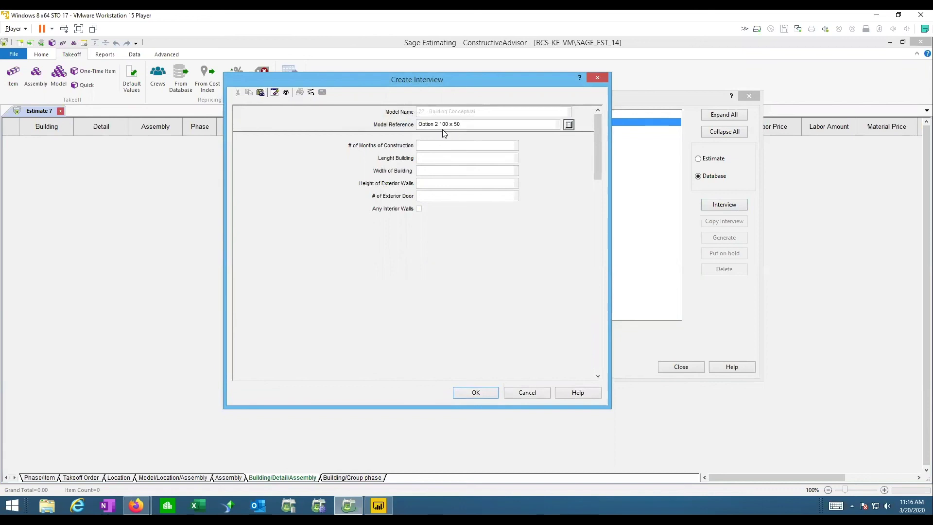
key(Tab)
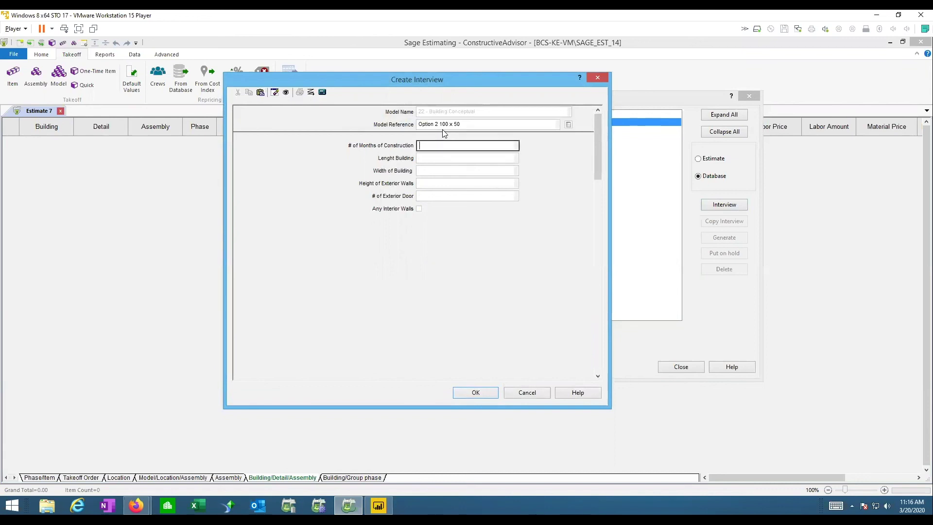
Enter 12 months of construction, building length 100, width 50, exterior wall height 14 and 10 exterior doors for Option 2
text(12)
key(Tab)
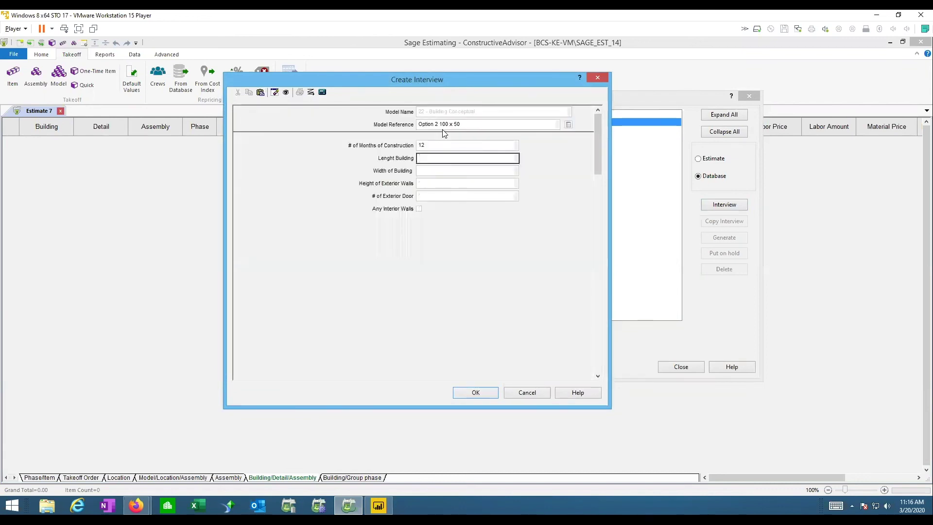
text(100)
key(Tab)
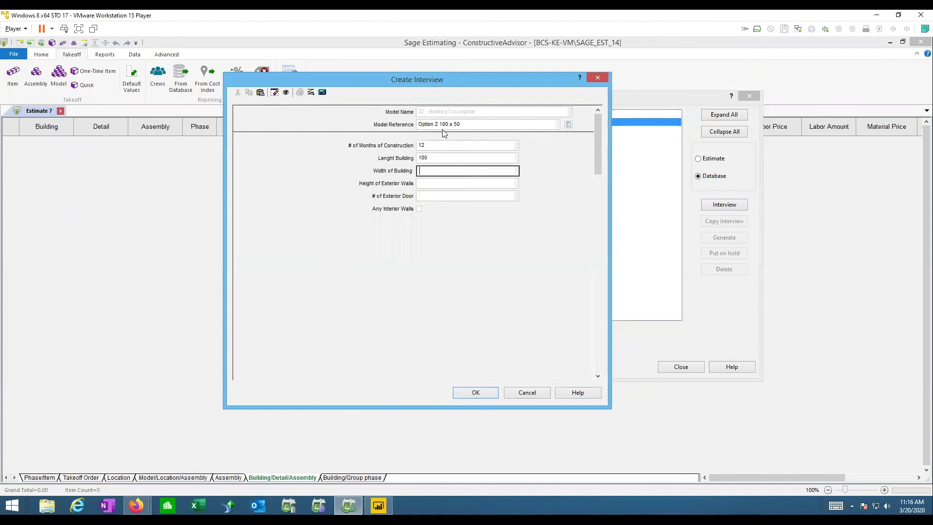
text(50)
key(Tab)
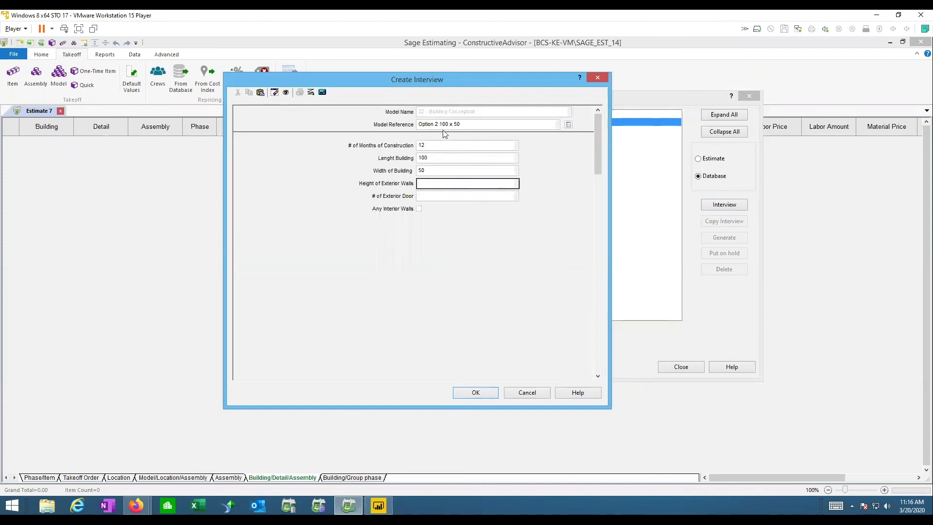
text(14)
key(Tab)
text(10)
key(Tab)
Include interior walls with 300 LF, height 12 and 20 interior doors, then save and close the Option 2 interview
key(space)
key(Tab)
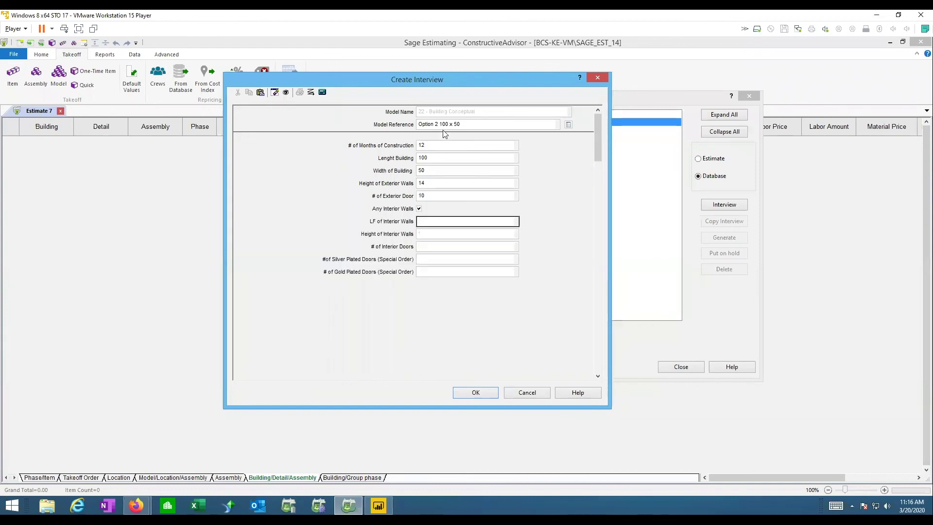
text(300)
key(Tab)
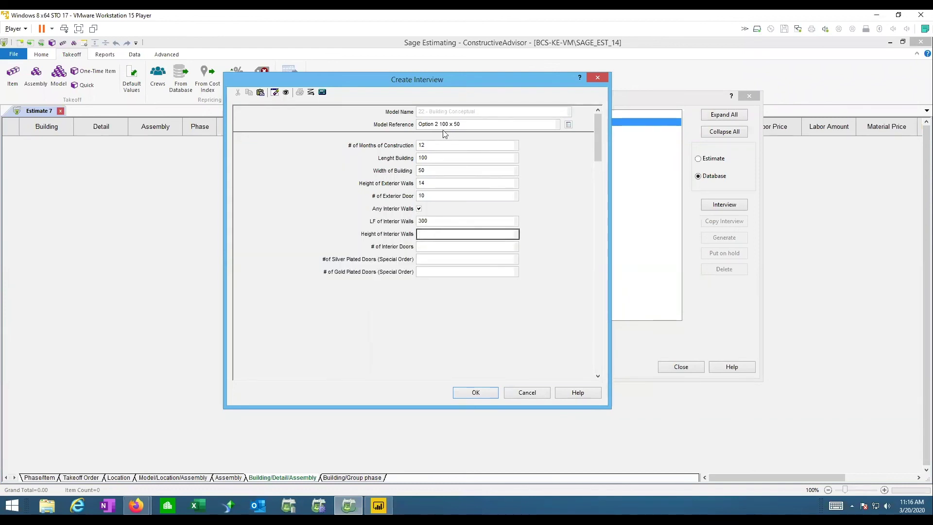
text(12)
key(Tab)
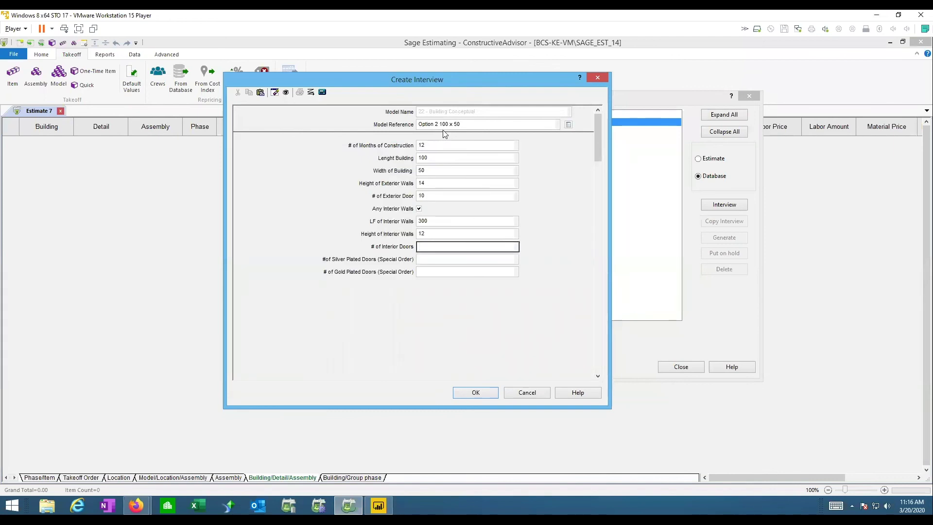
text(20)
click(478, 393)
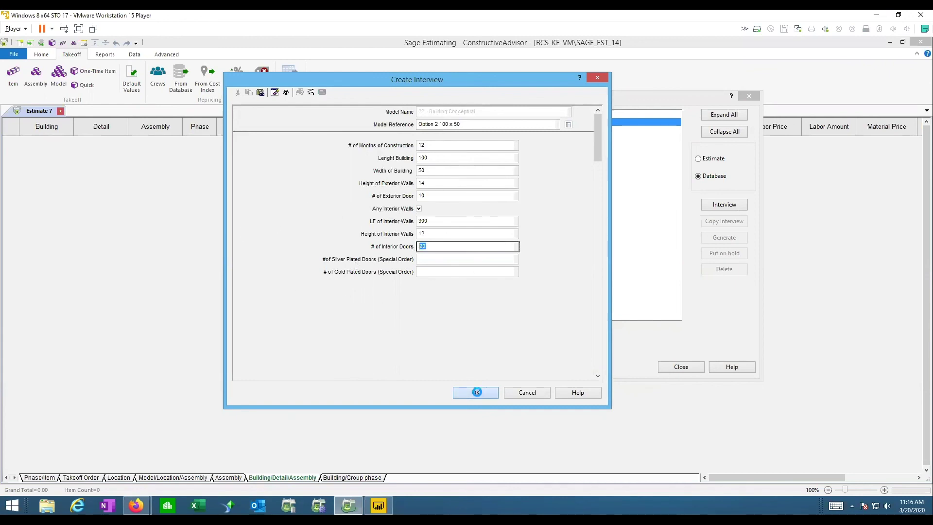
click(526, 392)
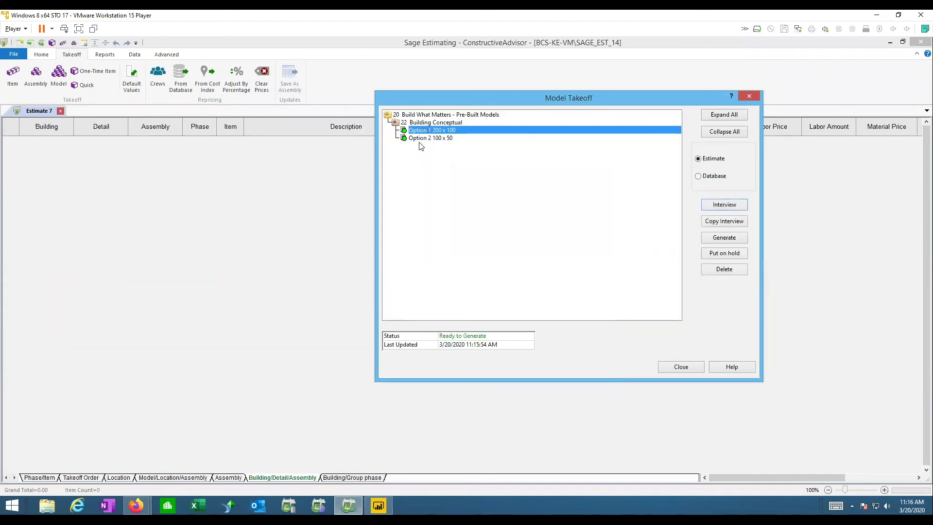
Generate both the Option 1 and Option 2 models into the estimate and close the model takeoff
click(724, 238)
click(536, 180)
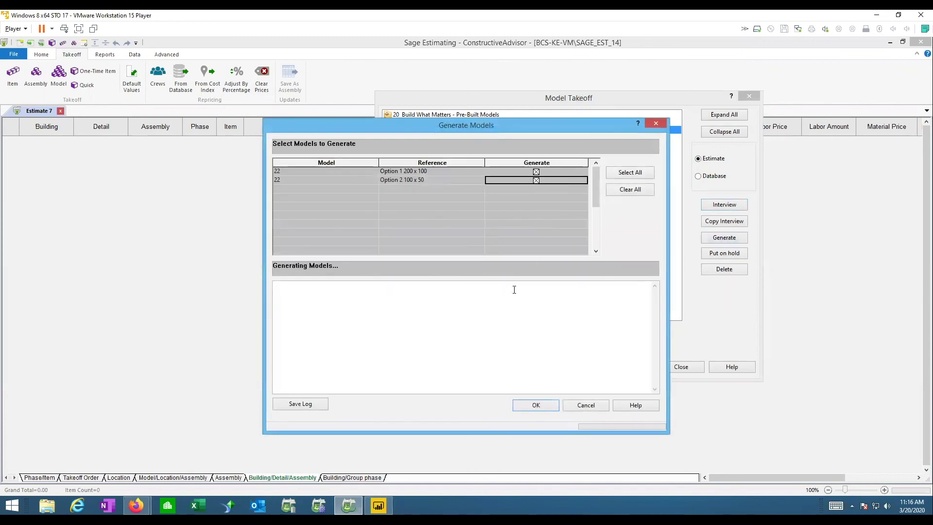
click(535, 404)
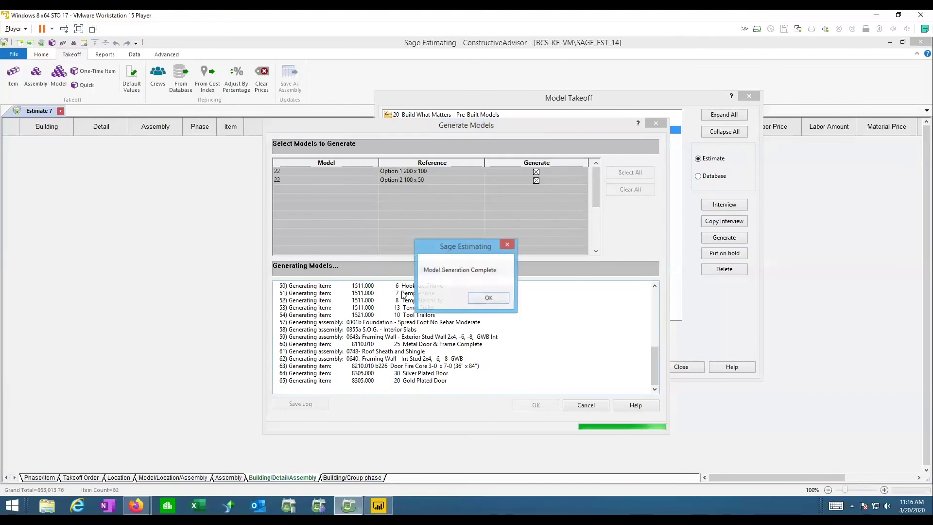
click(487, 298)
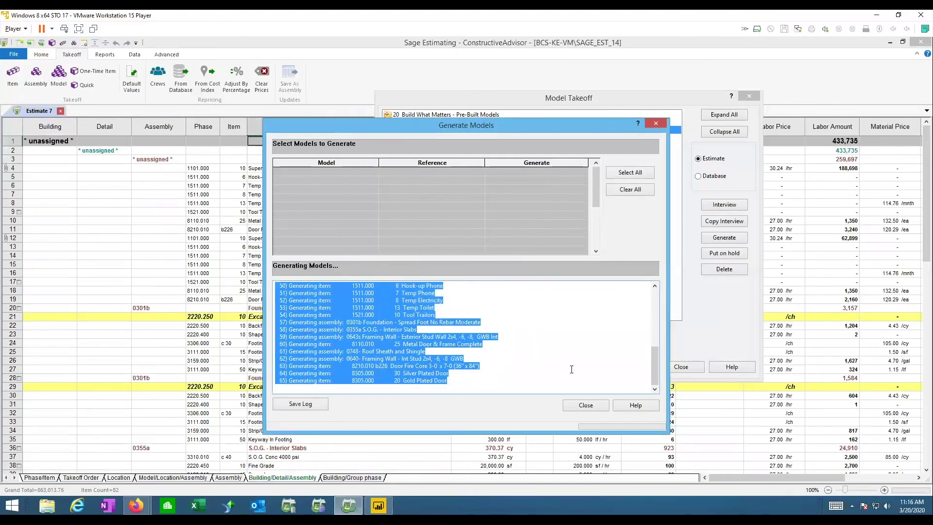
click(583, 407)
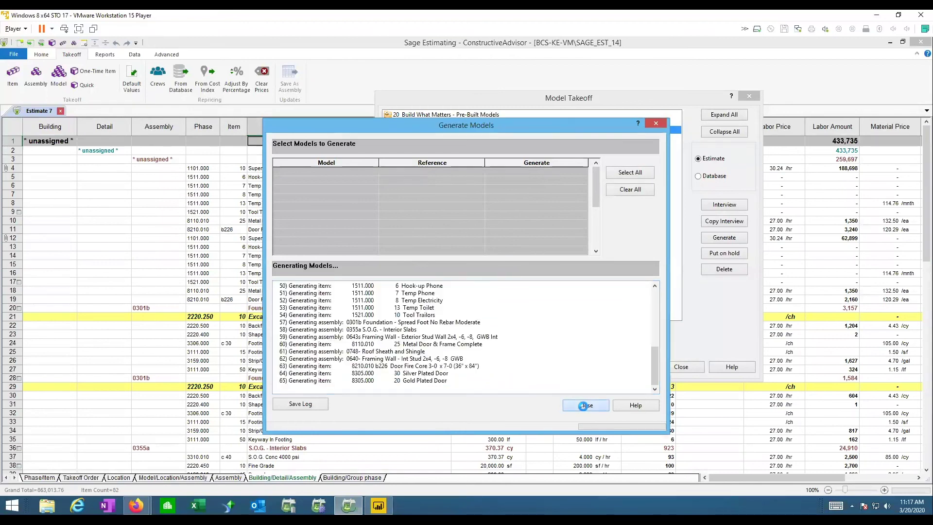
click(680, 367)
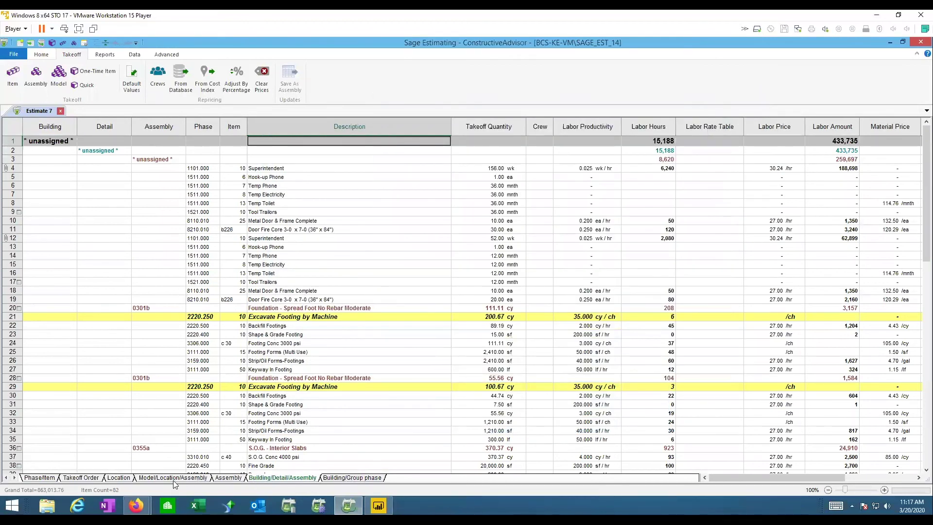
Show the estimate in the Model/Location/Assembly sequence and examine Option 1's locations from footings through general conditions
click(149, 479)
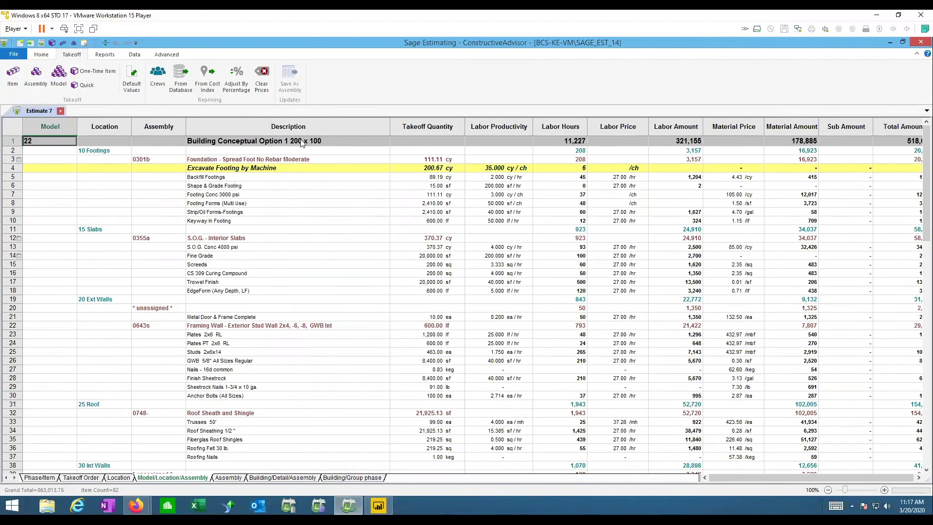
click(97, 229)
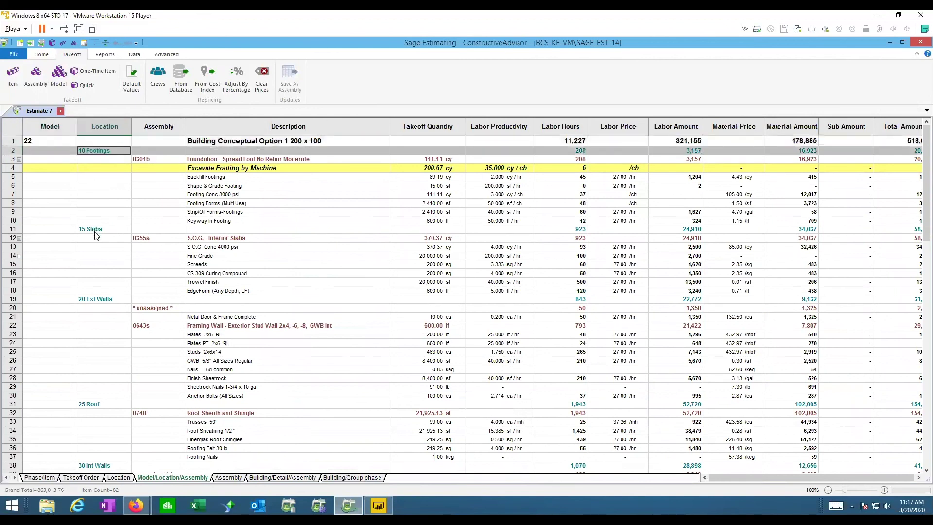
click(100, 300)
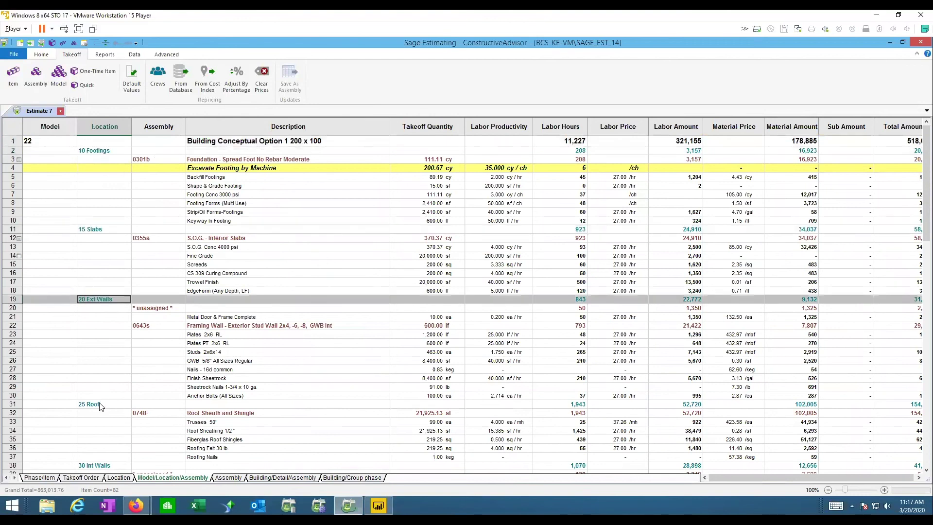
key(ctrl+Down)
scroll(100, 432, down, 3)
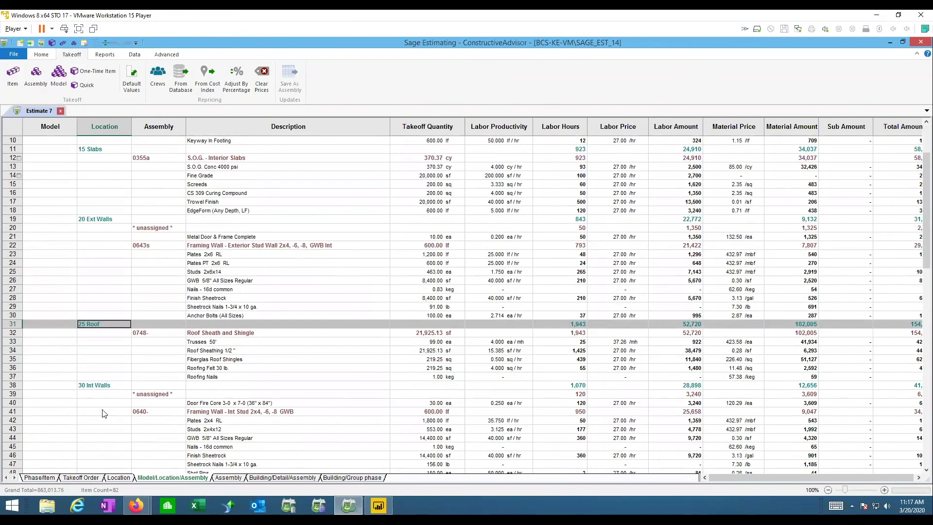
scroll(86, 396, down, 1)
scroll(86, 396, down, 1)
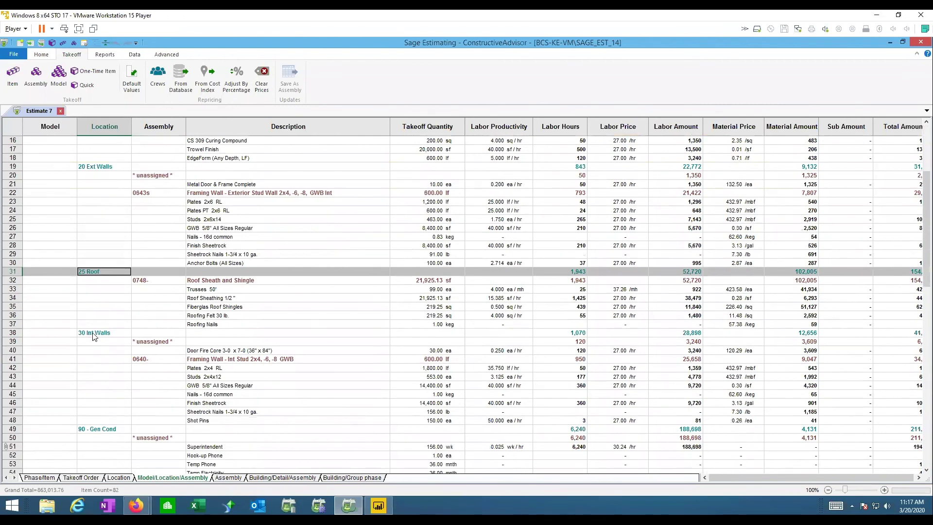
click(94, 334)
click(97, 429)
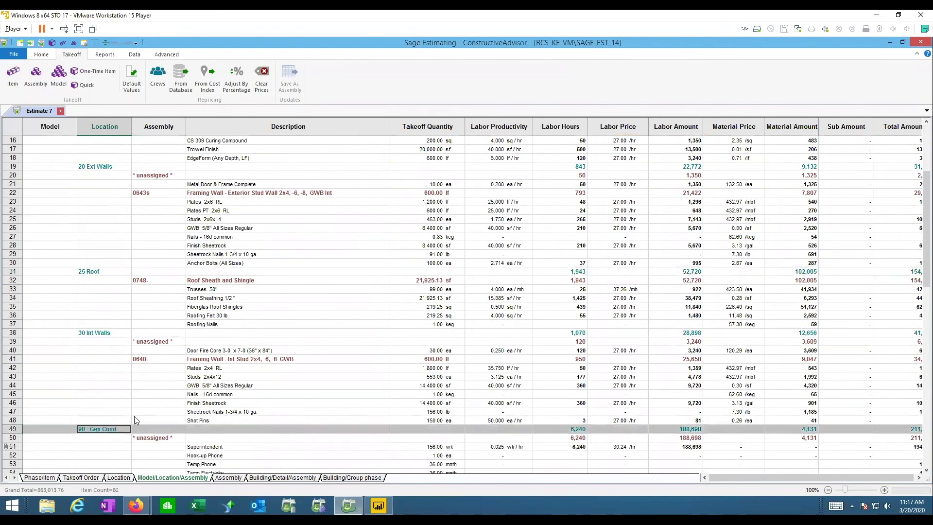
scroll(134, 416, down, 6)
scroll(290, 297, up, 3)
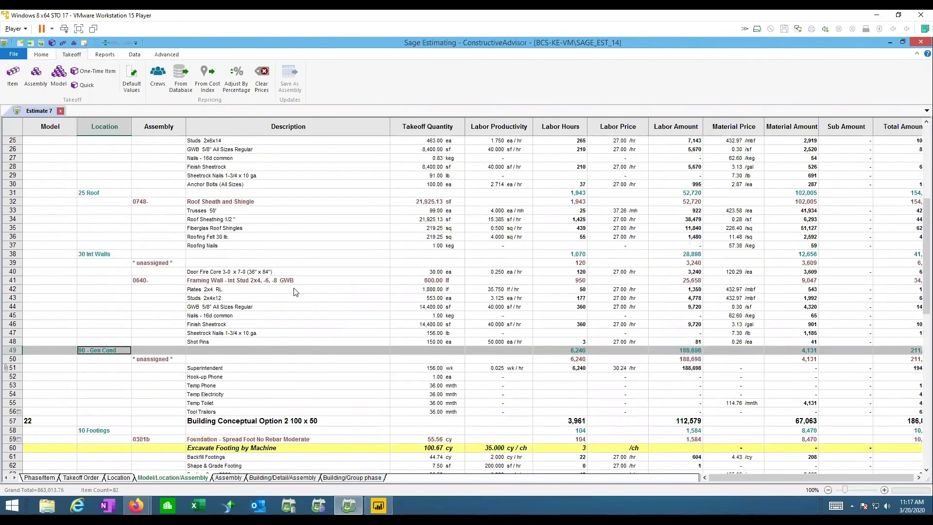
scroll(213, 397, up, 8)
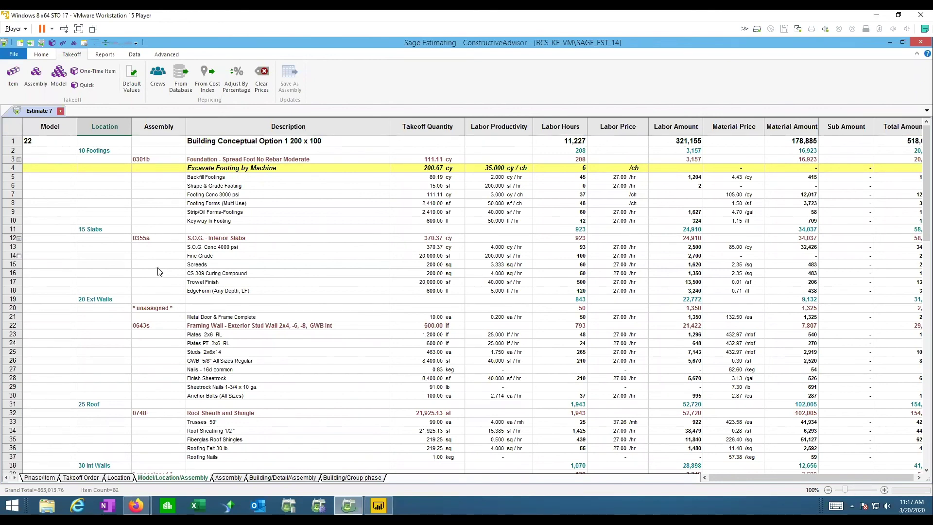
Collapse the whole spreadsheet to the model level and compare the total amounts of the two building options
click(42, 54)
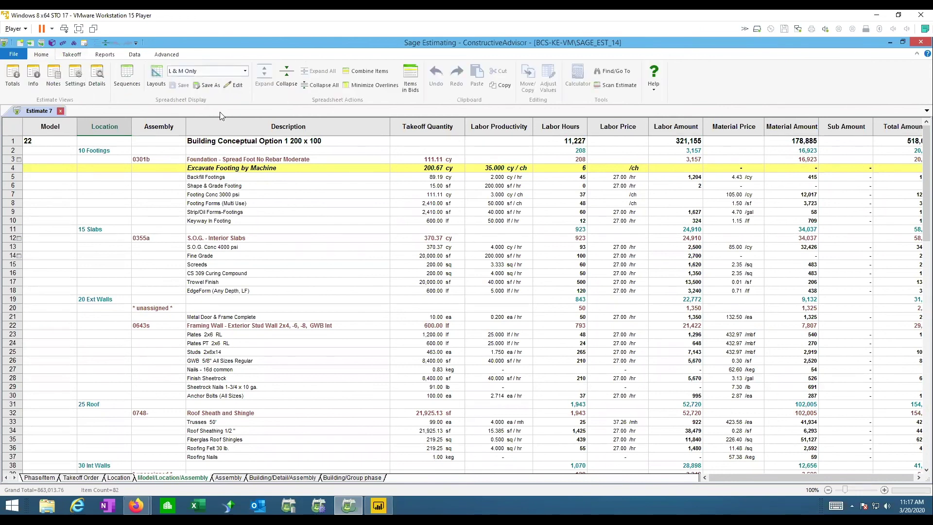
click(324, 85)
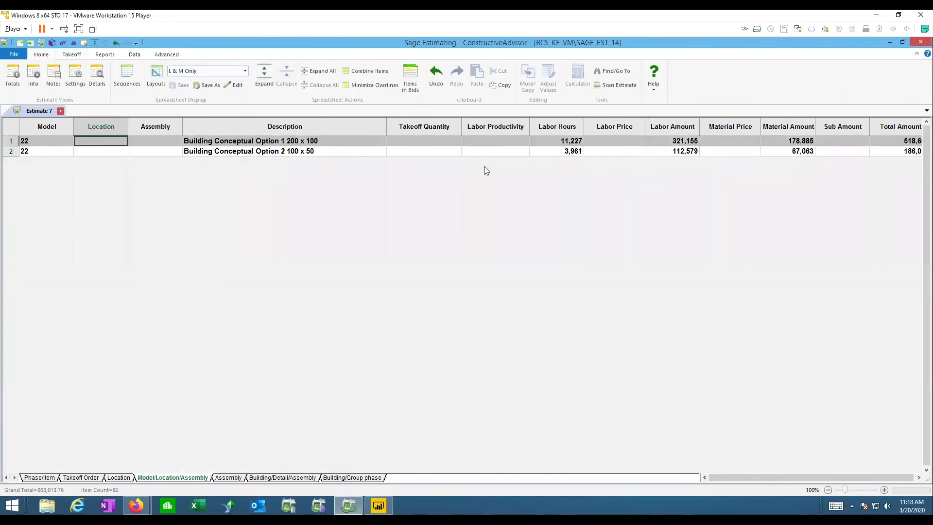
click(916, 143)
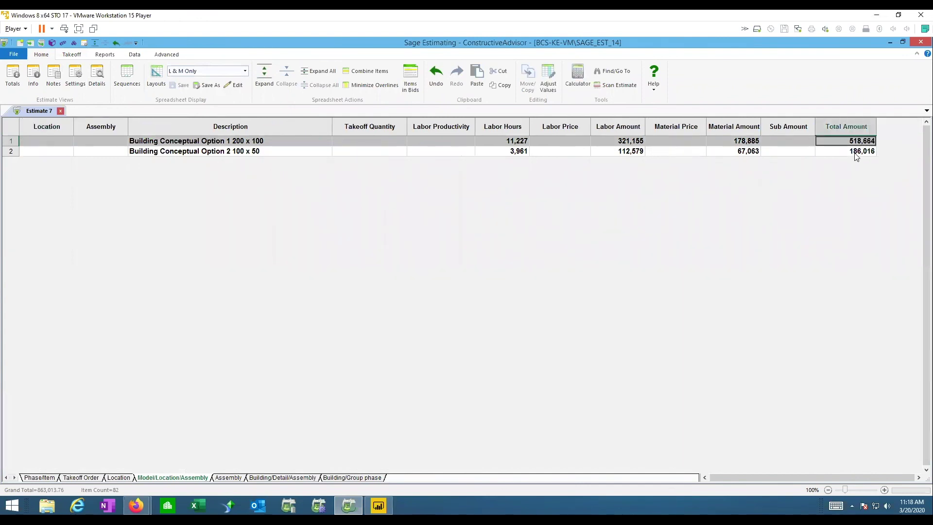
click(823, 152)
click(841, 141)
click(839, 154)
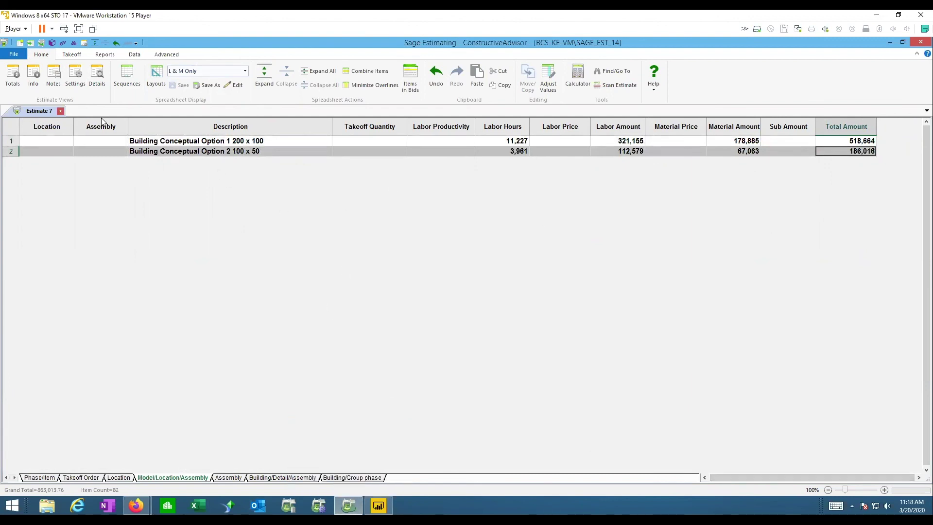
click(190, 142)
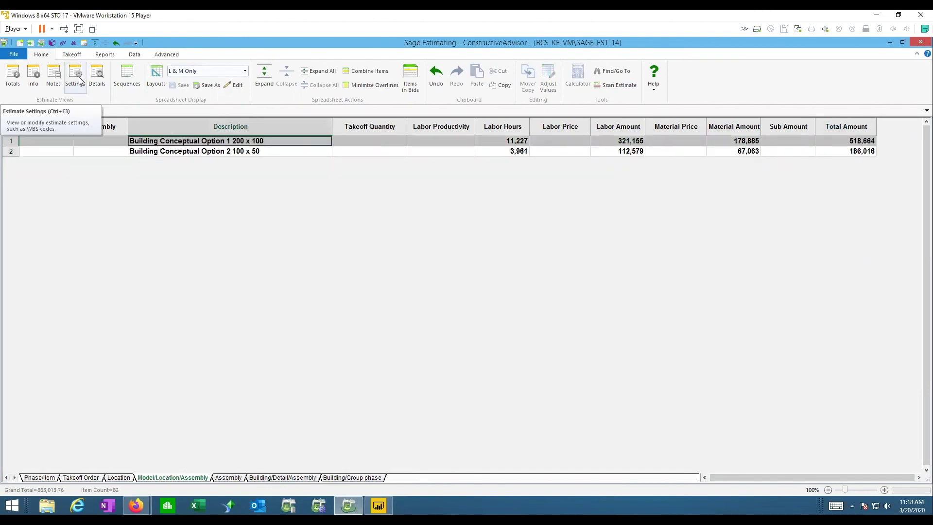
Reopen the model takeoff for the estimate's own models and open the "Option 2 100 x 50" interview for modification
click(78, 56)
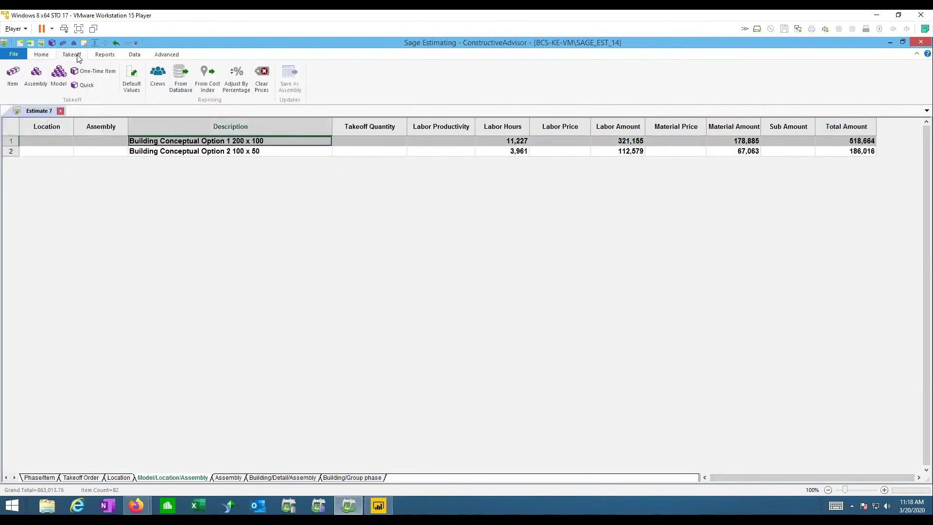
click(59, 80)
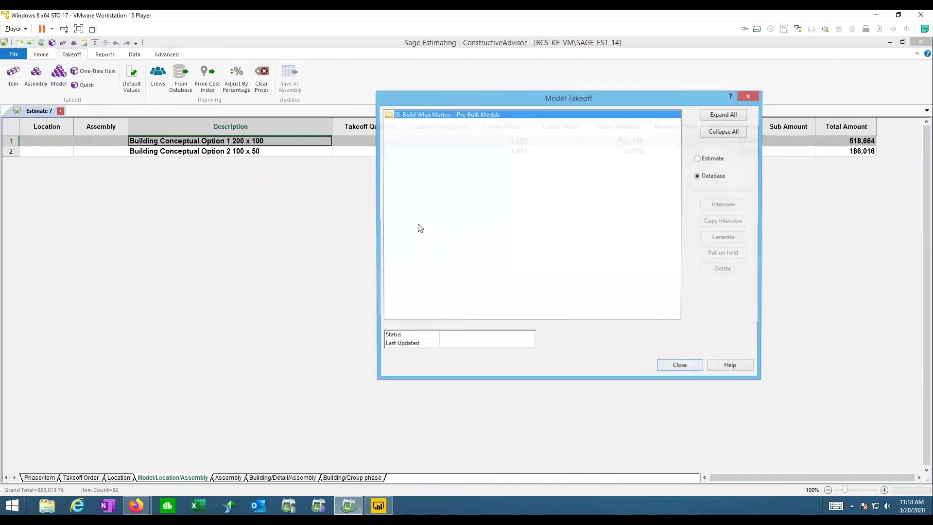
click(703, 159)
double_click(447, 116)
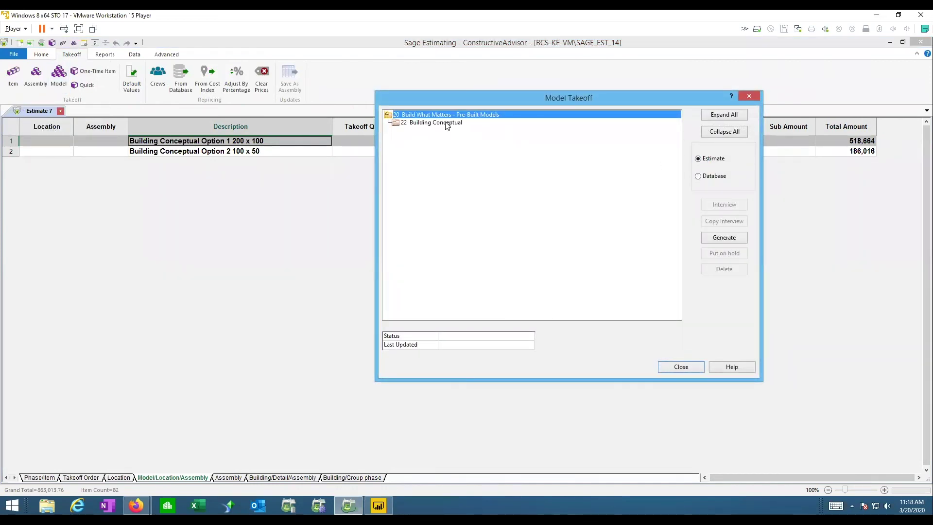
click(443, 122)
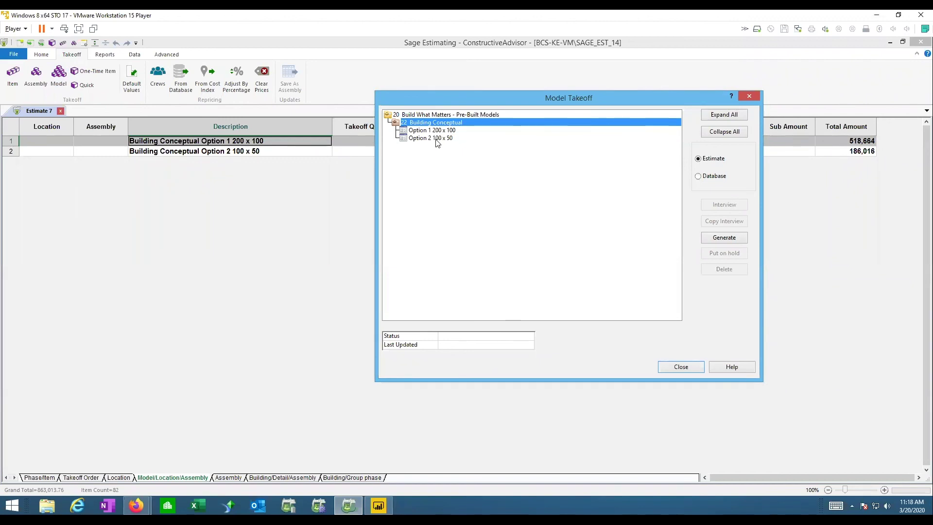
click(426, 138)
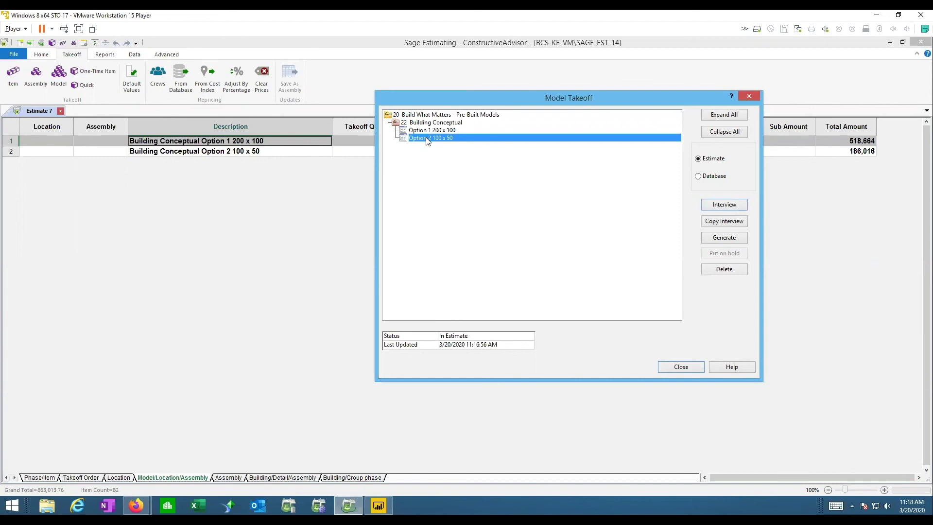
double_click(425, 138)
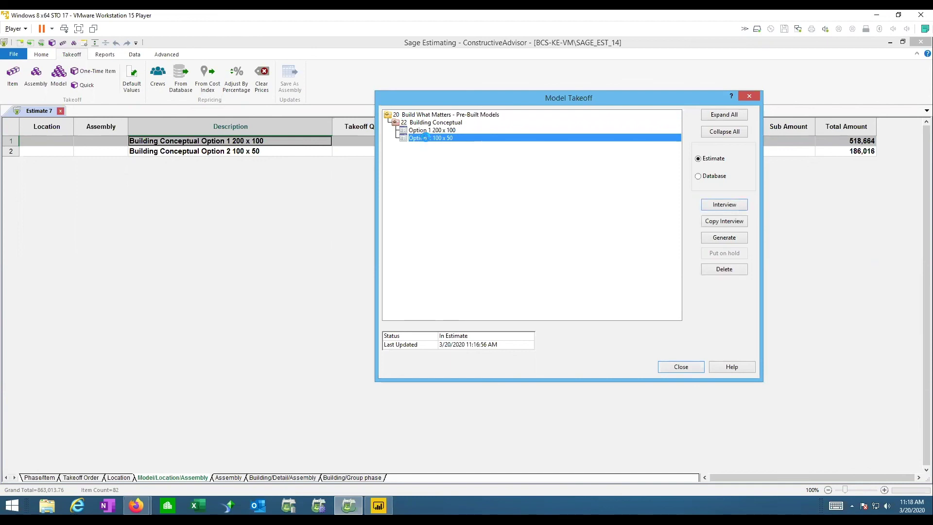
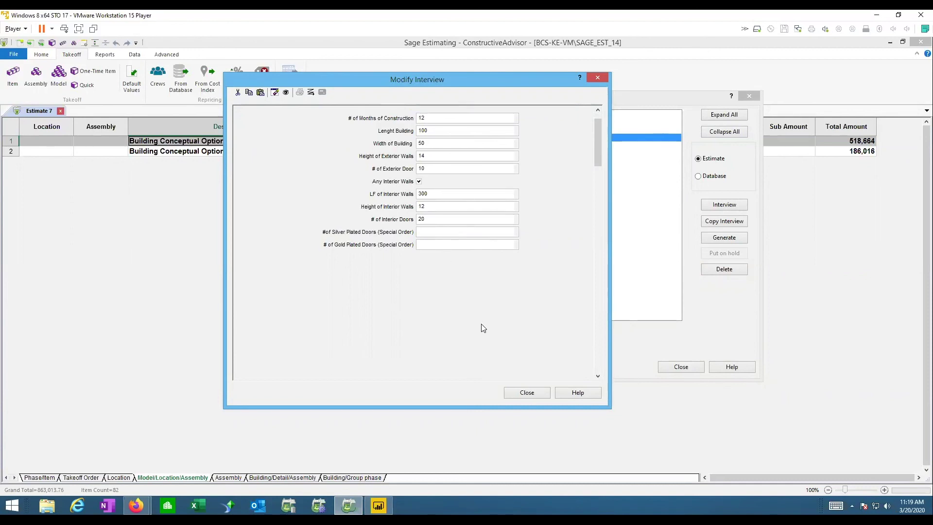
Examine the general condition items in the interview's Detail Takeoff section and open the Superintendent quantity for editing
scroll(483, 328, down, 3)
scroll(484, 327, down, 10)
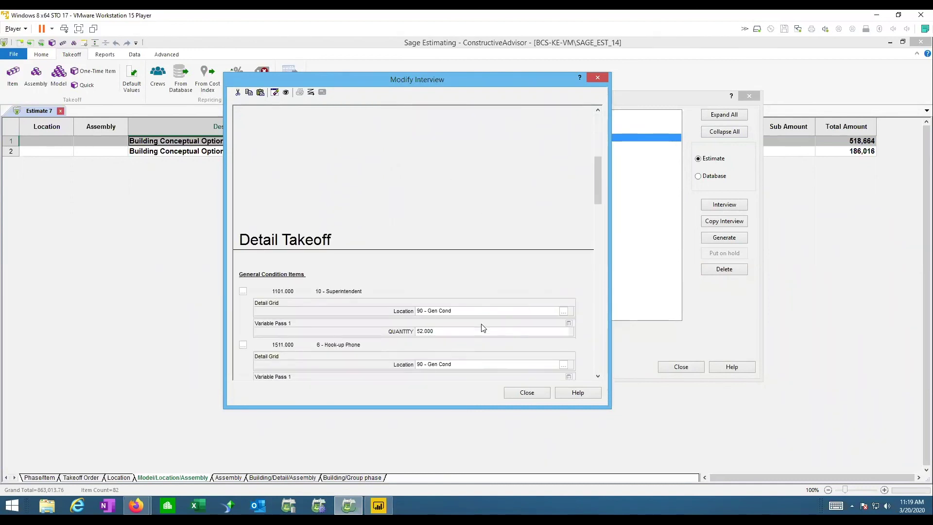
scroll(483, 328, down, 1)
click(431, 223)
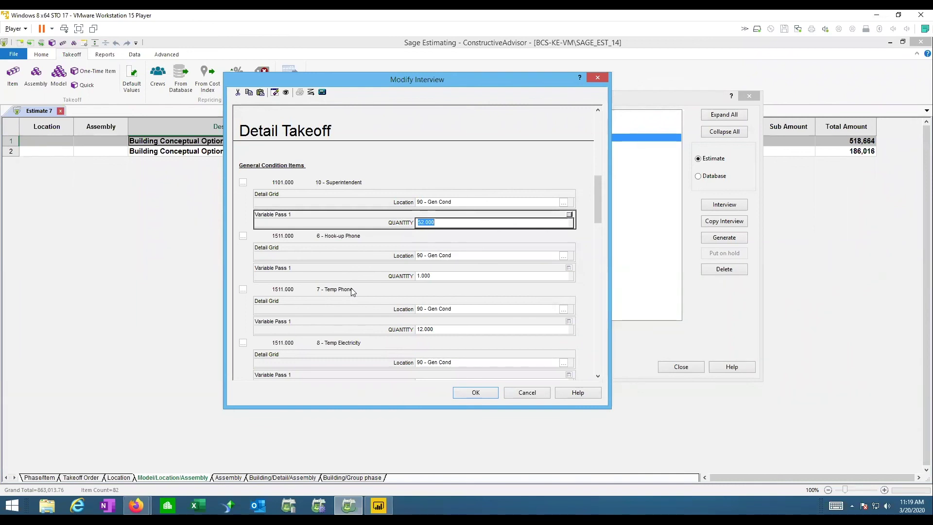
Examine the remaining general condition items and the length variable of the 0301b spread footing assembly
scroll(347, 300, down, 5)
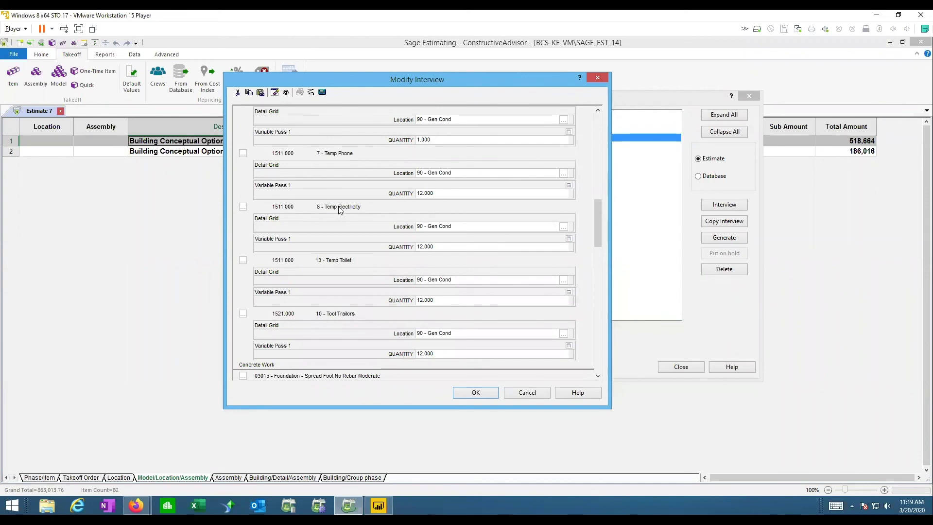
scroll(422, 316, down, 2)
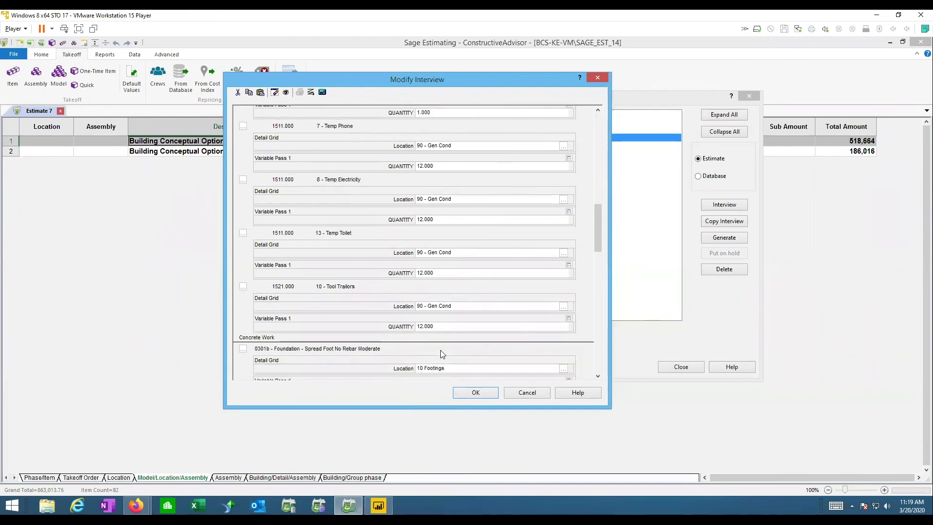
scroll(423, 320, down, 4)
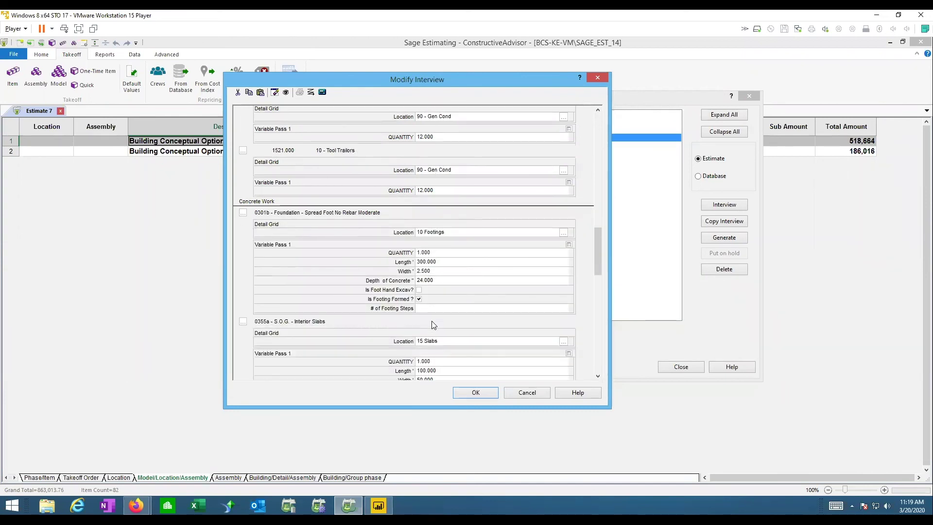
click(437, 265)
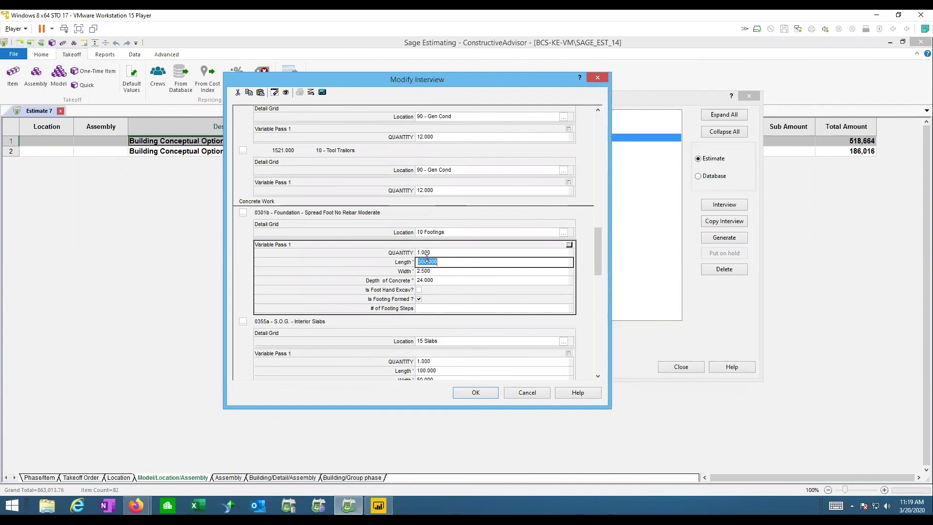
Check the interview's building length and width answers against the length and width variables of the 0301b spread footing
scroll(426, 258, up, 5)
scroll(427, 233, up, 10)
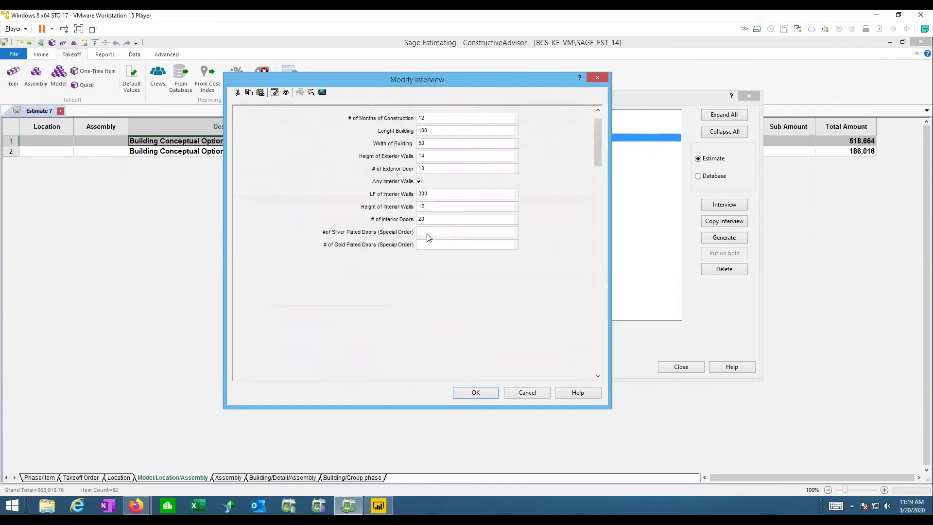
click(426, 159)
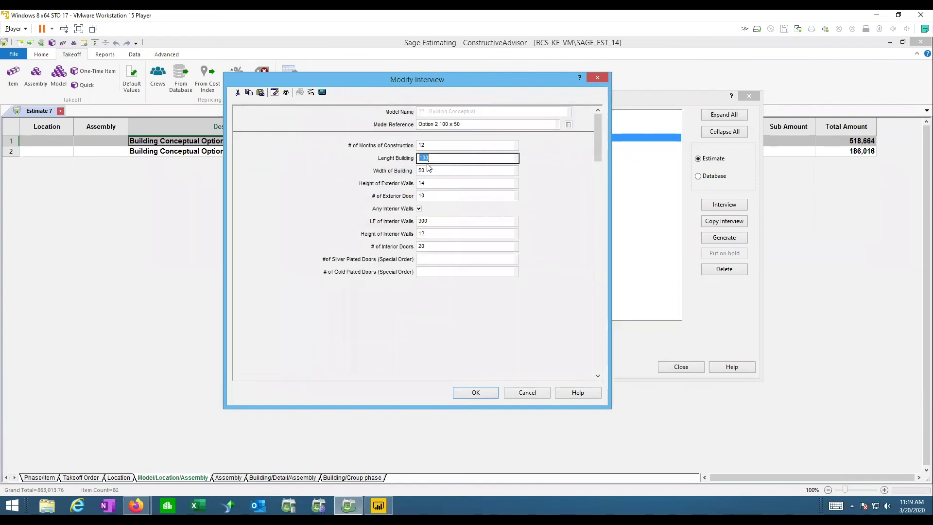
click(426, 173)
click(426, 160)
click(426, 173)
click(426, 160)
scroll(426, 177, down, 8)
scroll(426, 177, down, 10)
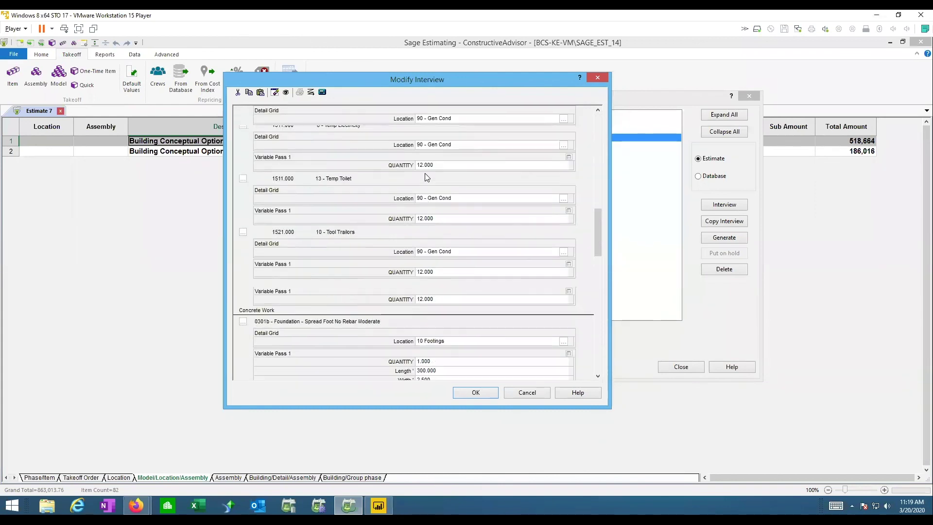
click(435, 262)
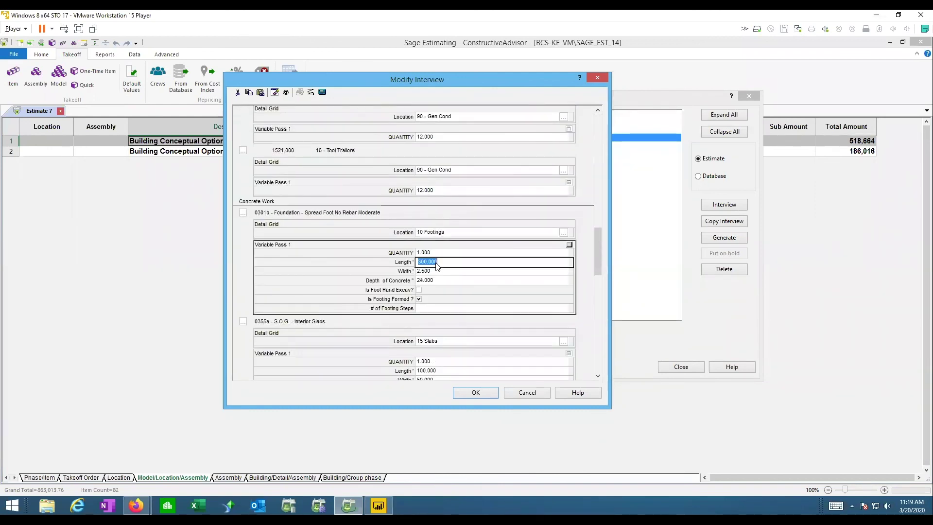
click(434, 272)
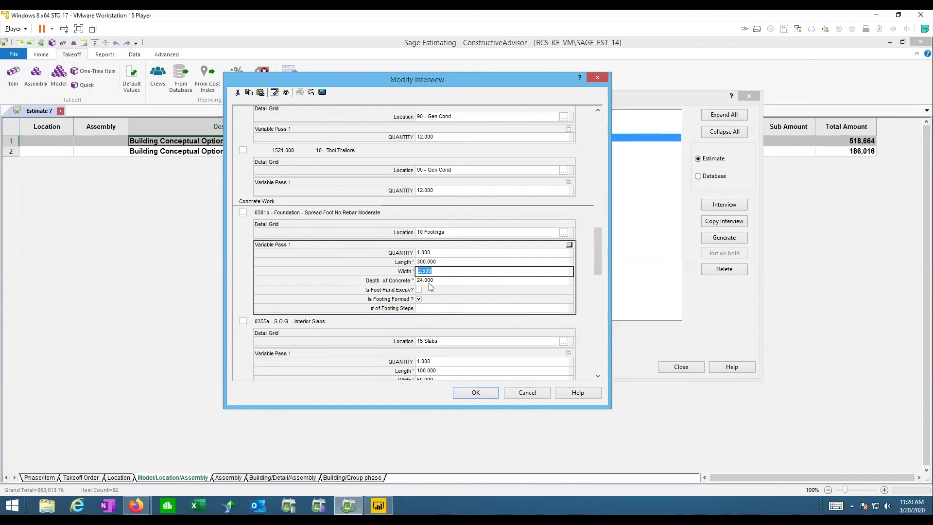
Set the depth of concrete for the 0355a interior slabs assembly to 8 inches
scroll(429, 287, down, 2)
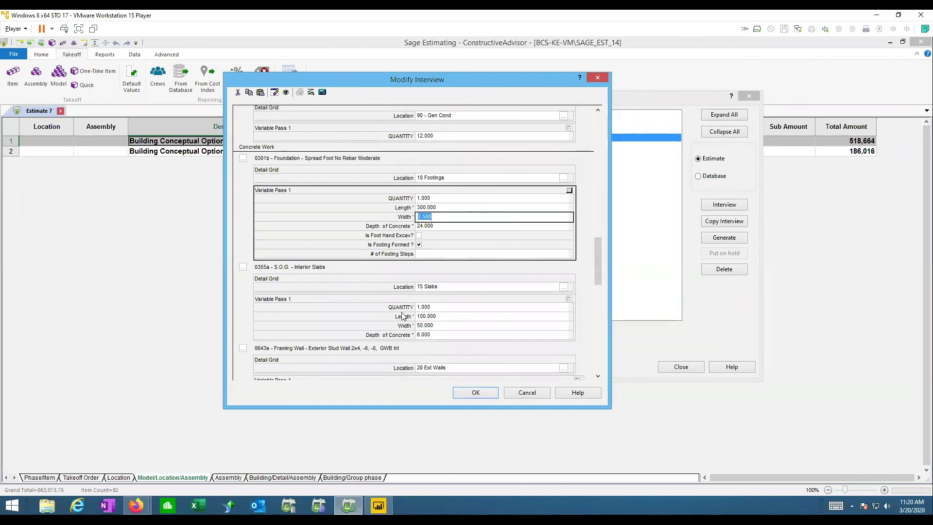
click(427, 335)
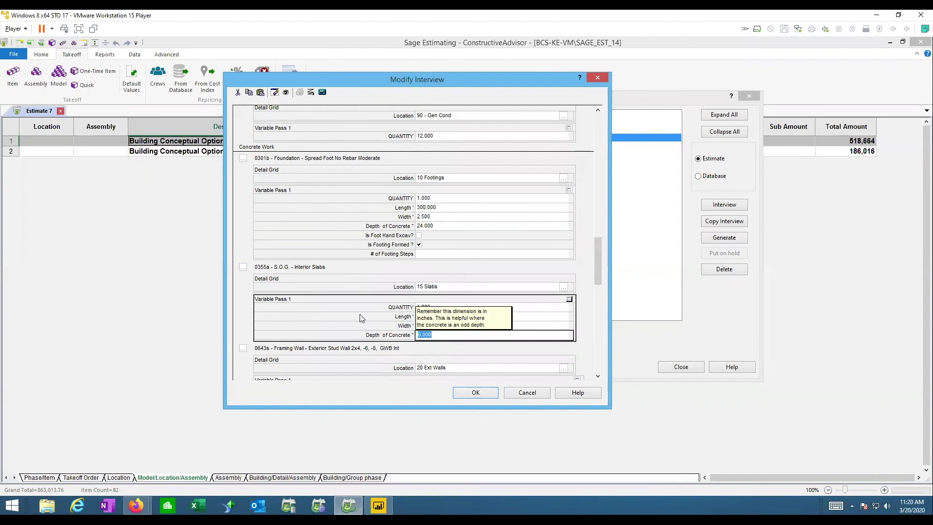
click(539, 325)
click(442, 336)
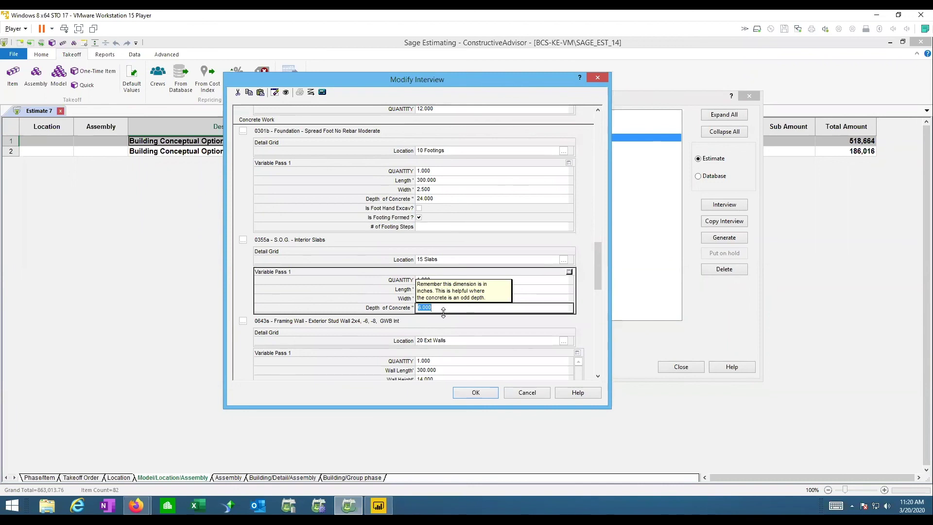
text(8)
Set the 0301b spread footing's width to 3 and concrete depth to 36 inches, and turn off its Is Footing Formed option
click(431, 191)
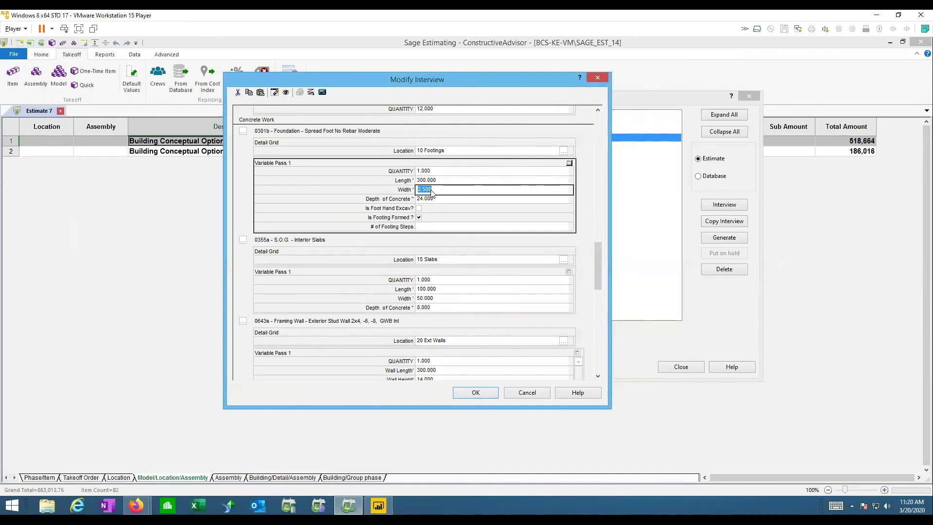
text(3)
key(Tab)
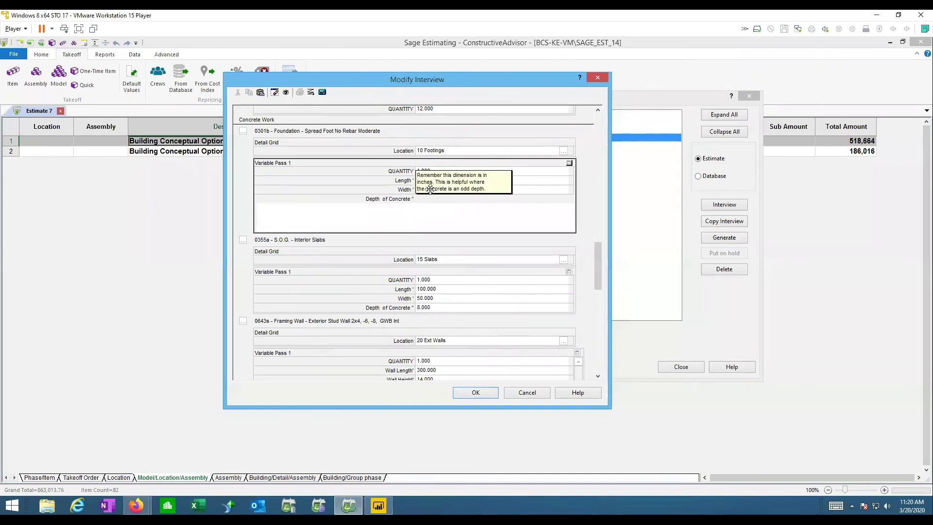
text(36)
key(Tab)
key(Tab)
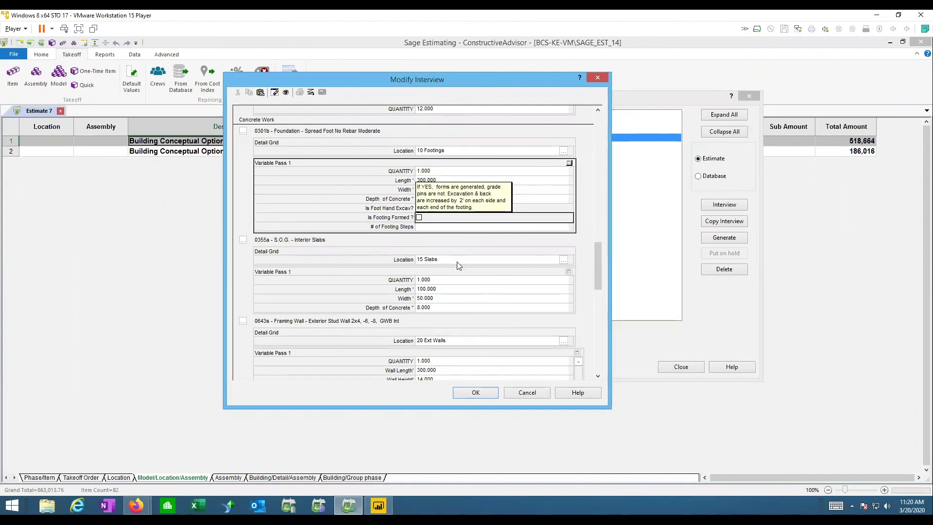
Examine the 0643s exterior stud wall's variables, from wall length, height and stud spacing through the treated plate and anchor bolt options
scroll(499, 275, down, 3)
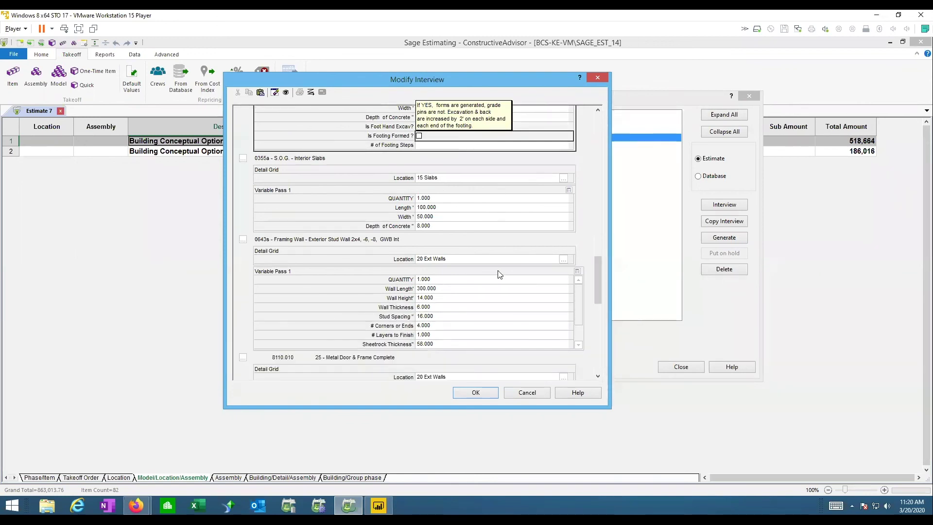
scroll(500, 274, down, 1)
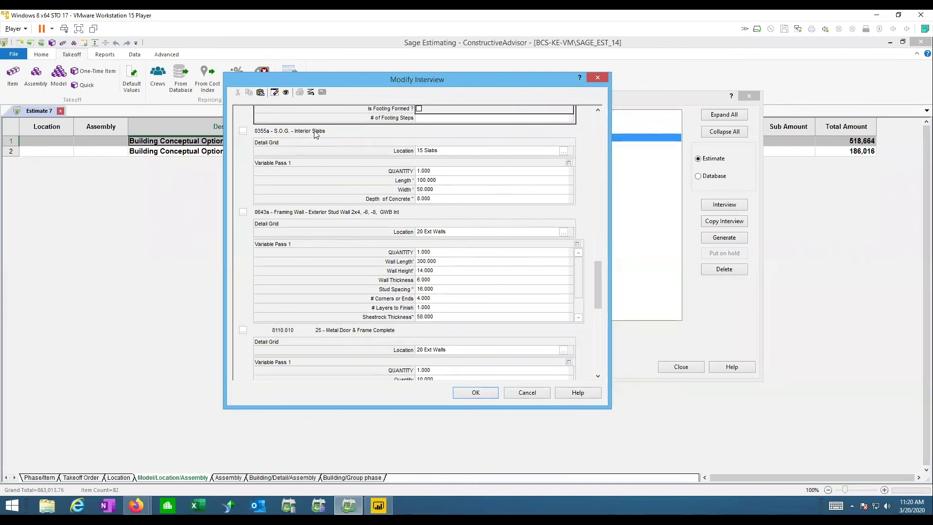
click(439, 263)
click(428, 273)
click(436, 262)
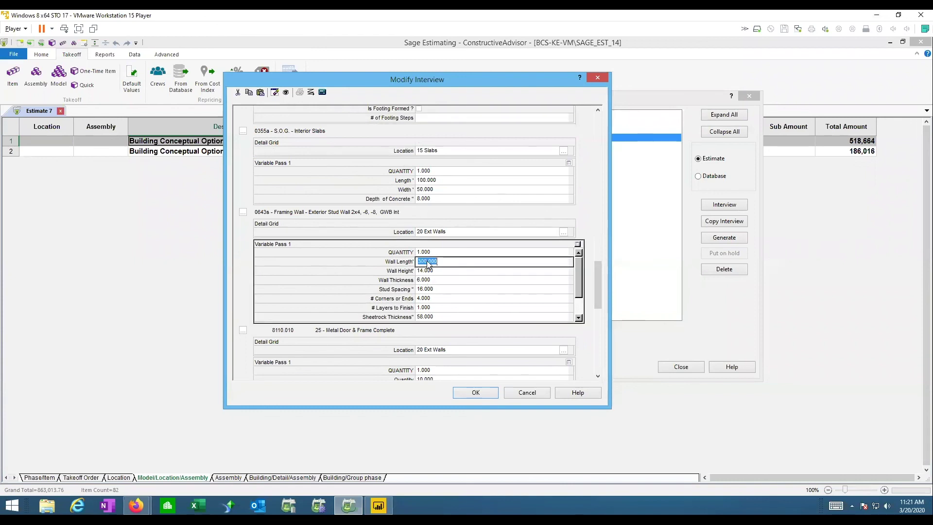
click(424, 272)
click(431, 280)
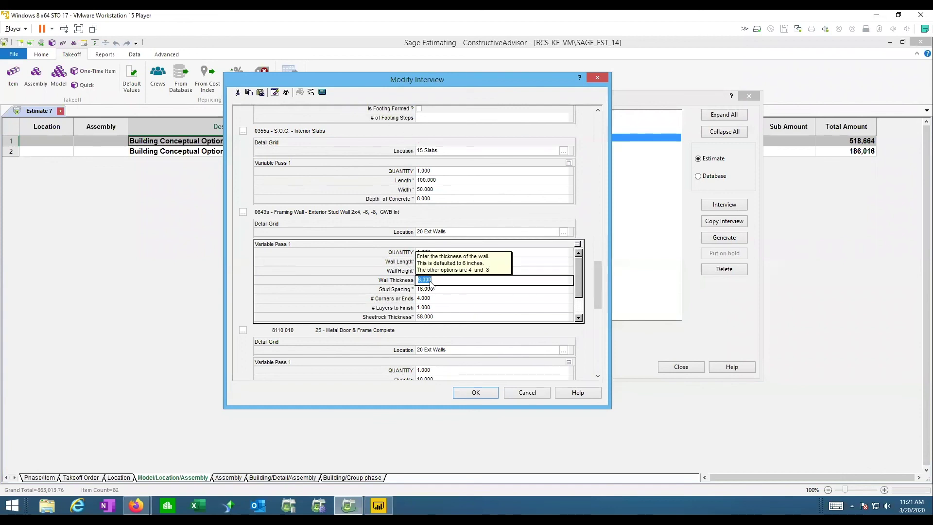
click(428, 290)
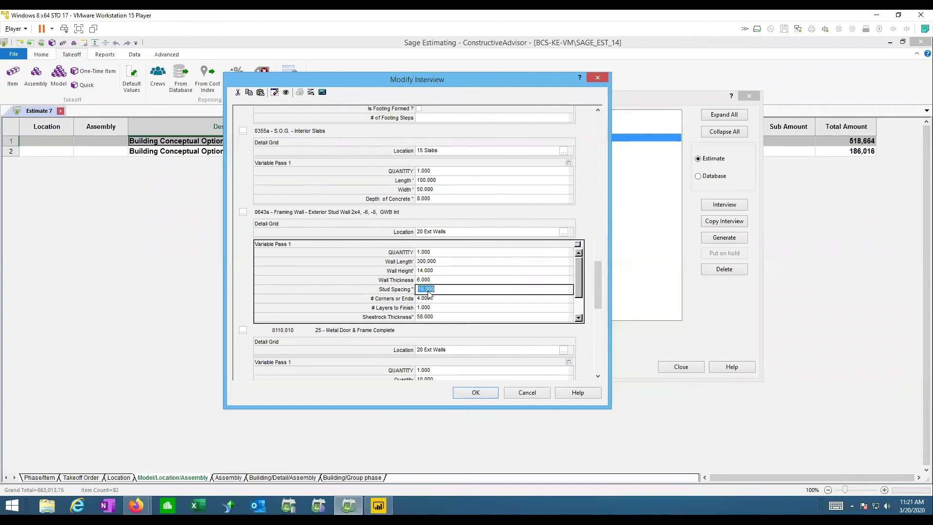
click(425, 298)
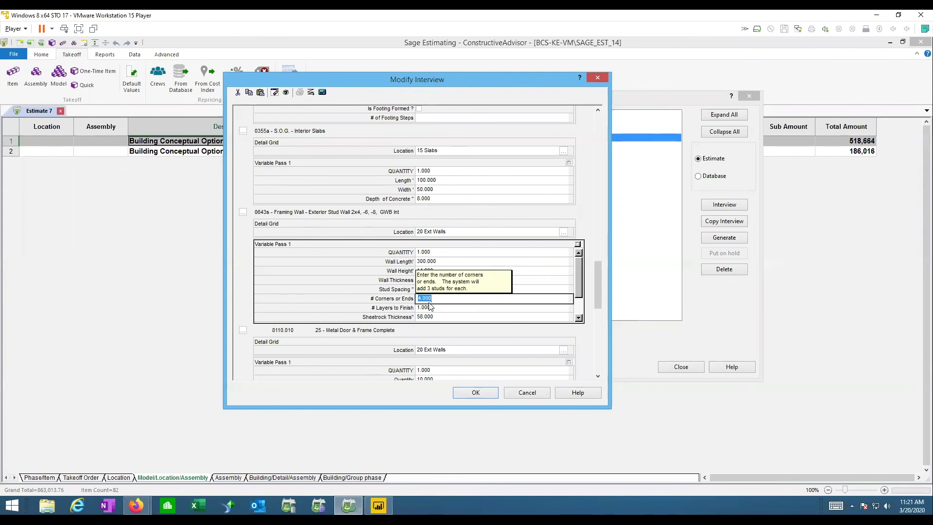
click(429, 306)
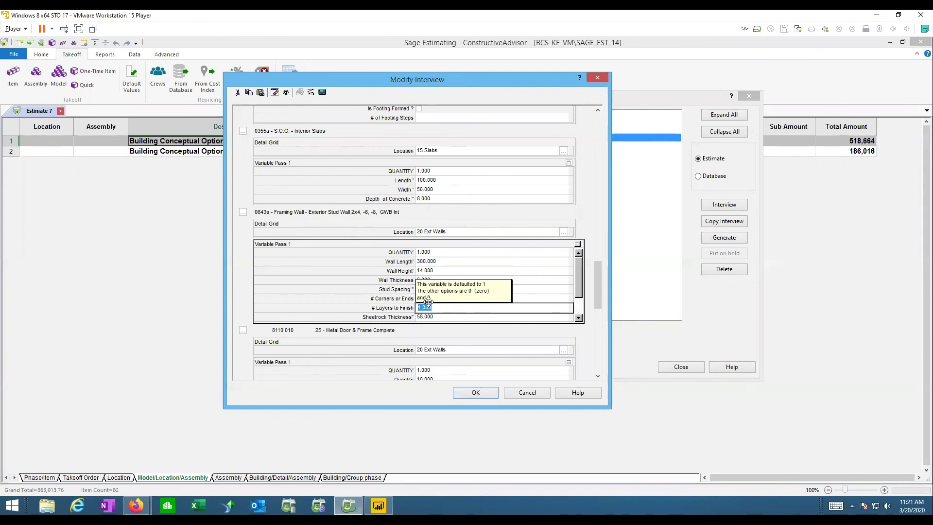
key(Tab)
key(Tab)
key(Tab)
key(Tab)
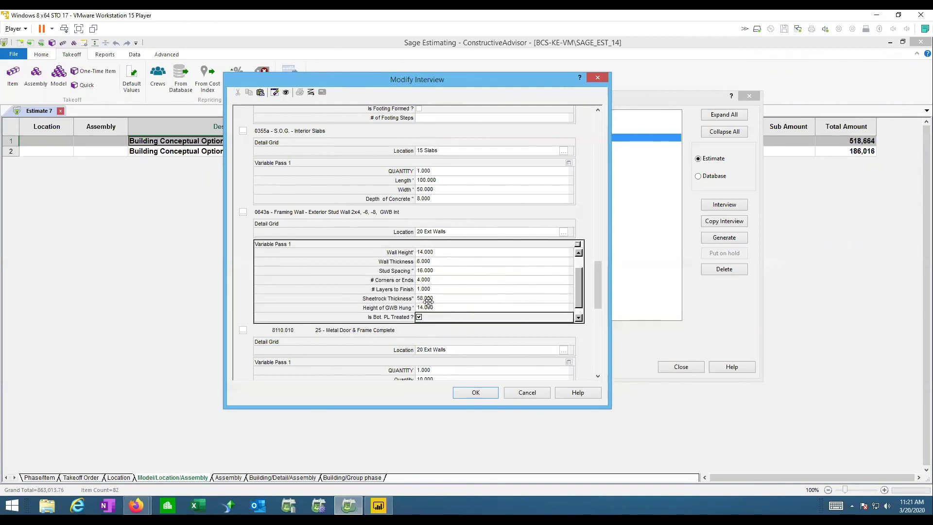
key(Tab)
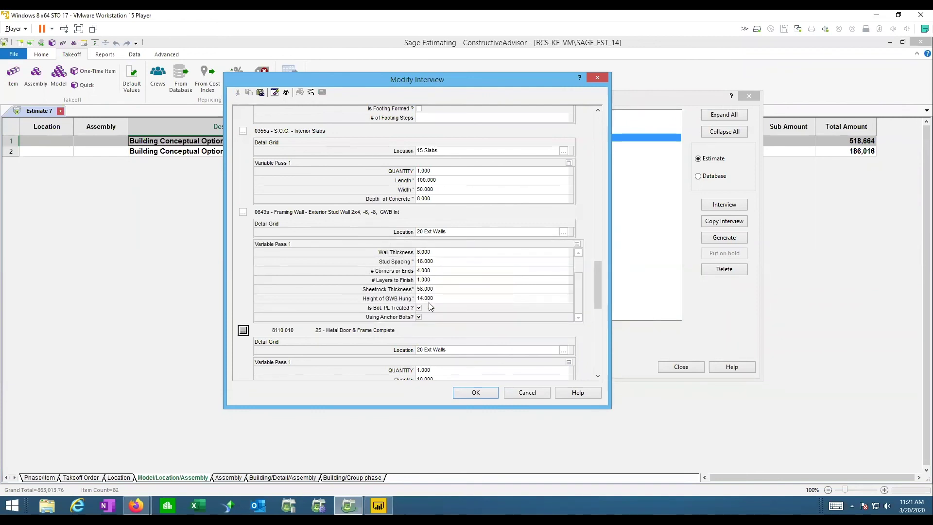
Save the modified Option 2 interview and close it
scroll(447, 305, down, 5)
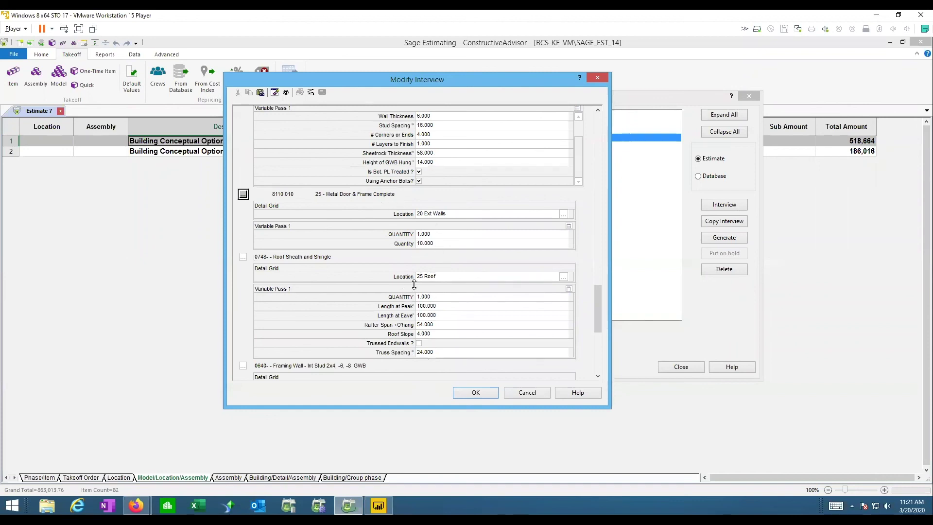
scroll(414, 284, down, 2)
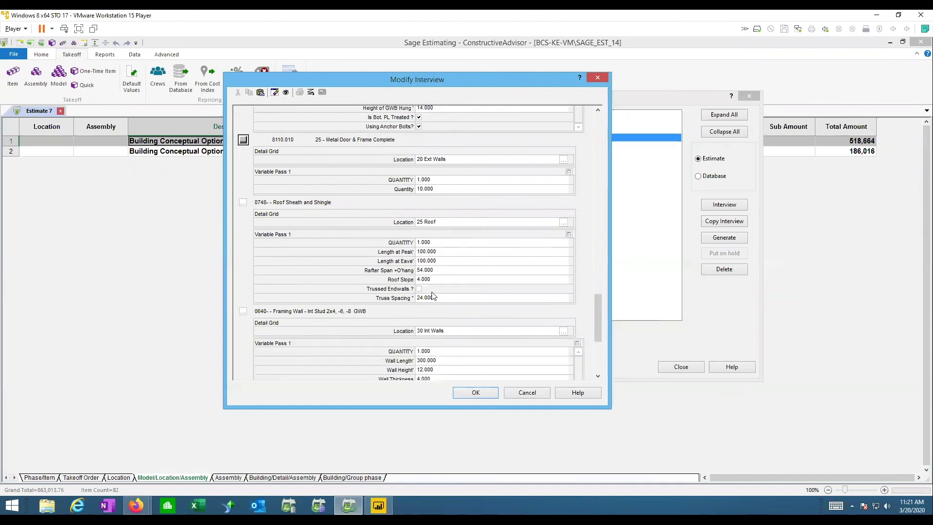
scroll(420, 359, down, 6)
click(476, 393)
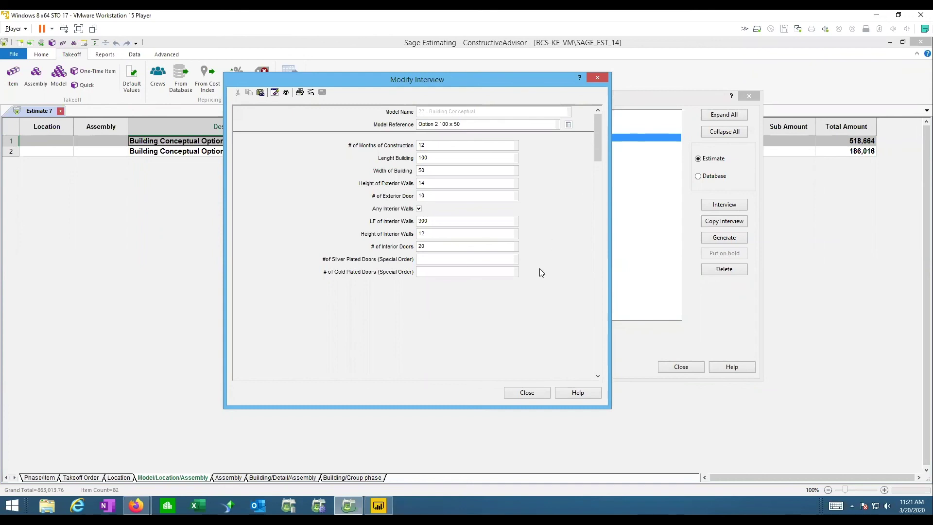
click(524, 392)
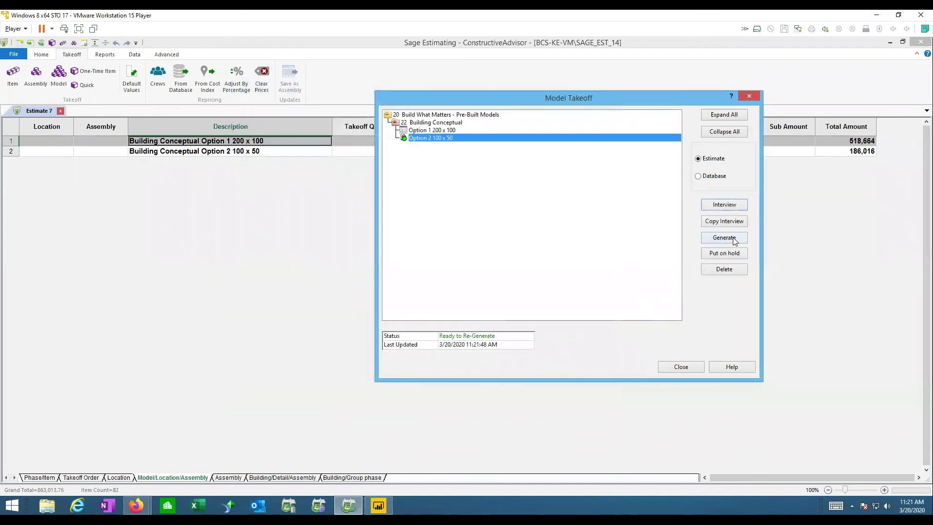
Regenerate the "Option 2 100 x 50" model and close the model takeoff
click(714, 238)
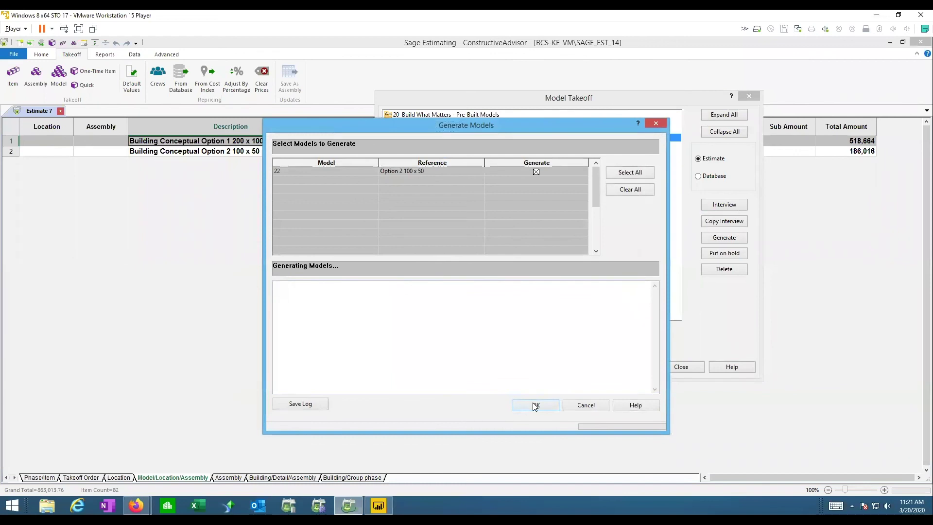
click(535, 403)
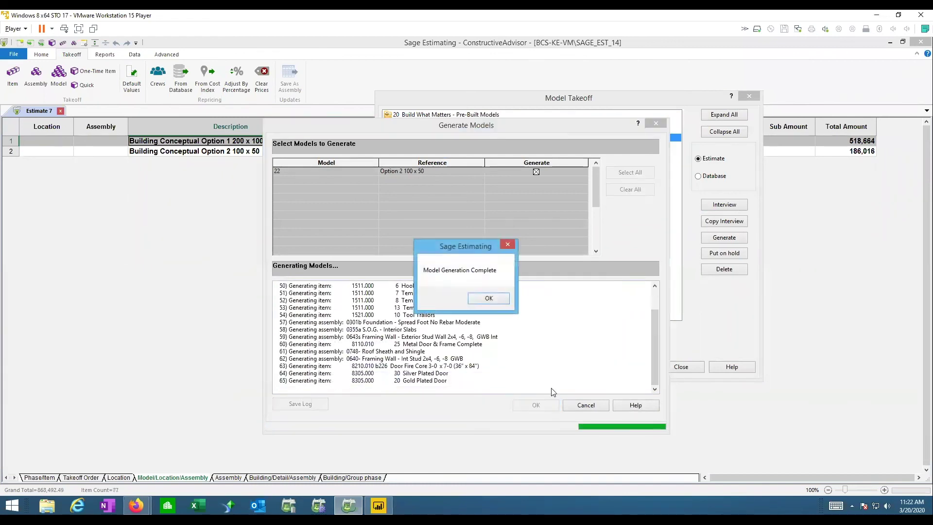
key(Return)
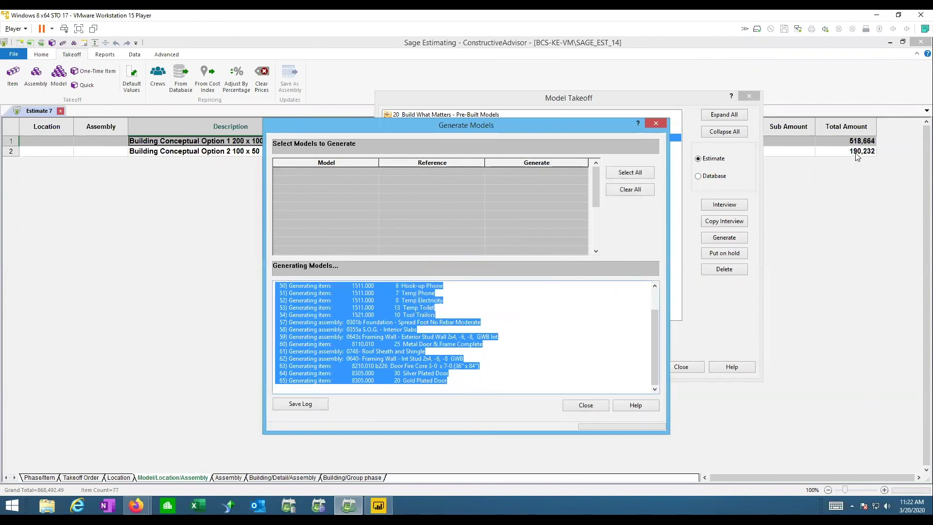
click(588, 405)
click(666, 367)
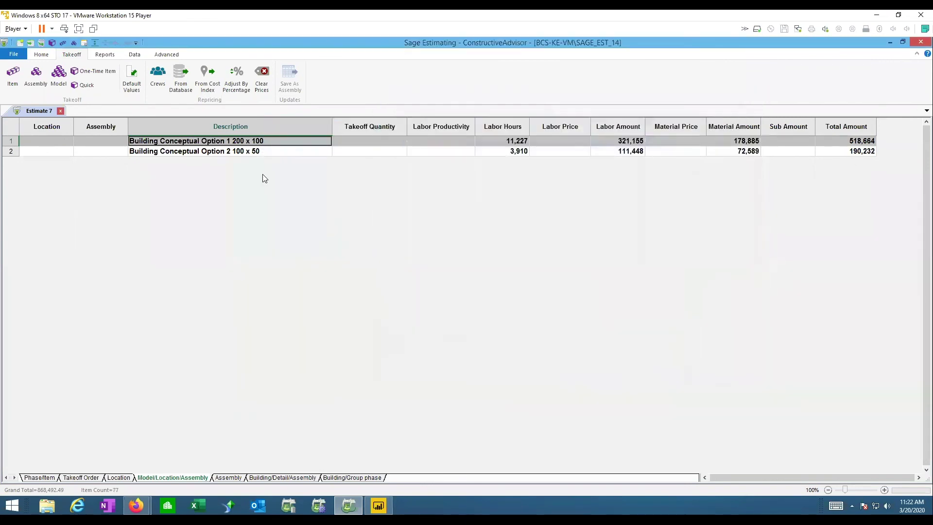
Expand Option 2's slabs and footings locations down to their assembly items and examine the regenerated quantities
click(259, 152)
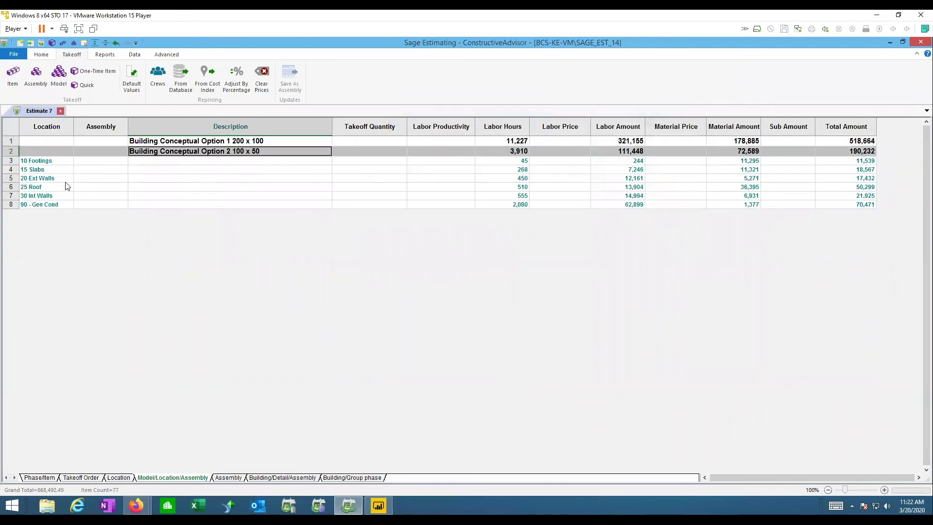
click(57, 170)
click(199, 179)
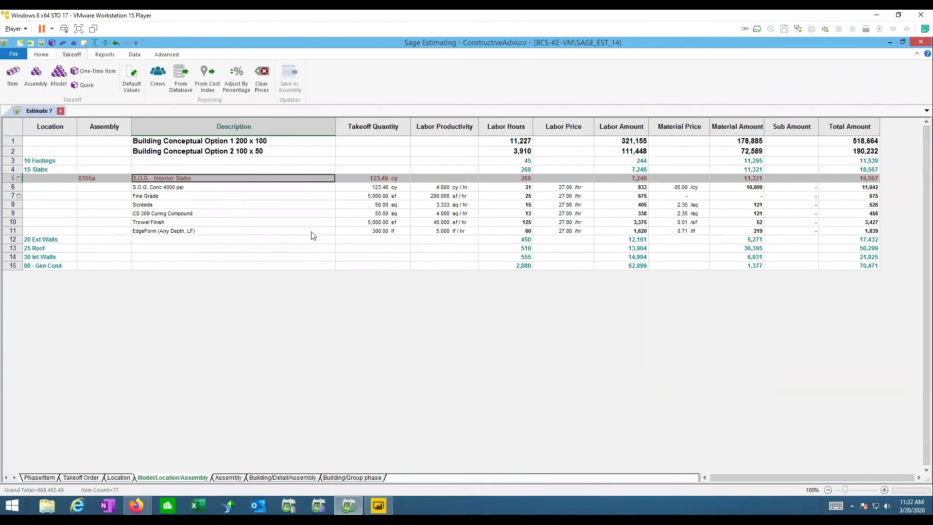
click(60, 160)
click(217, 170)
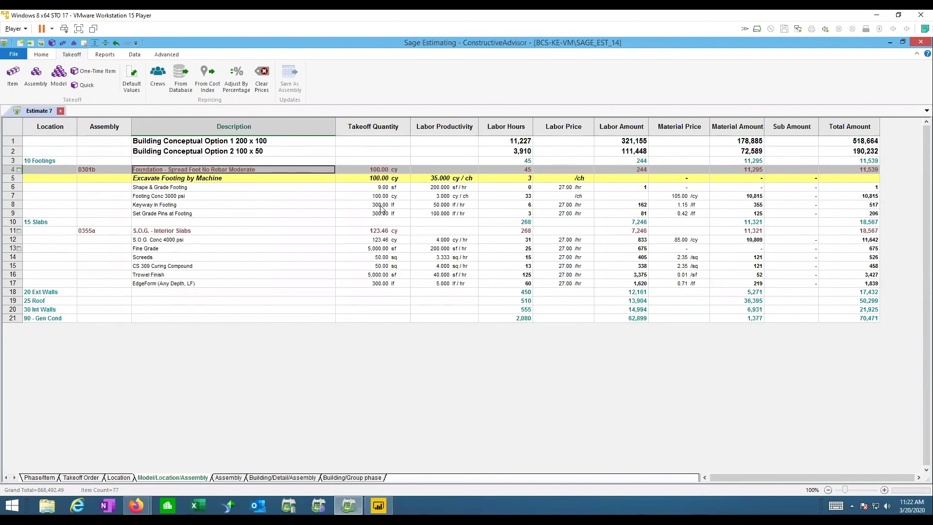
Start a new Building Conceptual interview and set the length of the 0301b spread footing to 1000
click(60, 78)
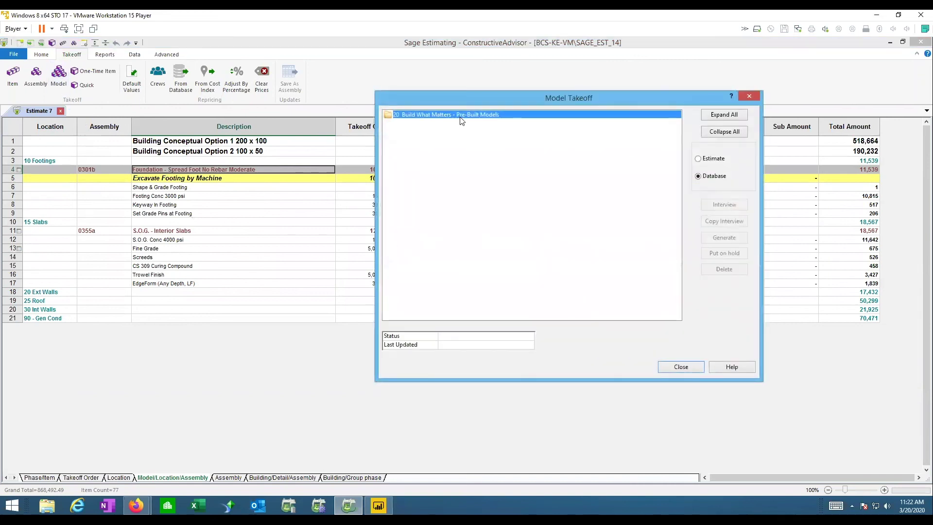
double_click(460, 117)
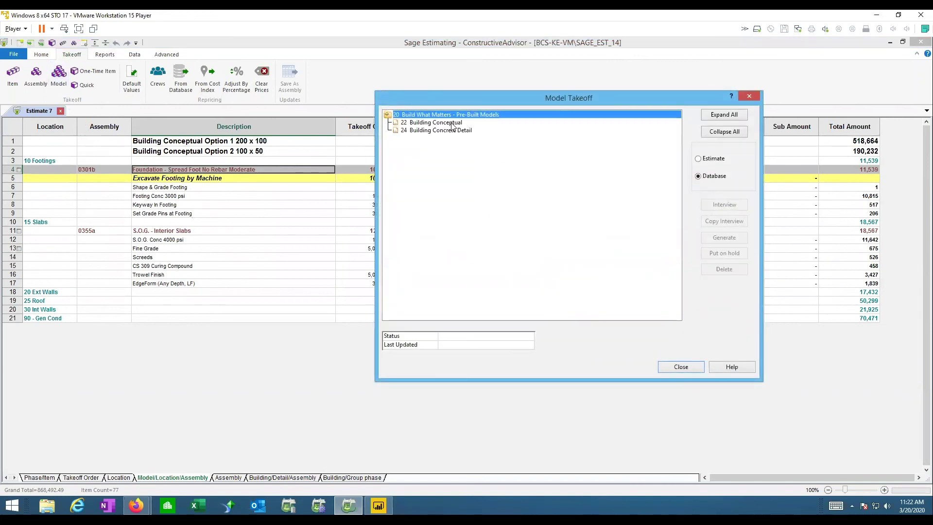
double_click(452, 122)
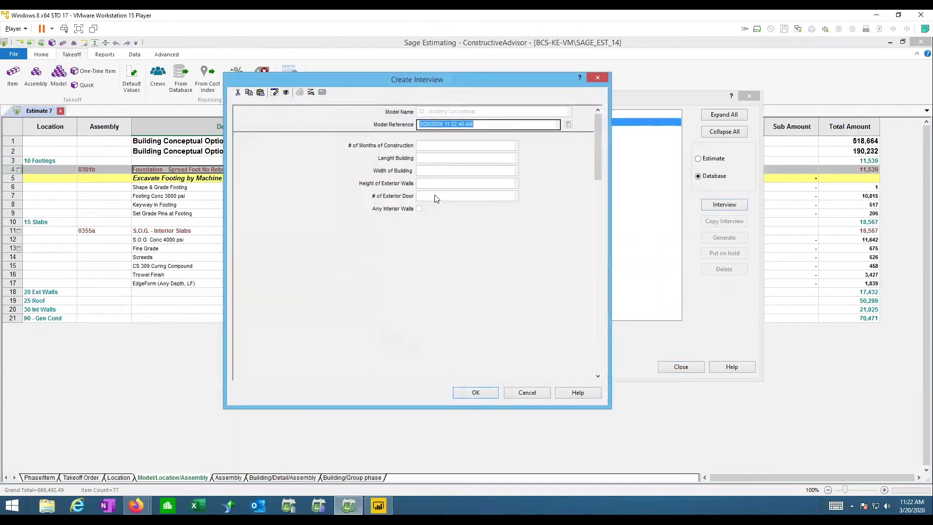
scroll(436, 198, down, 10)
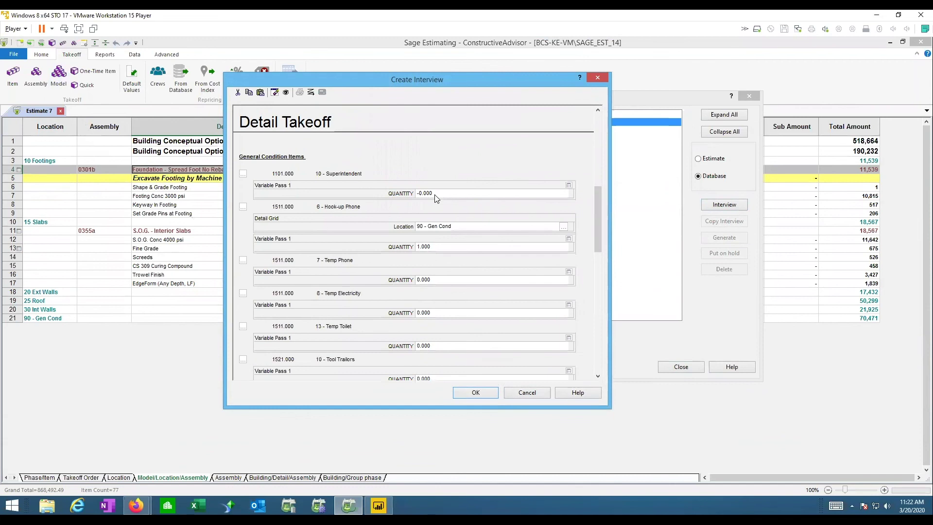
scroll(436, 198, down, 5)
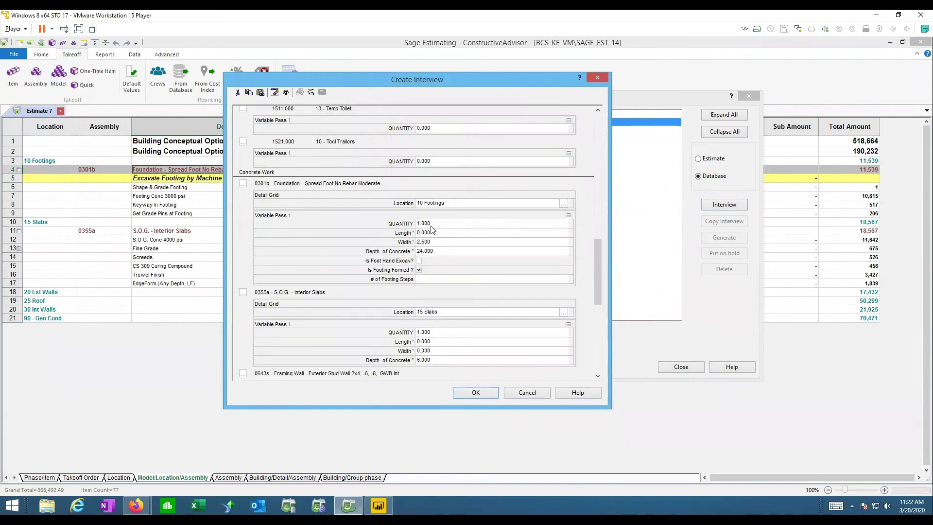
click(433, 234)
text(1000)
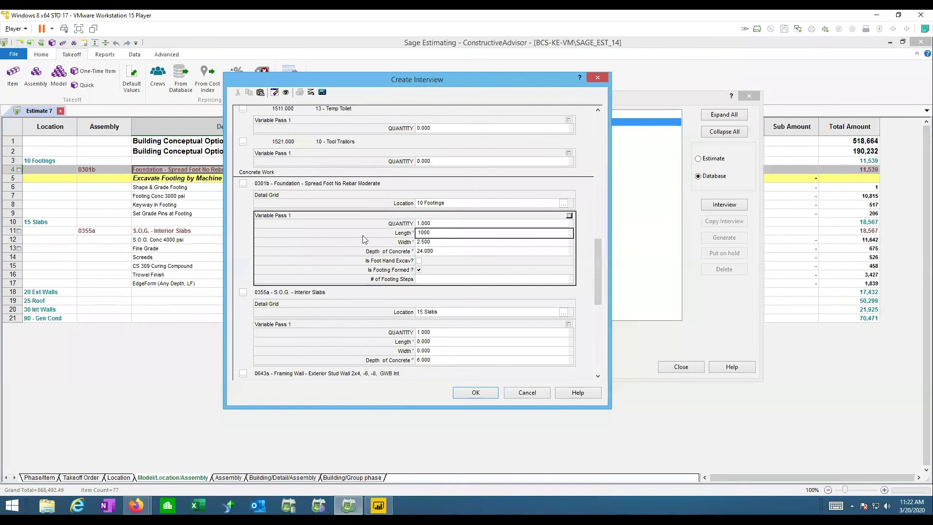
Add a second variable pass to the 0301b footing assembly, then cancel the interview and close the model takeoff
click(243, 184)
click(244, 189)
click(243, 183)
click(254, 199)
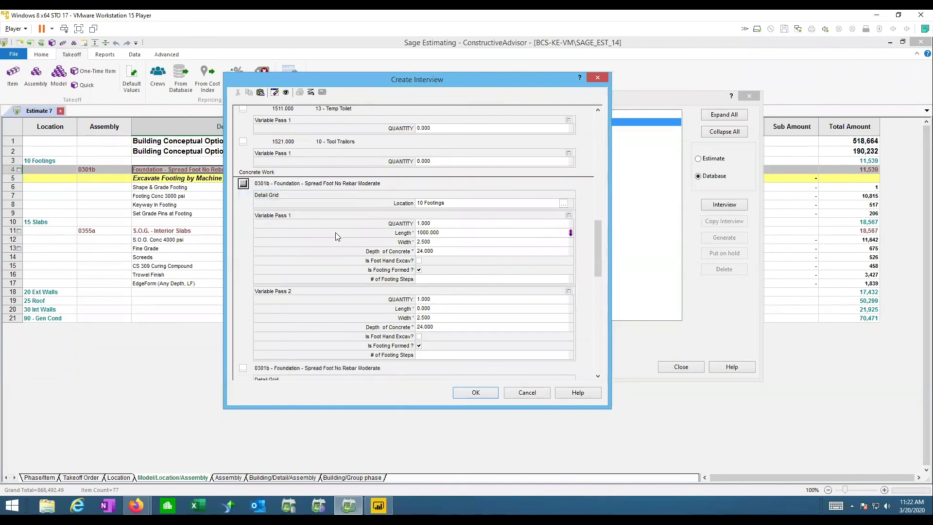
click(429, 233)
click(438, 310)
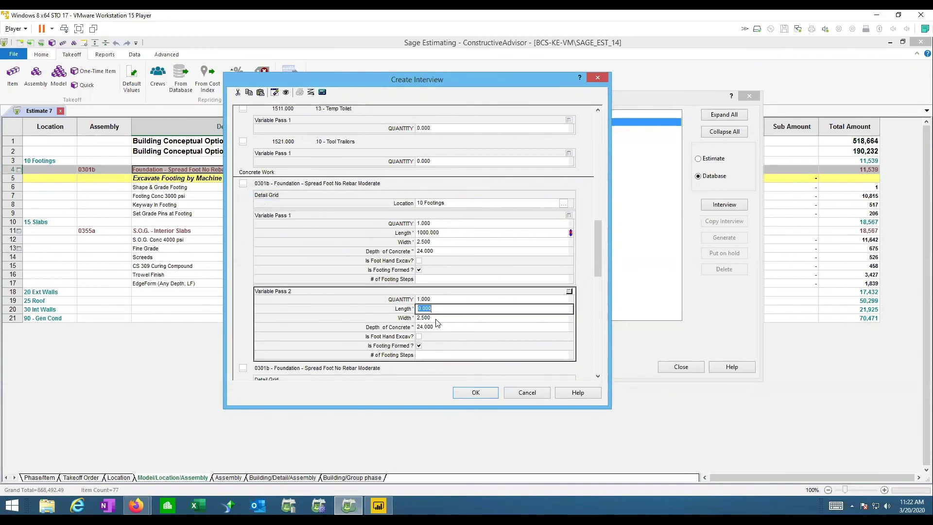
click(527, 393)
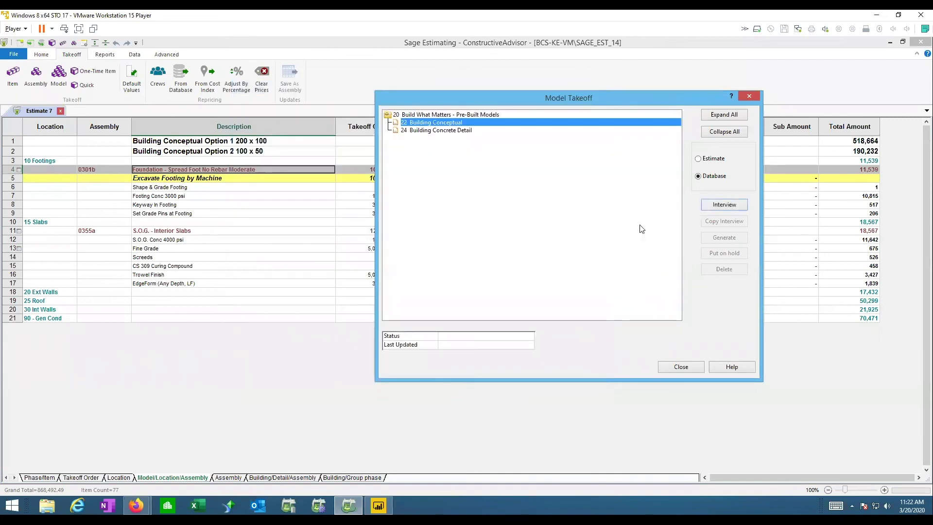
click(681, 367)
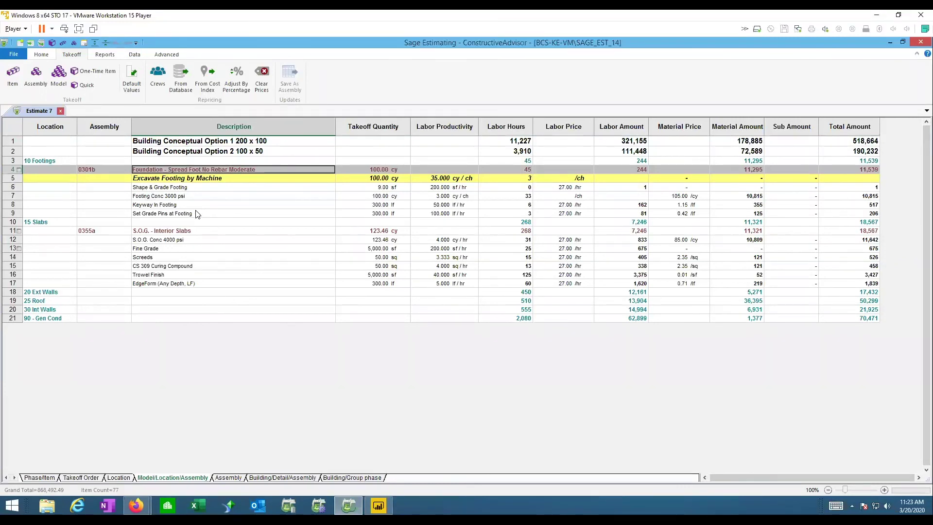
click(45, 161)
click(40, 232)
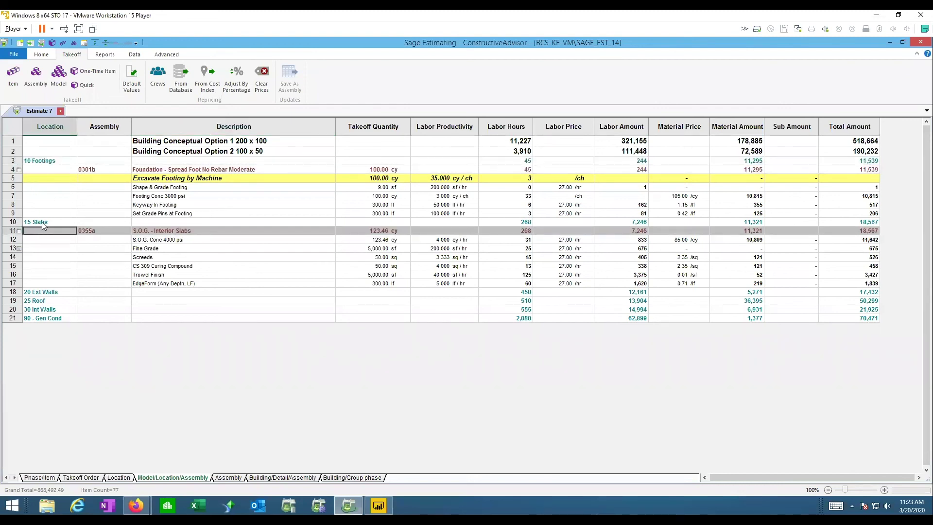
click(42, 222)
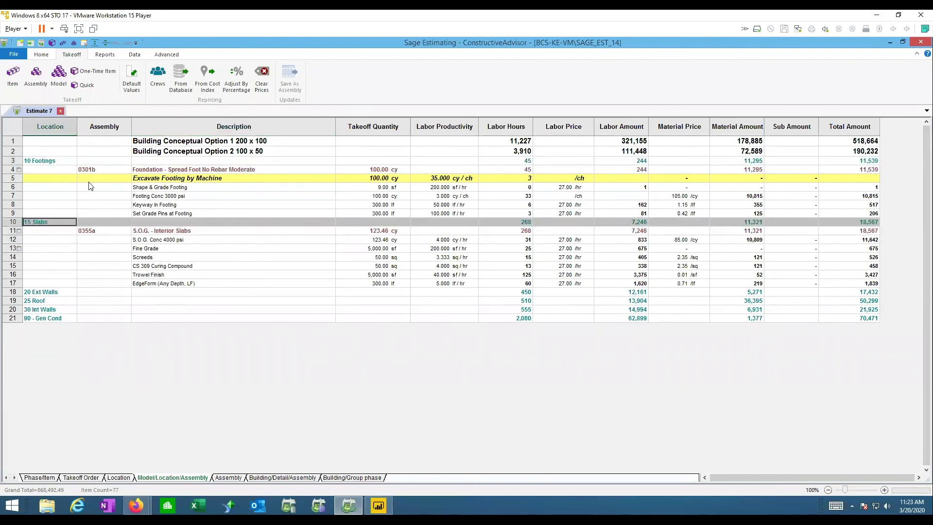
Open the database model 22 Building Conceptual and find the assemblies under Concrete Work
click(135, 57)
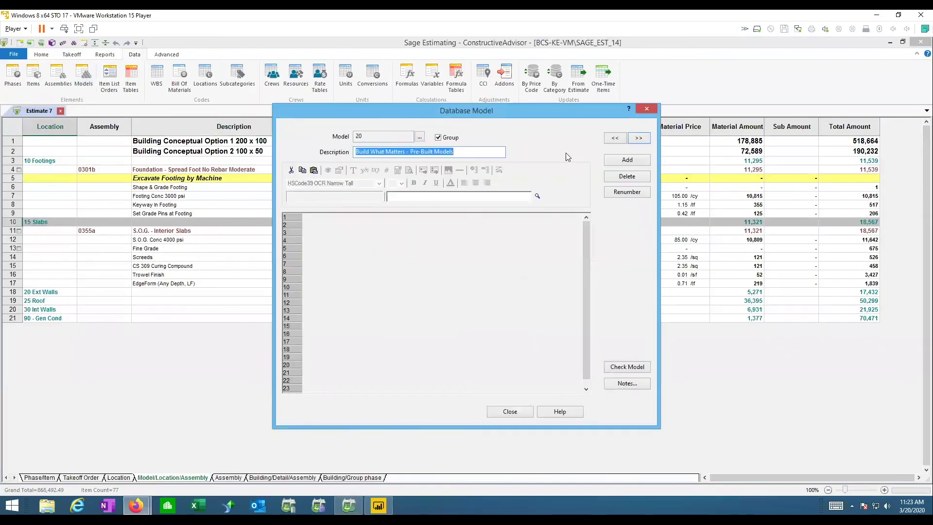
click(637, 138)
click(636, 140)
click(616, 139)
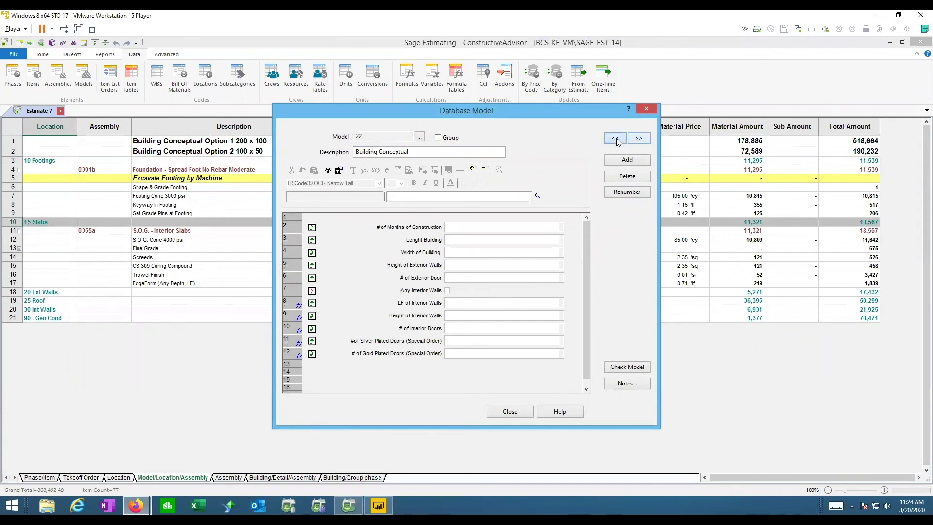
click(639, 139)
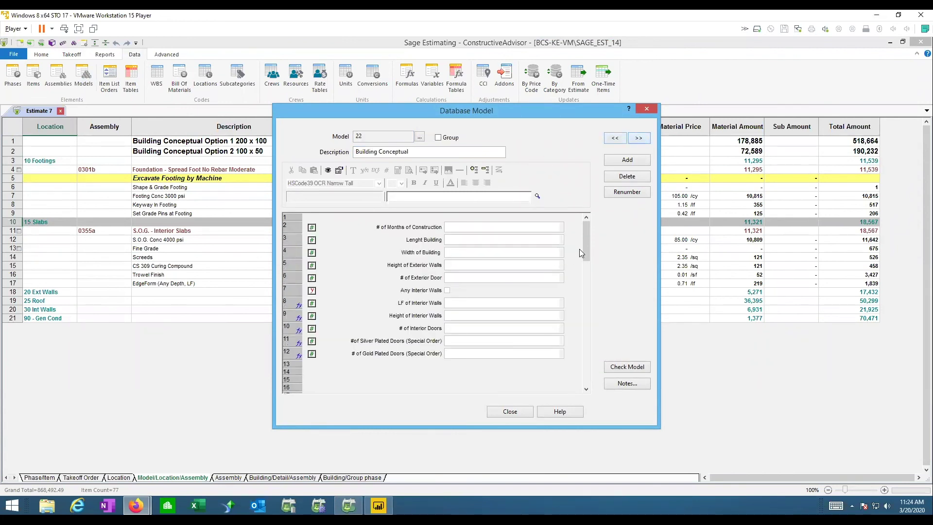
drag(586, 237, 604, 355)
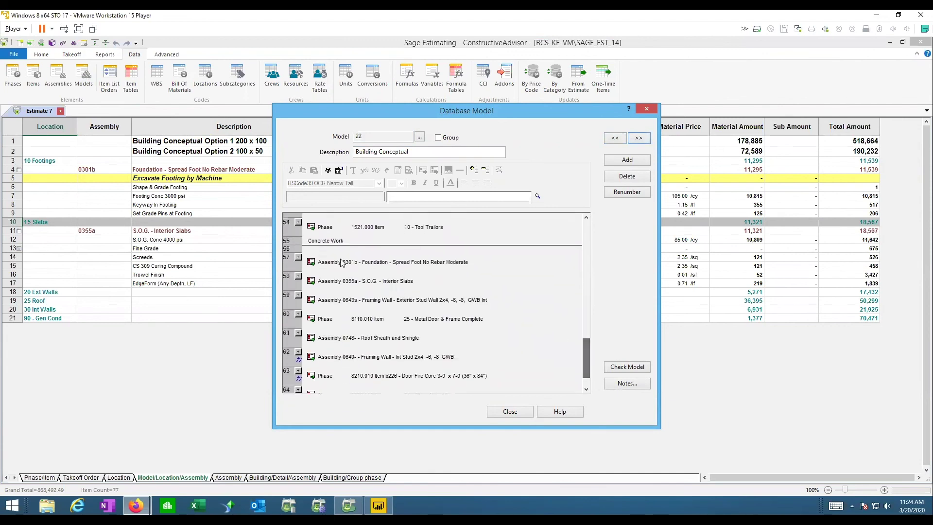
Expand assembly 0301b and examine its detail grid's location and WBS fields, then close the database model
click(299, 257)
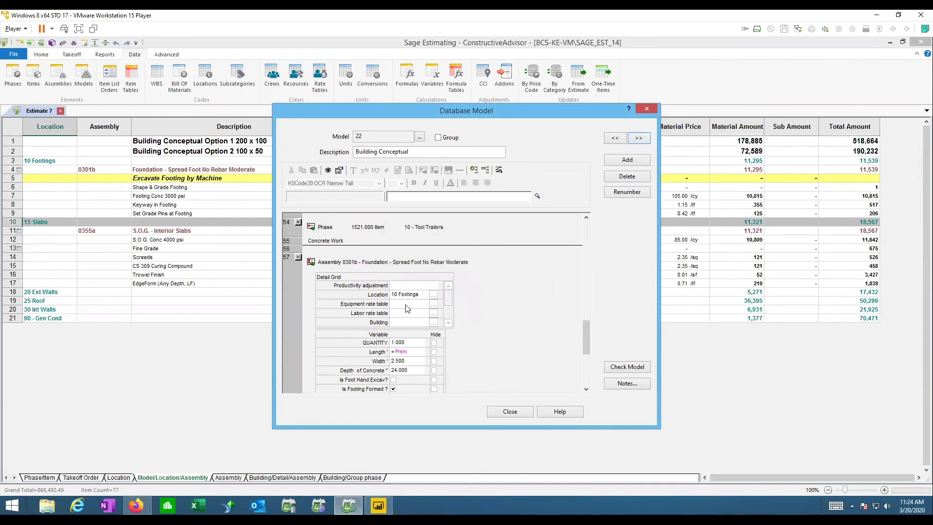
click(449, 324)
click(449, 323)
click(449, 323)
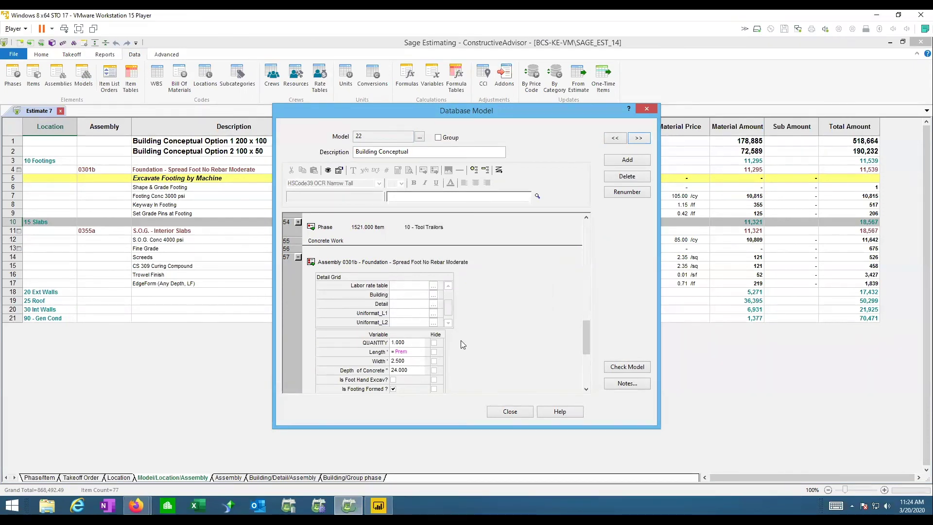
drag(585, 344, 587, 337)
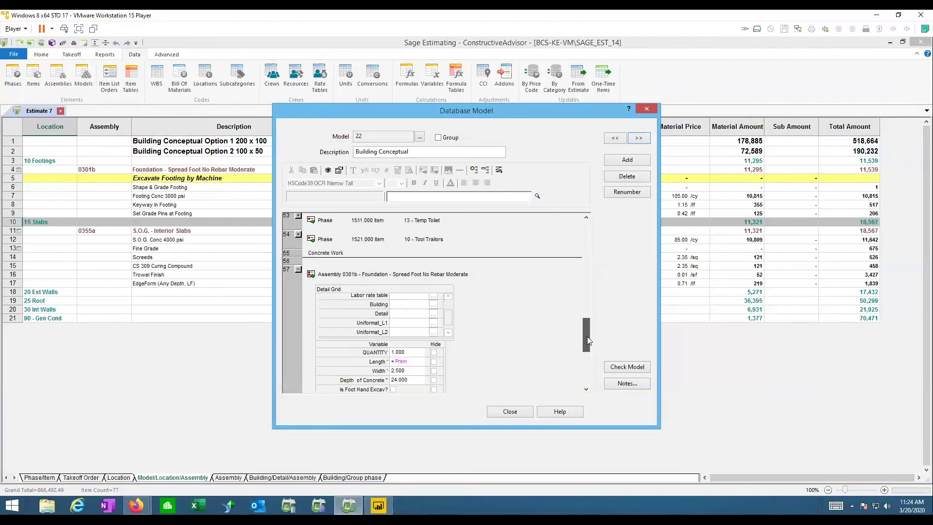
click(507, 411)
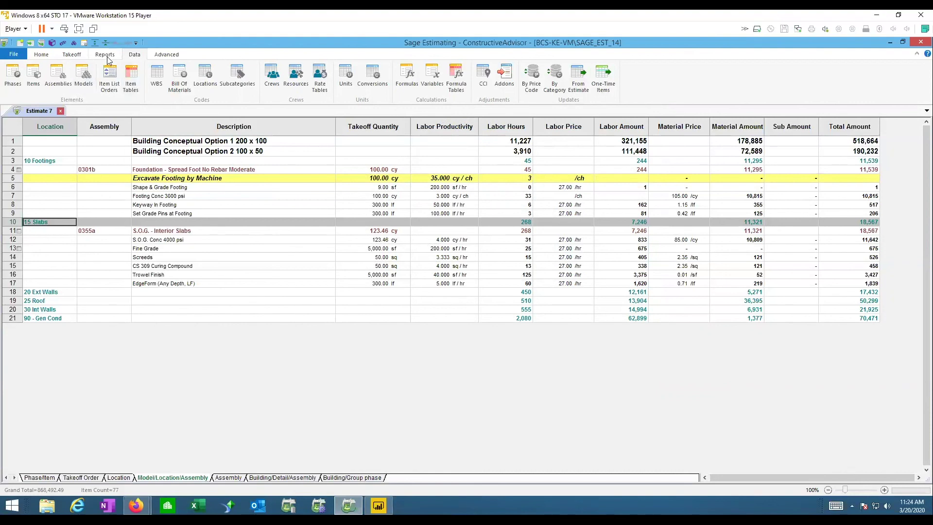
Review the estimate's default takeoff values for location, alternate and the WBS codes, then close them
click(80, 56)
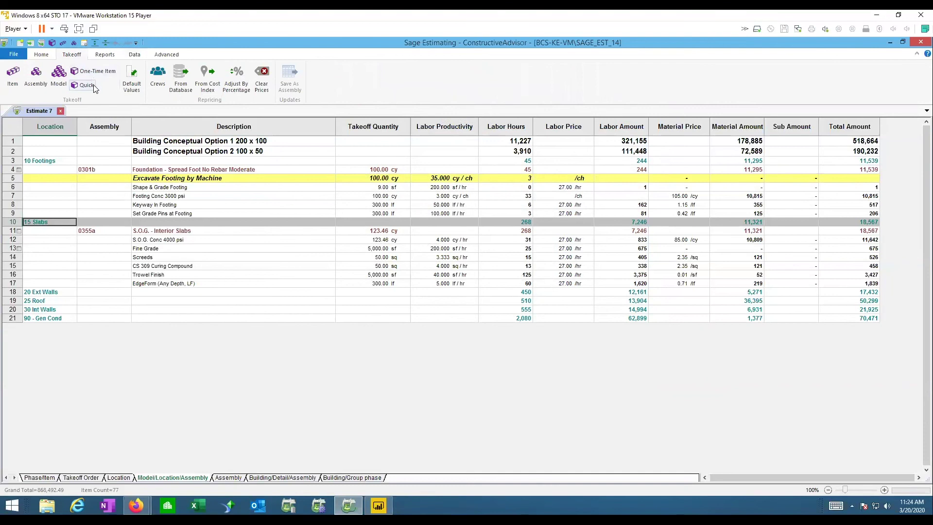
click(131, 78)
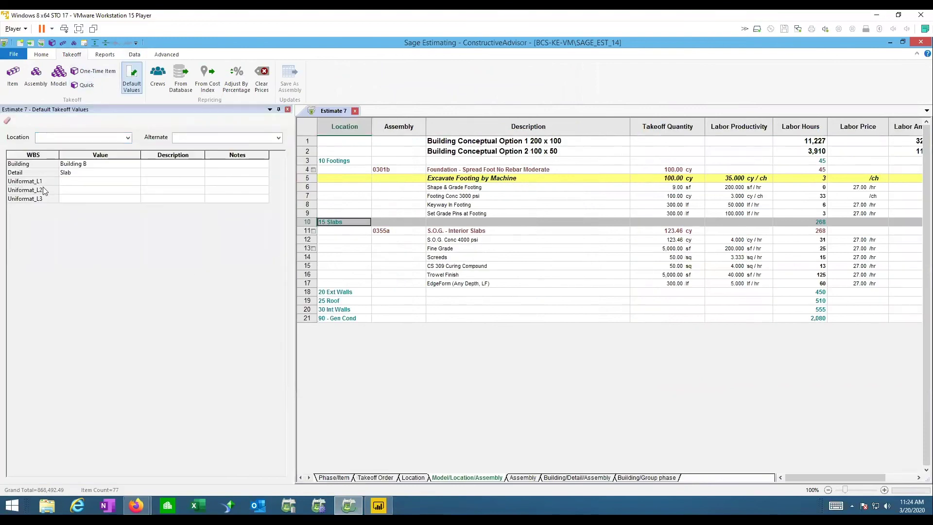
click(287, 110)
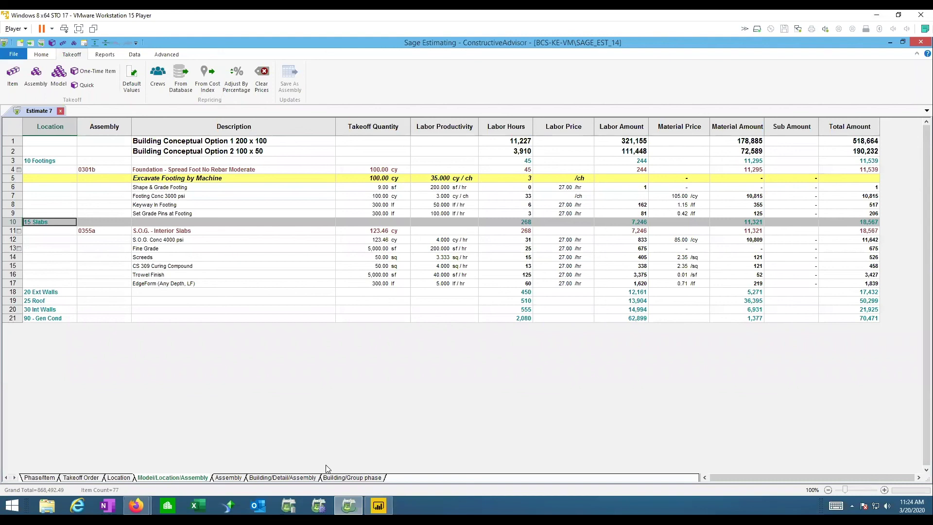
Show the estimate by Phase/Item collapsed to its groups and add a blank spreadsheet sequence
click(39, 478)
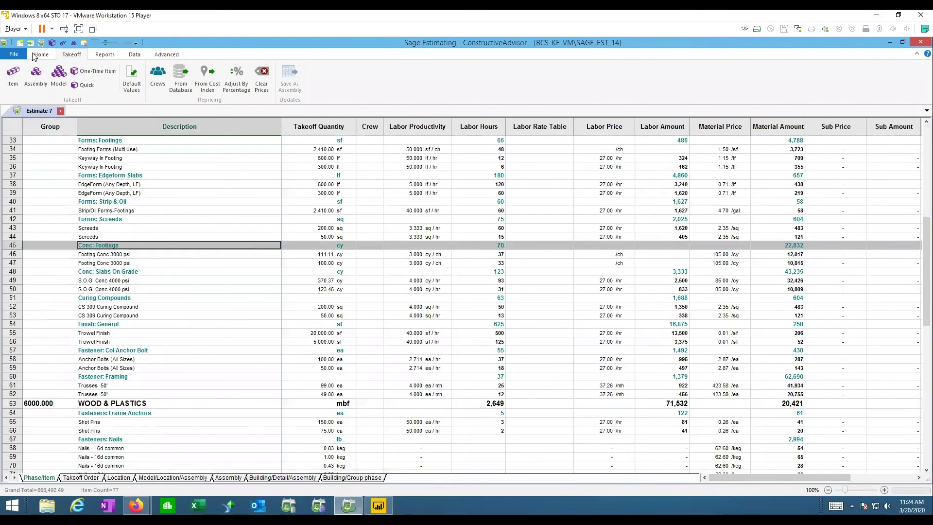
click(38, 54)
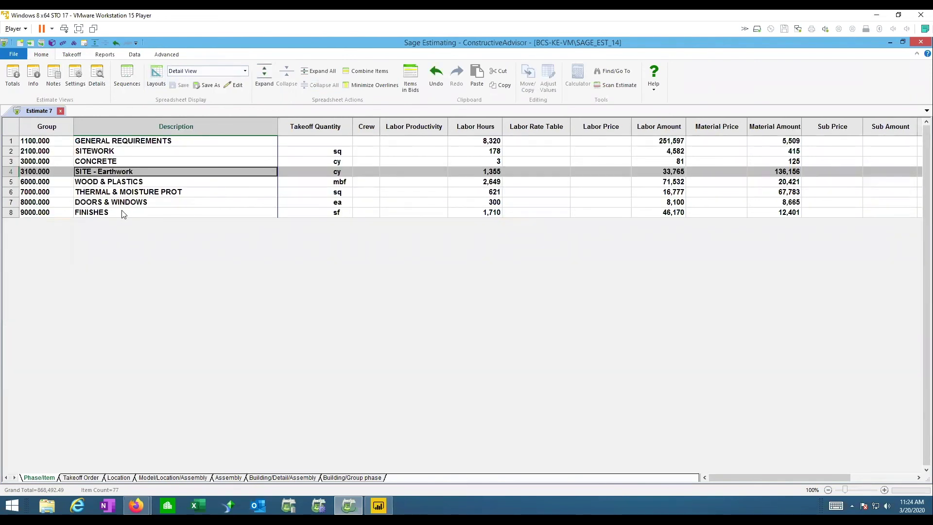
click(127, 78)
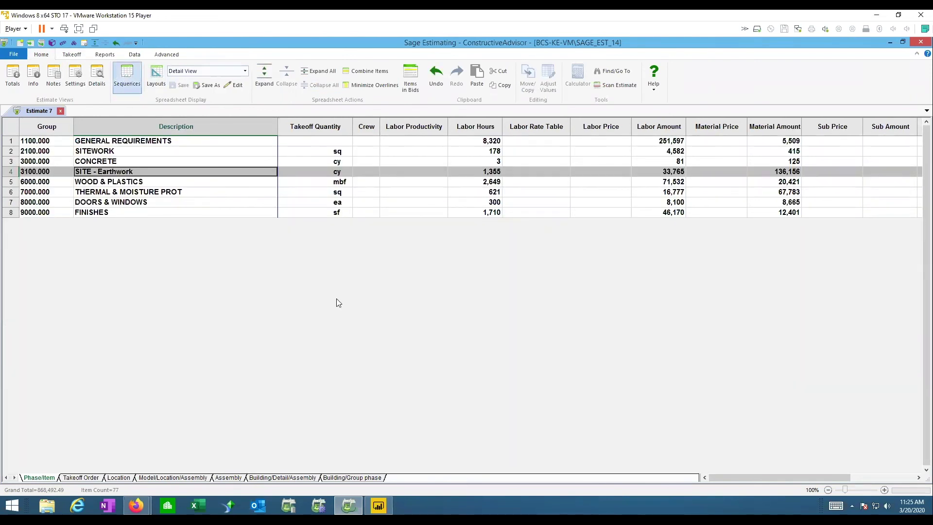
click(363, 327)
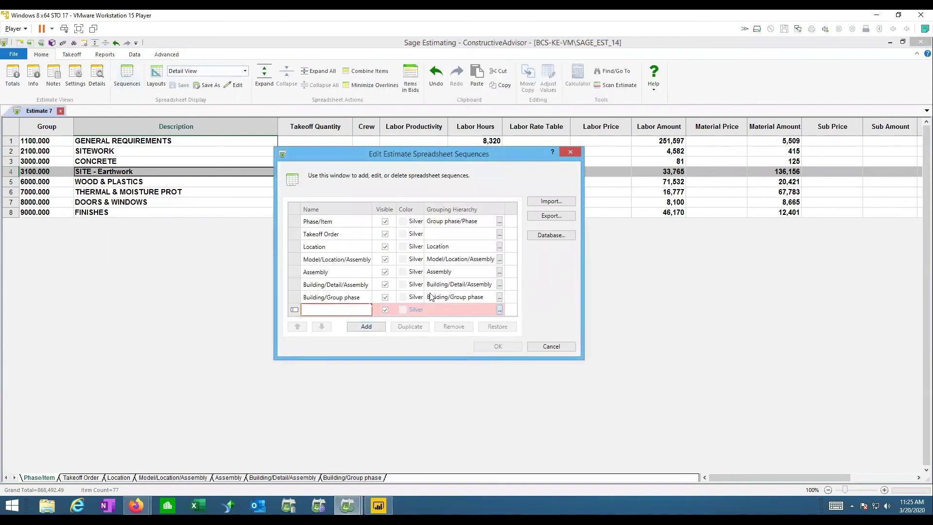
Set the new sequence's grouping hierarchy to Uniformat_L1, Uniformat_L2 and Uniformat_L3, and save the sequences
click(499, 310)
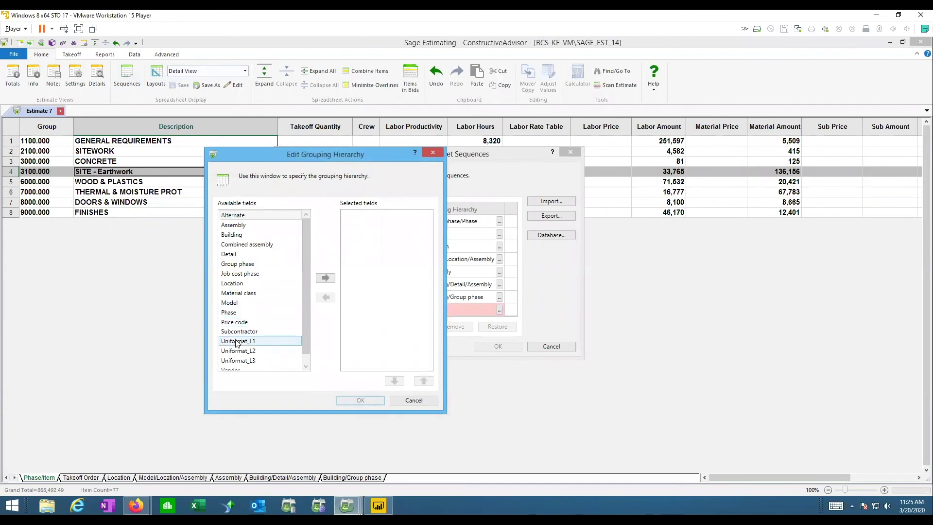
double_click(237, 341)
double_click(237, 341)
double_click(237, 341)
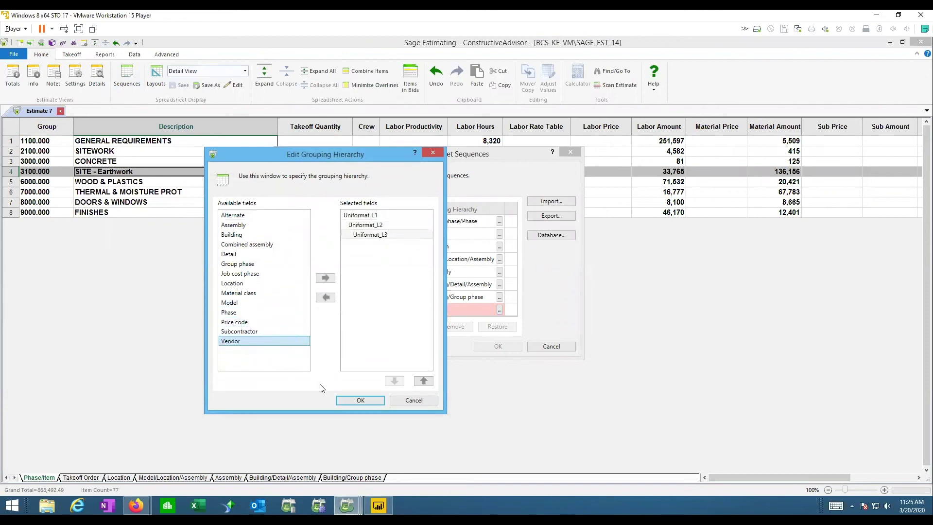
click(360, 400)
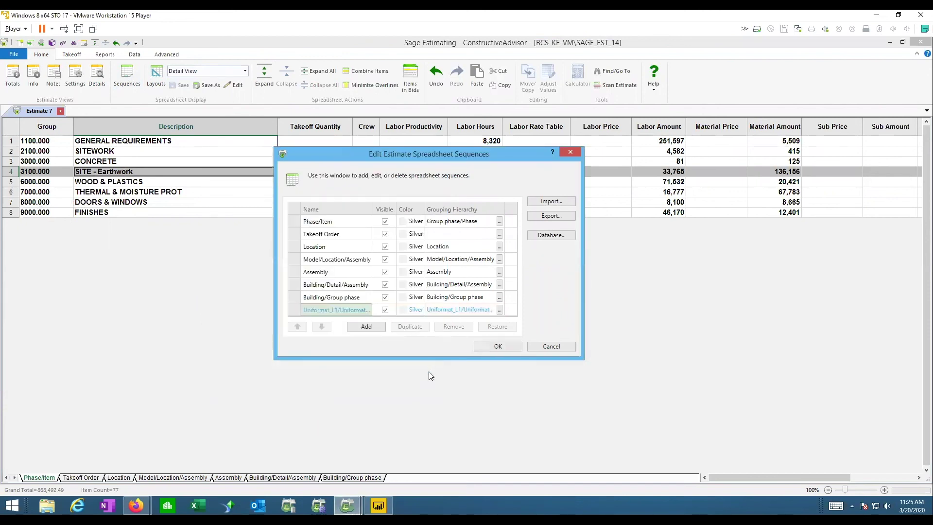
click(488, 347)
Display the estimate in the Uniformat sequence, collapse all levels, and expand Substructure down to the Standard Foundations items
click(423, 477)
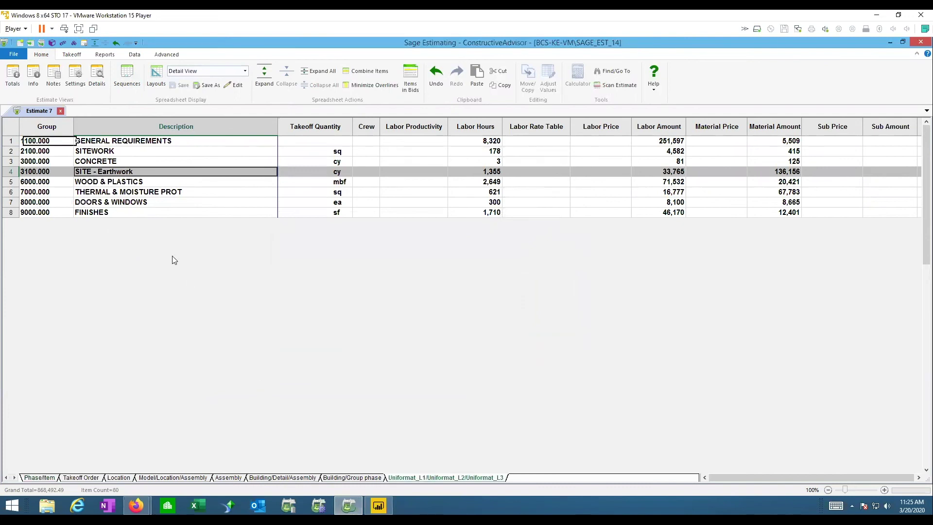
double_click(49, 142)
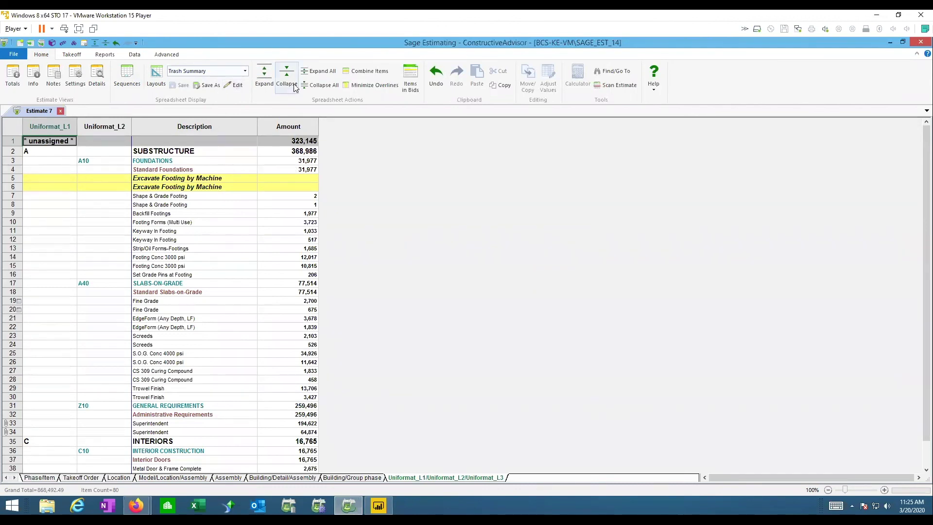
click(321, 86)
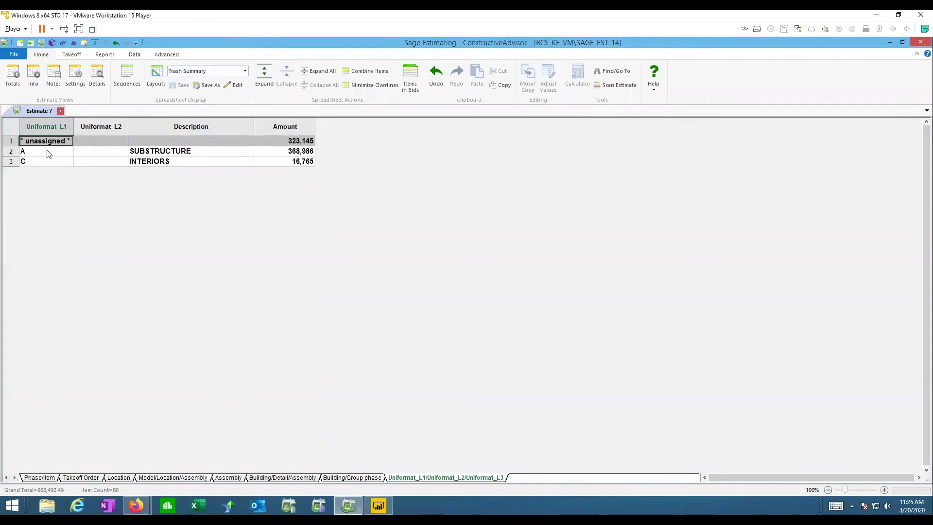
double_click(158, 153)
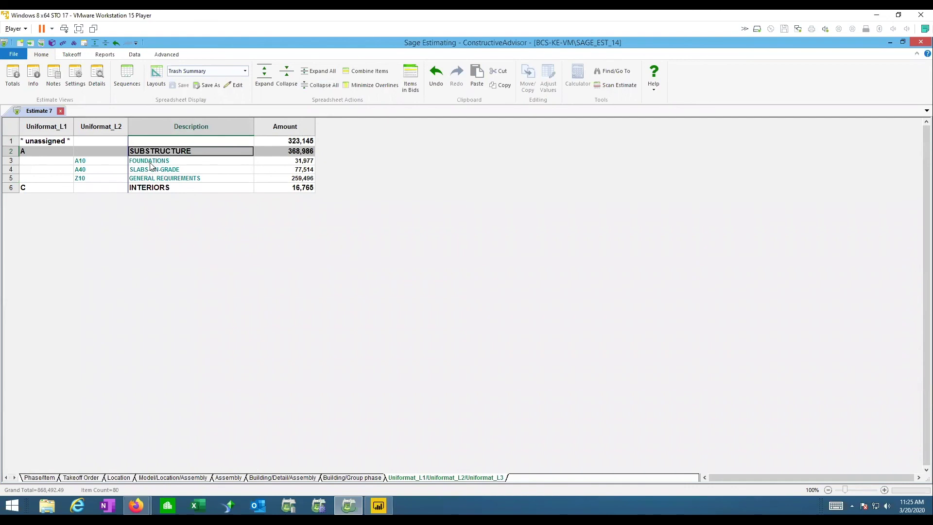
double_click(150, 162)
double_click(149, 169)
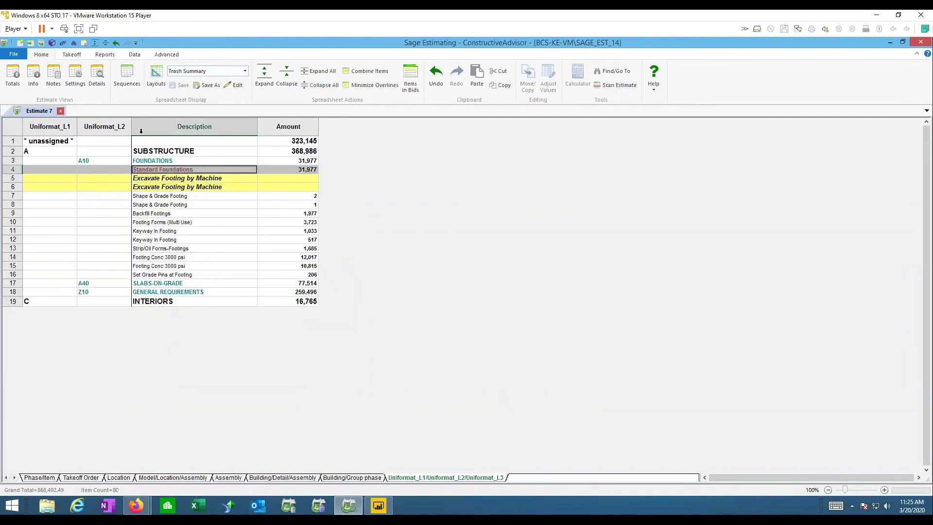
Expand the unassigned Uniformat group down to its items to examine them, and collapse it again
double_click(62, 140)
double_click(111, 152)
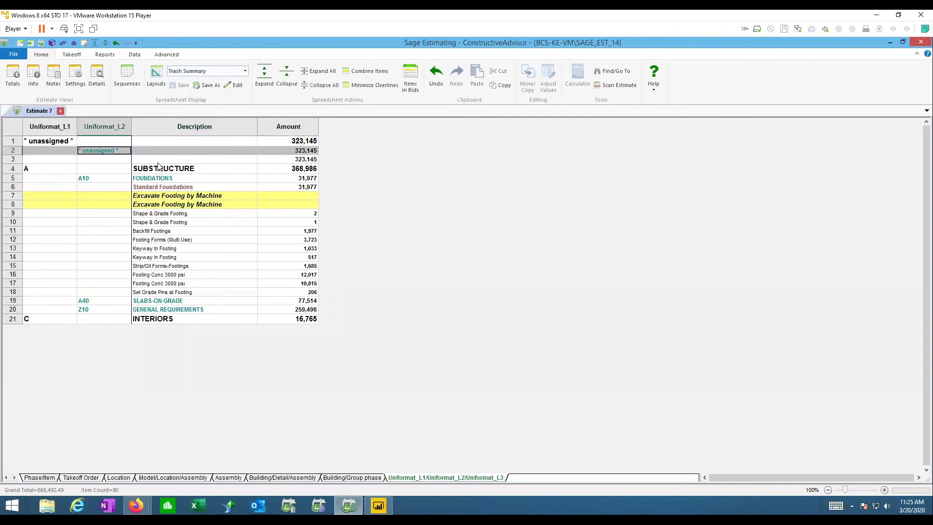
double_click(153, 160)
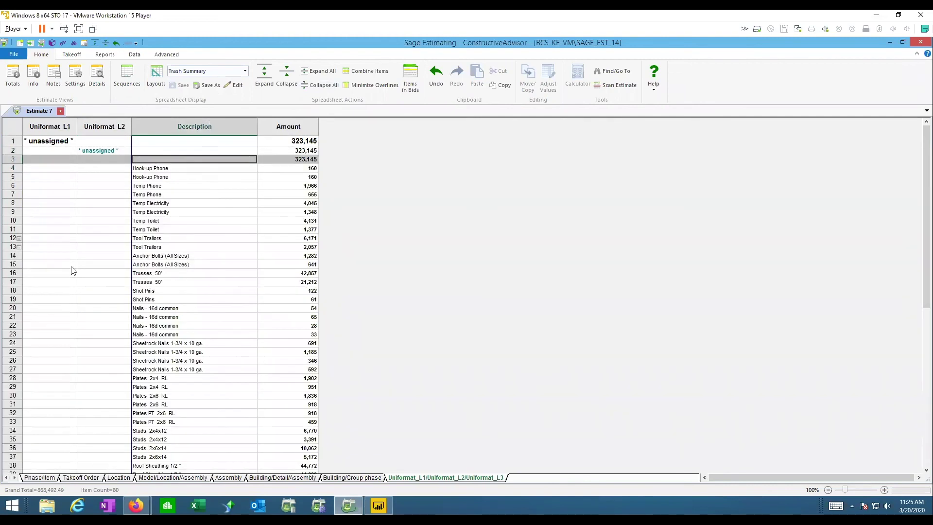
double_click(49, 142)
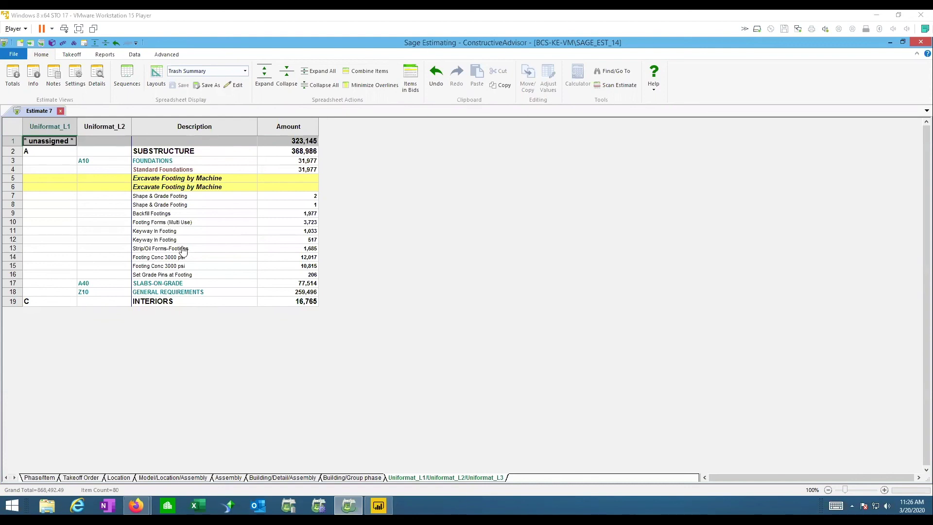
Delete all rows from the estimate, including the unassigned, Substructure and Interiors groups, and display the Phase/Item sequence
drag(20, 142, 11, 314)
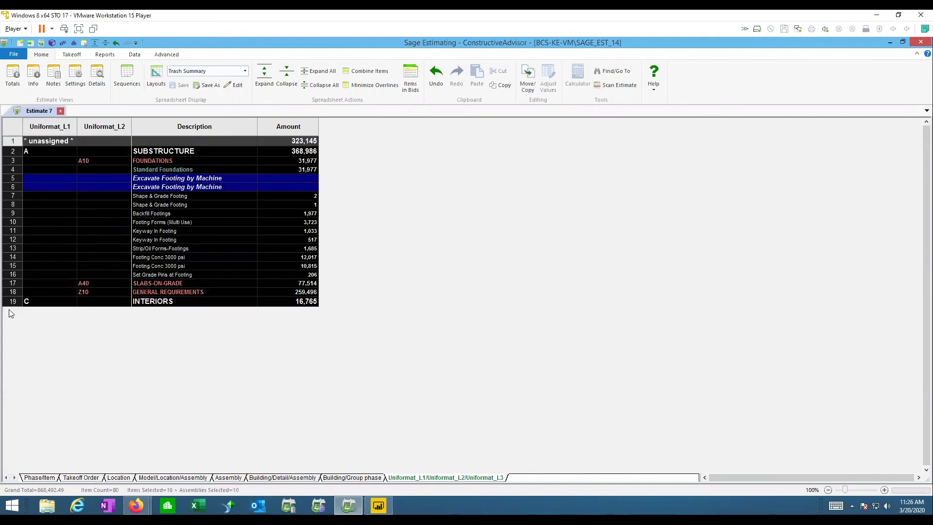
key(Delete)
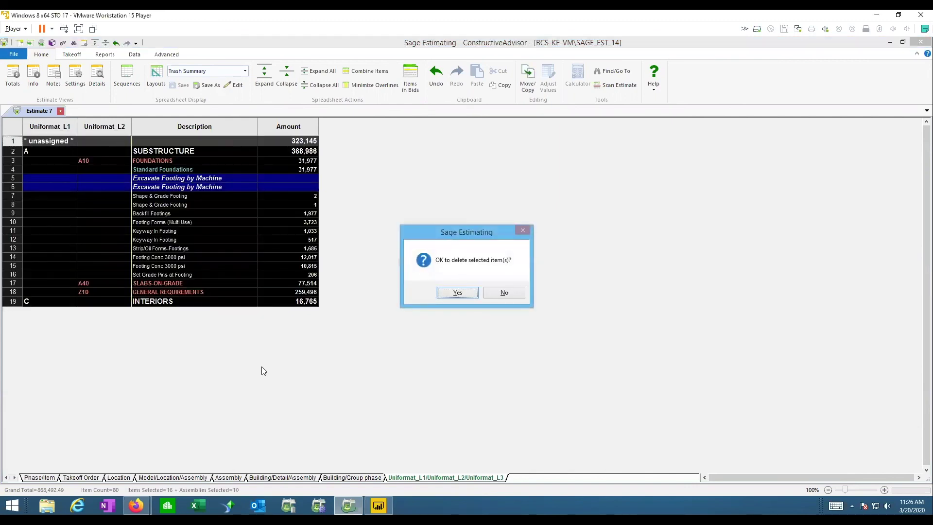
click(457, 293)
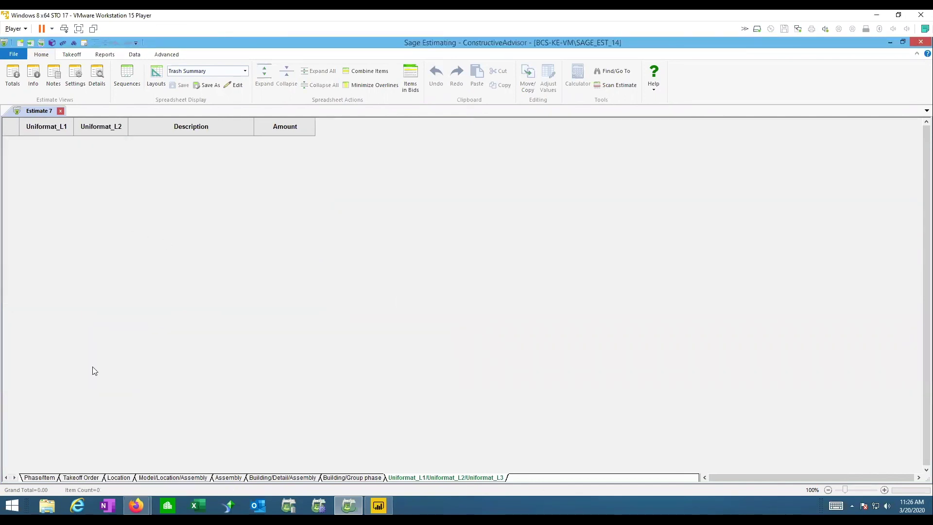
click(48, 477)
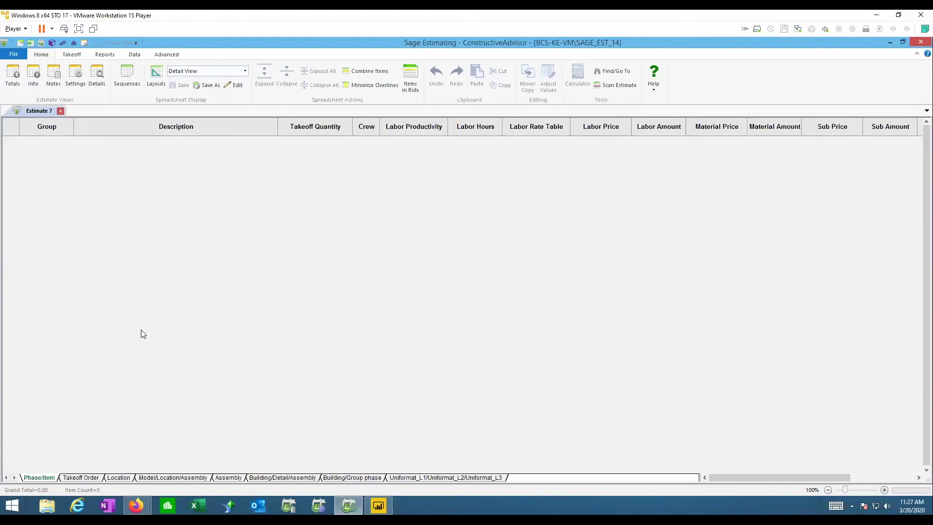
Add two alternate statuses to the estimate: Include, marked as included, and Exclude, marked as not included
click(171, 55)
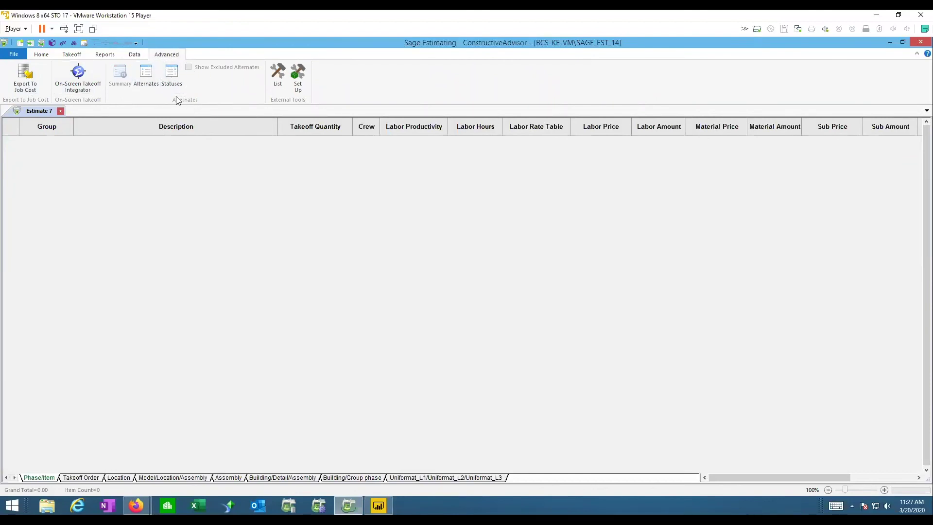
click(171, 74)
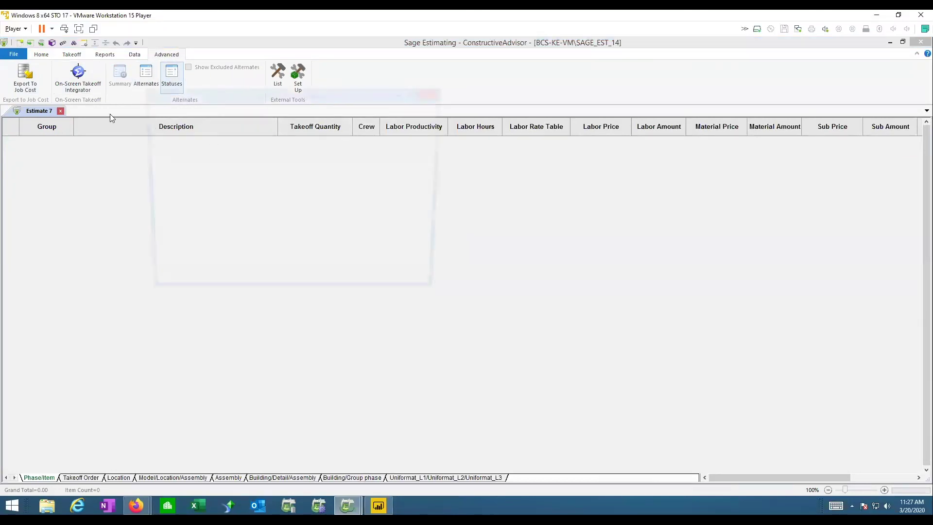
click(274, 266)
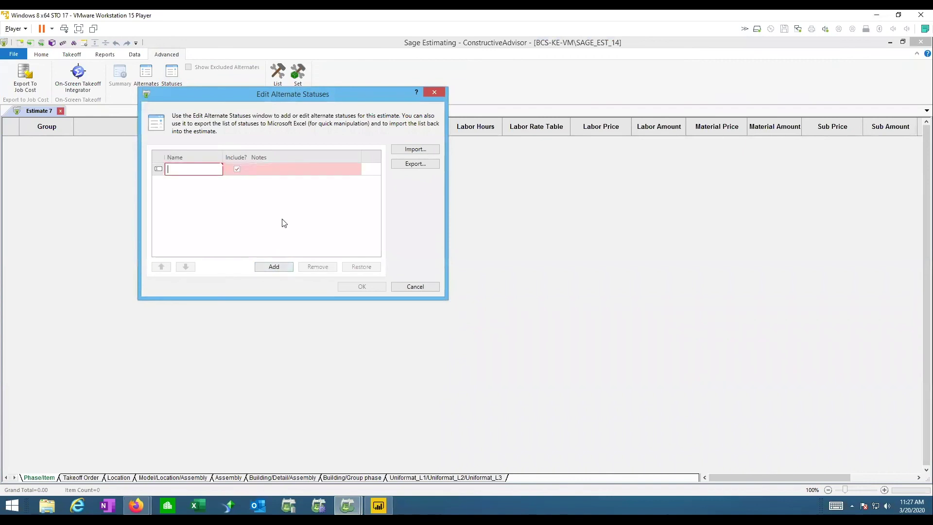
text(Include)
click(273, 267)
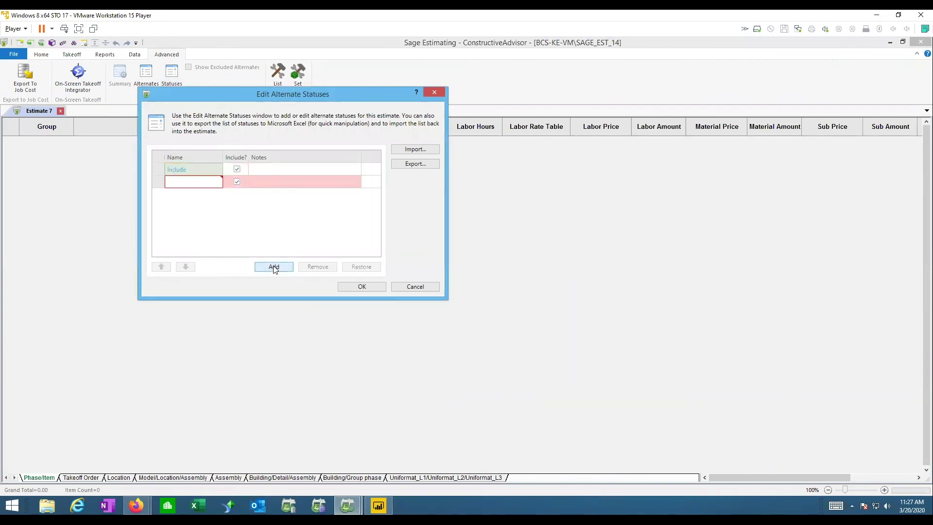
text(Exclude)
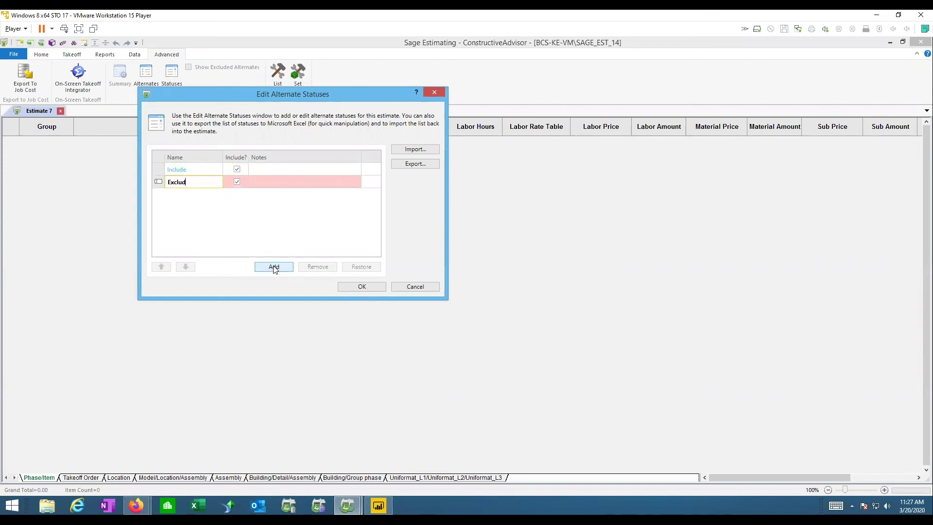
click(237, 182)
Add the alternate statuses Contract Signed and Verb OK, both marked as included
click(267, 267)
text(Contract )
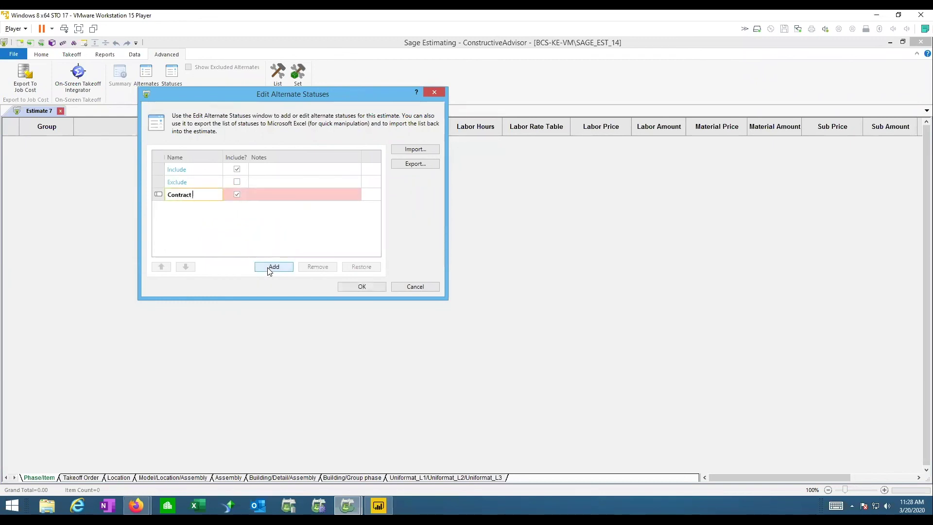
text(Signed)
click(268, 270)
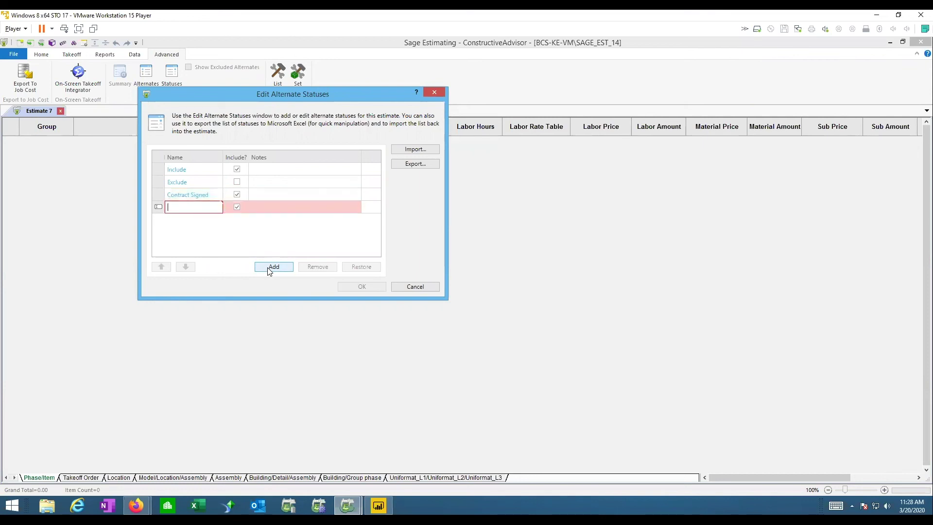
text(Verb OK)
key(Tab)
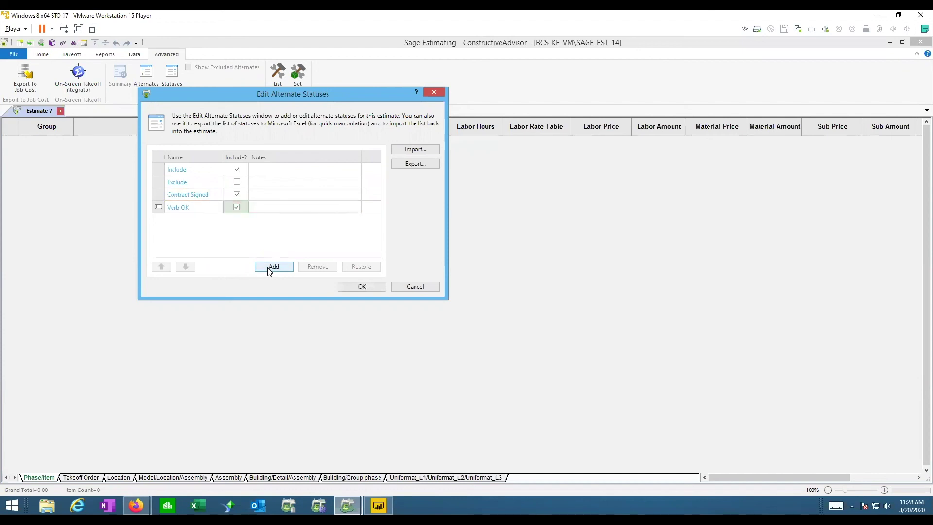
click(237, 207)
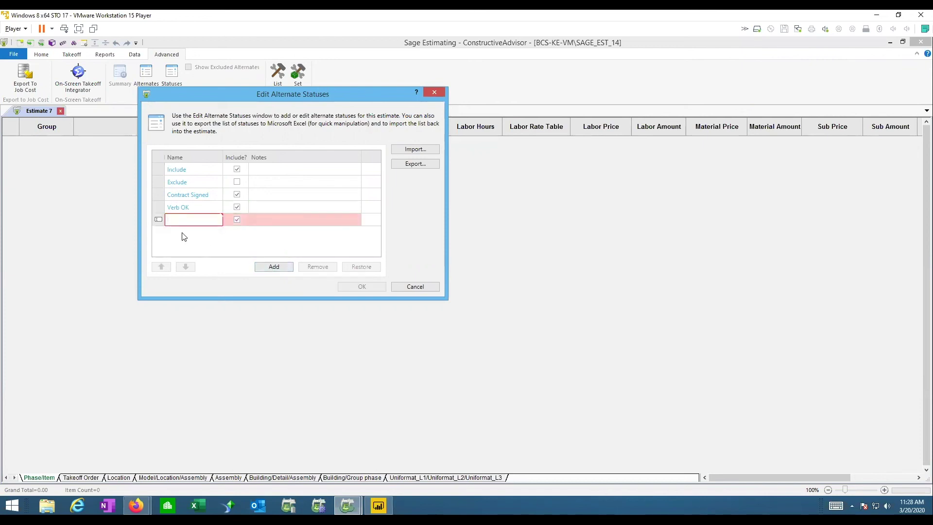
Name the new alternate status Rejected and mark it as not included
text(Reje)
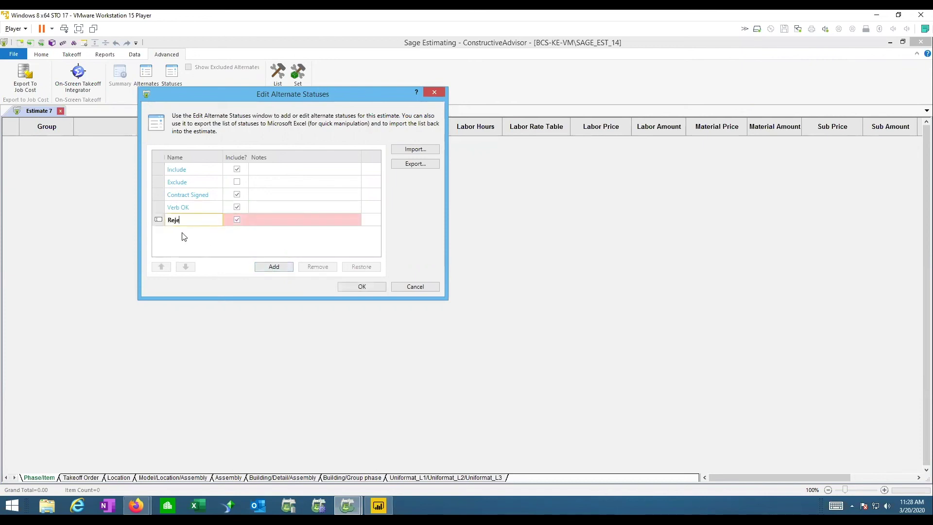
text(cted)
key(Tab)
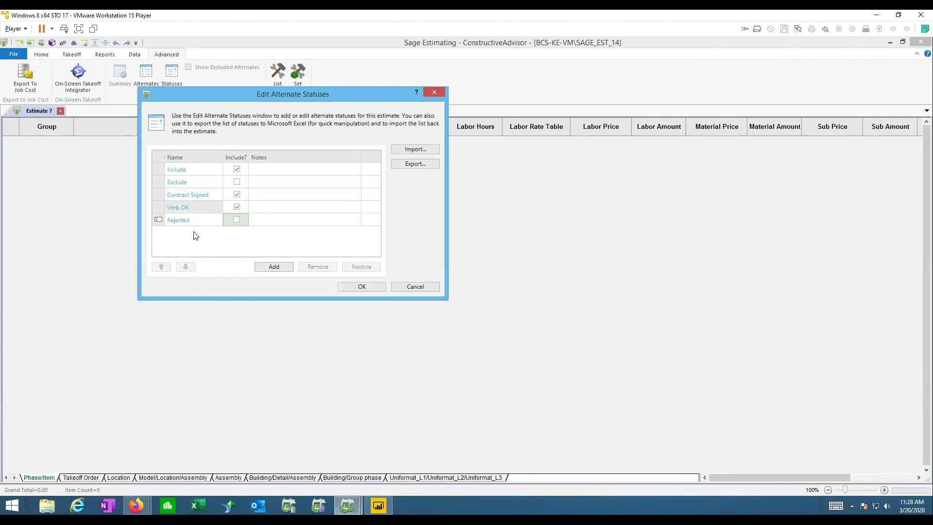
Add the alternate status "Waitingfor Responce", mark it as not included, and save the list of statuses
click(265, 266)
text(Wiat)
key(BackSpace)
key(BackSpace)
key(BackSpace)
key(BackSpace)
text(Waiting R)
key(BackSpace)
key(BackSpace)
text(for )
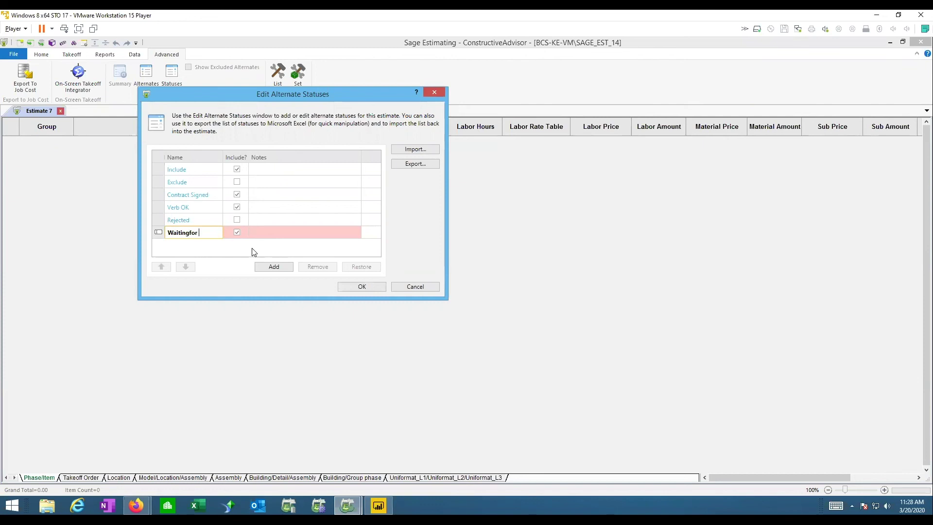
text(Responce)
key(Tab)
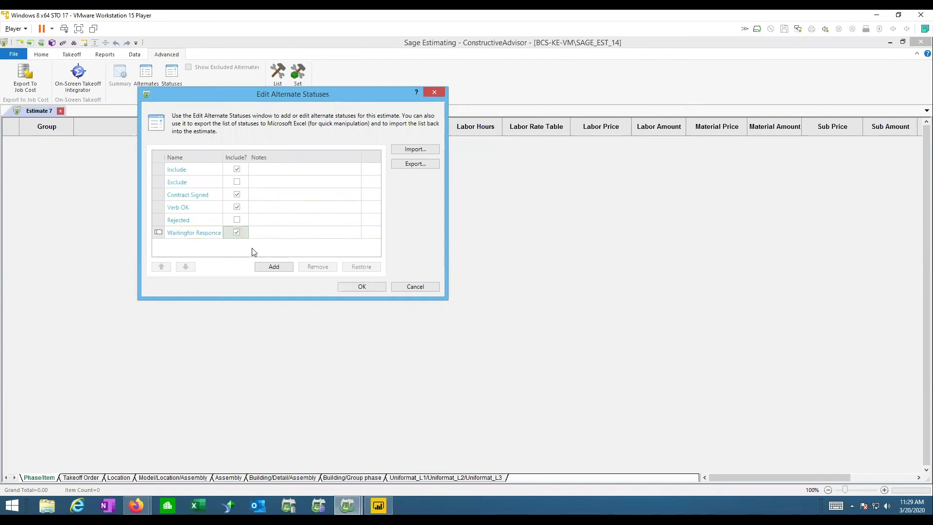
key(space)
click(159, 194)
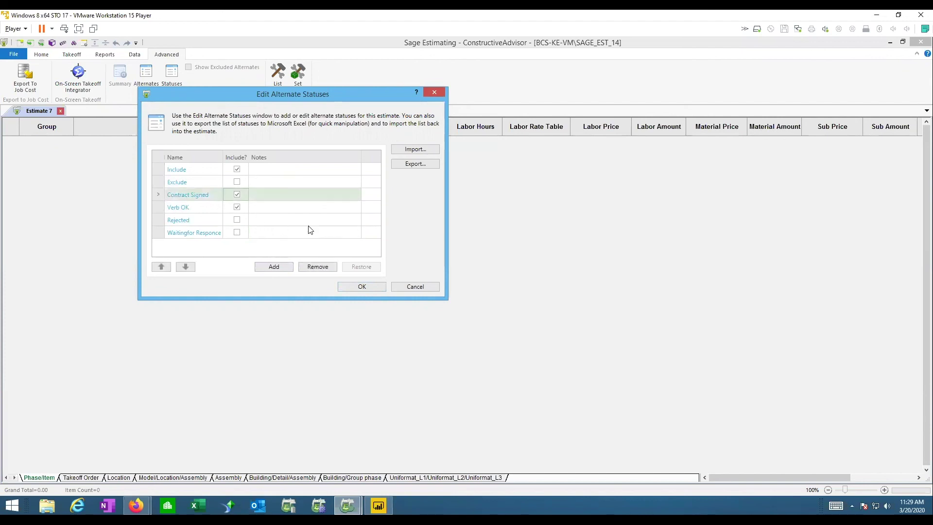
click(368, 286)
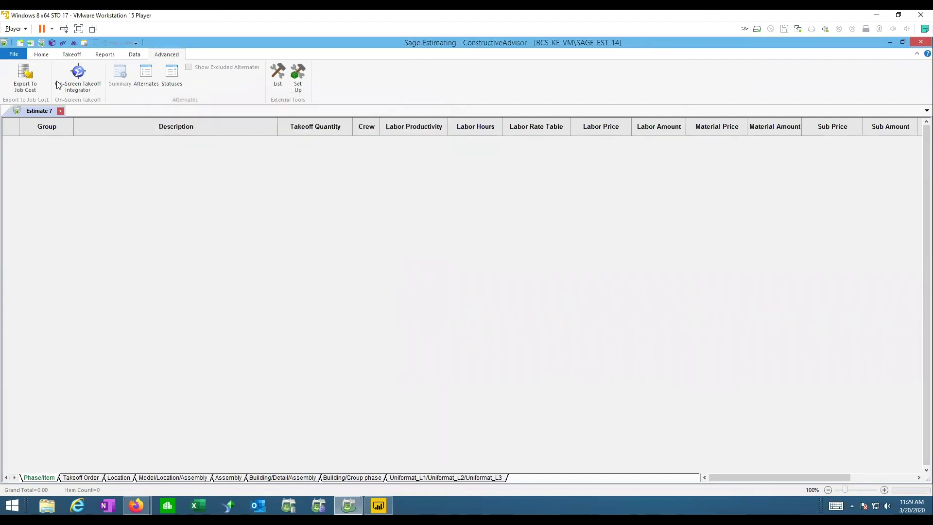
Create a Base Bid alternate for the estimate with the status Include and no description
click(148, 72)
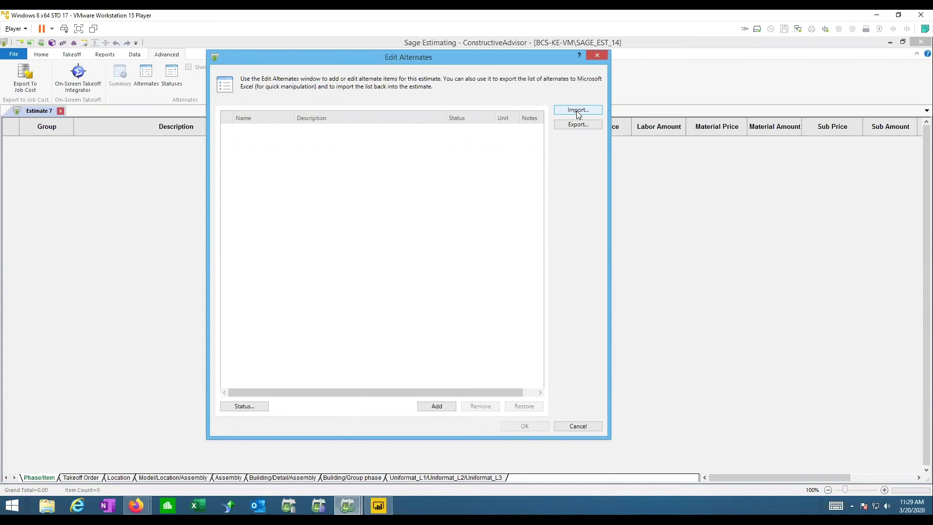
click(437, 409)
text(Base Bid)
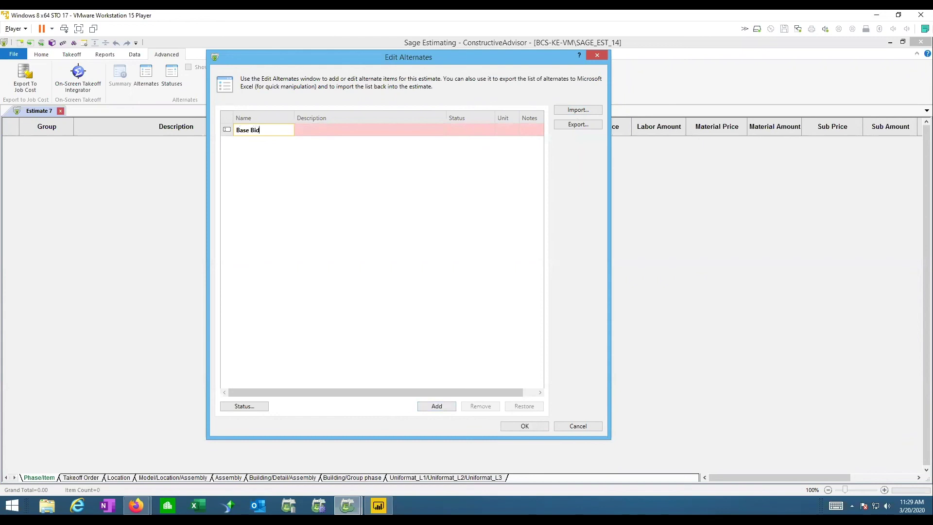
key(Tab)
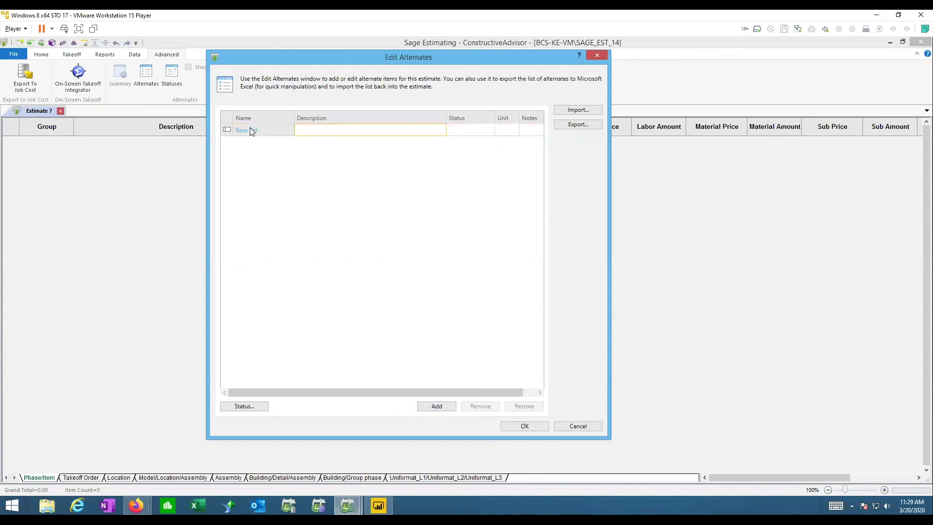
key(Tab)
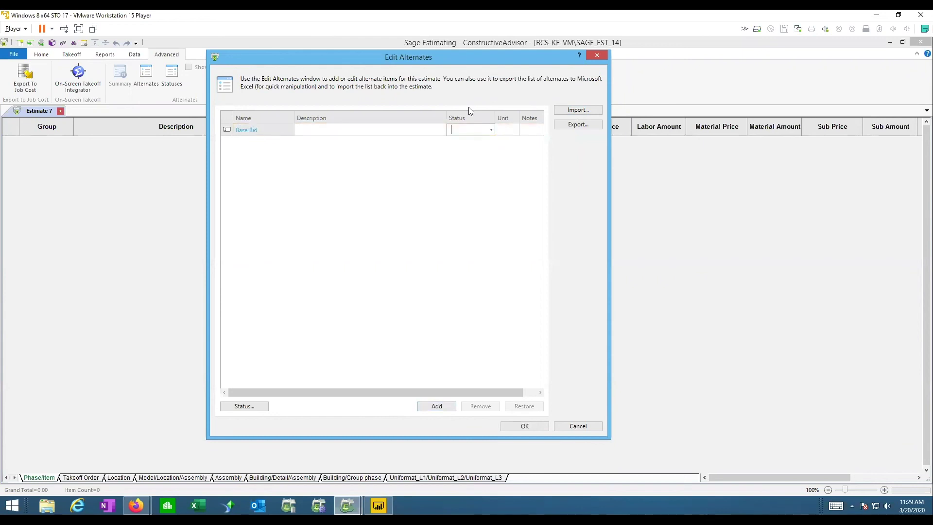
click(492, 131)
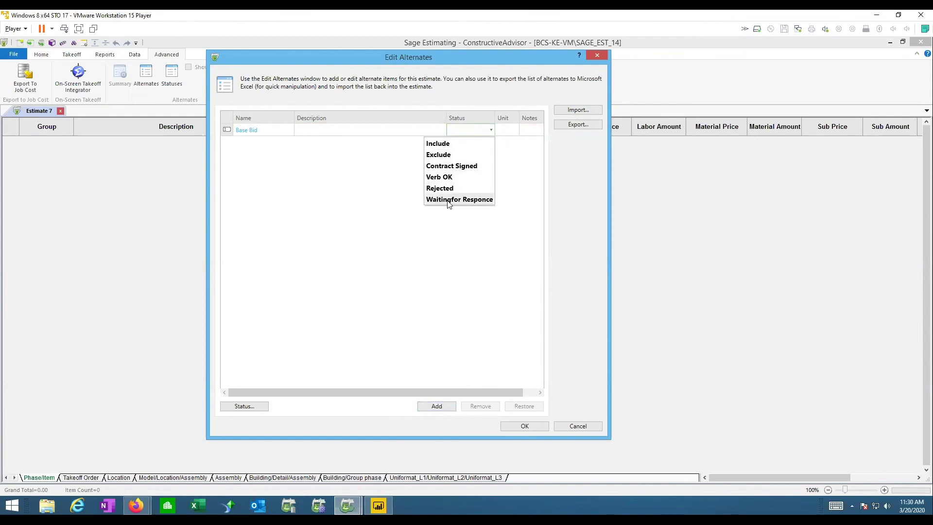
click(446, 144)
Add the alternate zAlt1 with the description "Options Color Concrete" and the status Exclude
click(436, 406)
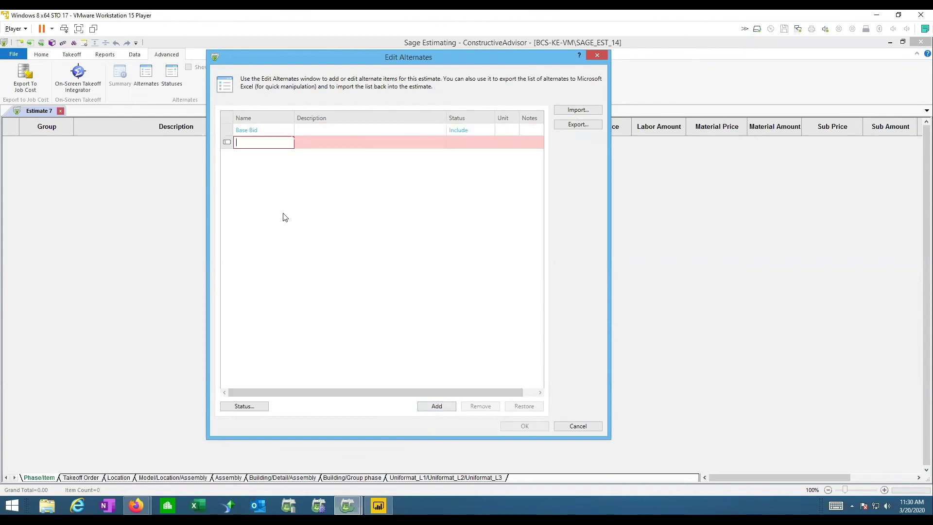
text(zAlt1)
key(Tab)
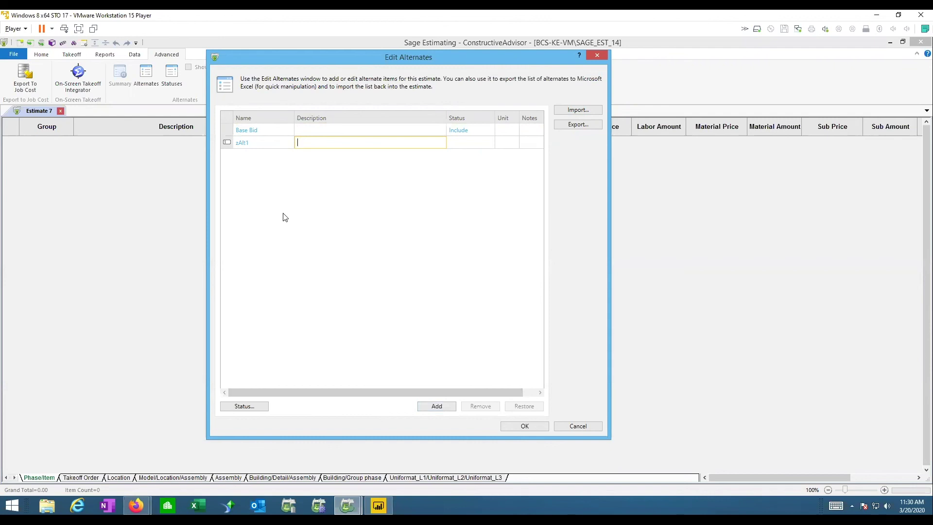
text(Options Color Concrete)
key(Tab)
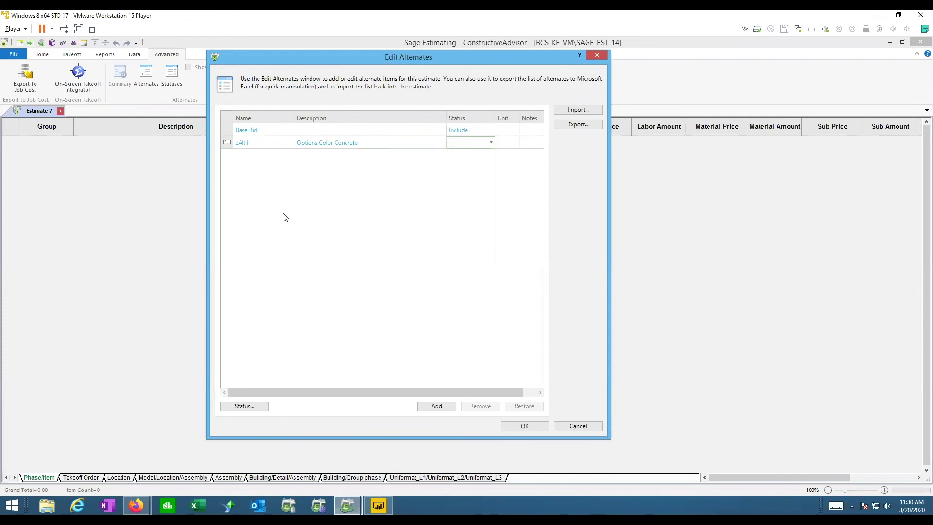
click(491, 143)
click(463, 167)
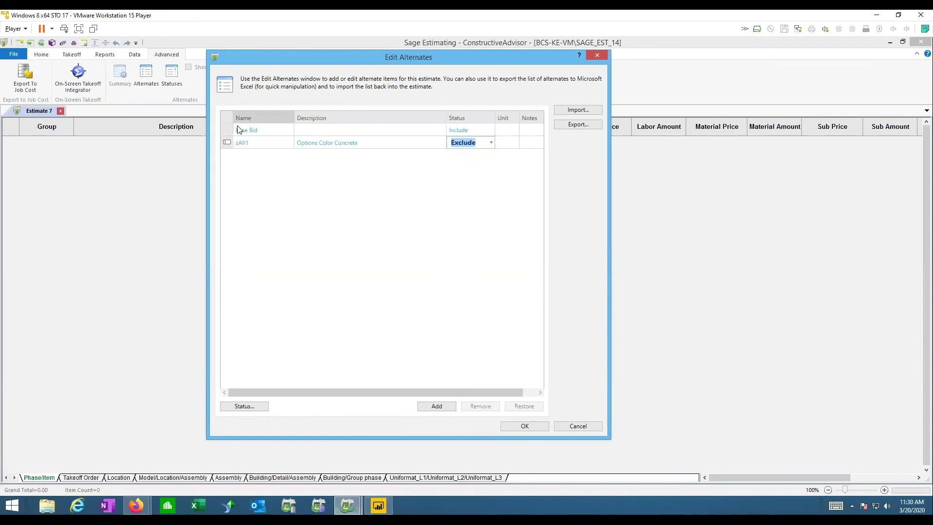
Add the alternate zAlt2 with the description "Owner to provide Gravel" and the status Exclude
click(436, 406)
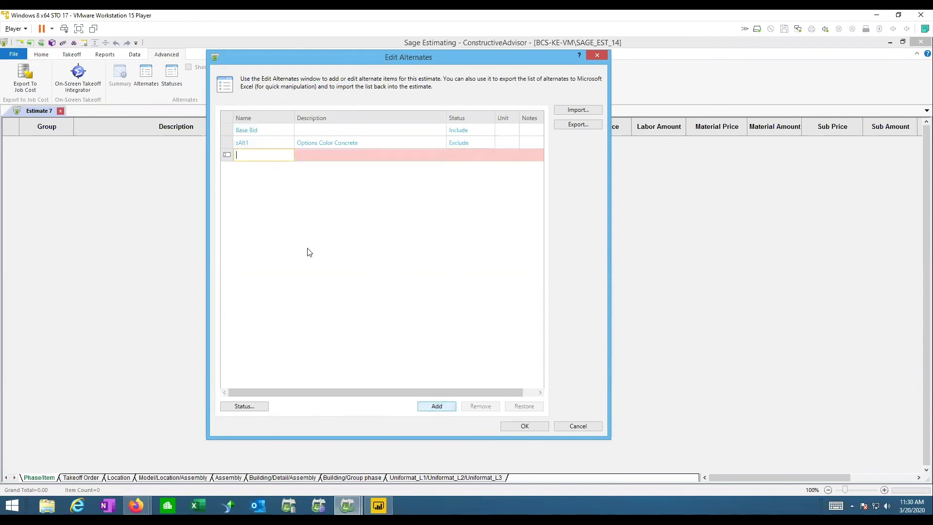
text(zAlt2)
key(Tab)
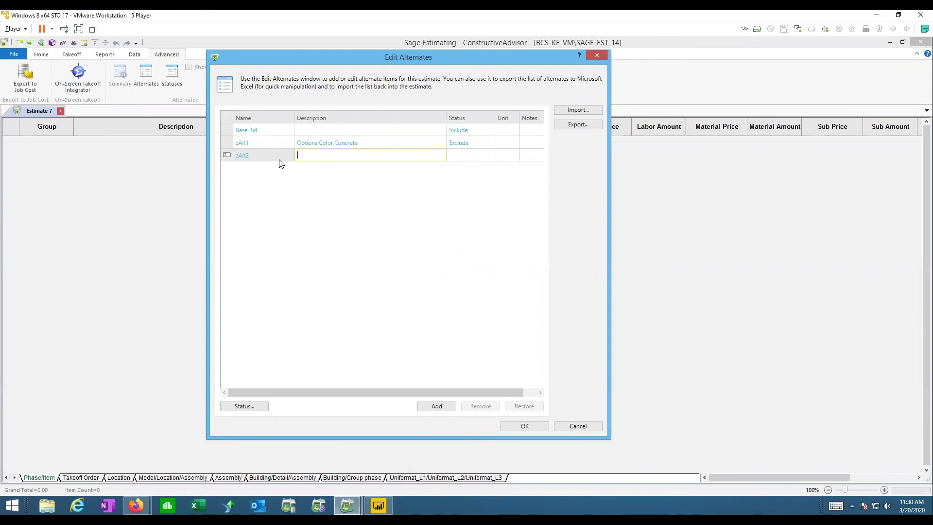
text(Owner to provide Grabel)
key(BackSpace)
key(BackSpace)
text(vel)
key(Tab)
text(e)
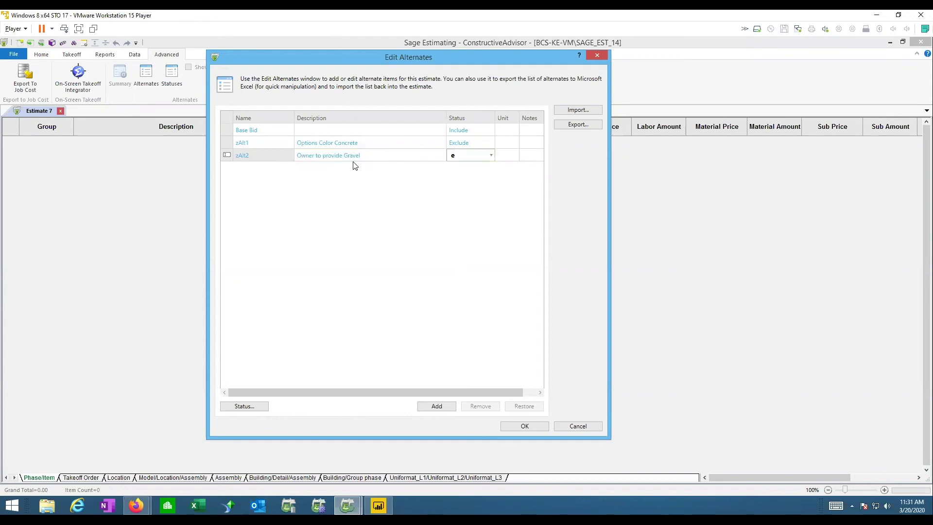
click(490, 155)
click(457, 180)
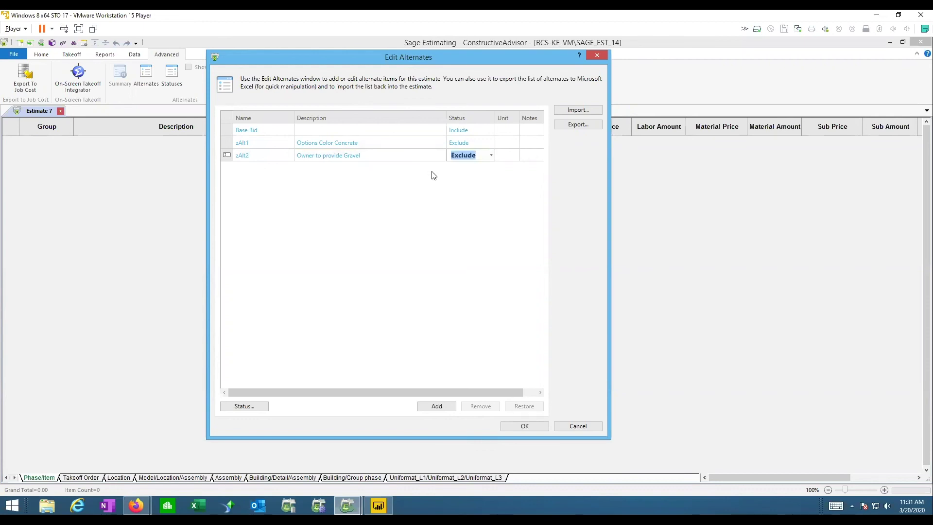
Check the names and descriptions of the Base Bid, zAlt1 and zAlt2 alternates and save the list
click(378, 143)
click(268, 132)
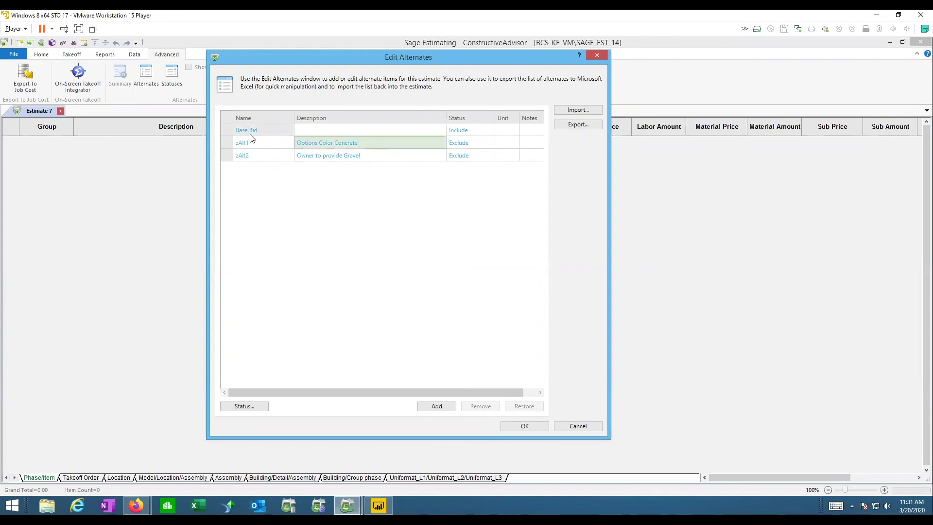
click(258, 143)
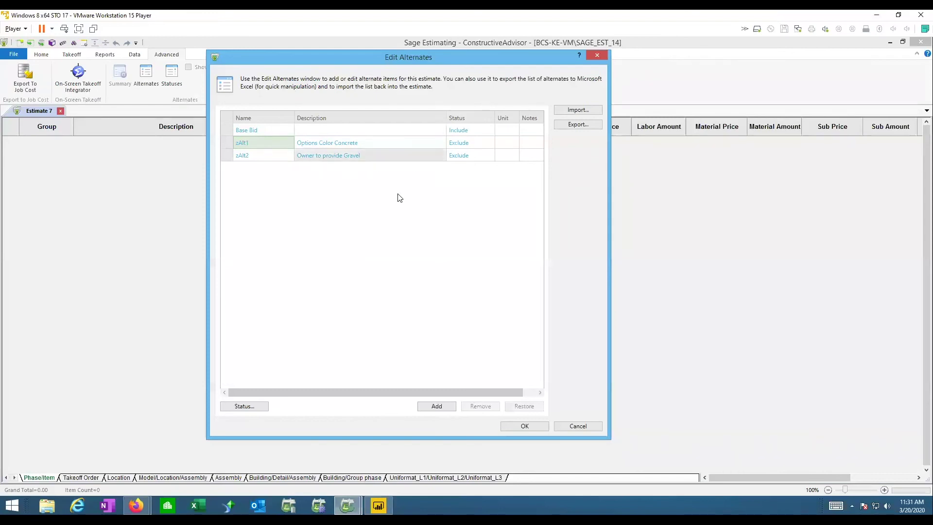
click(525, 426)
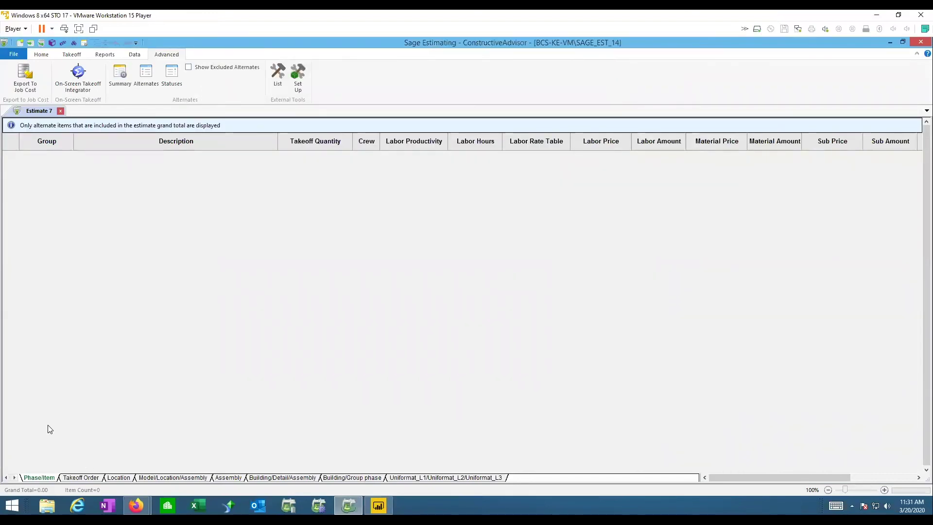
Start an assembly takeoff with the concrete assembly 0360d S.O.G. - Exterior Slab (digitizer)
click(71, 55)
click(36, 75)
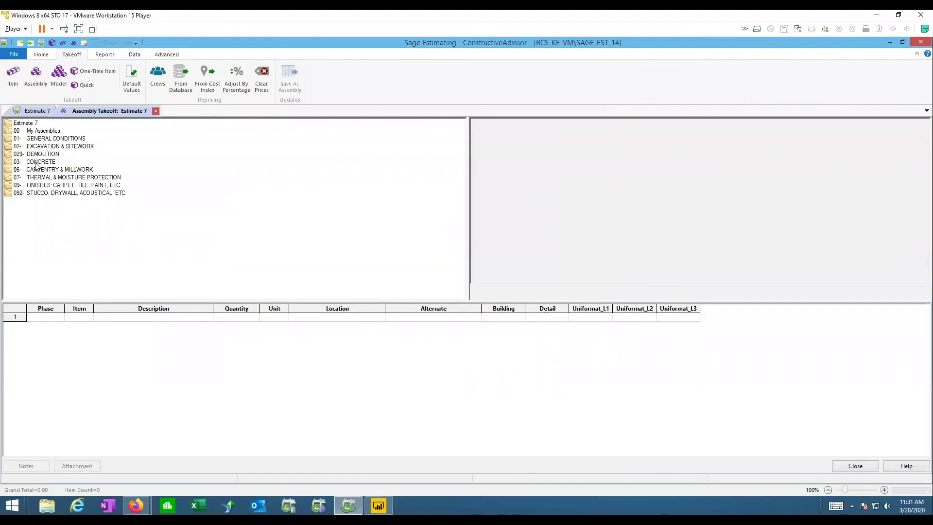
double_click(36, 163)
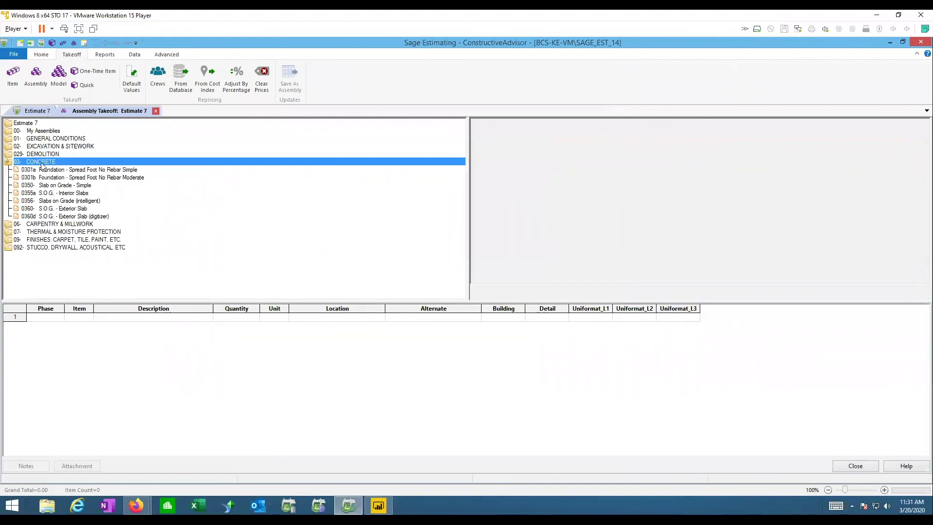
double_click(80, 217)
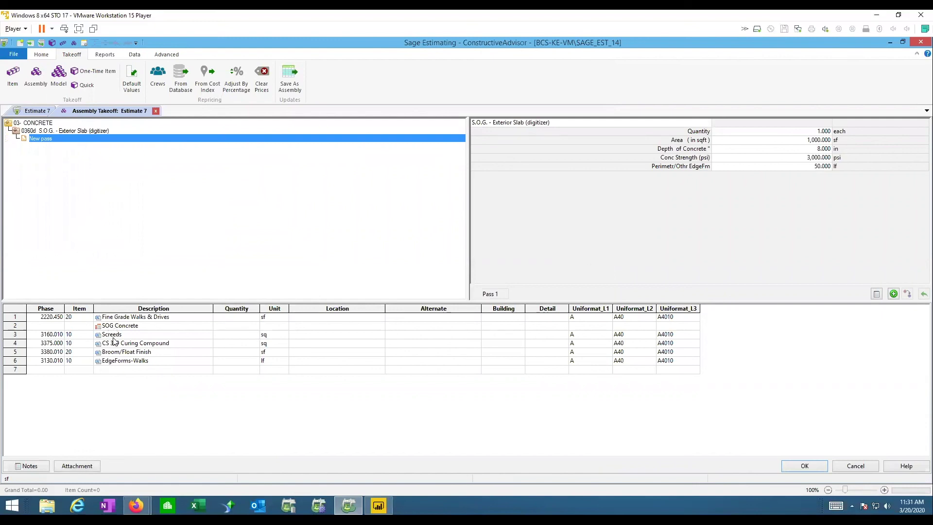
View the database item record of Fine Grade Walks & Drives in the exterior slab assembly and close it
click(127, 320)
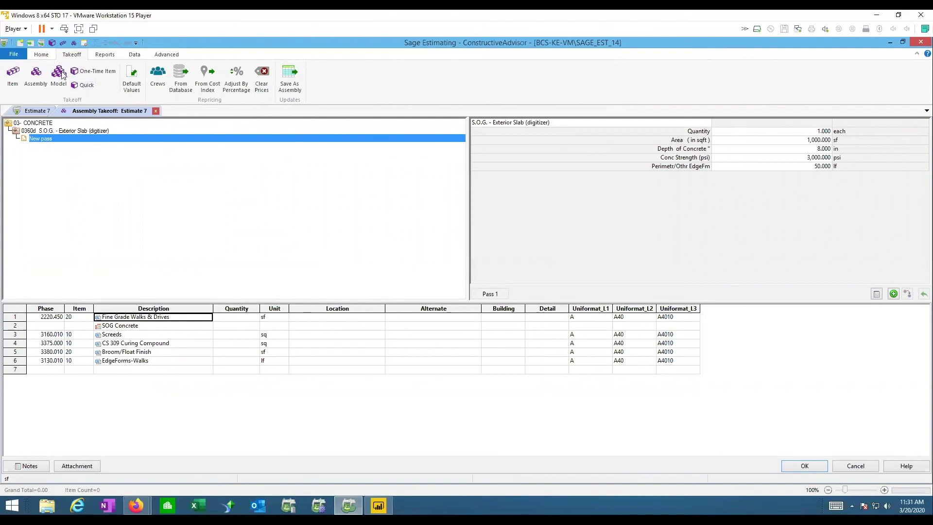
right_click(72, 318)
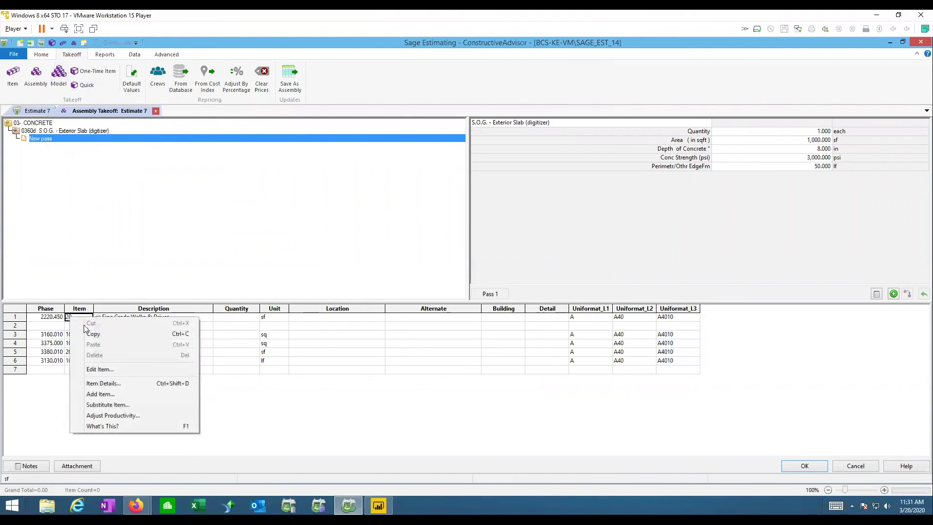
click(102, 370)
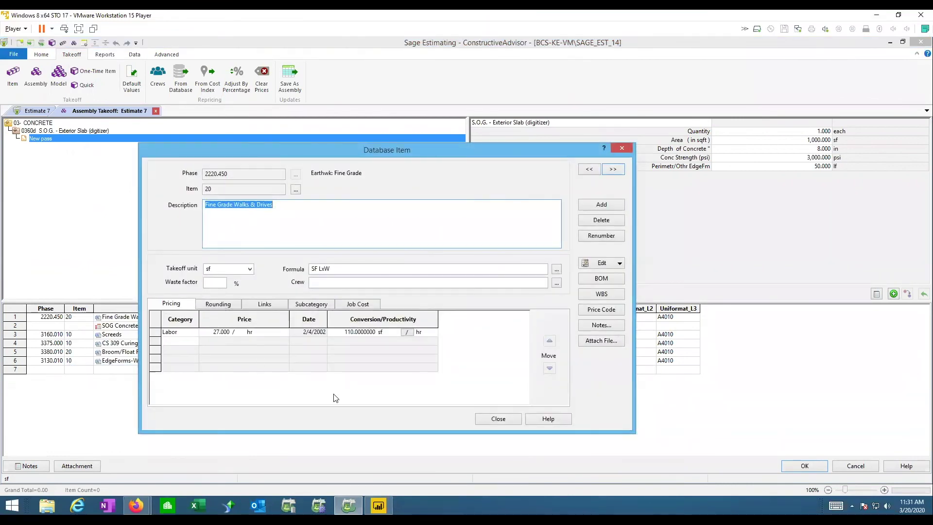
click(498, 418)
Look over the remaining exterior slab items and those of assembly 0356 Slabs on Grade (intelligent) without taking either assembly off
click(133, 328)
click(127, 343)
click(129, 361)
click(805, 465)
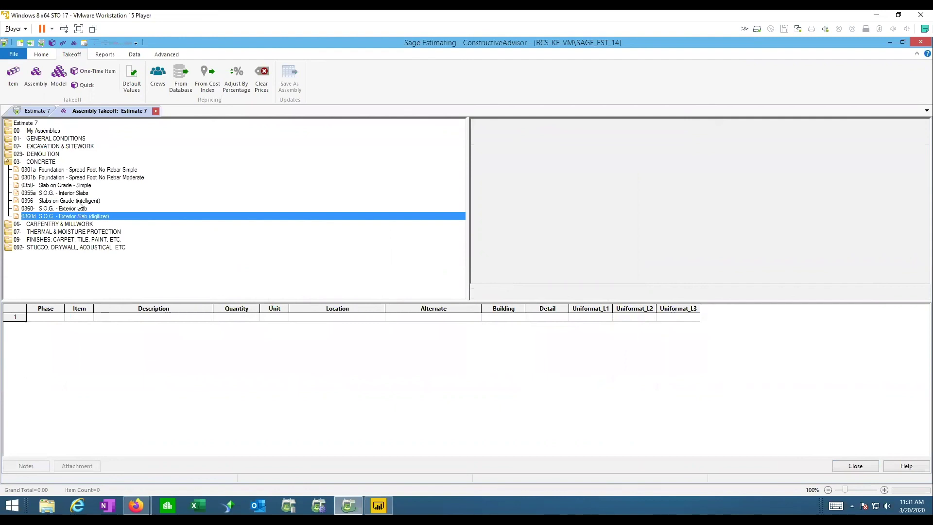
double_click(79, 200)
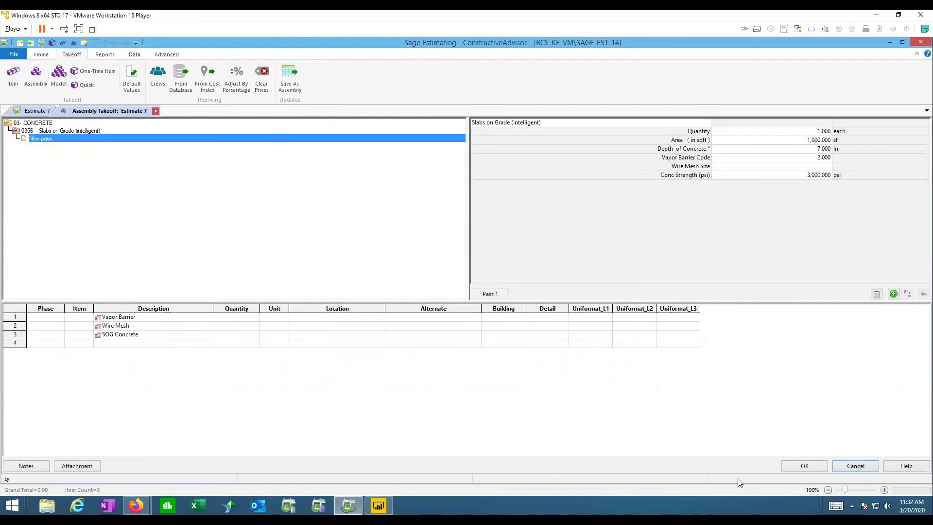
click(854, 466)
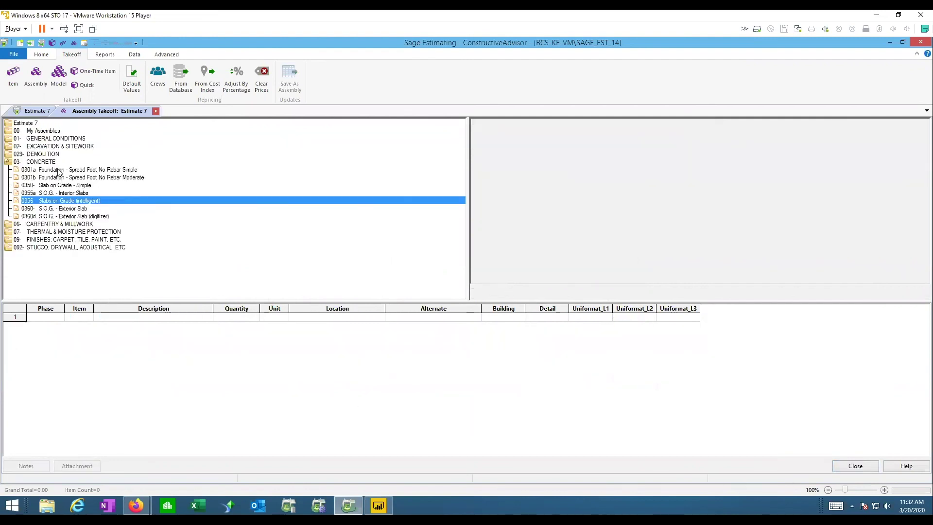
Open the 0360d S.O.G. - Exterior Slab (digitizer) assembly and set its area to 10,000 sf and concrete depth to 4 in
double_click(58, 216)
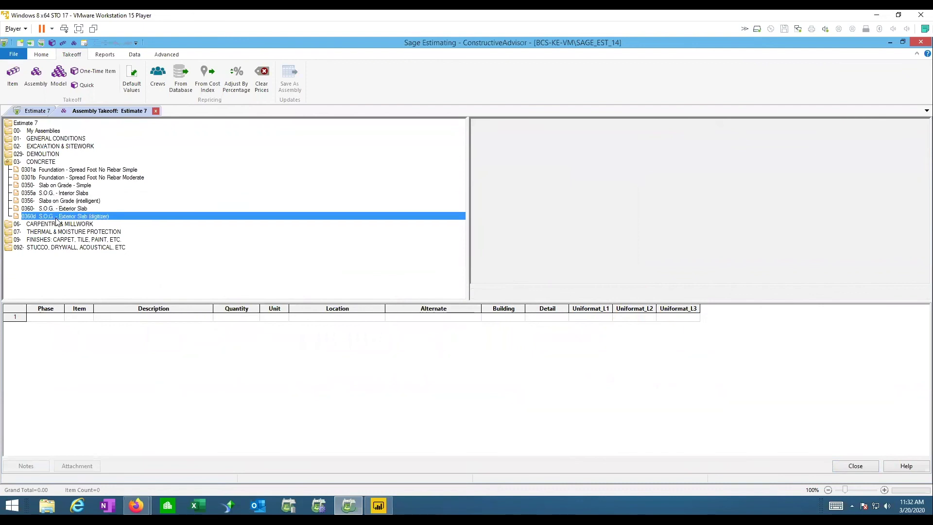
click(735, 143)
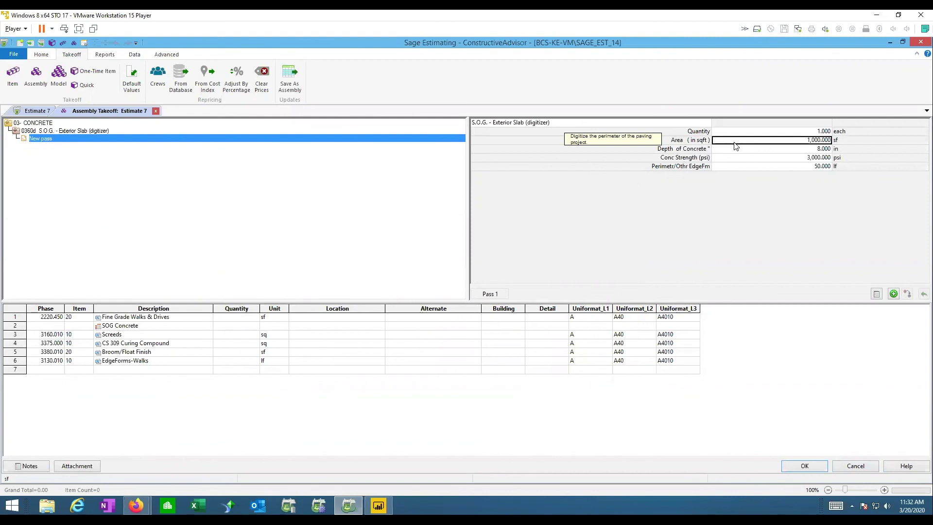
text(1)
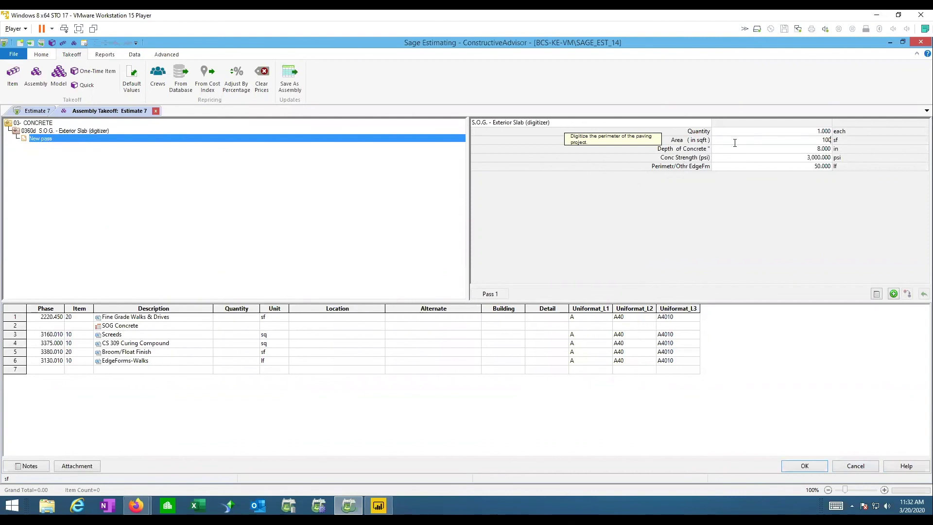
text(0,000)
key(Return)
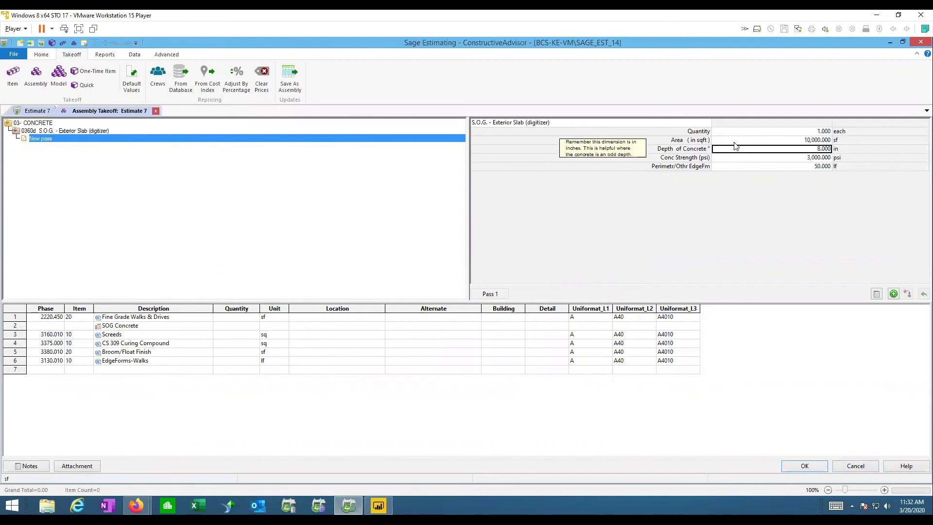
text(4)
key(Return)
Set the concrete strength to 3,500 psi and the edge form perimeter to 200 lf, and generate the pass
text(3,5)
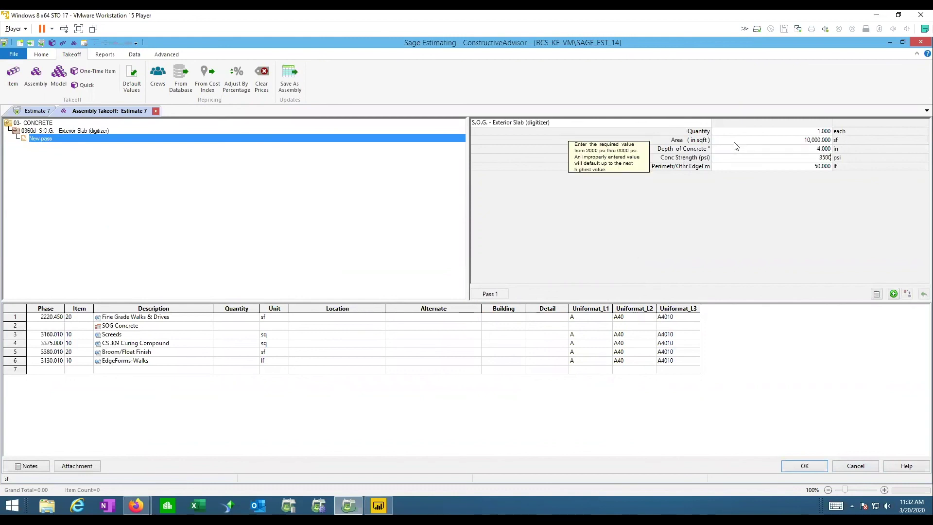
text(00)
key(Return)
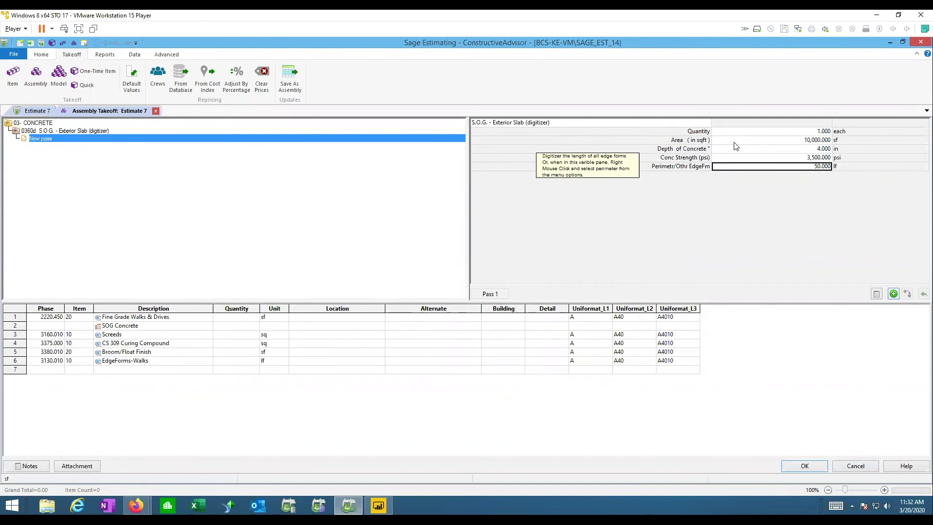
text(2)
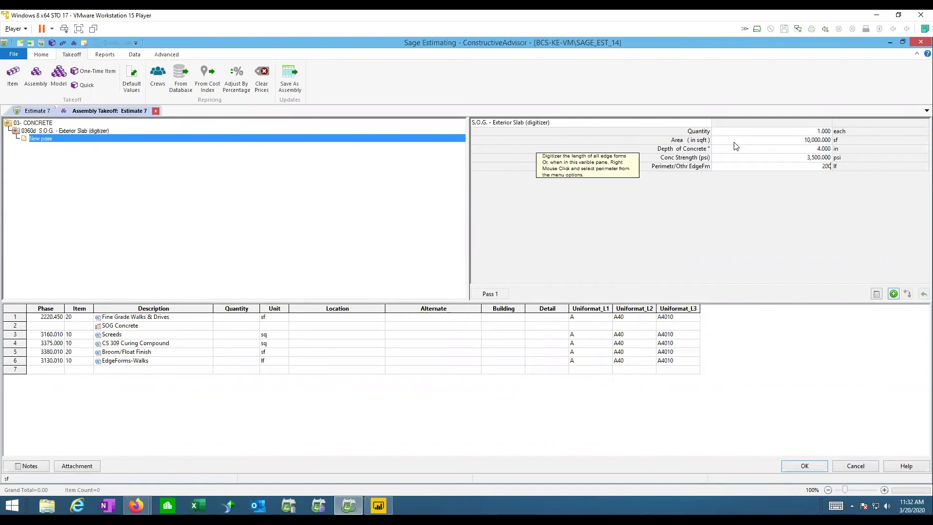
text(00)
key(Return)
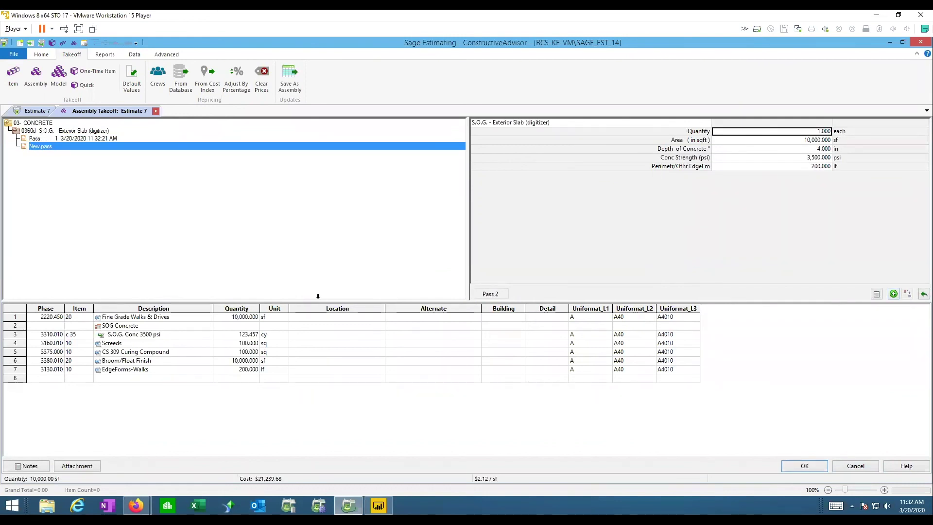
List database items instead of passes, search them for "gravel", and add the sitework item Gravel @ Slab to the takeoff
right_click(158, 182)
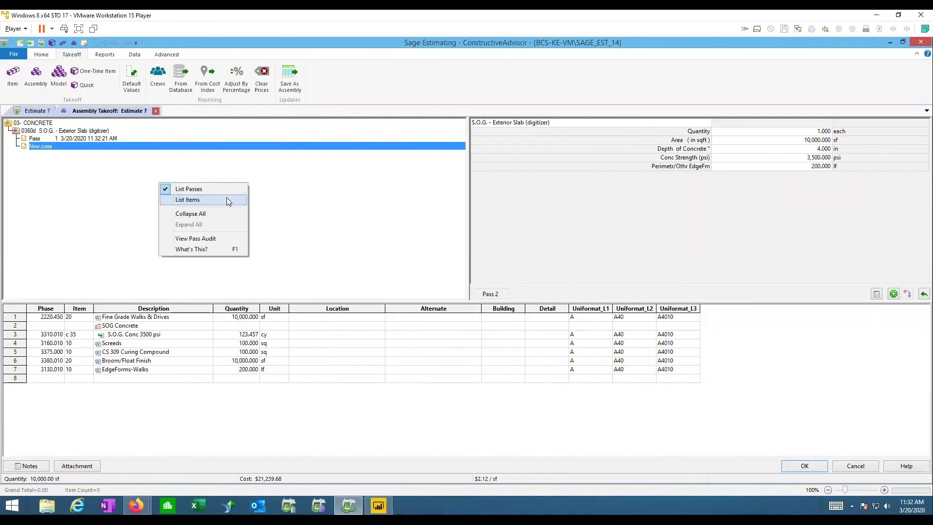
right_click(291, 179)
right_click(291, 178)
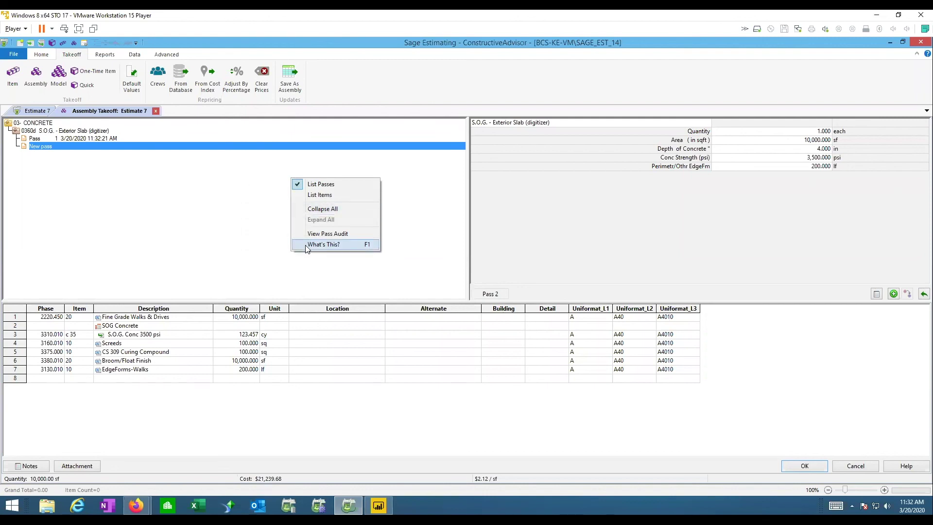
click(311, 195)
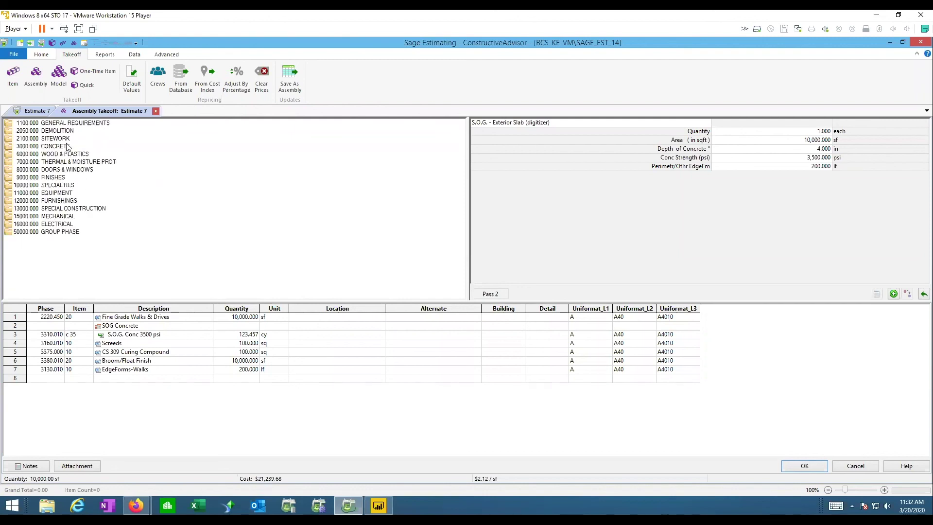
right_click(216, 157)
click(257, 186)
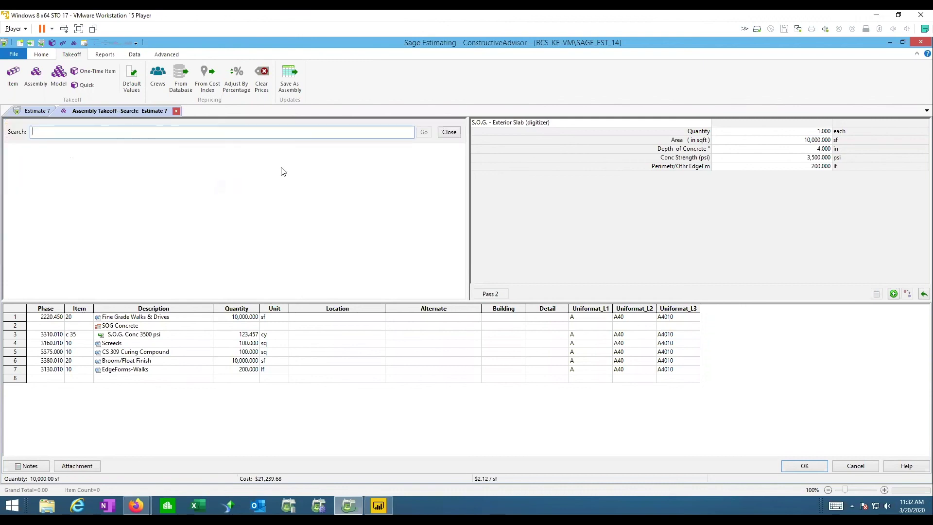
text(gravel)
key(Return)
double_click(51, 163)
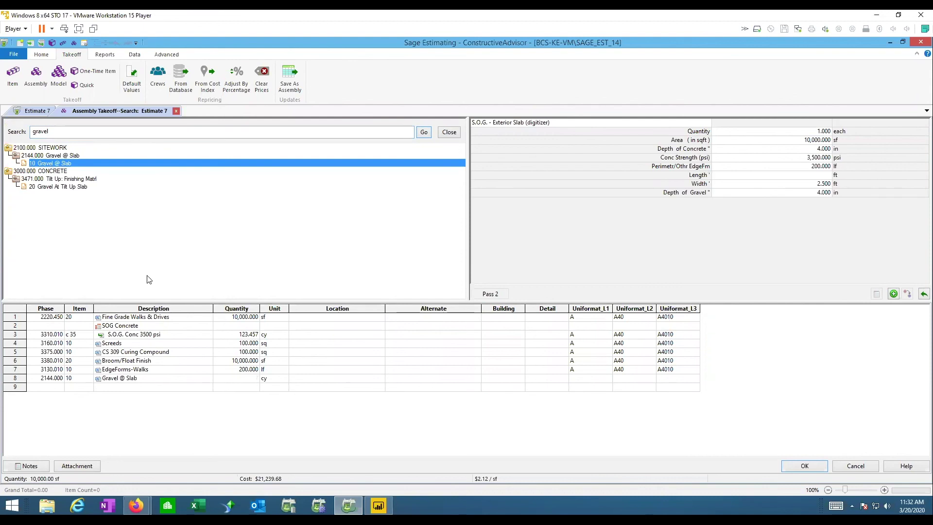
Set the Gravel @ Slab quantity to 100 cy and complete the takeoff into the estimate
click(237, 378)
text(100)
click(186, 363)
click(803, 465)
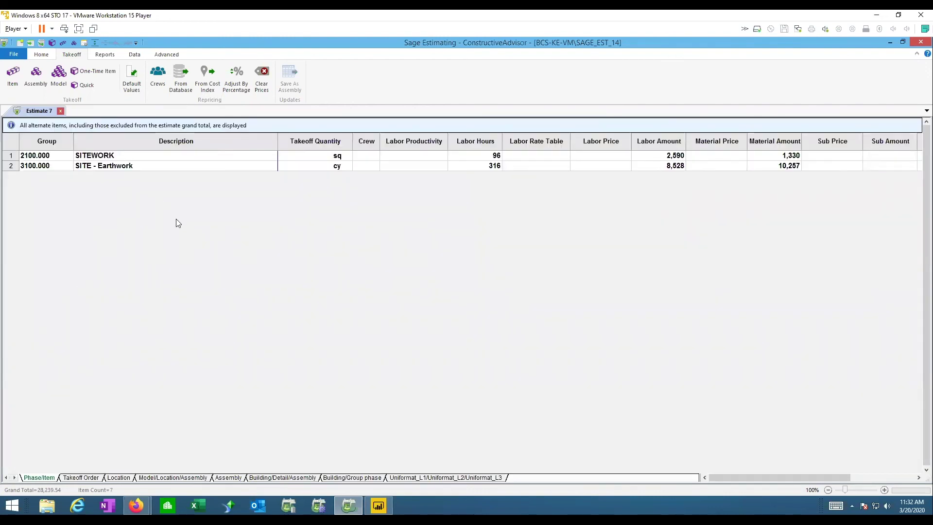
Set Base Bid as the default alternate in the default takeoff values
click(137, 80)
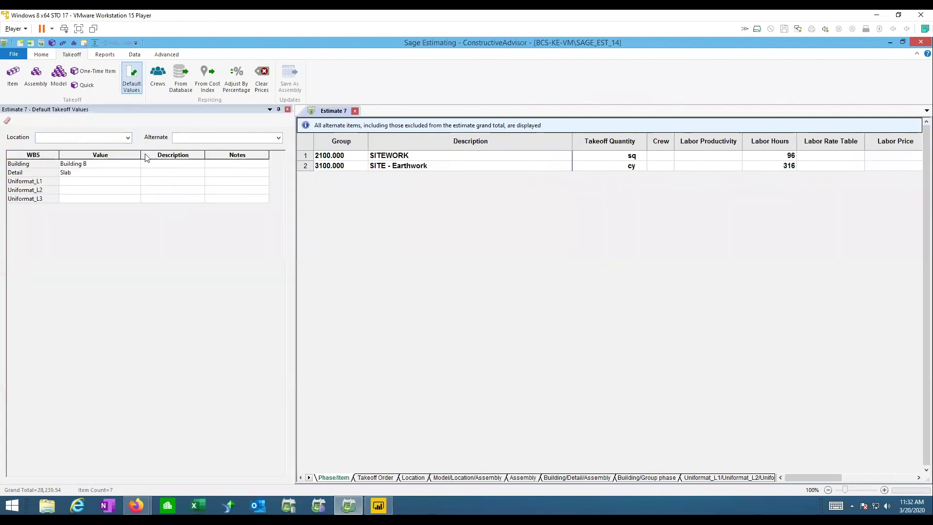
click(279, 138)
click(195, 149)
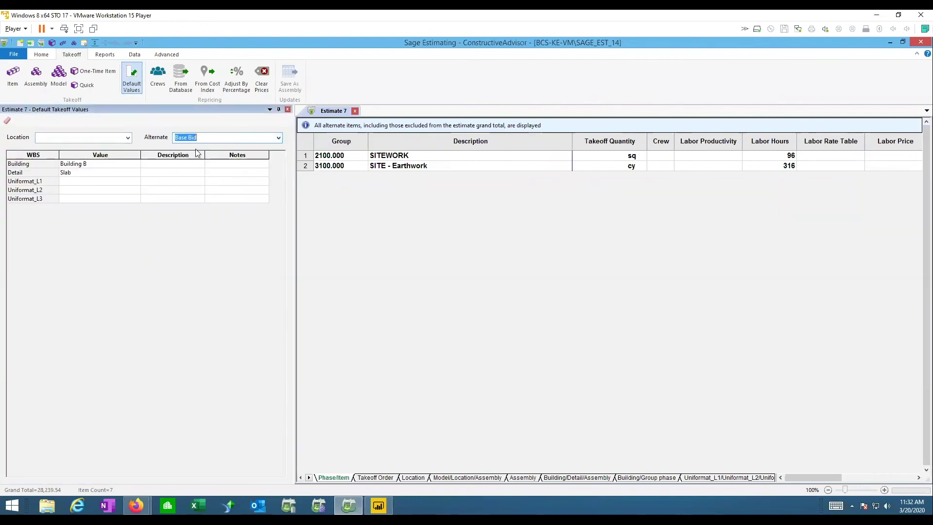
Open assembly 0355a S.O.G. - Interior Slabs for takeoff to check its items' alternate assignments, and leave without taking it off
click(38, 77)
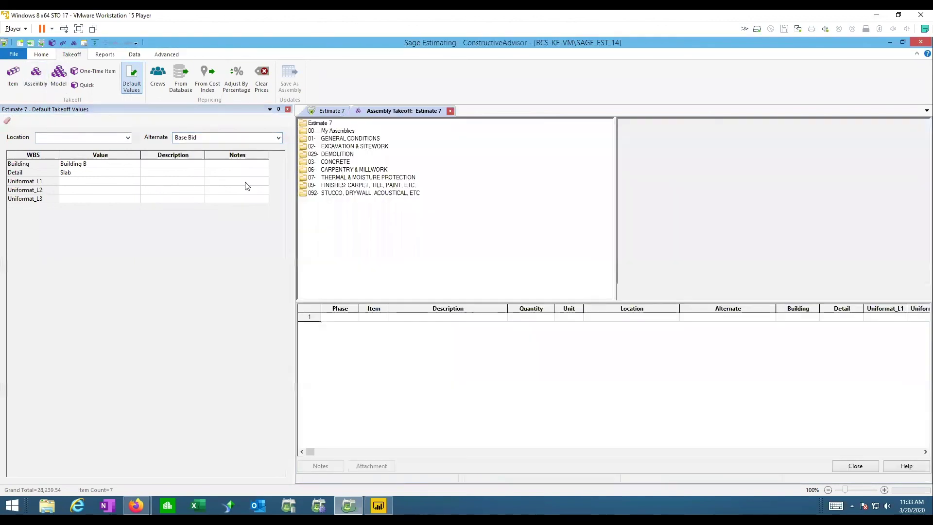
double_click(335, 162)
double_click(352, 194)
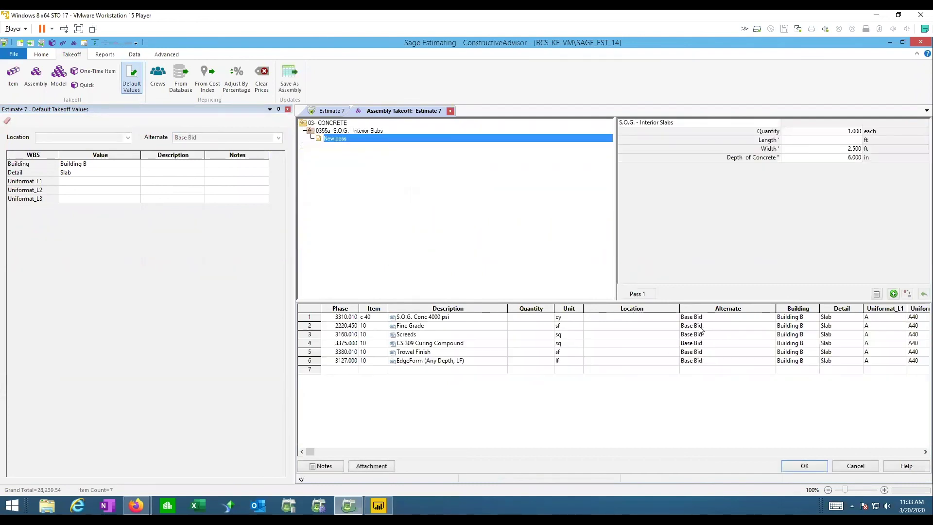
drag(699, 351, 701, 360)
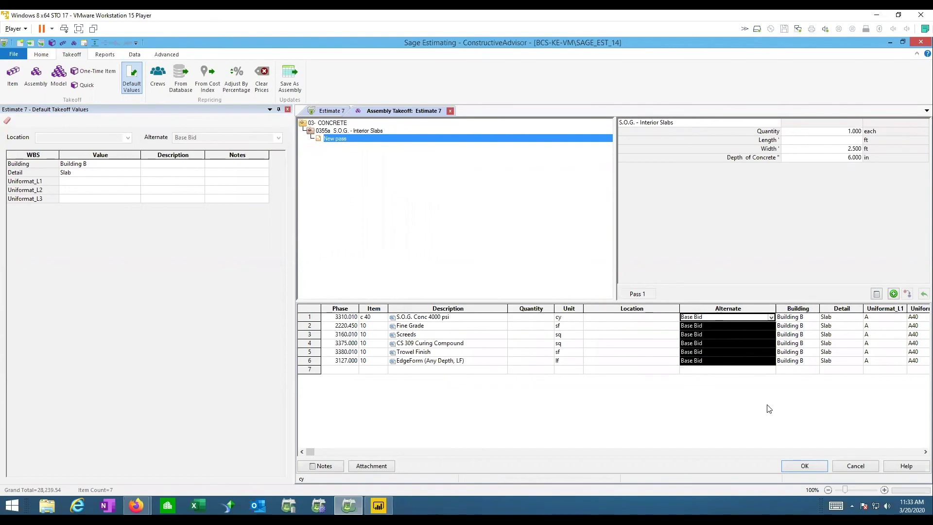
click(851, 467)
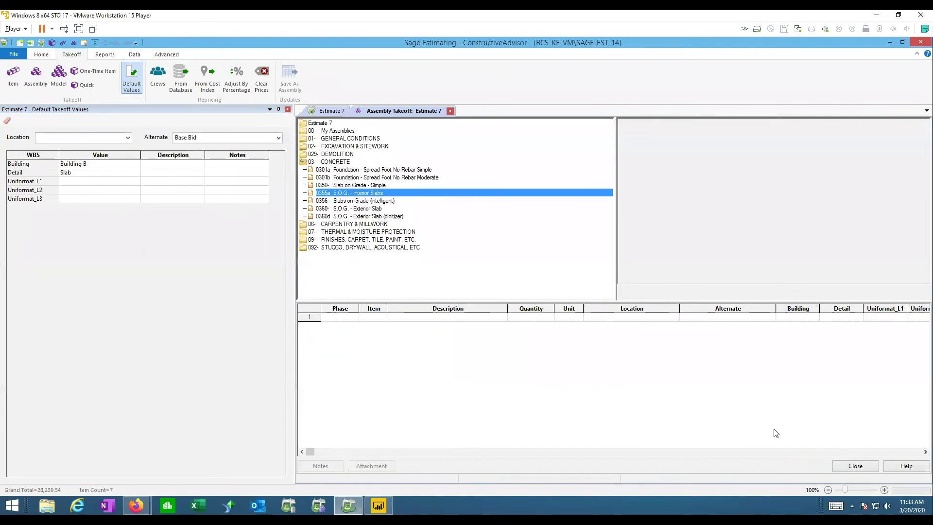
click(843, 465)
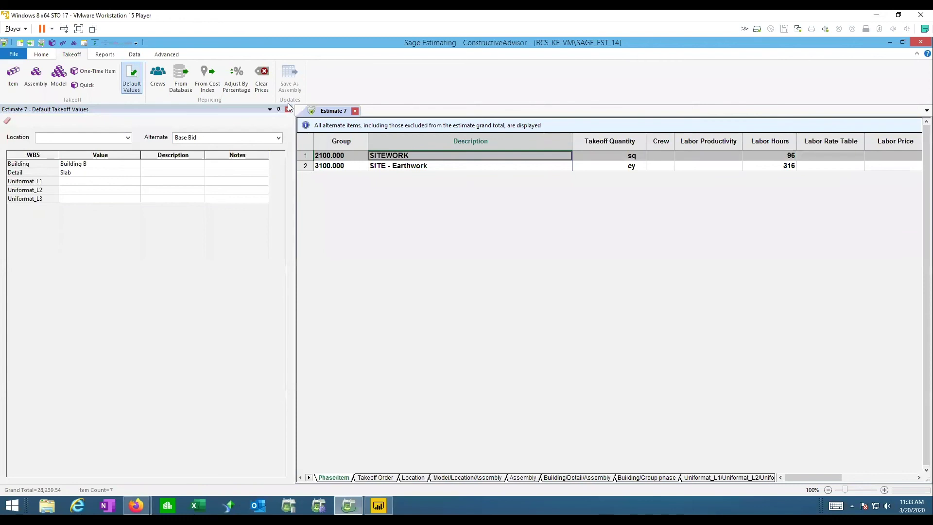
Close the default takeoff values and remove the sequences from Location through the Uniformat levels, leaving Phase/Item and Takeoff Order
click(287, 110)
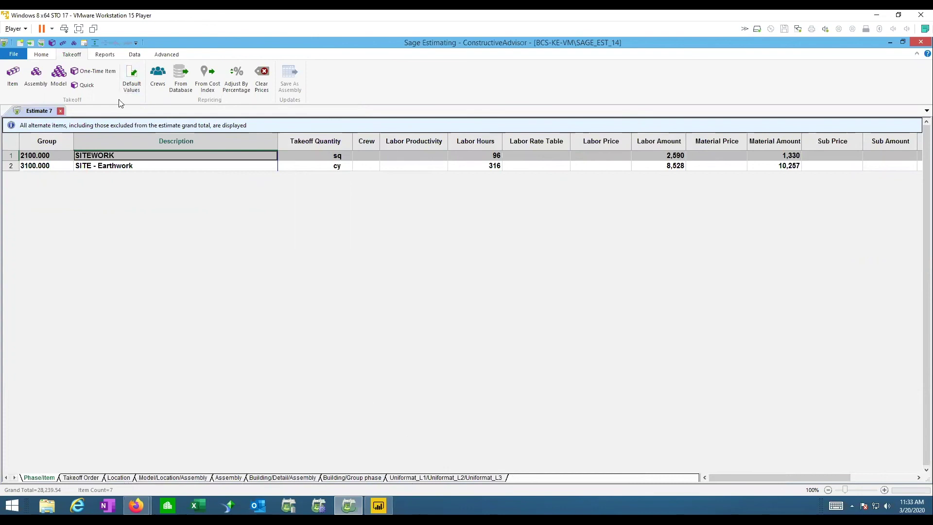
click(46, 57)
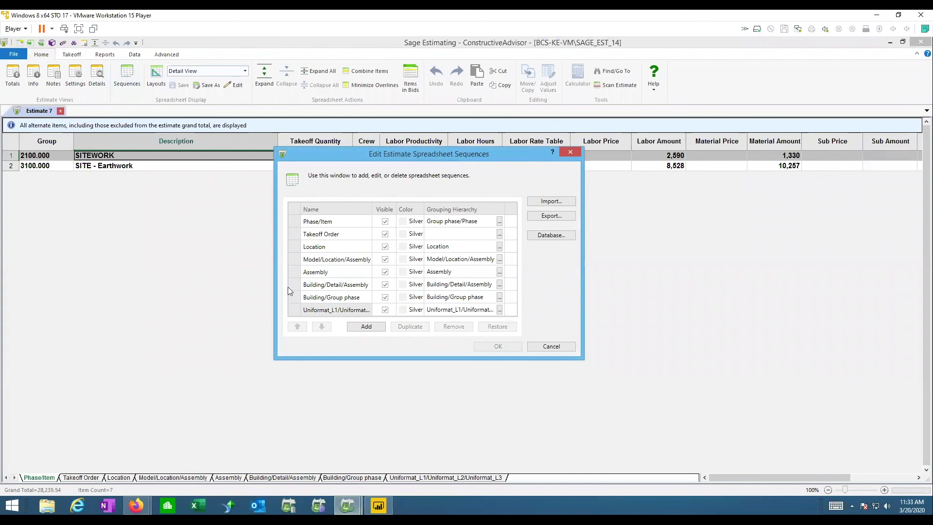
drag(296, 259, 299, 310)
click(445, 327)
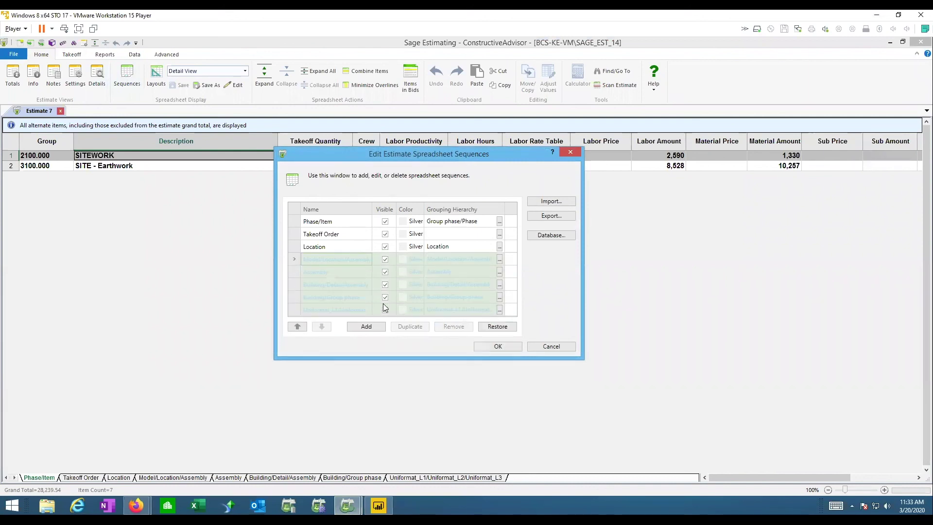
click(294, 247)
click(452, 326)
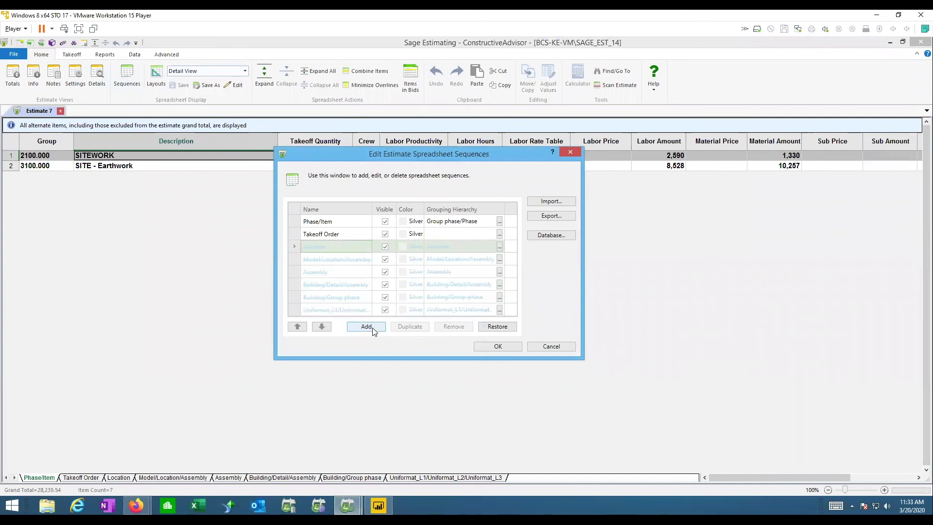
Add a spreadsheet sequence whose grouping hierarchy is Alternate
click(373, 328)
click(499, 311)
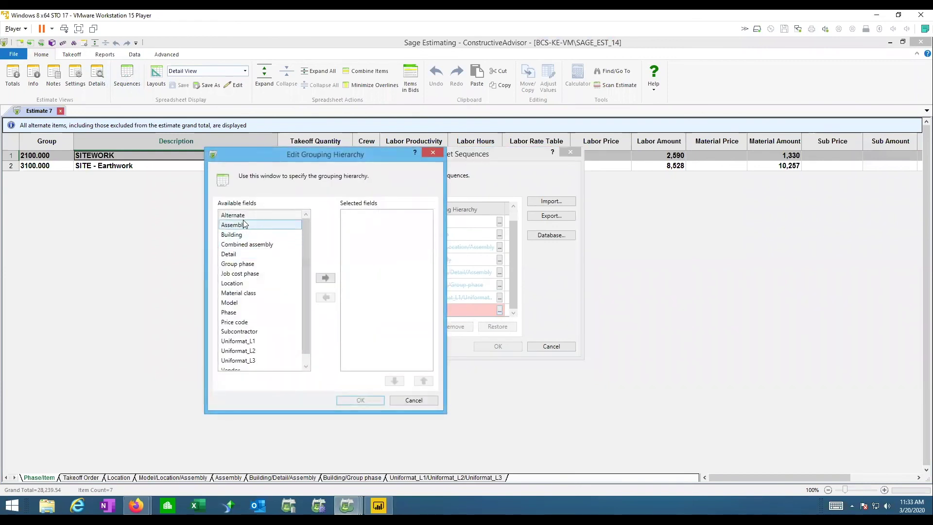
double_click(243, 216)
click(364, 400)
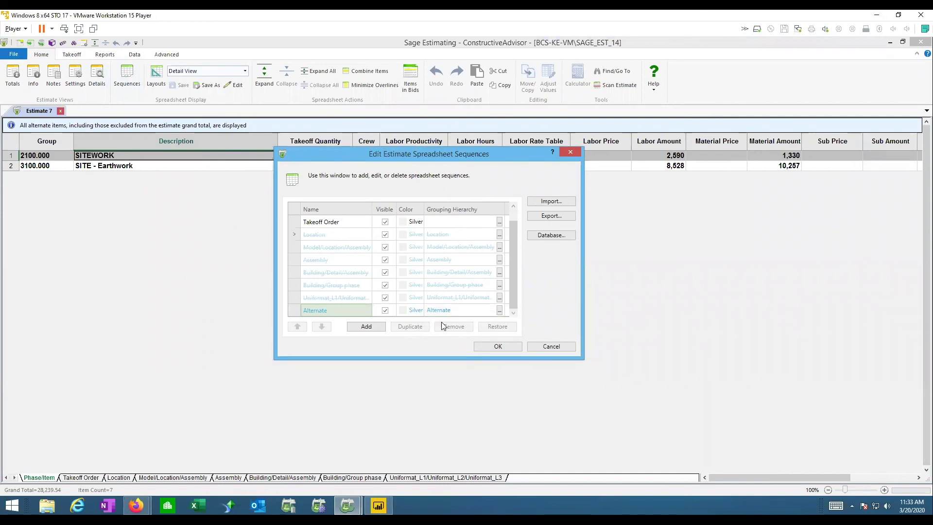
Add another spreadsheet sequence grouped by Alternate and Group phase, and apply the sequence changes to the estimate
click(359, 326)
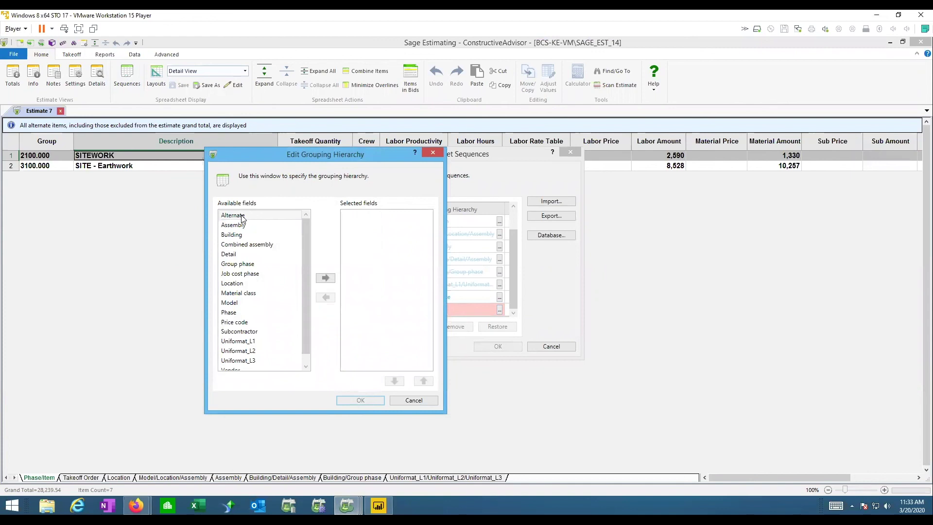
double_click(241, 216)
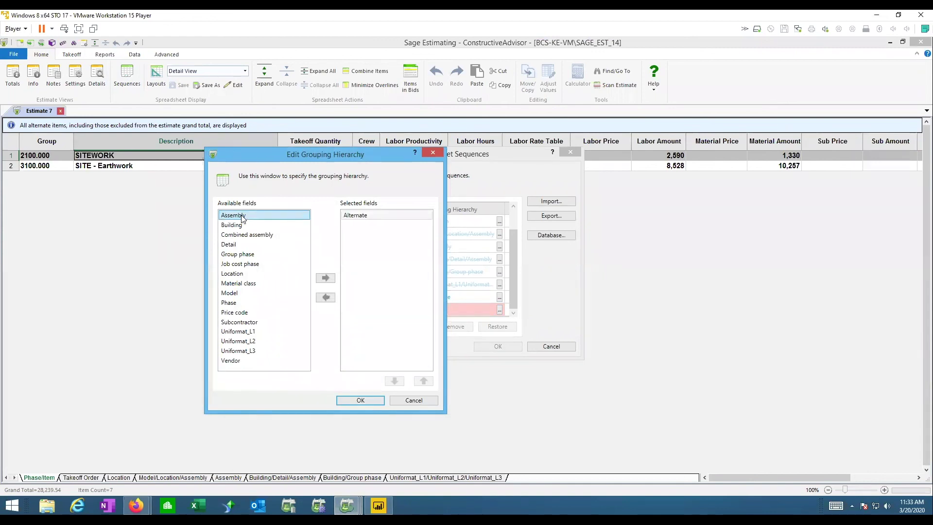
double_click(251, 255)
click(359, 401)
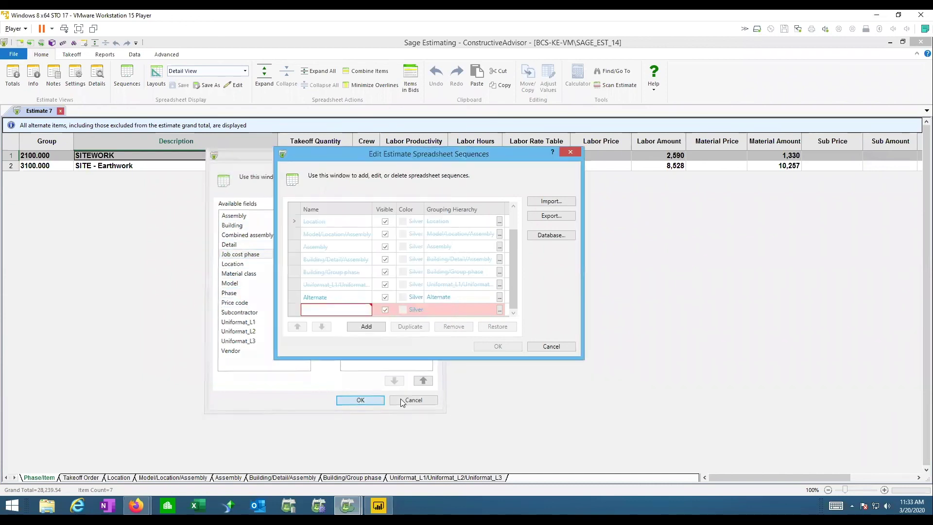
click(496, 346)
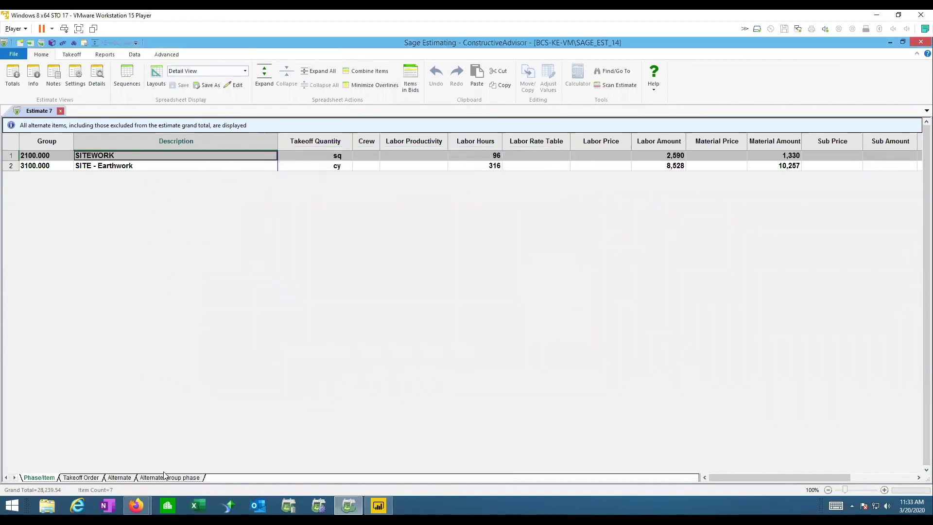
Show the estimate by Alternate and move all unassigned items to the Base Bid alternate
click(115, 477)
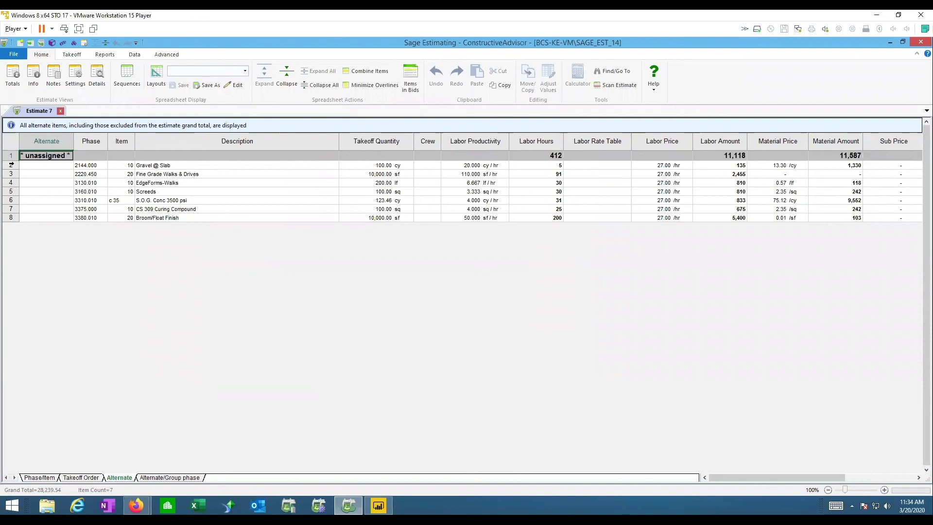
drag(11, 165, 21, 221)
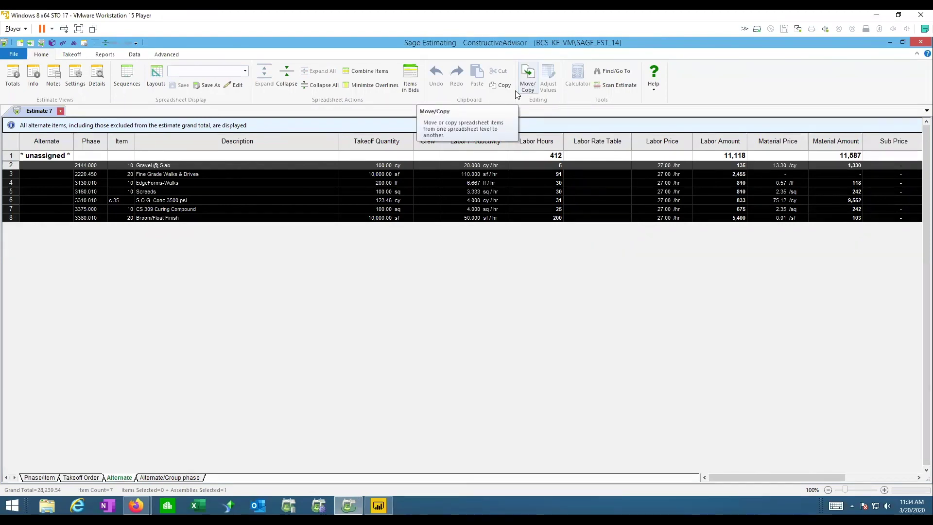
right_click(16, 194)
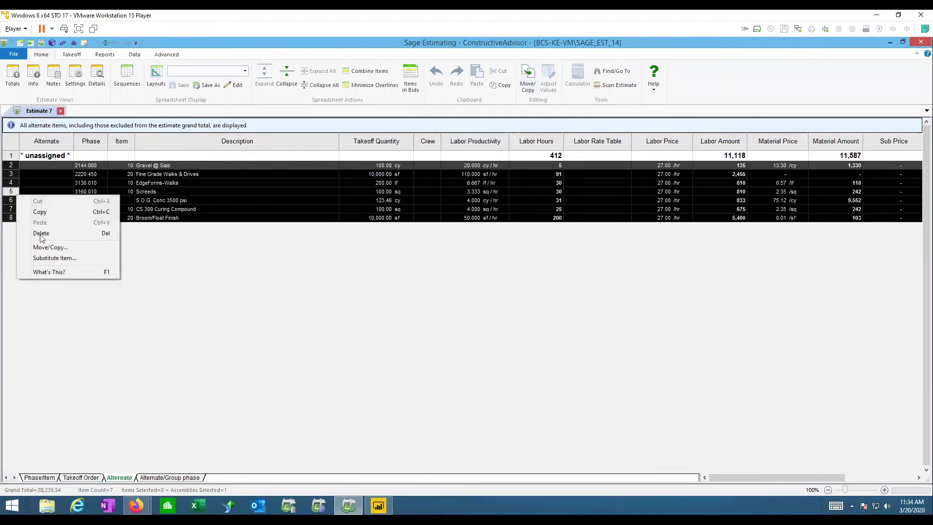
click(51, 249)
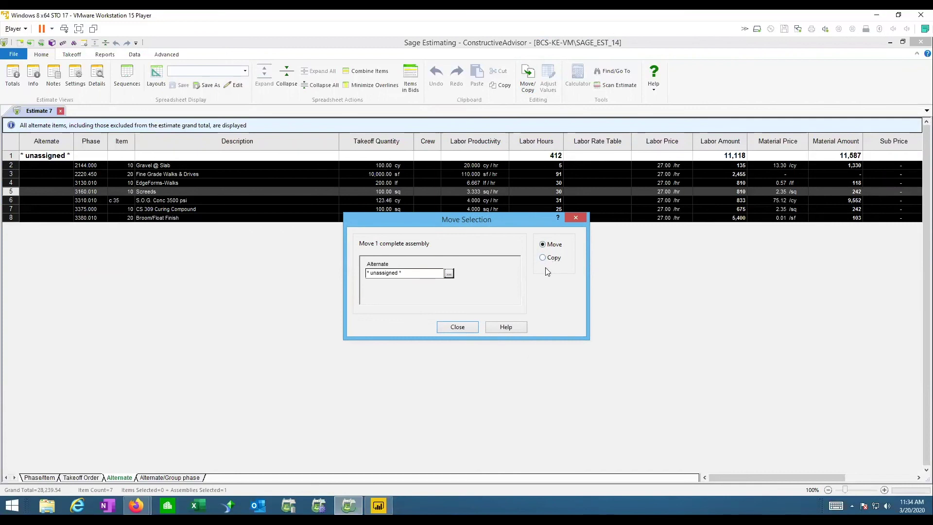
click(448, 274)
click(250, 145)
click(524, 428)
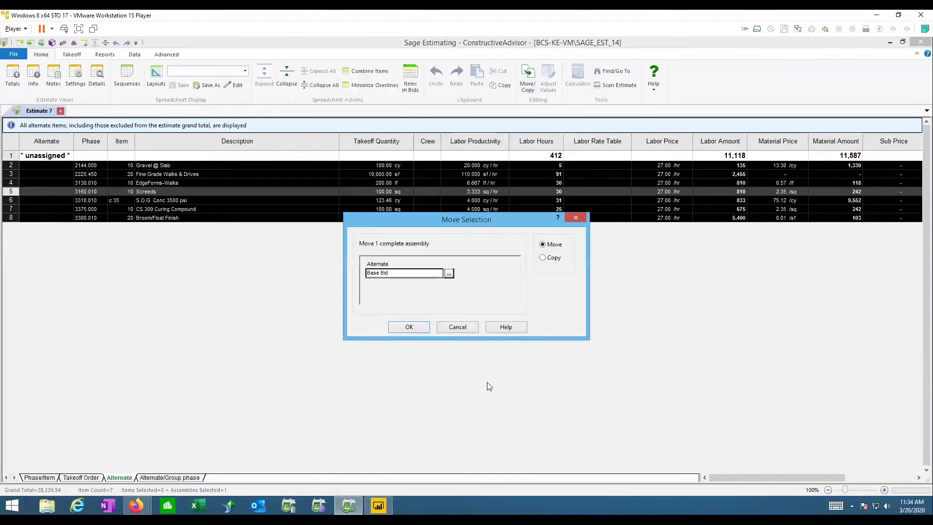
click(409, 330)
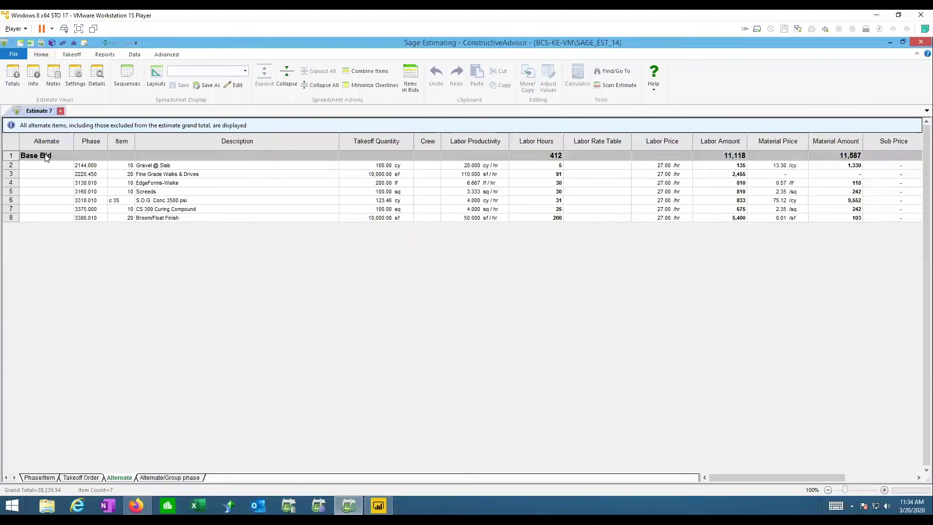
Check the Total Amount of the Base Bid group in the Alternate sequence
click(186, 174)
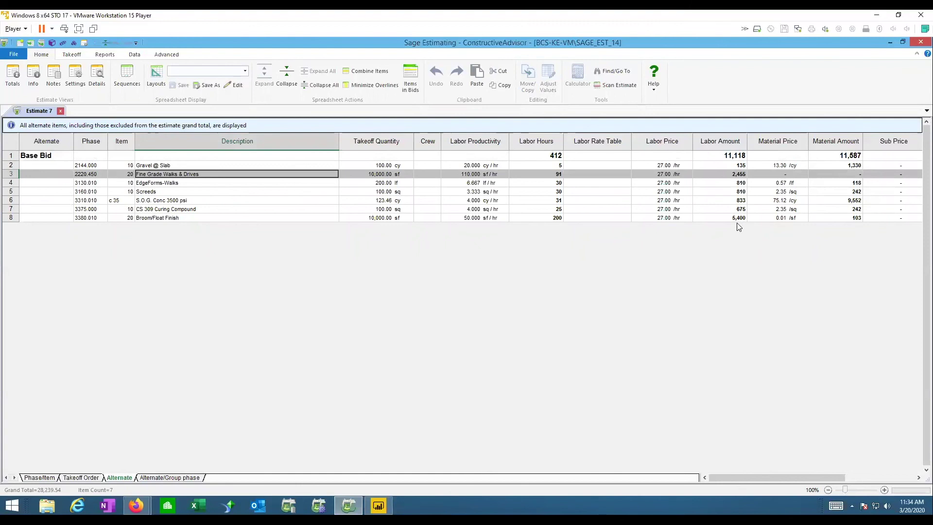
drag(750, 478, 853, 475)
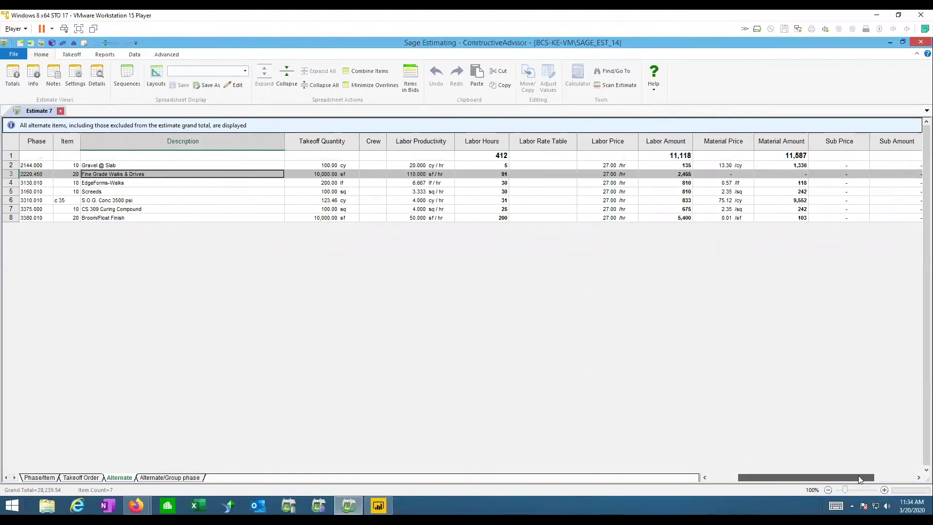
click(900, 156)
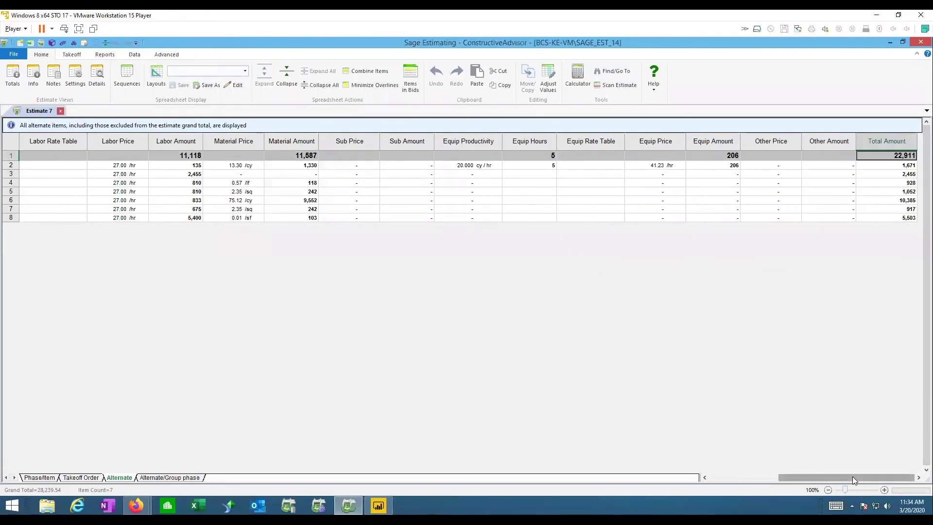
drag(852, 476, 745, 467)
Delete the Profit % all Categories addon from the estimate totals, compare the total with the grand total, and save on closing
click(13, 76)
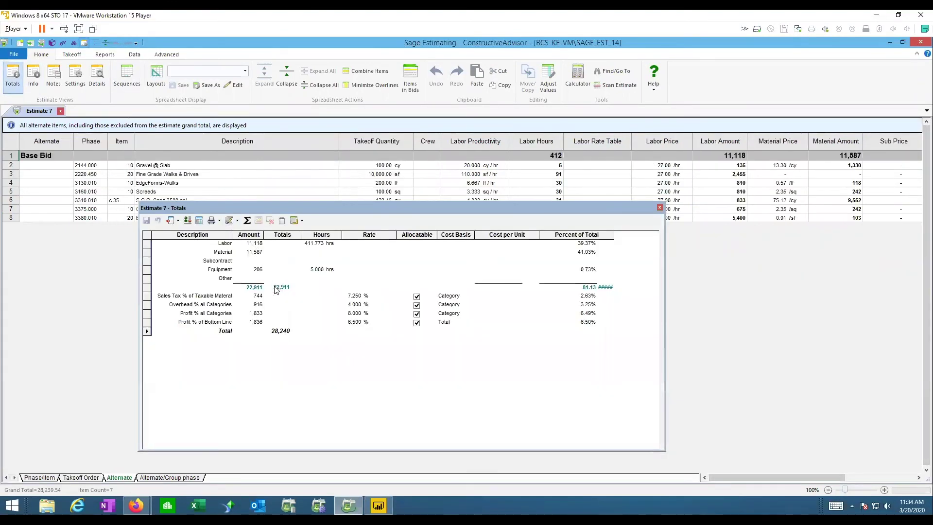
right_click(147, 316)
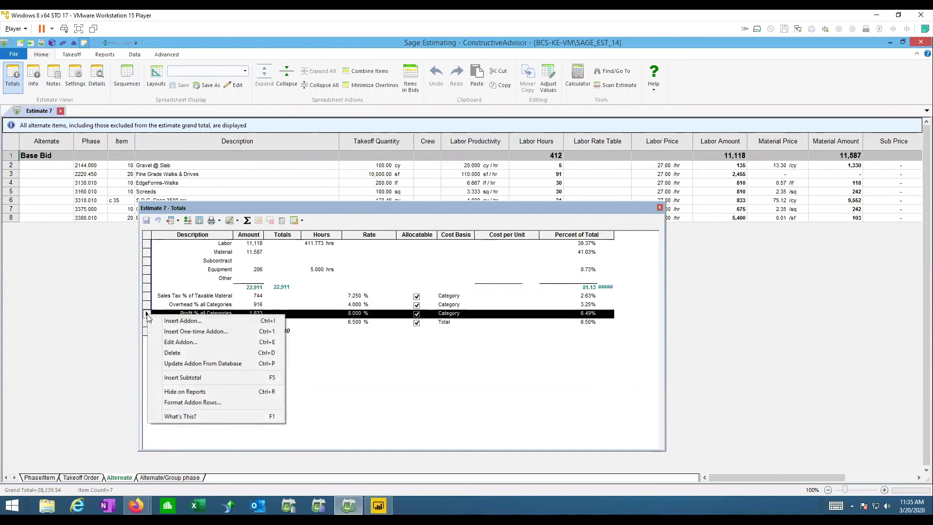
click(172, 352)
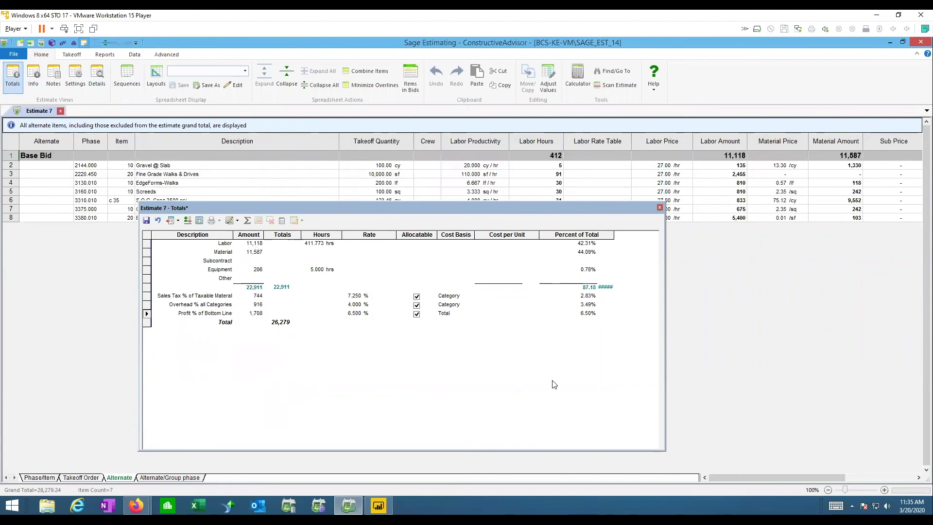
click(284, 324)
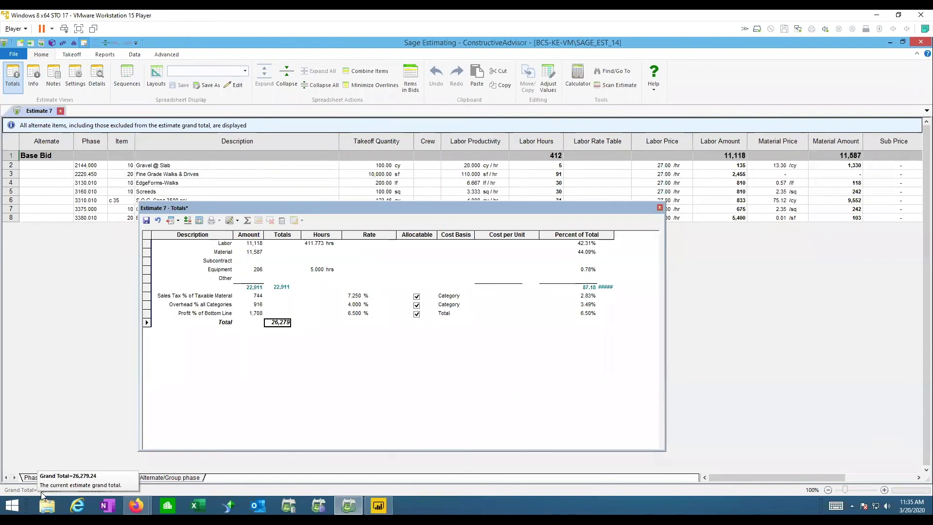
click(660, 207)
click(442, 292)
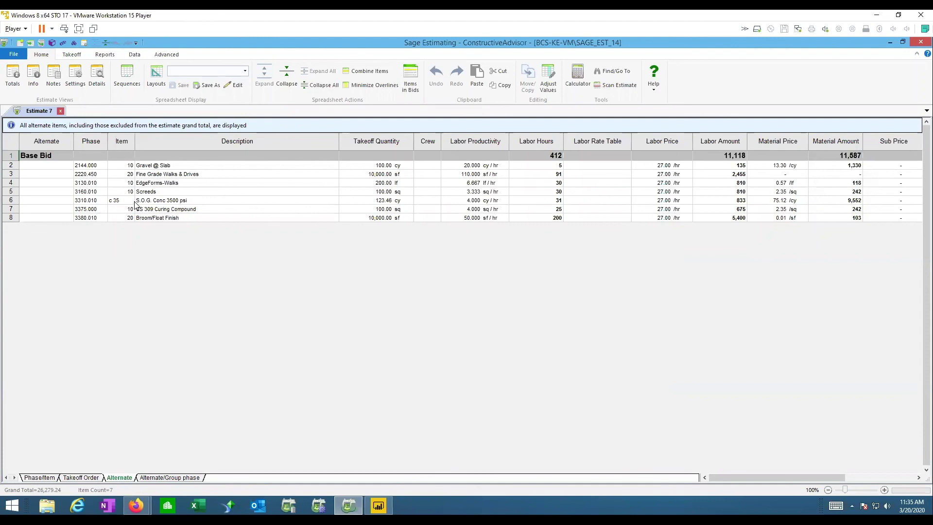
Set zAlt1 as the default alternate in the default takeoff values
click(72, 54)
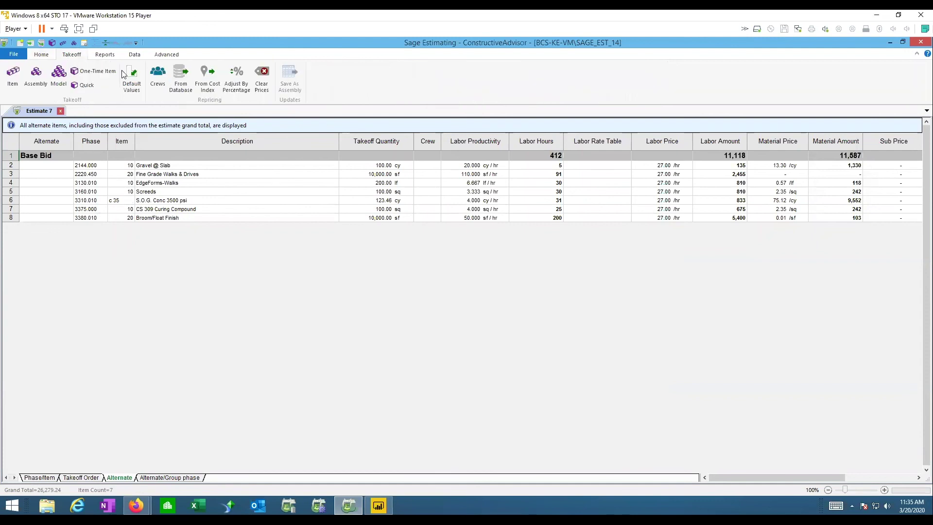
click(131, 74)
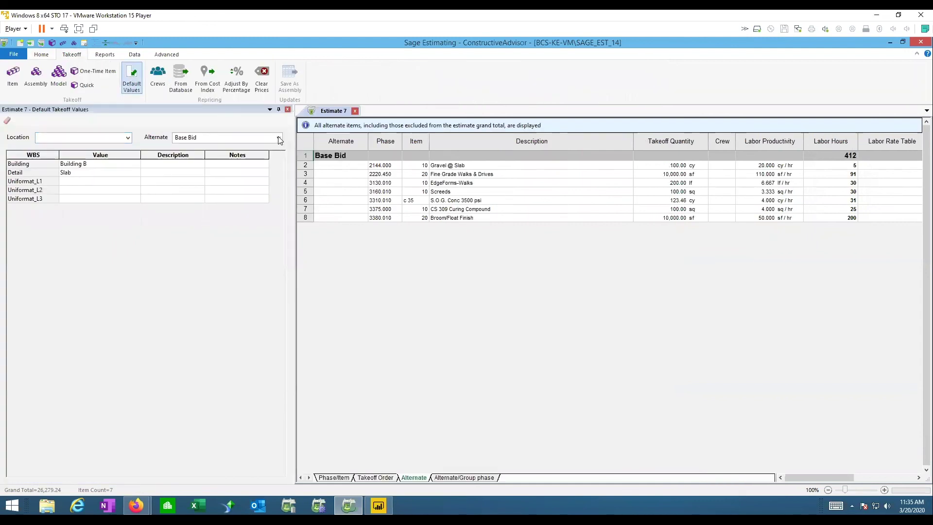
click(279, 137)
click(185, 154)
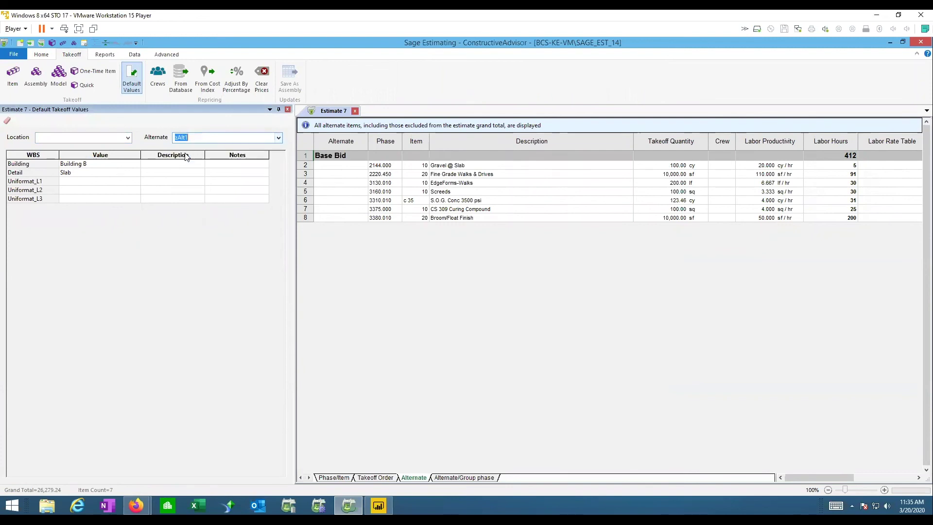
Start a one-time item in phase 3310.010 Conc: Slabs On Grade with the description "Add for Color Concrete"
click(89, 72)
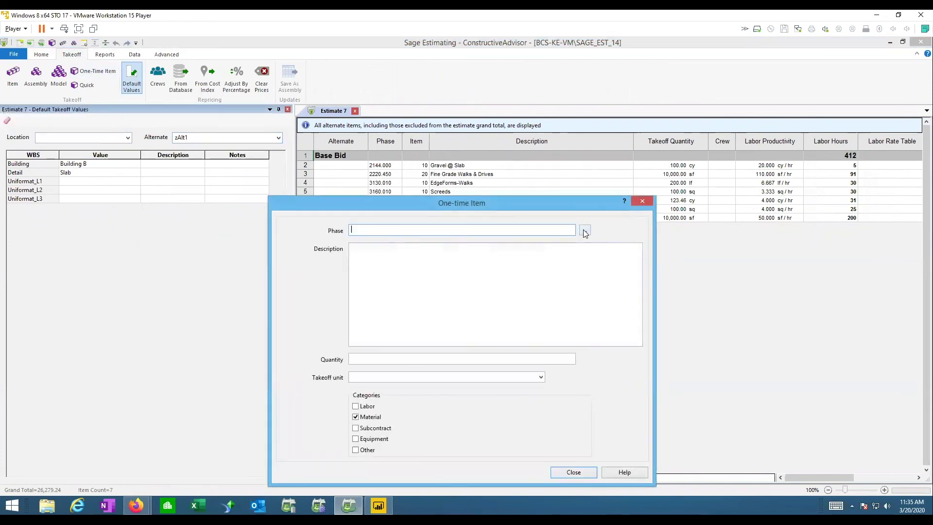
click(585, 232)
double_click(525, 124)
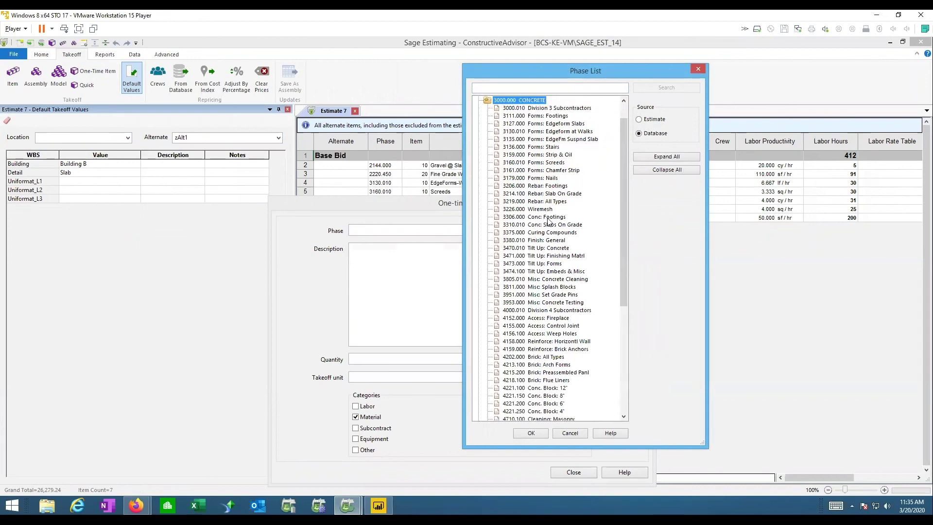
double_click(552, 225)
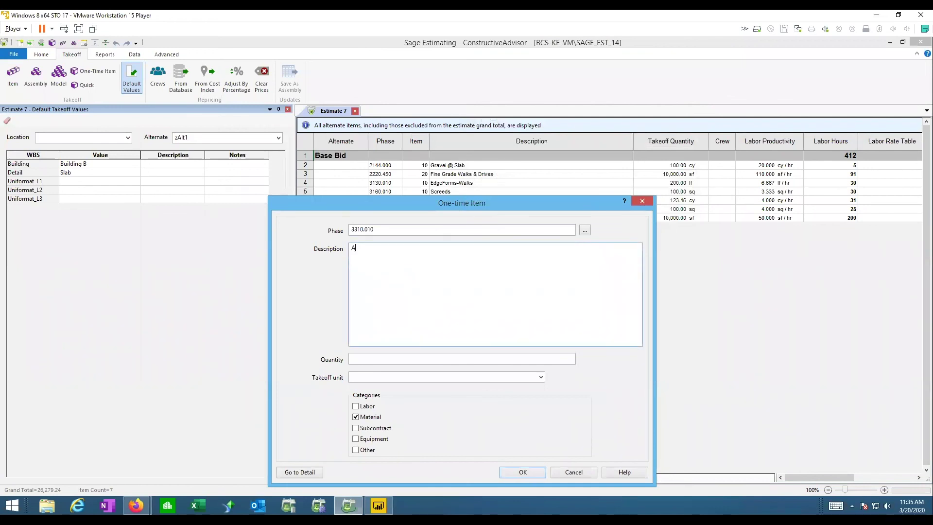
text(Color Concrete)
Set the one-time item's quantity to 123 cy as material and add it to the estimate
click(462, 358)
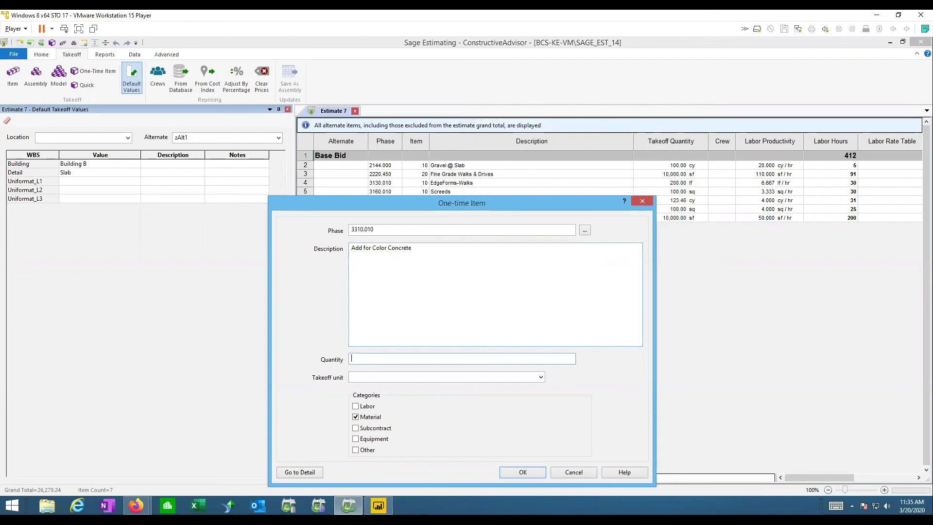
drag(434, 203, 423, 162)
text(23)
key(Tab)
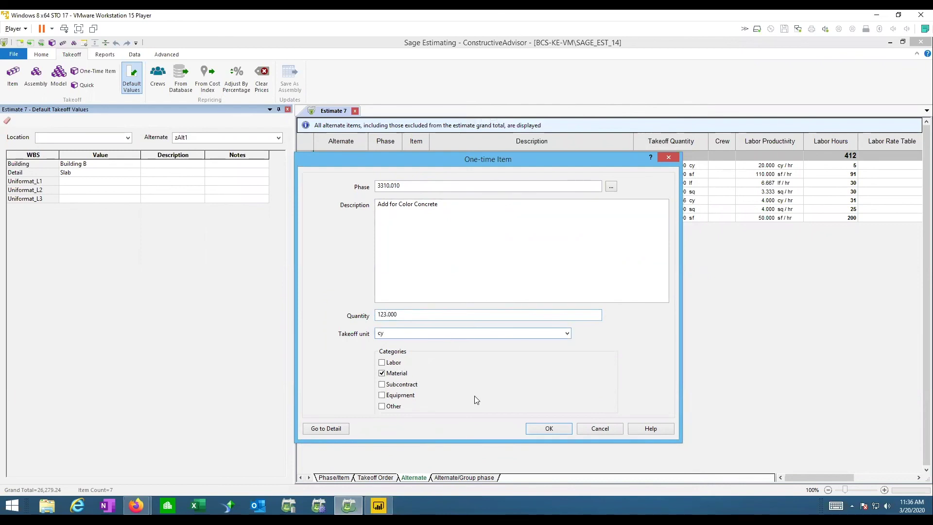
click(538, 428)
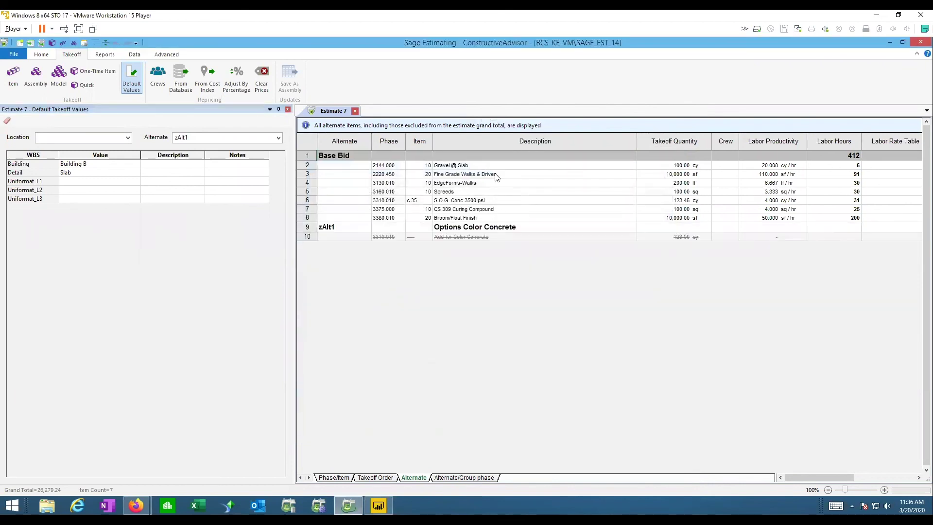
Check the include/exclude statuses in the estimate's alternates list, and close the default takeoff values
click(467, 236)
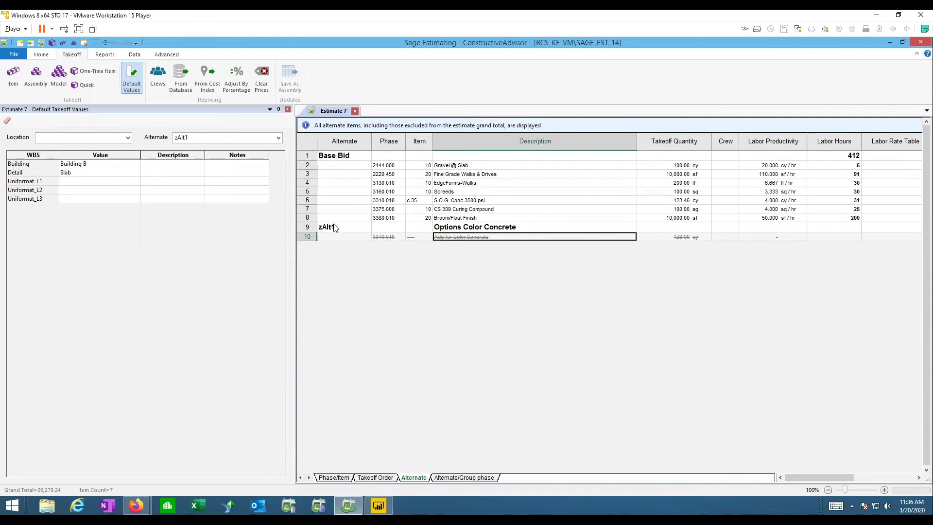
click(164, 56)
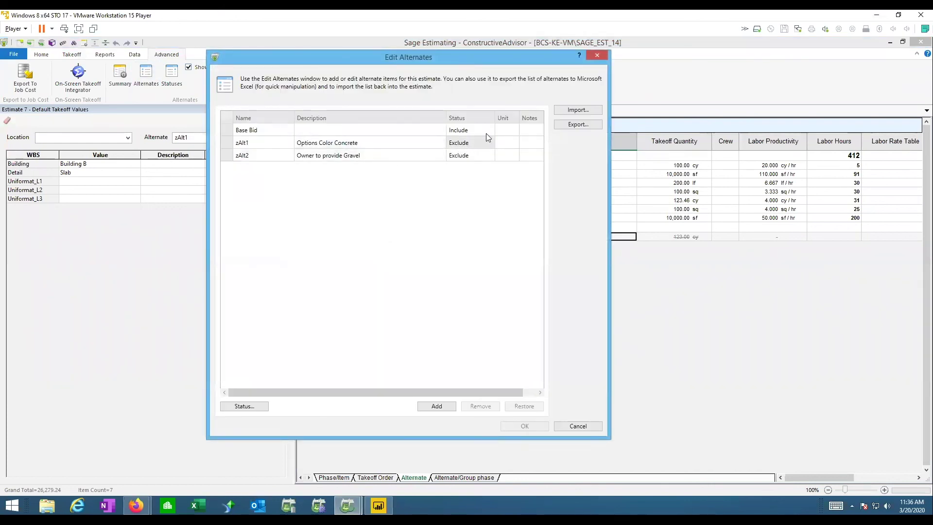
click(597, 54)
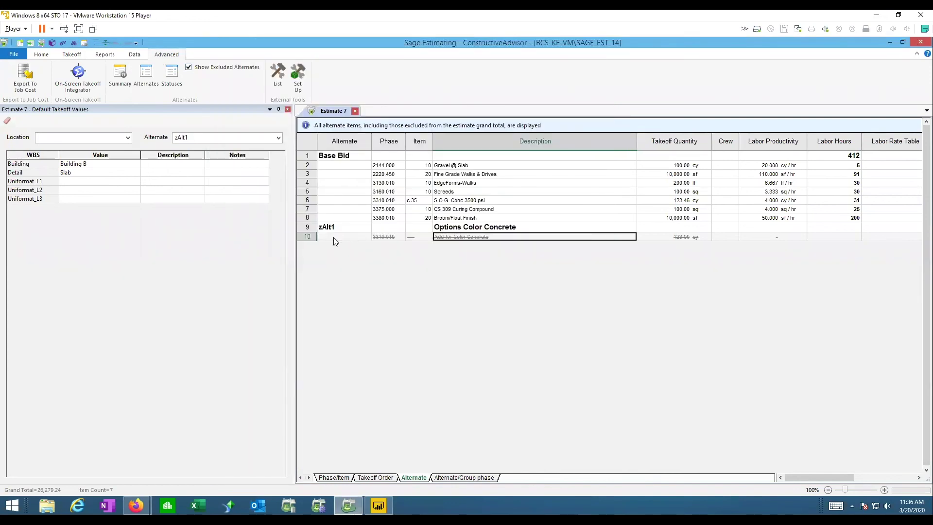
click(288, 109)
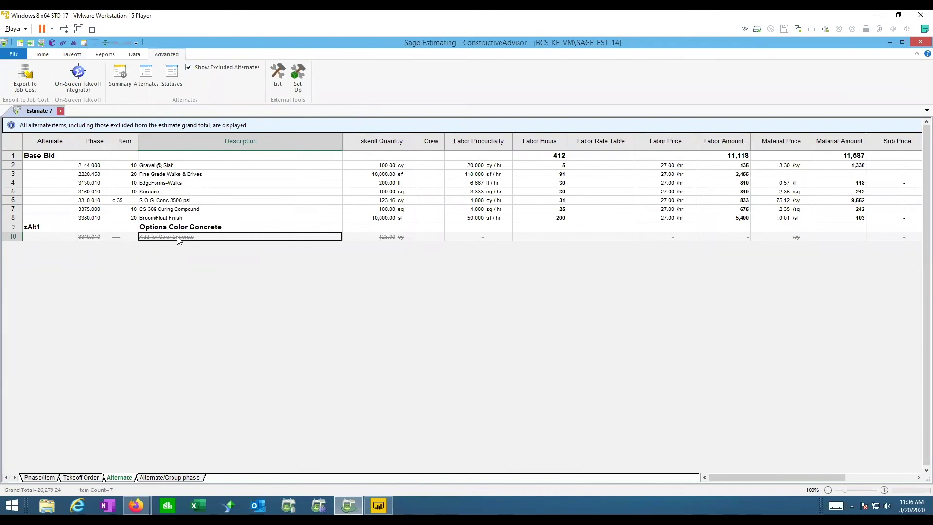
Turn off strikeout in the spreadsheet preferences' font for items associated with excluded alternates
click(13, 55)
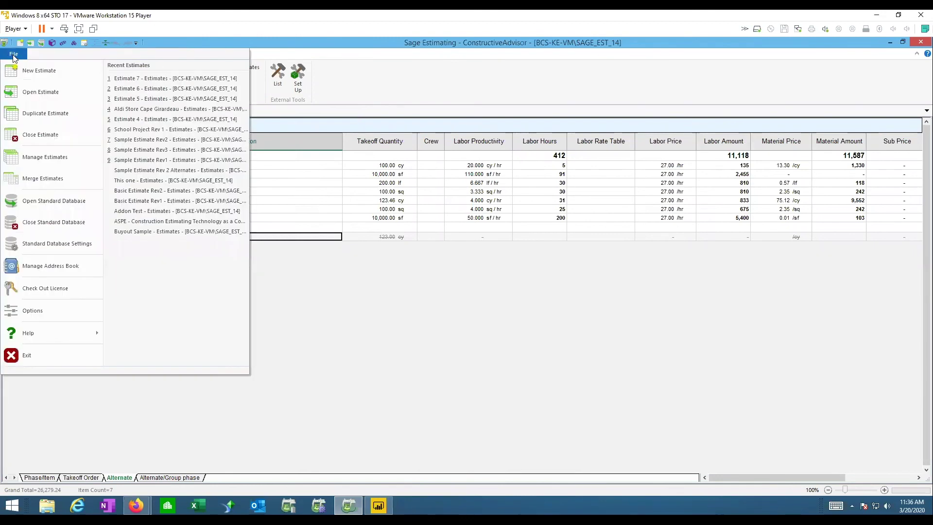
click(44, 312)
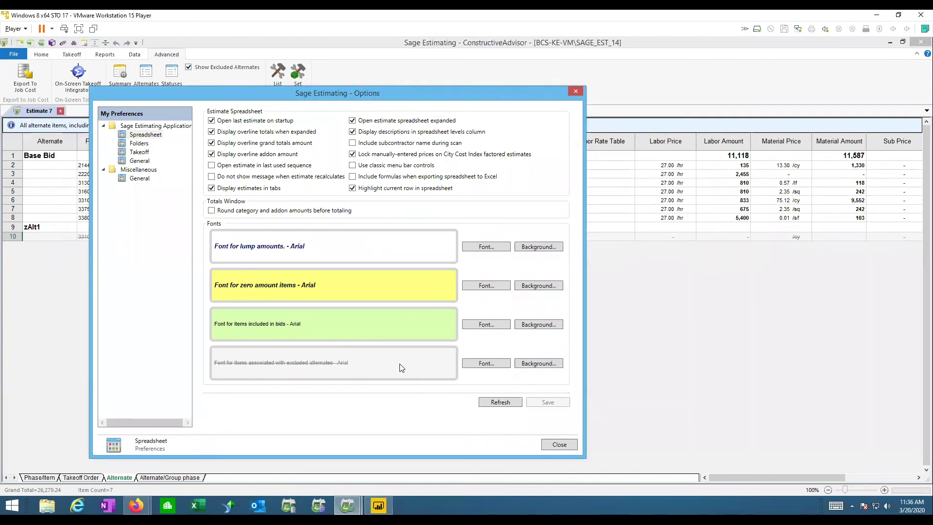
click(491, 362)
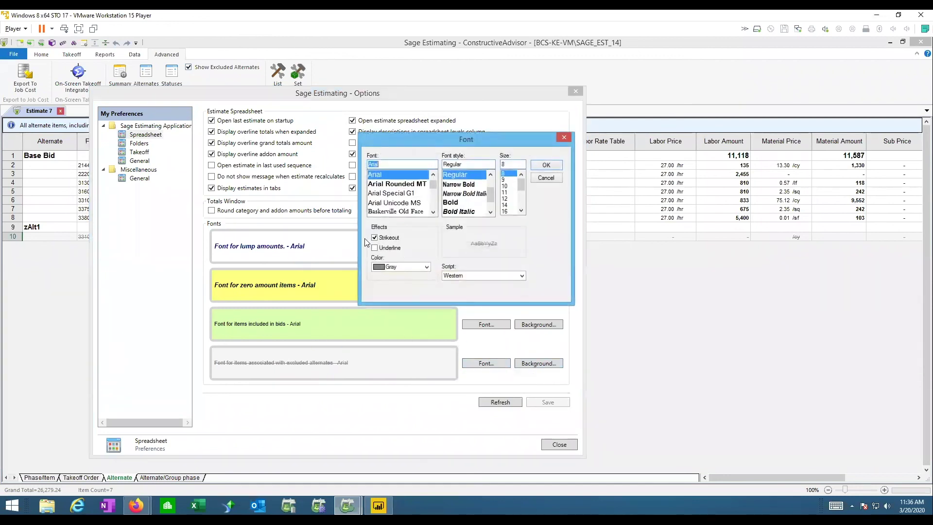
click(380, 238)
click(545, 166)
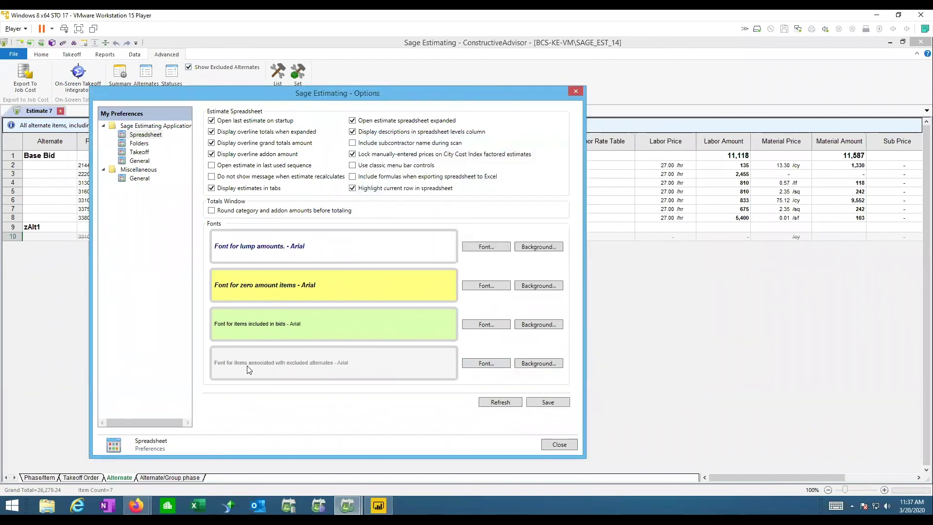
Turn strikeout back on for the excluded-alternates font and save the spreadsheet preference changes
click(485, 364)
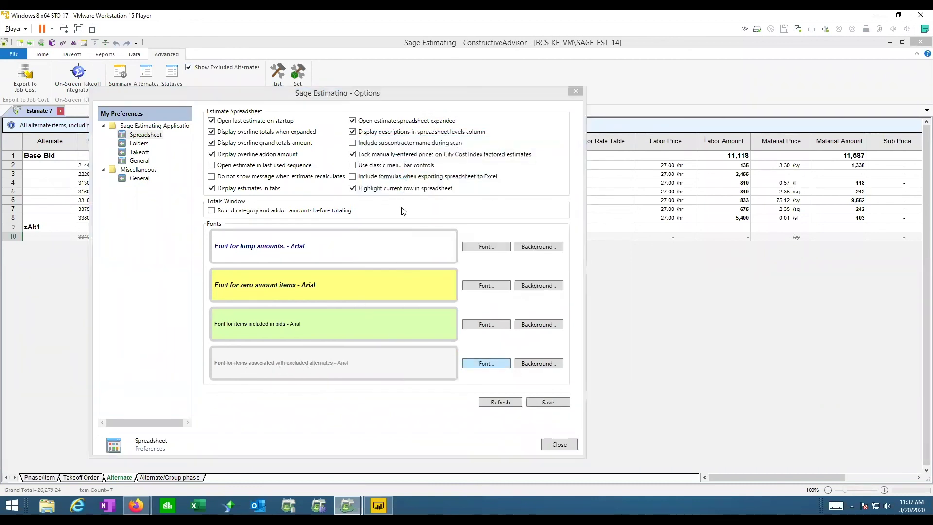
click(374, 238)
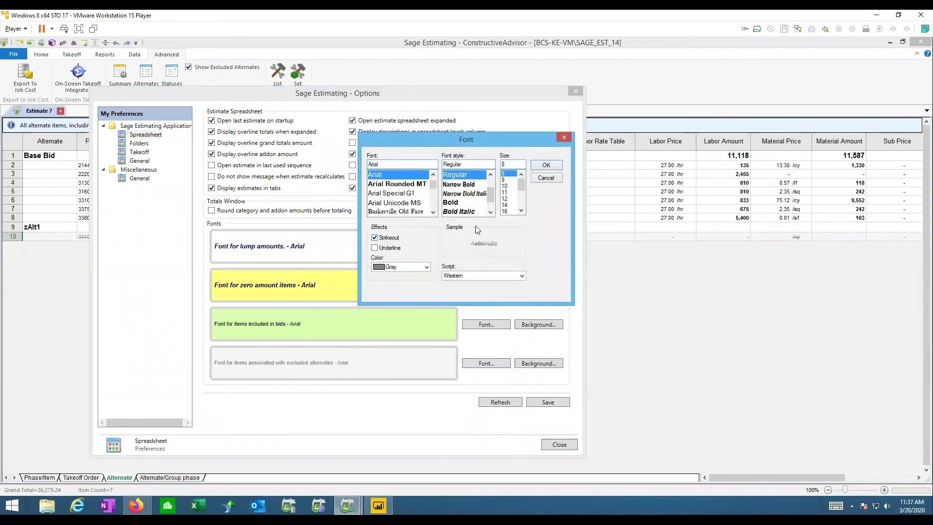
click(538, 170)
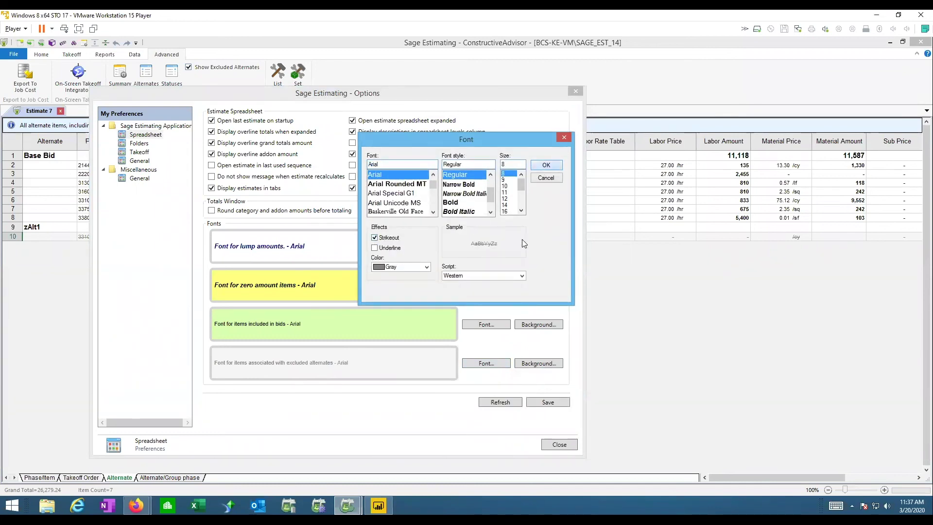
click(564, 444)
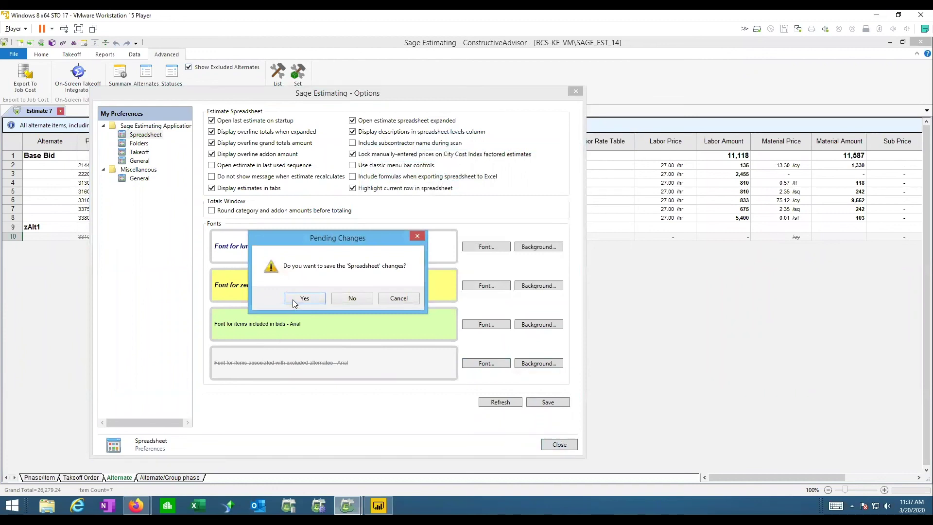
click(304, 298)
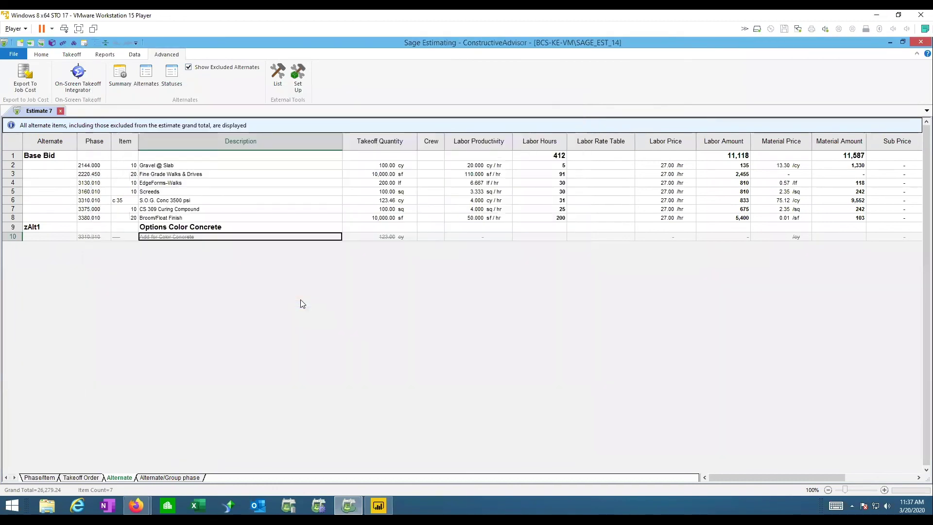
Set the material price of the Add for Color Concrete item to 30 per cy
click(189, 210)
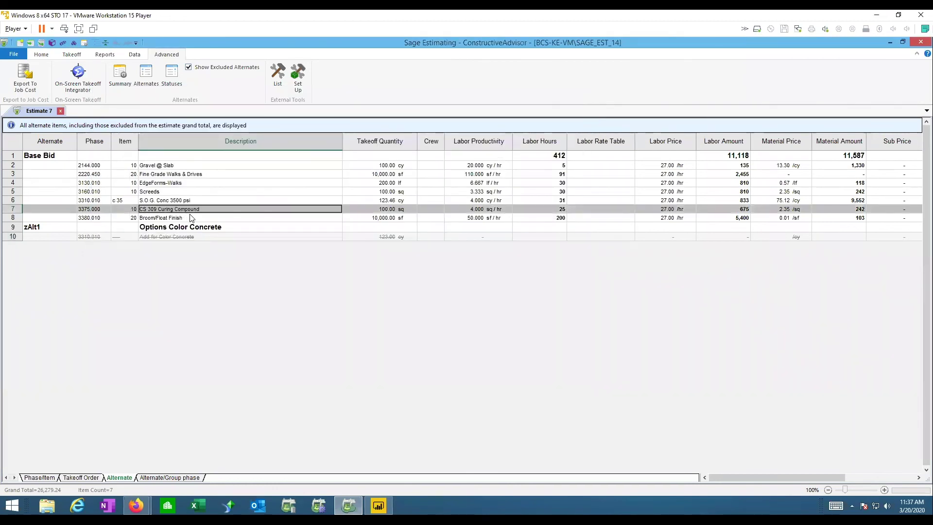
click(381, 235)
click(775, 237)
text(30)
key(Tab)
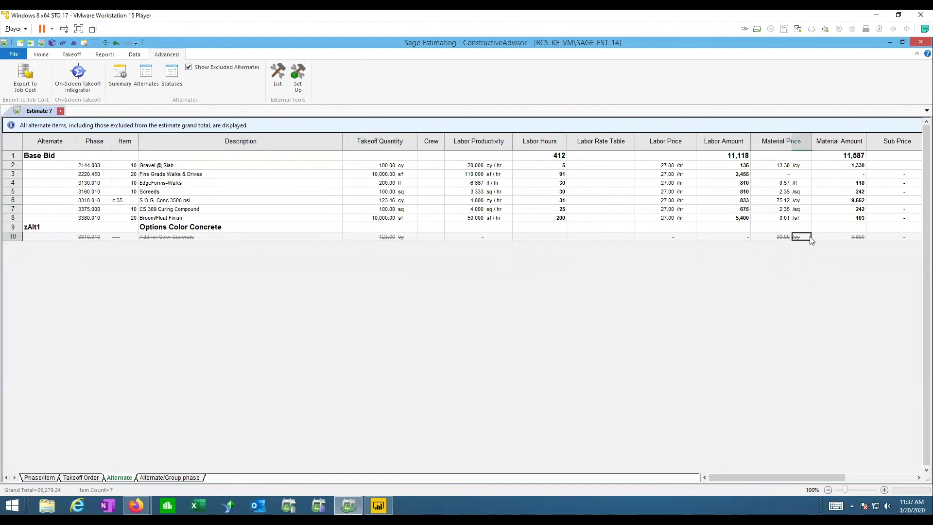
Review the Add for Color Concrete item's takeoff quantity and material amount, and set its material price to 0
click(844, 237)
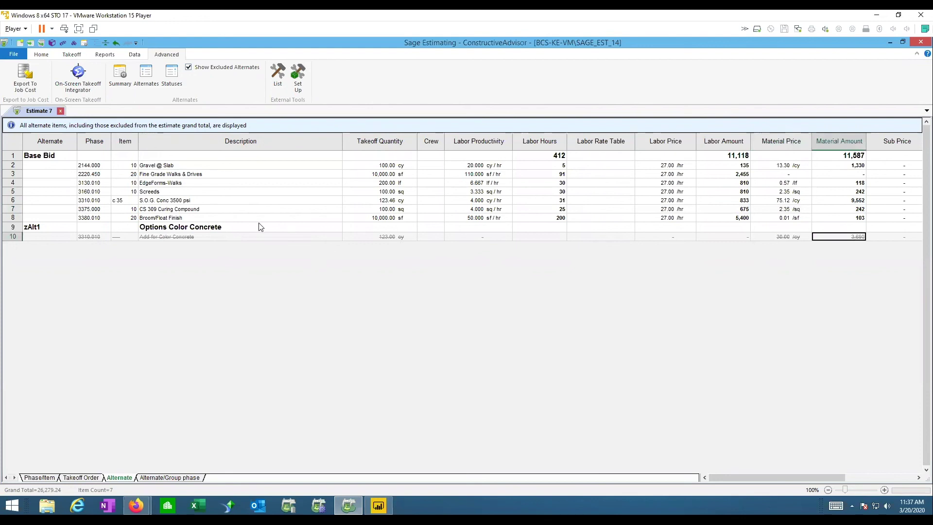
click(781, 238)
click(383, 238)
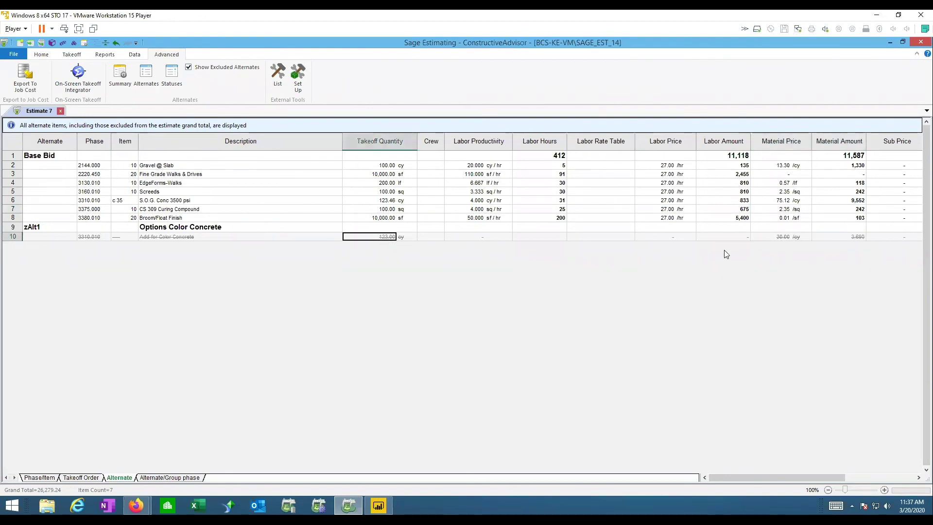
click(848, 239)
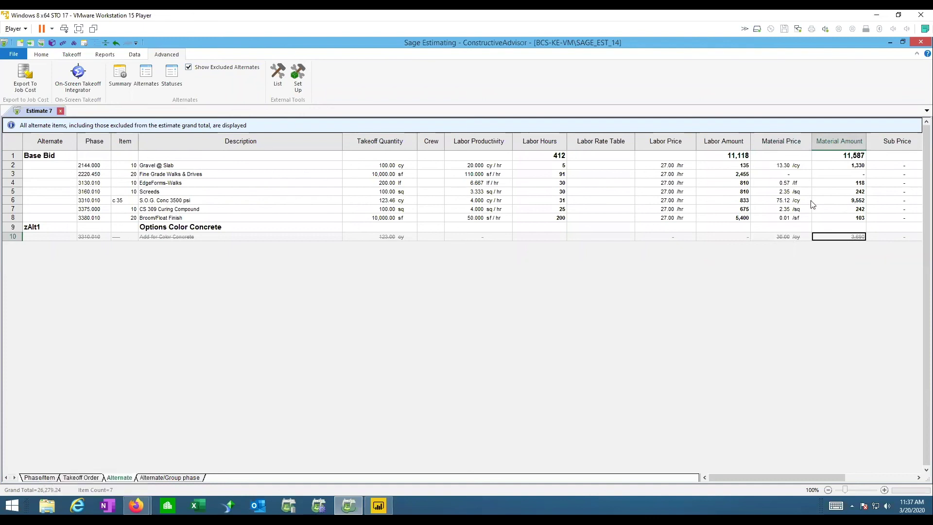
click(782, 238)
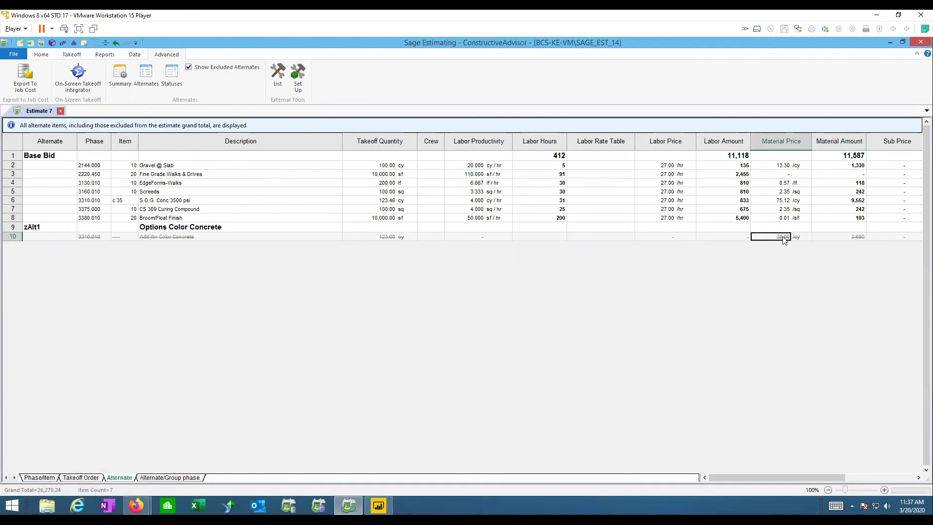
click(783, 237)
key(Tab)
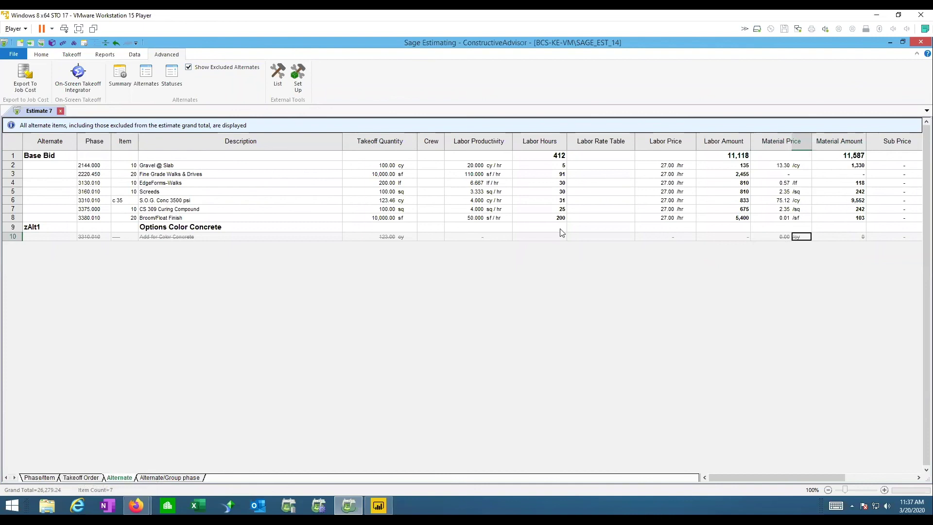
Restore the Add for Color Concrete item's material price to 30 per cy and check its takeoff quantity
click(776, 237)
text(30)
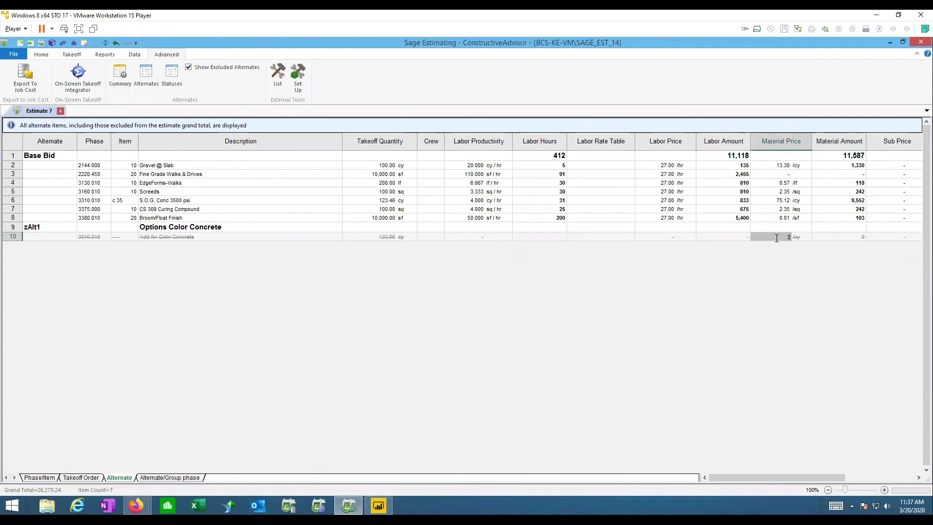
key(Return)
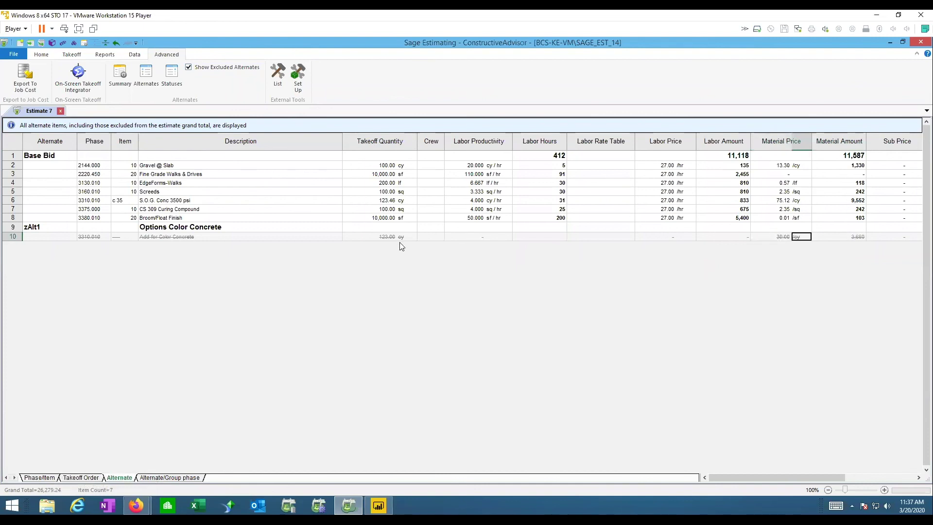
click(383, 238)
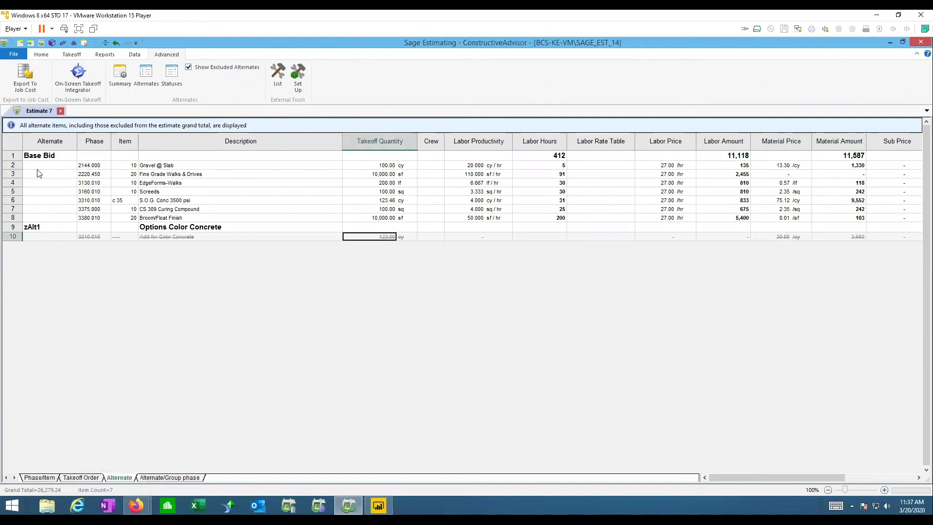
Examine the estimate totals to see whether the excluded alternate item is counted, and close them
click(41, 54)
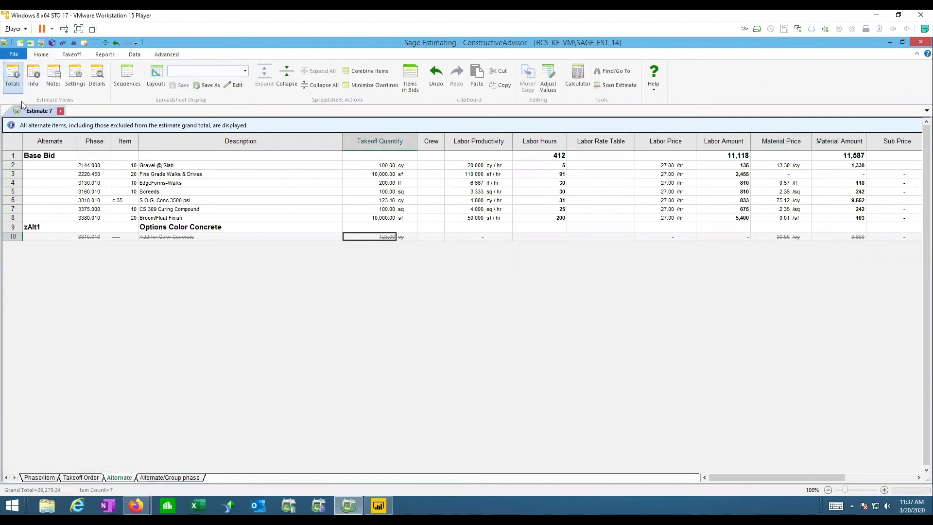
click(12, 74)
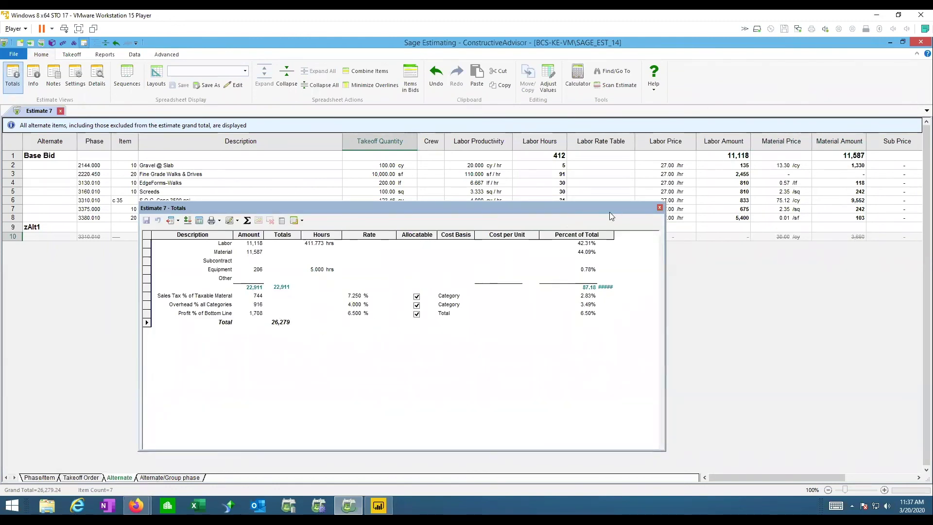
click(659, 207)
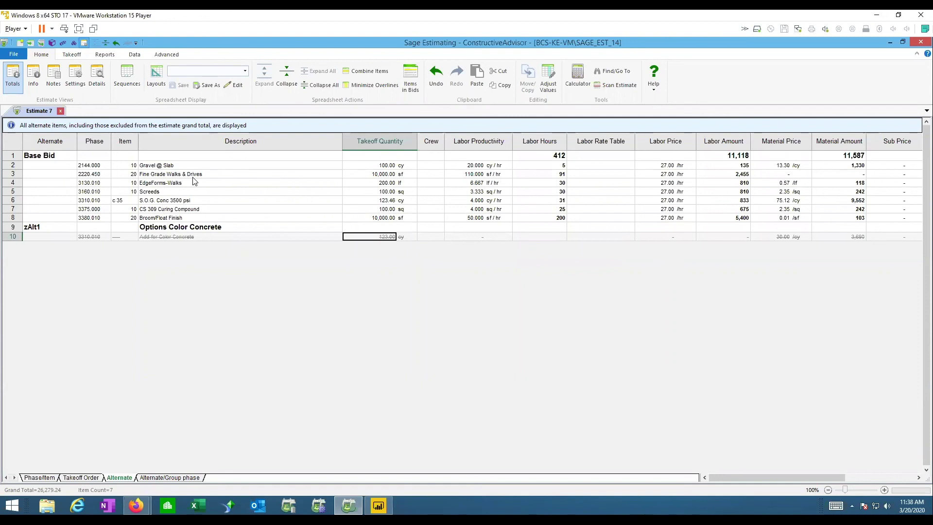
Copy the Gravel @ Slab item from Base Bid to the zAlt2 Owner to provide Gravel alternate, and select the copy
click(164, 166)
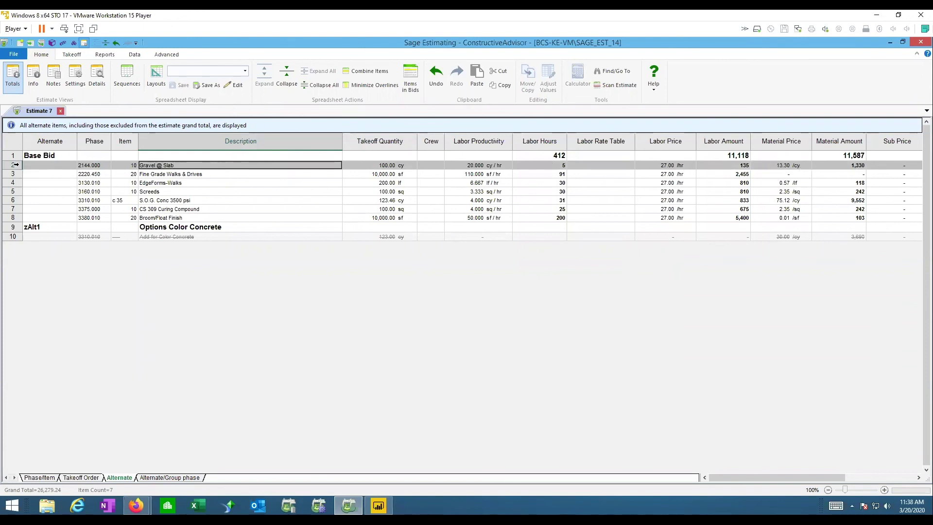
right_click(16, 165)
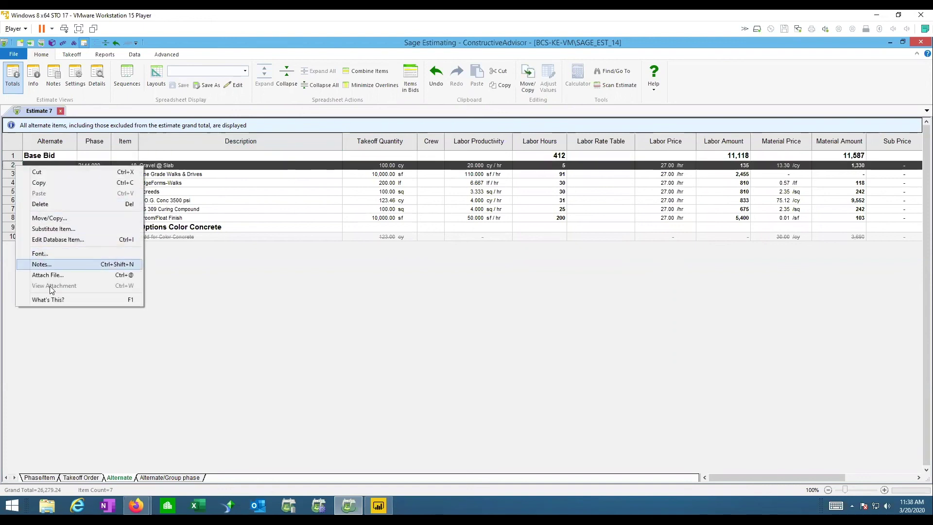
click(49, 218)
click(543, 258)
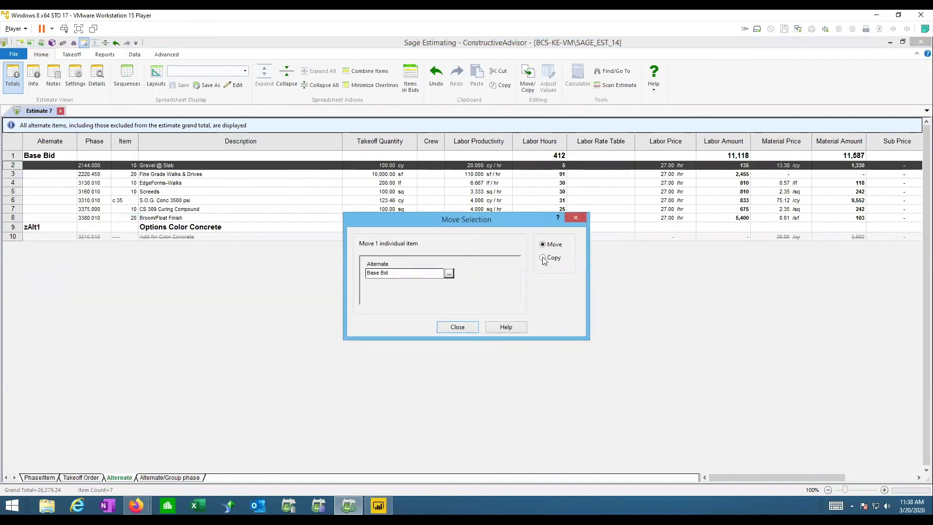
click(448, 275)
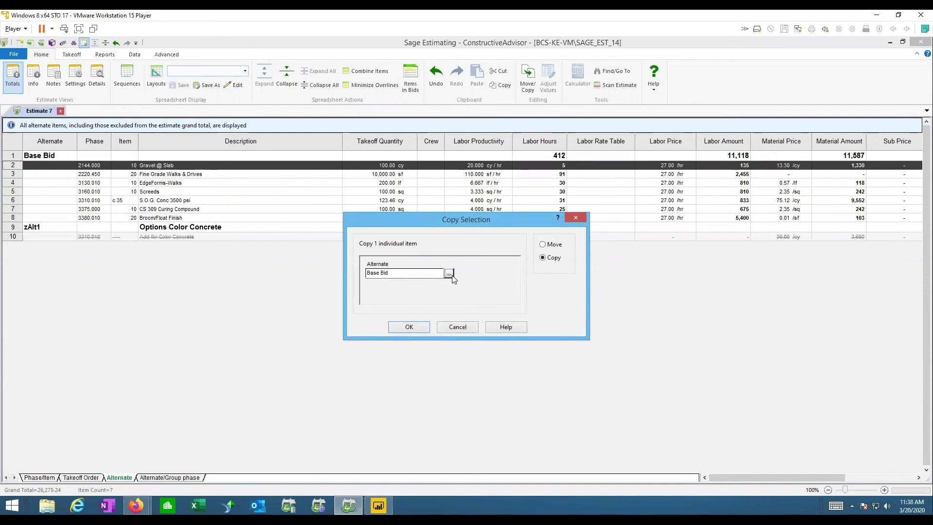
click(319, 169)
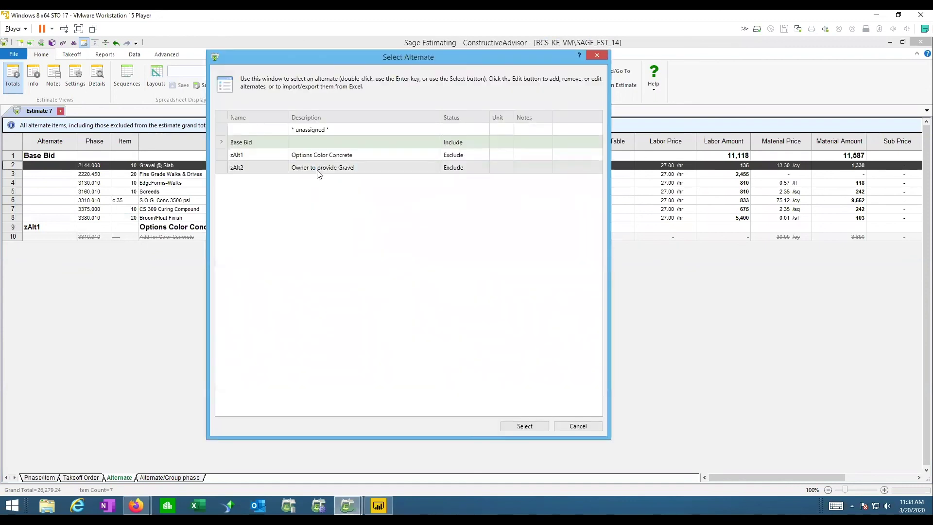
click(524, 426)
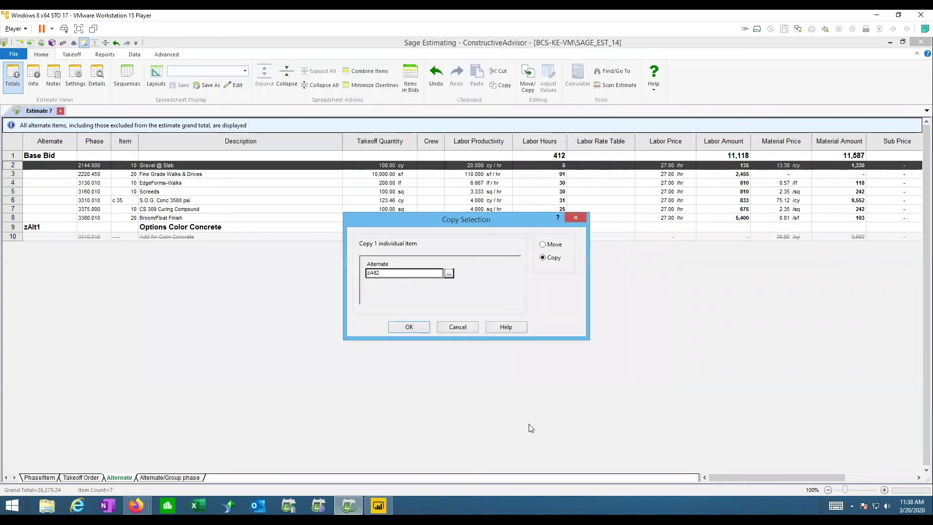
click(409, 326)
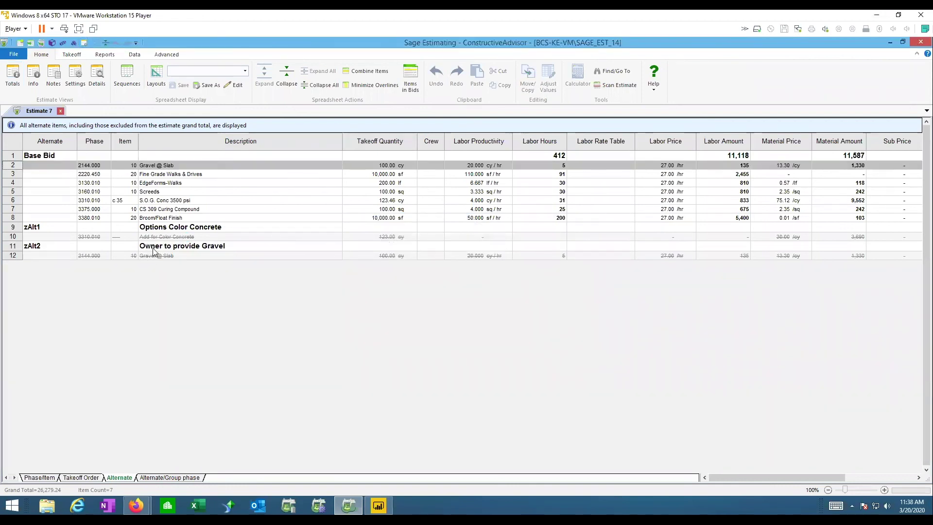
click(153, 247)
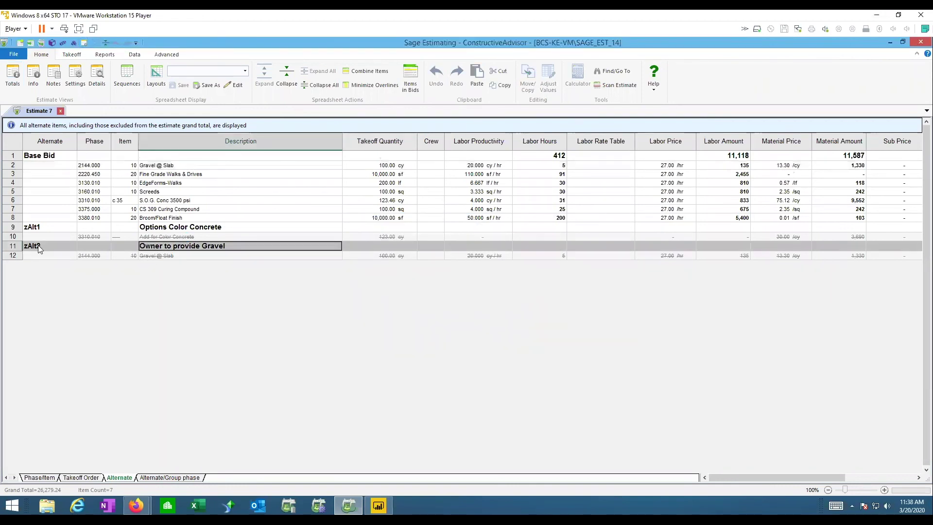
click(181, 258)
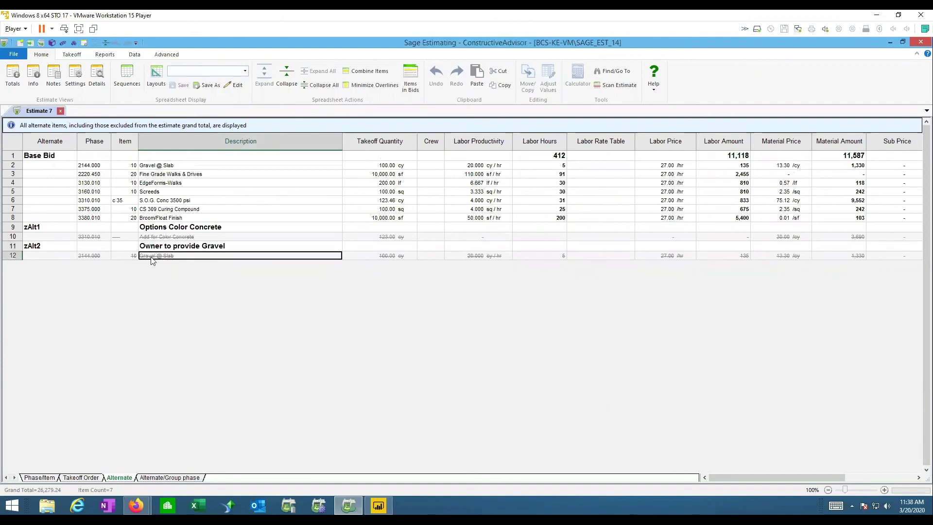
Check the commands offered for all Base Bid takeoff quantities, and multi-select the Fine Grade, S.O.G. Conc 3500 psi and CS 309 Curing Compound quantities
click(384, 256)
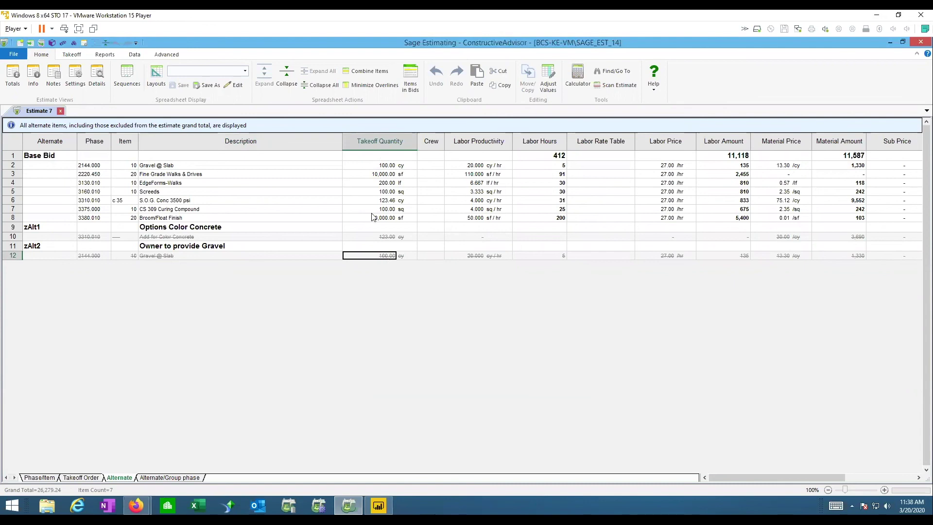
drag(378, 166, 373, 216)
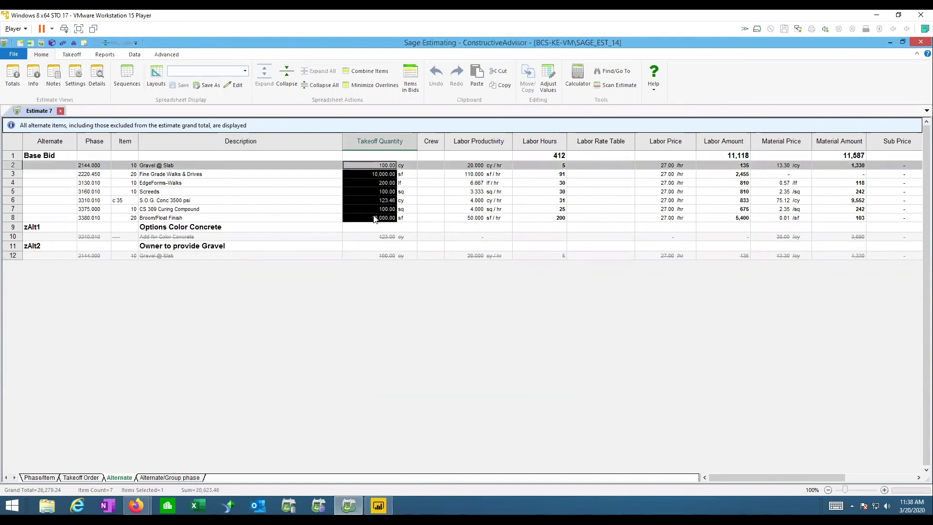
right_click(373, 216)
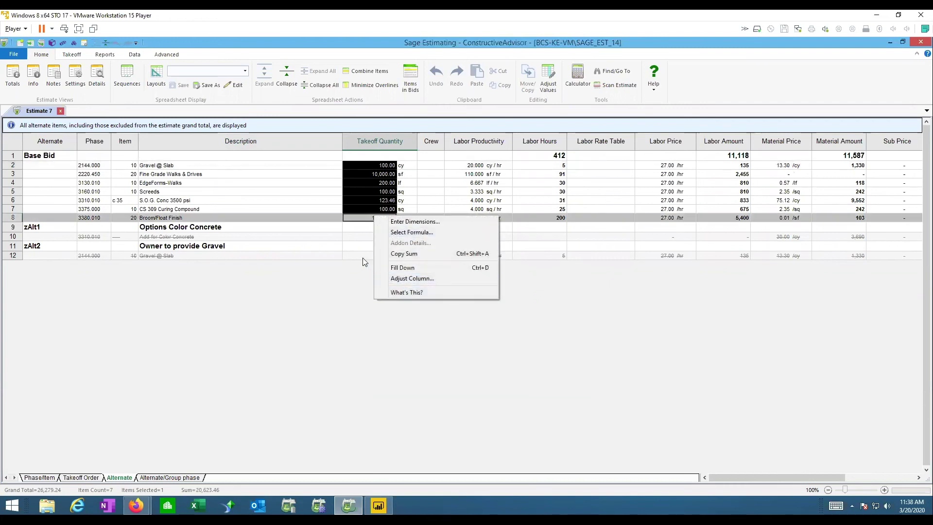
click(364, 175)
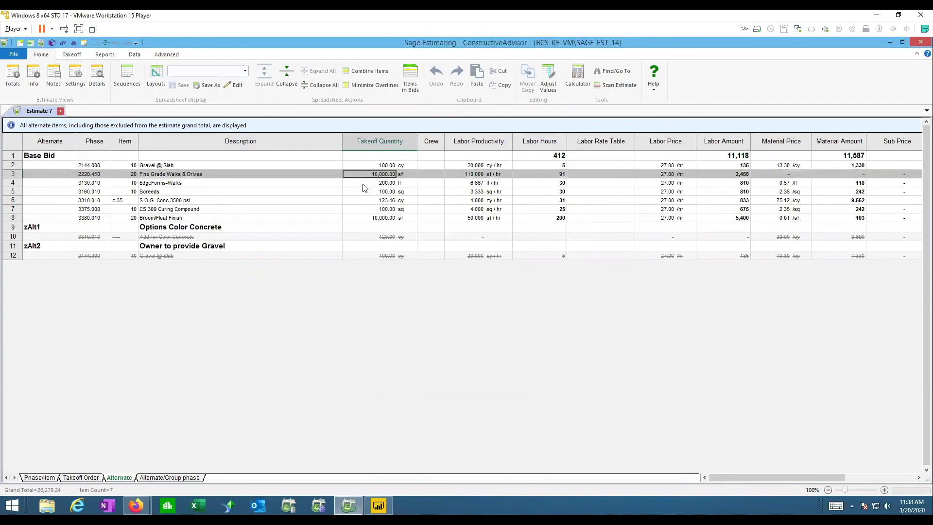
ctrl+click(364, 201)
ctrl+click(362, 209)
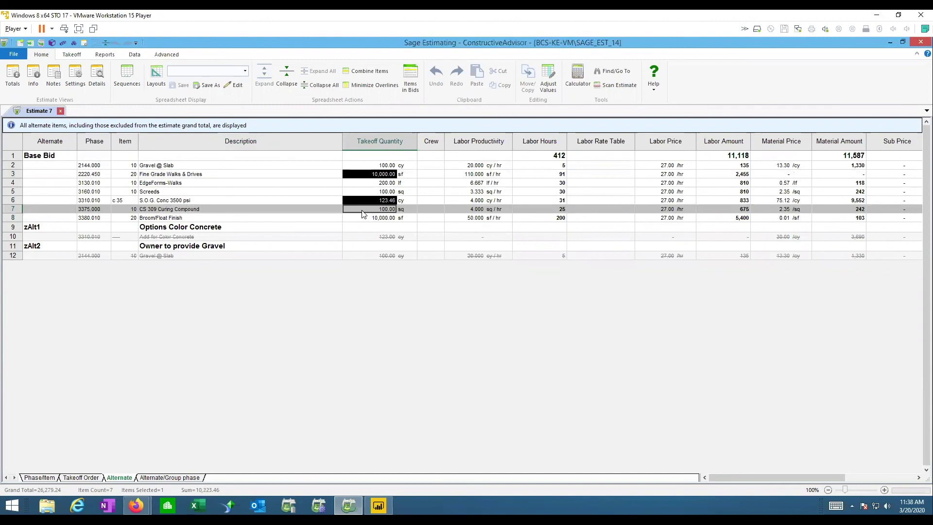
click(326, 208)
Use Adjust Column with an amount of -1 to turn the zAlt2 Gravel @ Slab takeoff quantity into -100 cy
click(374, 256)
right_click(374, 256)
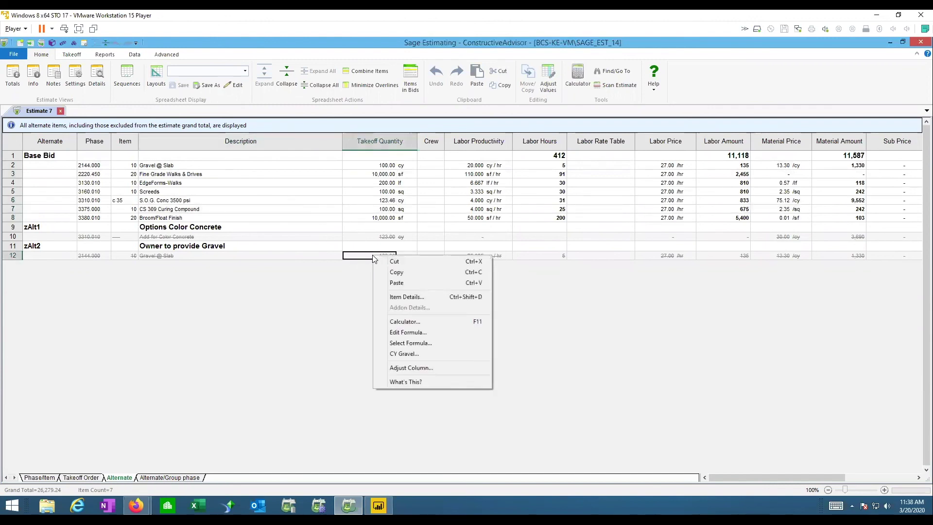
click(408, 368)
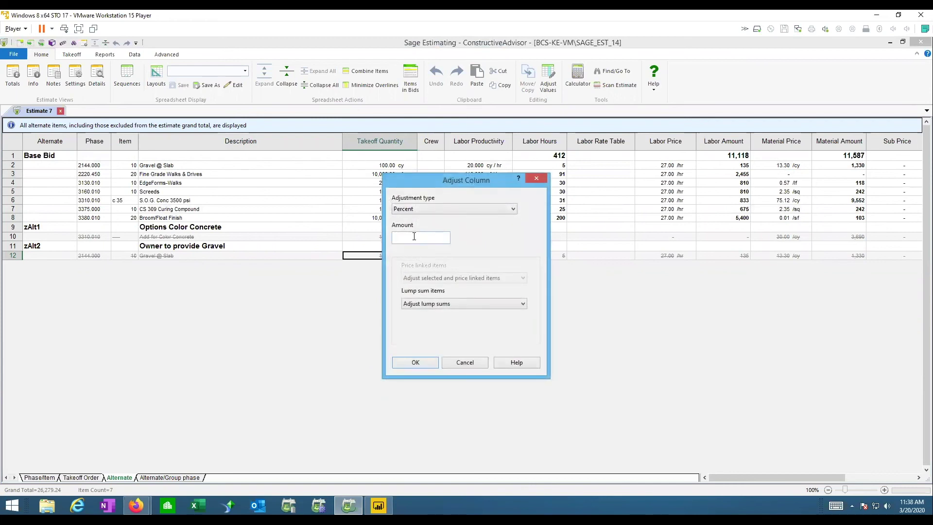
click(415, 208)
click(413, 225)
click(413, 239)
text(-1)
key(Return)
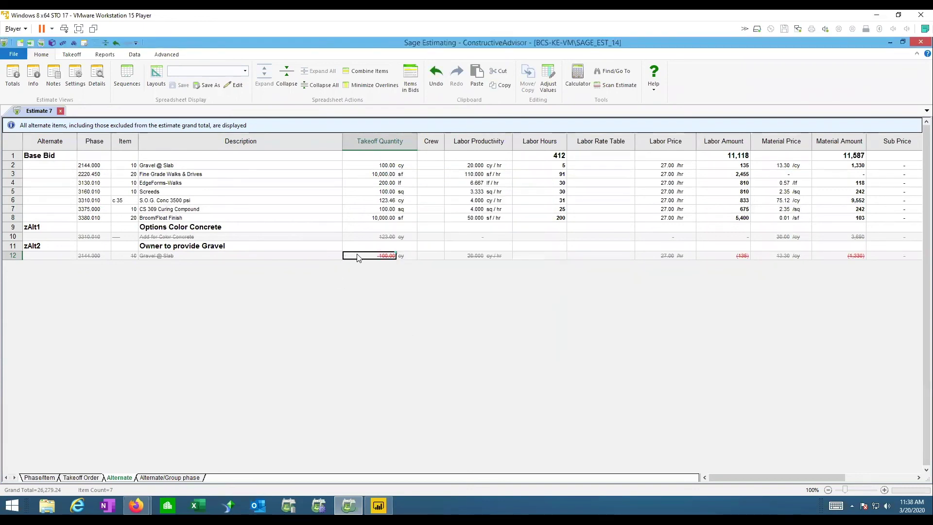
click(311, 257)
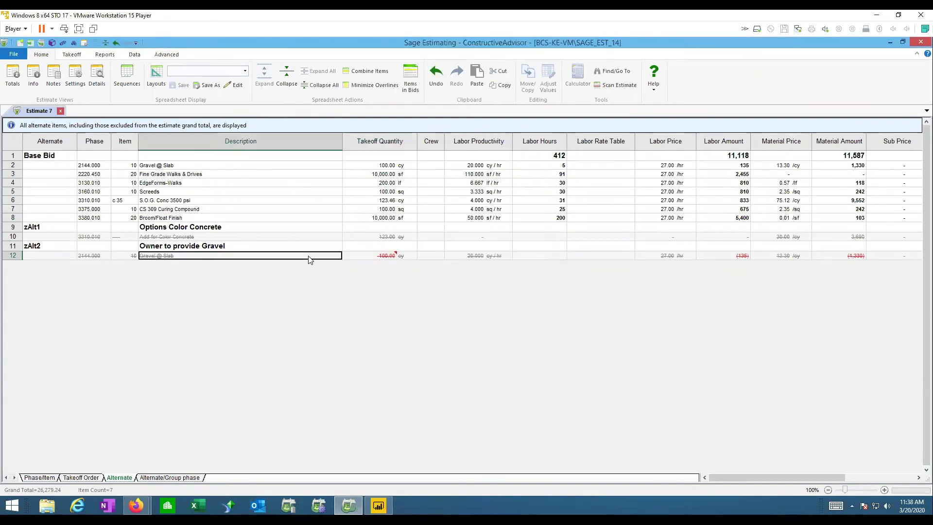
Review the zAlt2 Gravel @ Slab material and labor amounts, and zero out its labor amount
click(850, 258)
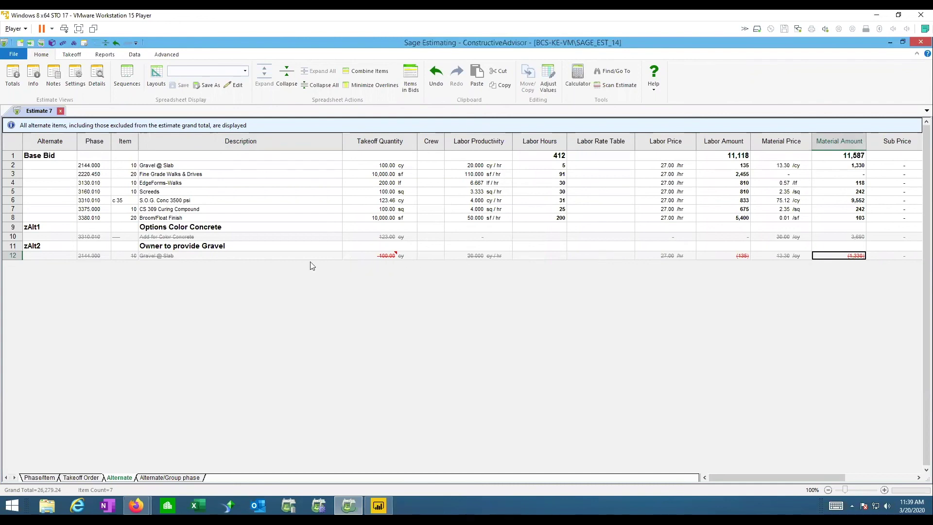
click(739, 258)
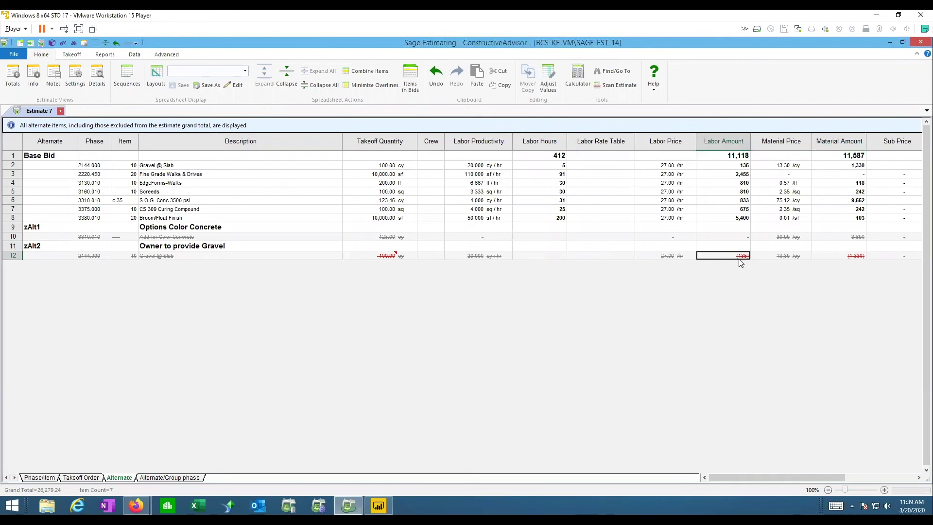
double_click(740, 260)
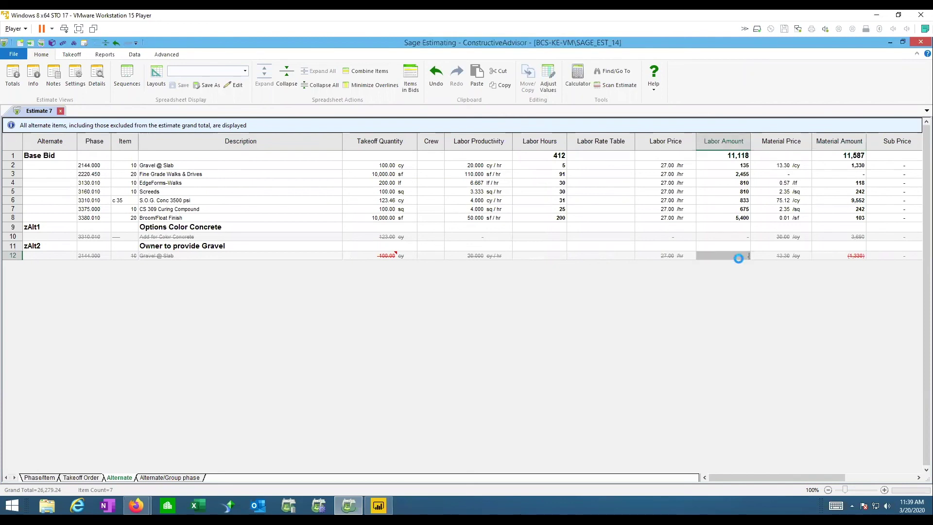
key(Up)
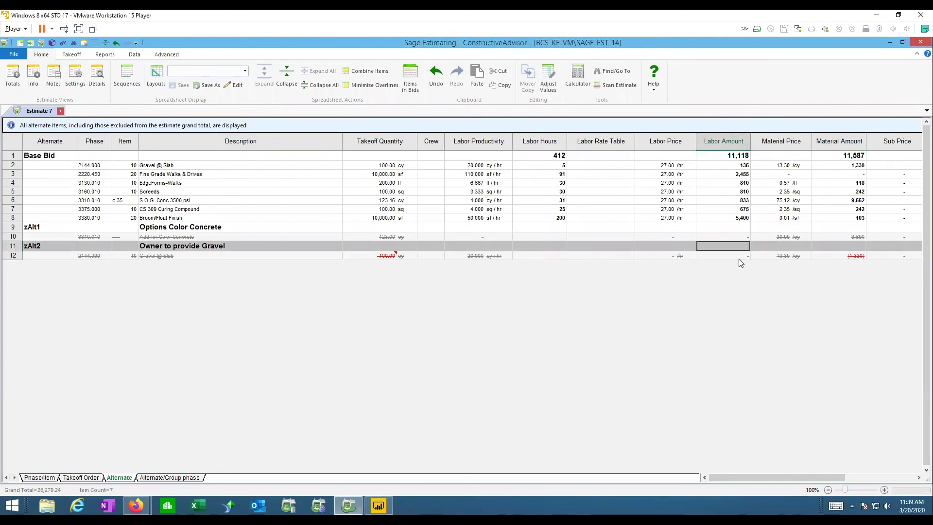
key(Down)
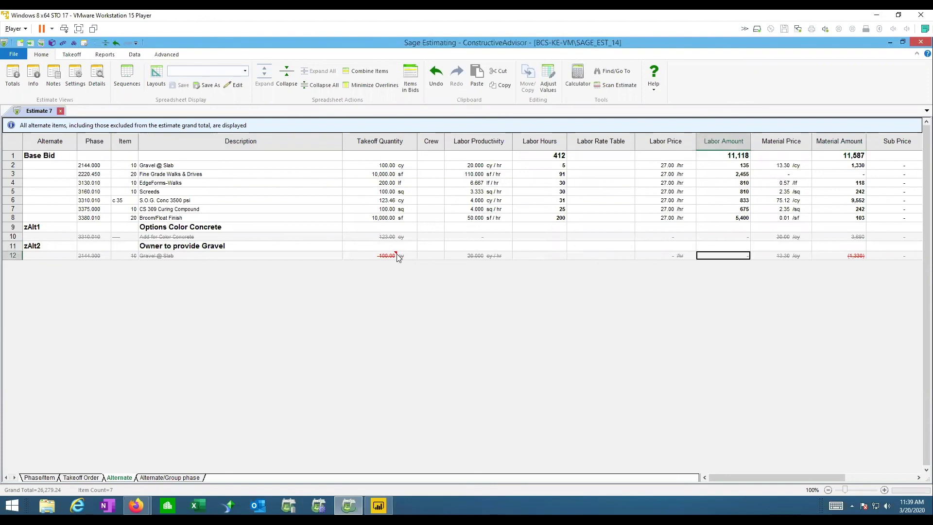
Hide the excluded alternates in the spreadsheet and select the EdgeForms-Walks item in Base Bid
mouse_move(385, 260)
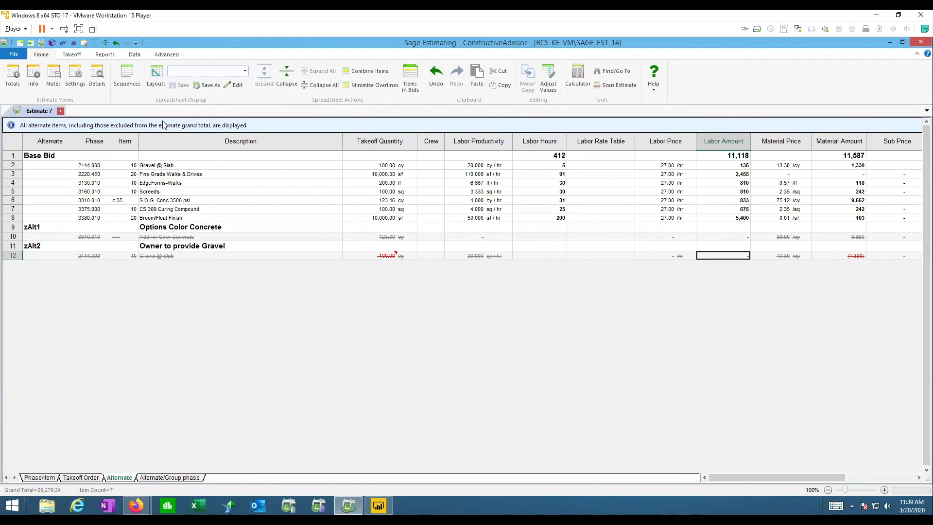
click(163, 55)
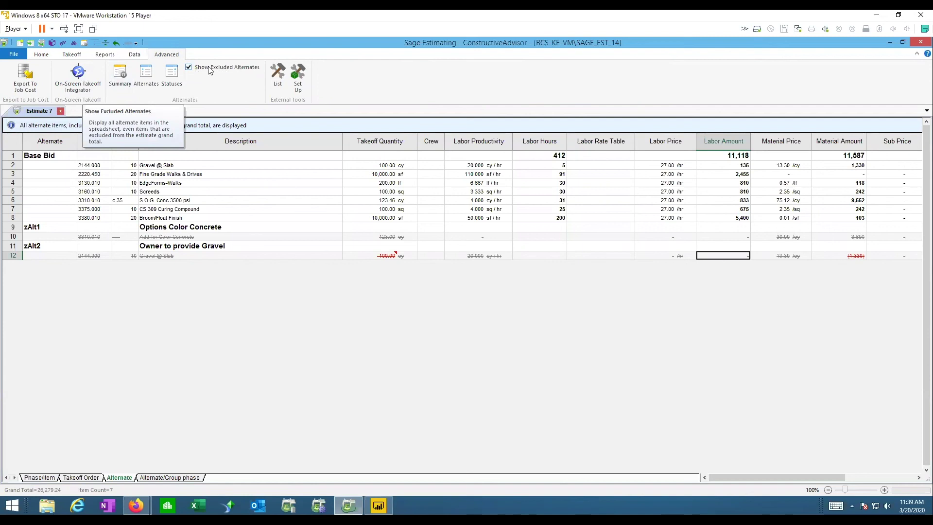
click(188, 68)
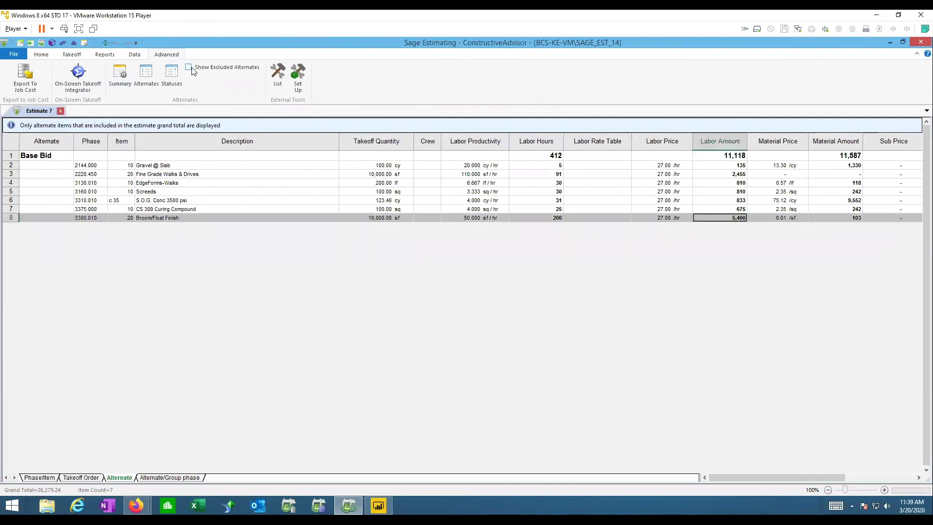
click(205, 183)
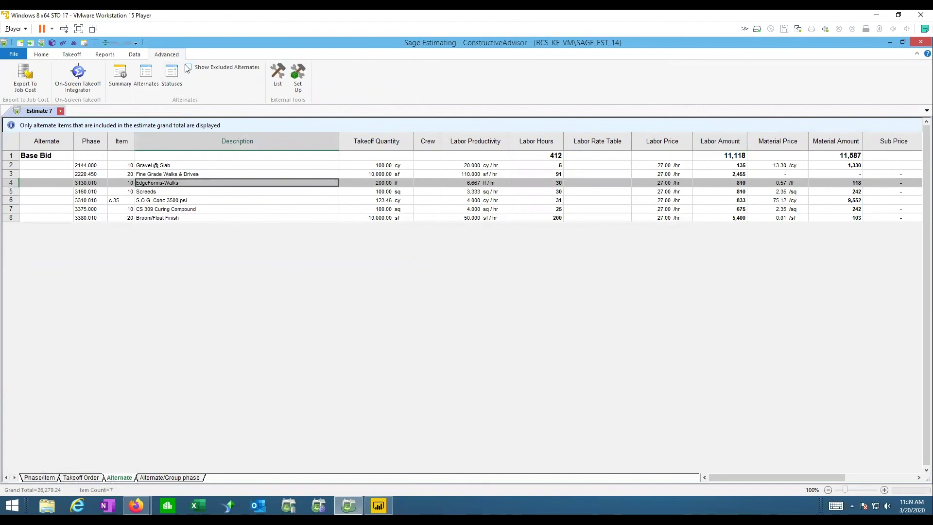
Show the excluded alternates in the estimate's Alternate view and select the zAlt2 Gravel @ Slab item
drag(48, 157, 51, 219)
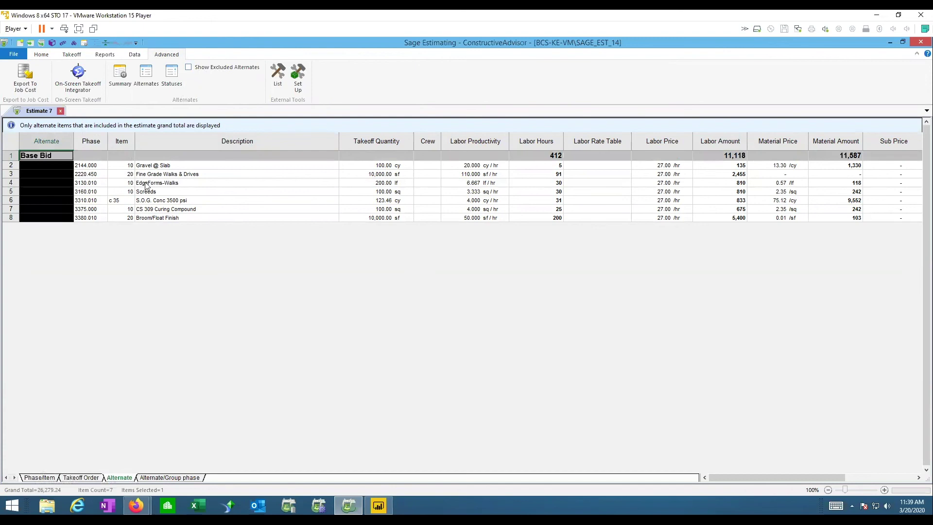
click(174, 182)
click(219, 67)
click(185, 237)
click(182, 256)
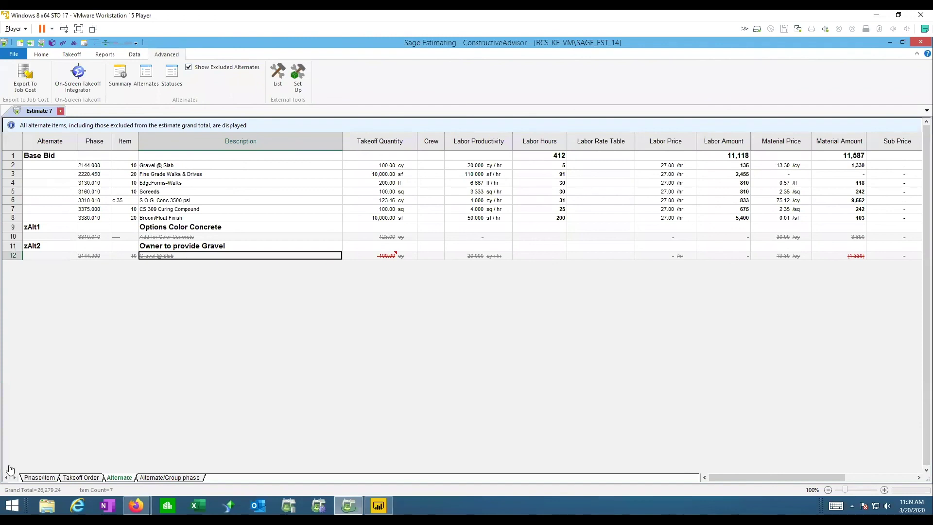
Review the Alternate Summary's totals for Base Bid, zAlt1 and zAlt2, then close it
click(121, 81)
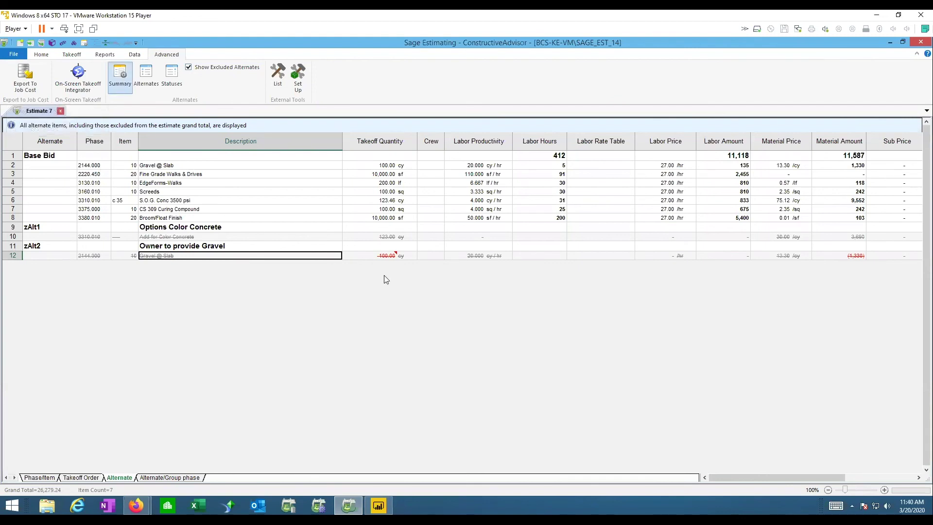
drag(467, 148, 367, 116)
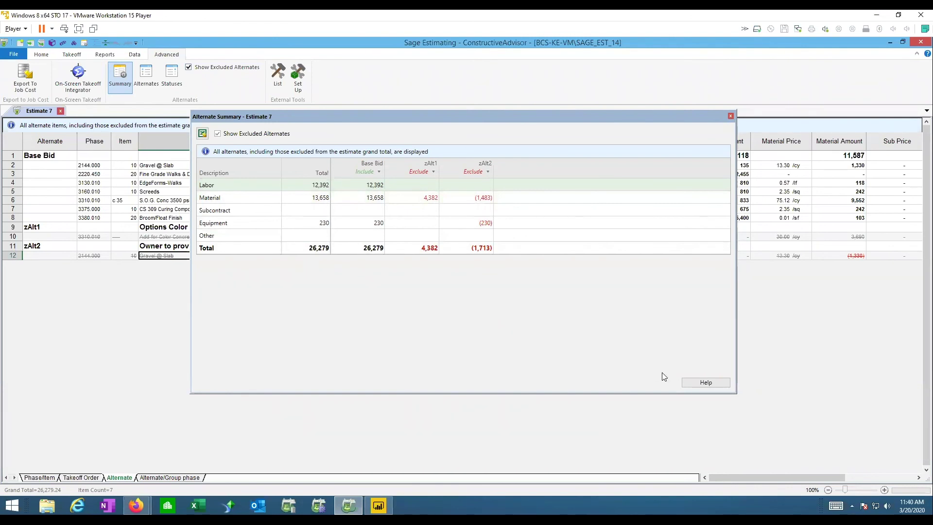
click(730, 116)
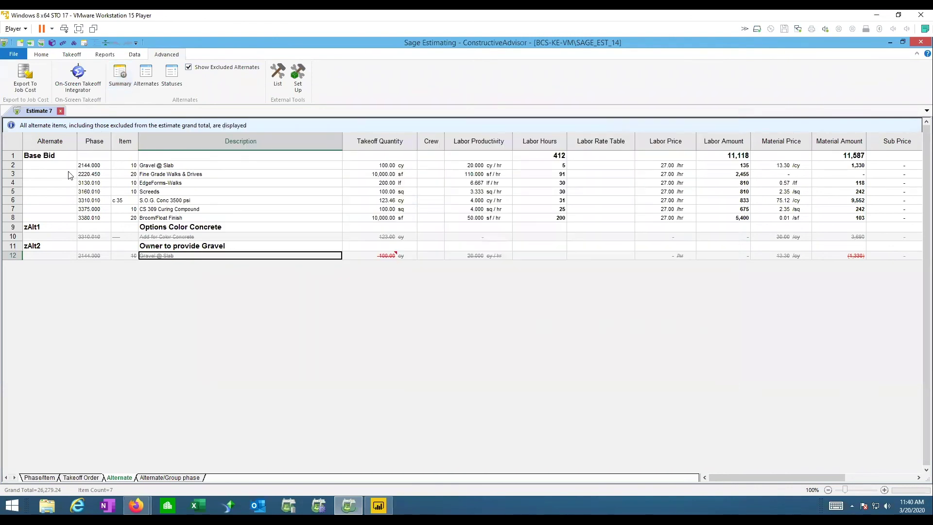
Make the sales tax, overhead and profit addons non-allocatable in the estimate totals, saving the changes
click(42, 55)
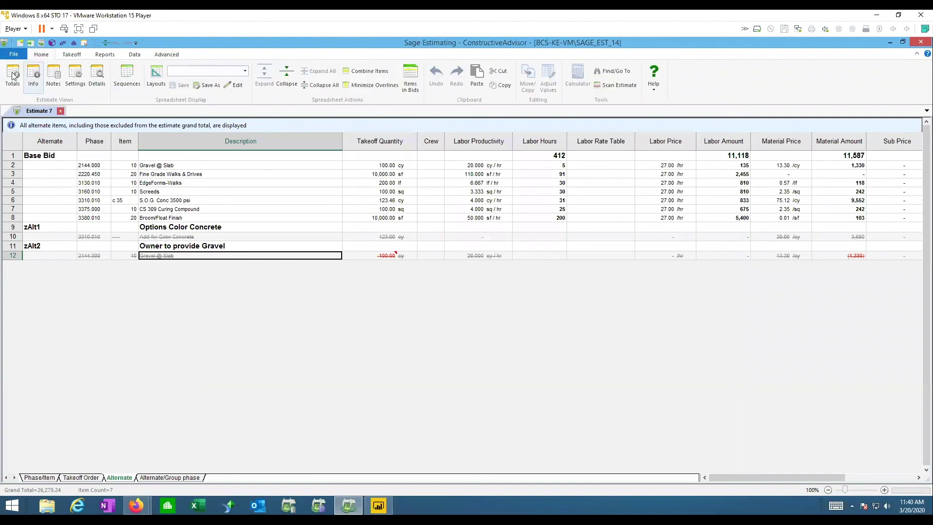
click(13, 74)
click(416, 296)
click(463, 277)
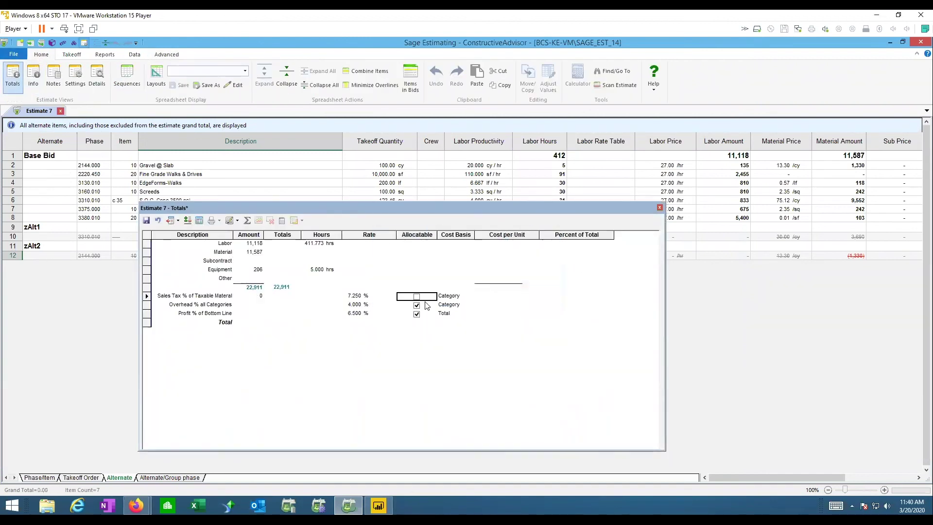
click(417, 314)
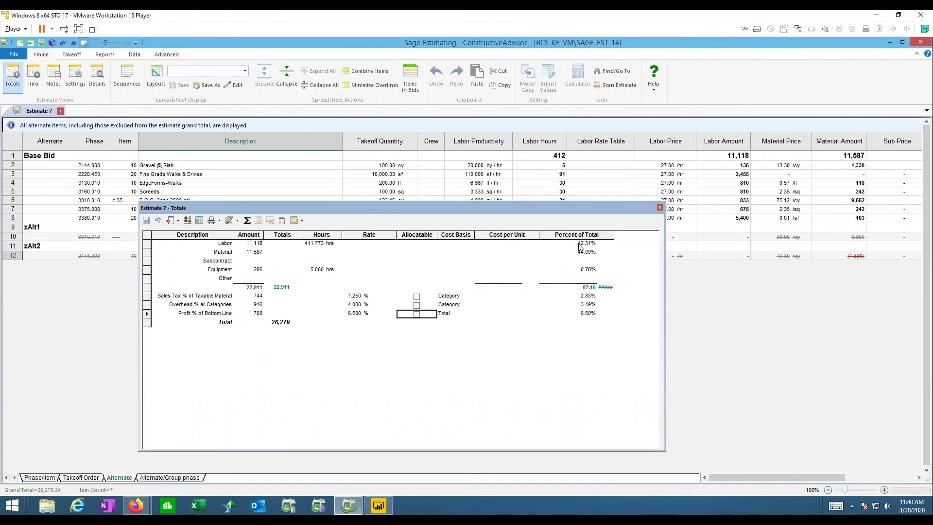
click(659, 207)
Examine how sales tax, overhead and profit are broken out for each alternate in the Alternate Summary
click(168, 55)
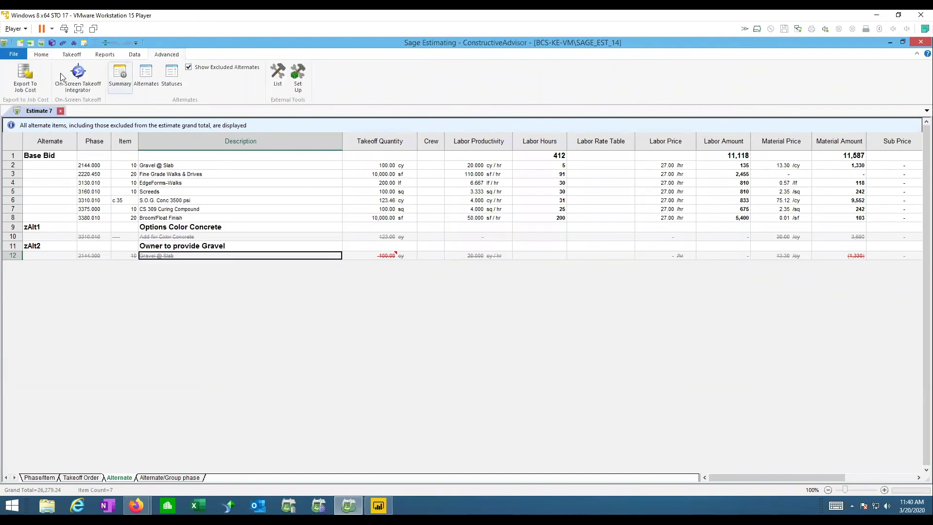
click(119, 74)
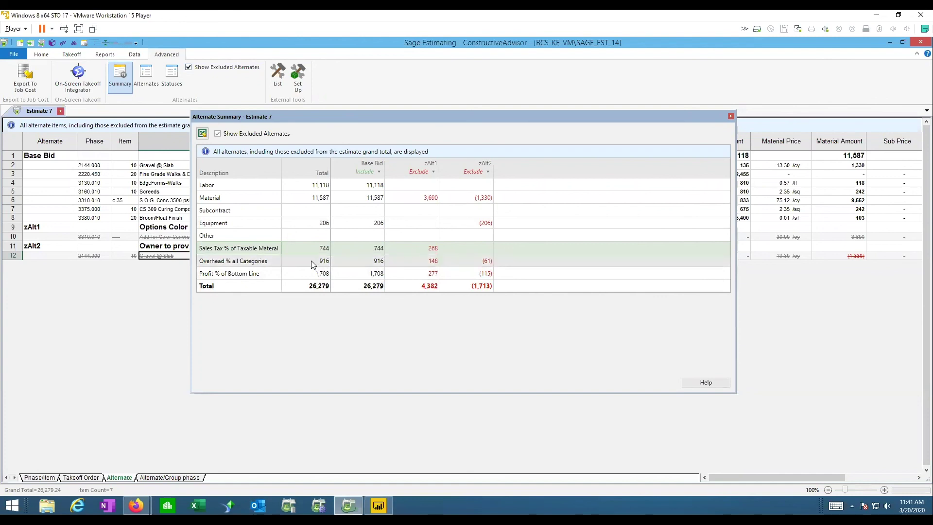
click(488, 262)
click(486, 274)
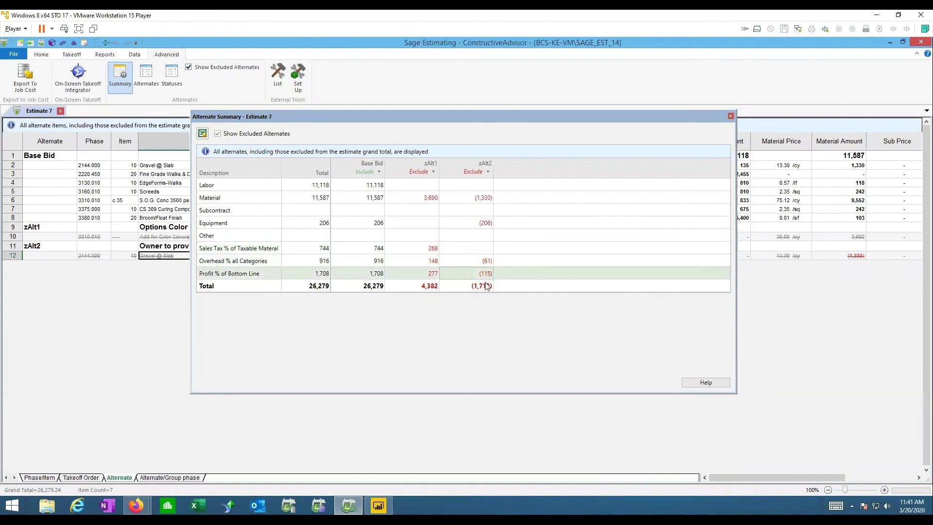
click(484, 288)
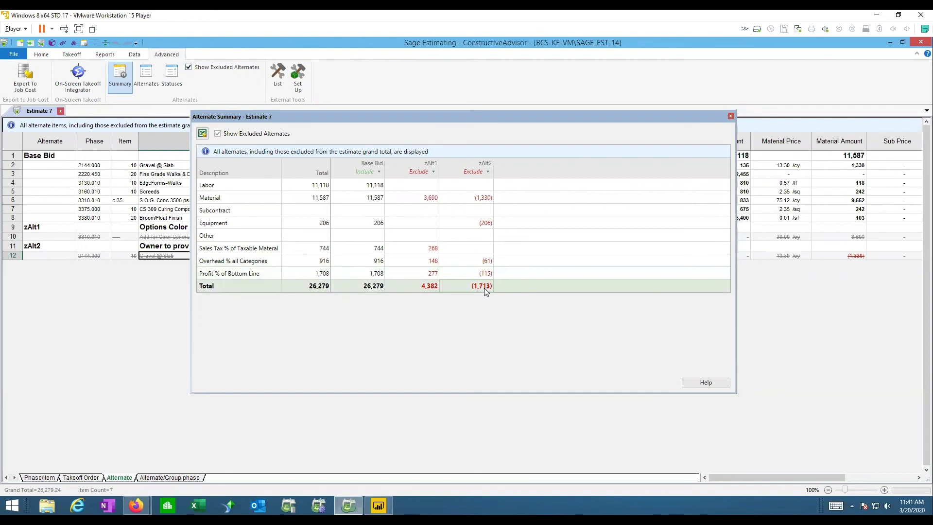
click(460, 201)
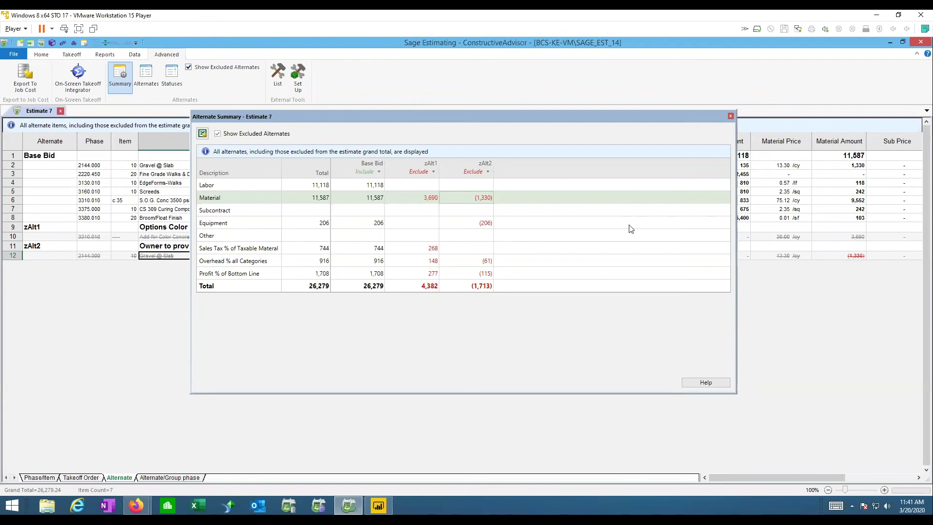
Delete the Profit % of Bottom Line addon from the estimate totals
click(41, 55)
click(13, 78)
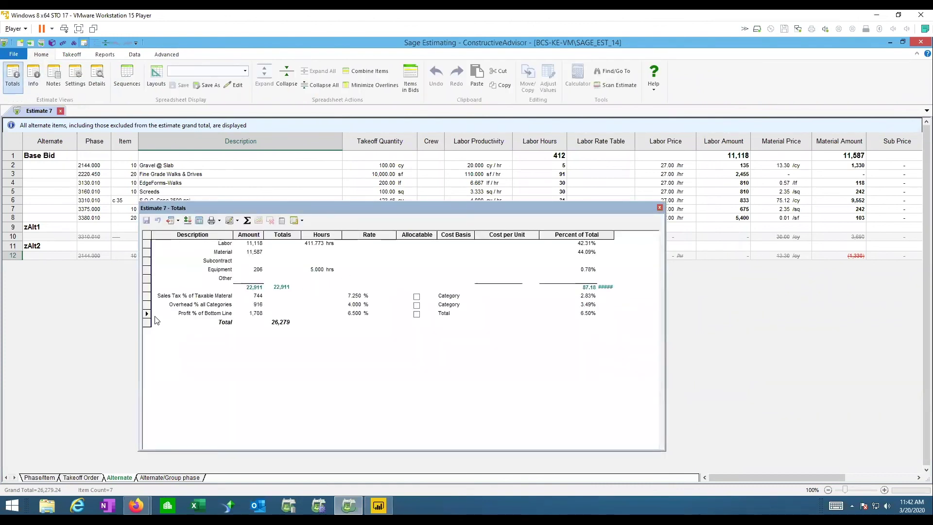
right_click(147, 315)
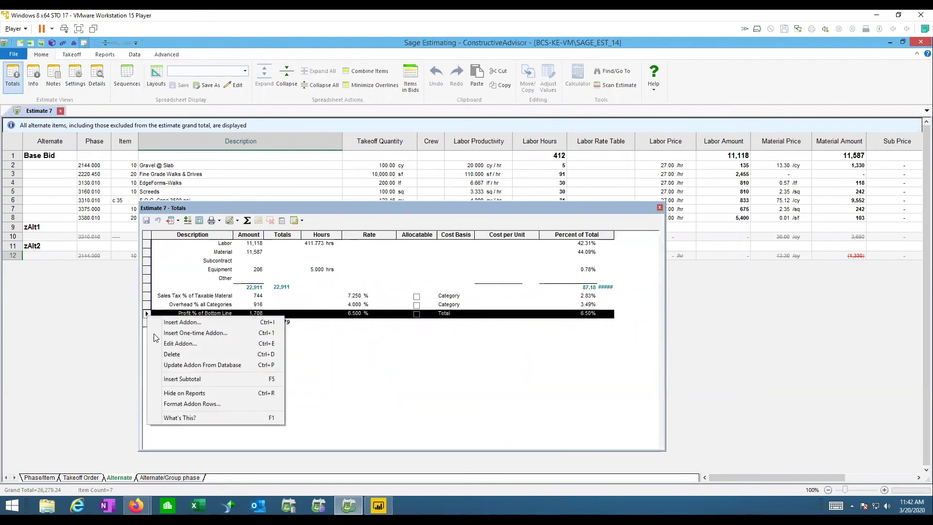
click(168, 355)
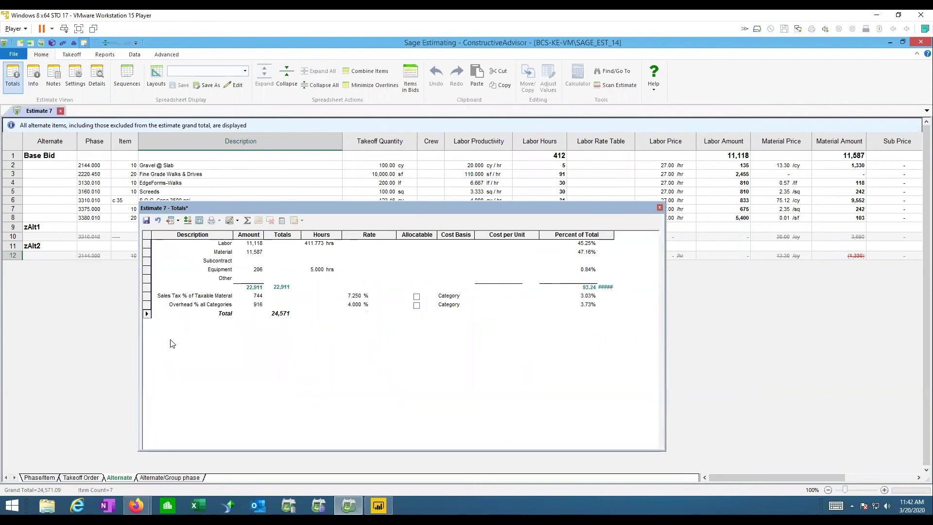
Start a one-time addon at the Total row with the description Profit on Base
right_click(185, 319)
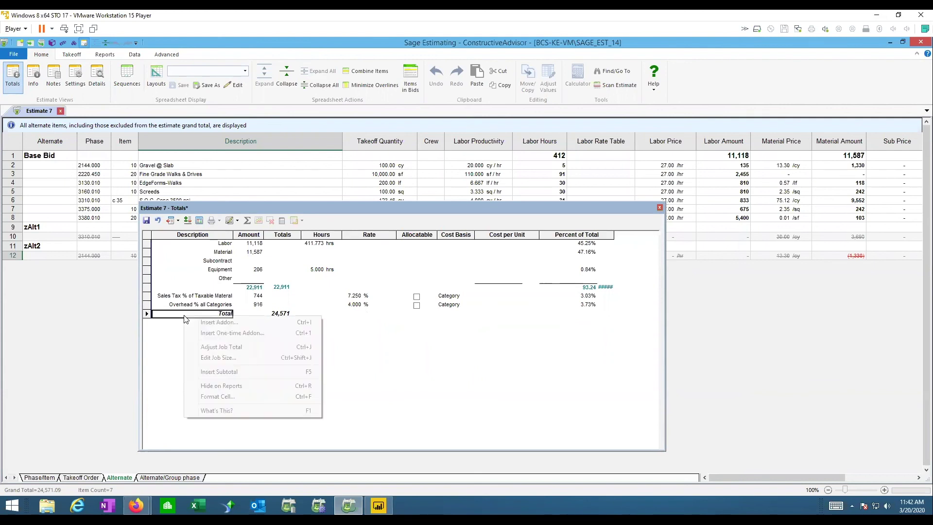
click(229, 333)
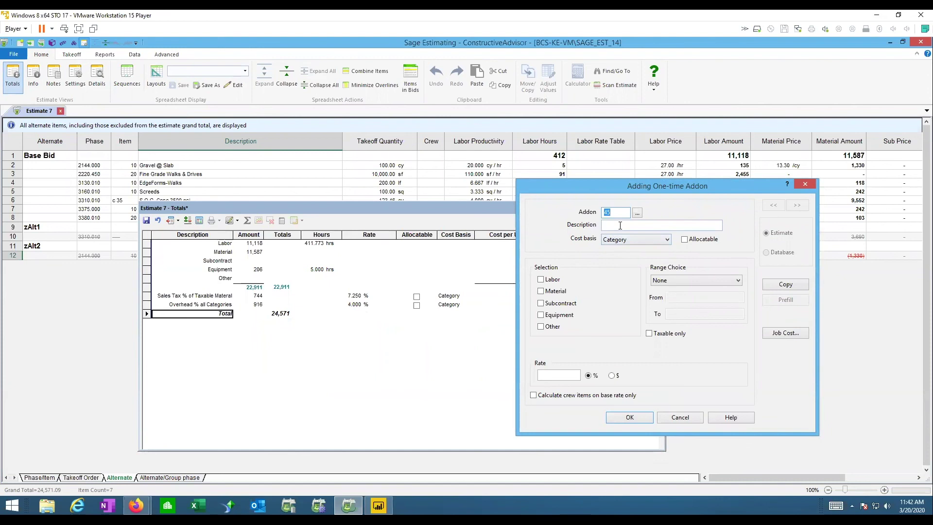
click(620, 226)
text(Profit on Base)
key(Tab)
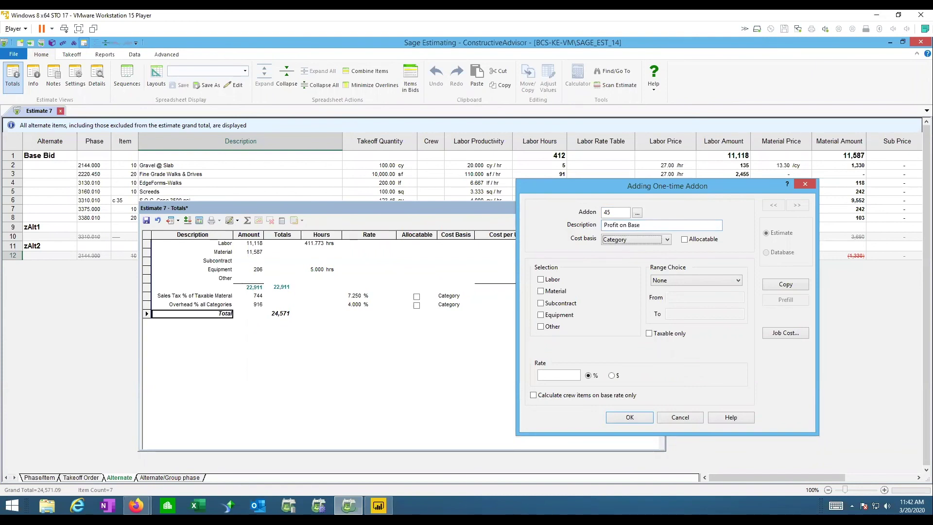
click(626, 244)
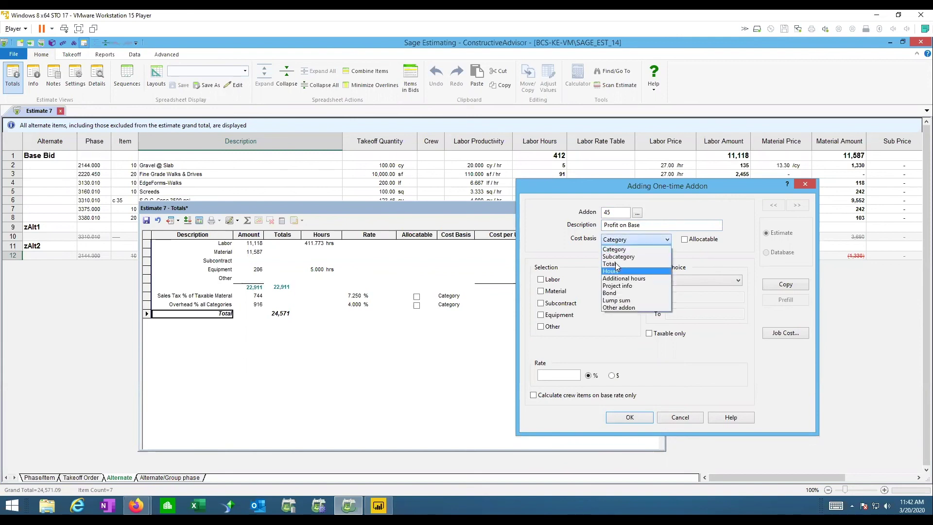
click(616, 264)
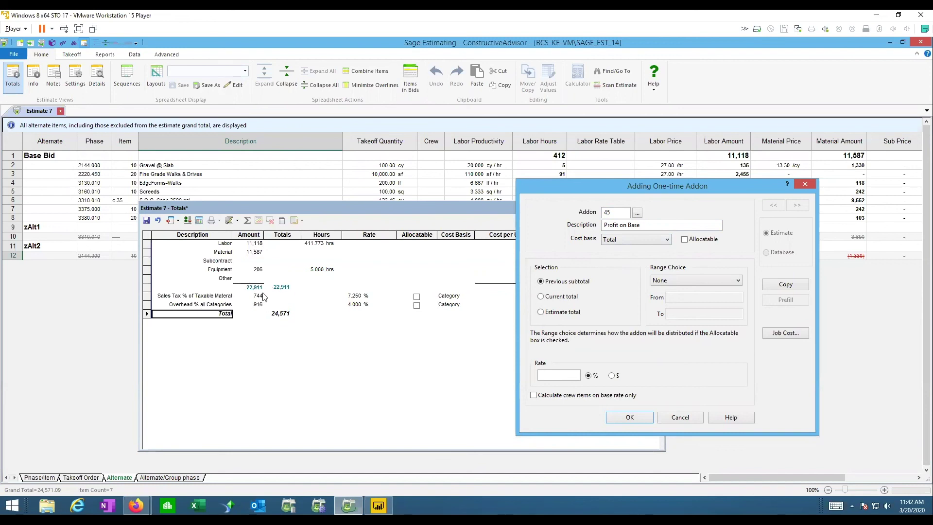
click(627, 242)
click(623, 249)
click(540, 279)
click(540, 291)
click(540, 302)
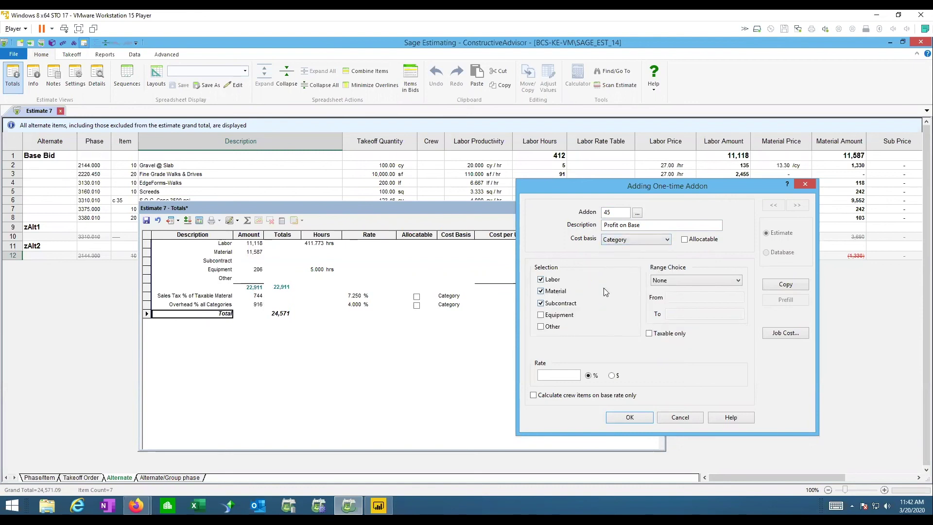
click(654, 242)
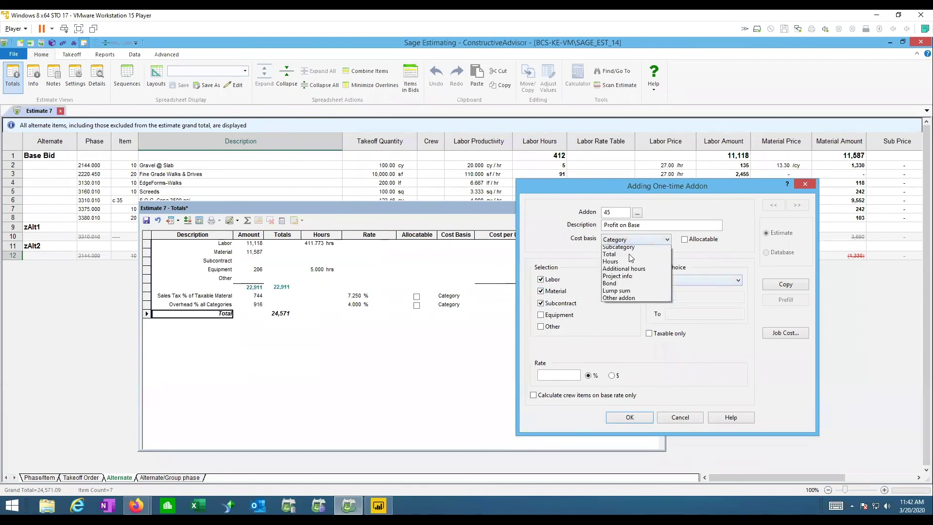
click(637, 283)
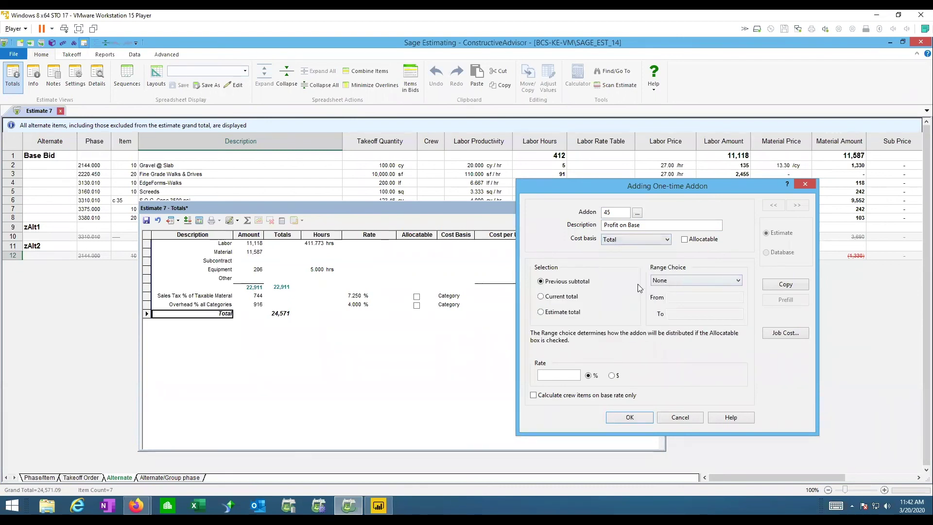
click(673, 281)
click(673, 280)
Set the addon's cost basis to Category and include Labor, Material, Subcontract, Equipment and Other
click(619, 239)
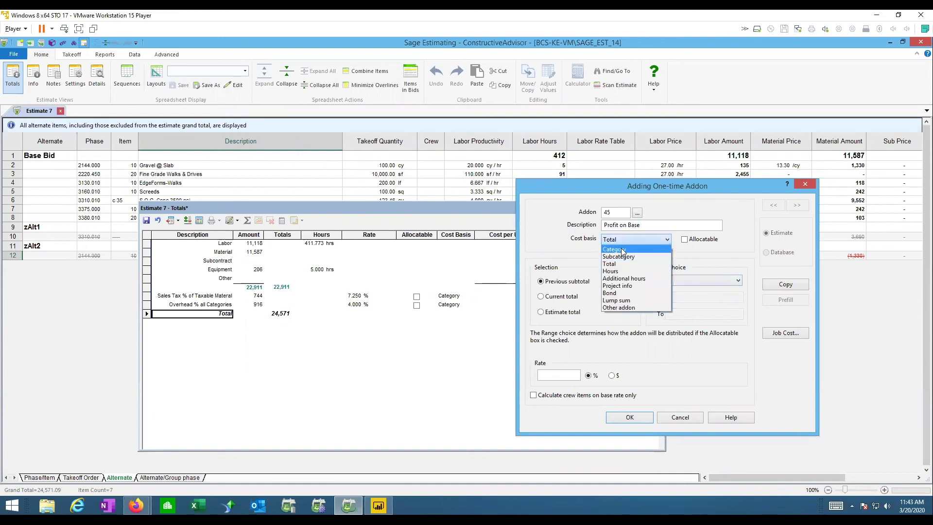
click(614, 248)
click(541, 279)
click(542, 292)
click(542, 304)
click(541, 315)
click(541, 327)
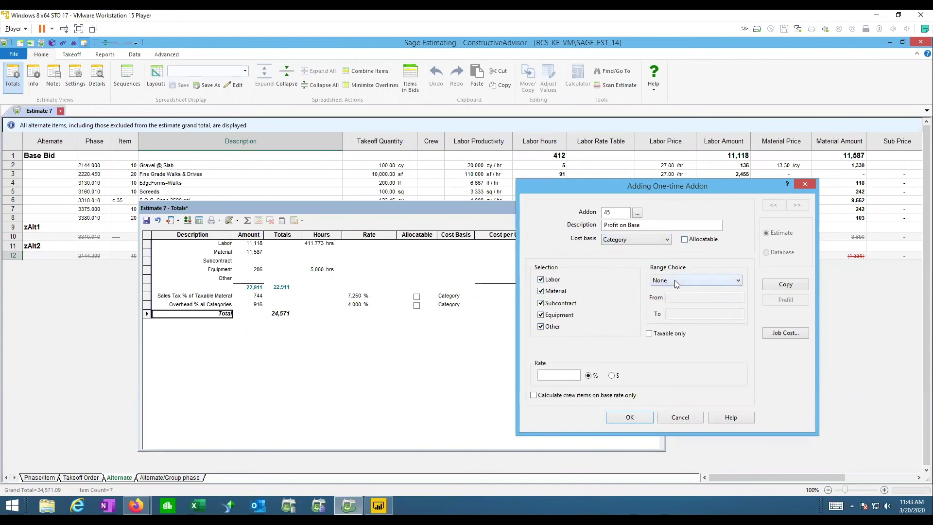
Limit the addon to the Alternate range from Base Bid to Base Bid
click(704, 281)
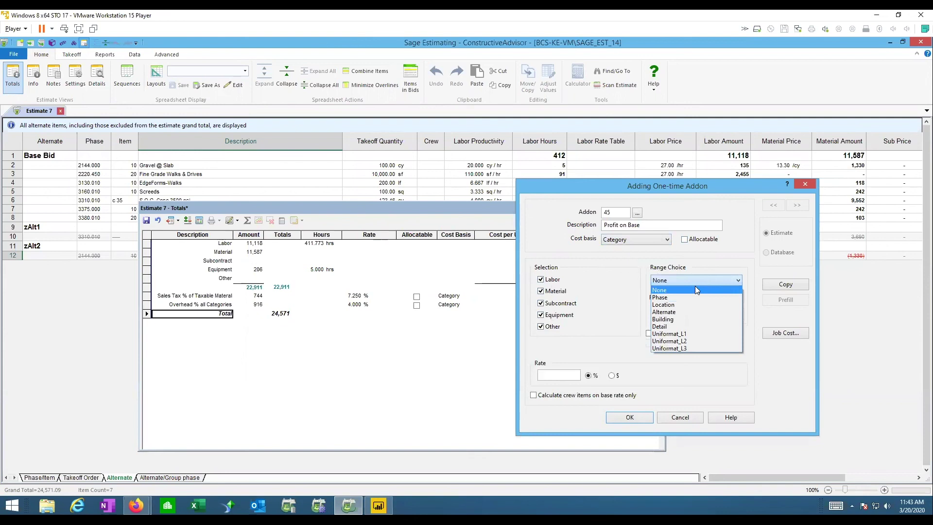
click(683, 310)
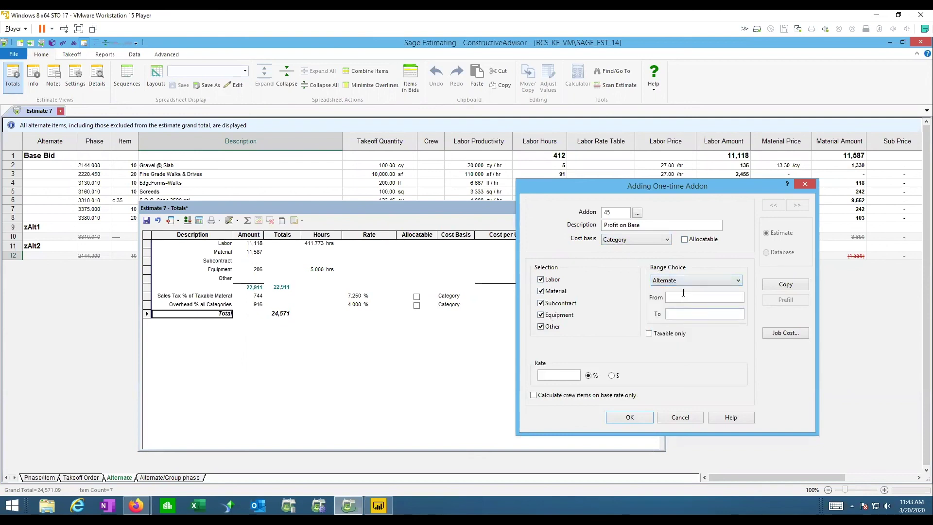
click(681, 297)
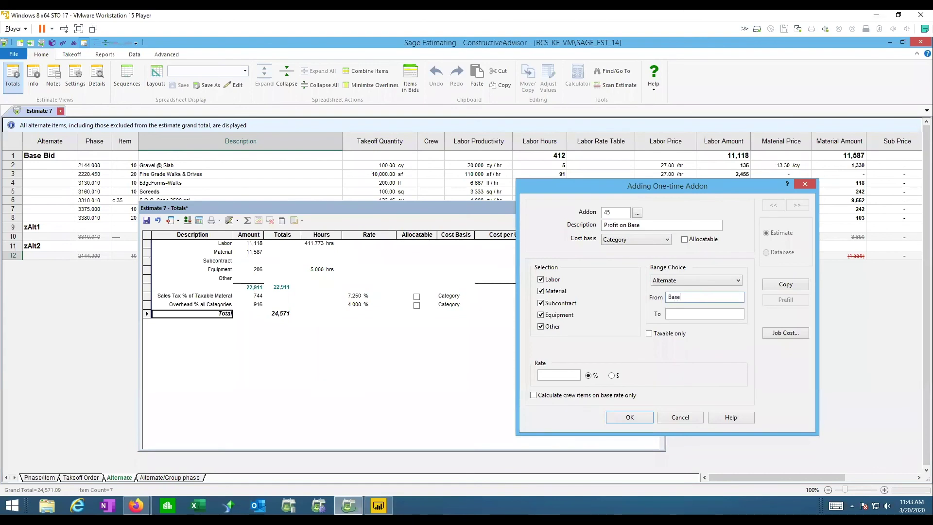
text(Base Bid)
key(Tab)
text(Base)
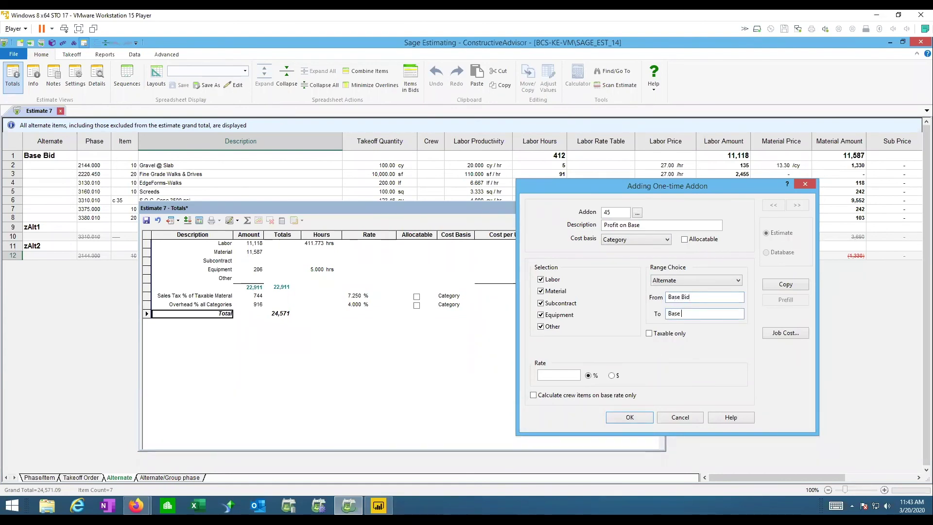
text( Bid)
Set the Profit on Base addon's rate to 8% and add it to the estimate totals
click(549, 373)
text(8)
click(629, 417)
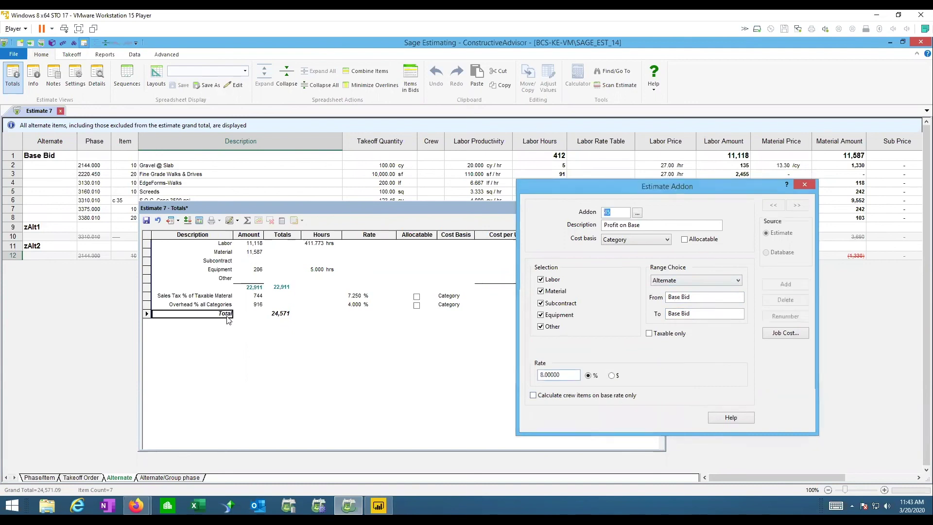
click(459, 278)
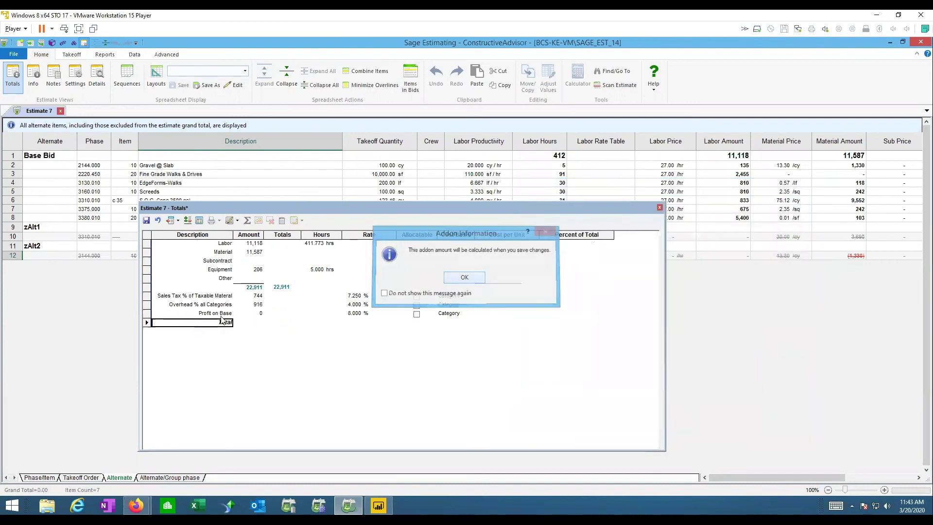
click(151, 322)
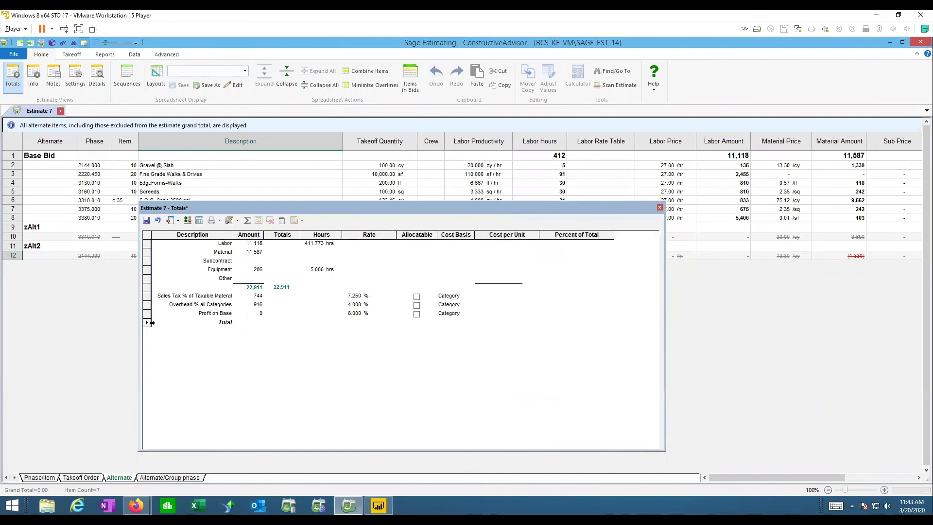
right_click(150, 322)
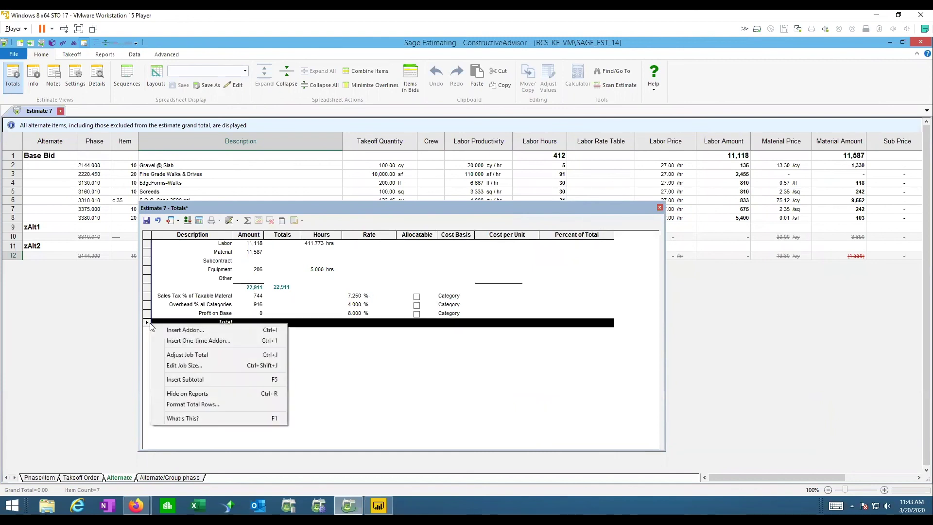
click(188, 332)
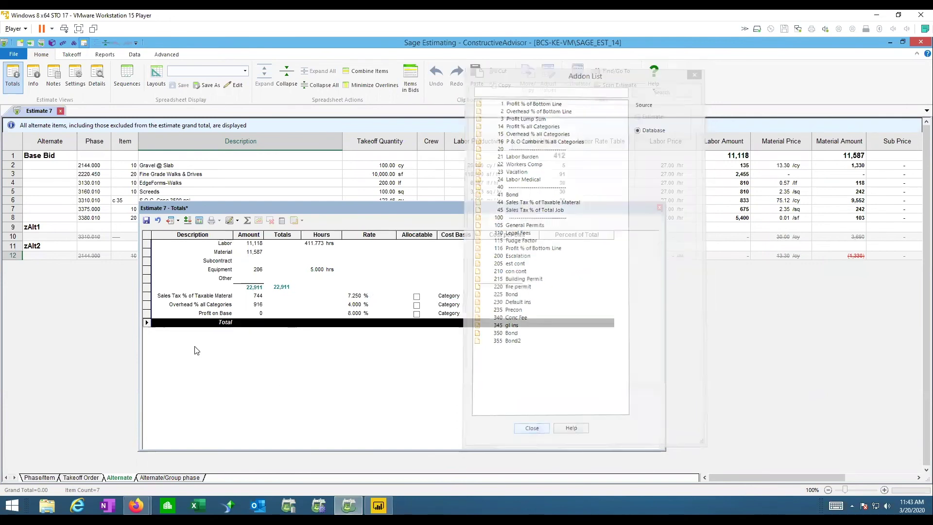
click(531, 429)
Start a one-time addon at the Total row with the description Profit on Alt1
right_click(184, 325)
click(214, 342)
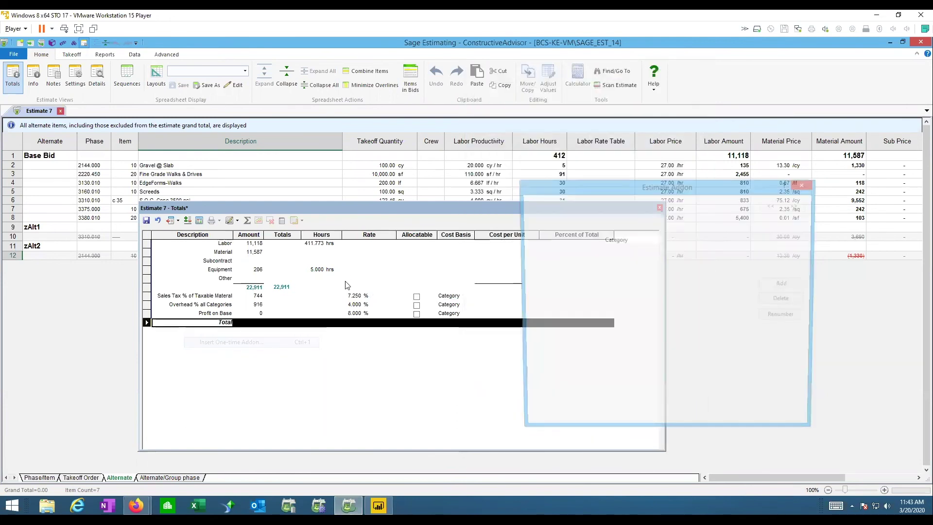
click(636, 223)
text(Profit on Alt1)
key(Tab)
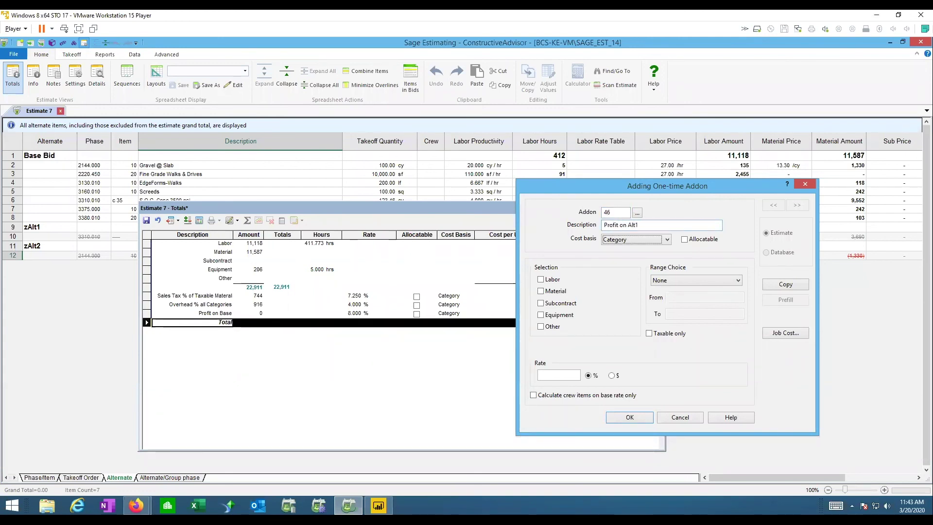
Include Labor, Material, Subcontract, Equipment and Other in the Category-based addon and set its rate to 12%
click(652, 240)
click(653, 241)
click(541, 279)
click(541, 291)
click(541, 303)
click(540, 315)
click(541, 327)
click(551, 377)
text(12)
Limit the Profit on Alt1 addon to the Alternate range from zAlt1 to zAlt1
click(668, 285)
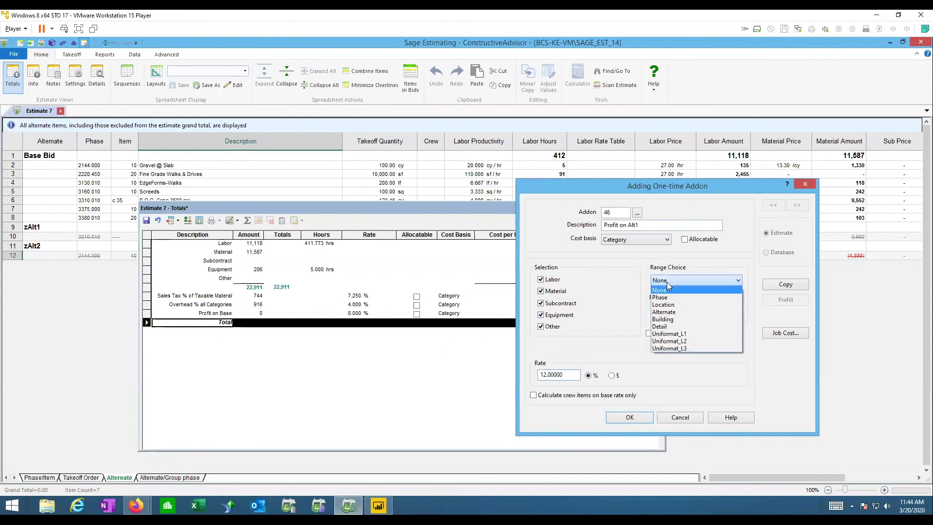
click(678, 304)
click(680, 297)
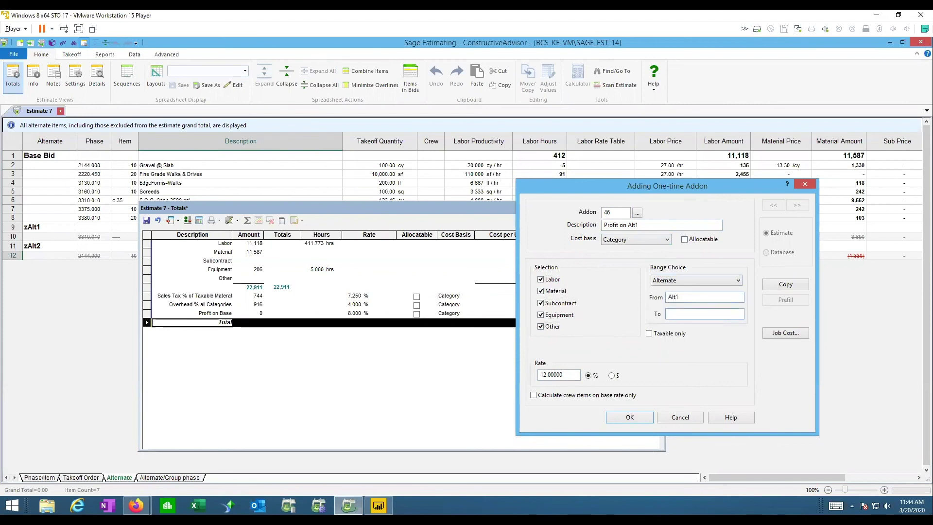
key(shift+Tab)
text(z)
click(704, 313)
text(zAl)
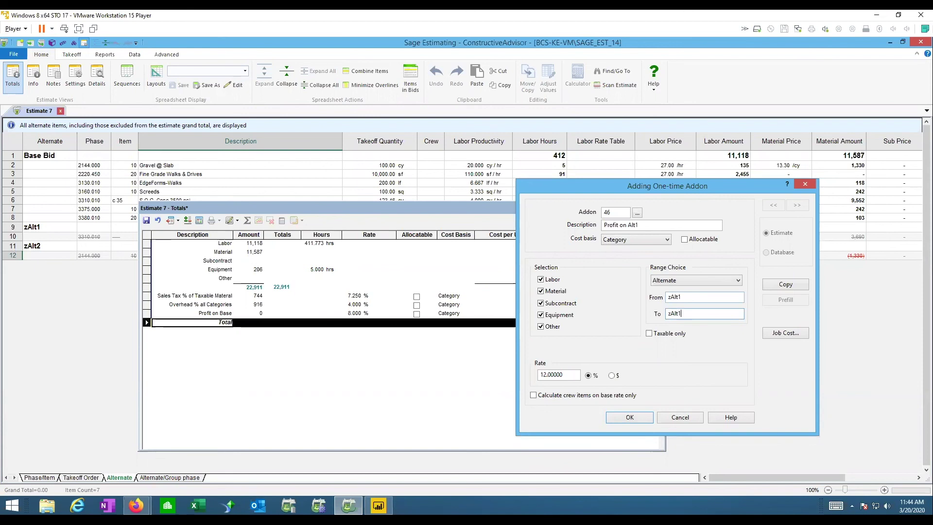
Add the Profit on Alt1 addon to the estimate totals and save the totals
click(629, 417)
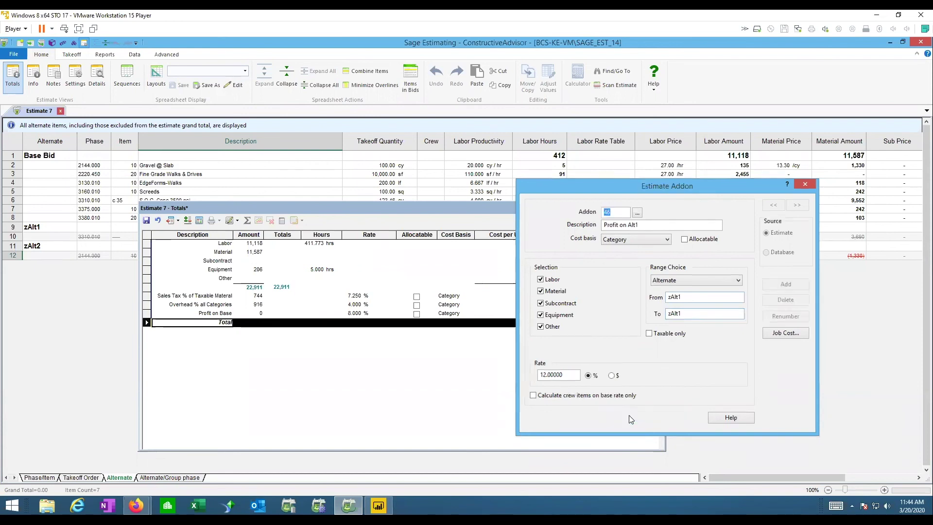
click(465, 276)
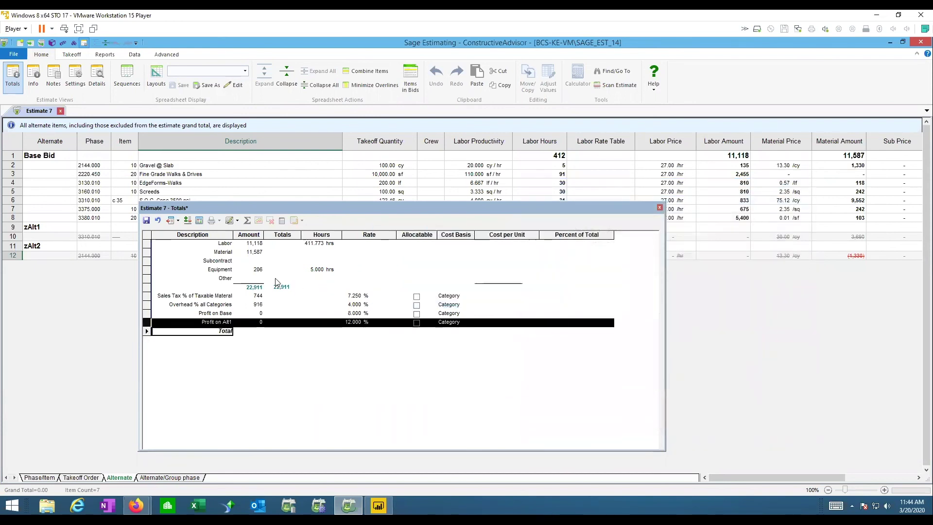
click(145, 220)
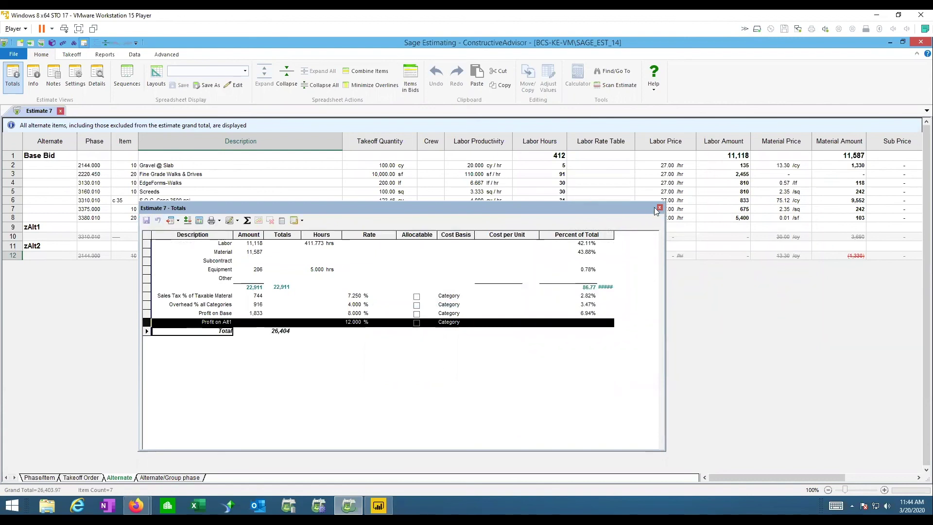
click(252, 324)
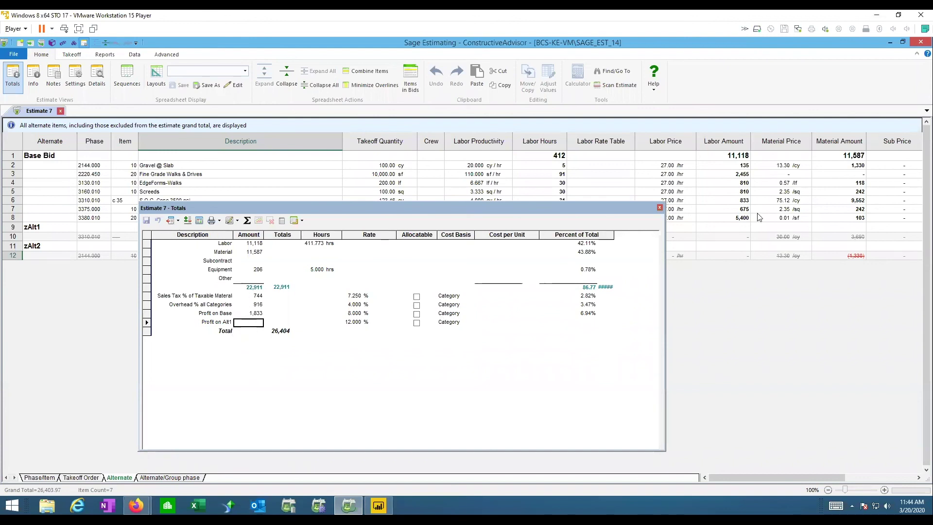
Compare how Profit on Base and Profit on Alt1 distribute across the alternates in the Alternate Summary
click(659, 207)
click(165, 54)
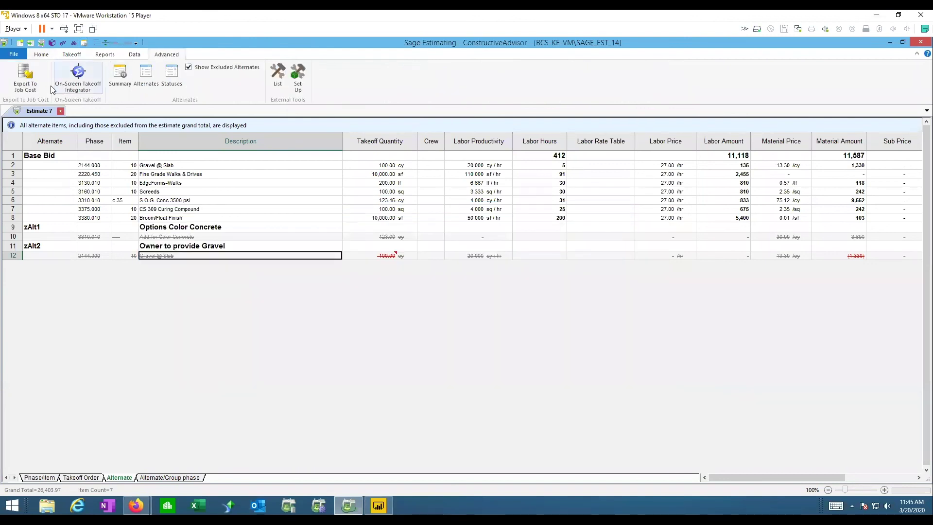
click(126, 74)
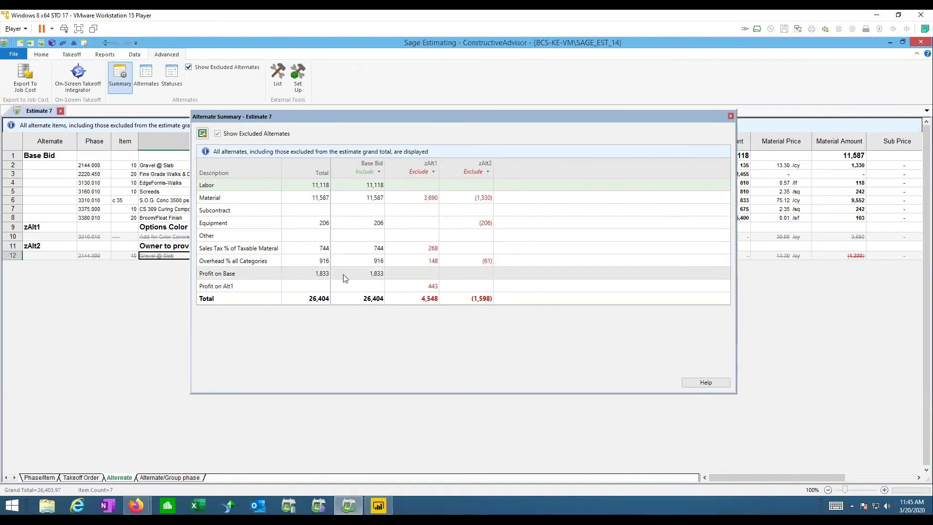
click(365, 275)
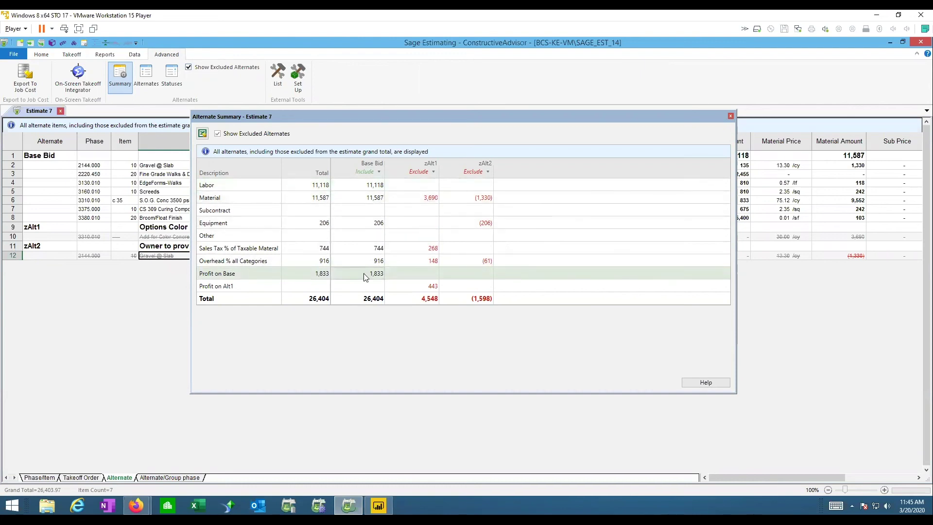
click(236, 287)
click(428, 287)
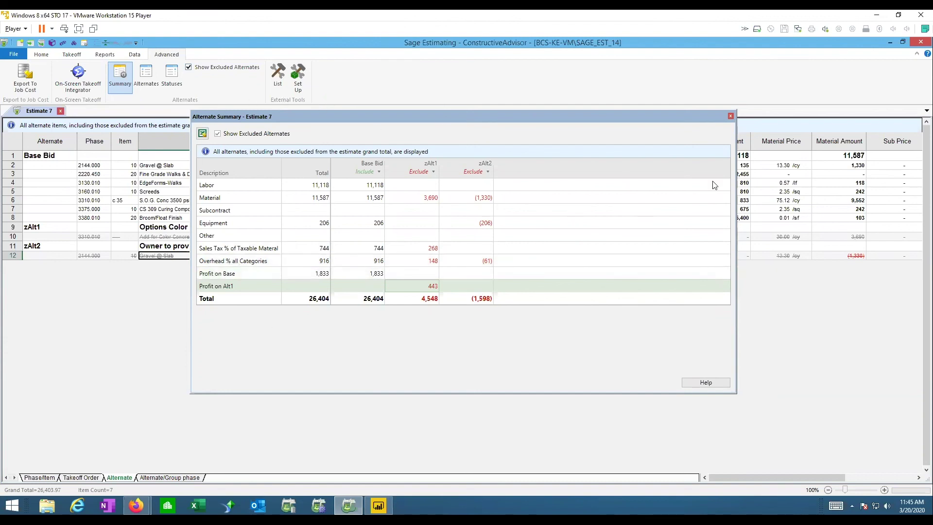
click(730, 115)
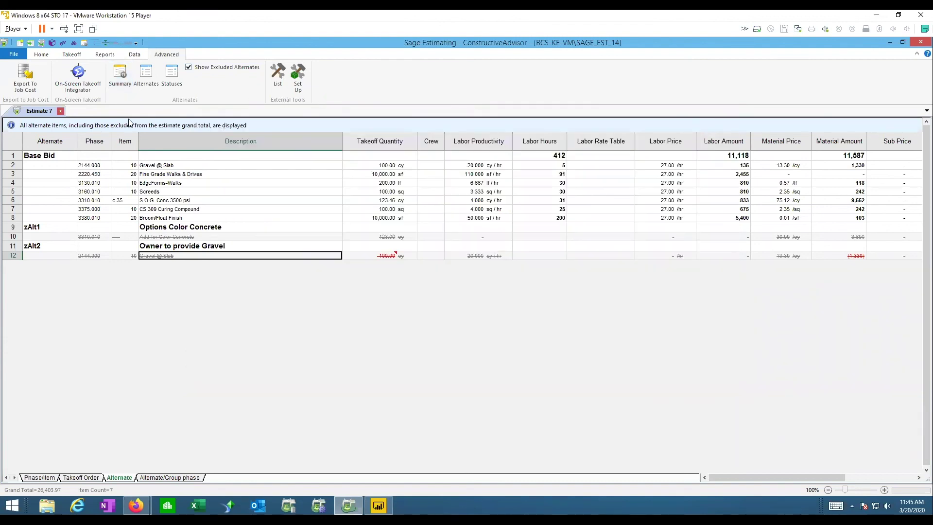
Insert database addon 41 Bond at the Total row of the estimate totals and save the change
click(41, 55)
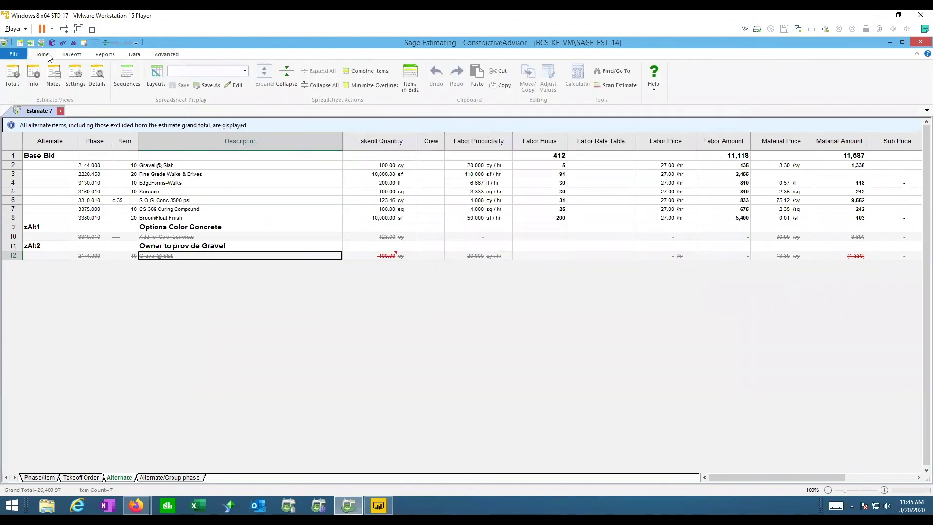
click(13, 80)
click(216, 334)
right_click(216, 334)
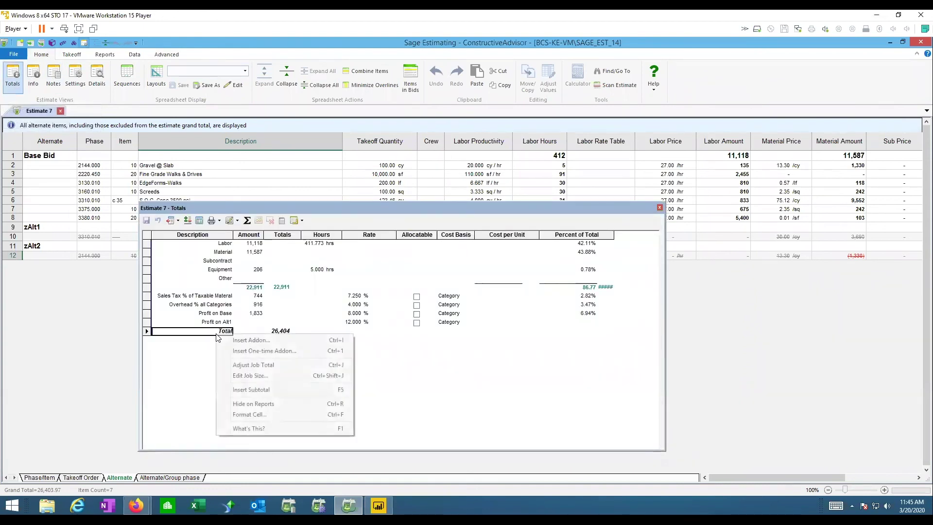
click(248, 340)
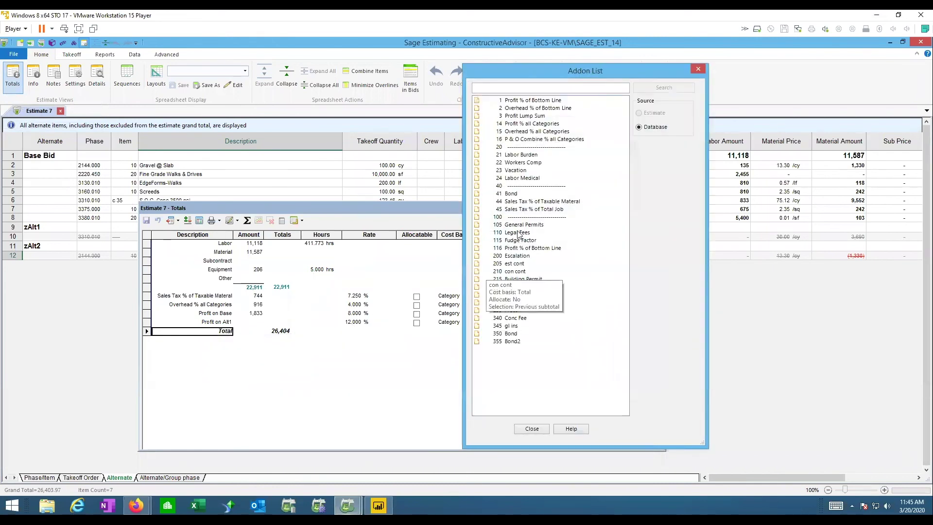
double_click(517, 195)
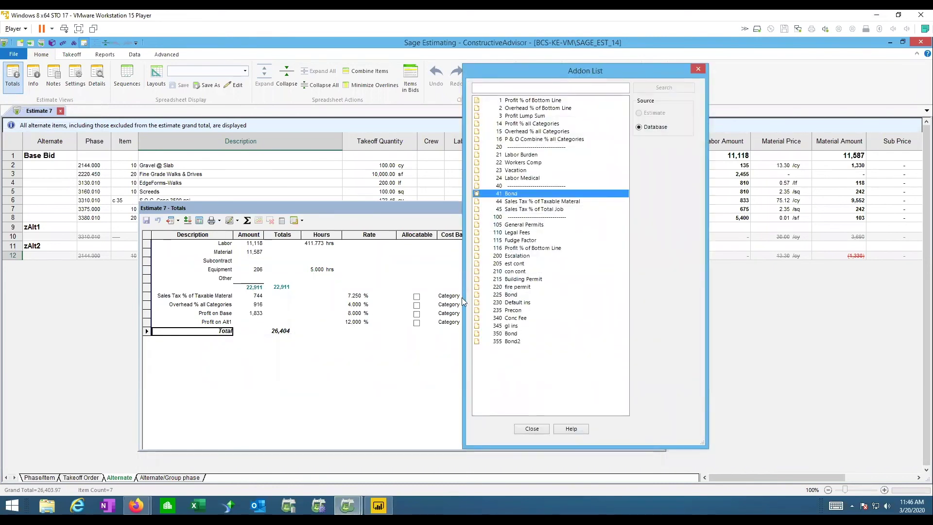
click(529, 430)
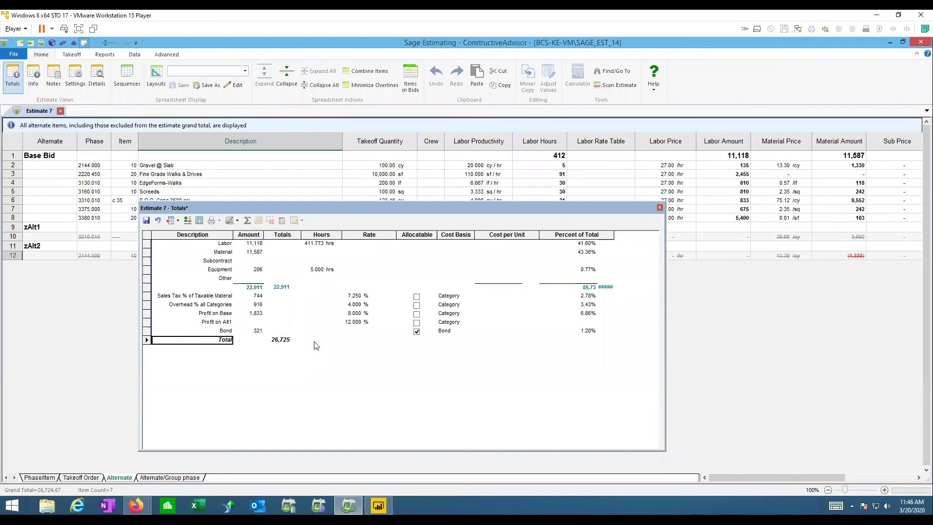
click(146, 220)
click(660, 208)
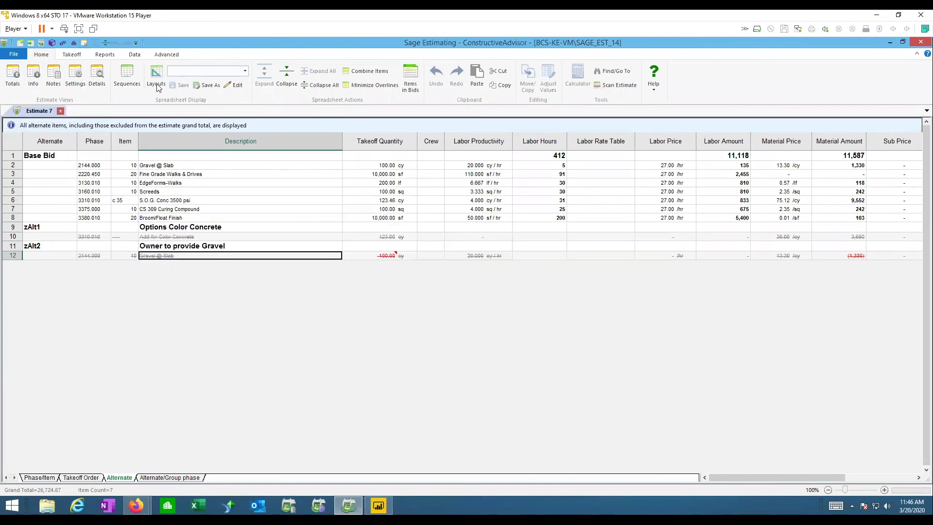
Examine how the allocatable bond cost is reflected in the Alternate Summary
click(167, 54)
click(122, 78)
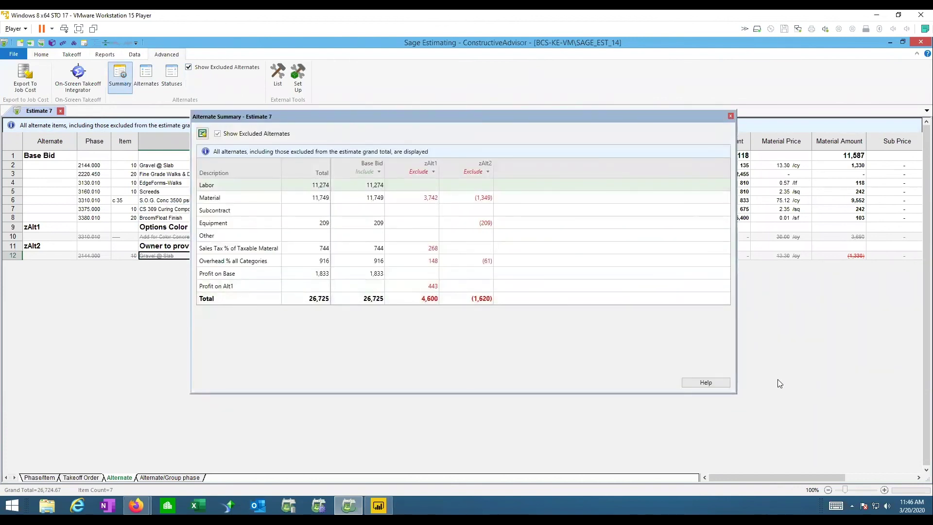
click(730, 116)
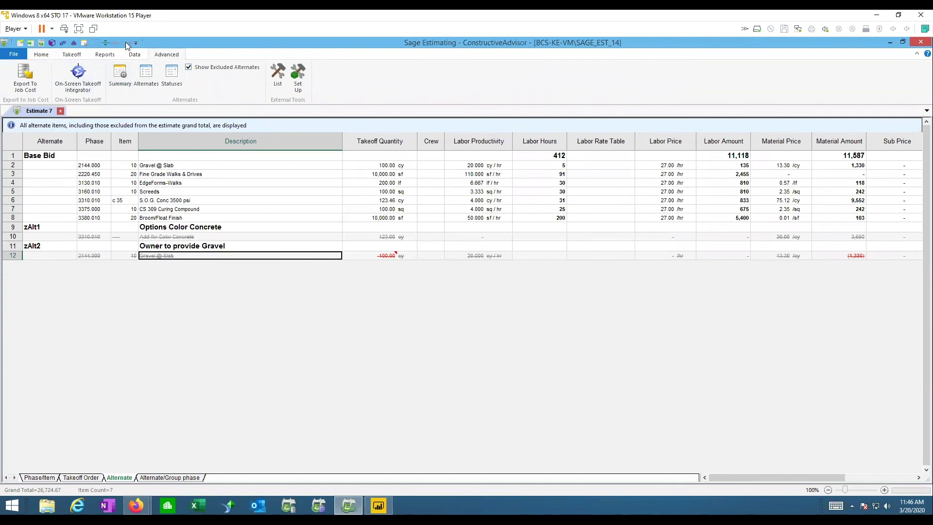
Add the Alternate Summary command to the Quick Access Toolbar
click(42, 55)
click(170, 55)
right_click(116, 76)
click(138, 80)
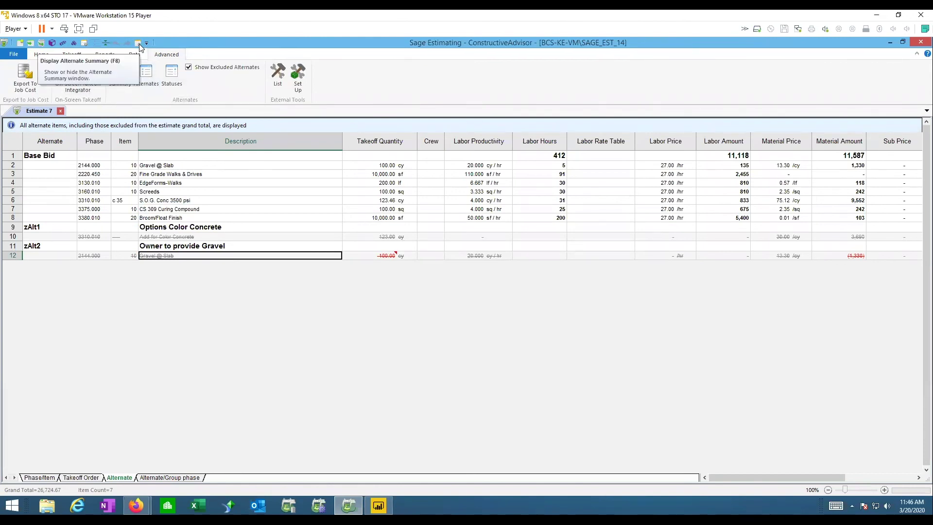
Check whether the Totals command can be added to the Quick Access Toolbar and view the totals briefly
click(41, 54)
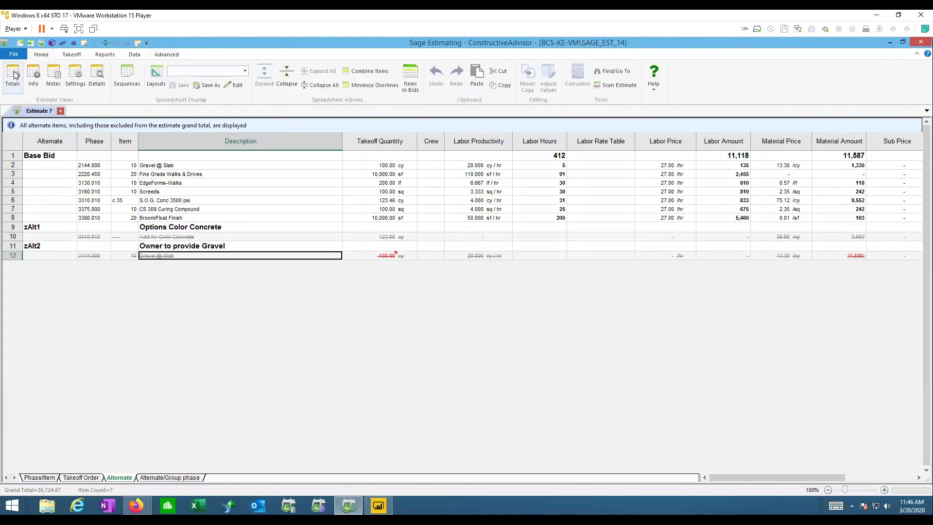
right_click(16, 73)
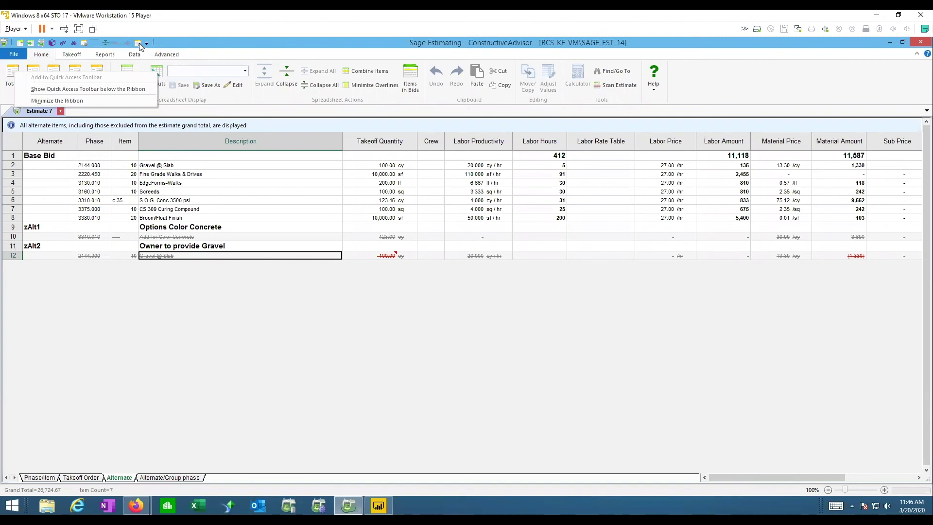
click(11, 81)
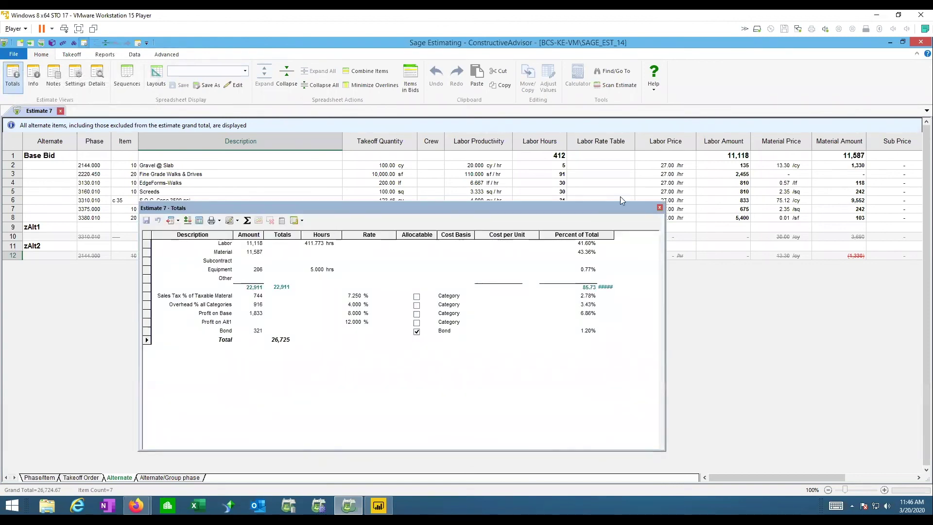
click(659, 208)
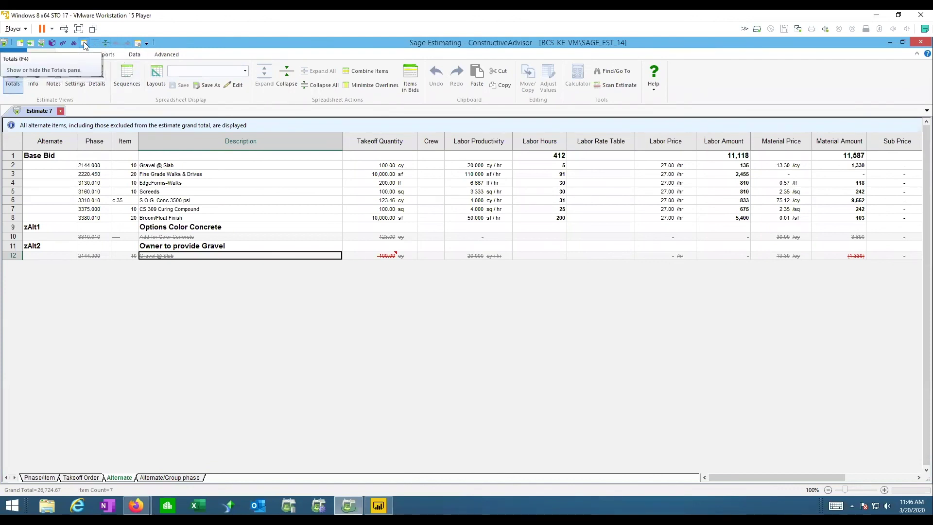
Make the Bond addon non-allocatable, save the totals and review the bond's distribution in the Alternate Summary
click(137, 44)
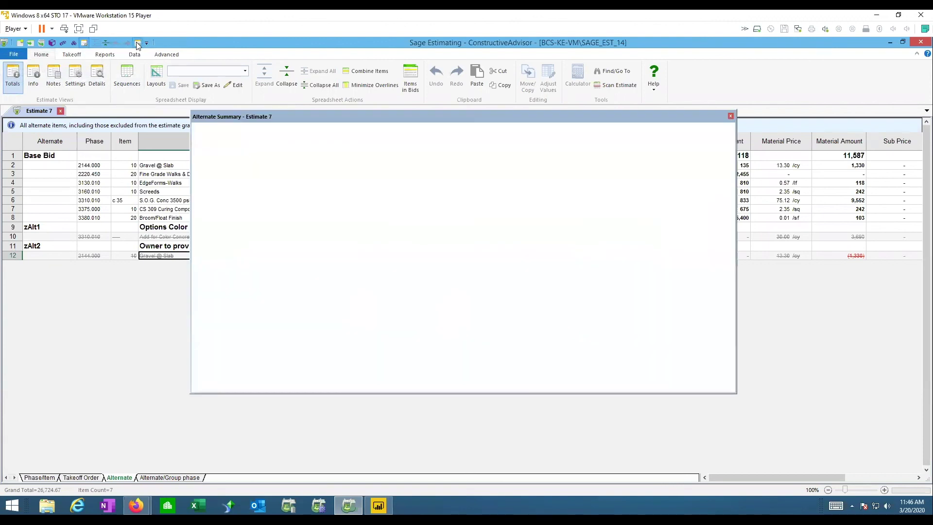
click(85, 43)
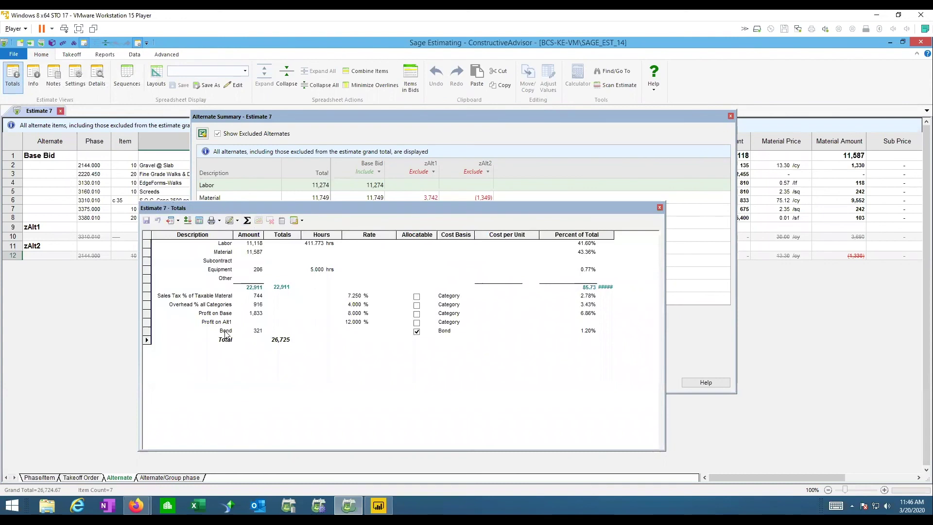
click(416, 332)
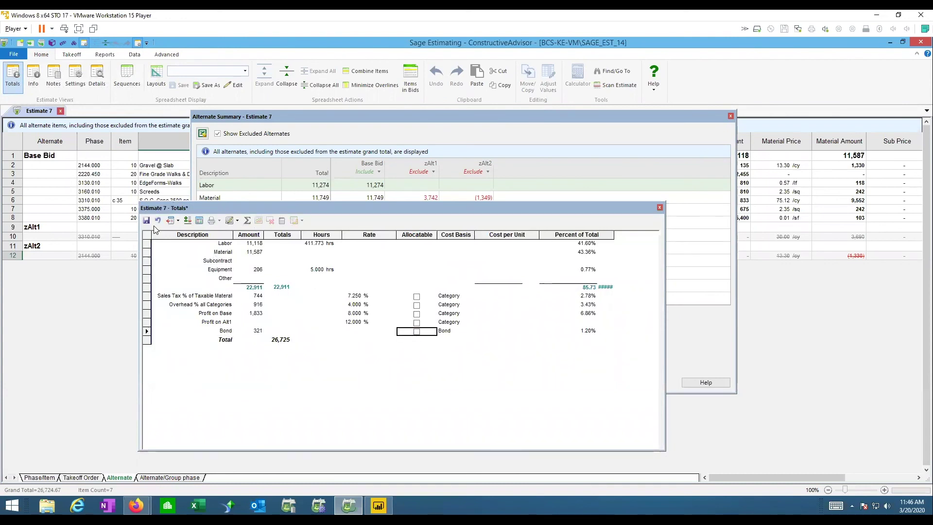
click(145, 219)
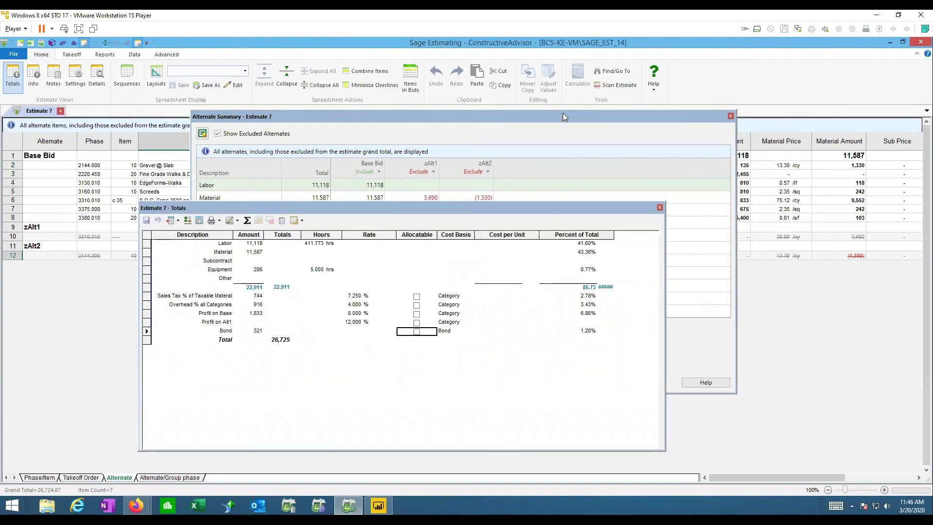
click(562, 115)
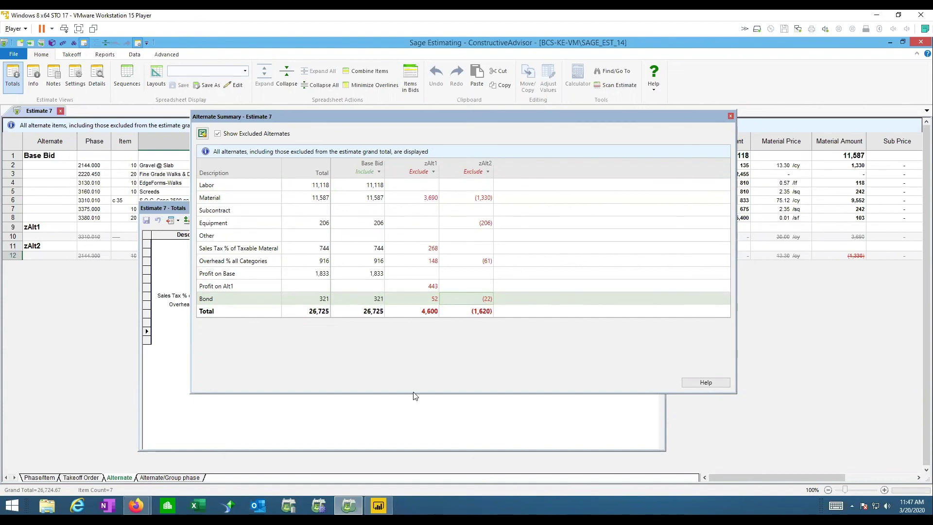
Start a one-time addon in the estimate totals with the description Bond Alt 1
click(330, 434)
mouse_move(221, 332)
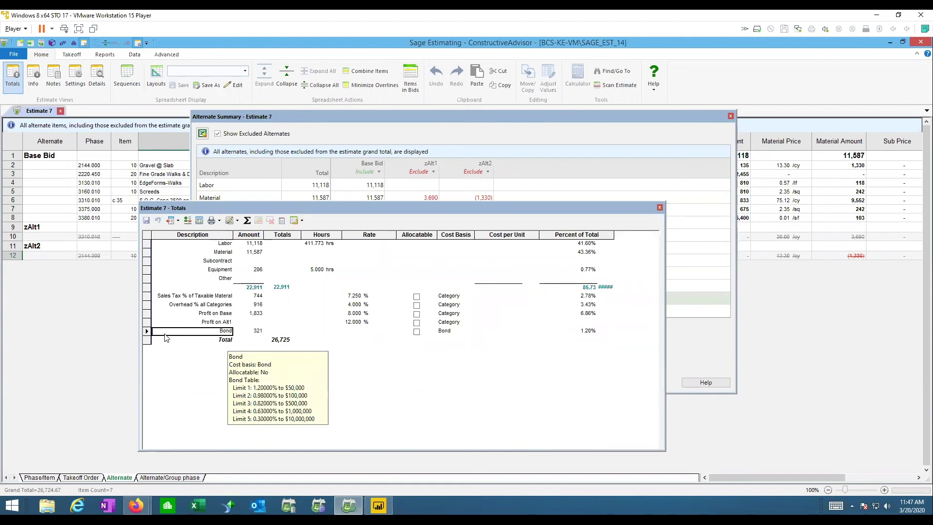
right_click(165, 337)
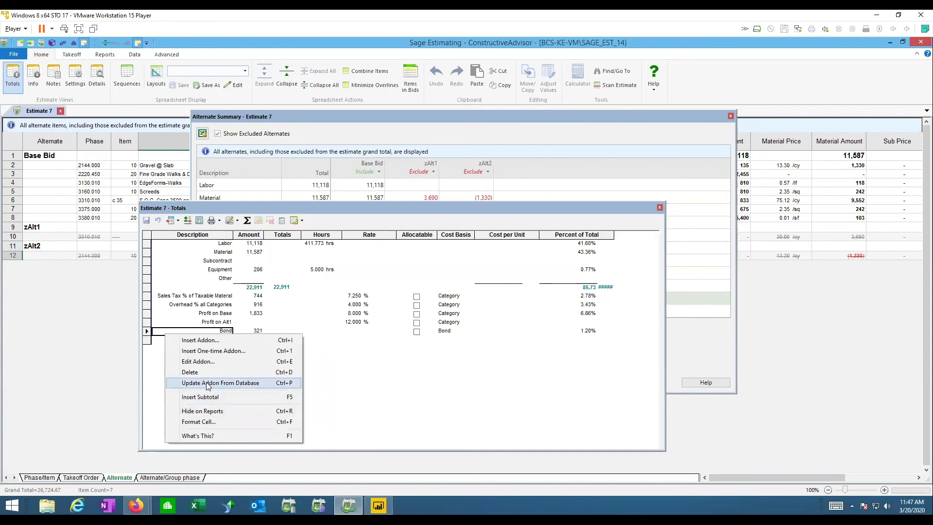
click(203, 353)
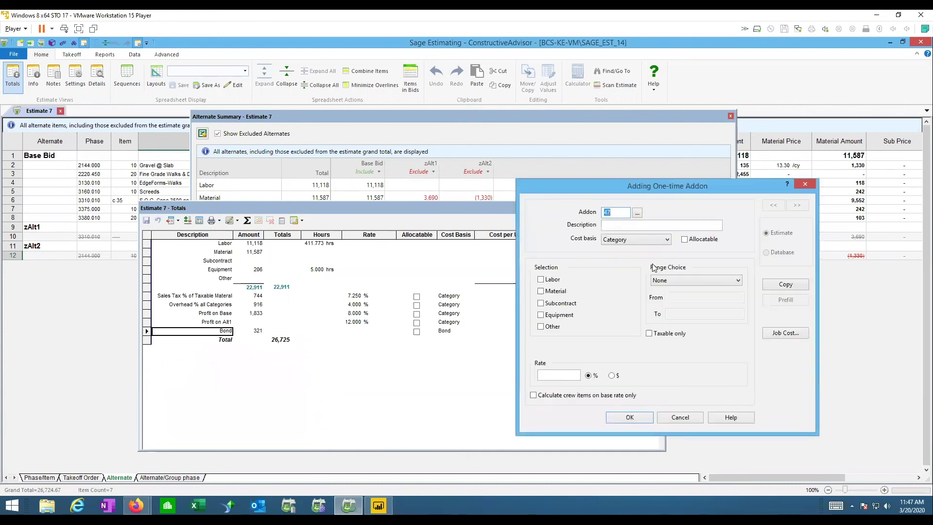
click(645, 226)
text(Bond Alt 1)
key(Tab)
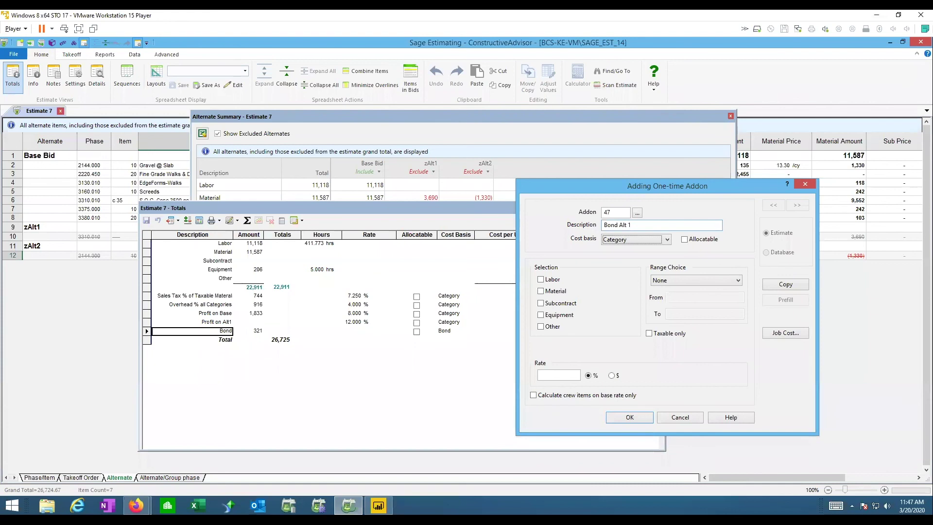
Apply the Bond Alt 1 addon to all five cost categories, limit its range to alternate zAlt2 and add it to the totals
click(540, 279)
click(541, 291)
click(540, 303)
click(540, 315)
click(541, 326)
click(708, 280)
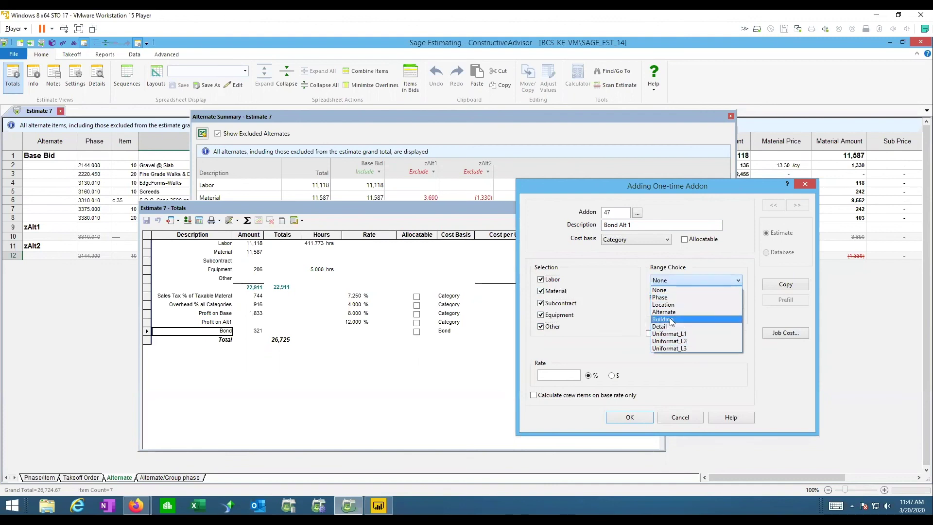
click(675, 311)
click(679, 298)
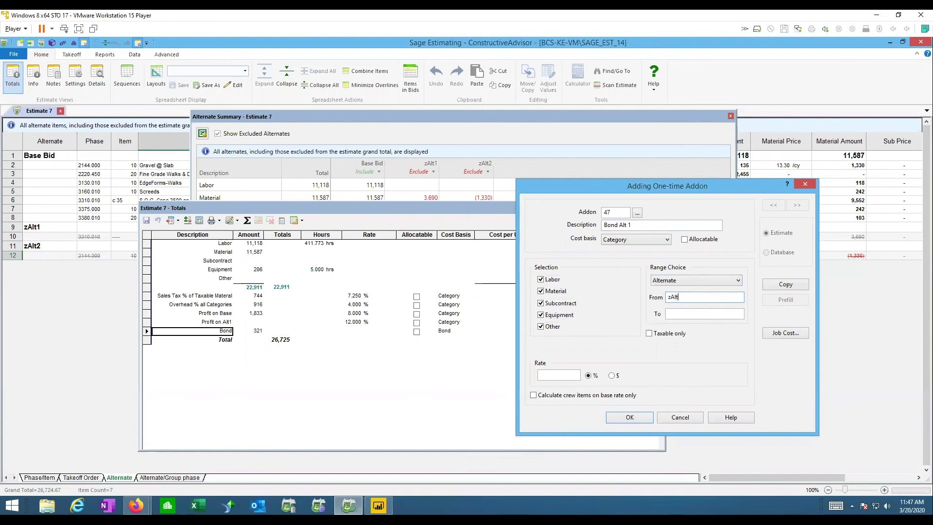
text(zAlt2)
key(Tab)
click(629, 418)
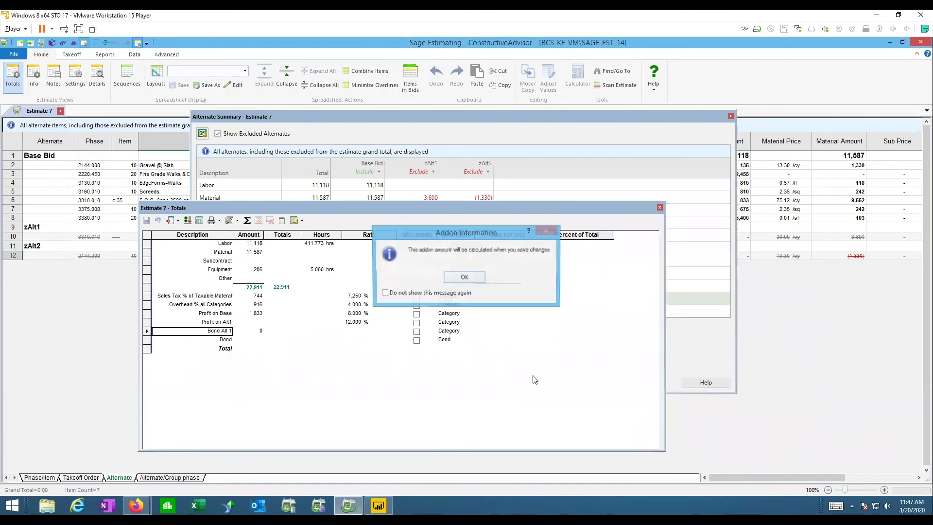
click(478, 279)
Set the Bond Alt 1 rate to -2%, save the totals and check its effect on zAlt2 in the Alternate Summary
click(350, 333)
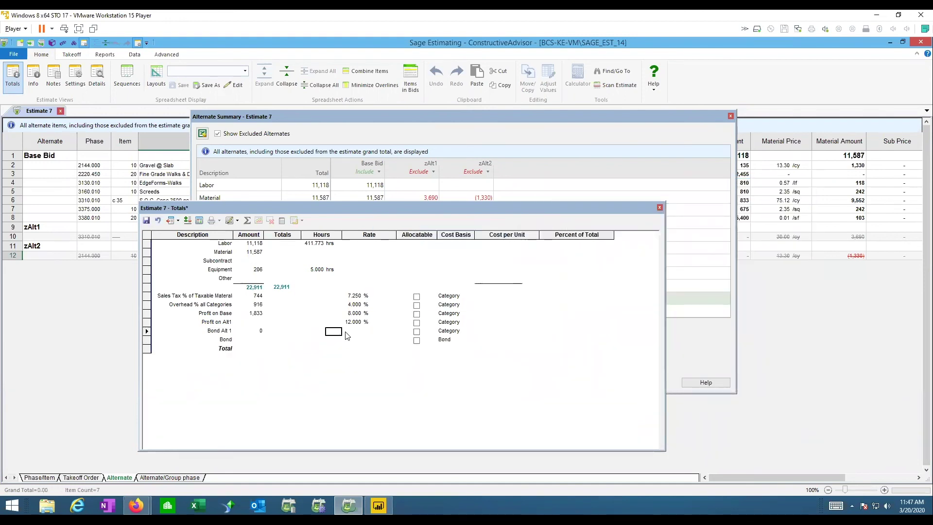
text(-2)
key(Tab)
click(147, 221)
click(245, 121)
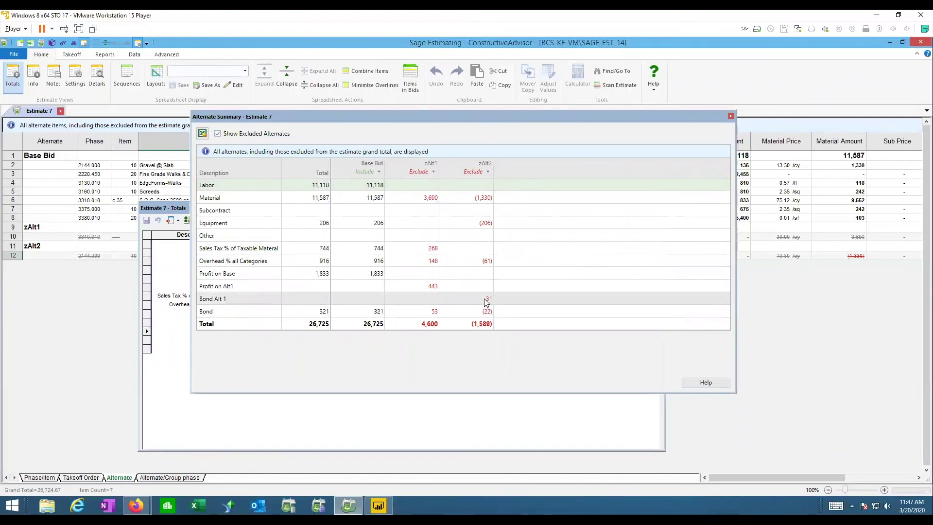
click(484, 298)
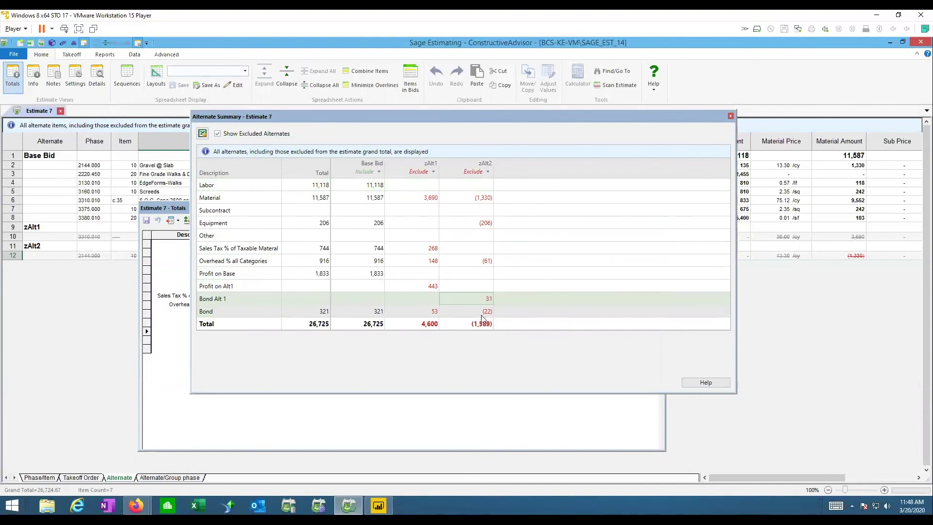
Try Bond Alt 1 rates of -3% and -5%, saving the totals and uncovering the Alternate Summary for comparison
click(171, 358)
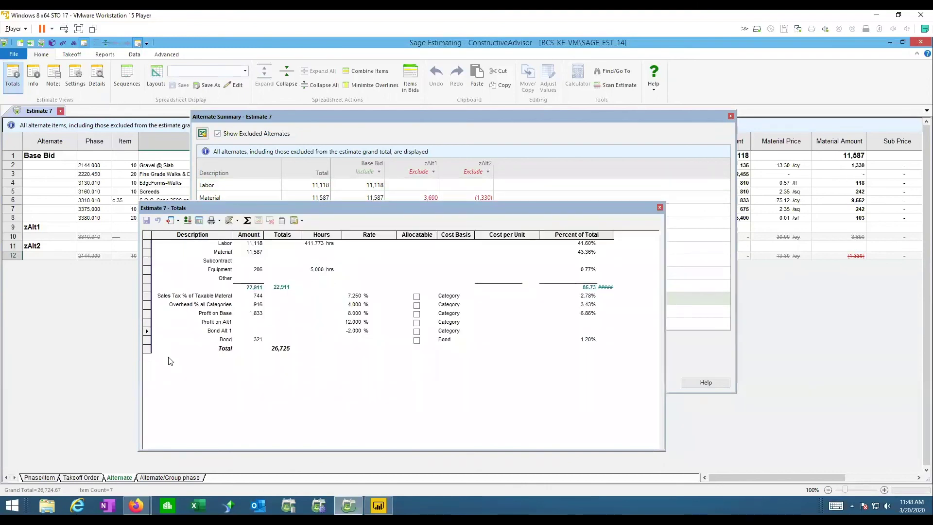
click(353, 333)
text(-3)
key(Tab)
drag(438, 203, 311, 301)
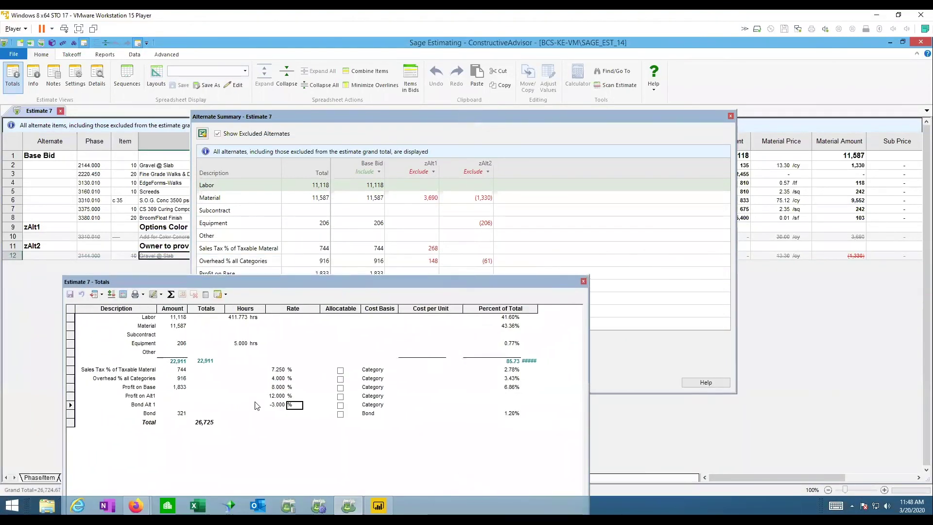
click(277, 405)
text(-5)
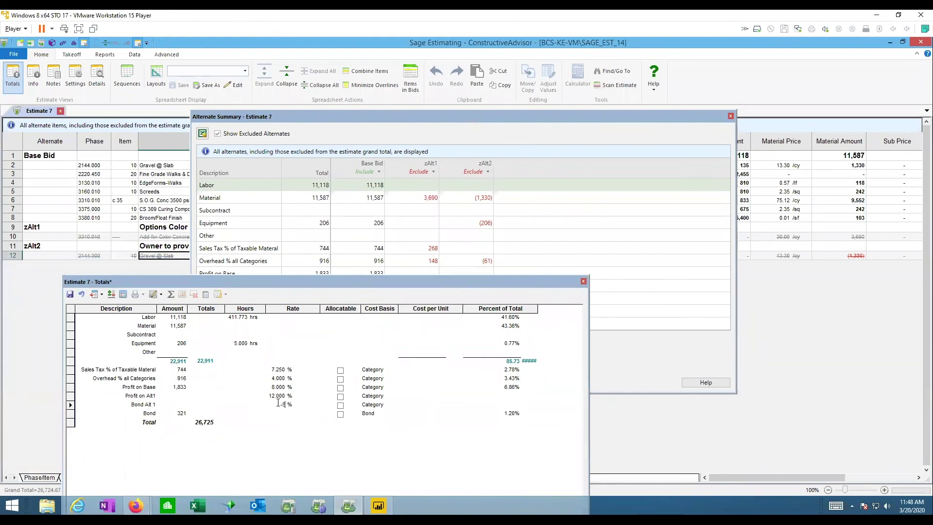
key(Tab)
click(70, 294)
Set the Bond Alt 1 rate to -6%, close the totals and review the zAlt2 amounts in the Alternate Summary
drag(379, 282, 366, 314)
double_click(276, 436)
text(-6)
key(Return)
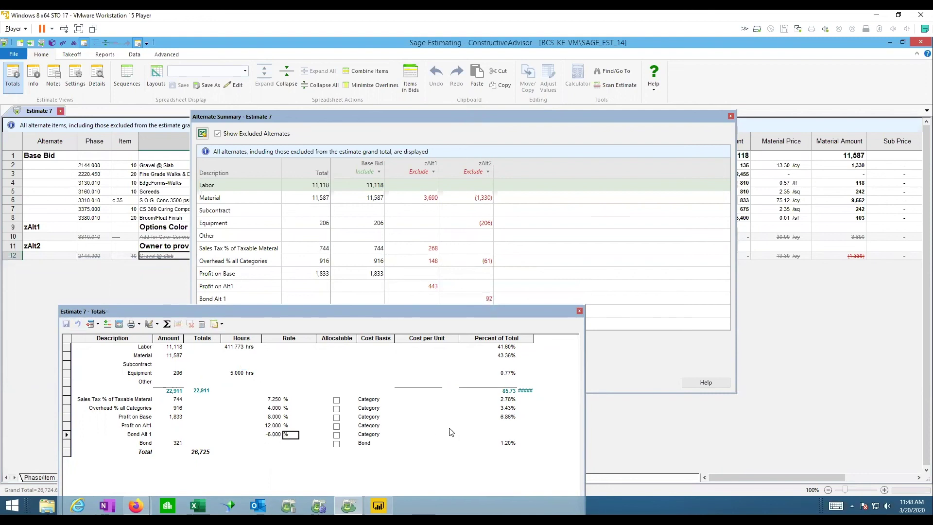
click(579, 311)
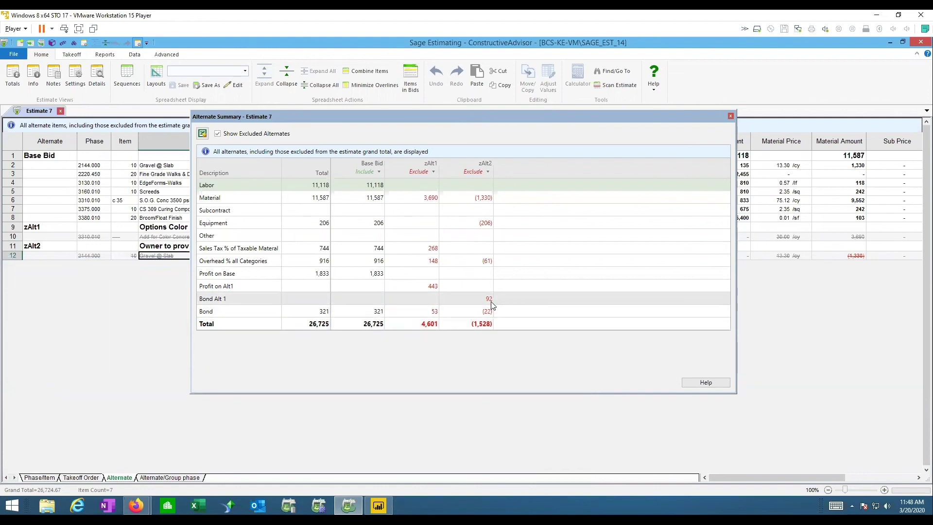
click(486, 225)
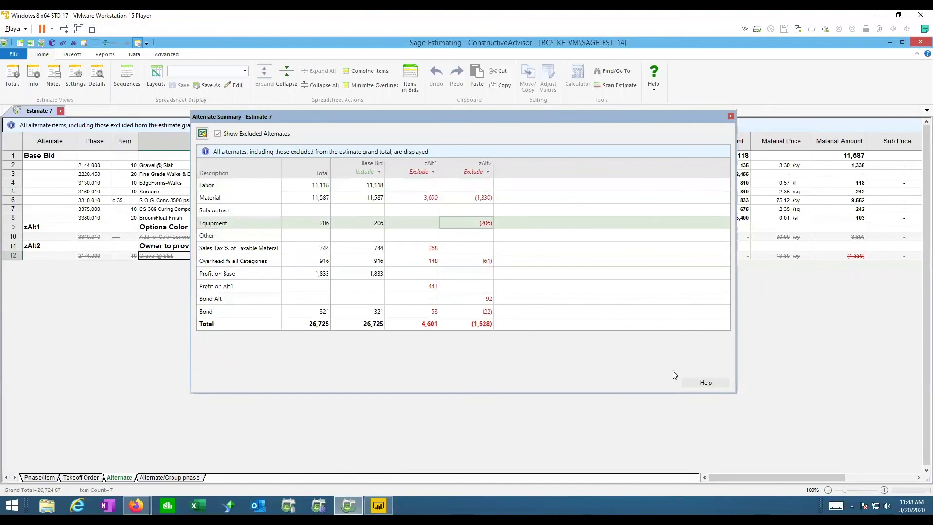
click(731, 118)
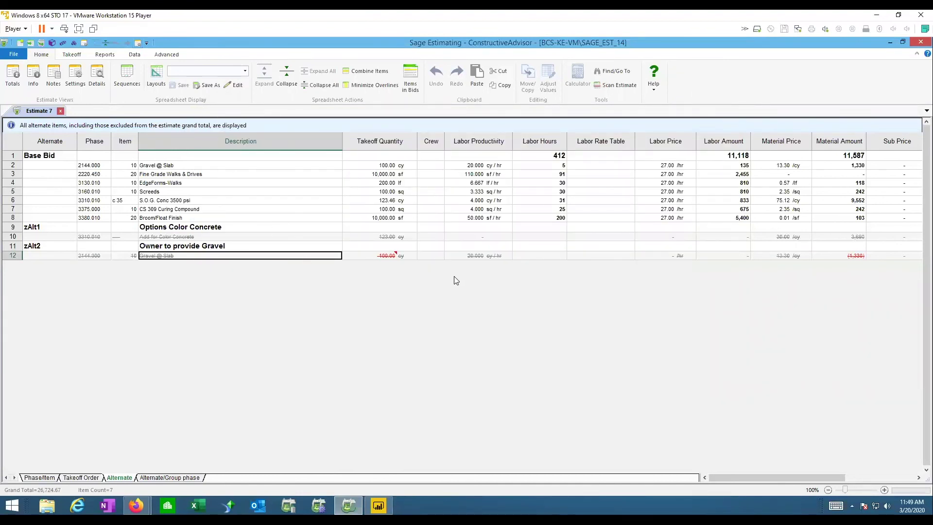
Clear the equipment amount in the details of the zAlt2 Gravel @ Slab item and save the change
click(97, 77)
click(585, 295)
key(Delete)
click(525, 297)
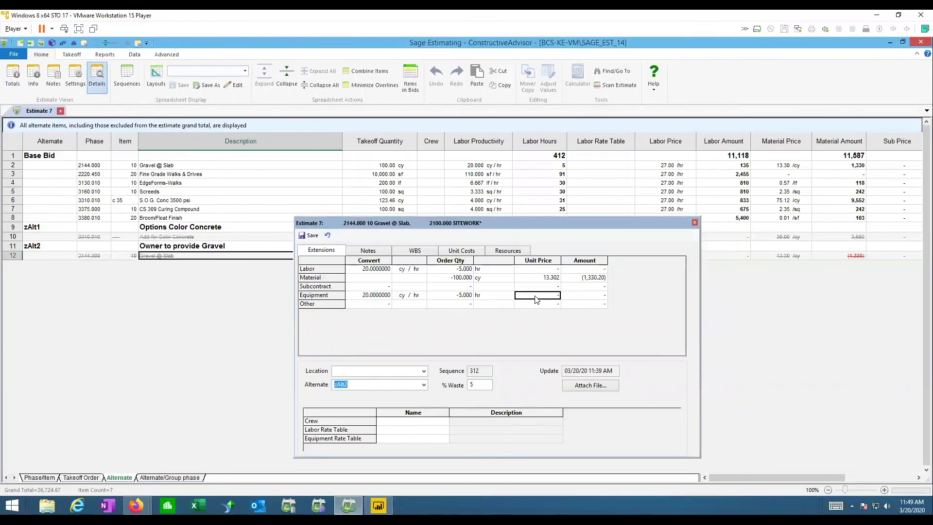
click(305, 236)
click(694, 223)
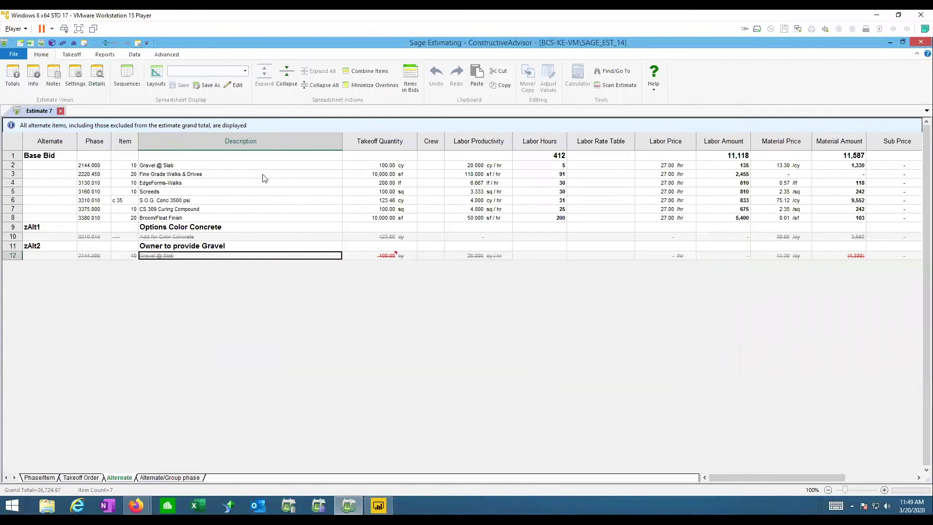
Review the zAlt2 addon amounts in the Alternate Summary without the gravel item's equipment cost
click(166, 54)
click(121, 80)
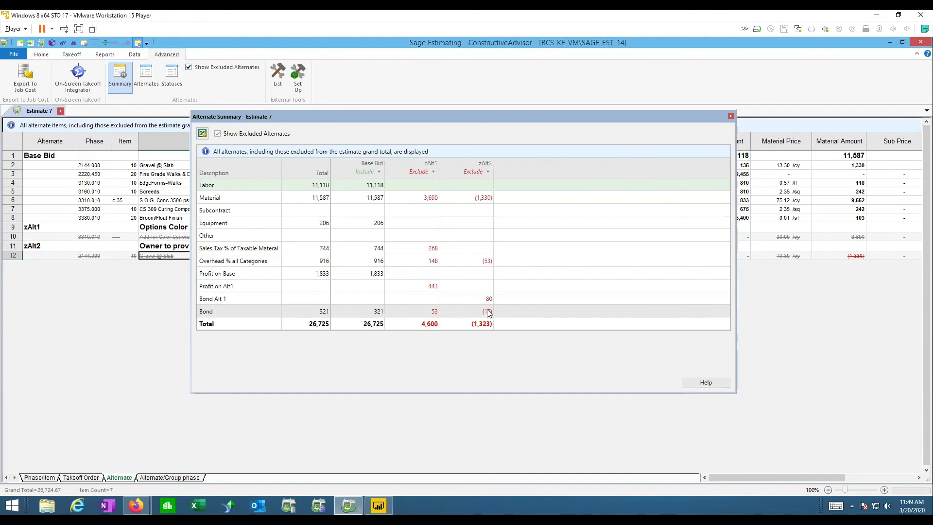
click(730, 116)
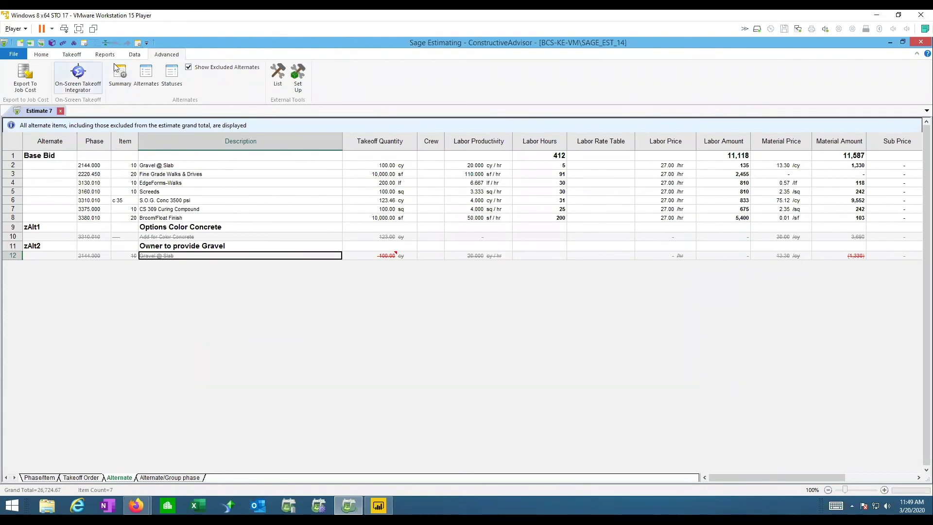
Inspect the Profit on Alt1 addon's categories, alternate range and rate from the estimate totals
click(85, 43)
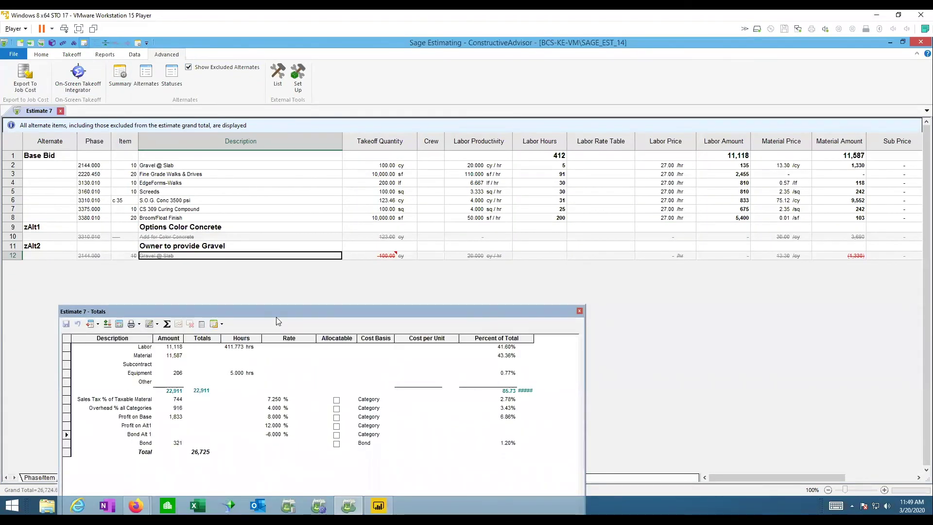
drag(276, 311, 394, 192)
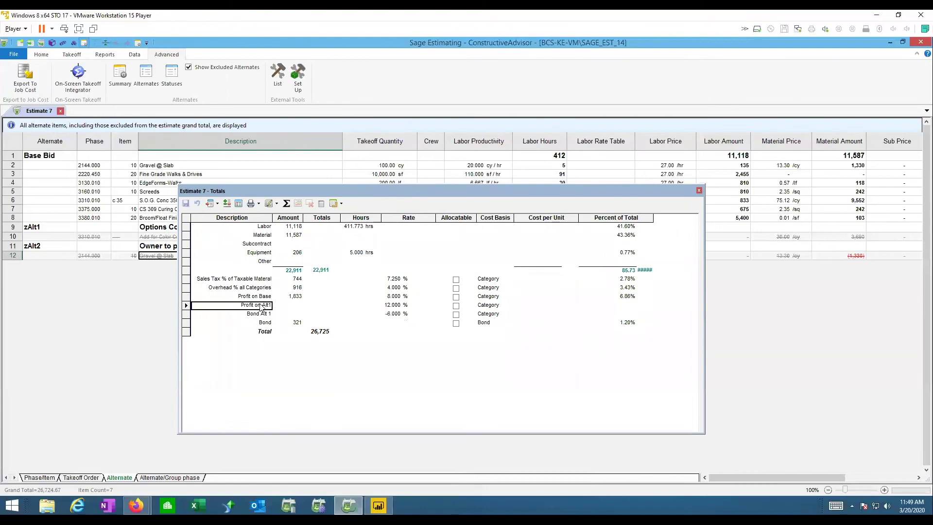
right_click(261, 306)
click(279, 333)
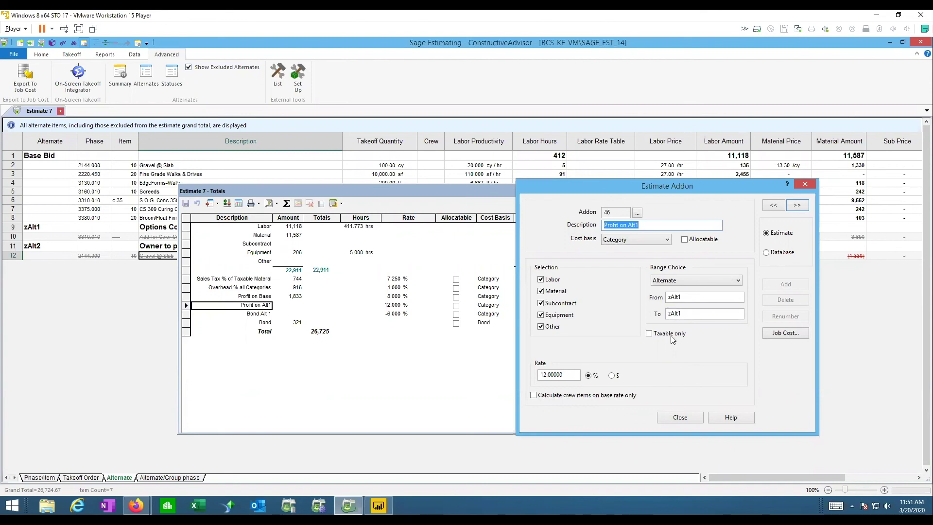
click(676, 416)
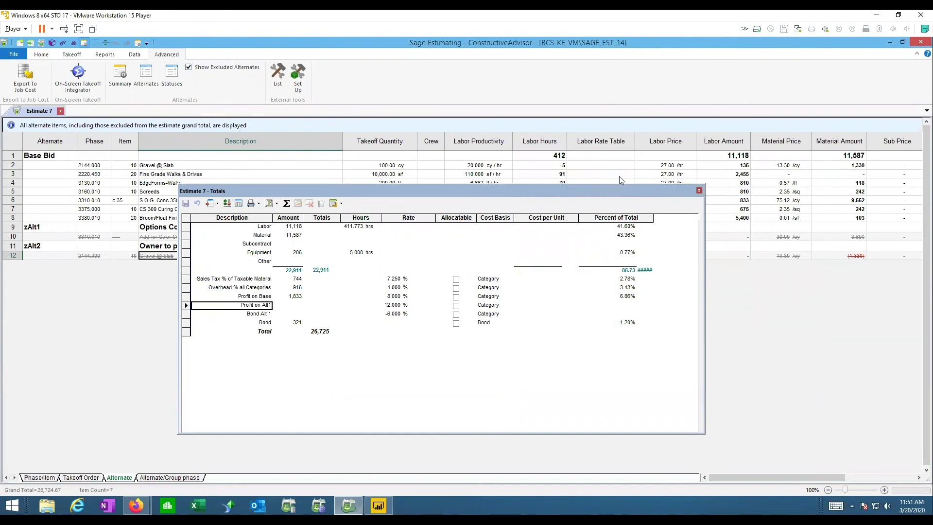
click(698, 191)
Open the Alternate Summary and set the zAlt1 status to Include
click(120, 75)
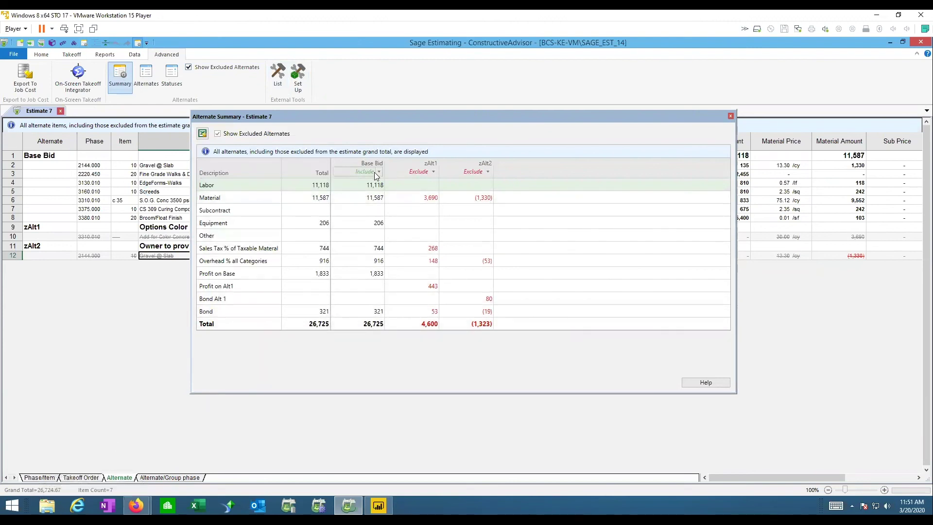
click(433, 172)
click(403, 183)
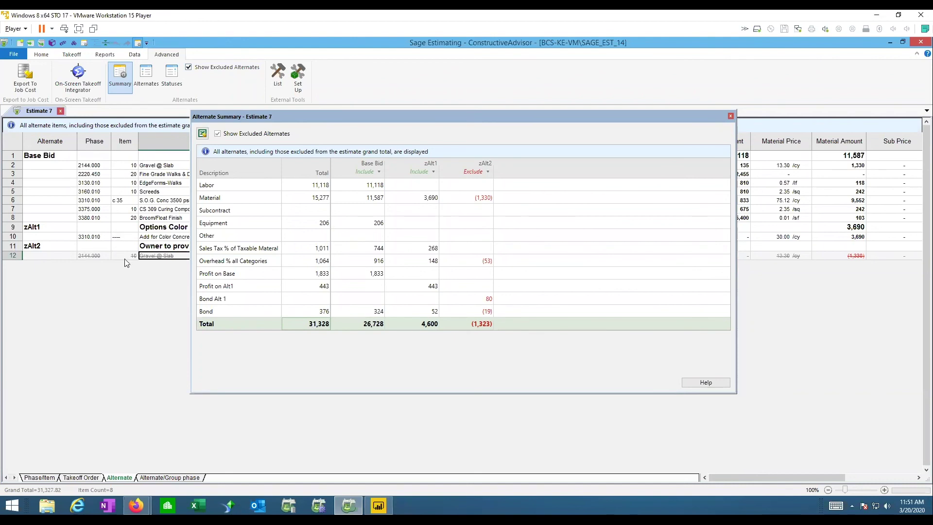
Change the zAlt1 status to Verb OK in the Alternate Summary
click(433, 172)
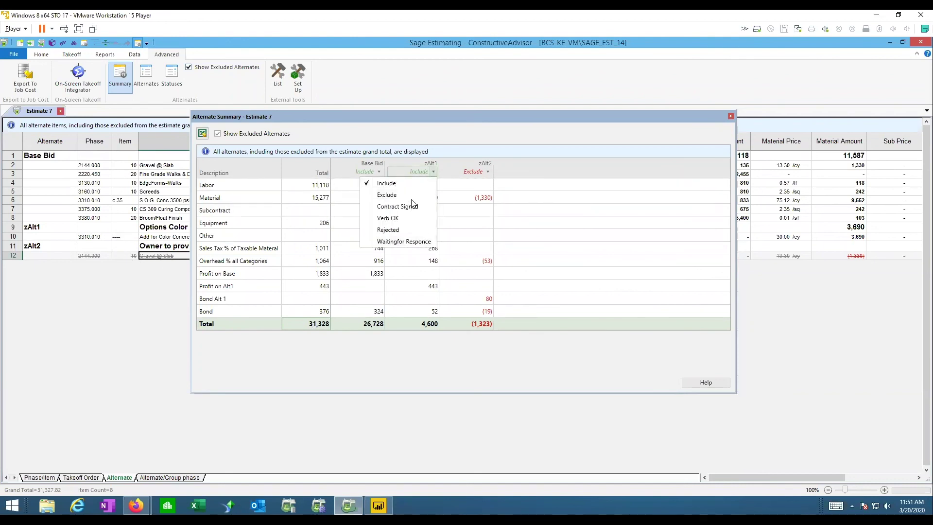
key(Escape)
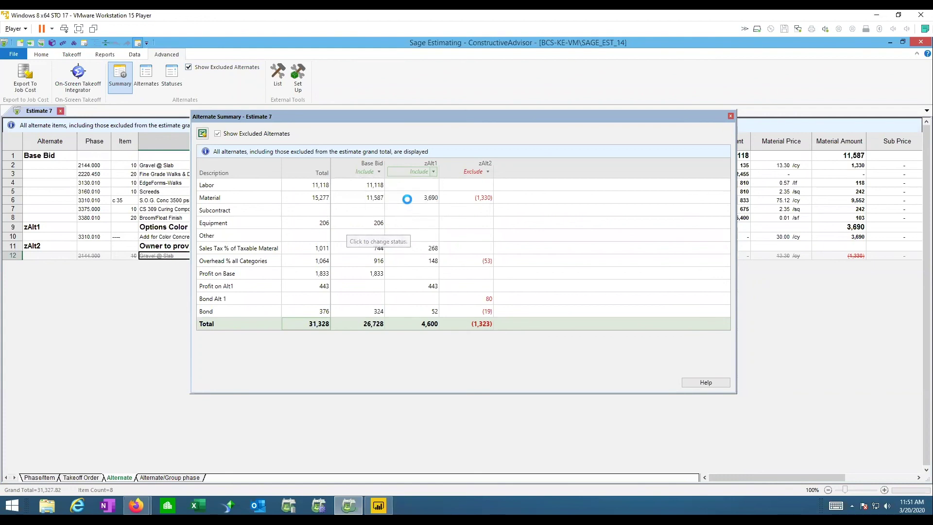
key(Down)
key(Down)
key(Down)
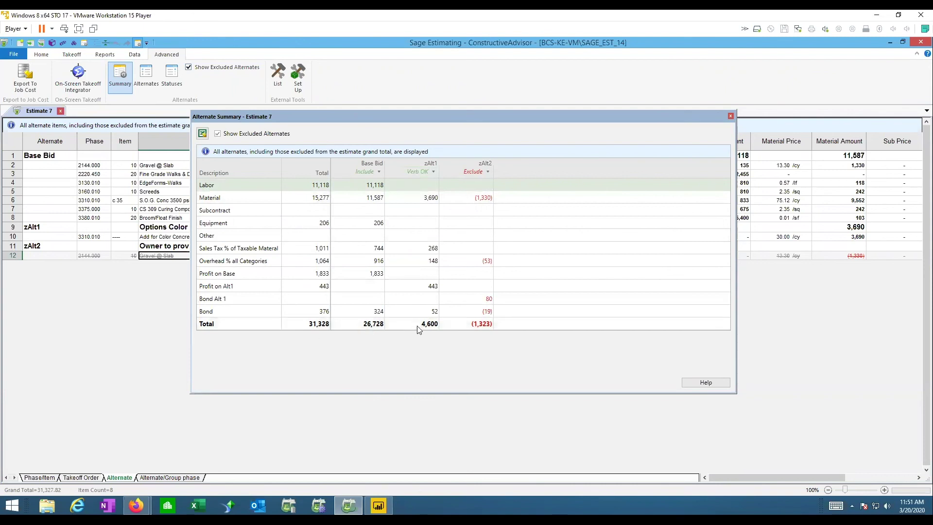
Set the zAlt1 status to Rejected in the Alternate Summary
click(434, 172)
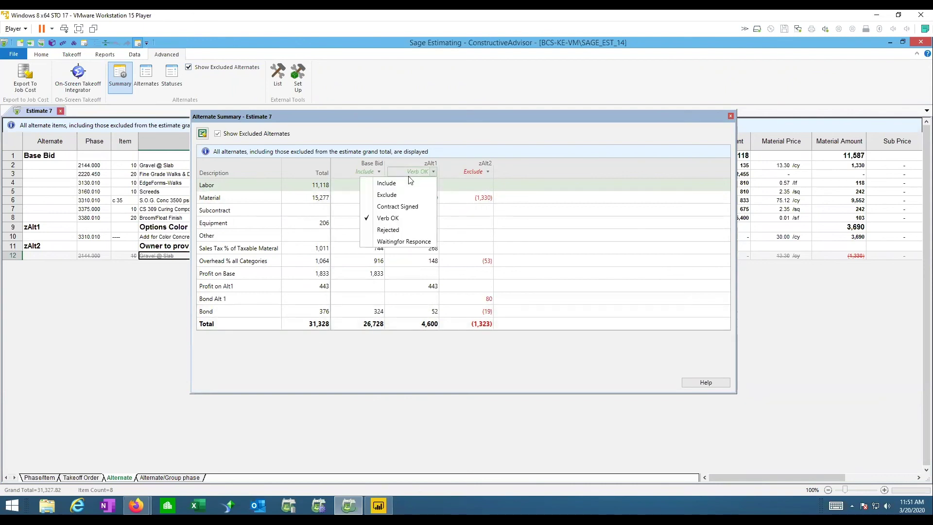
click(403, 230)
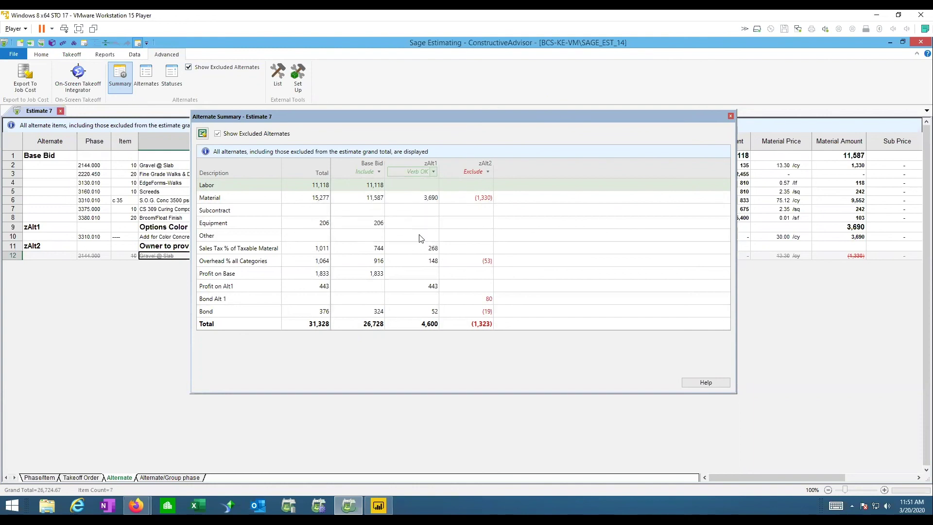
click(421, 238)
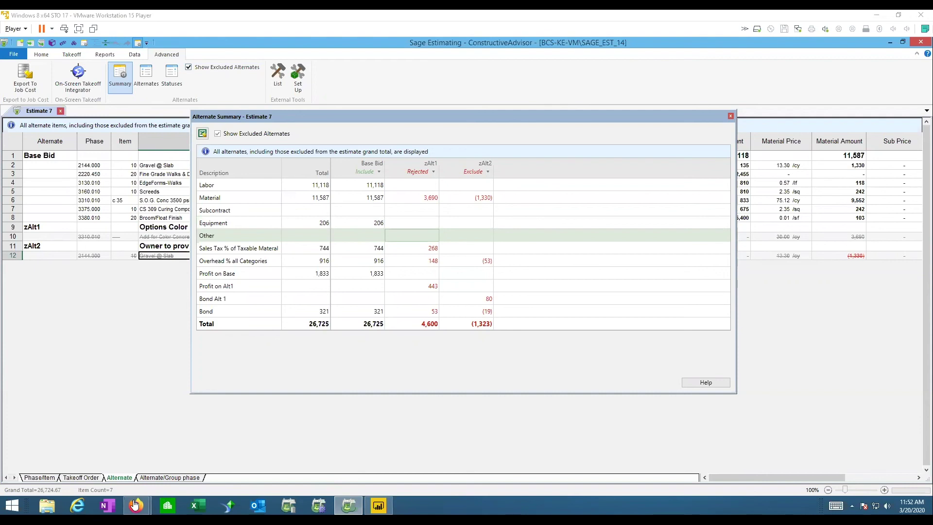
Switch to the full-screen Google Slides presentation in Firefox to view the training agenda
mouse_move(136, 504)
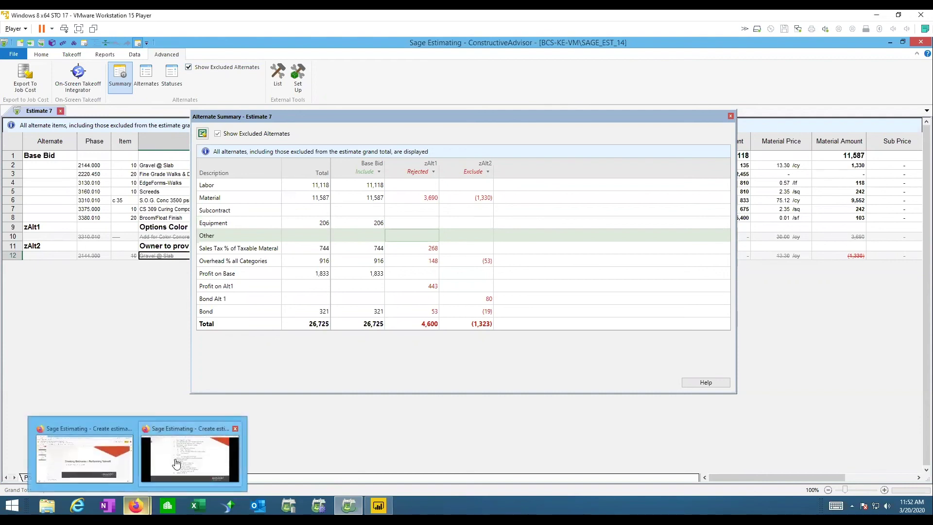
click(190, 455)
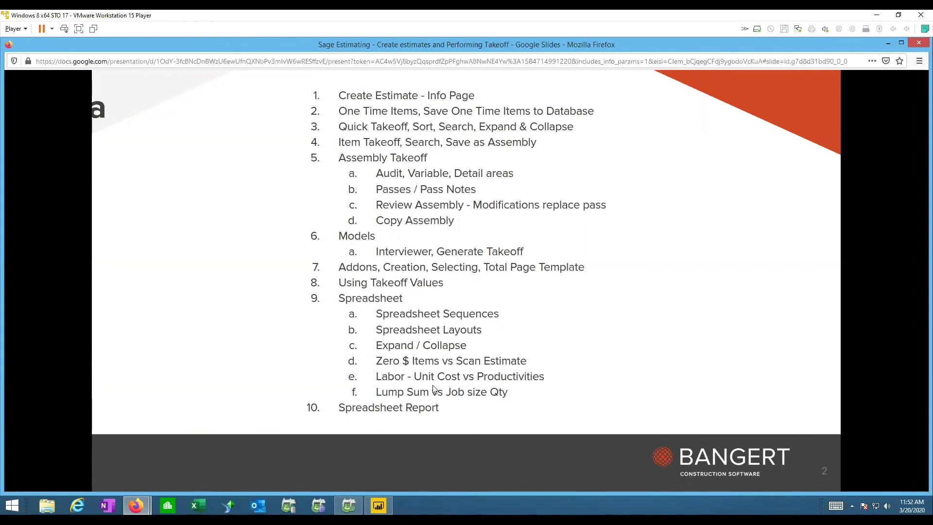
Switch back to Sage Estimating and close the Alternate Summary
click(887, 43)
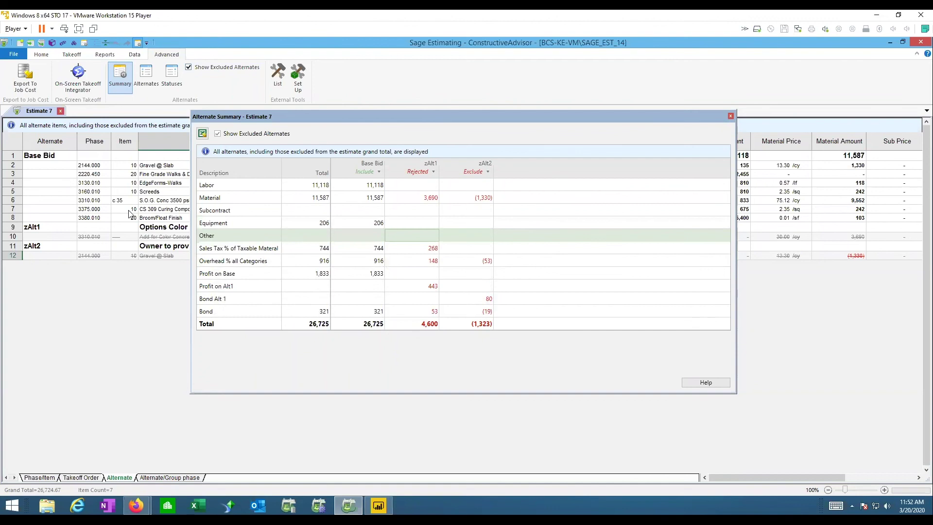
click(729, 117)
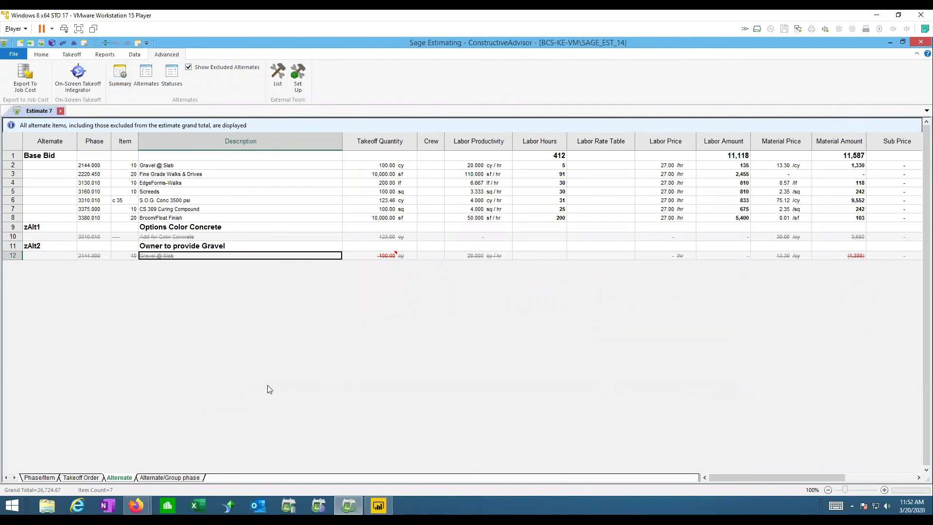
Review the list of estimate spreadsheet sequences and the Base Bid, zAlt1 and zAlt2 rows of the Alternate sequence
click(42, 55)
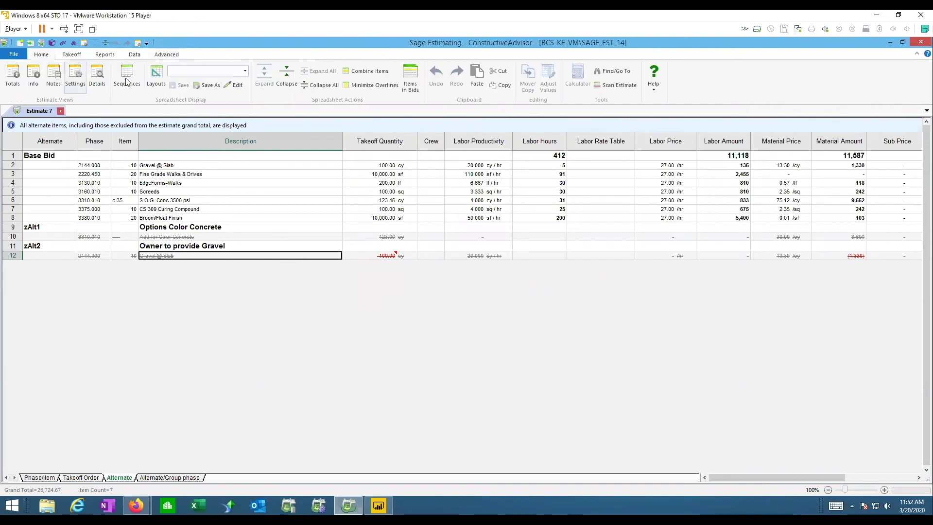
click(127, 77)
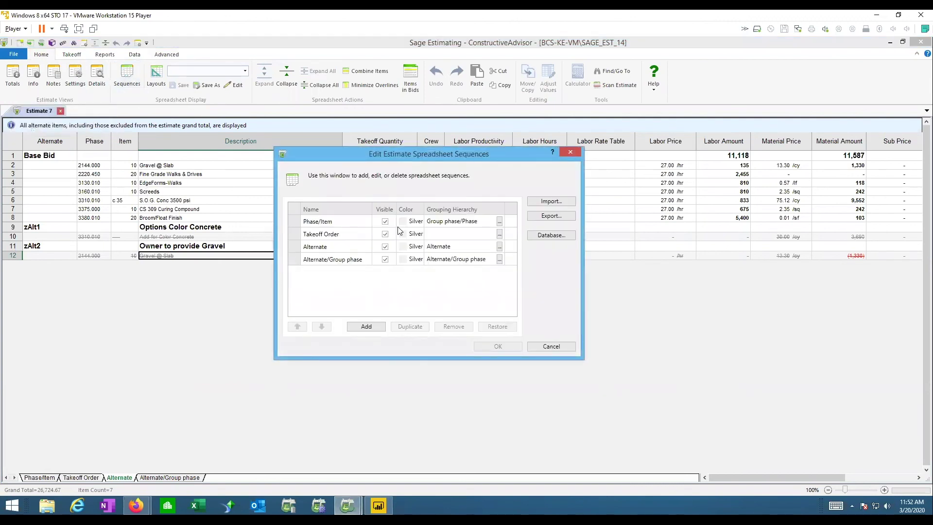
click(570, 152)
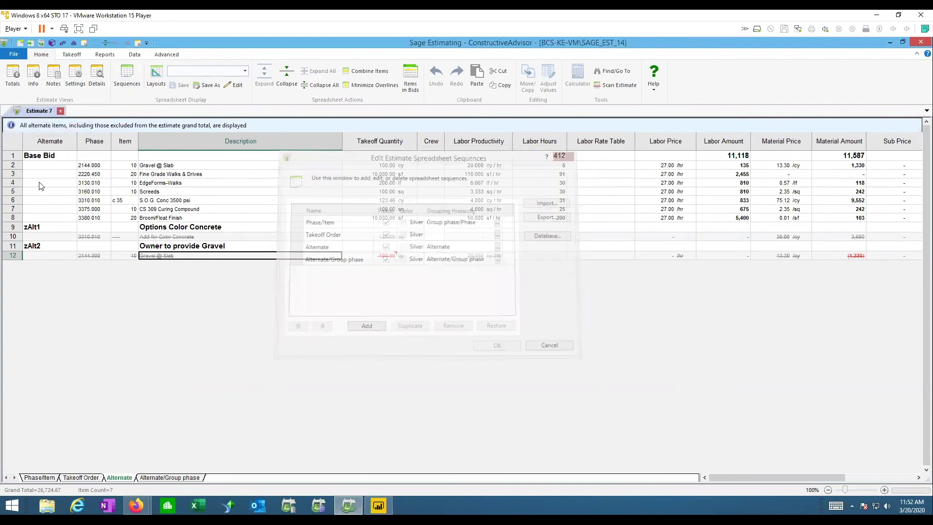
click(42, 156)
click(35, 227)
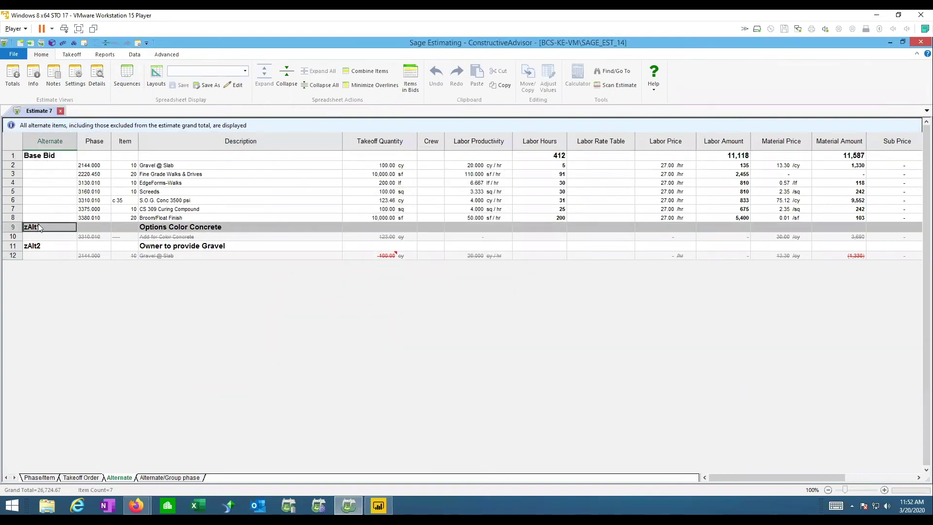
click(39, 246)
click(45, 156)
Show the spreadsheet in the Alternate/Group phase sequence and go through the group rows under Base Bid
click(190, 476)
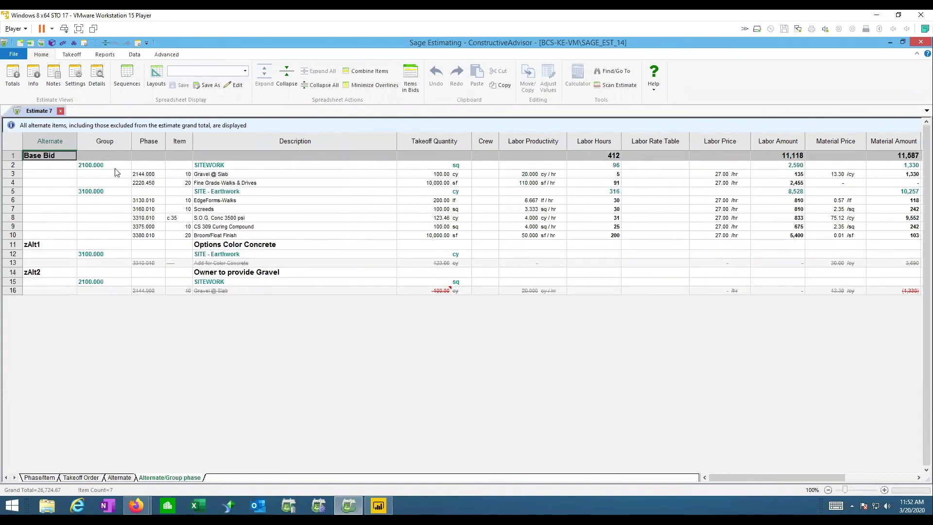
click(215, 166)
key(Down)
key(Down)
key(Down)
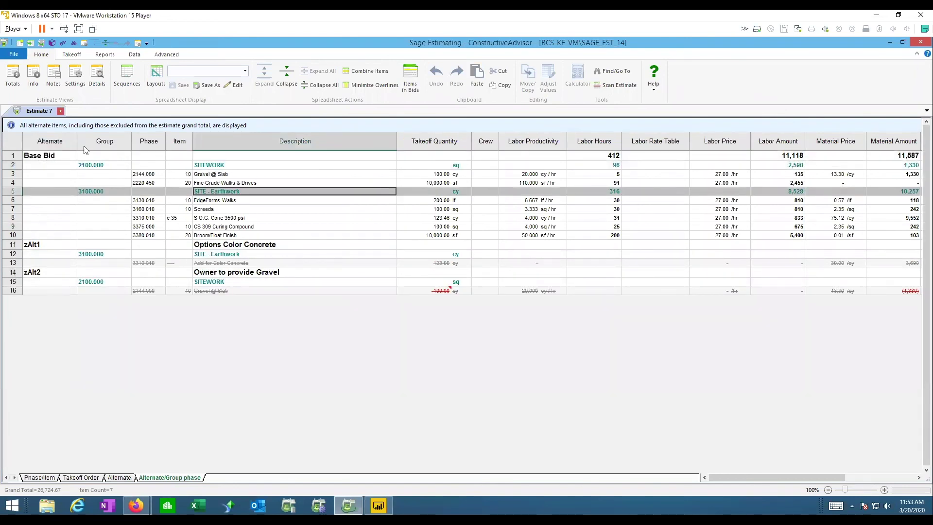
Collapse the whole spreadsheet to its alternates and expand Base Bid, zAlt1 and zAlt2 by one level
click(321, 85)
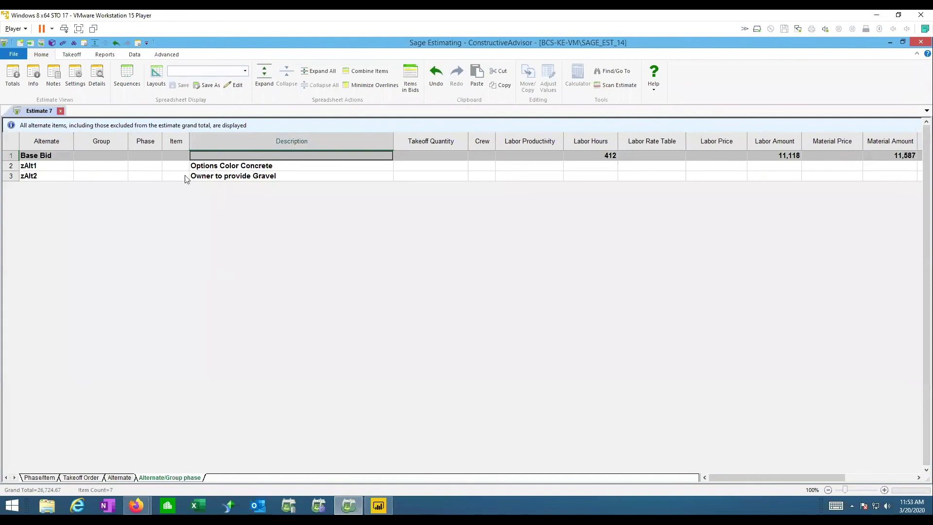
double_click(46, 157)
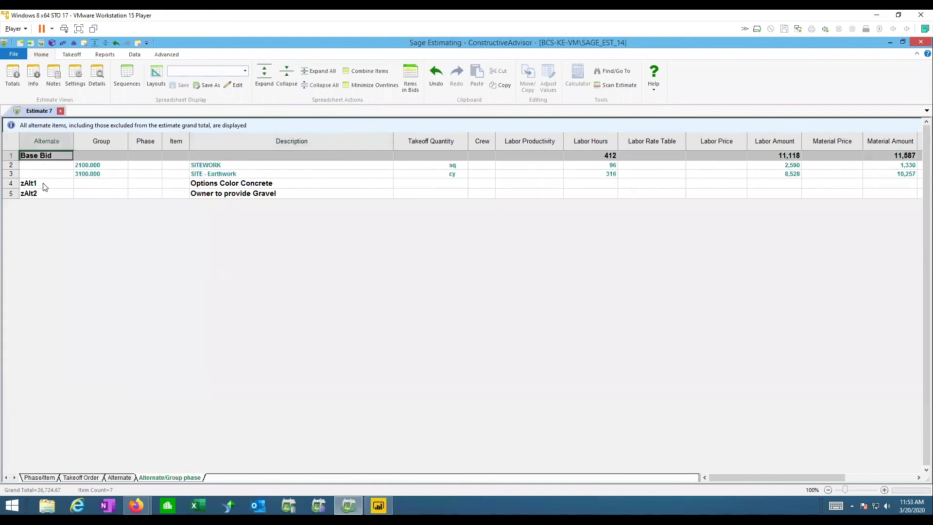
double_click(45, 182)
click(43, 203)
double_click(44, 203)
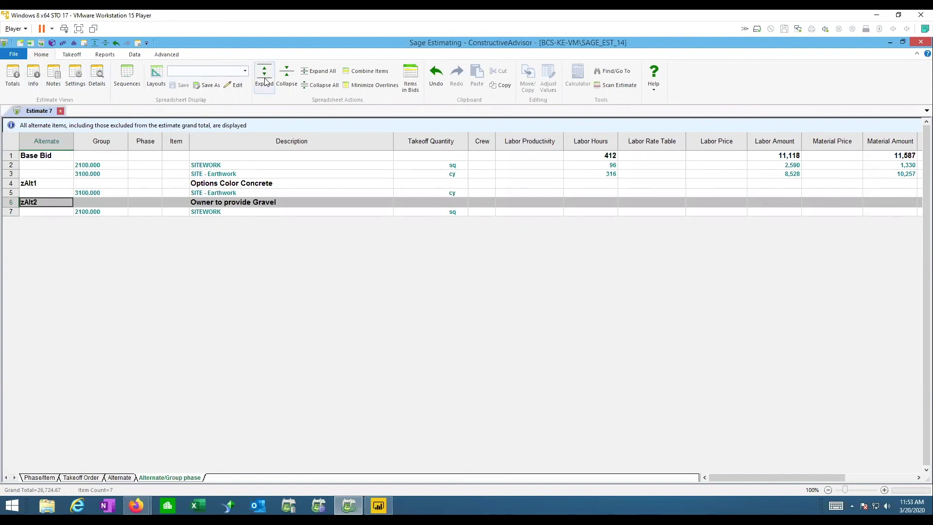
Expand all rows in the Alternate/Group phase sequence and likewise in the Phase/Item sequence
click(319, 73)
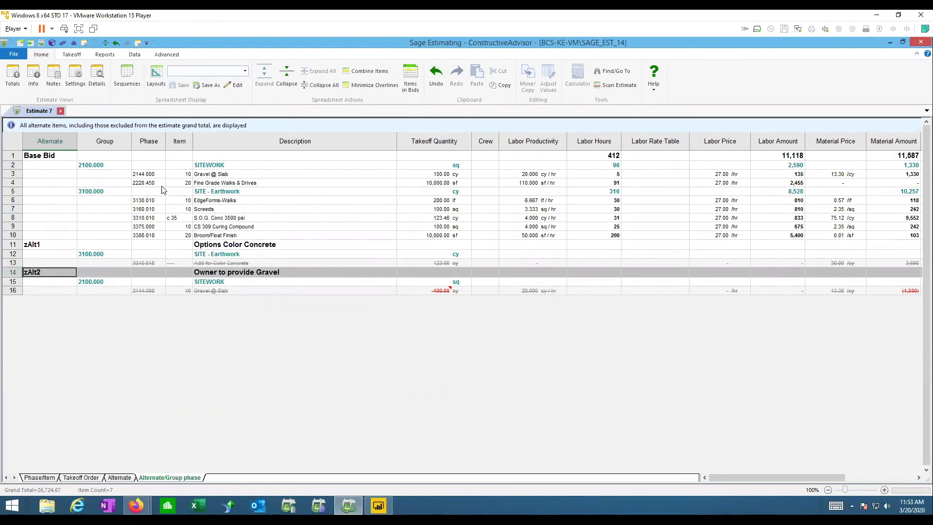
click(40, 478)
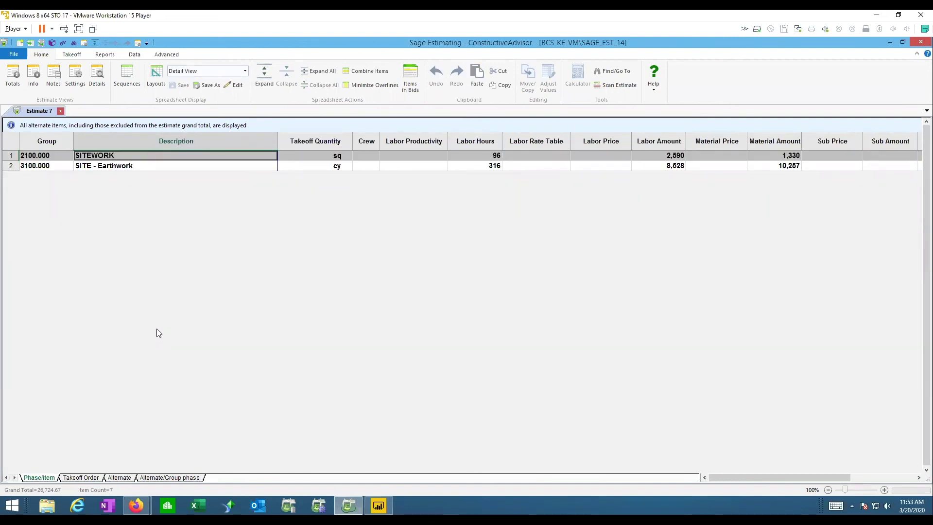
click(318, 71)
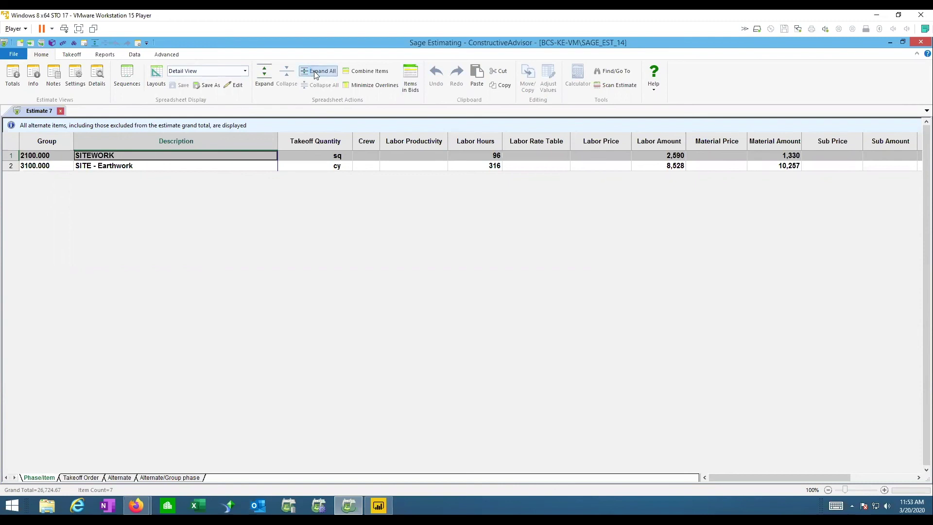
click(201, 184)
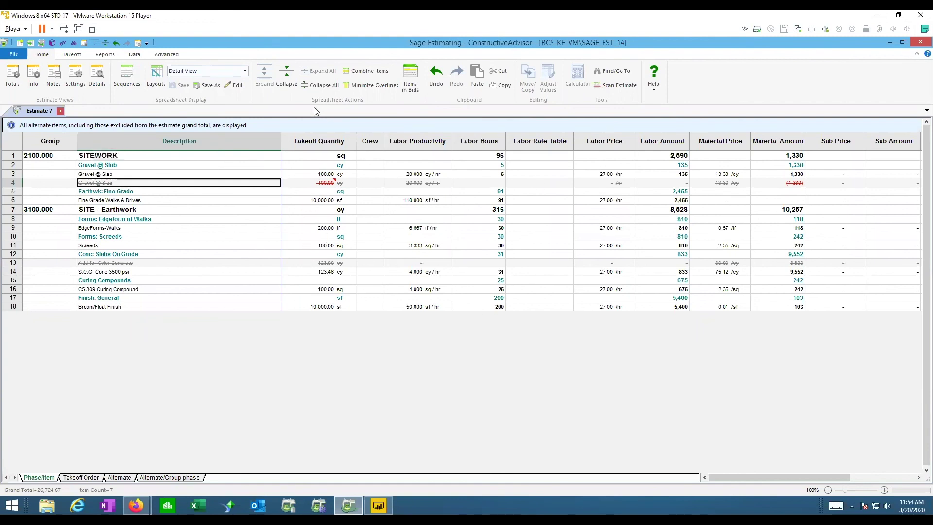
Hide the Crew and Labor Productivity columns in the Phase/Item spreadsheet
drag(369, 141, 435, 141)
right_click(437, 142)
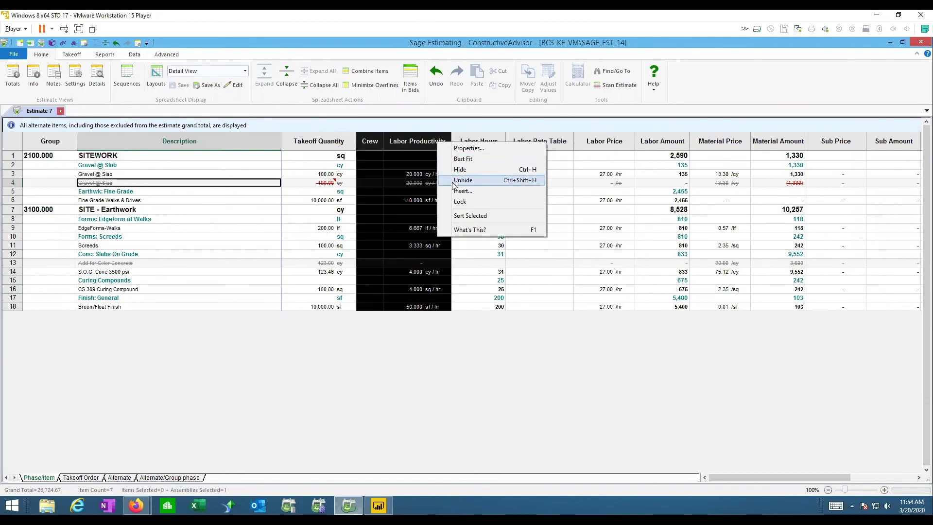
click(458, 170)
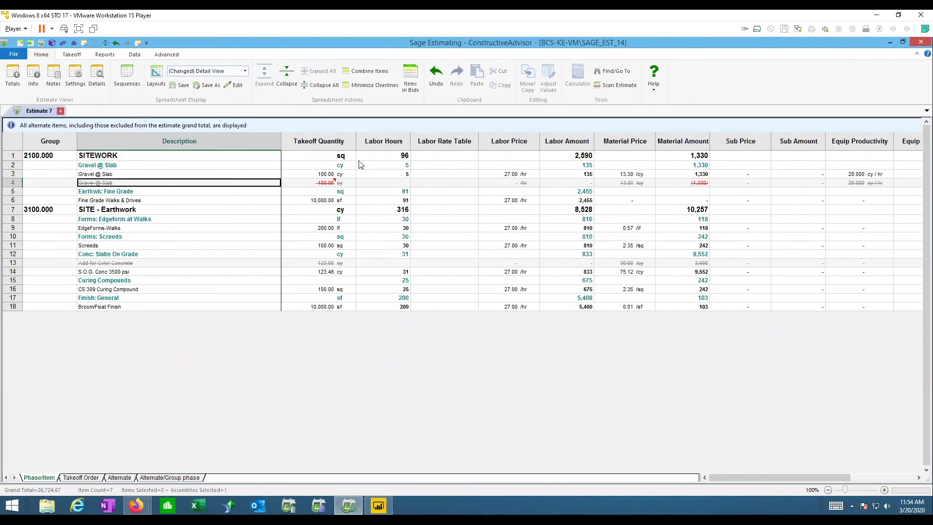
right_click(376, 142)
click(384, 180)
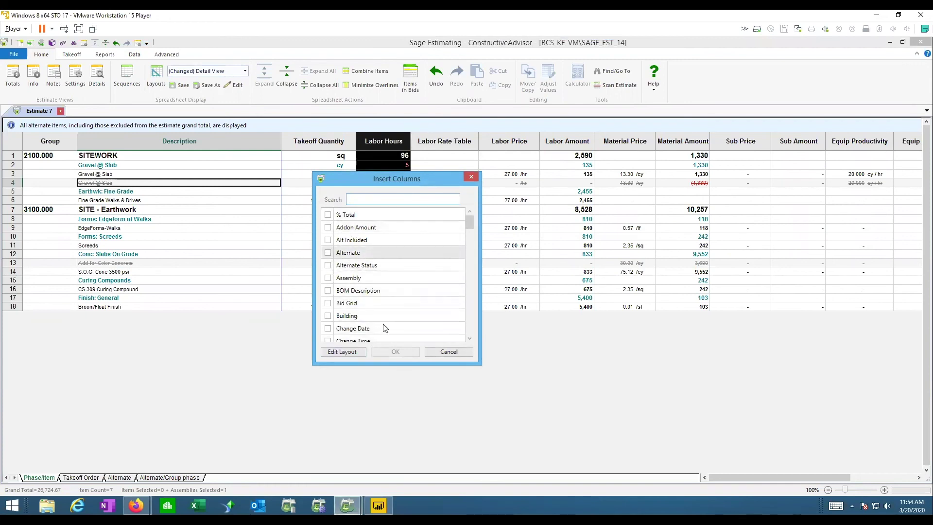
click(438, 353)
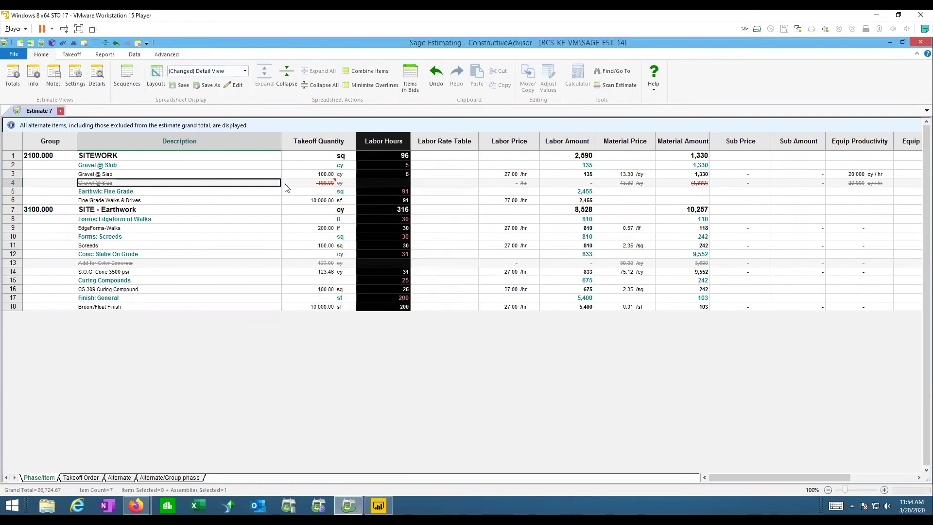
click(301, 175)
click(299, 184)
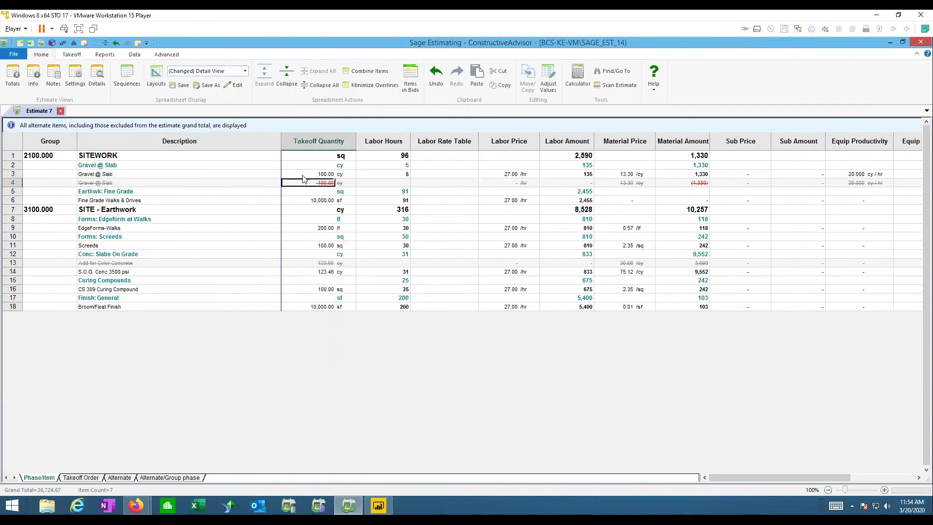
Insert a Notes column between Takeoff Quantity and Labor Hours
right_click(370, 142)
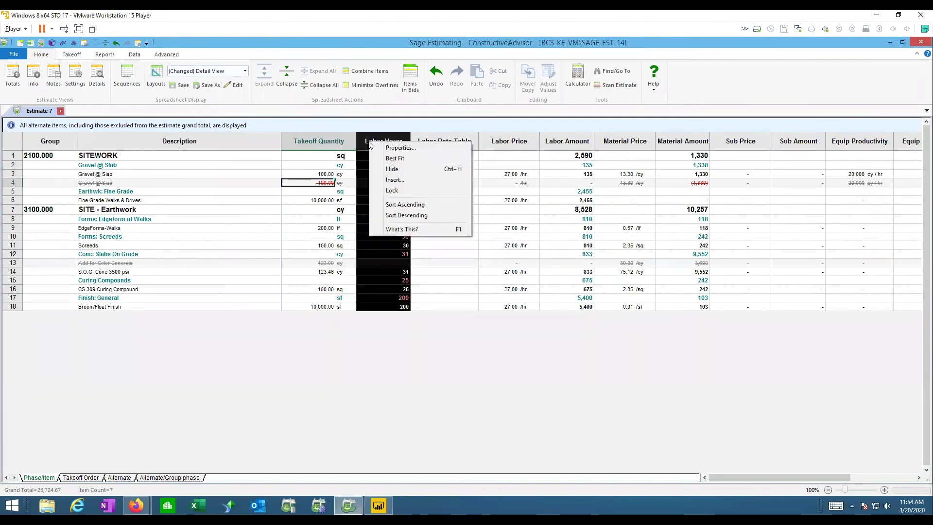
click(391, 180)
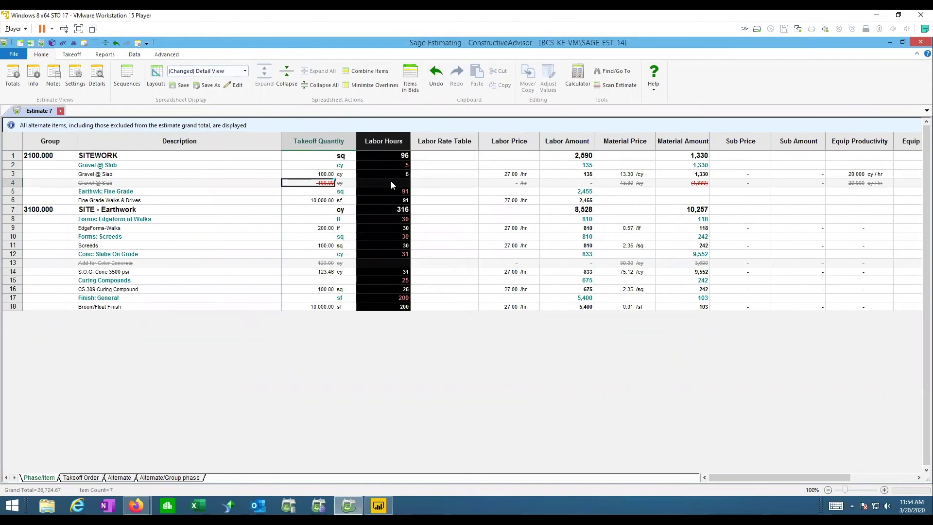
text(n)
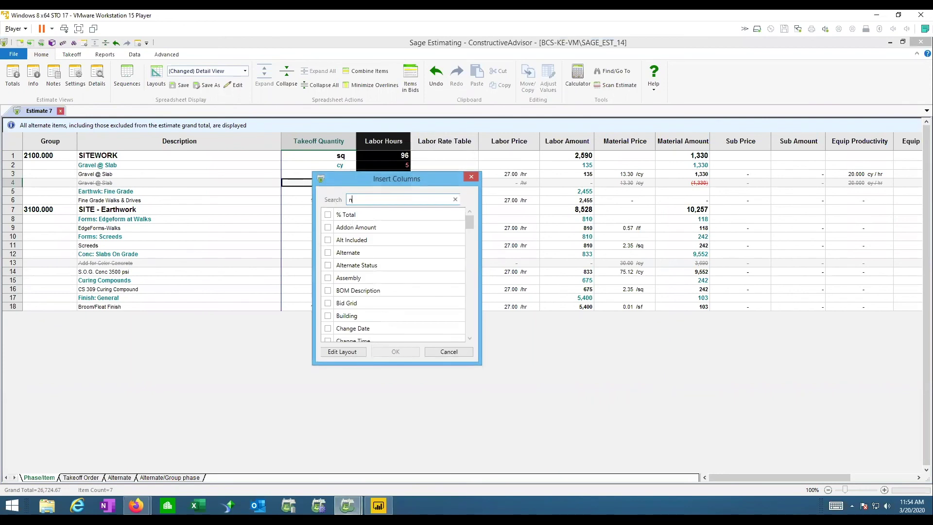
text(ote)
click(328, 214)
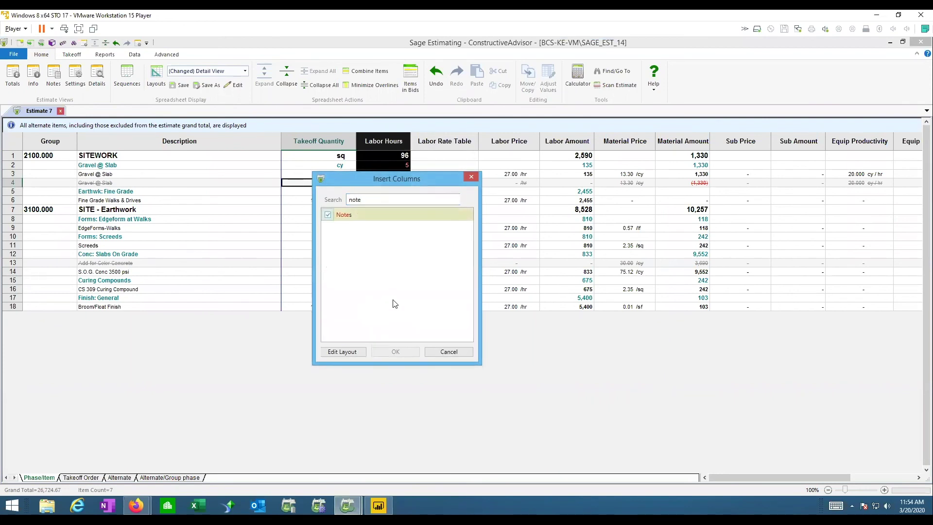
click(405, 350)
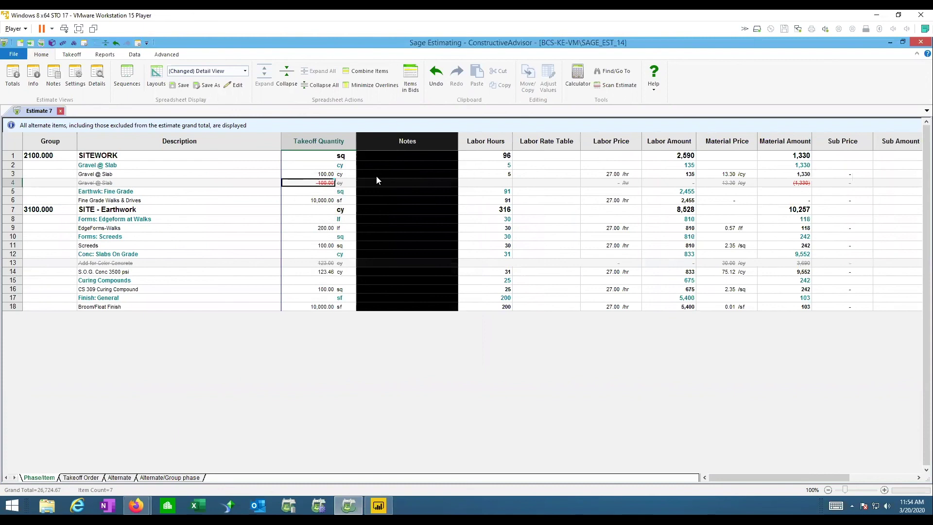
Enter the note 100*2*4/27 for the 100 cy Gravel @ Slab item in the Notes column
click(303, 174)
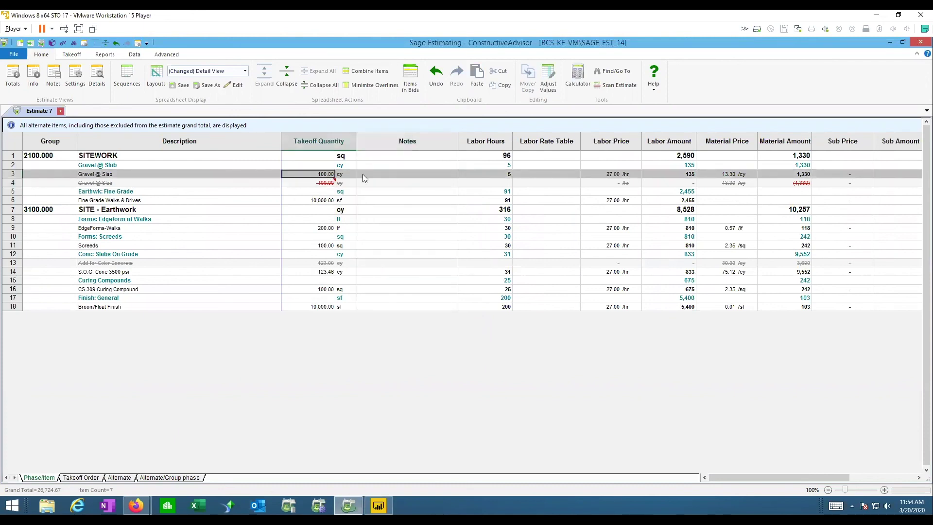
click(395, 174)
text(100*2*4/27)
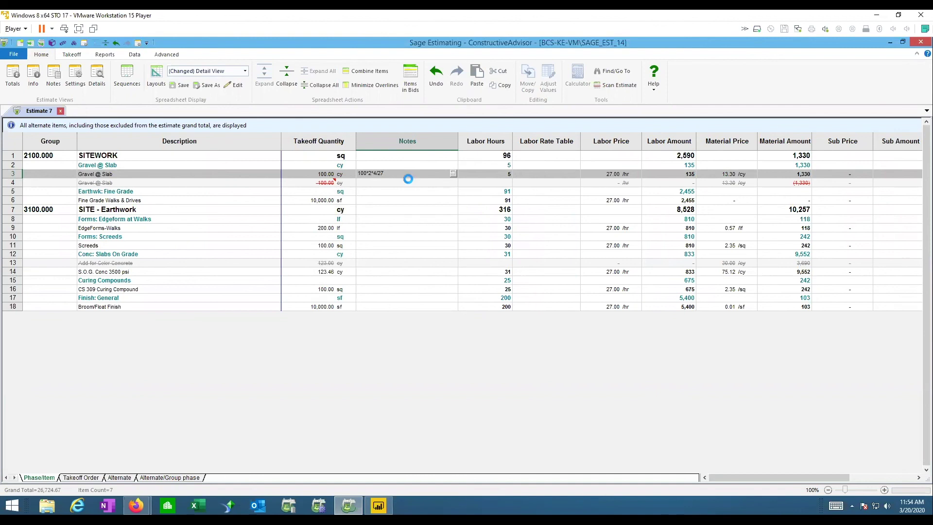
Try adding random filler text to the Gravel @ Slab note and discard it
click(385, 181)
click(386, 172)
text(fkjafjalskfjlkjdf)
key(BackSpace)
key(BackSpace)
key(BackSpace)
key(BackSpace)
key(BackSpace)
key(BackSpace)
key(BackSpace)
key(BackSpace)
key(BackSpace)
key(BackSpace)
key(BackSpace)
key(BackSpace)
key(Escape)
click(398, 184)
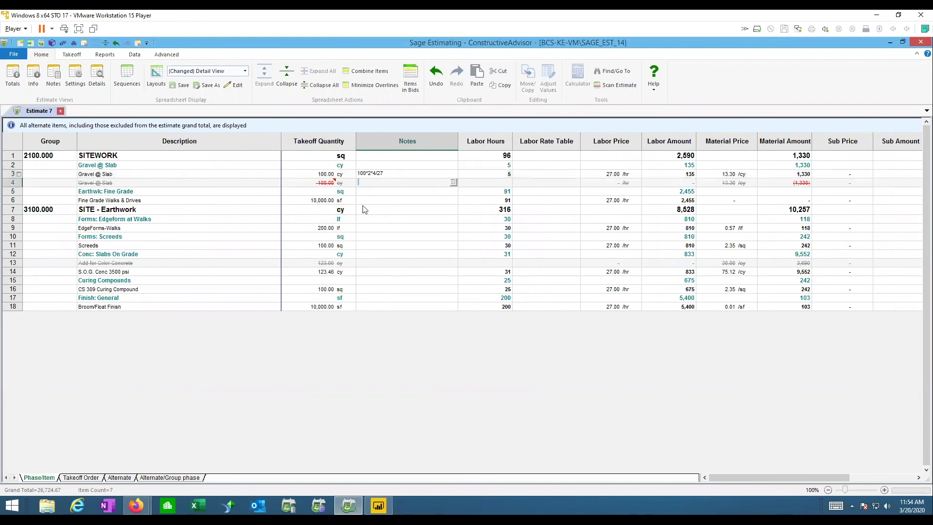
Clear the Gravel @ Slab note and hide the Notes column
click(389, 173)
key(Delete)
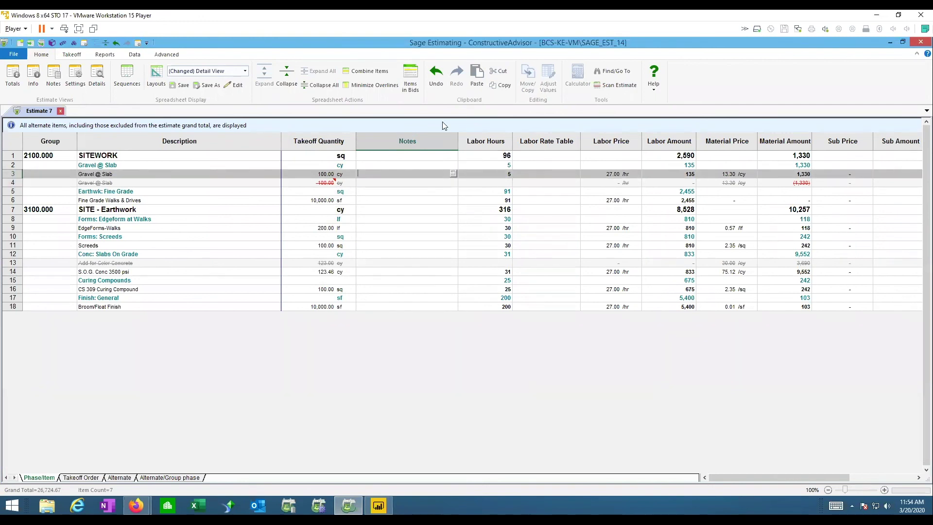
right_click(410, 141)
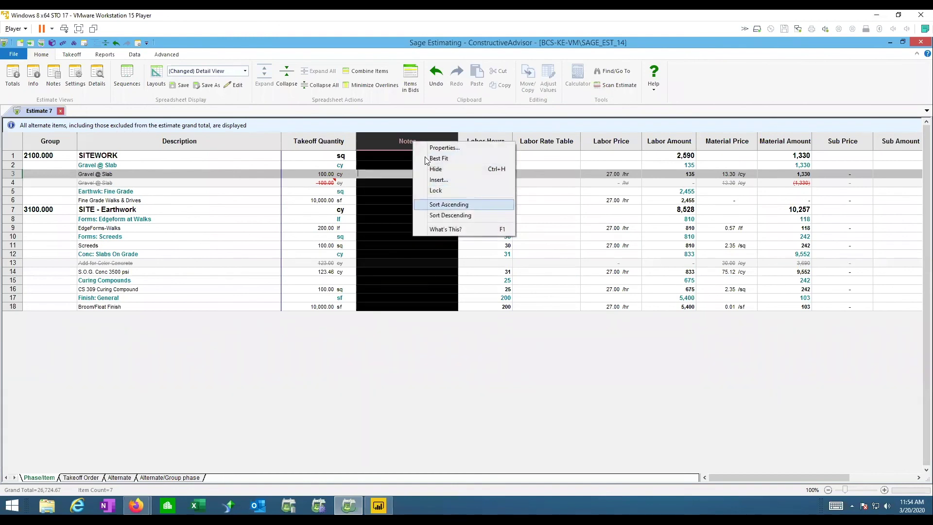
click(447, 168)
click(228, 184)
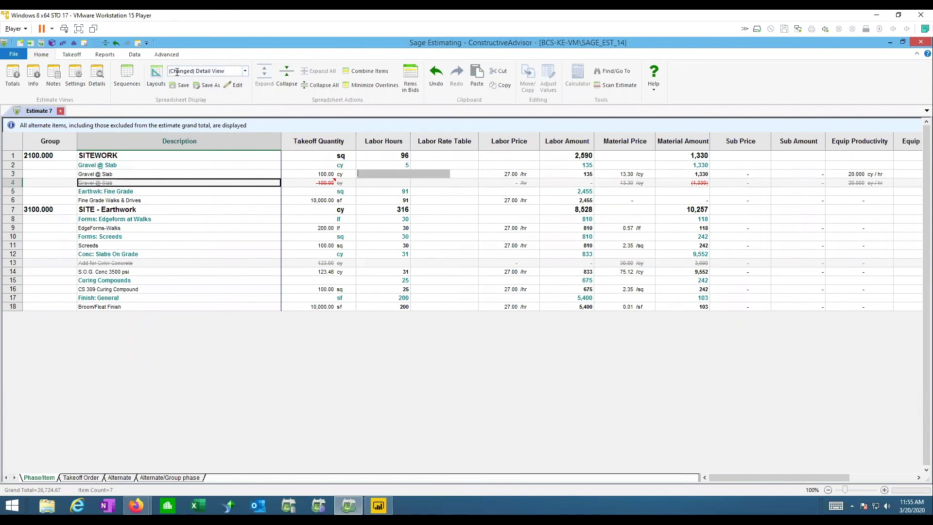
Save the changed column arrangement as a new personal spreadsheet layout named Trash 1
click(202, 88)
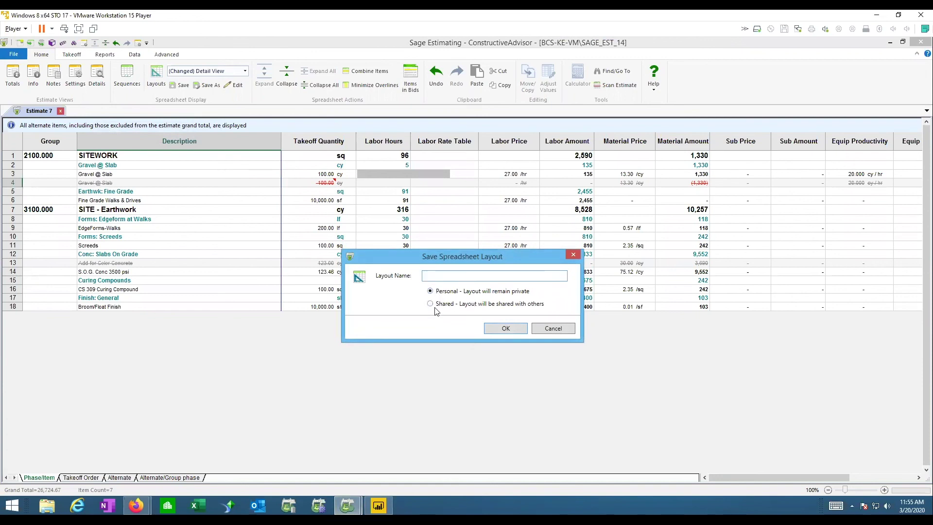
click(430, 304)
click(435, 290)
click(437, 273)
text(Trash)
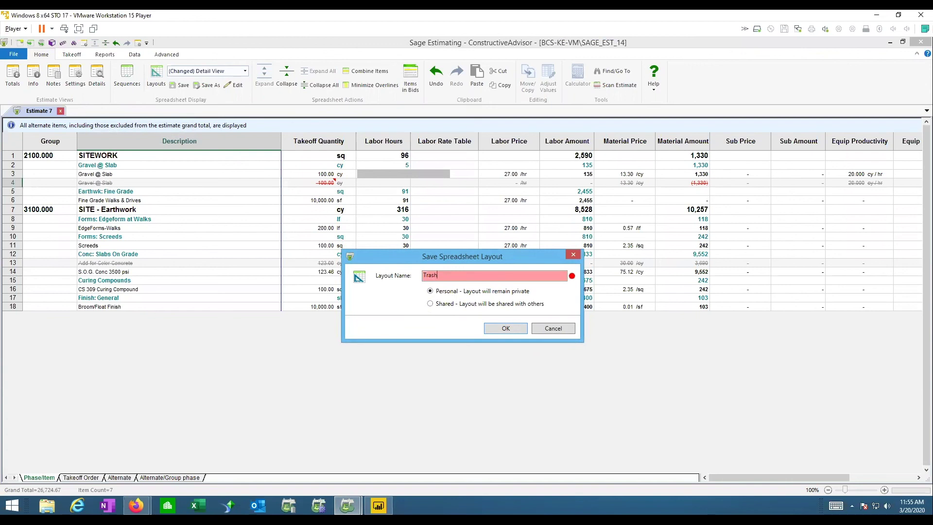
text(1)
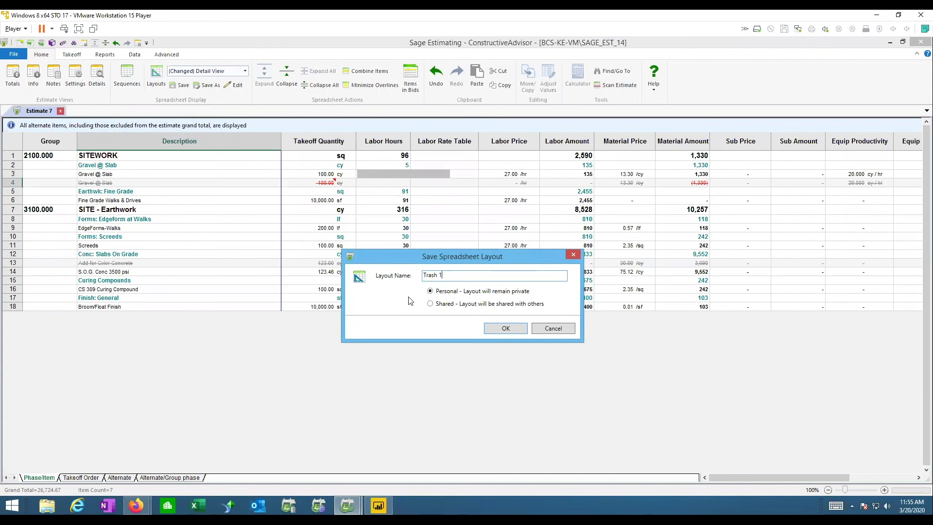
click(505, 328)
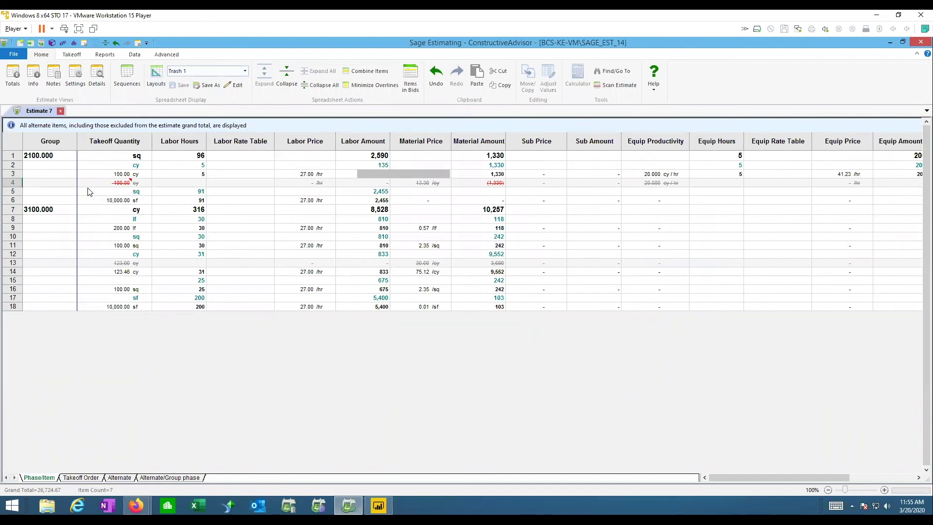
Try to insert a Description column ahead of Takeoff Quantity by searching the available columns for desc
right_click(92, 139)
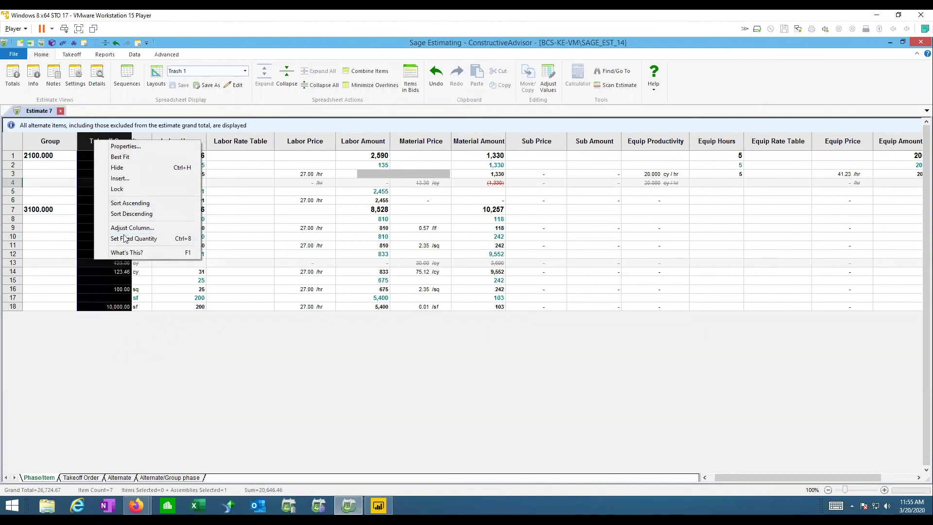
drag(778, 476, 559, 418)
click(87, 165)
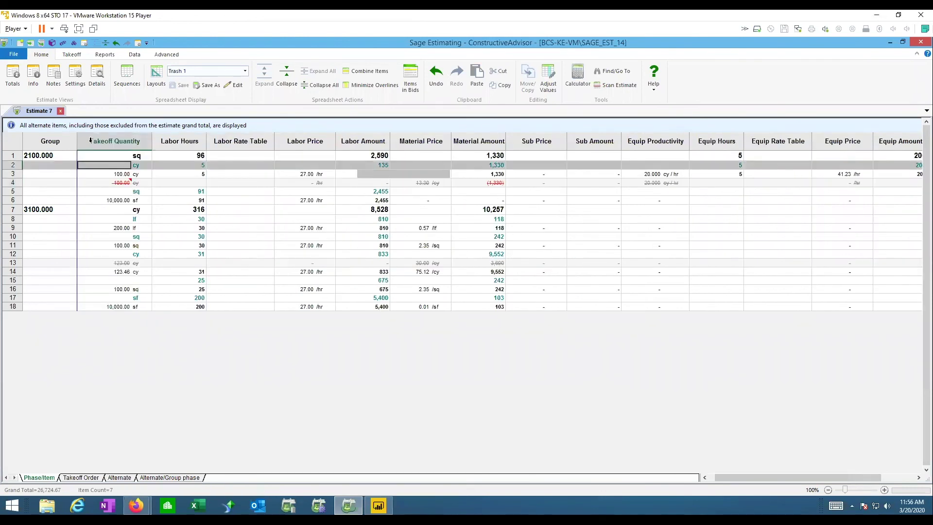
right_click(90, 140)
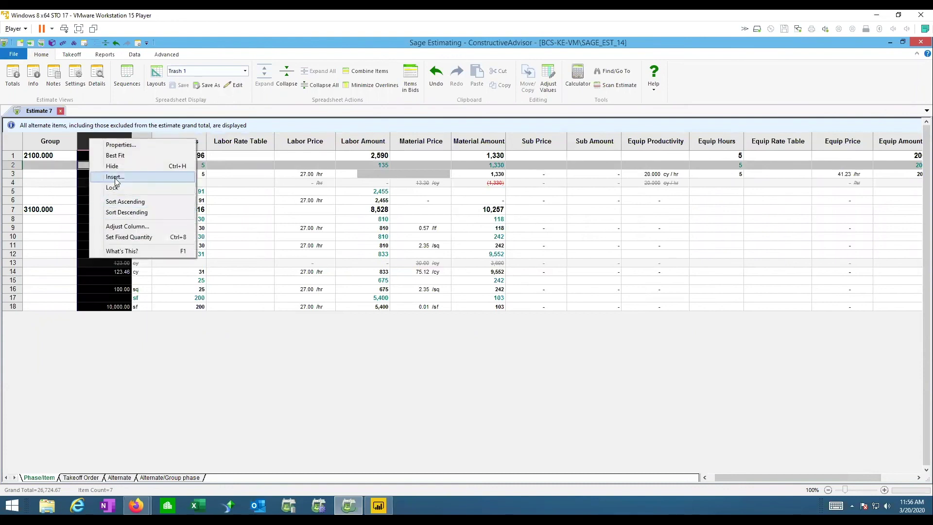
click(319, 190)
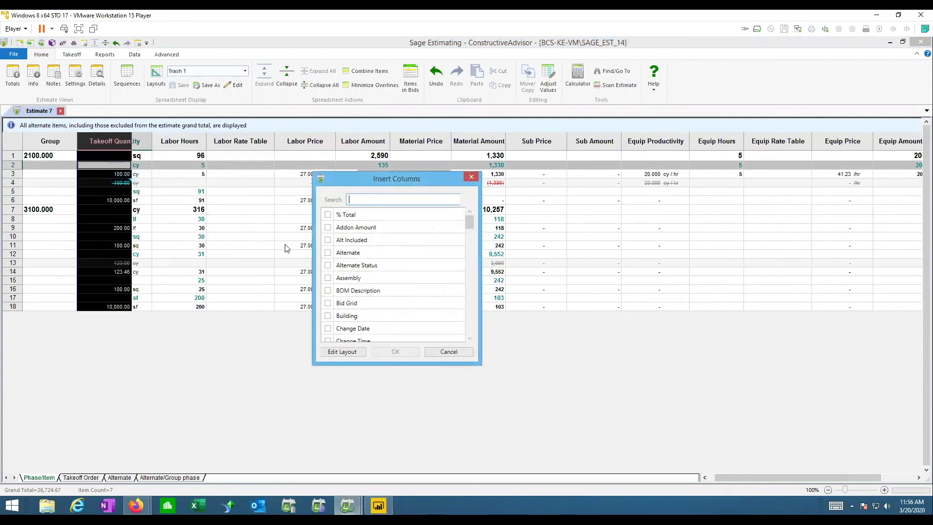
text(desc)
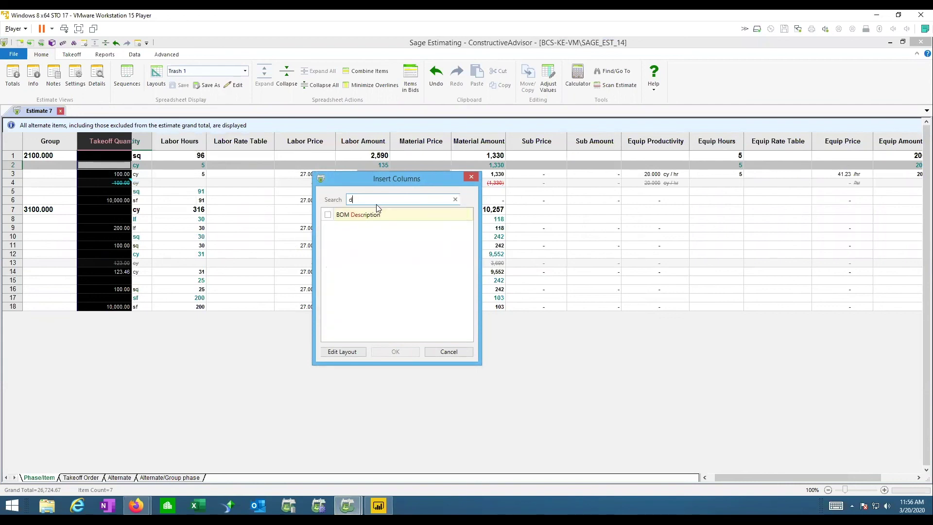
key(BackSpace)
key(BackSpace)
key(BackSpace)
key(BackSpace)
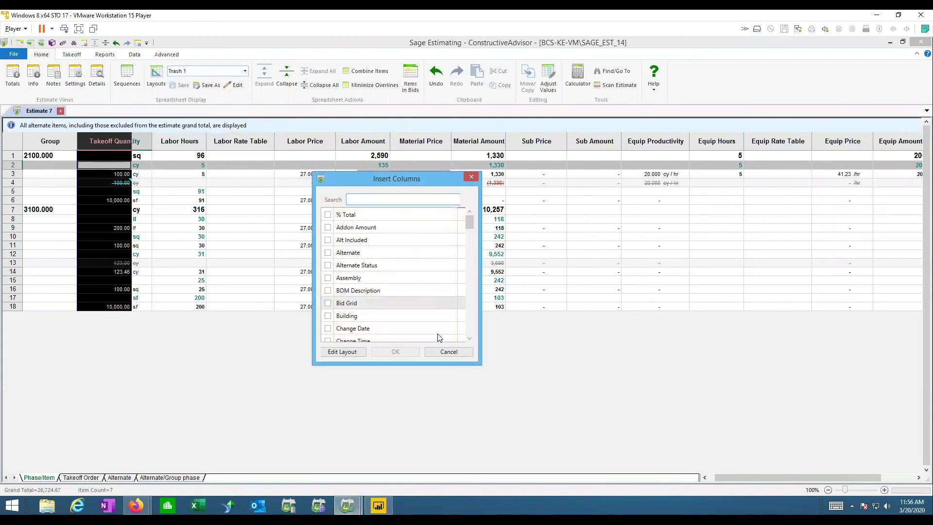
click(446, 351)
Set the Description column's width to 30 in the details of the Trash 1 layout
click(44, 140)
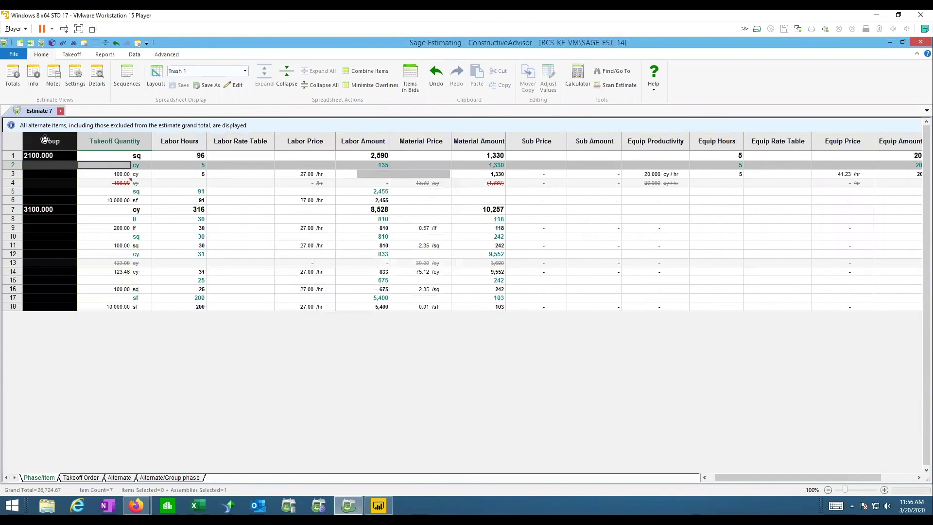
shift+click(80, 146)
click(235, 85)
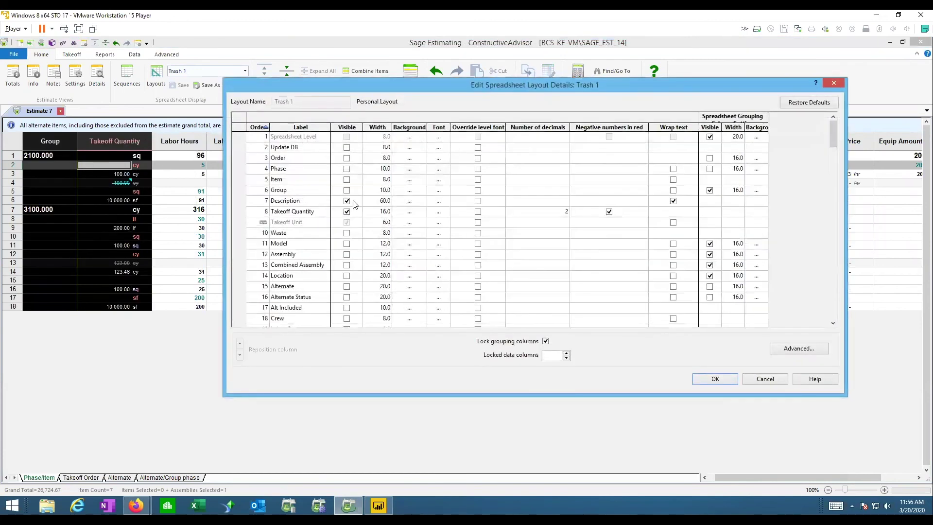
click(382, 201)
text(30)
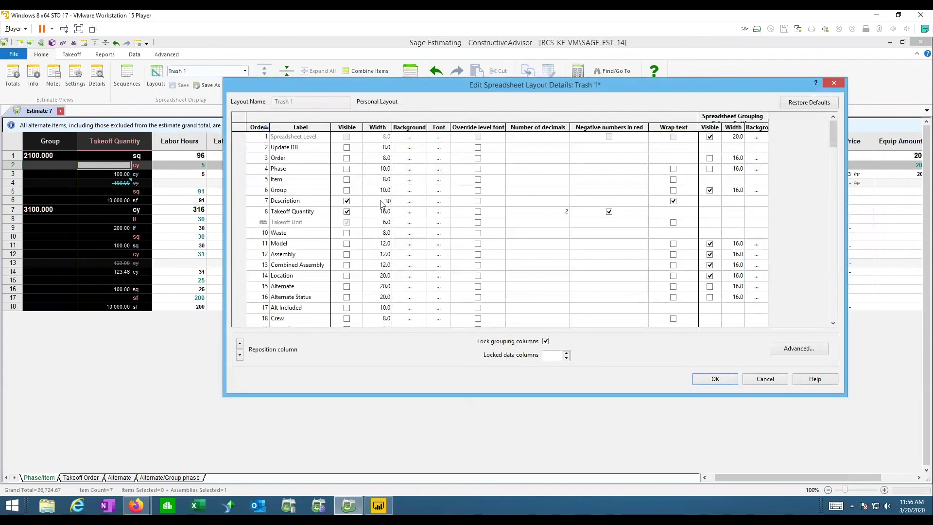
click(291, 212)
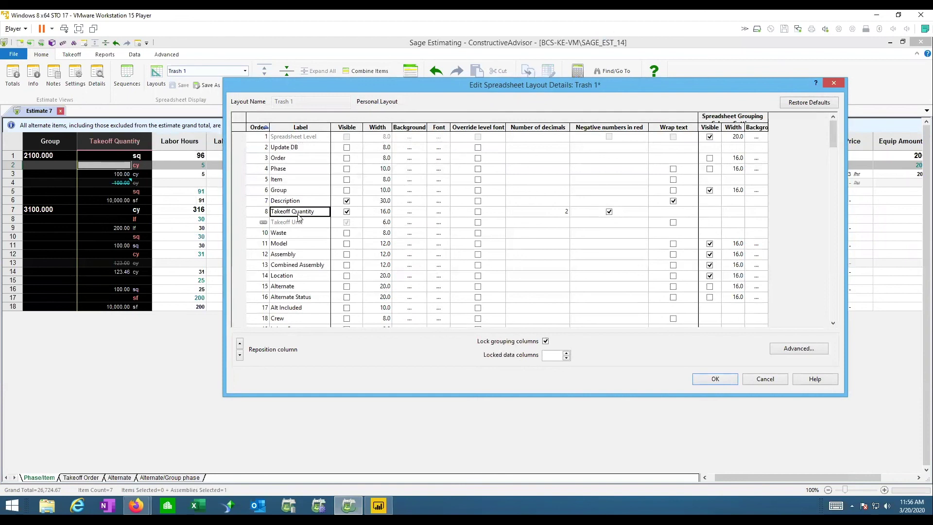
click(721, 379)
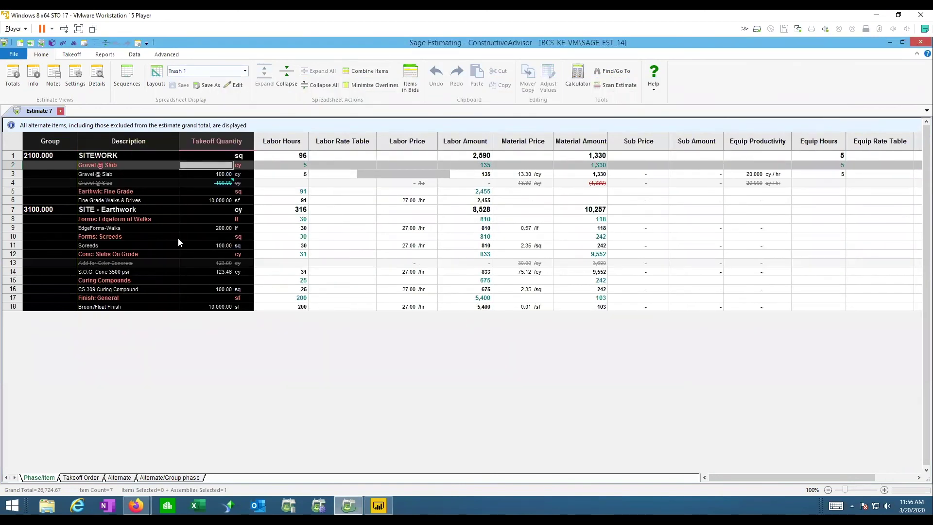
Resize the Description column in the spreadsheet to a width of about 29.4 and save the change to the Trash 1 layout
click(153, 209)
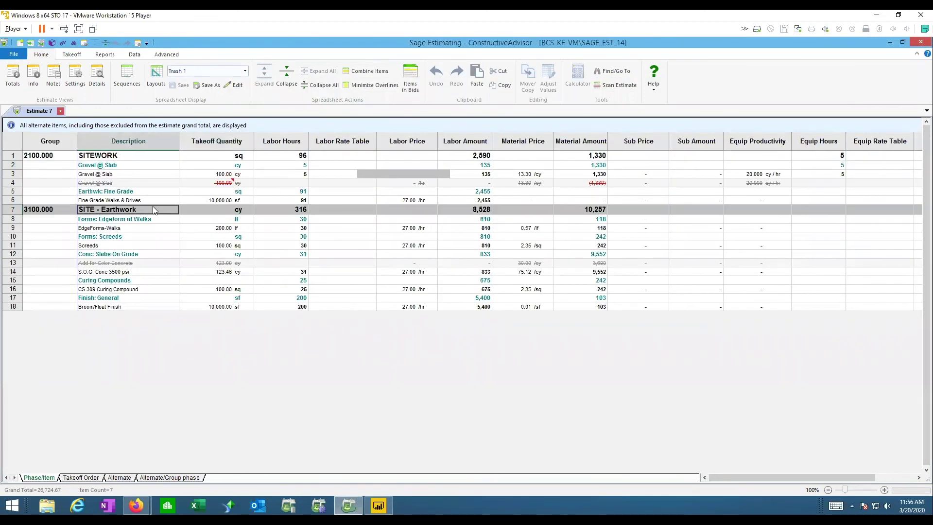
click(140, 181)
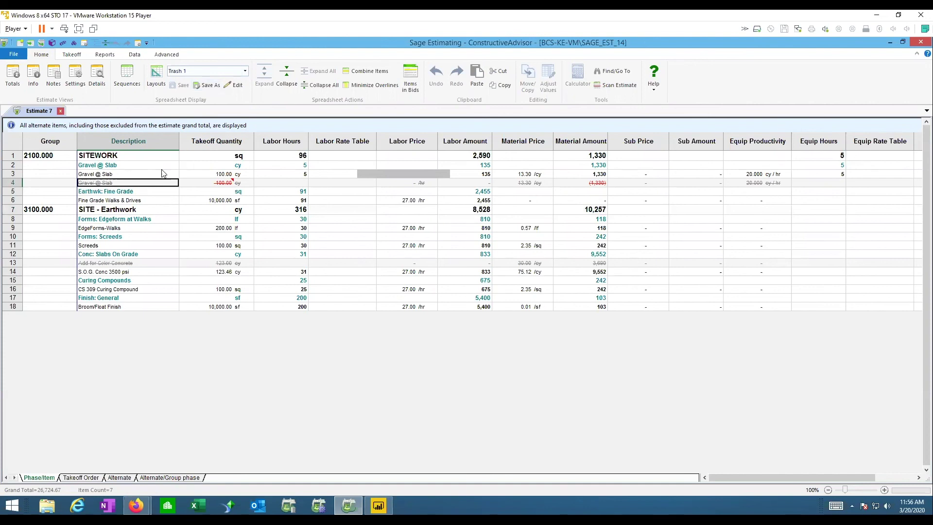
drag(179, 141, 193, 141)
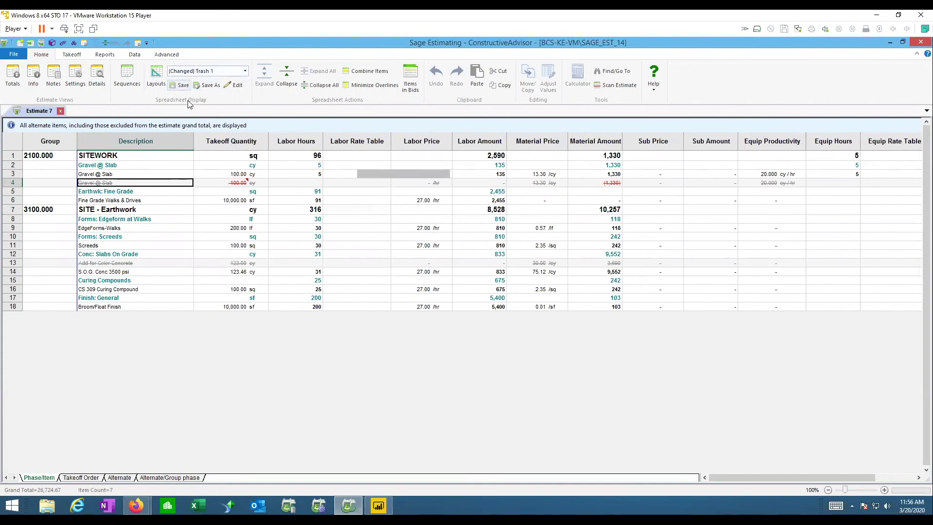
drag(194, 139, 176, 140)
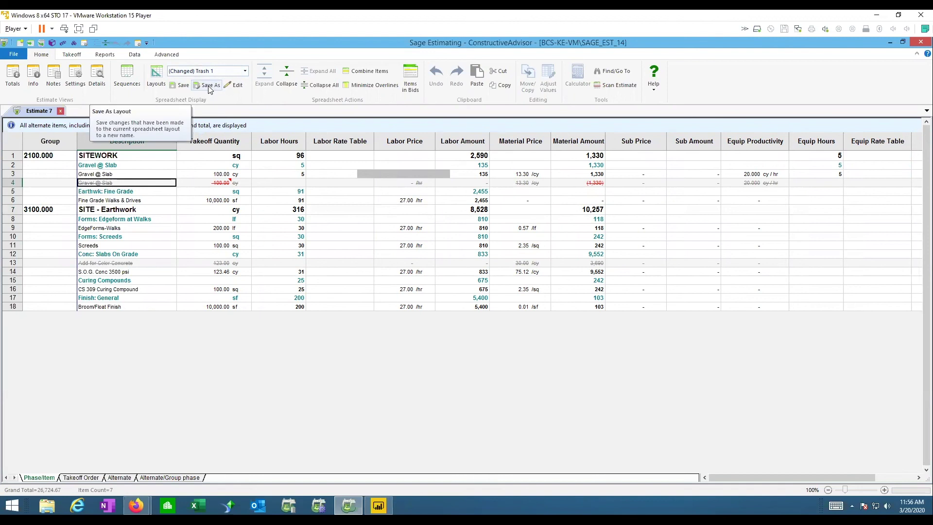
click(181, 86)
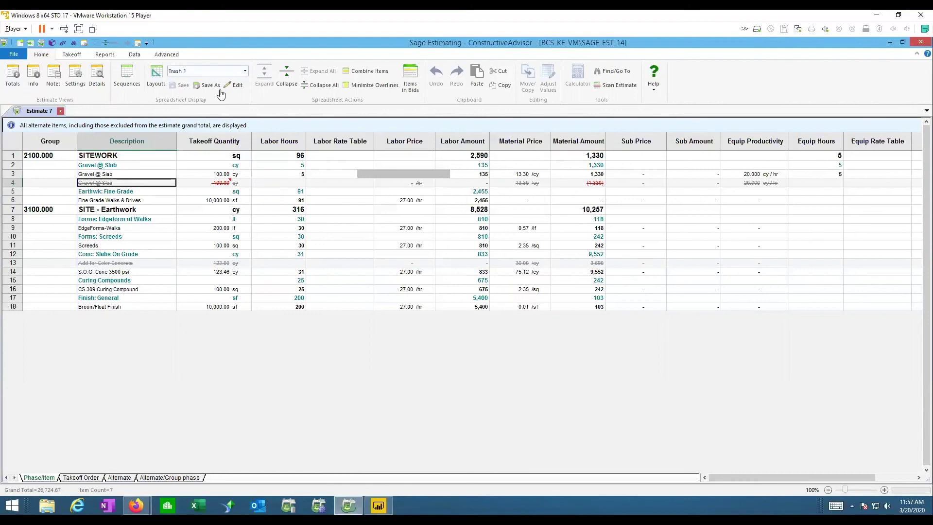
Switch to the Alternate/Group phase sequence, go through its base bid and alternates, and apply the personal layout Trash 1
click(245, 72)
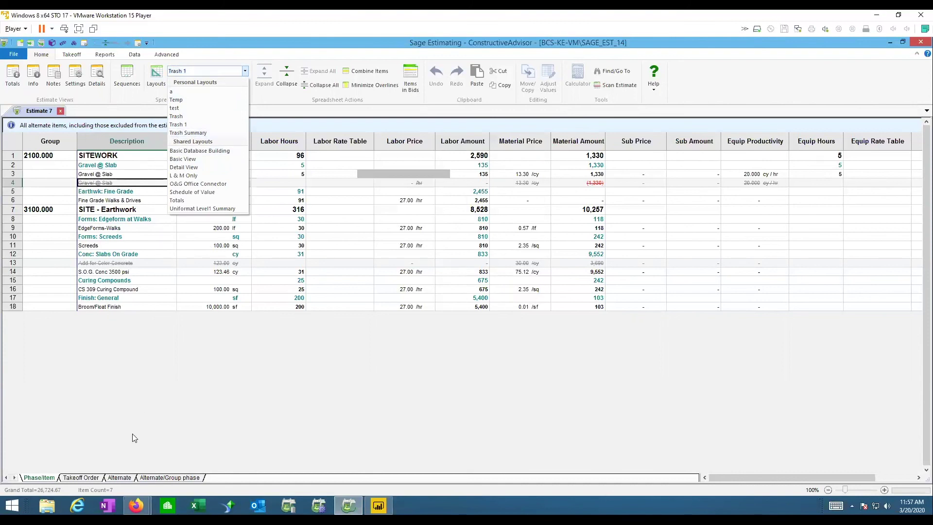
click(169, 476)
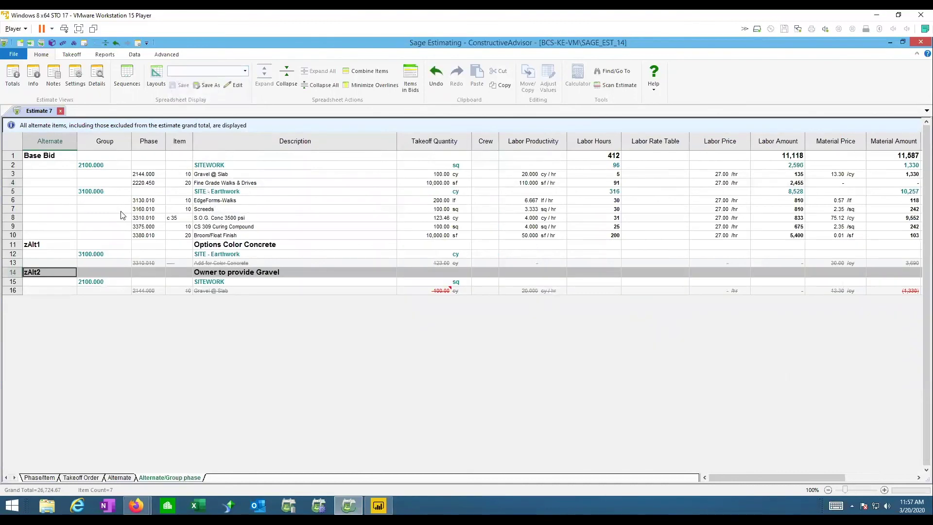
click(39, 157)
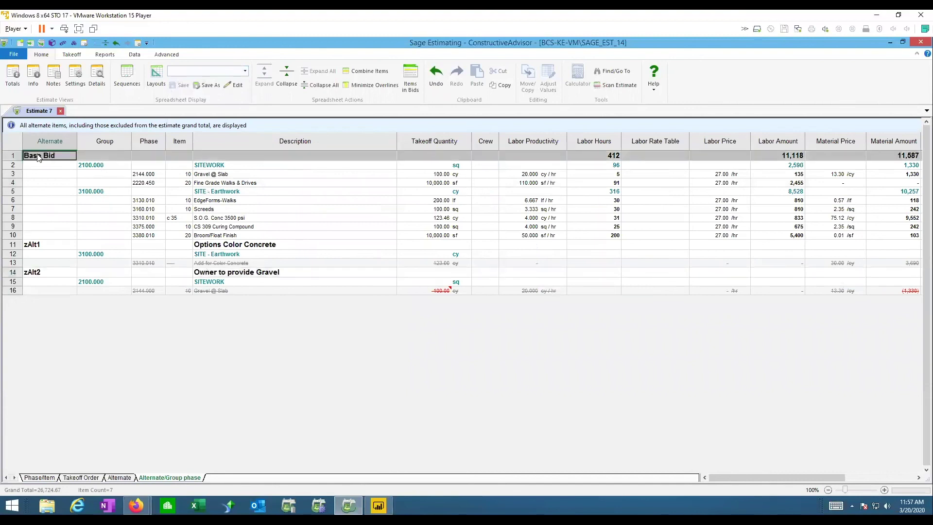
click(40, 245)
click(49, 272)
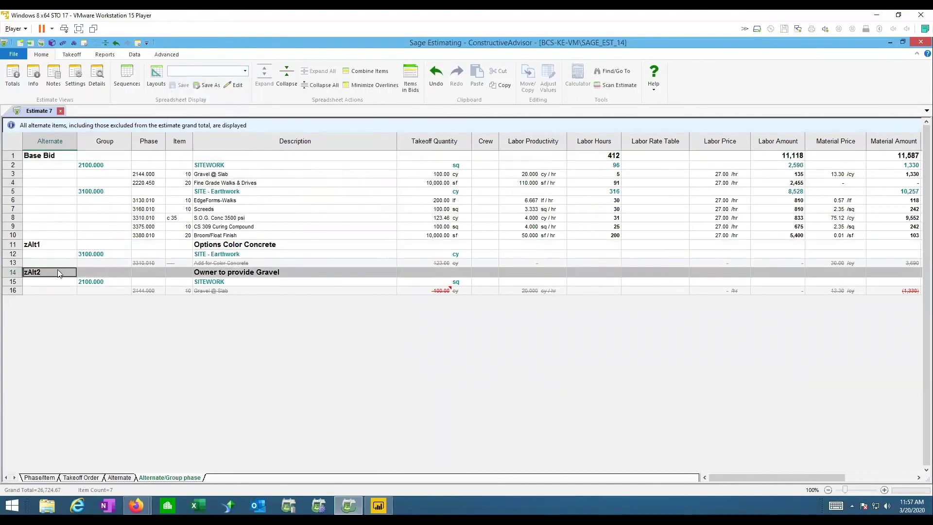
click(245, 72)
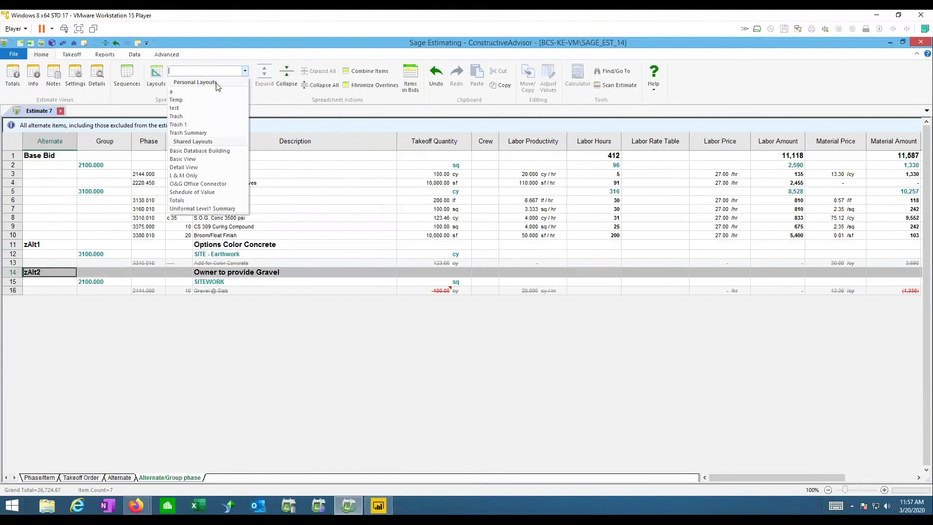
click(178, 124)
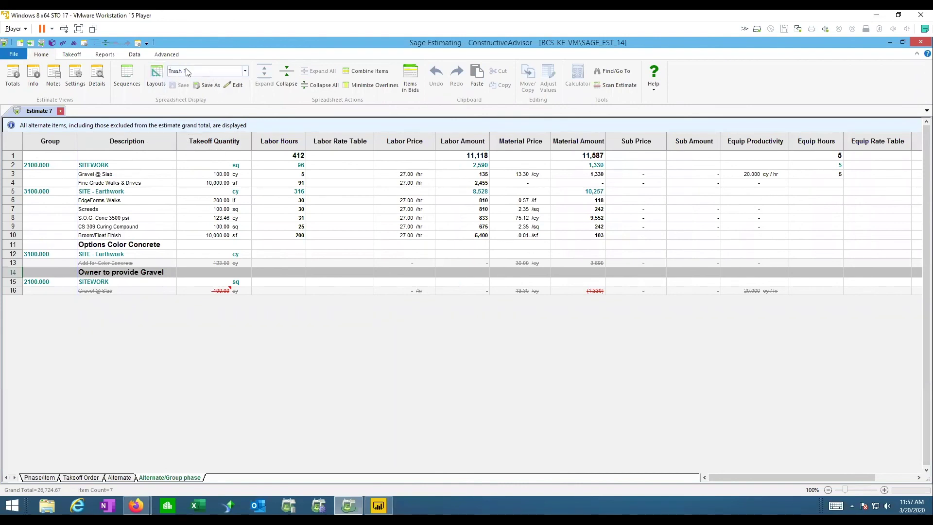
Return to the Phase/Item sequence and make the Alternate column visible in the Trash 1 layout
click(39, 478)
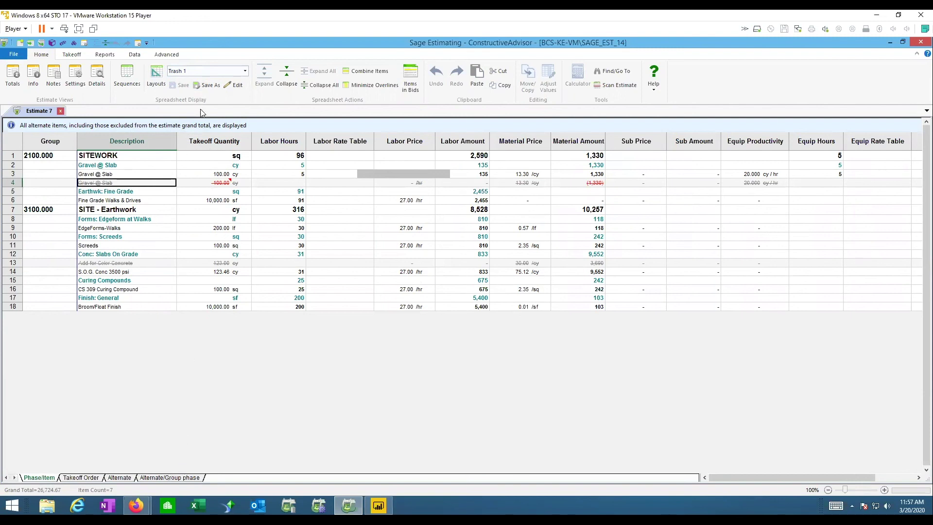
click(236, 84)
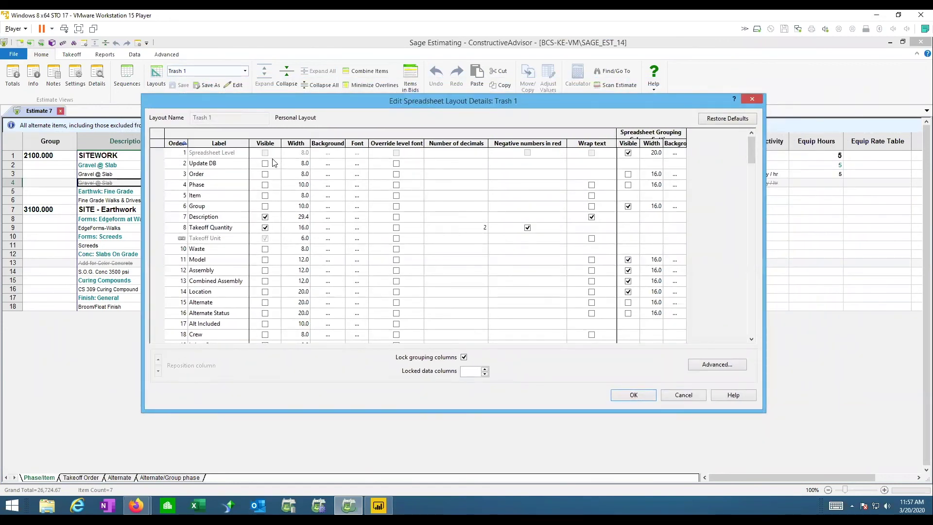
click(202, 304)
click(265, 302)
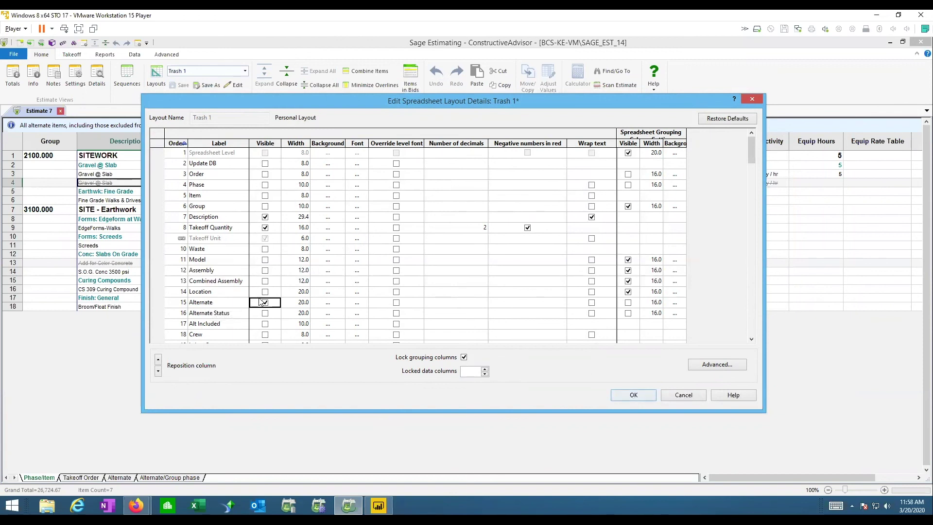
click(633, 394)
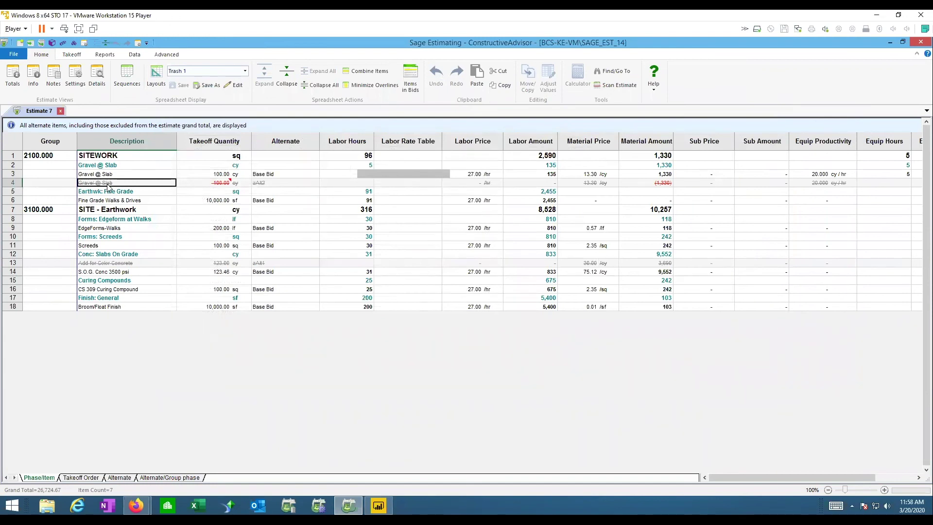
Check the Alternate column's visibility and width in the Trash 1 layout details
click(139, 193)
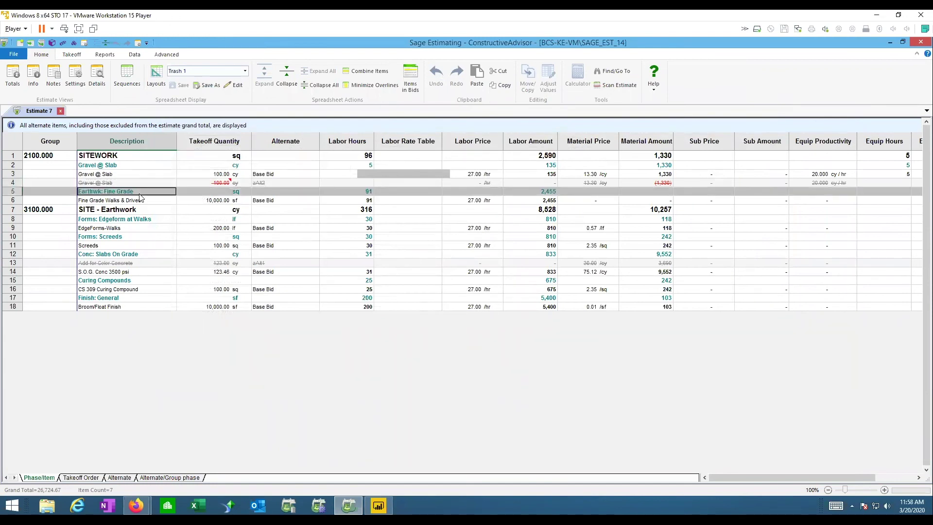
drag(821, 475, 252, 262)
click(136, 165)
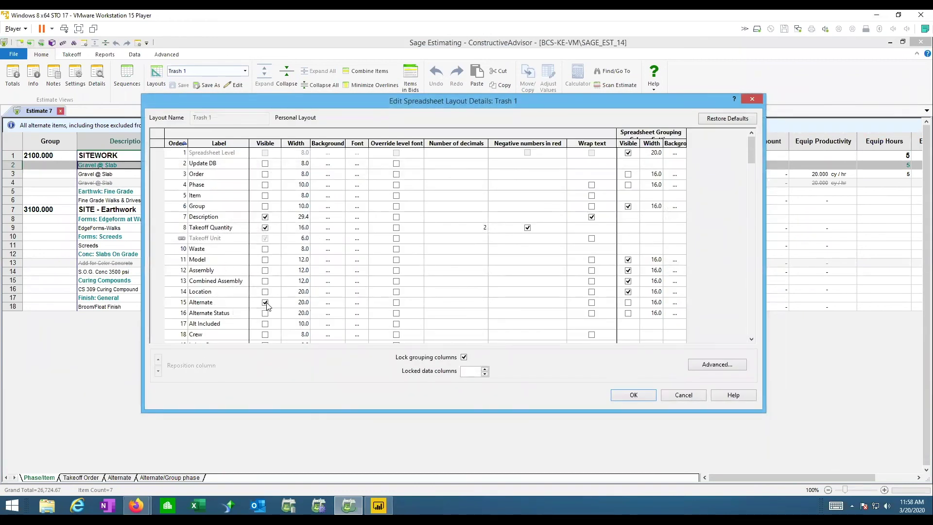
click(299, 306)
key(Tab)
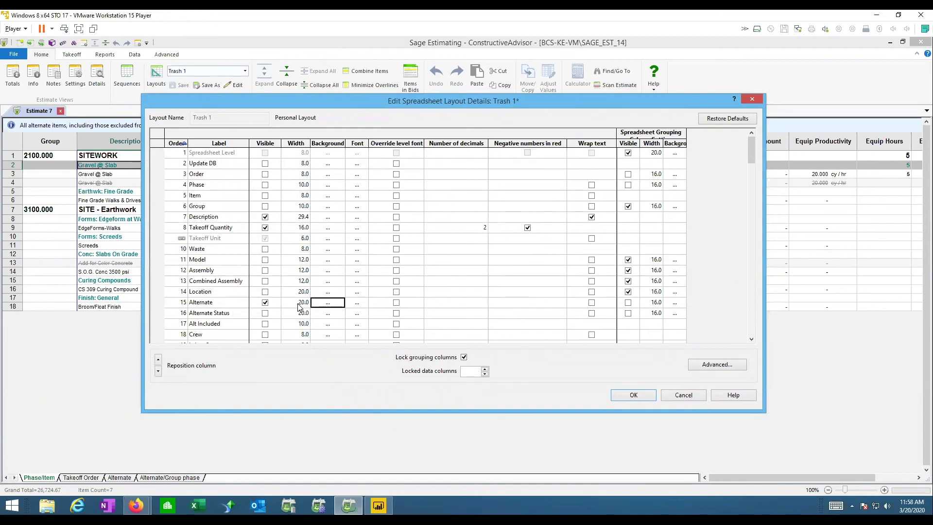
click(631, 398)
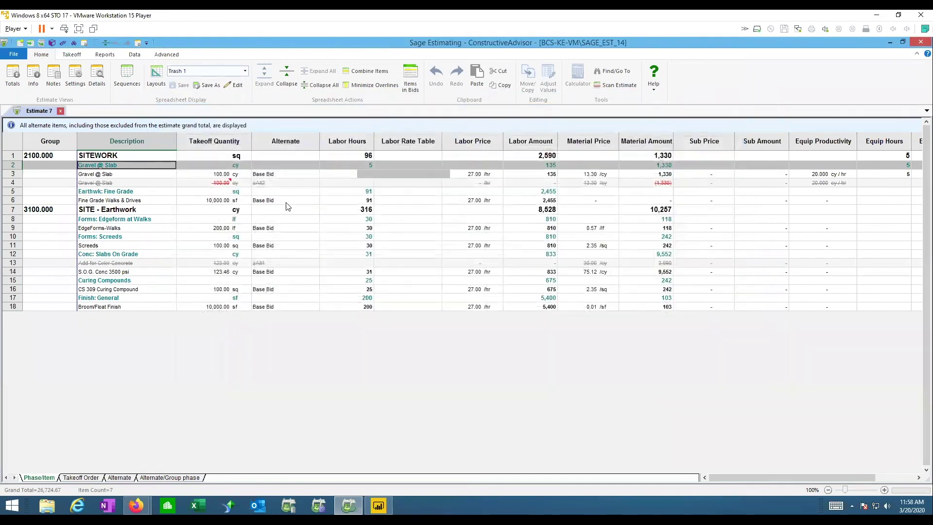
Review the alternate assigned to each item in the Phase/Item sequence and in the Alternate/Group phase sequence
click(228, 141)
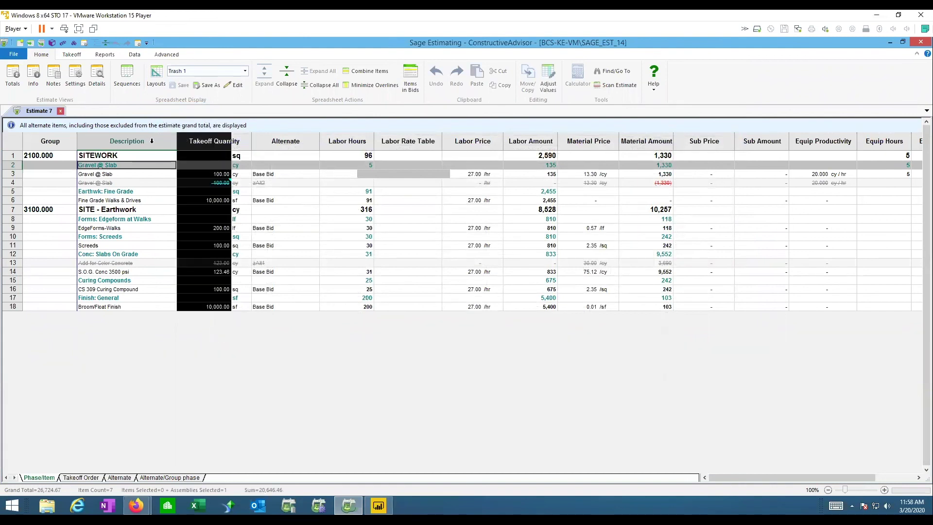
click(273, 174)
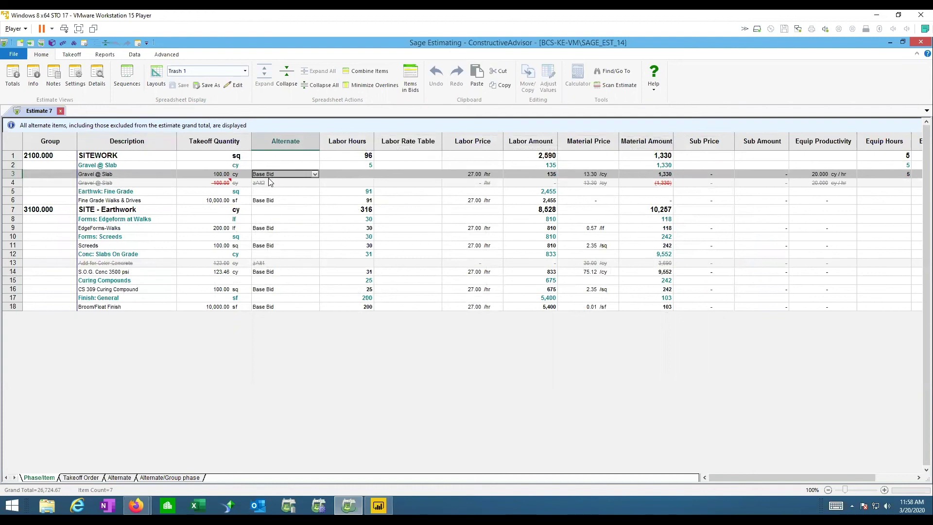
click(267, 184)
click(266, 200)
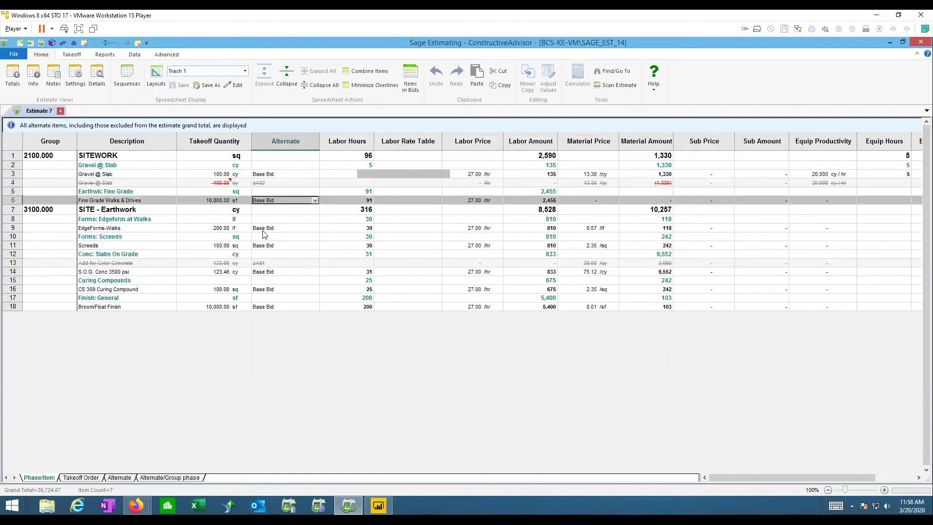
click(263, 230)
click(264, 248)
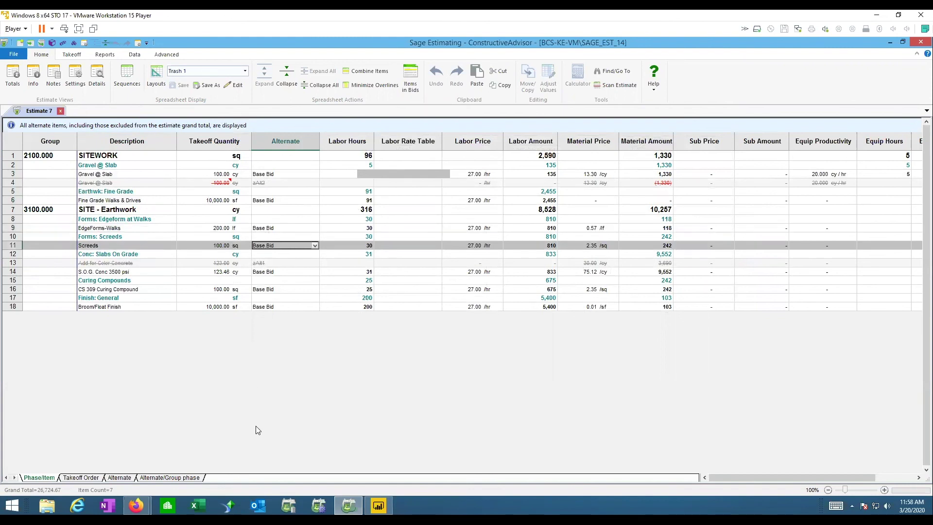
click(165, 477)
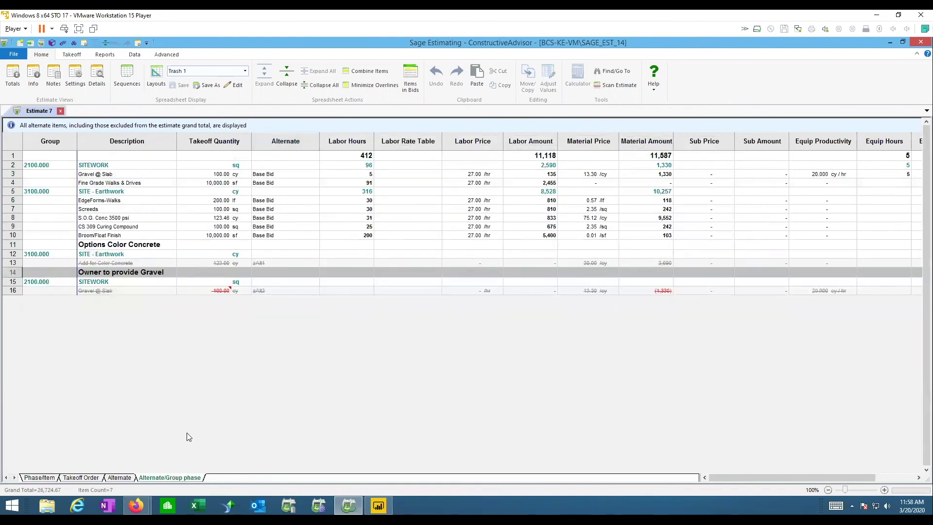
Assign the base bid's EdgeForms-Walks item to alternate zAlt1 in the Alternate/Group phase sequence
click(268, 176)
click(267, 185)
click(265, 201)
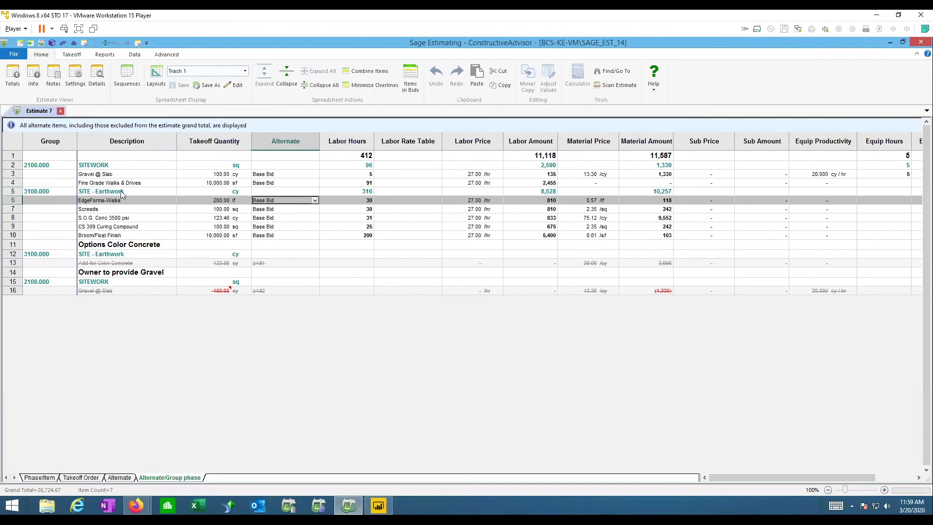
click(315, 200)
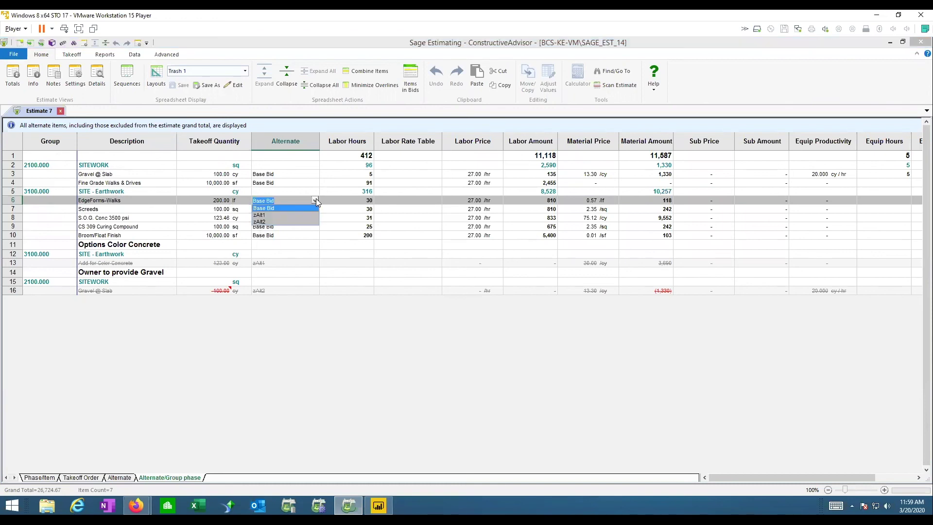
click(266, 216)
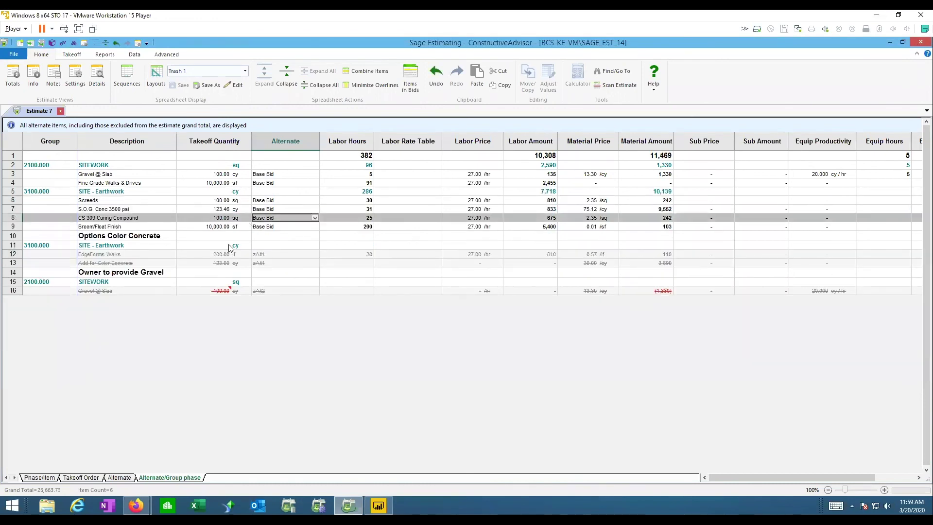
Inspect the EdgeForms-Walks item under Options Color Concrete and reassign it to the Base Bid alternate
click(220, 255)
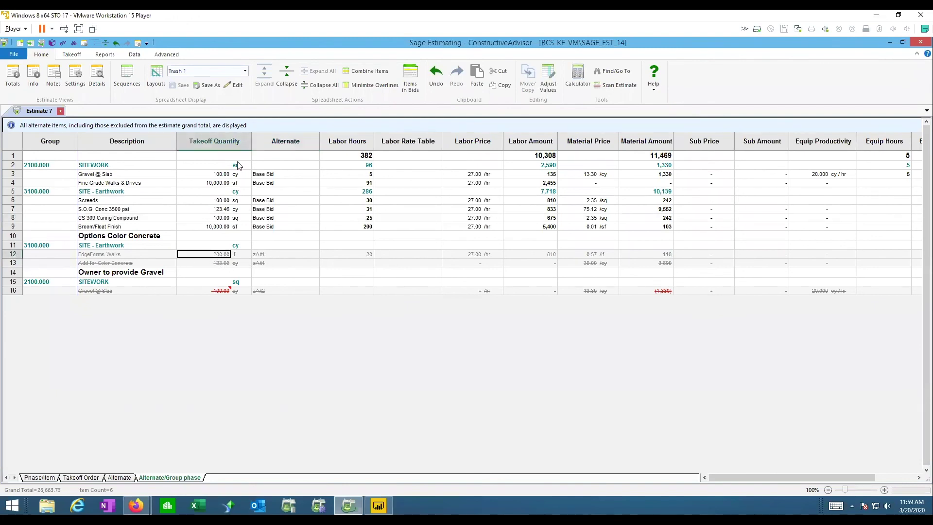
click(283, 202)
click(277, 226)
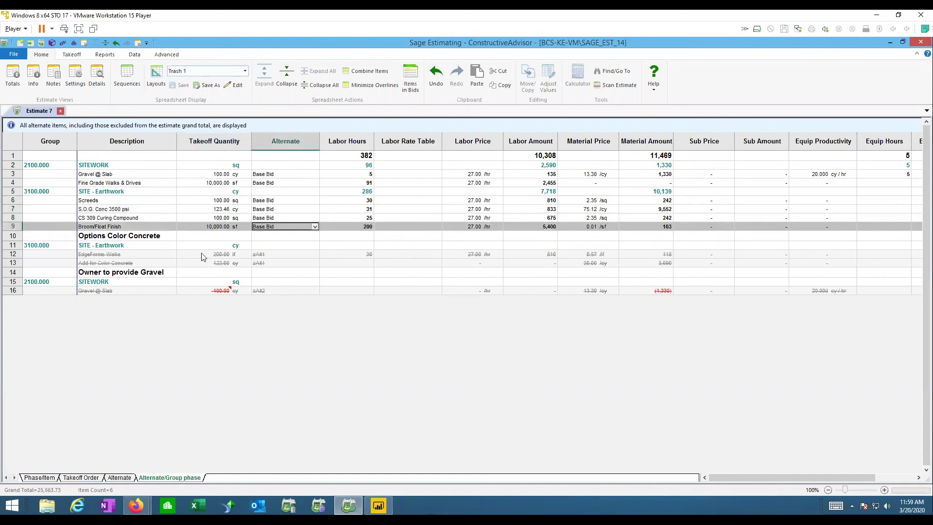
click(273, 255)
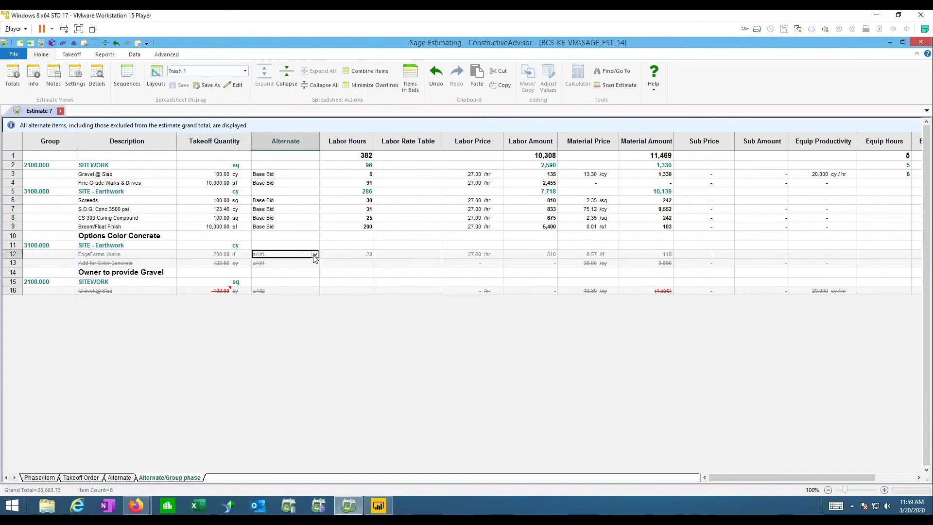
click(314, 254)
click(270, 261)
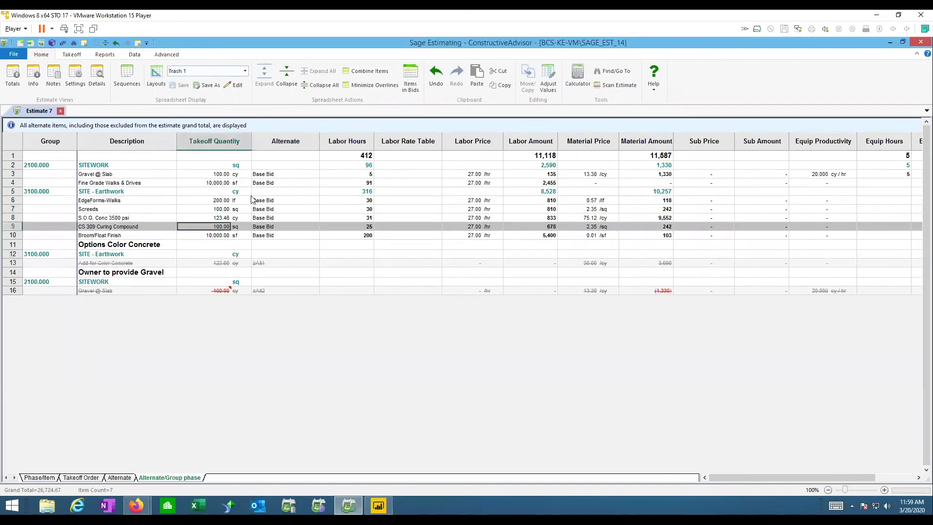
From the Phase/Item sequence, hide the Alternate data column in the Trash 1 layout and make Alternate visible as a grouping column
click(43, 478)
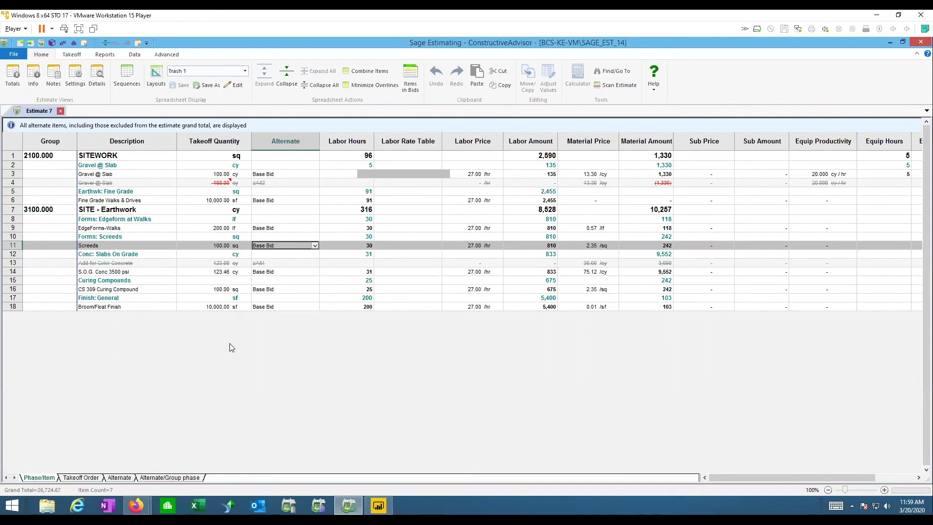
click(282, 174)
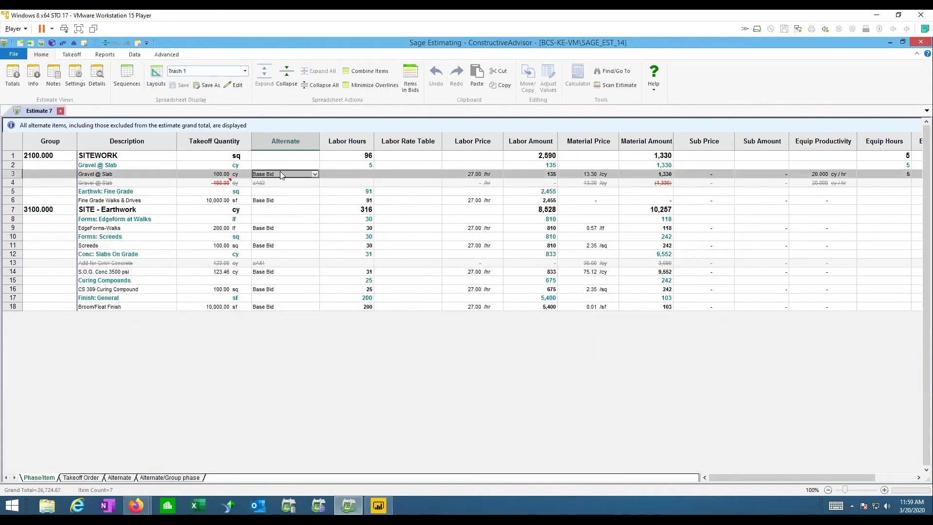
click(236, 86)
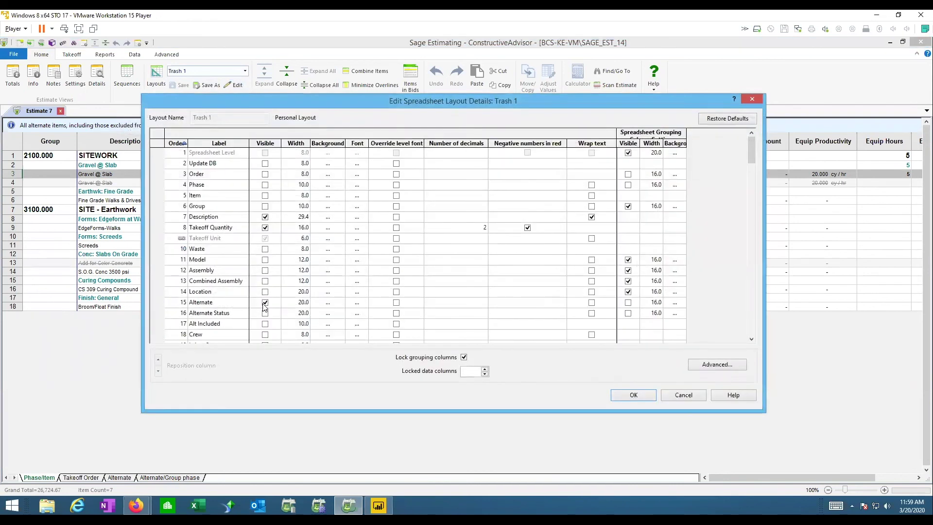
click(266, 303)
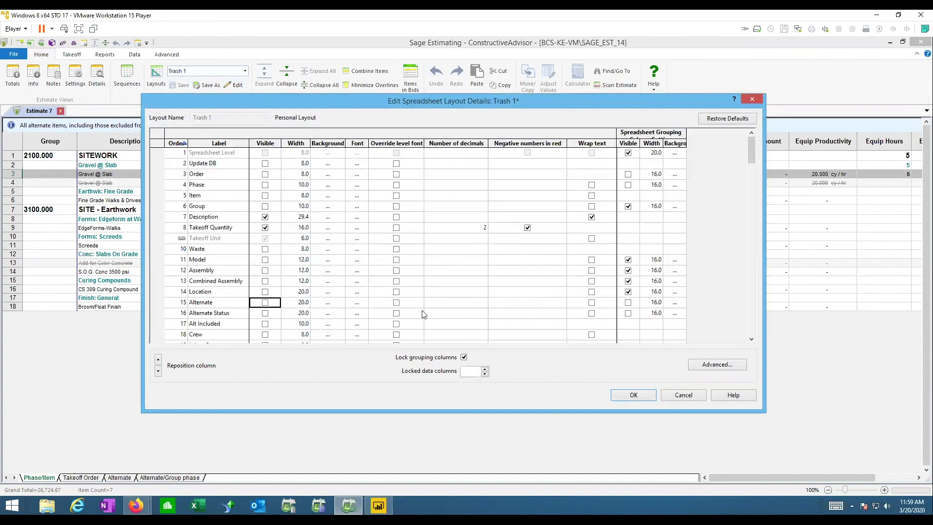
click(628, 303)
click(634, 395)
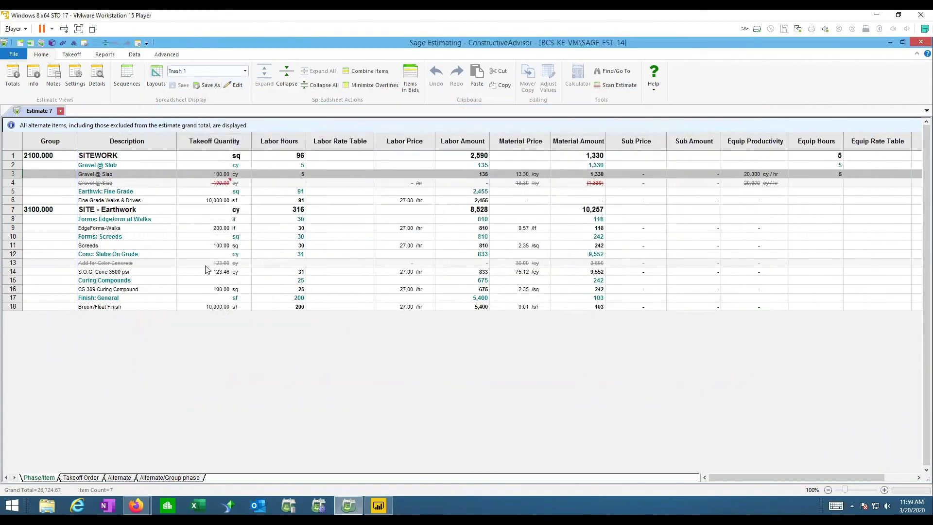
Examine the grouping columns in the Phase/Item sequence and the Alternate grouping for Base Bid, zAlt1 and zAlt2 in the Alternate/Group phase sequence
click(142, 230)
click(85, 156)
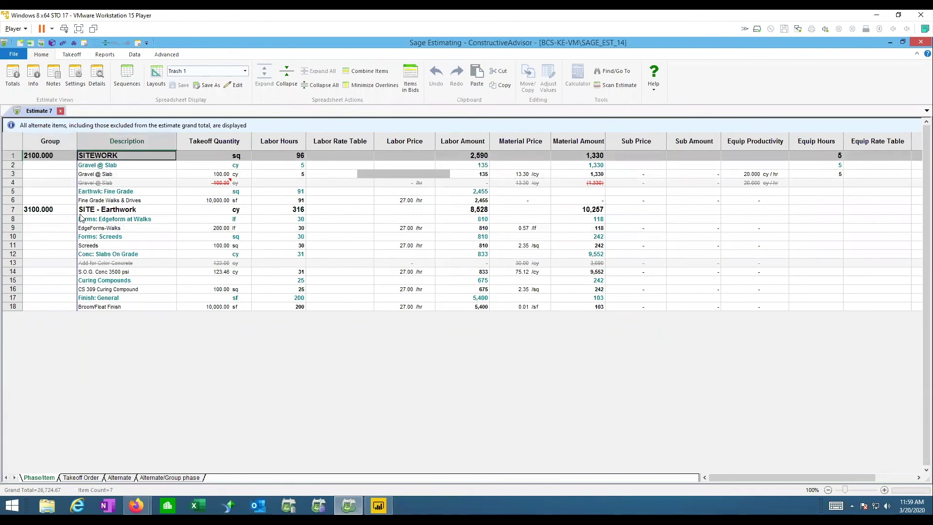
click(191, 478)
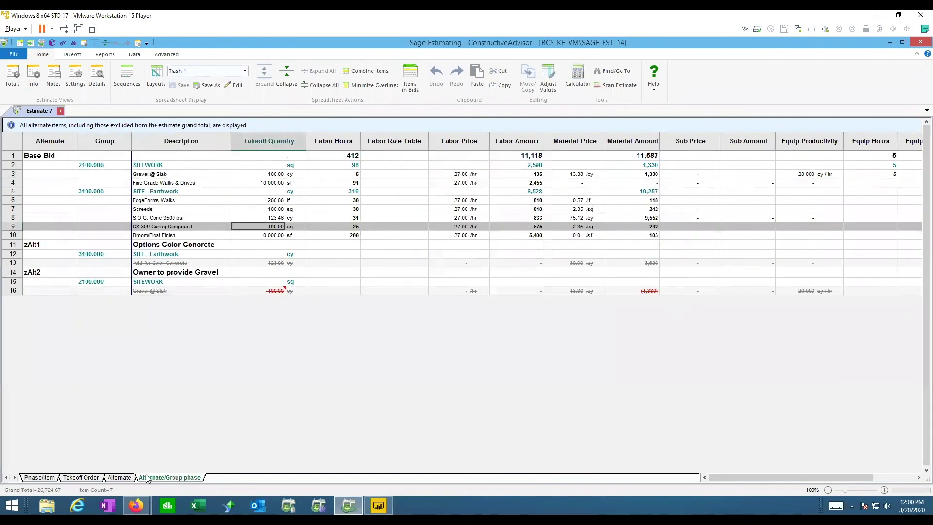
click(40, 157)
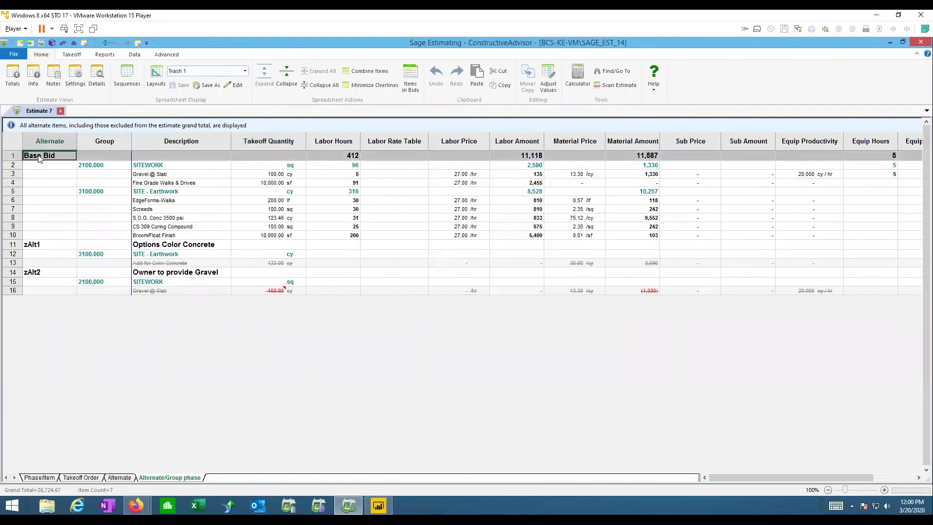
click(55, 244)
click(48, 272)
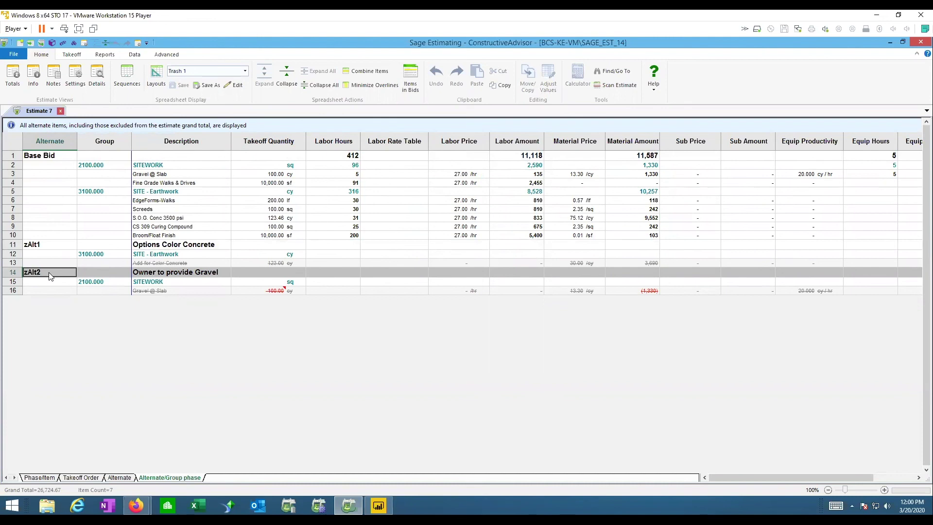
click(47, 244)
click(51, 157)
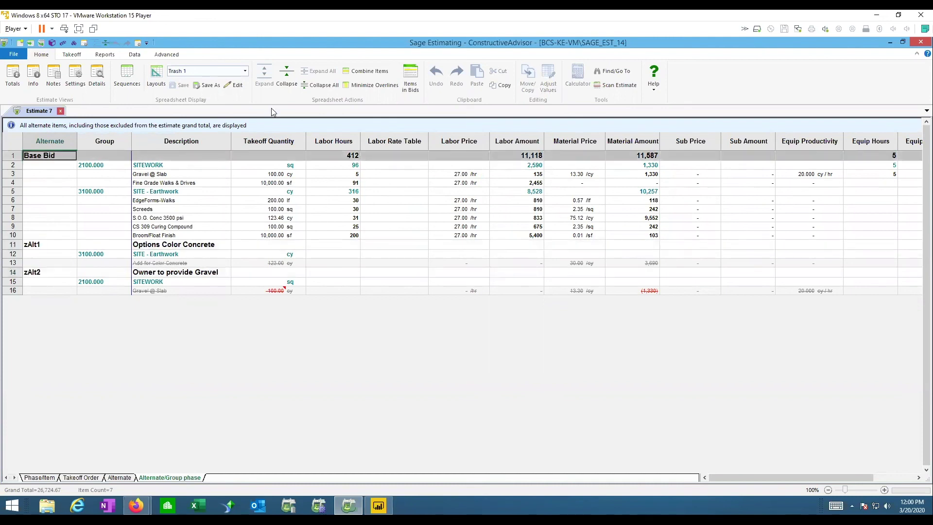
Make the Vendor Name, Uniformat_L1, Uniformat_L2 and Uniformat_L3 grouping columns visible in the Trash 1 layout
click(234, 85)
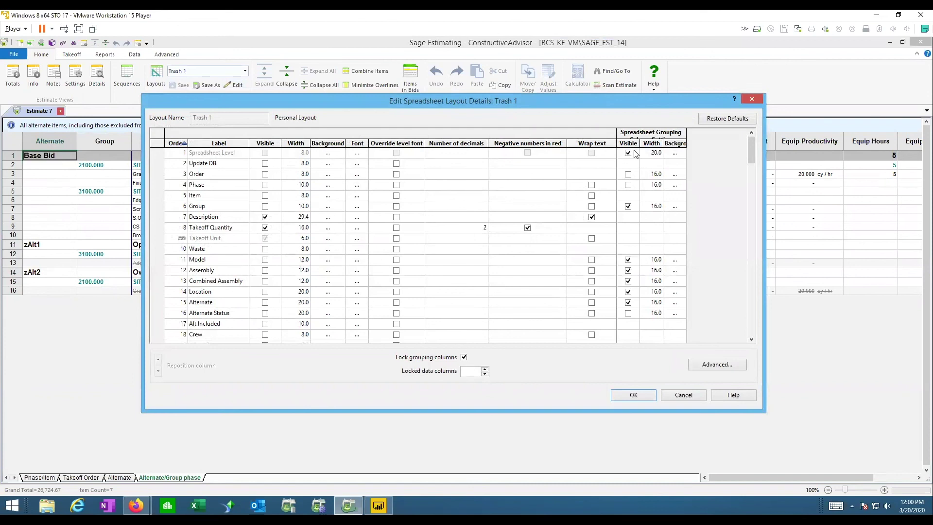
scroll(637, 286, down, 7)
scroll(638, 288, down, 8)
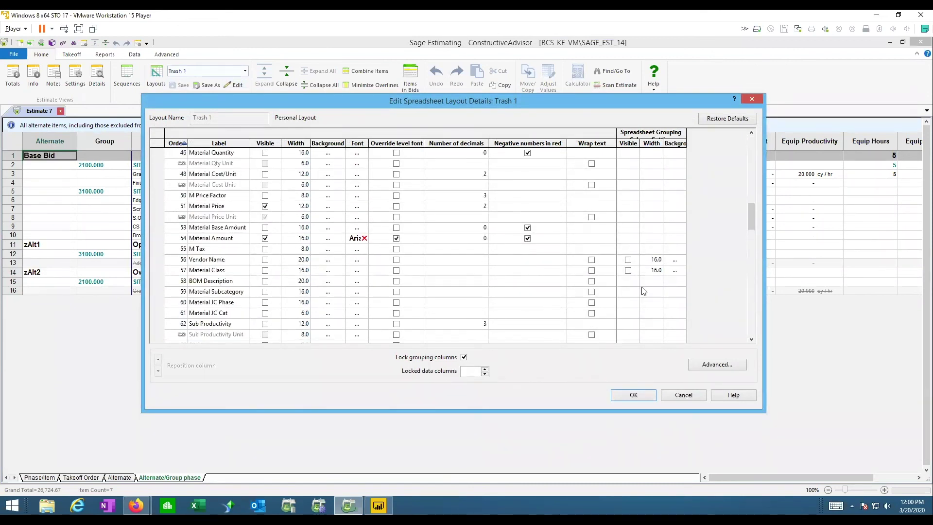
click(627, 260)
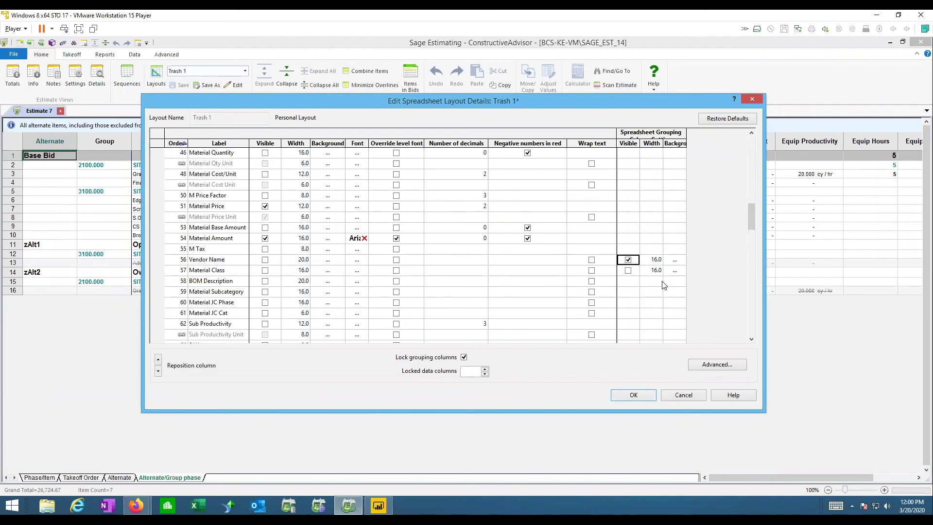
scroll(663, 286, down, 6)
scroll(659, 286, down, 17)
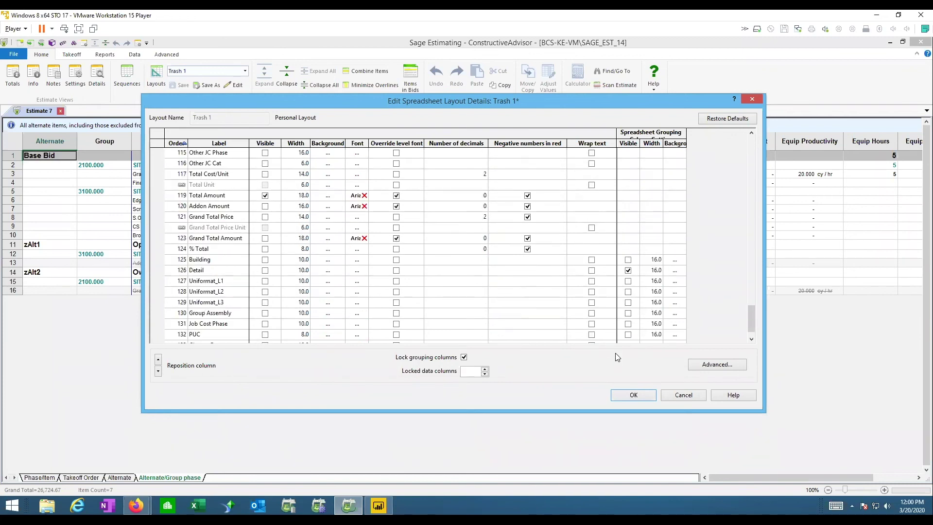
click(627, 280)
click(627, 291)
click(627, 302)
click(631, 396)
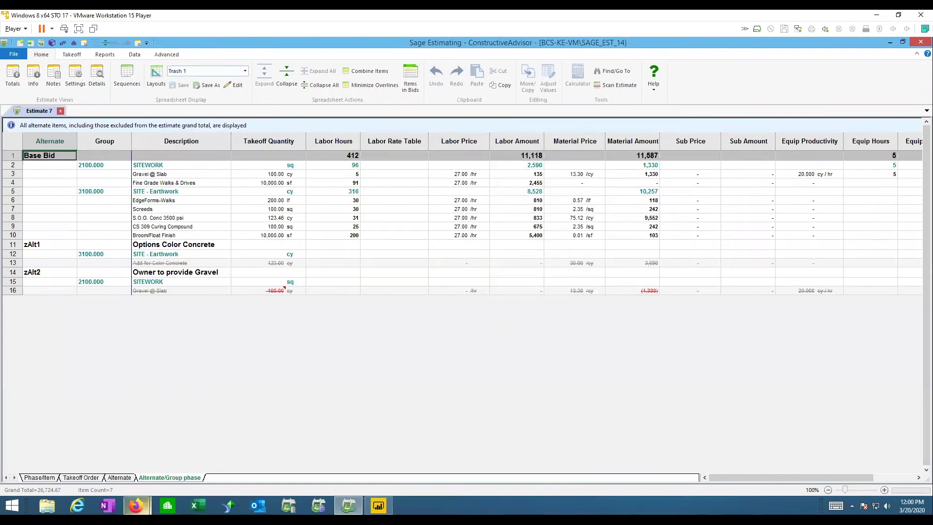
Collapse the Alternate/Group phase spreadsheet to its alternates and expand all levels again
click(80, 203)
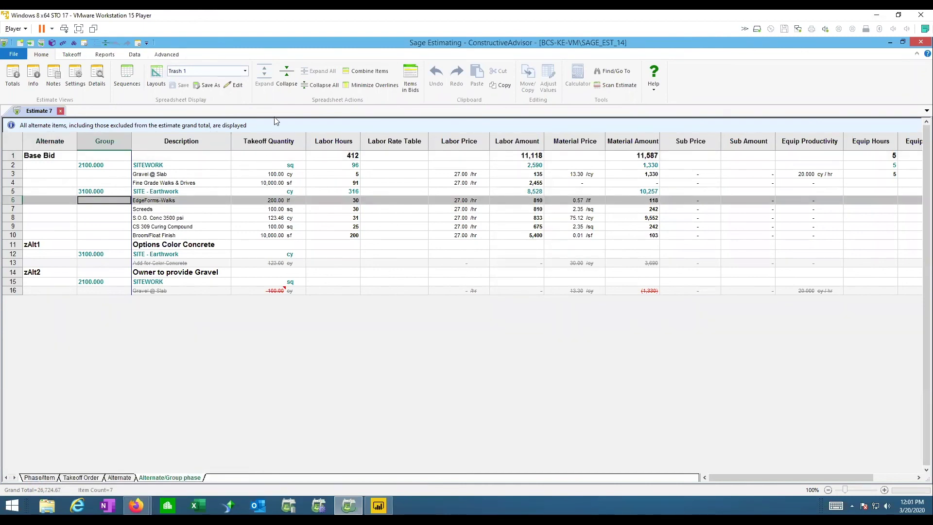
click(289, 76)
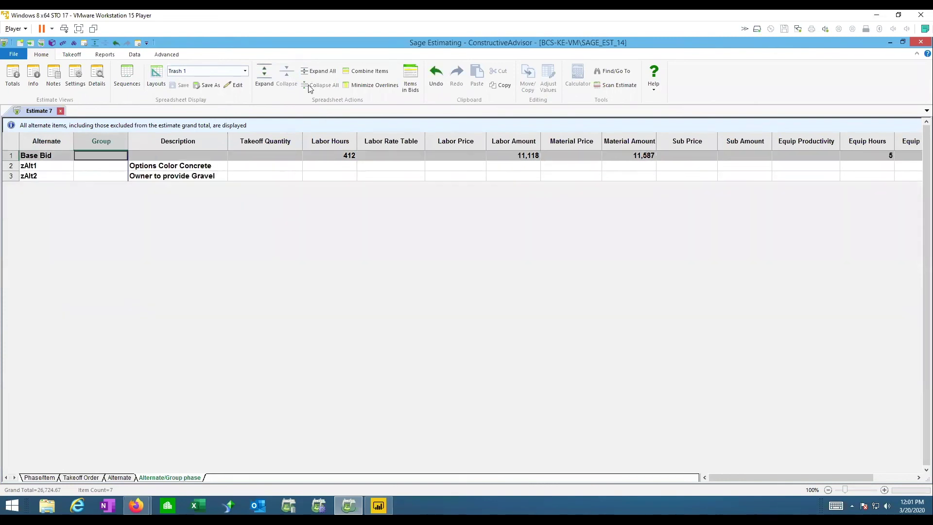
click(322, 71)
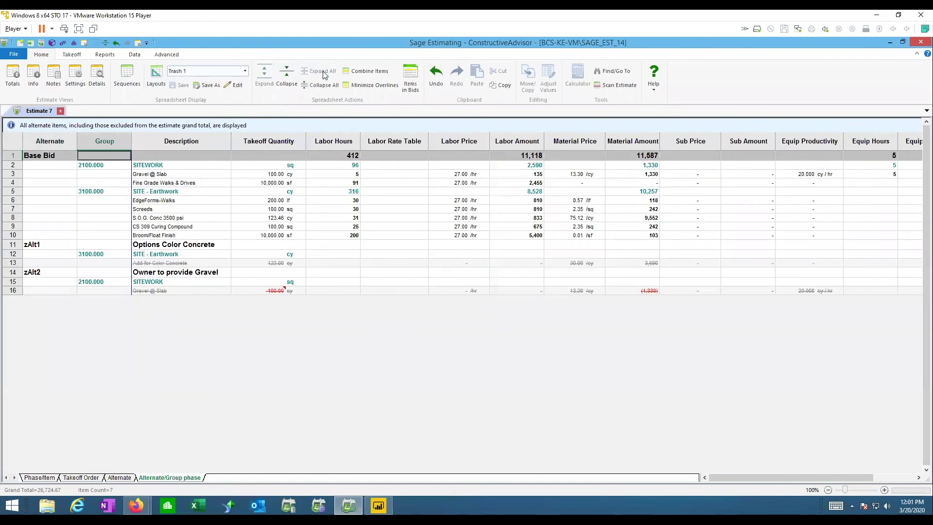
Collapse Base Bid, zAlt1 and zAlt2 individually, opening Base Bid briefly to view its SITE - Earthwork items
double_click(52, 157)
double_click(42, 165)
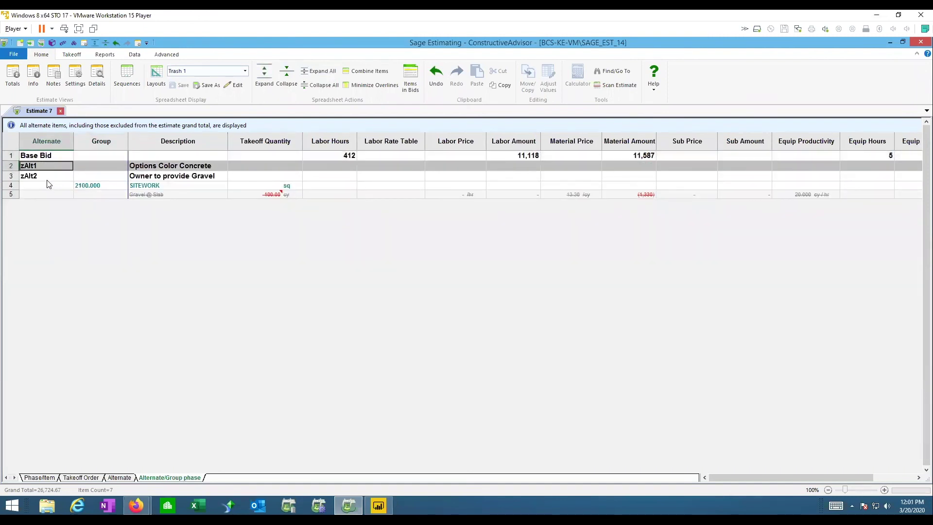
double_click(49, 176)
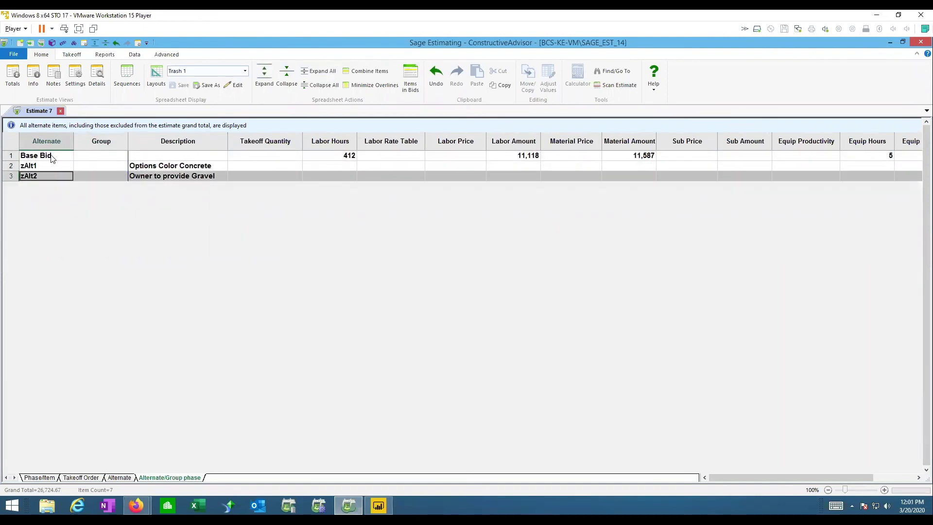
double_click(53, 155)
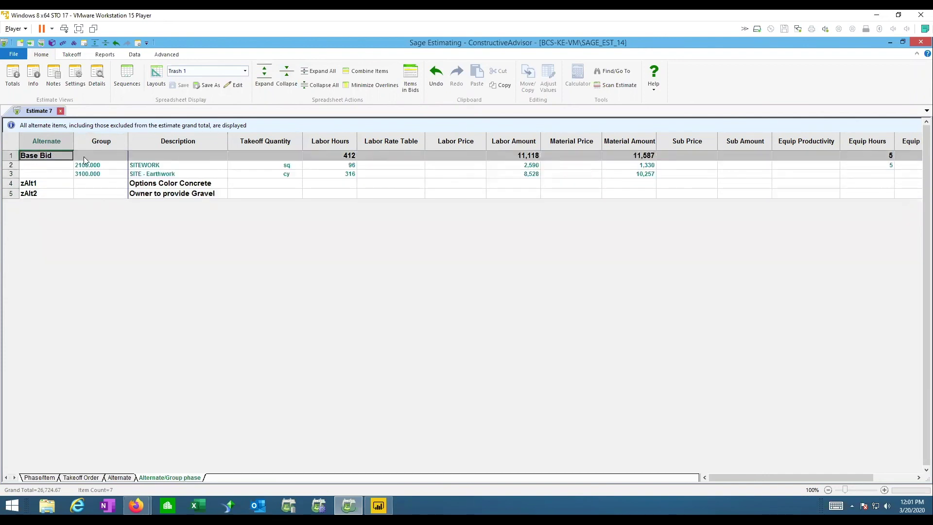
double_click(158, 175)
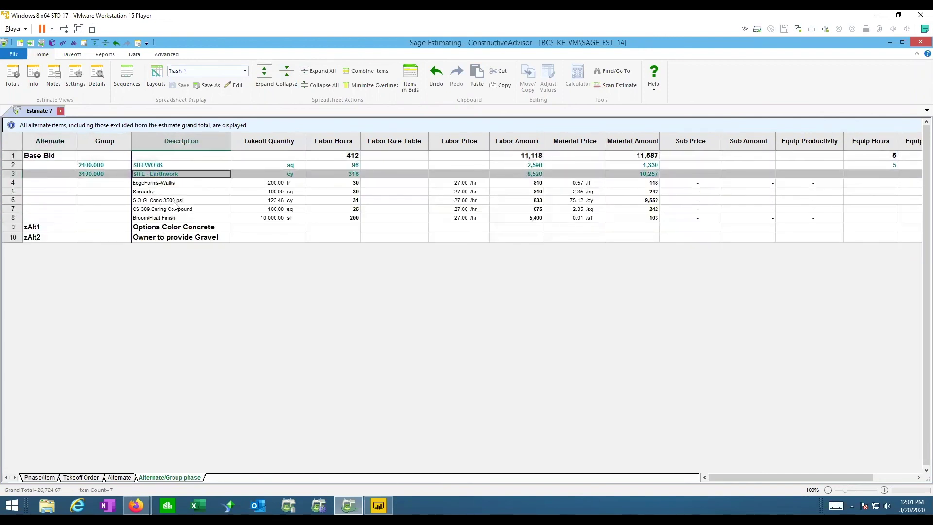
double_click(49, 156)
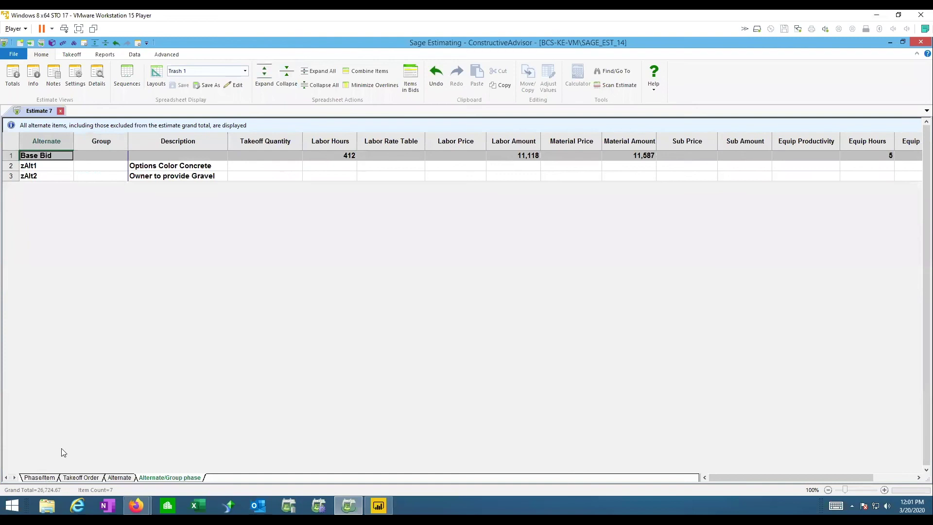
Switch to the Phase/Item sequence and collapse it to the SITEWORK and SITE - Earthwork group phases
click(40, 478)
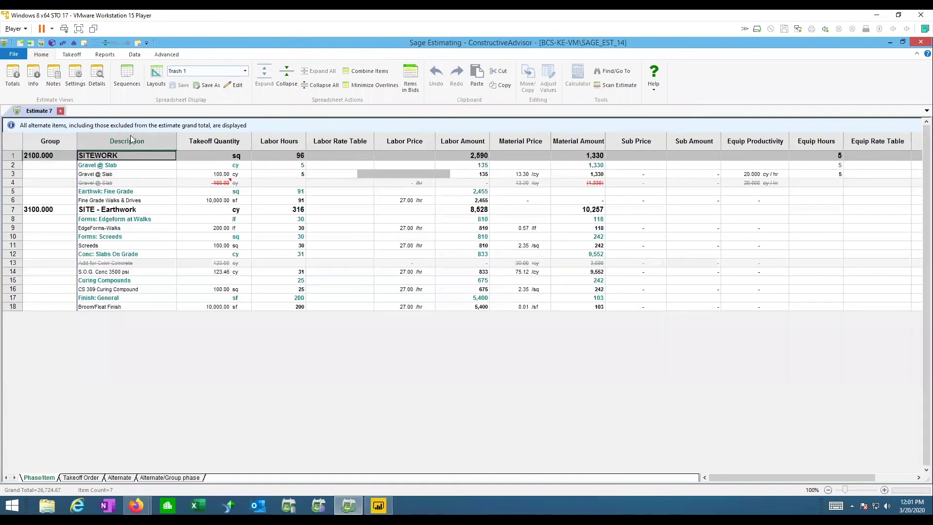
click(286, 76)
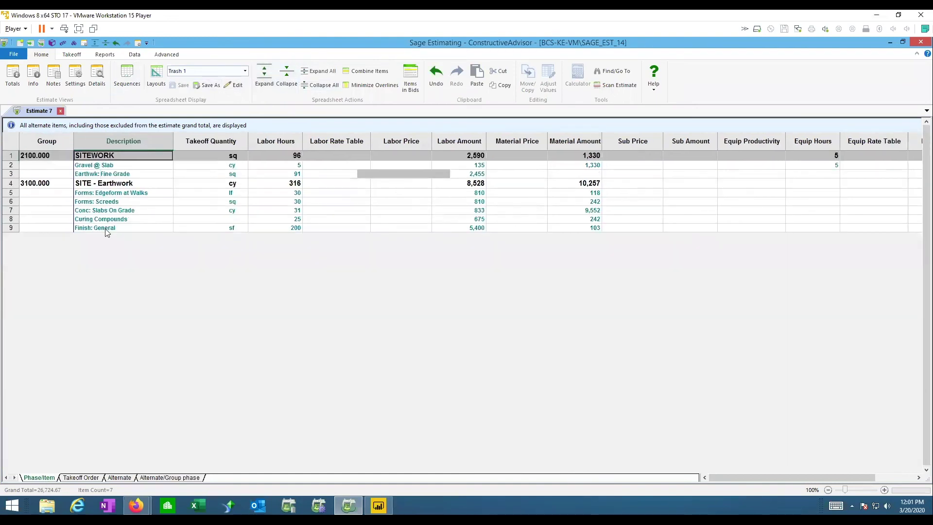
click(310, 85)
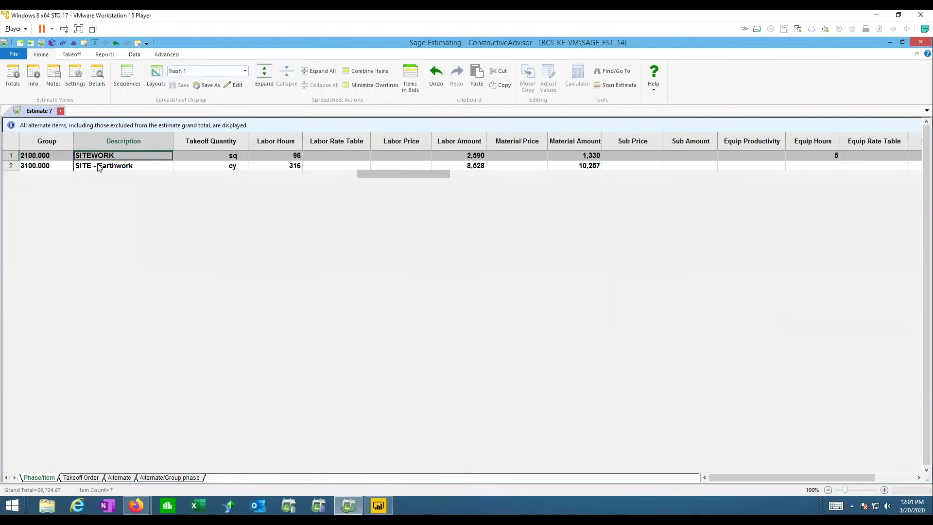
Expand SITE - Earthwork and its Forms: Screeds phase to view the item, and collapse the group phase again
click(125, 167)
double_click(126, 167)
double_click(116, 183)
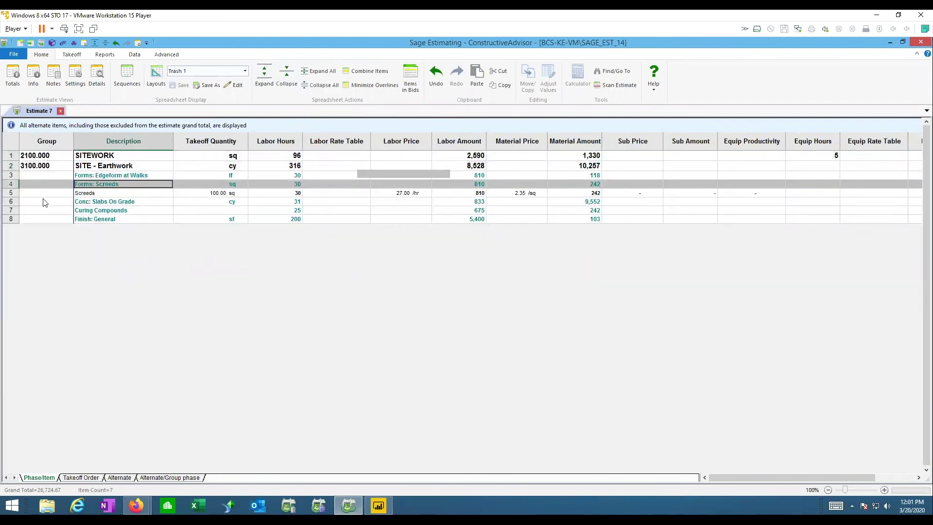
click(91, 167)
double_click(90, 167)
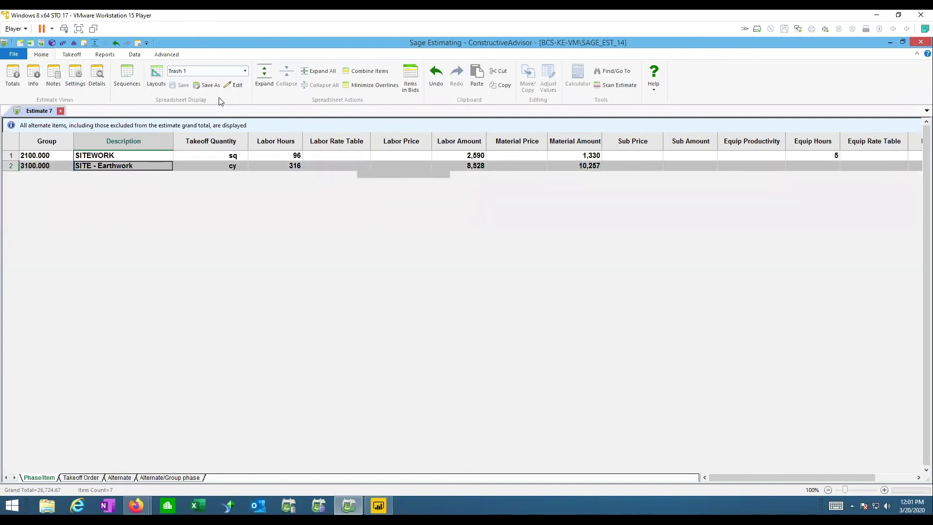
Expand all levels of the Phase/Item spreadsheet and select the Earthwk: Fine Grade phase and the Gravel @ Slab item in turn
click(326, 73)
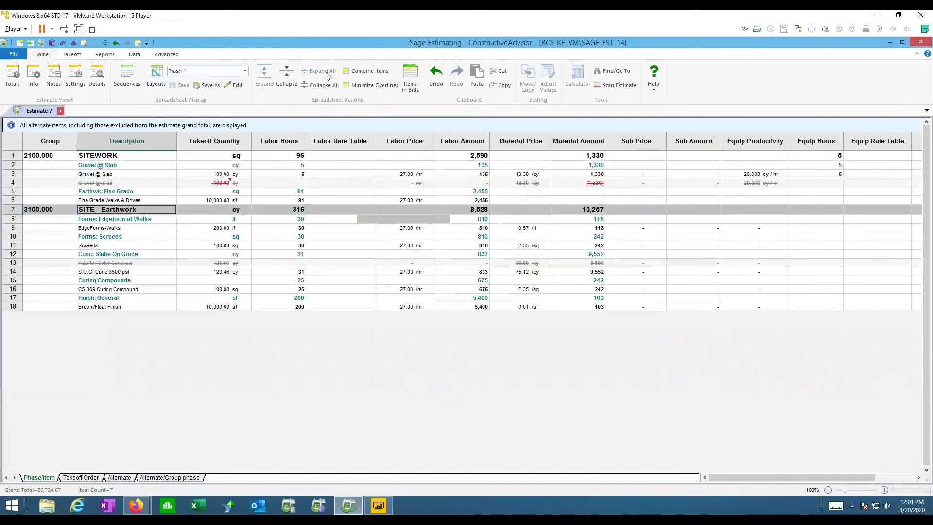
click(101, 191)
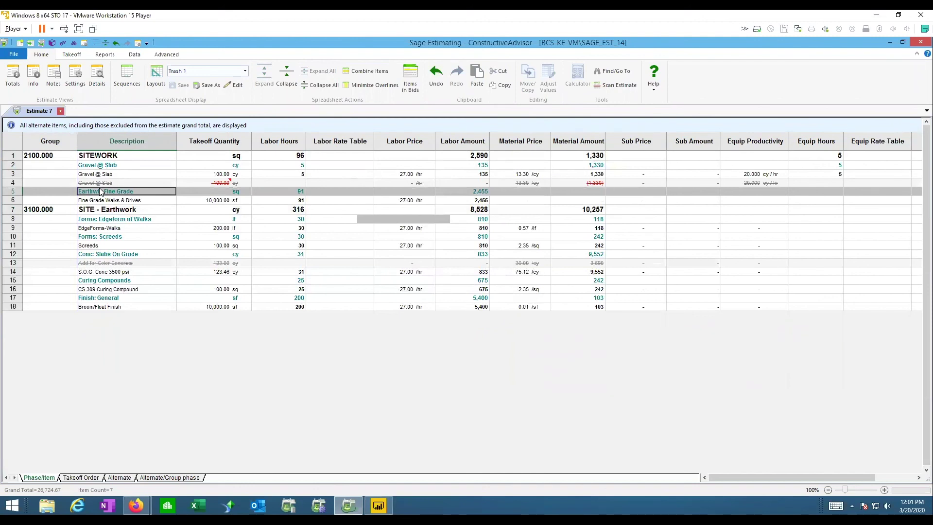
click(100, 176)
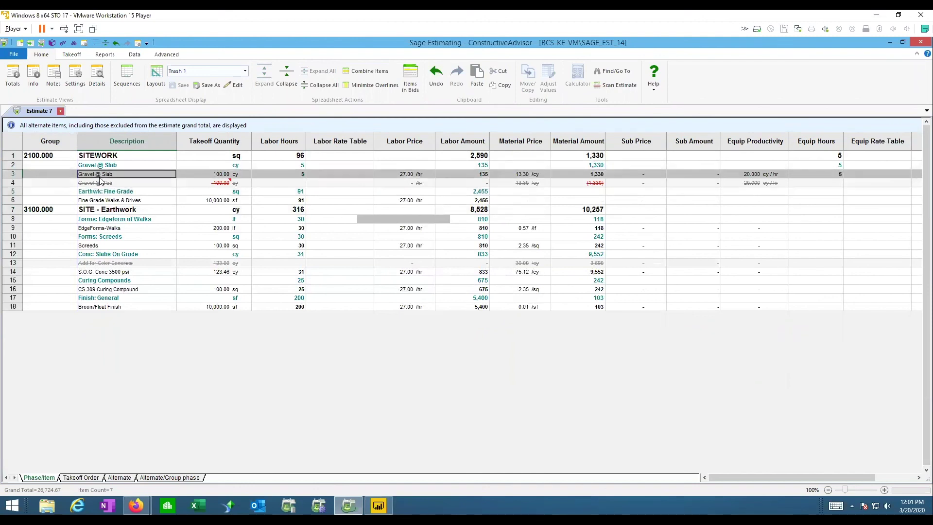
Open the Sage Estimating online help topics and search them for "short cuts"
click(14, 54)
mouse_move(25, 337)
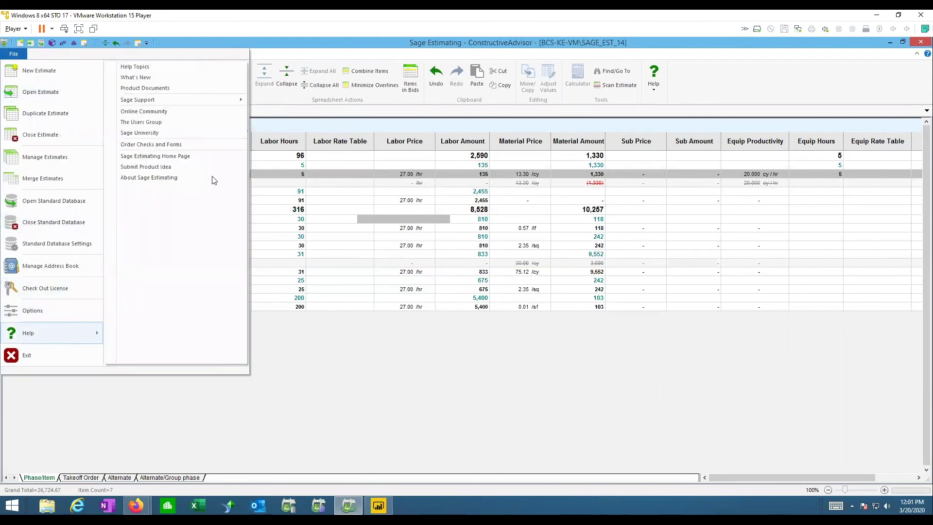
key(Escape)
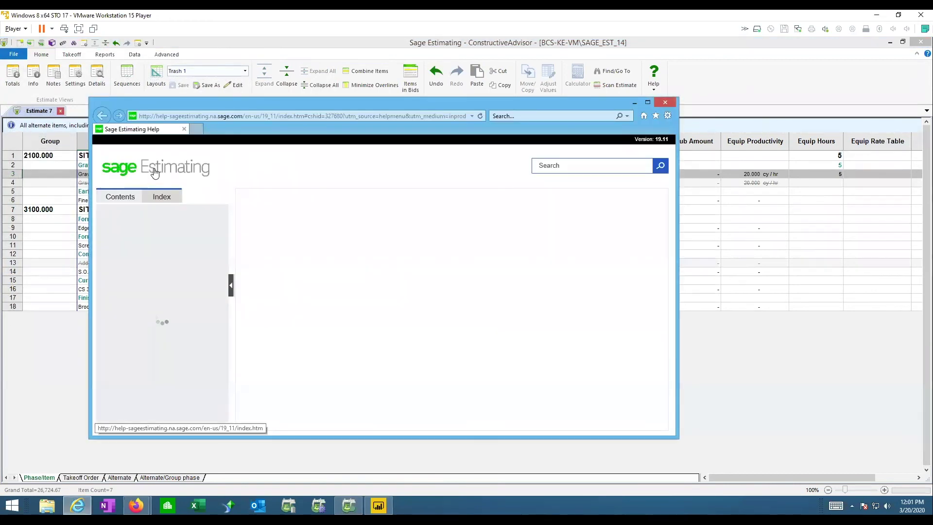
click(569, 166)
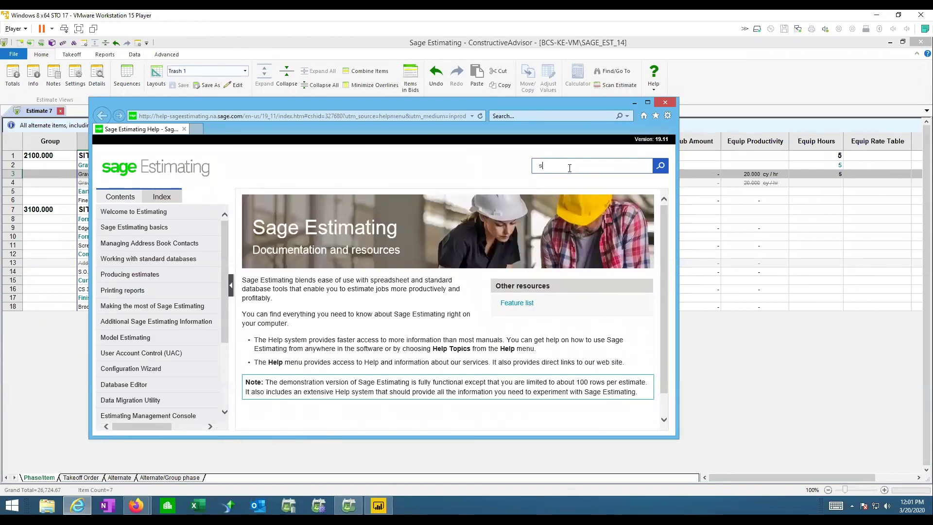
text(cuts)
key(Return)
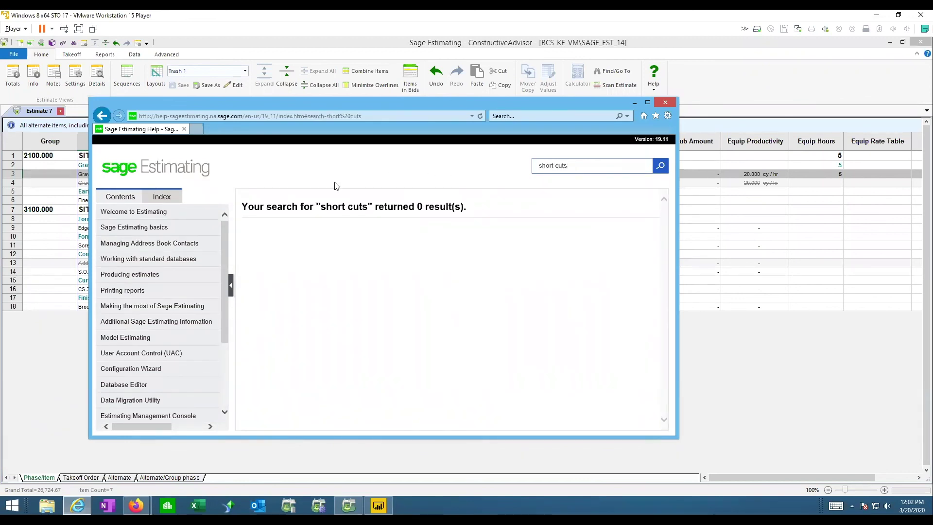
Look up "short" in the help index and open the Keyboard equivalents topic listed under shortcuts
click(167, 198)
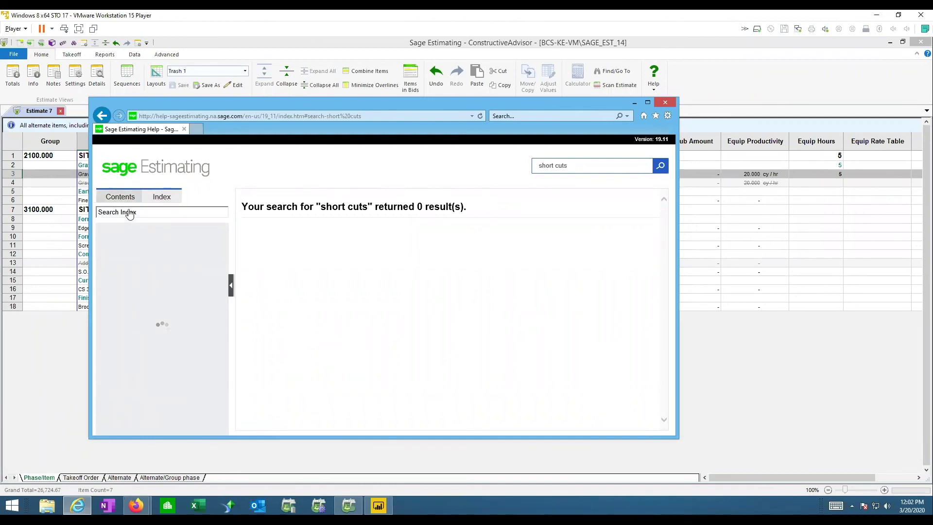
click(133, 211)
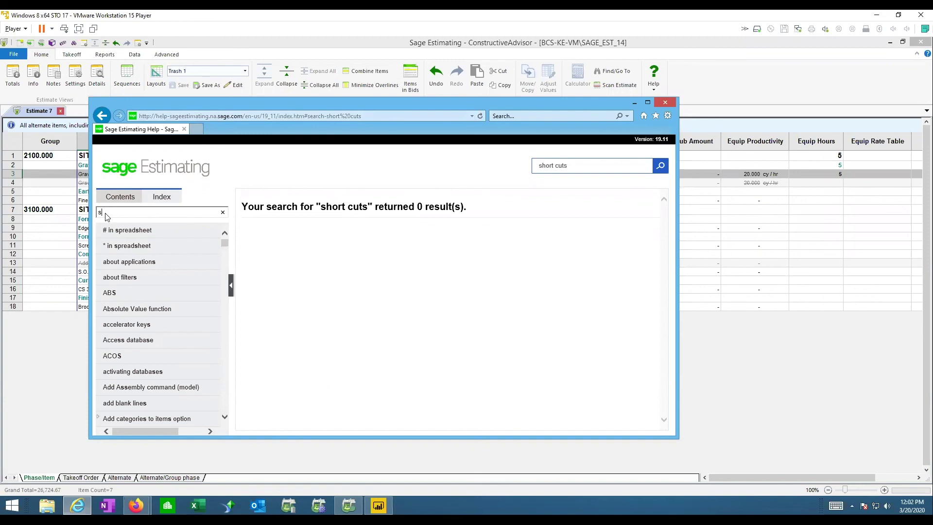
text(h)
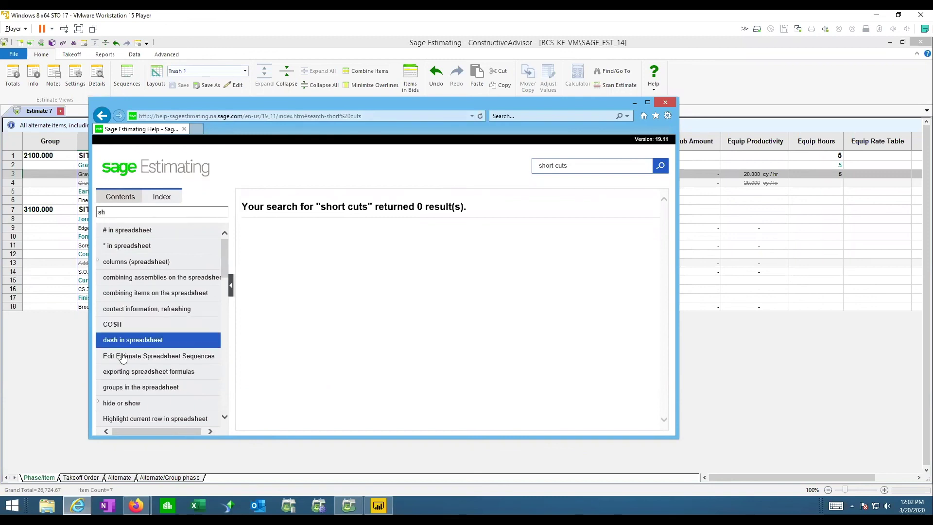
text(ort)
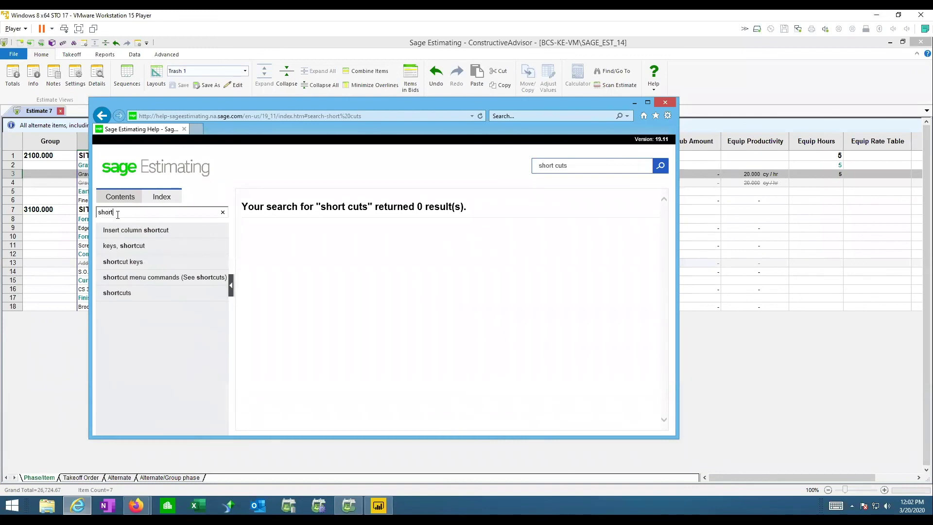
click(124, 266)
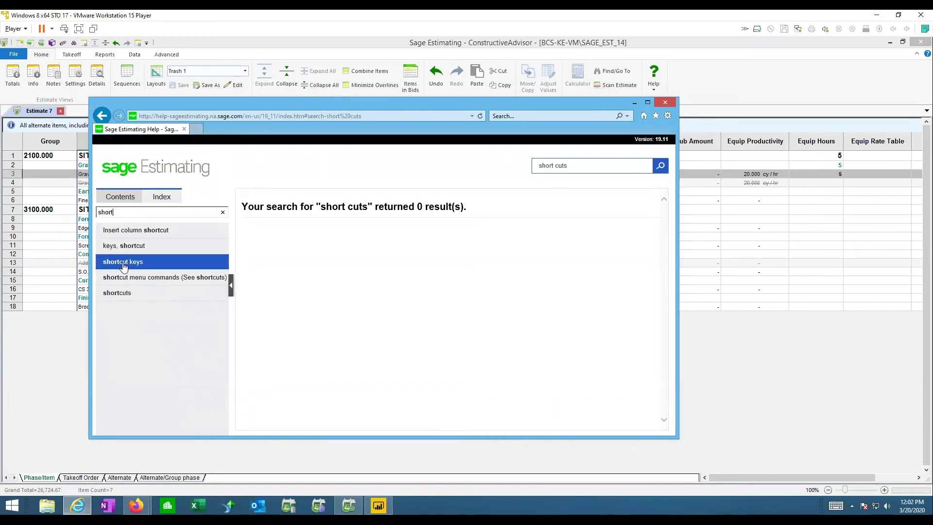
click(119, 294)
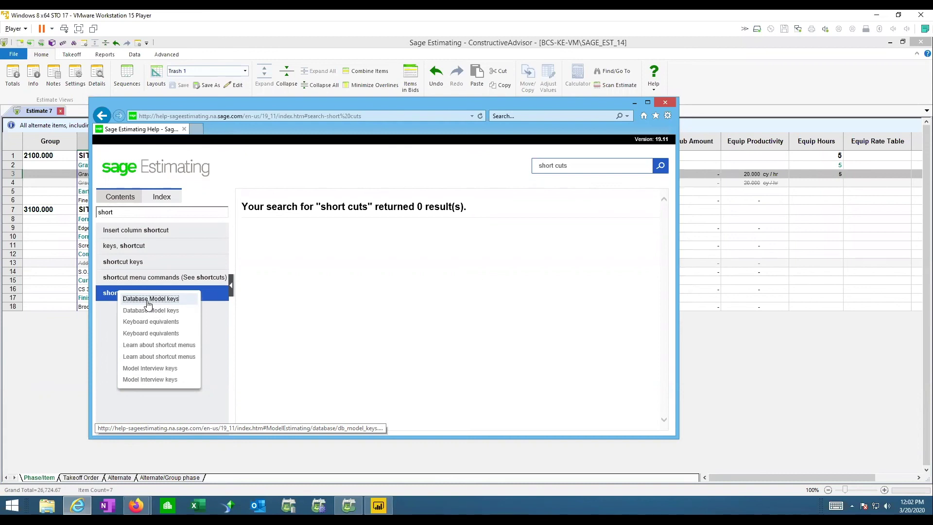
click(139, 322)
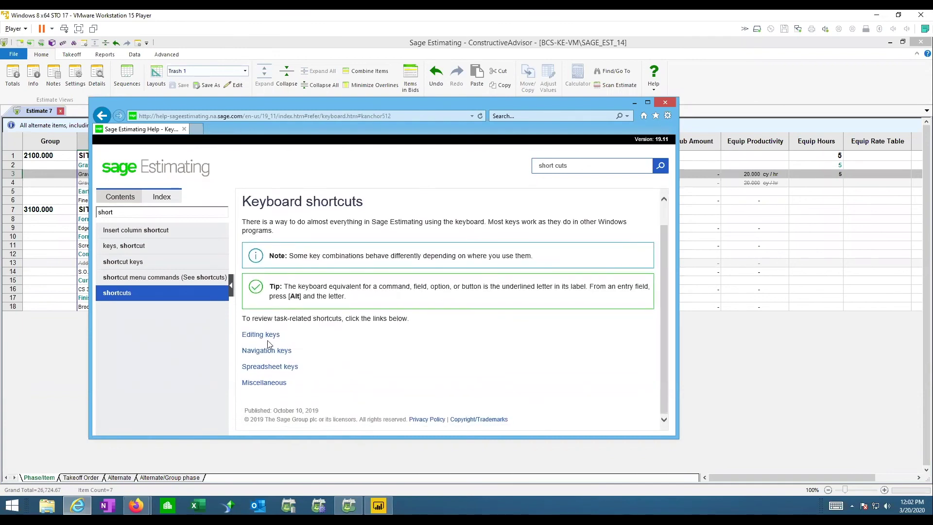
Review the Spreadsheet keys list on the Keyboard shortcuts help page and close the help window
click(258, 366)
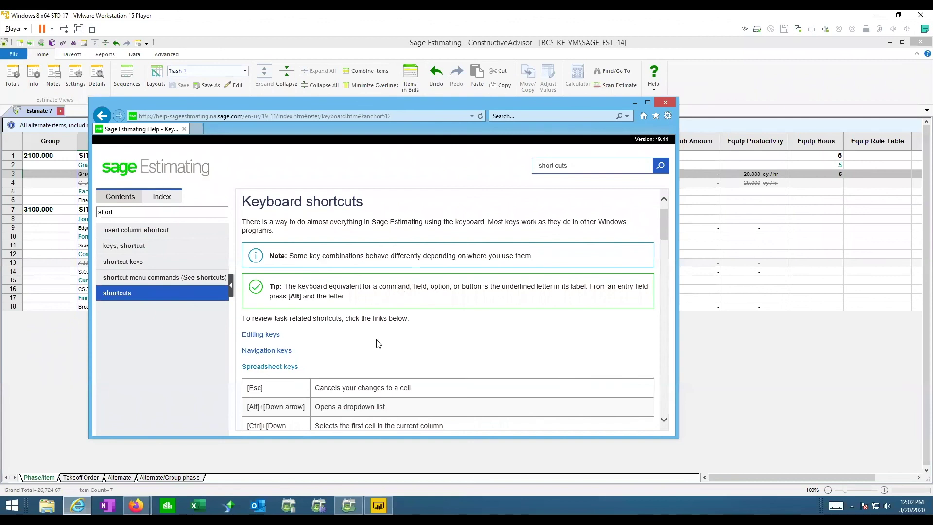
scroll(379, 343, down, 5)
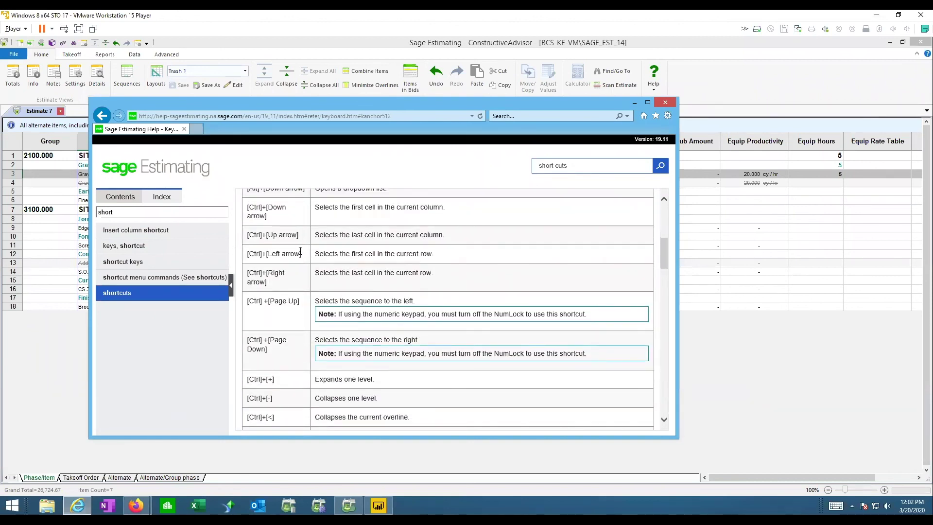
scroll(300, 251, down, 8)
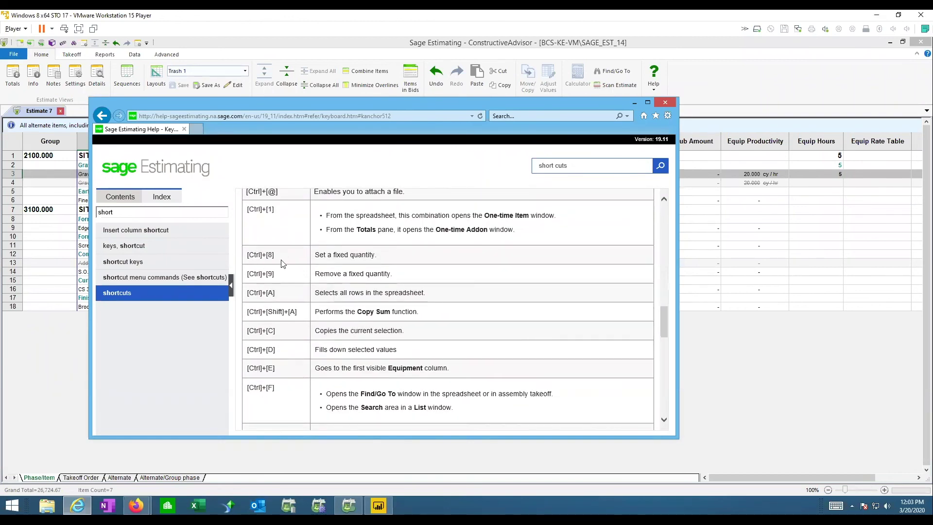
scroll(272, 277, down, 6)
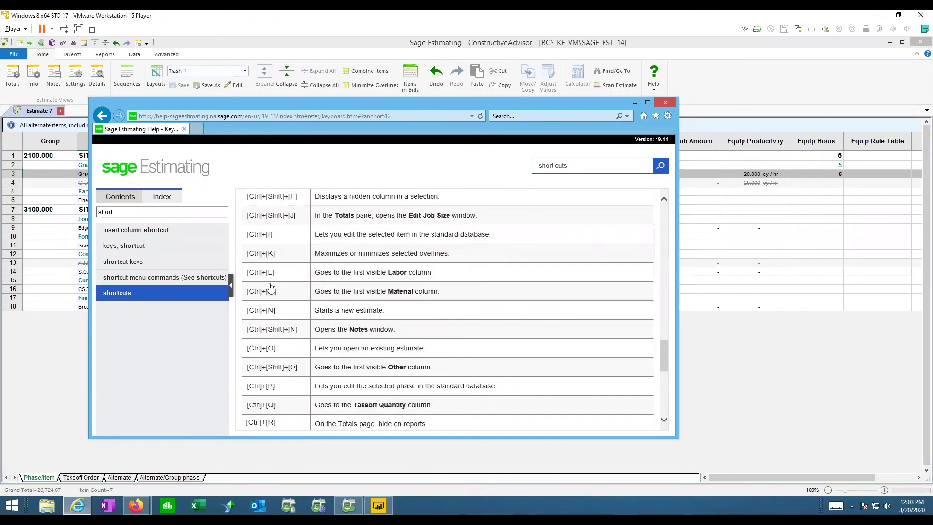
scroll(364, 285, down, 6)
scroll(364, 277, up, 20)
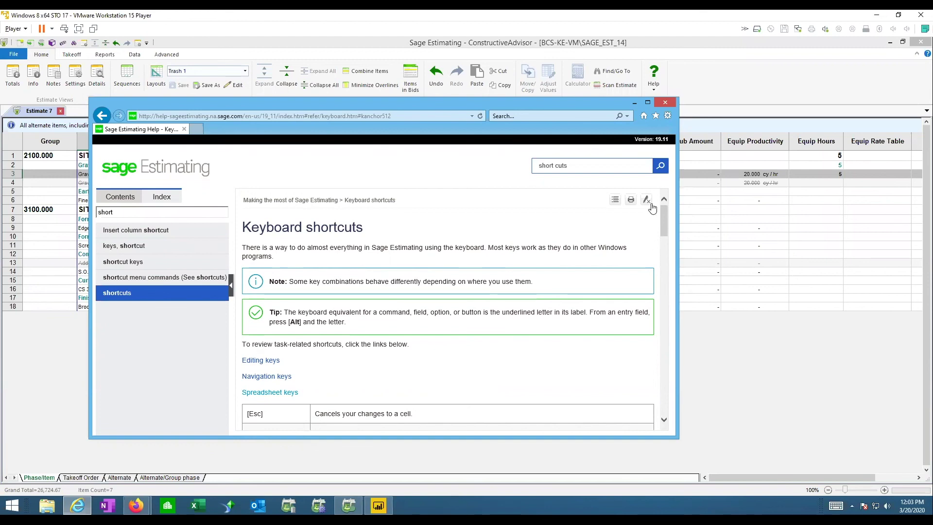
key(alt+F4)
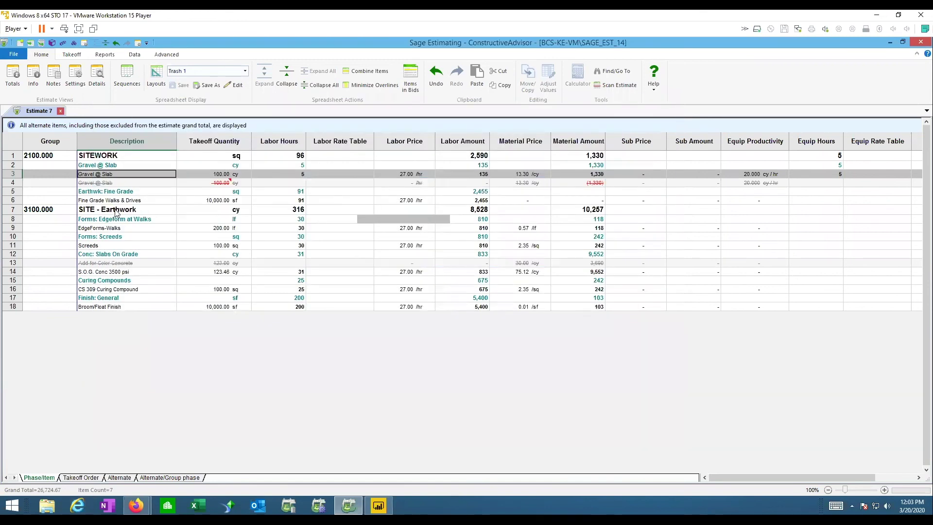
Move cell by cell along the EdgeForms-Walks row from Description to Sub Price, and back to Labor Hours
click(131, 232)
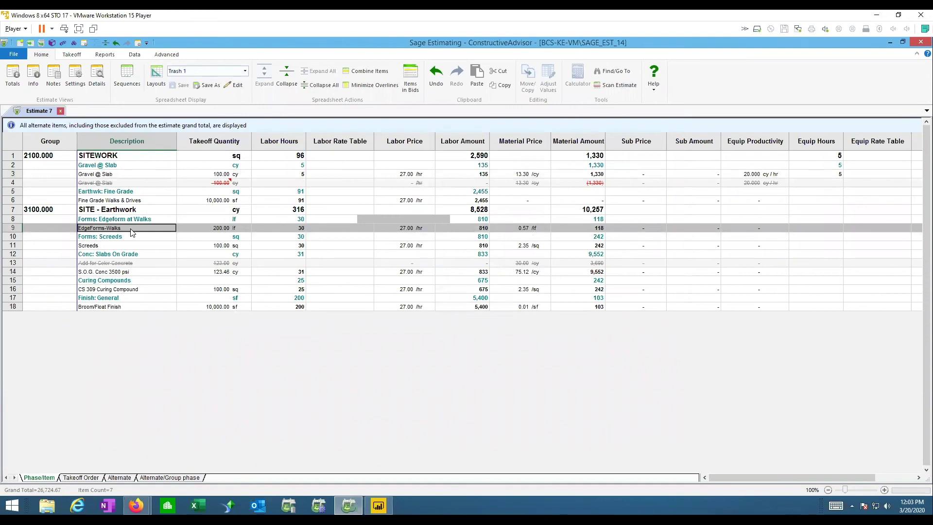
key(Tab)
key(Tab)
key(Tab)
key(Tab)
key(Tab)
key(Tab)
key(Tab)
key(Tab)
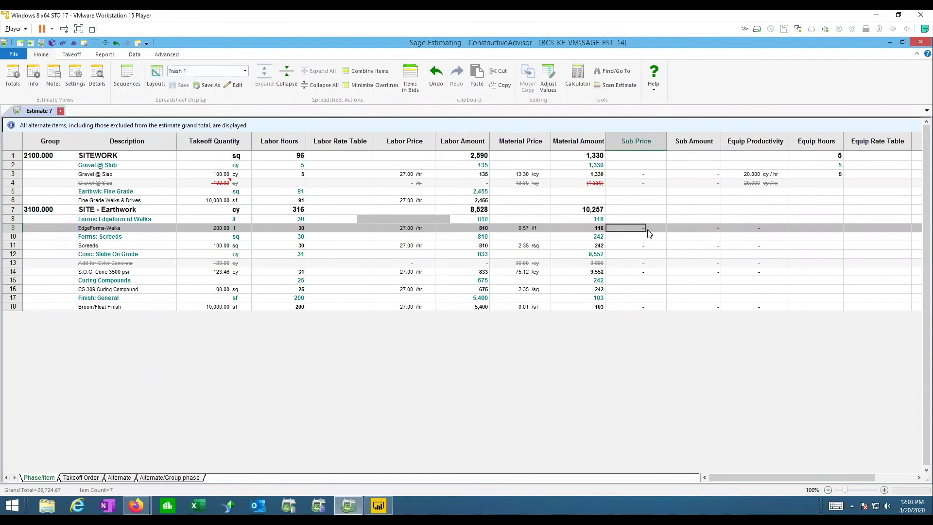
key(shift+Tab)
key(shift+Tab)
key(shift+Tab)
key(shift+Tab)
key(shift+Tab)
key(shift+Tab)
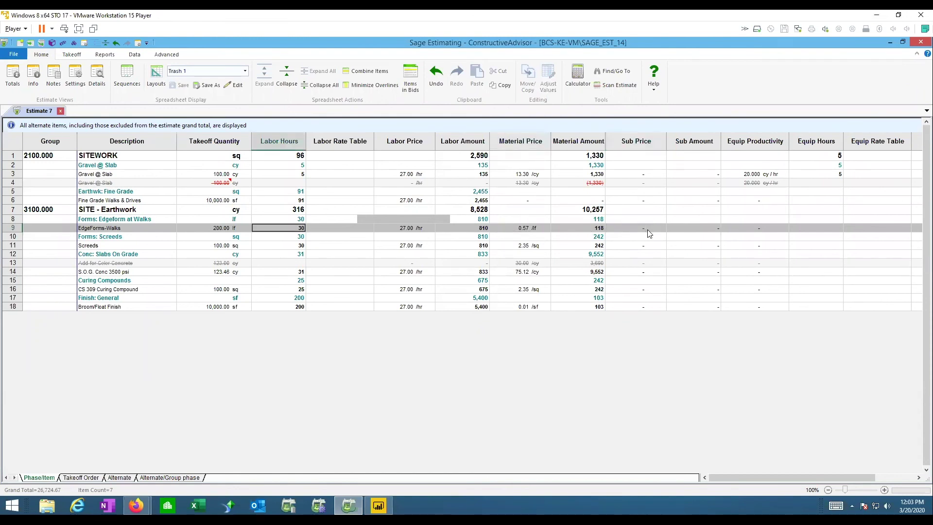
Jump between the row ends and the spreadsheet's first and last rows, finishing on the Forms: Edgeform at Walks row
key(End)
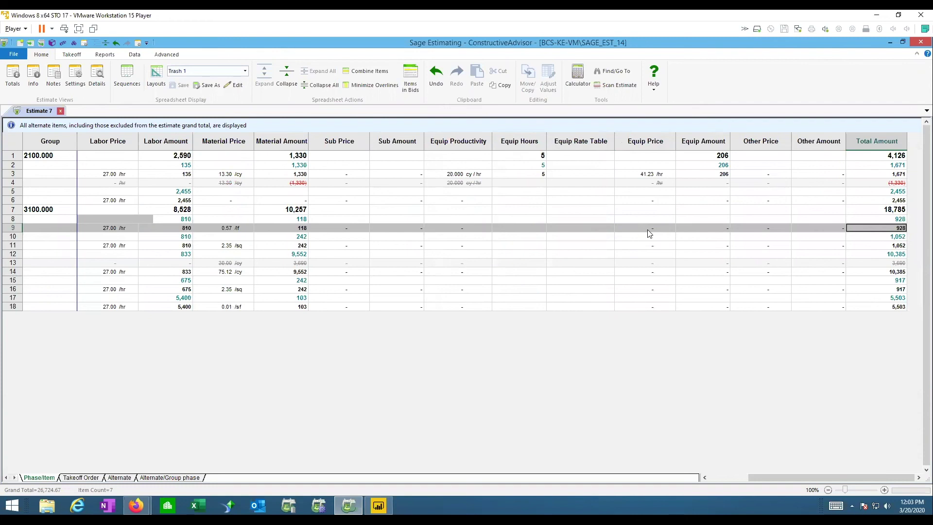
key(Home)
key(ctrl+Home)
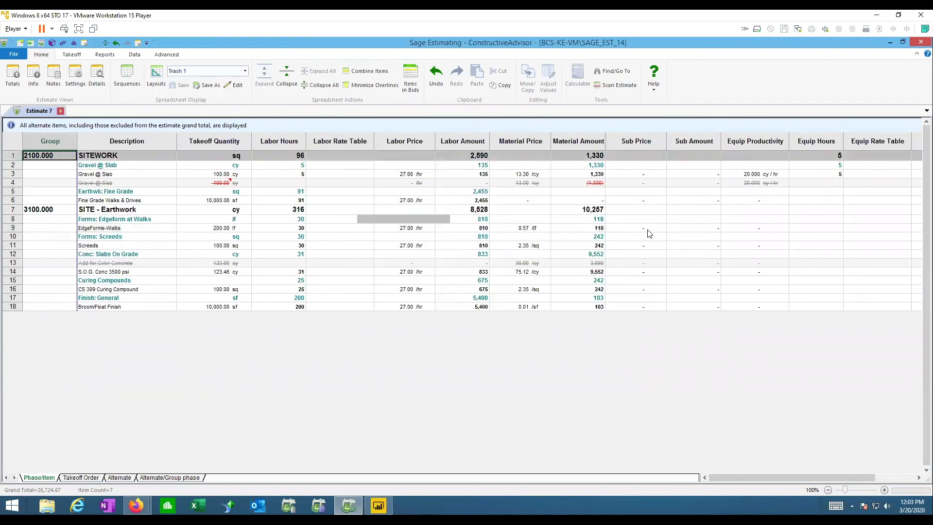
key(ctrl+End)
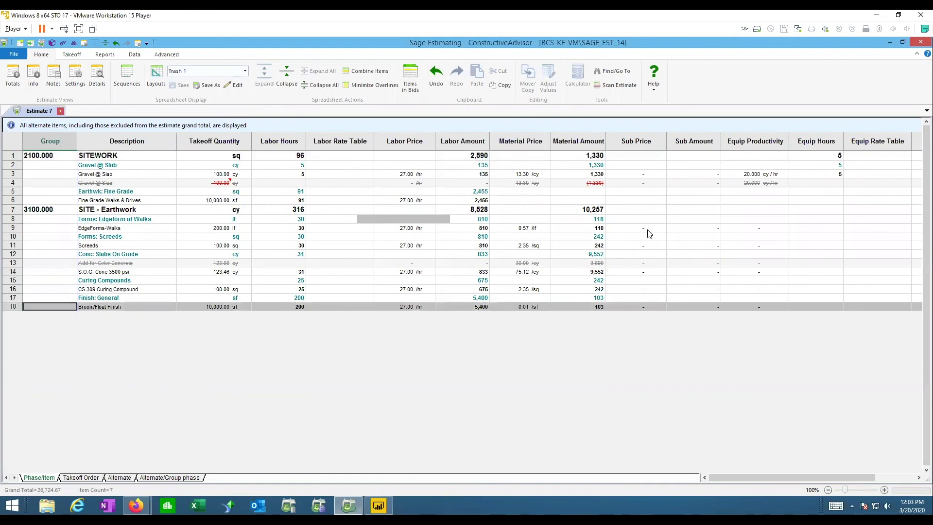
key(Up)
key(Up)
key(Up)
key(Up)
key(Up)
key(Up)
key(Up)
key(Up)
key(Up)
key(Up)
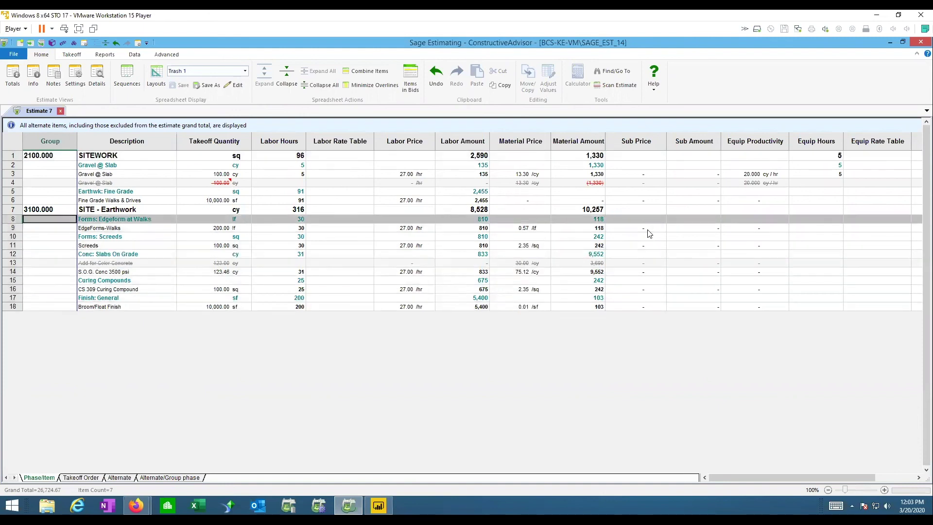
Show and hide the Totals window for Estimate 7 several times, leaving it closed
key(ctrl+t)
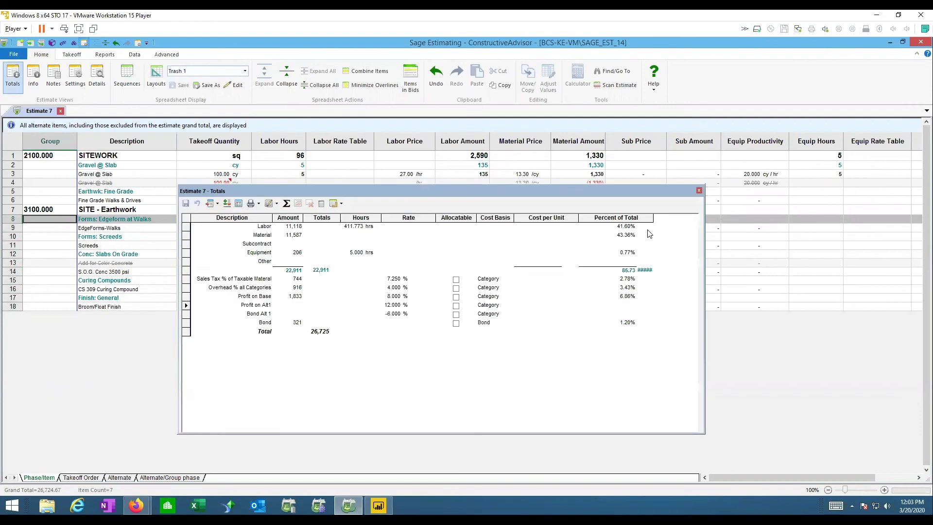
key(ctrl+t)
key(ctrl+t)
key(ctrl+t)
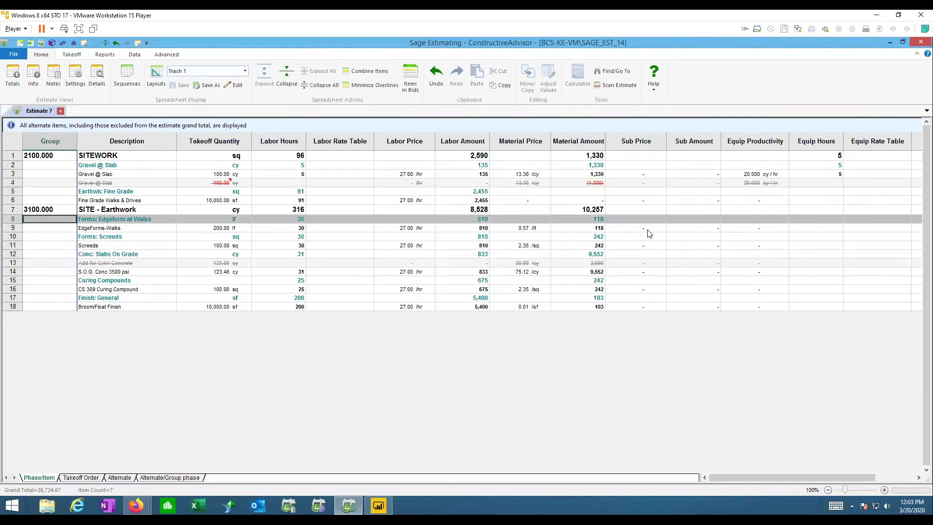
key(ctrl+t)
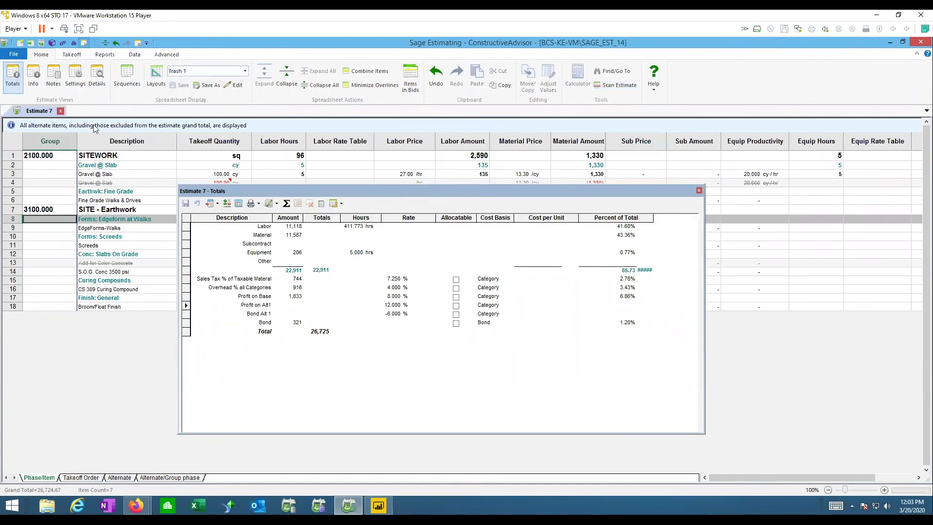
key(ctrl+t)
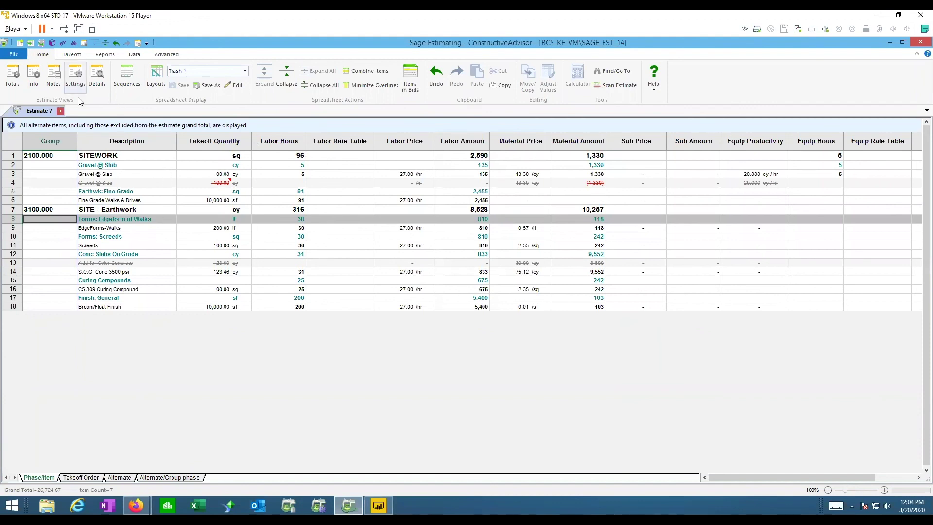
Start a one-time item and assign it phase 8110.010 Doors: Steel with Frames from the Doors & Windows group
click(77, 55)
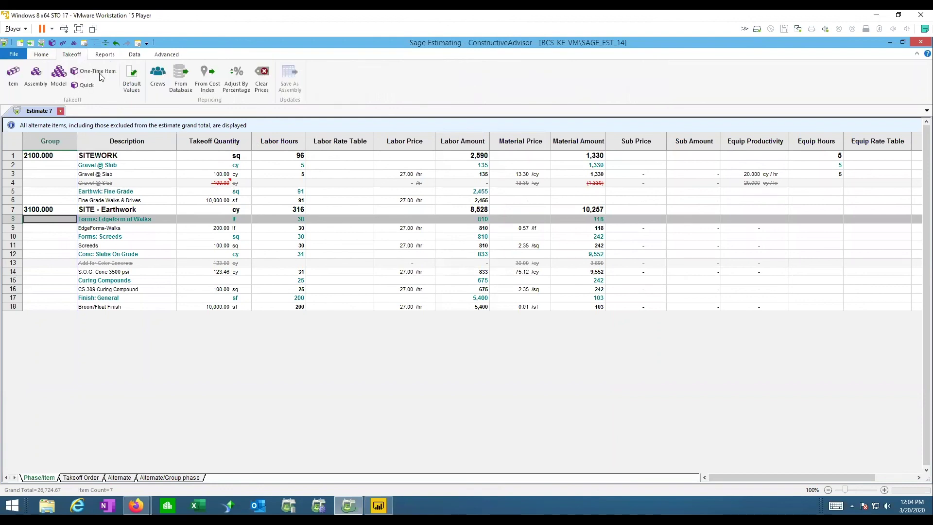
click(98, 71)
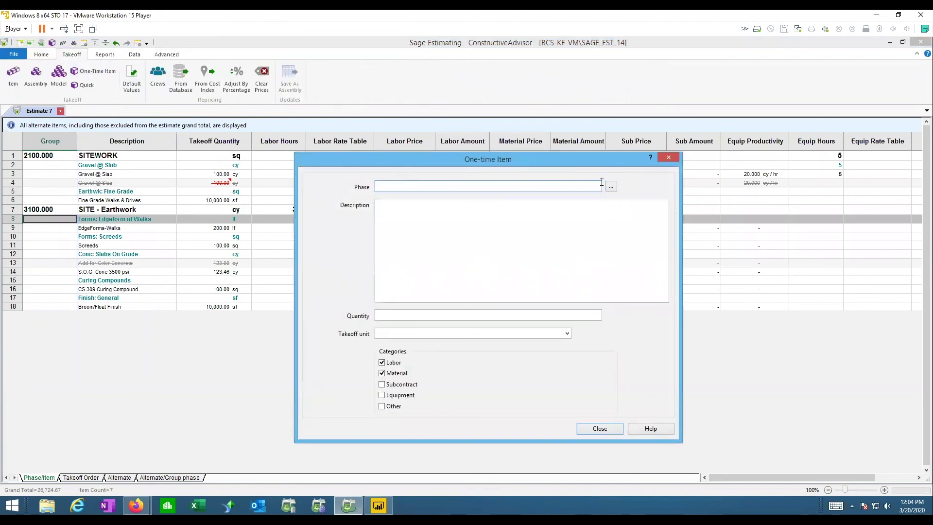
click(611, 187)
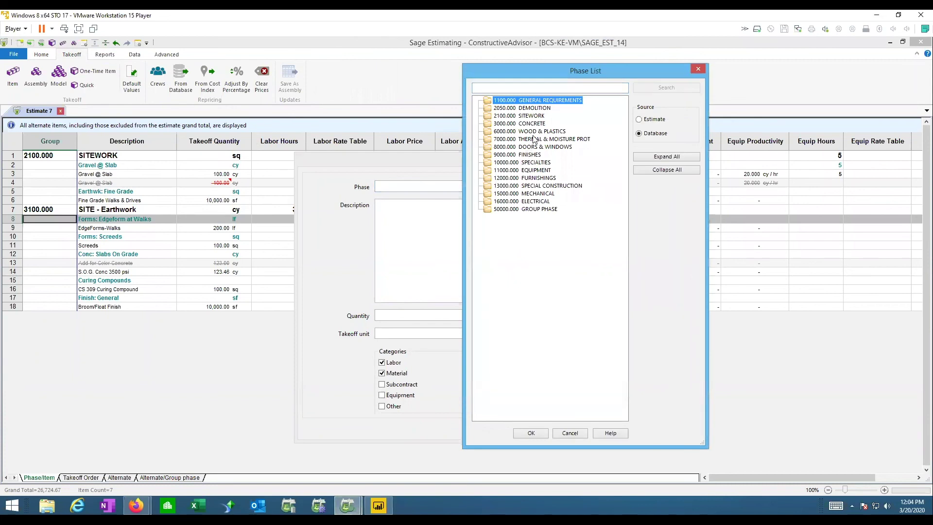
double_click(529, 147)
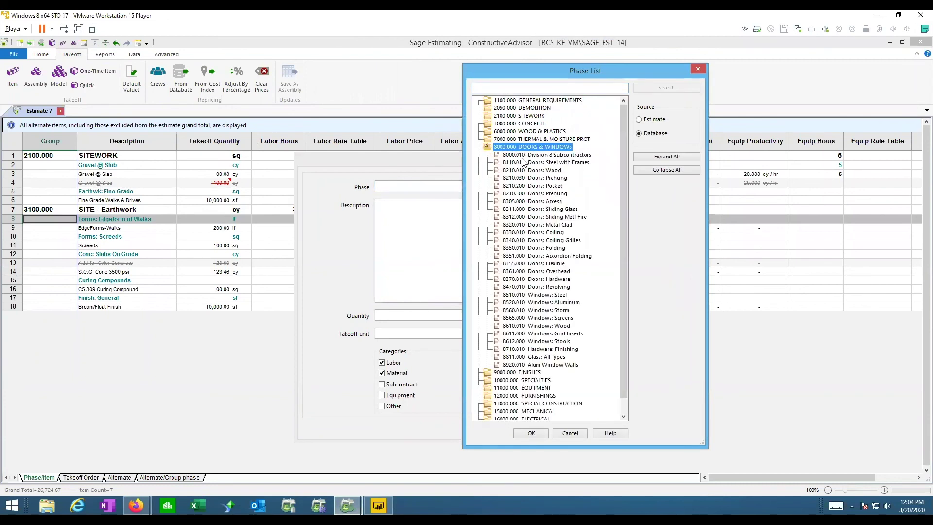
double_click(523, 162)
Describe the one-time item as 3070 Doors, with quantity 20 and takeoff unit ea, and add it to the estimate
click(398, 215)
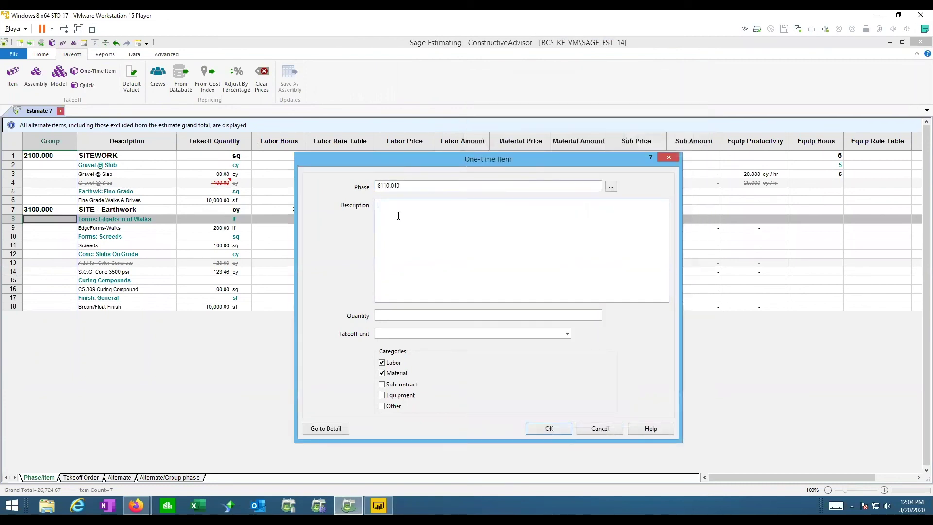
text(3070 Doors)
key(Tab)
text(20)
key(Tab)
text(ea)
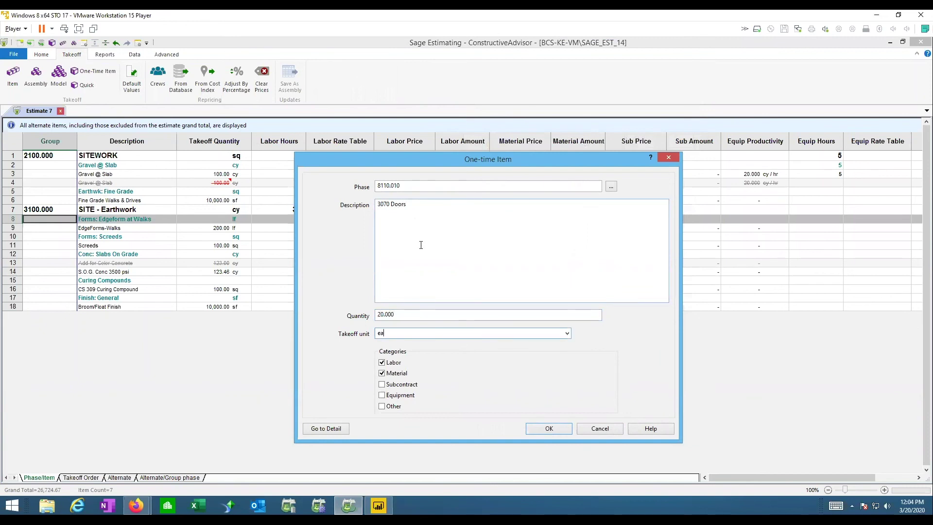
click(541, 431)
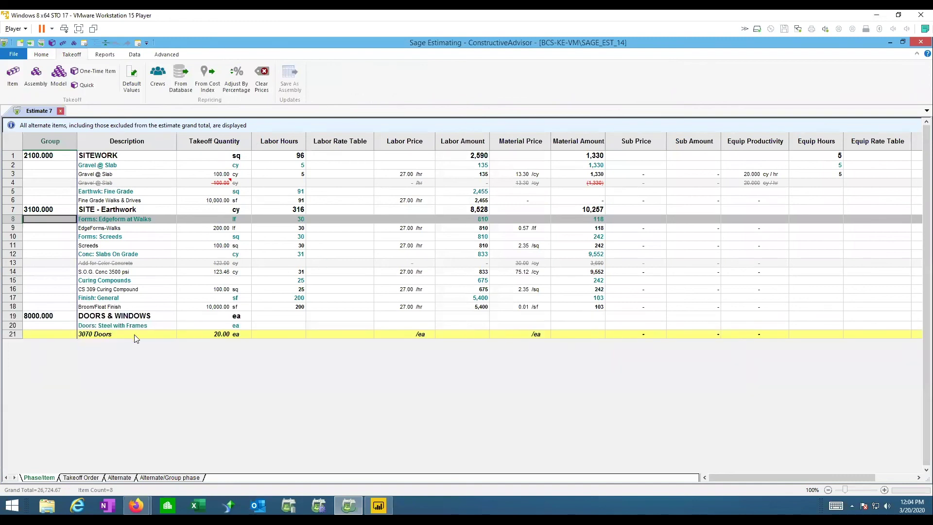
Select the 3070 Doors item, review the Spreadsheet preferences including the font for zero amount items, and close the options
click(134, 334)
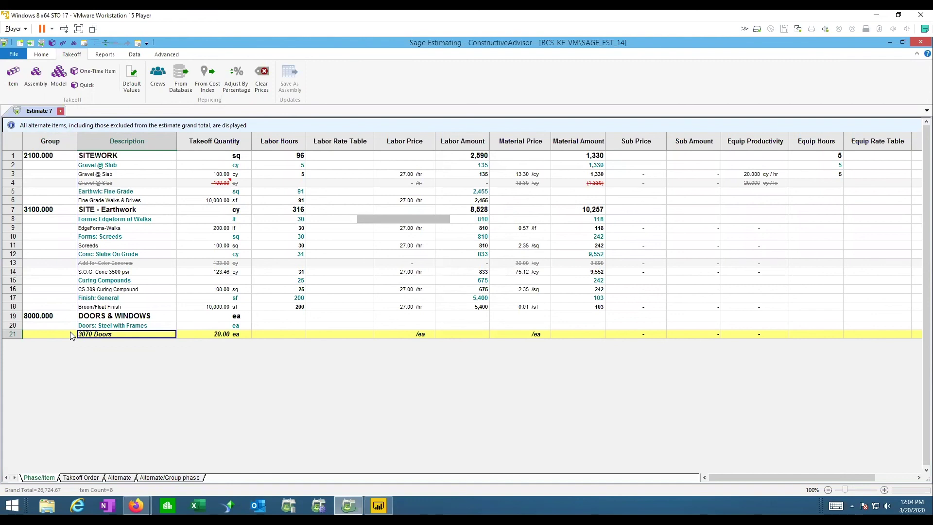
click(18, 54)
click(422, 317)
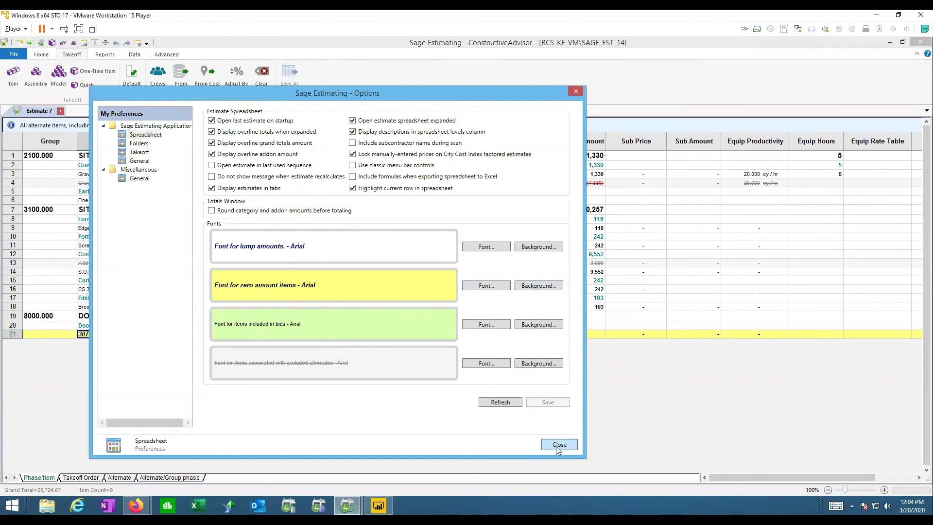
key(Escape)
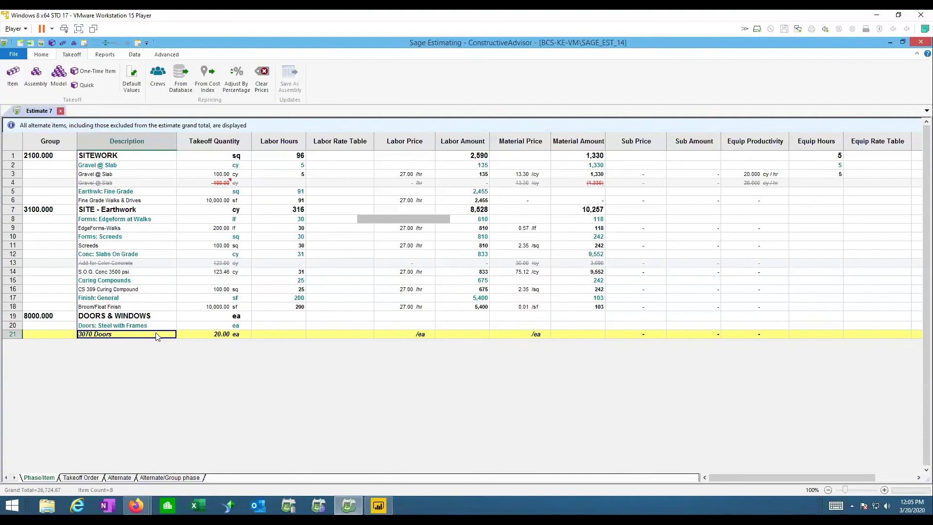
Set the Labor Amount of the 3070 Doors item to 100
key(Tab)
key(Tab)
key(Tab)
key(Tab)
key(Tab)
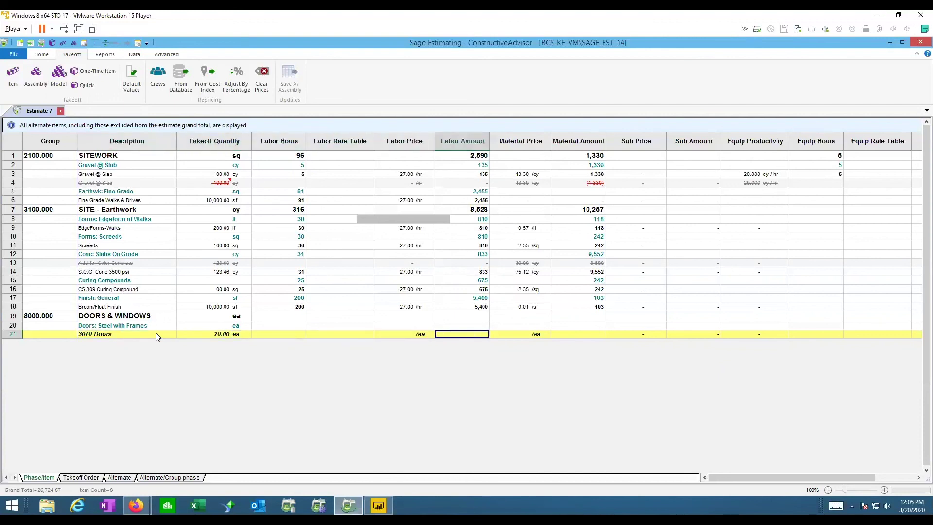
text(100)
key(Up)
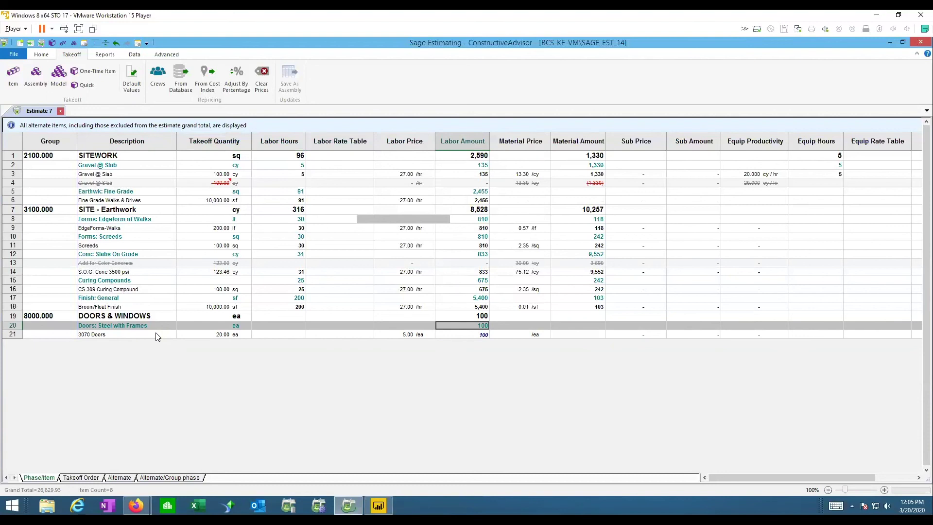
Set the first Gravel @ Slab item's takeoff quantity and the Fine Grade Walks & Drives item's labor price to 0
click(44, 55)
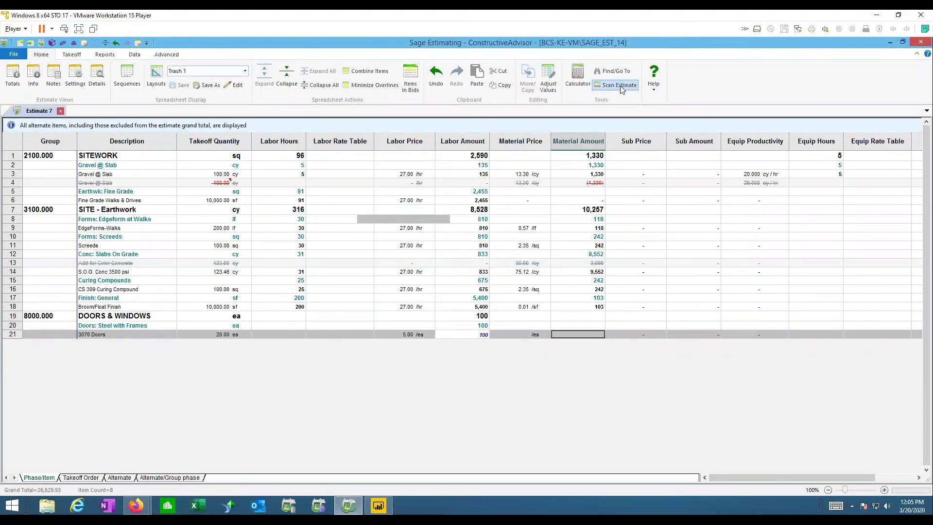
click(222, 175)
text(0)
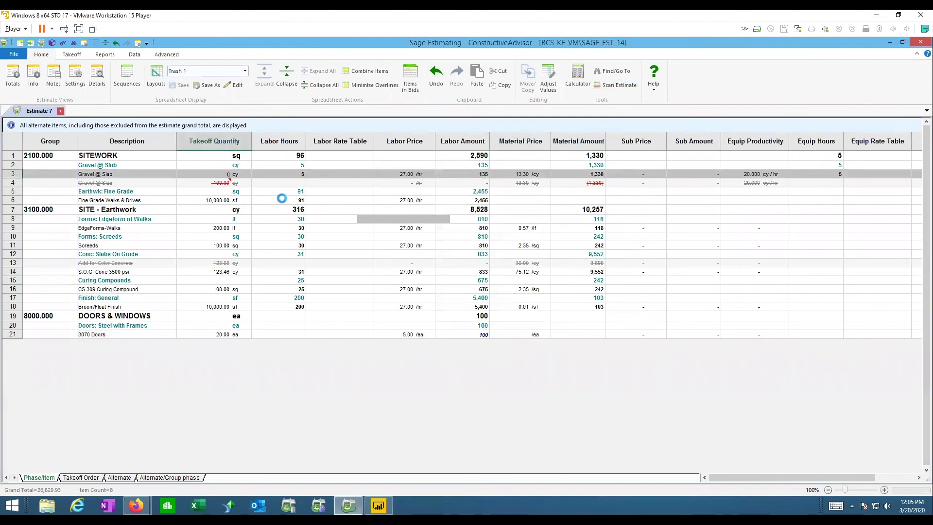
key(Return)
click(400, 201)
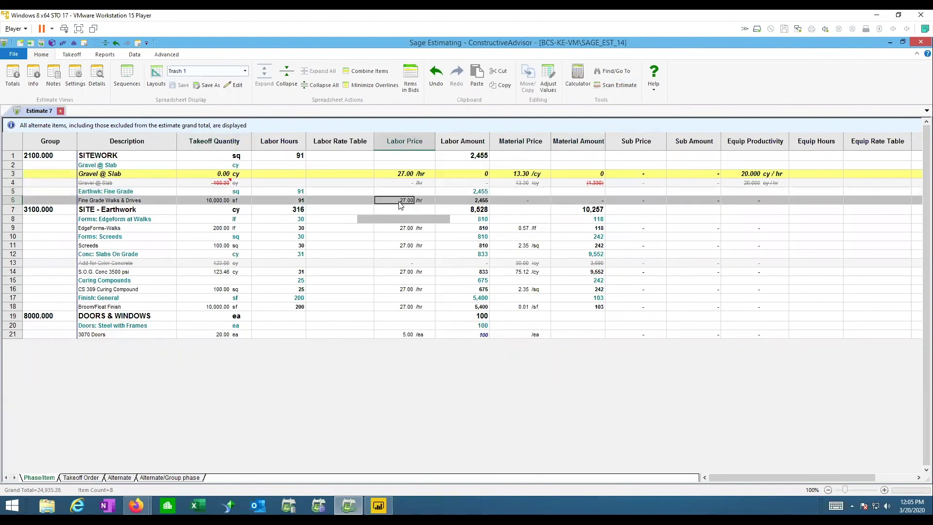
Scan the estimate repeatedly to step through its zero or missing values, ending back at the Gravel @ Slab takeoff quantity
click(616, 87)
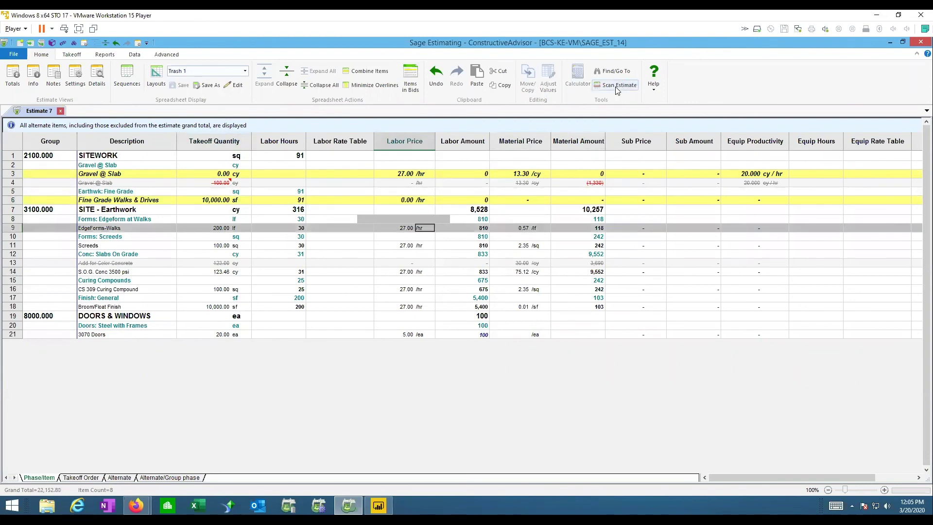
click(616, 88)
click(616, 87)
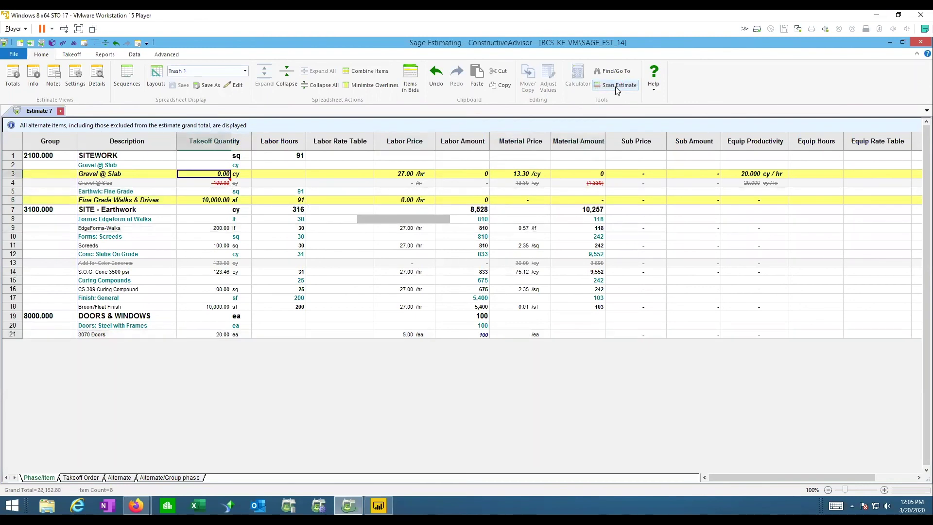
click(615, 86)
click(615, 87)
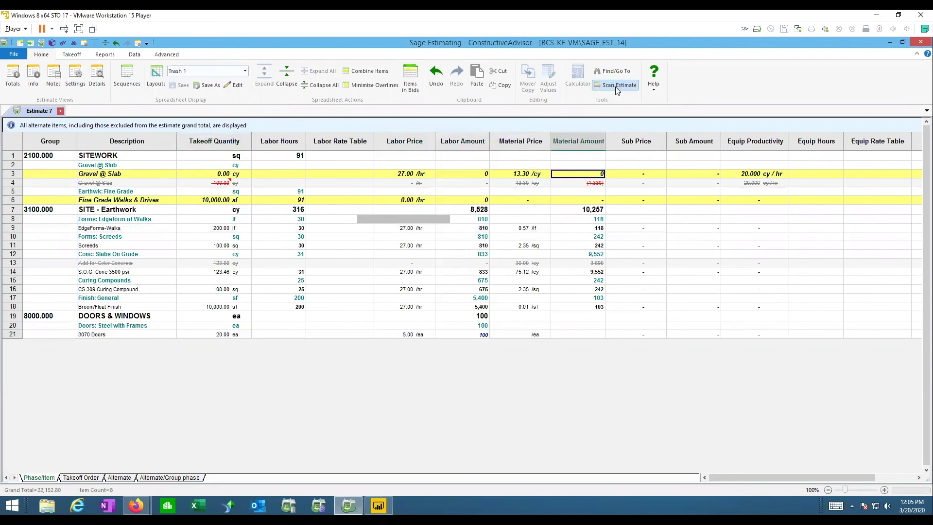
click(615, 87)
click(615, 86)
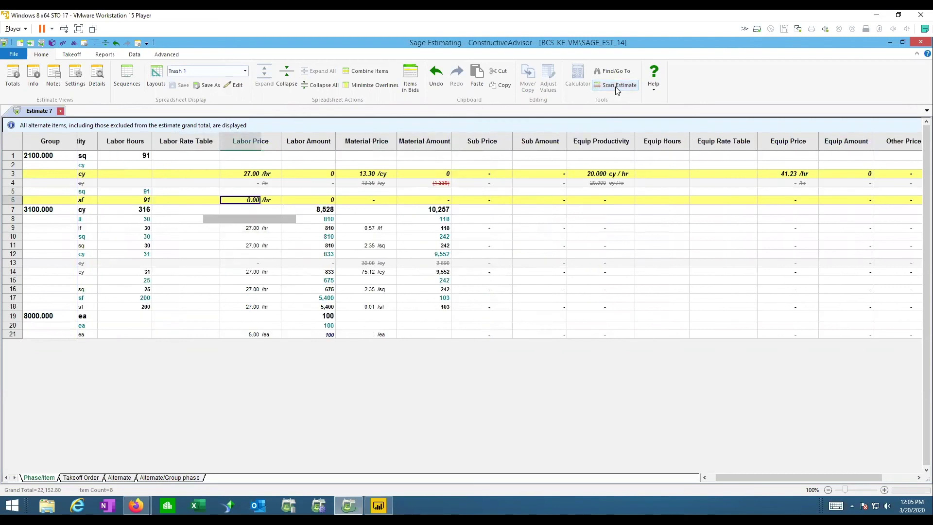
click(615, 86)
click(615, 86)
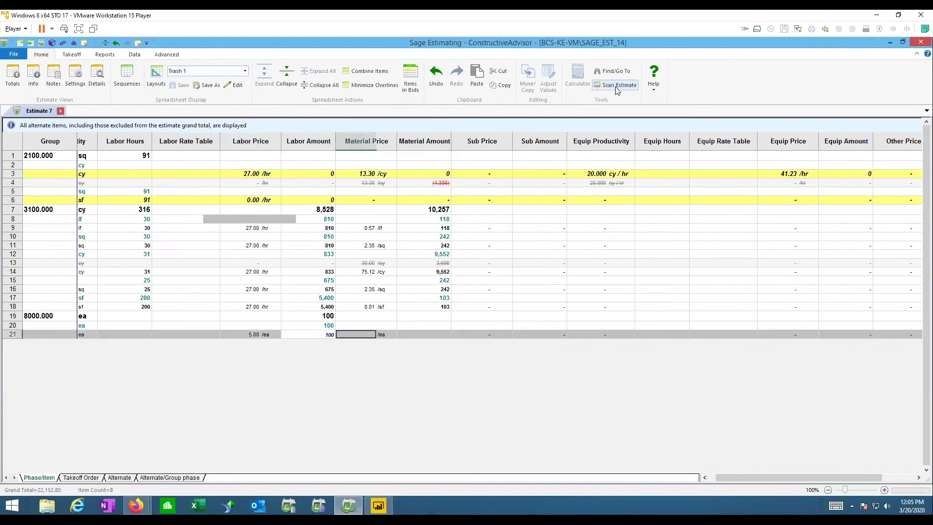
click(615, 87)
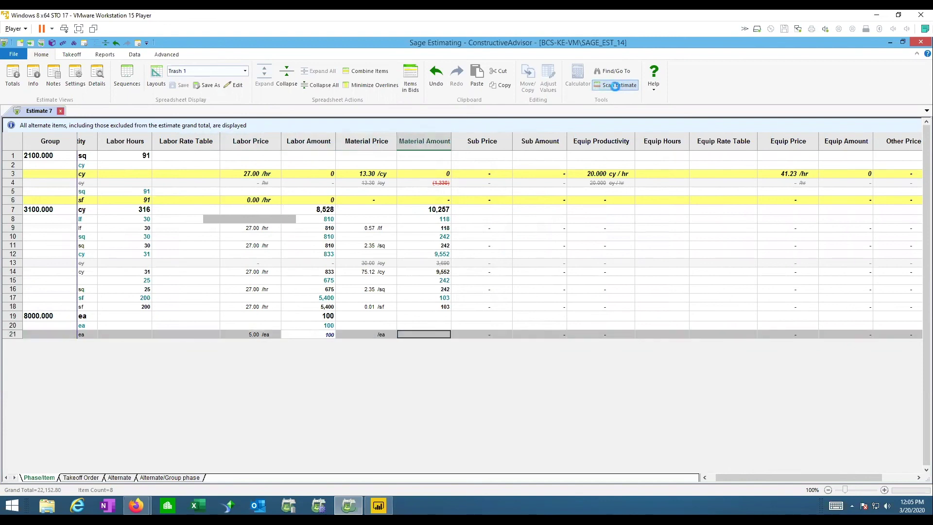
click(615, 87)
Set Gravel @ Slab's takeoff quantity to 100 and Fine Grade Walks & Drives' labor price to 27, and select 3070 Doors
text(100)
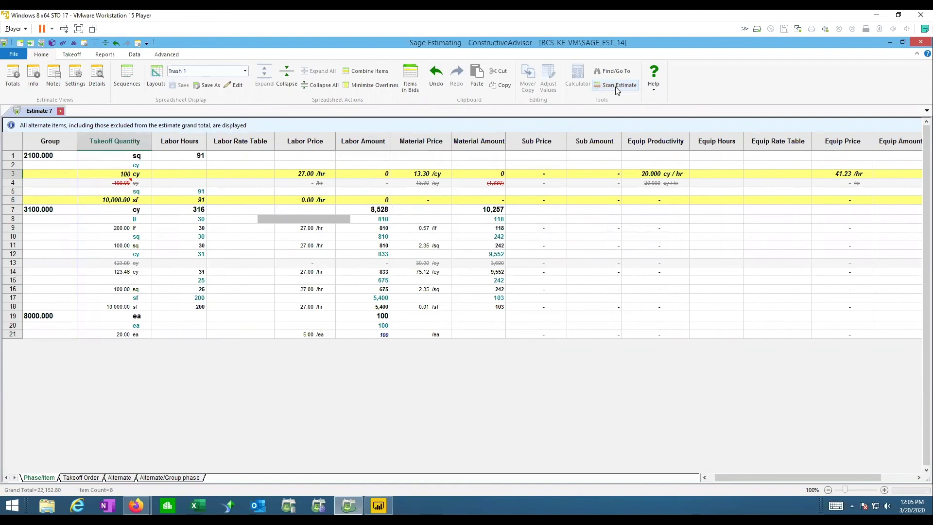
key(Return)
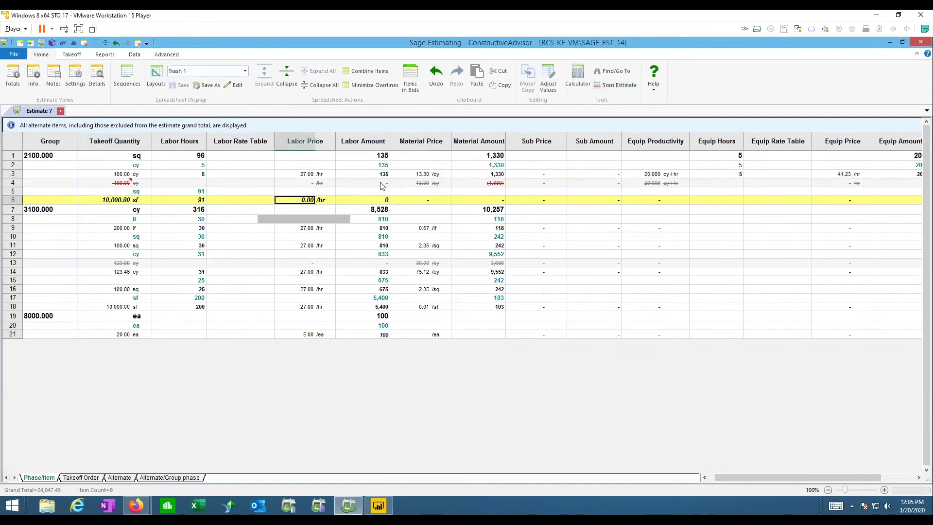
text(27)
key(Return)
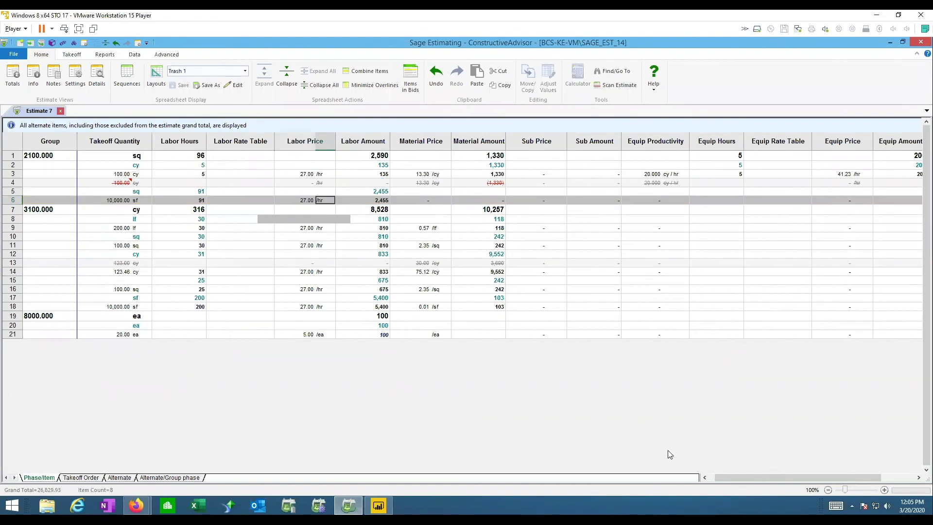
drag(732, 479, 712, 478)
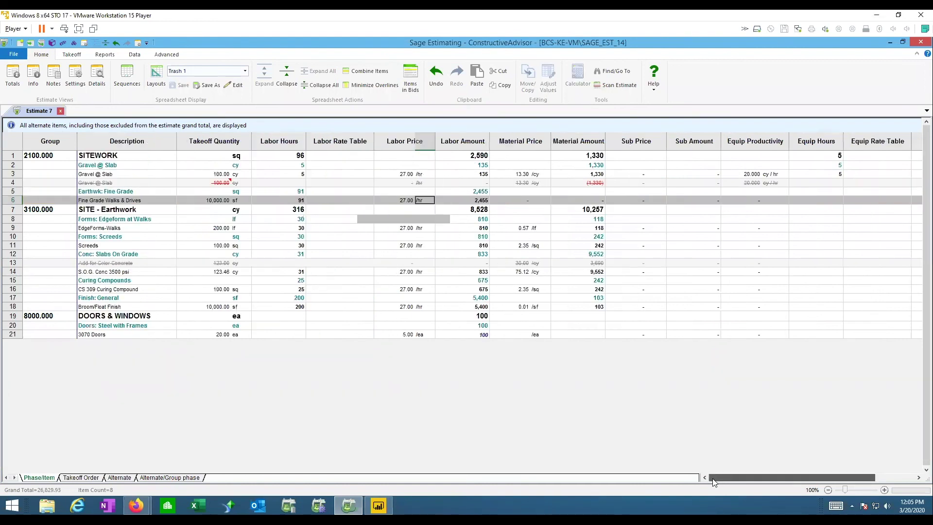
click(98, 334)
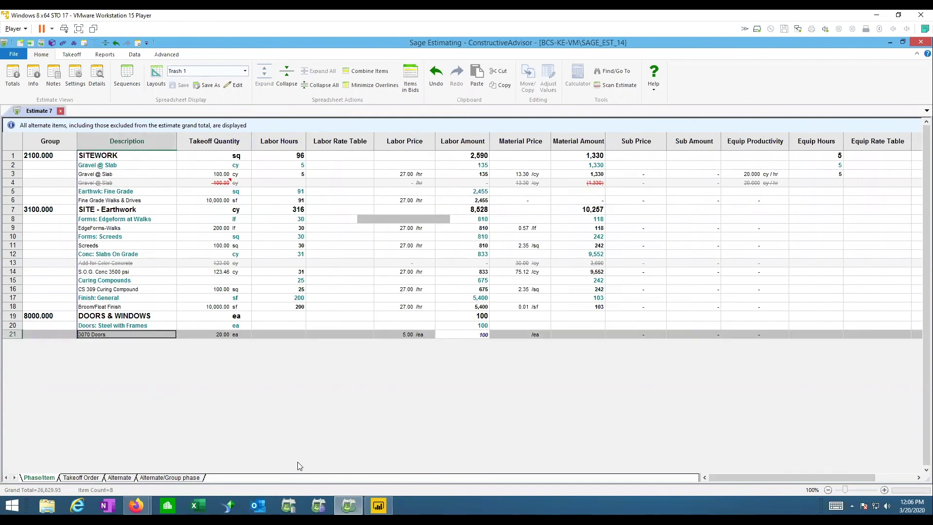
Switch to the Power BI report Estimates by Estimator Mapped 2nd, inspect contract amounts by year and class, and filter to 2018 Retail Stores
mouse_move(377, 503)
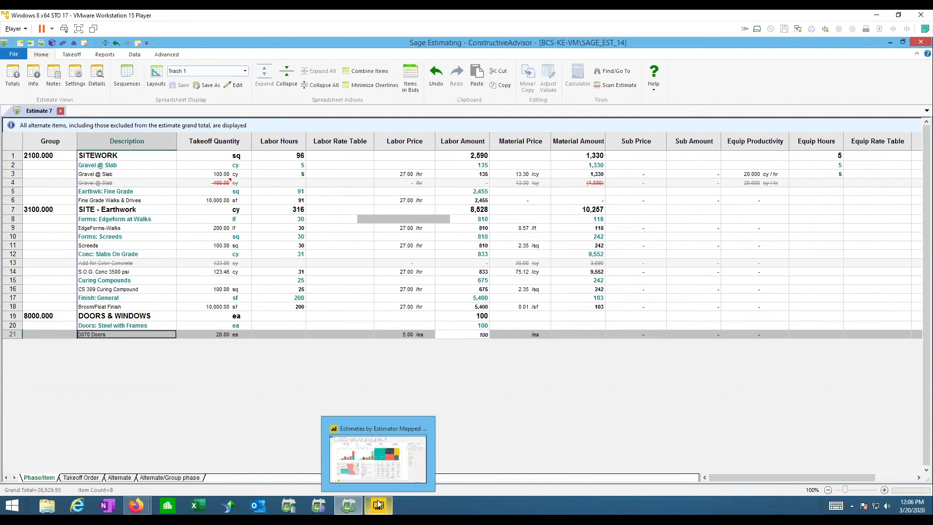
click(377, 500)
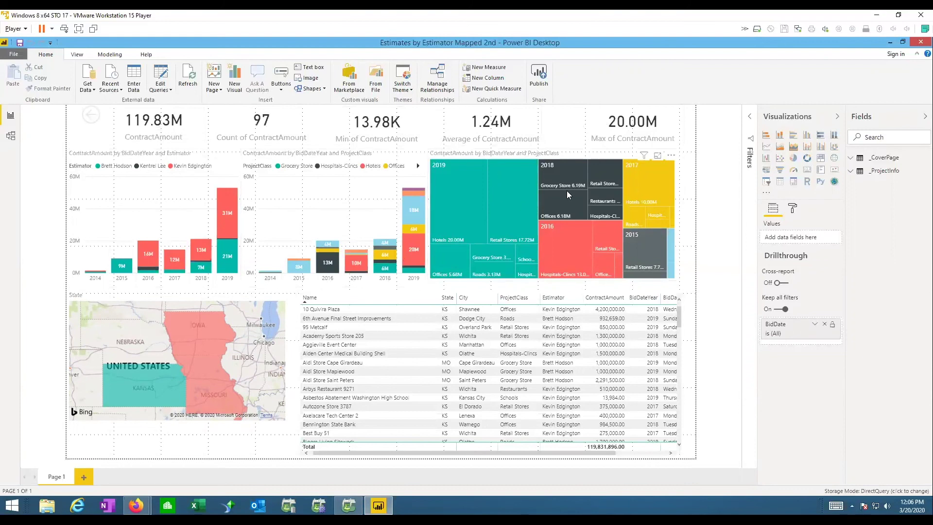
mouse_move(566, 191)
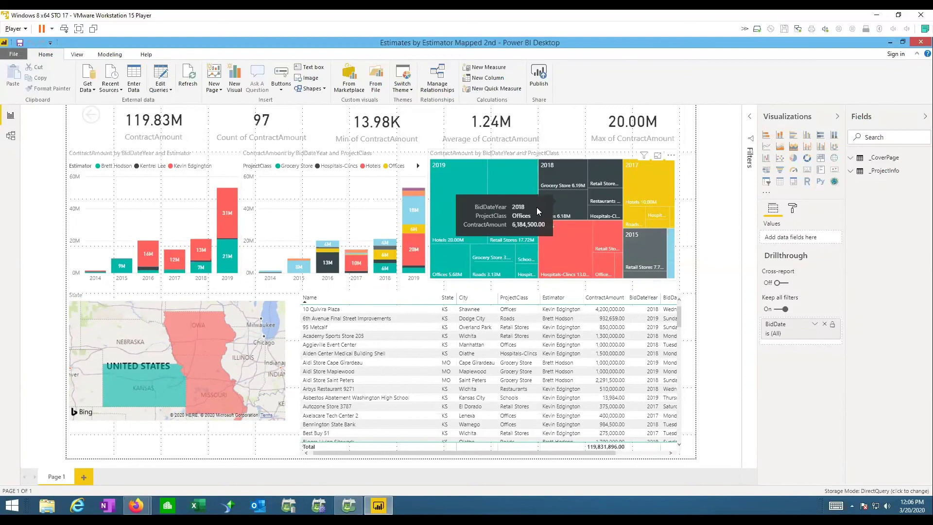
mouse_move(395, 261)
mouse_move(649, 196)
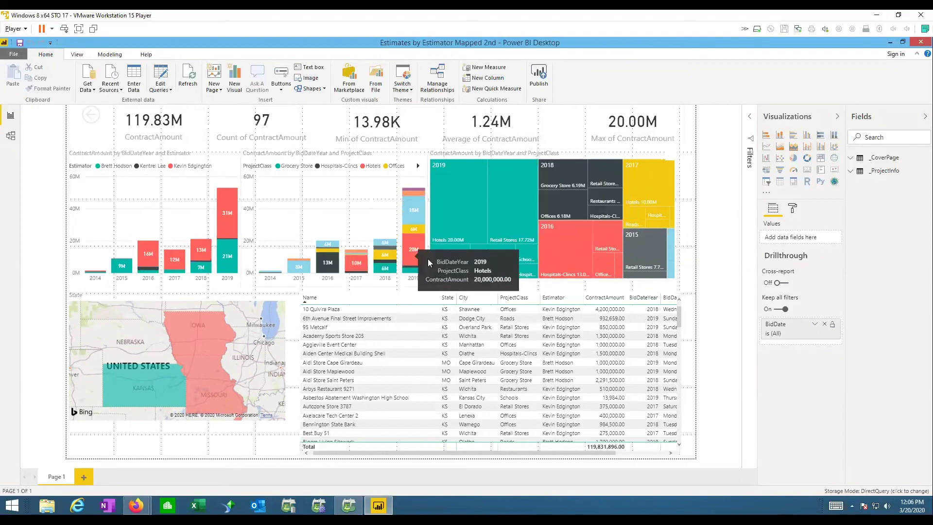
mouse_move(460, 196)
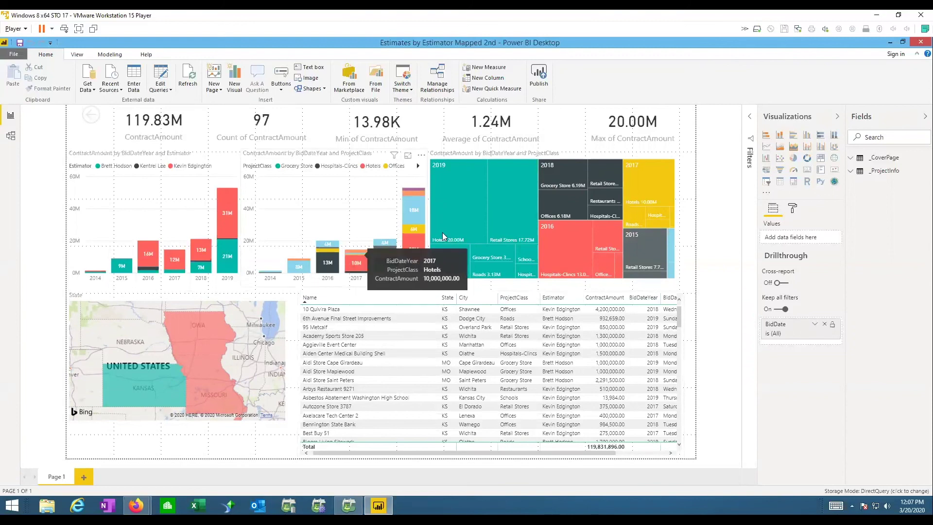
click(598, 174)
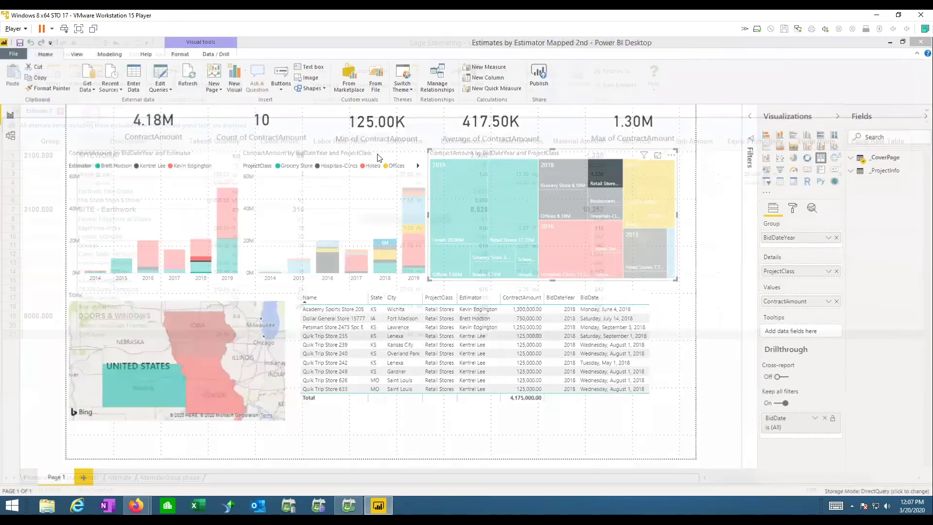
Return to Sage Estimating and start a one-time item under phase 16001.000 Electrical Complete from the database phase list
key(alt+Tab)
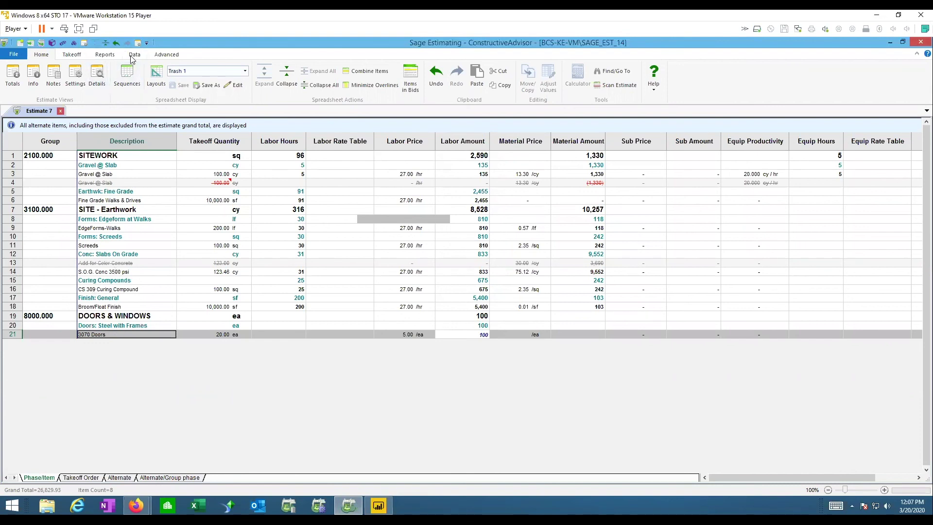
click(73, 55)
click(90, 69)
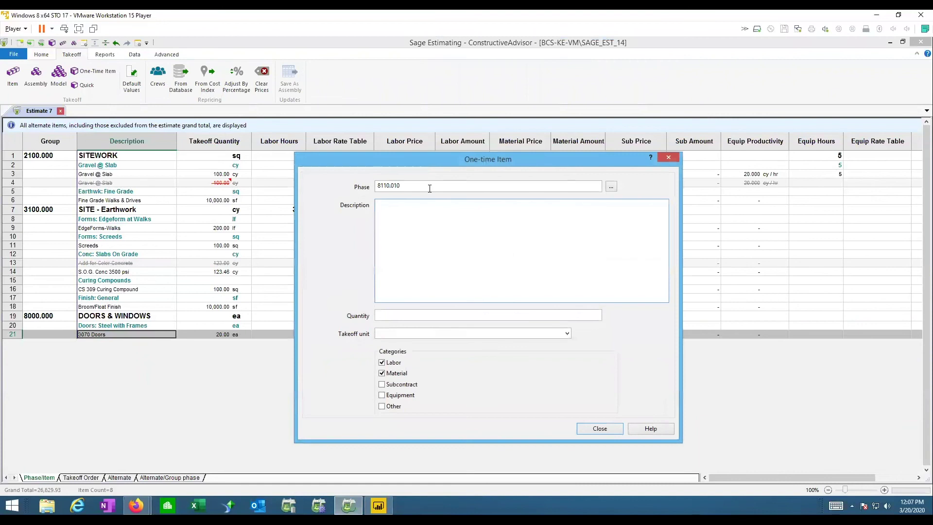
click(610, 187)
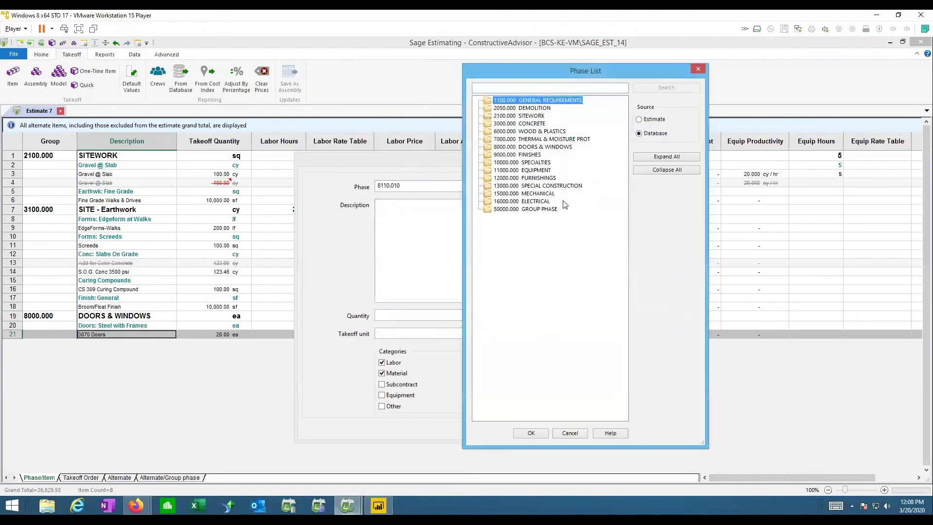
double_click(525, 201)
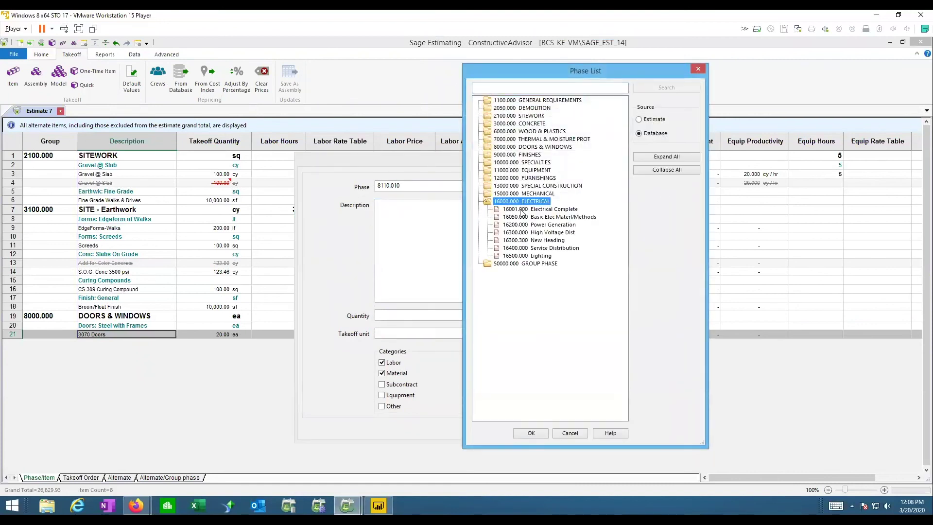
double_click(520, 209)
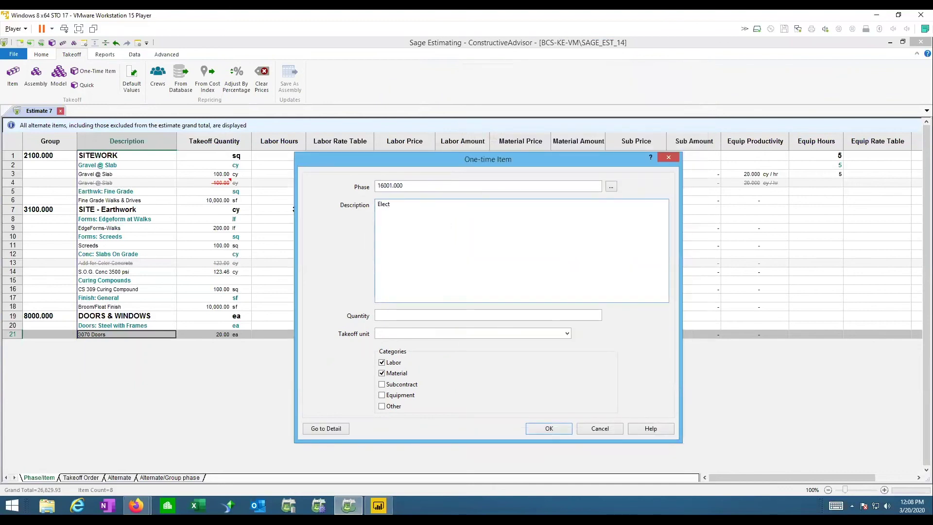
Add the one-time item Elec with quantity 1 ls, toggling its Labor and Material categories off
click(425, 313)
text(1.000)
click(416, 333)
click(382, 362)
click(382, 373)
click(534, 425)
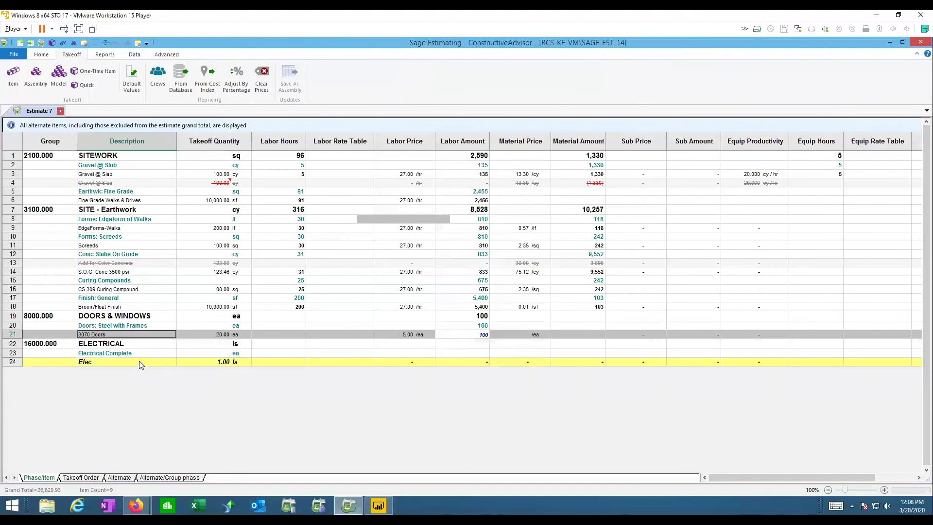
Set the new Elec item's sub price to 50,000
click(139, 360)
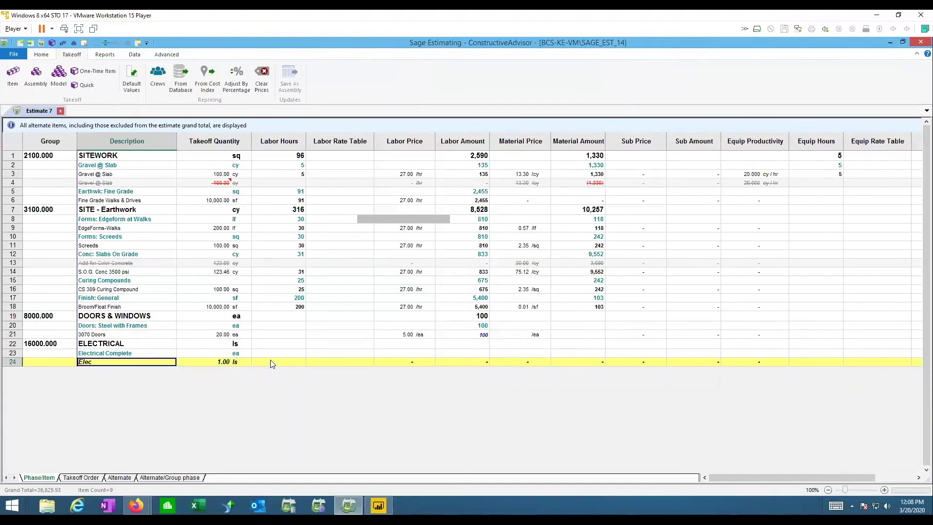
key(Tab)
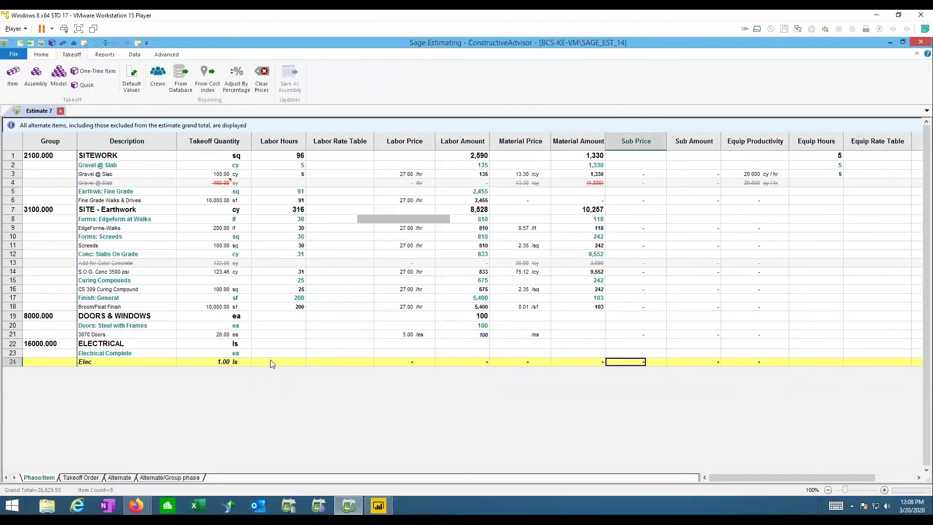
text(50000)
key(Tab)
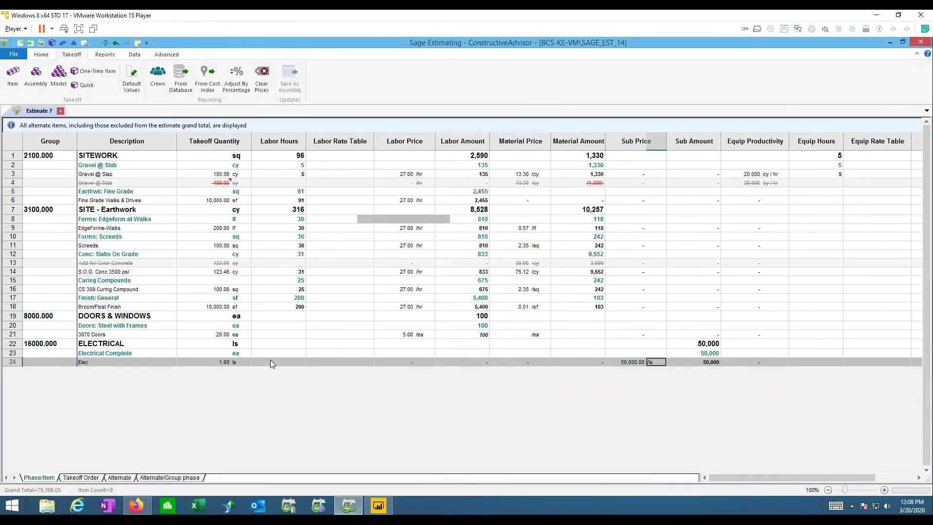
Change the Elec item's takeoff quantity to 10,000 and its unit to sf
click(212, 364)
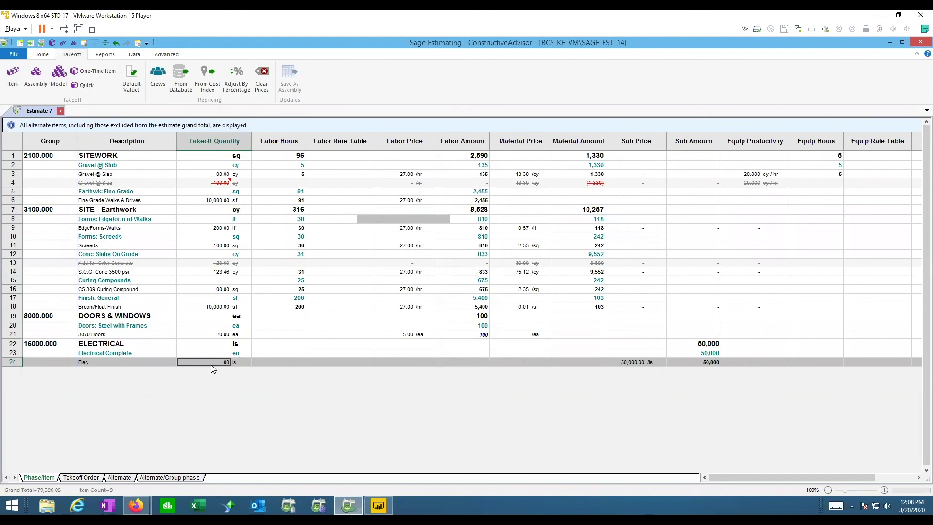
click(212, 364)
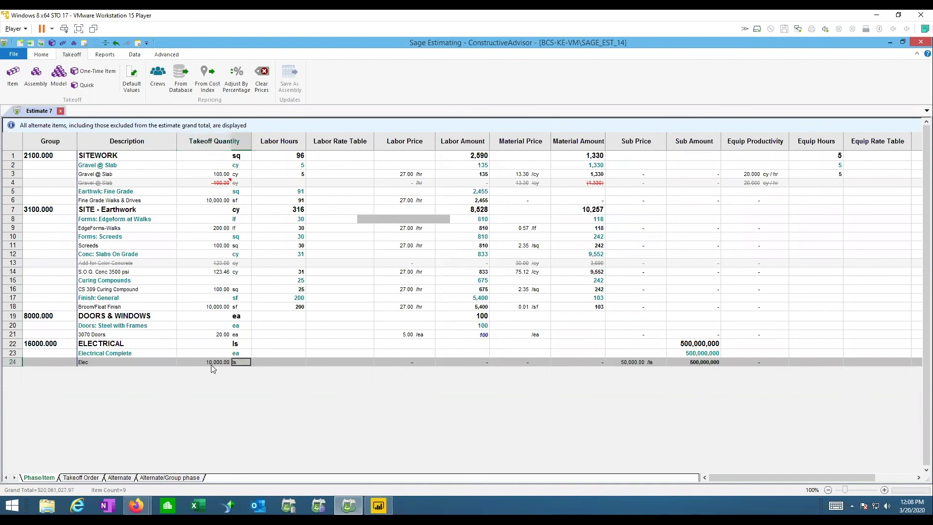
text(sf)
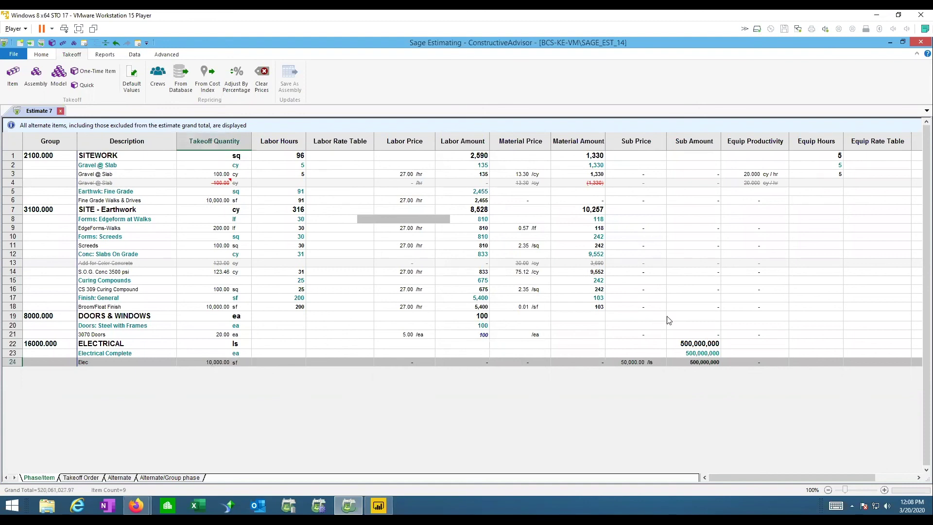
Enter a lump sub amount of 50,000 for the Elec item and check its sub price against the takeoff quantity
click(700, 362)
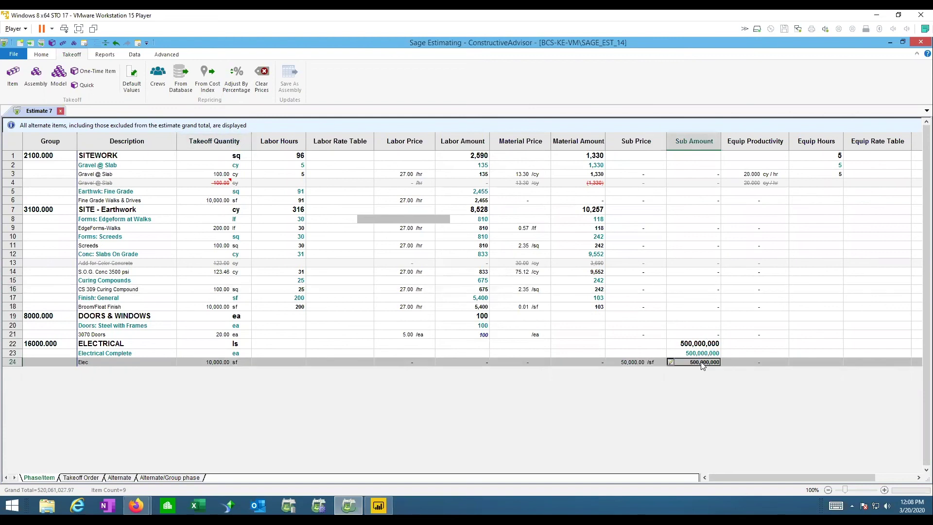
text(50,000)
key(Tab)
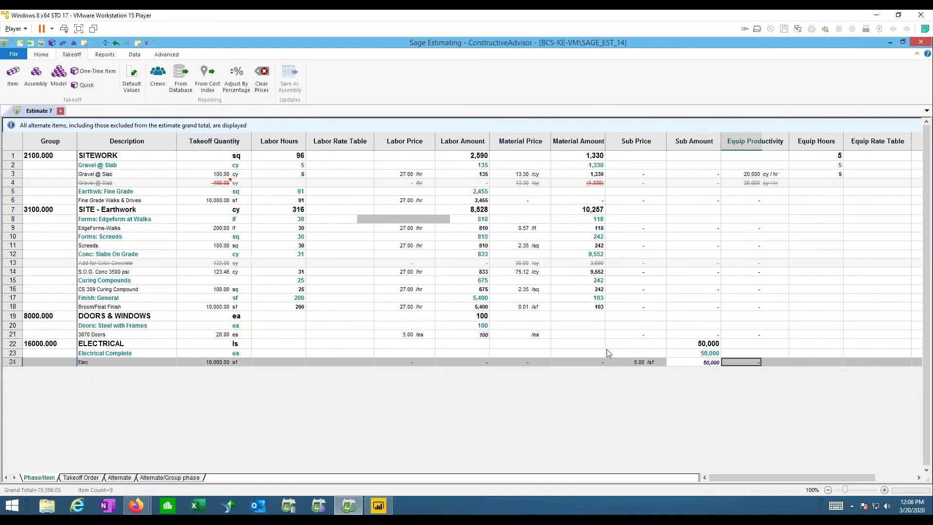
click(635, 362)
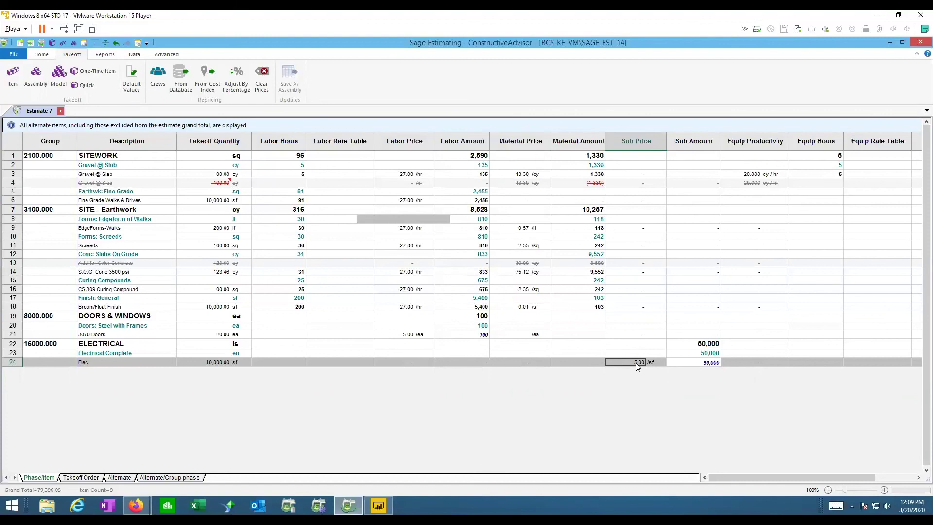
click(199, 360)
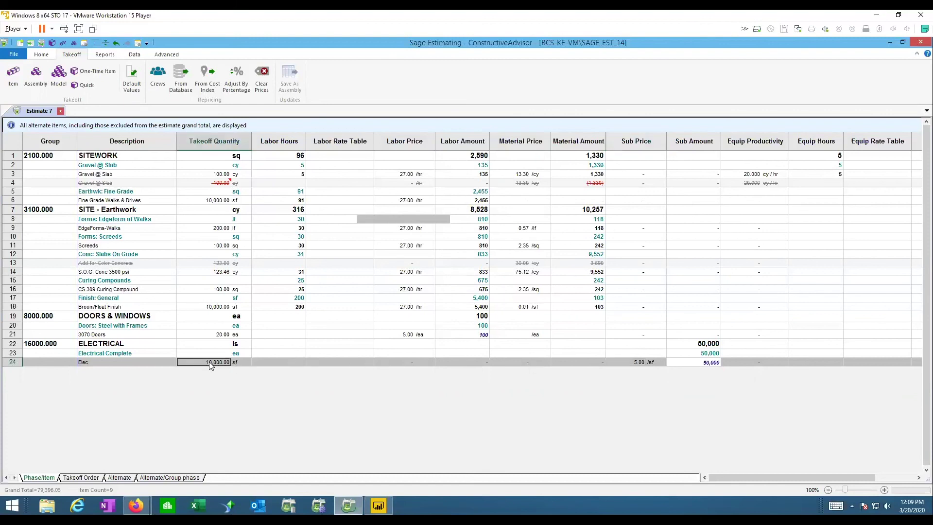
click(637, 363)
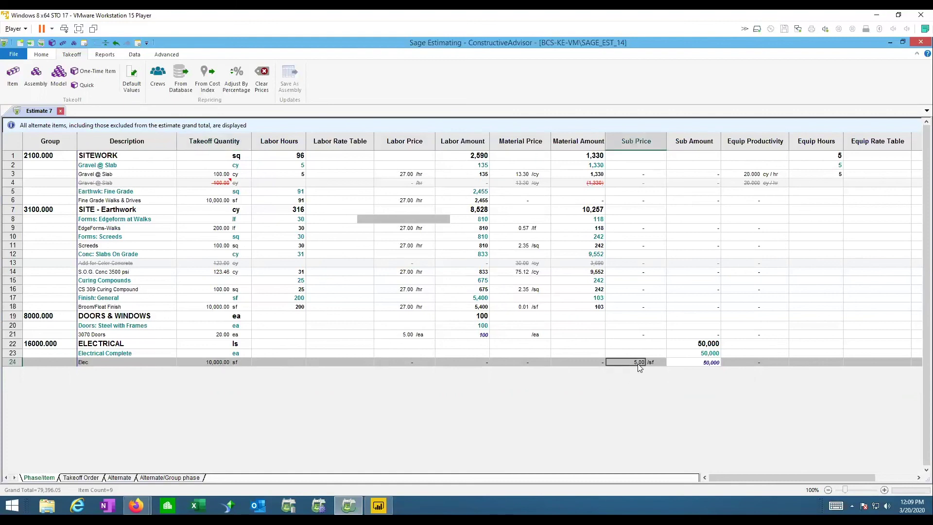
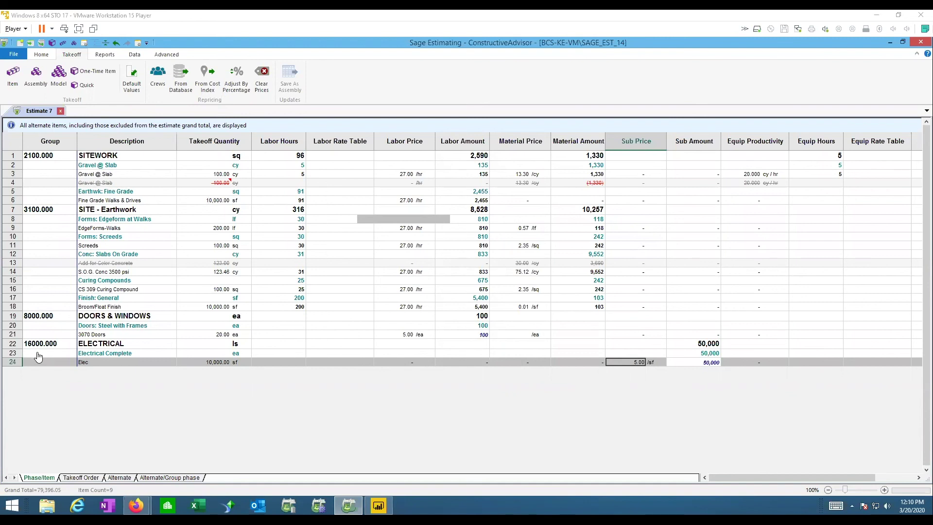
Clear the Elec item's takeoff quantity and accept overwriting its subcontract lump amount
click(205, 362)
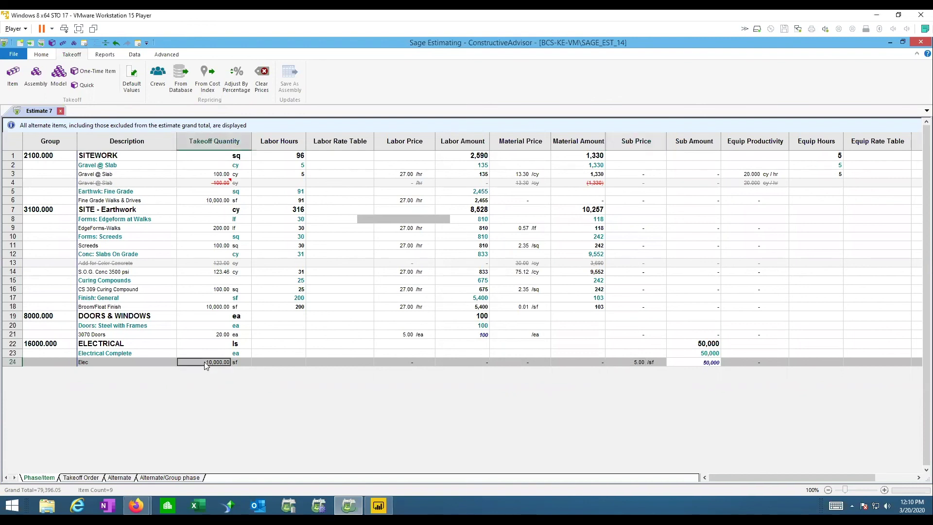
key(Return)
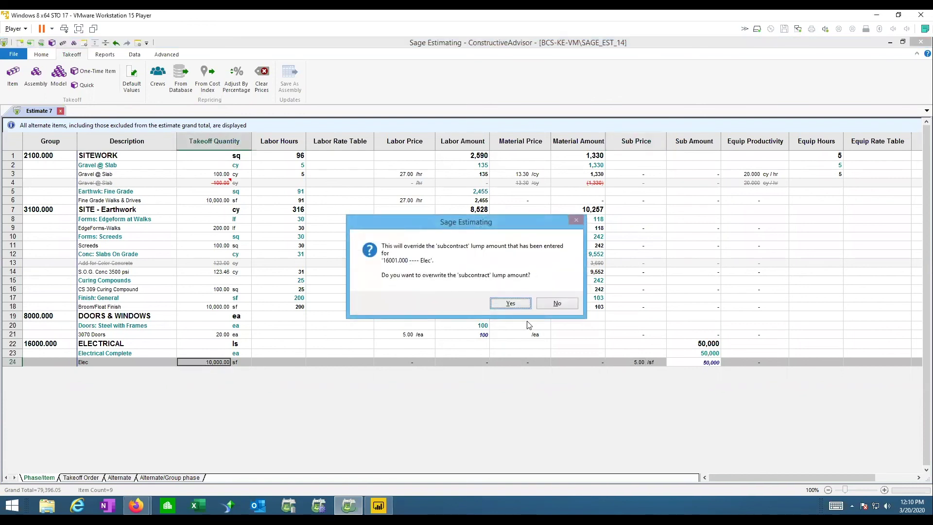
click(510, 303)
click(200, 346)
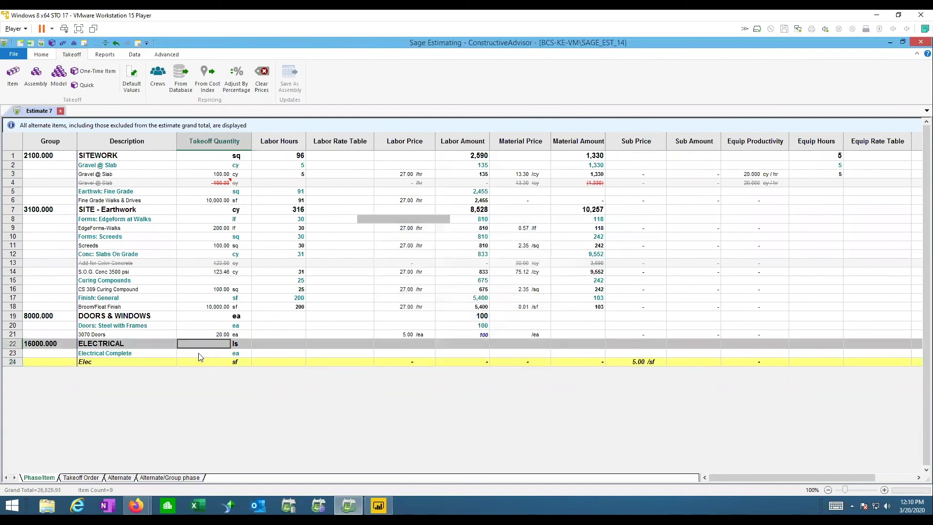
Set the Elec item's takeoff quantity to 10,000 so its sub amount is calculated from the unit price
click(215, 364)
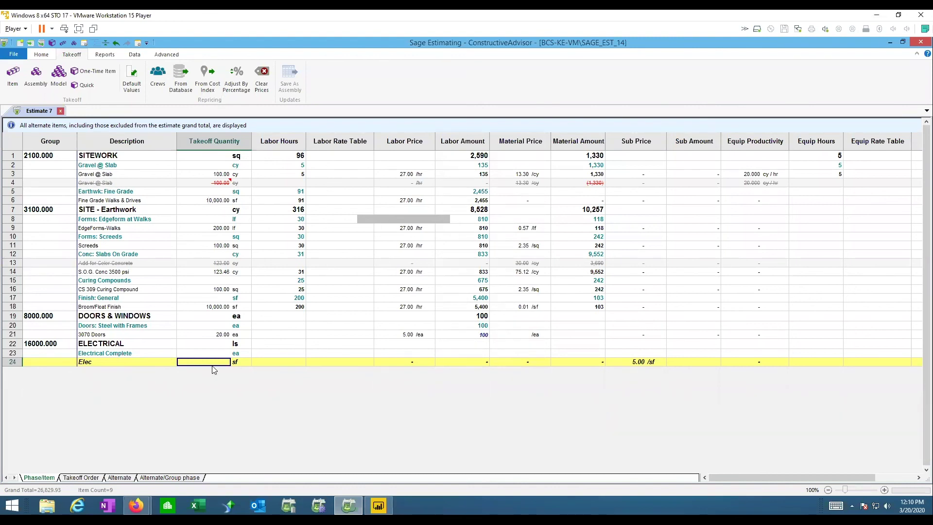
text(10000)
key(Return)
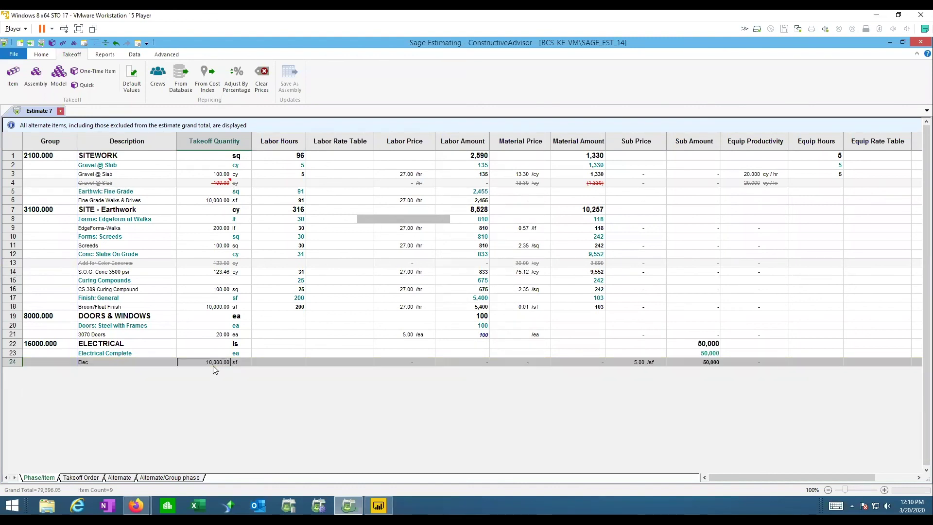
click(258, 362)
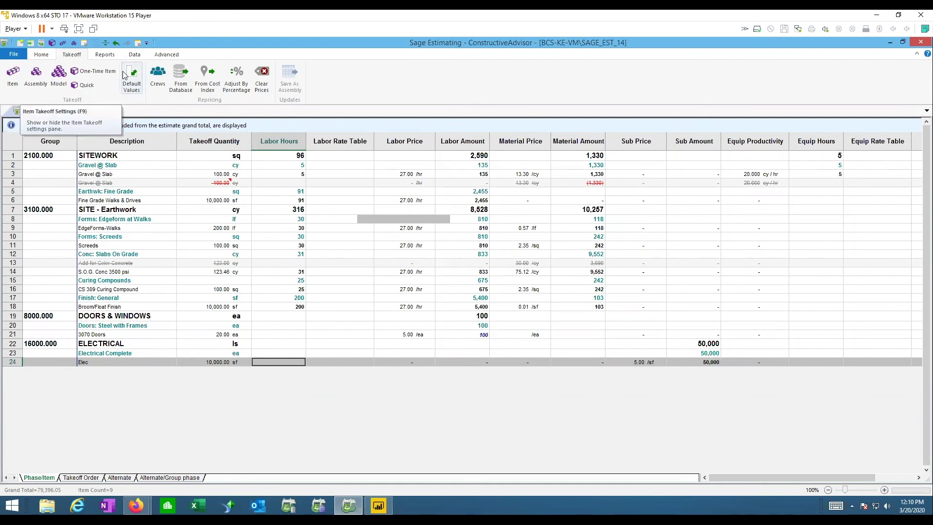
Add a third WBS code named Flag to the estimate with the type Takeoff
click(135, 55)
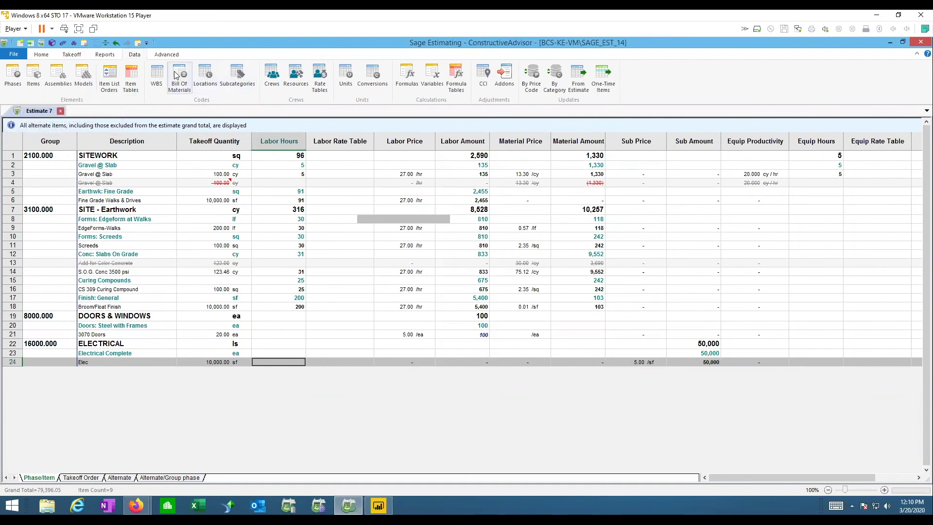
click(156, 76)
click(231, 216)
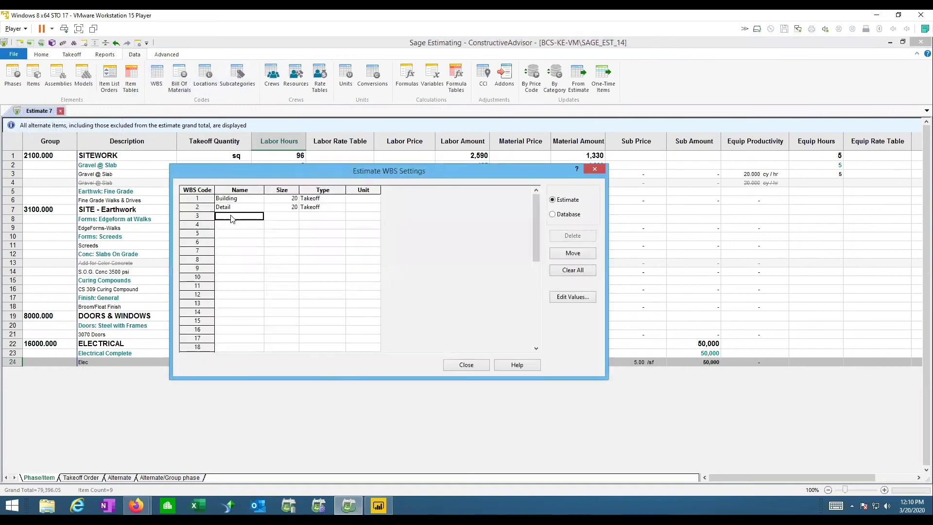
text(Flag)
key(Tab)
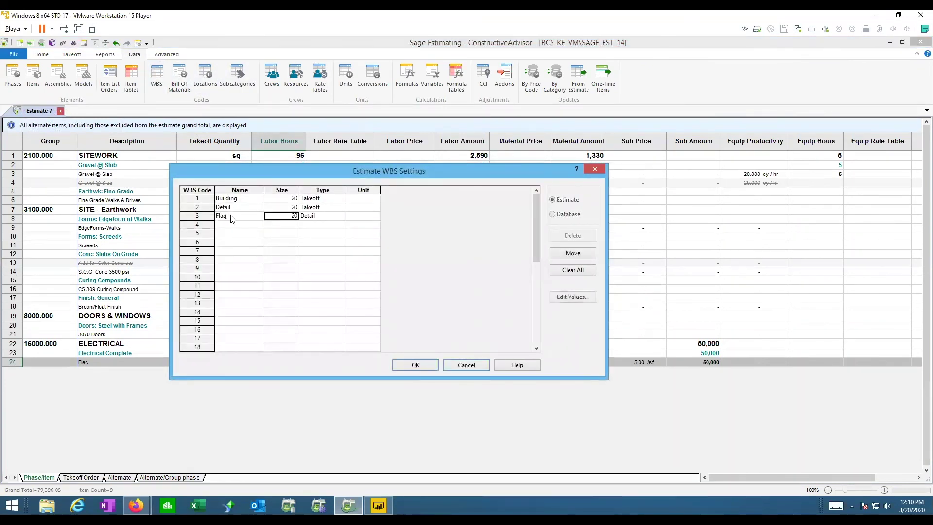
key(Tab)
key(t)
key(Tab)
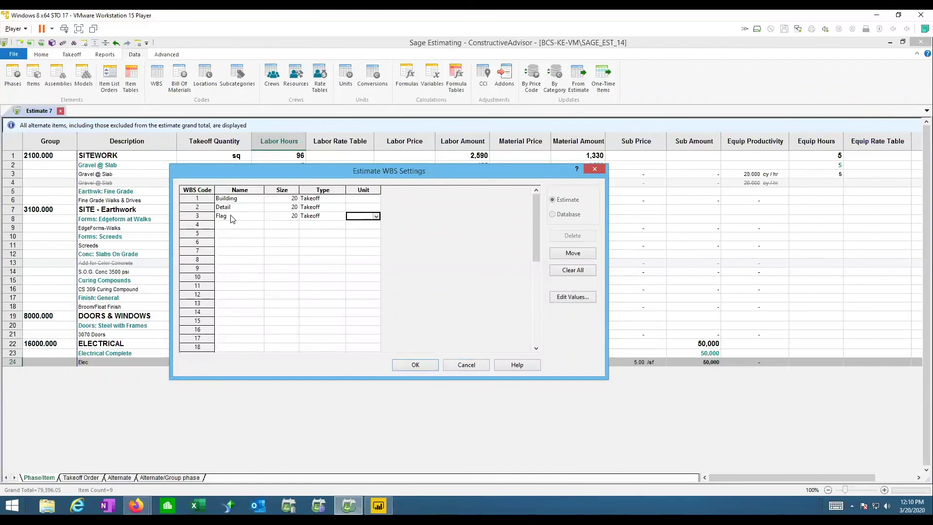
click(415, 365)
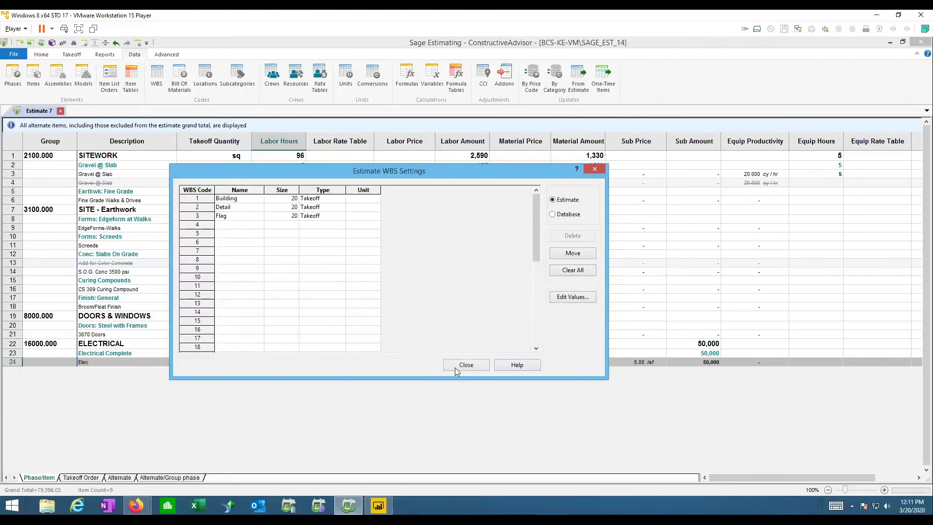
click(455, 367)
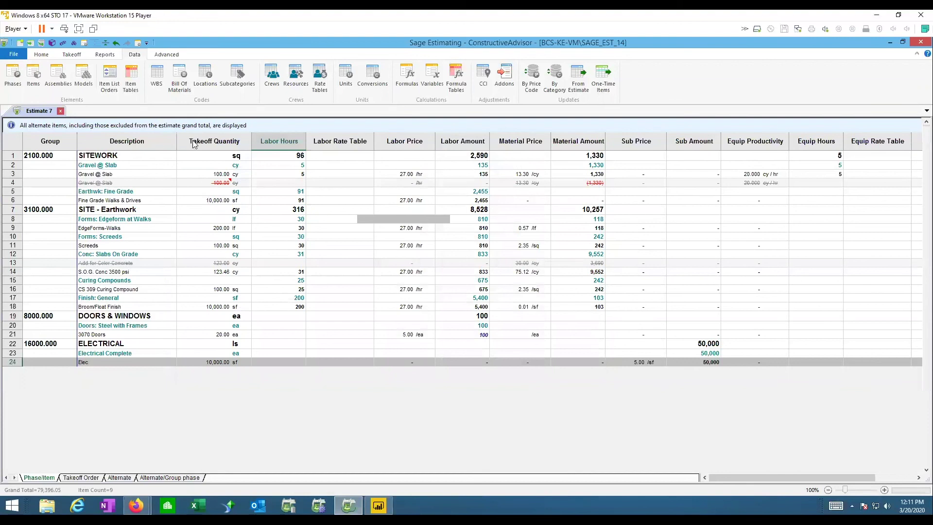
Insert the Flag column before the Takeoff Quantity column in the estimate spreadsheet
right_click(192, 142)
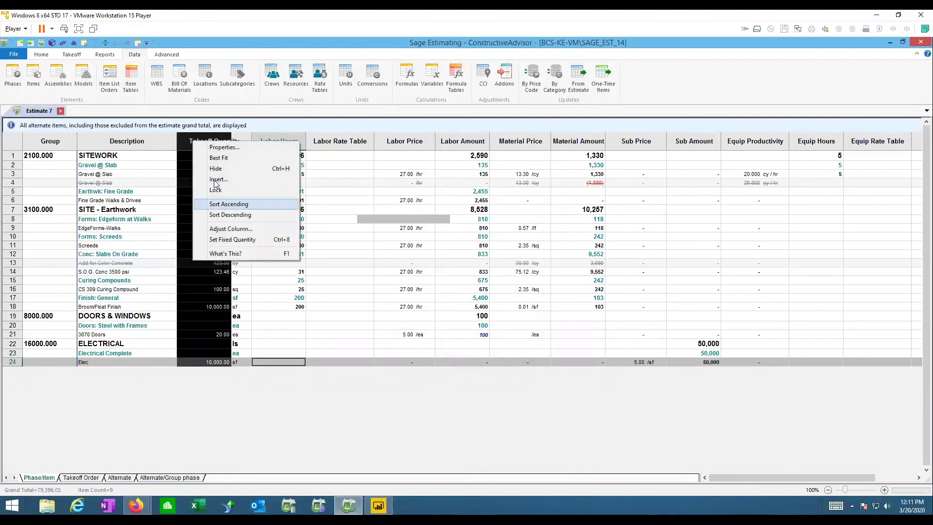
click(235, 190)
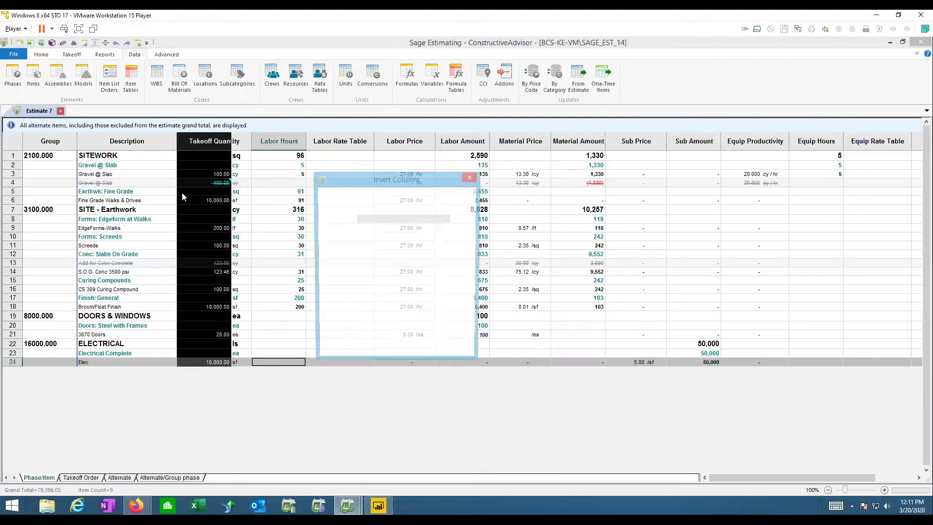
text(flag)
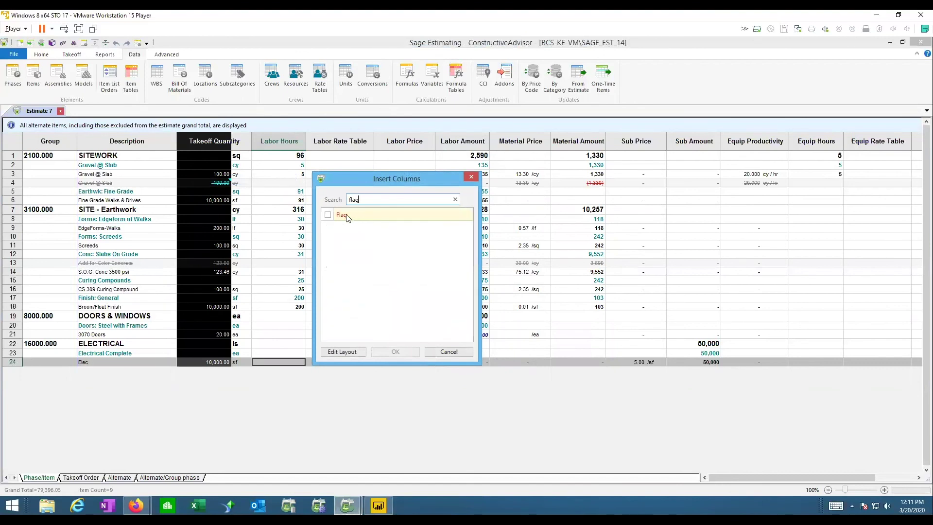
click(328, 214)
click(394, 350)
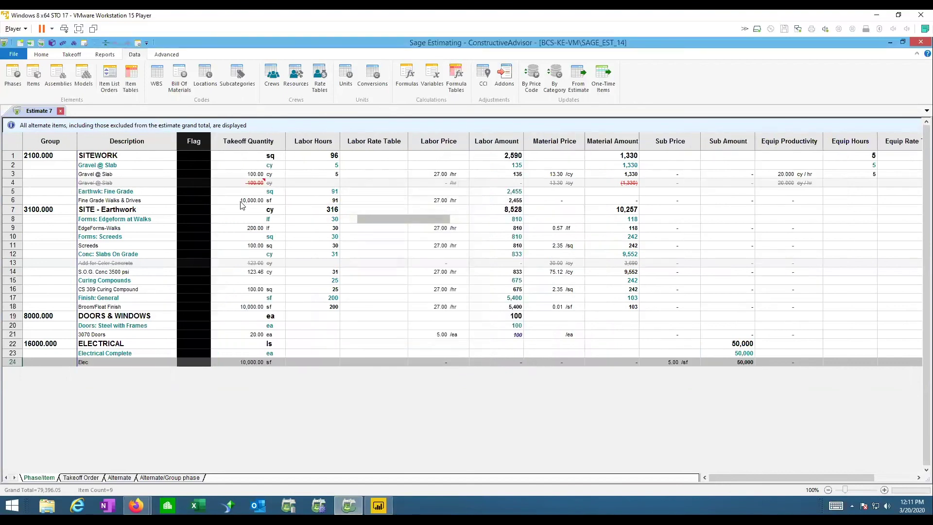
Mark the Elec item and the first Gravel @ Slab item with an x in the Flag column
click(189, 362)
text(x)
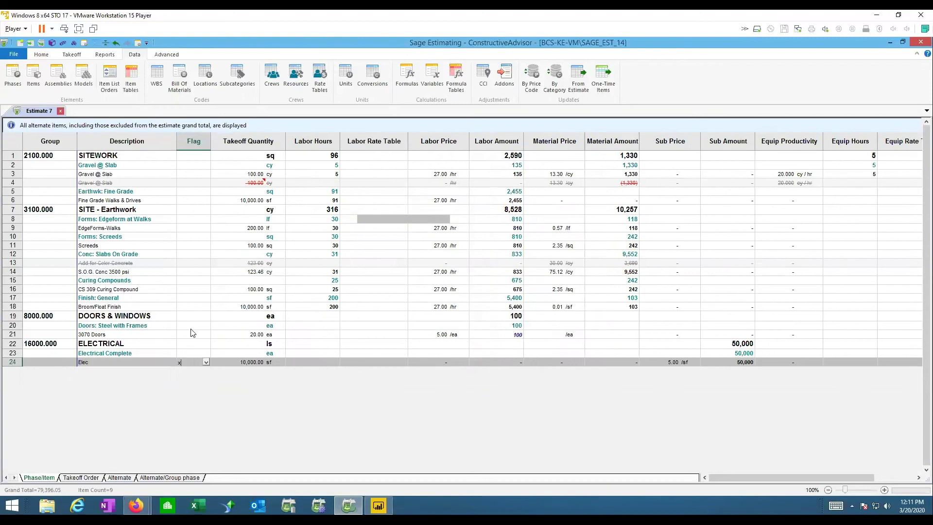
click(190, 174)
text(x)
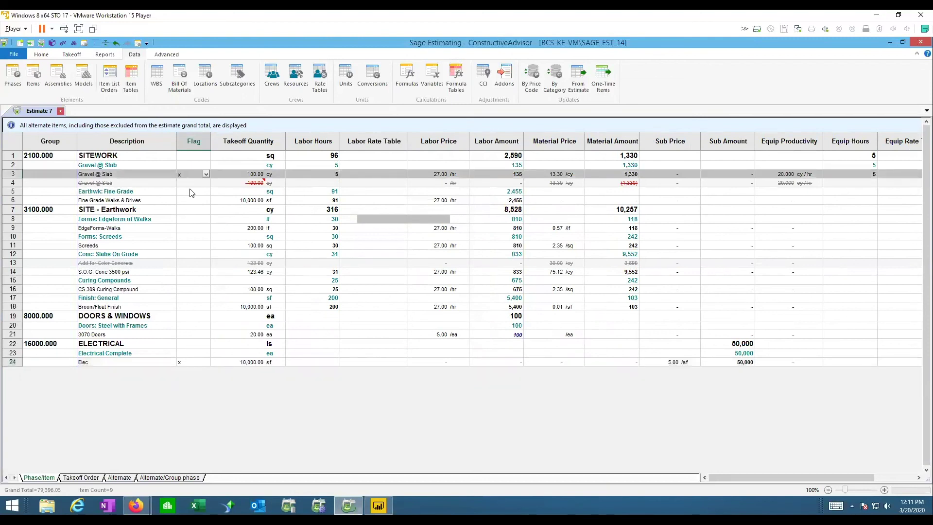
click(190, 190)
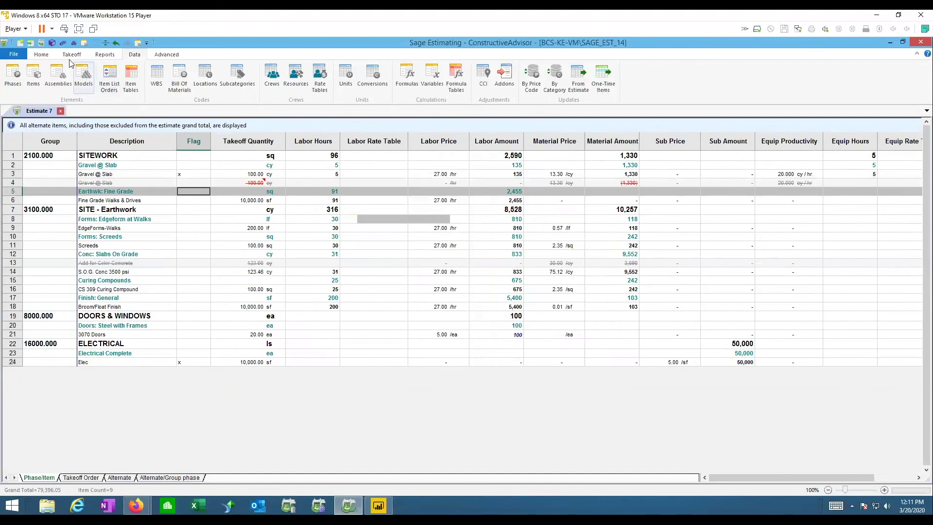
Add a spreadsheet sequence whose grouping hierarchy is Flag, Group phase and Phase
click(43, 55)
click(127, 78)
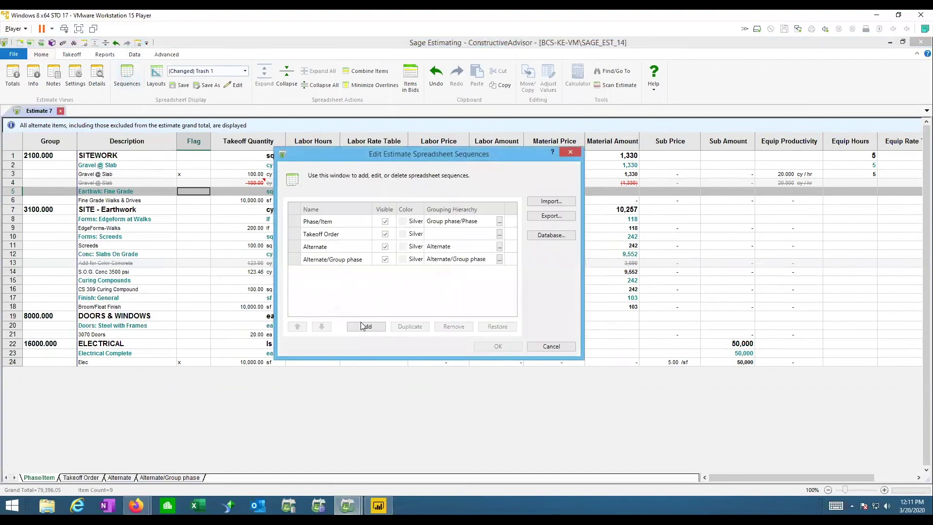
click(366, 326)
click(499, 272)
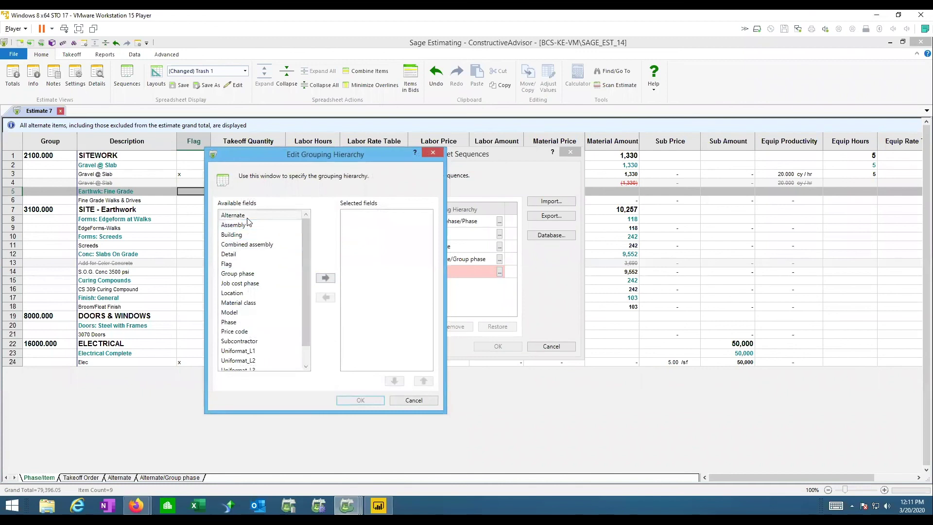
double_click(234, 262)
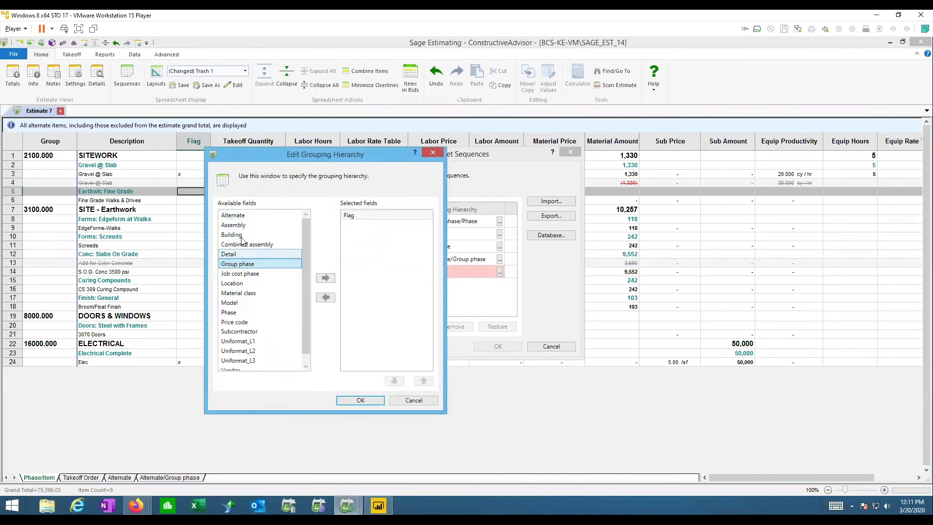
double_click(250, 263)
double_click(240, 303)
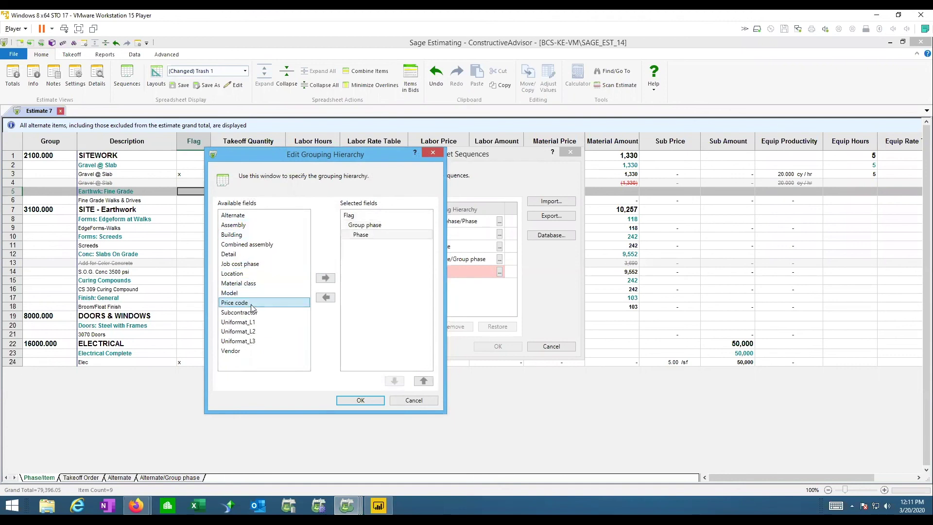
click(354, 399)
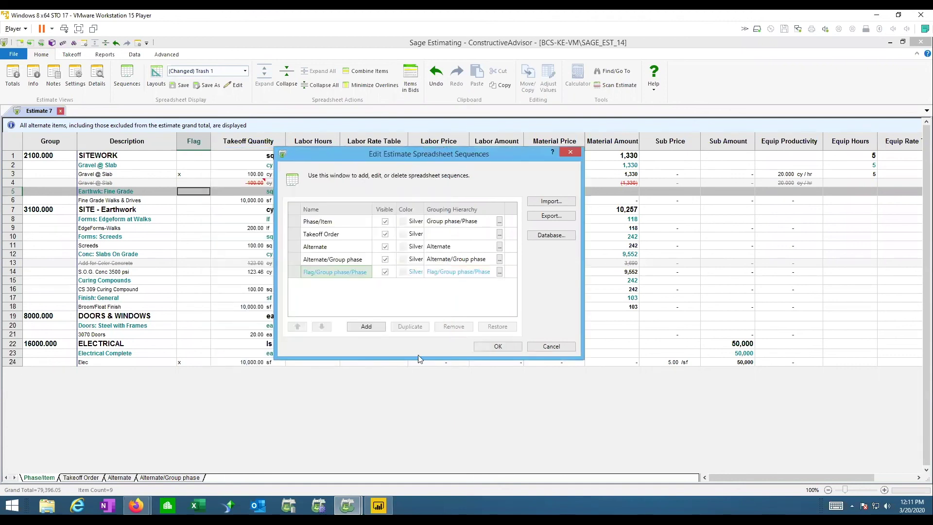
click(501, 343)
Show the estimate in the Flag/Group phase/Phase sequence and collapse the unassigned group
click(254, 476)
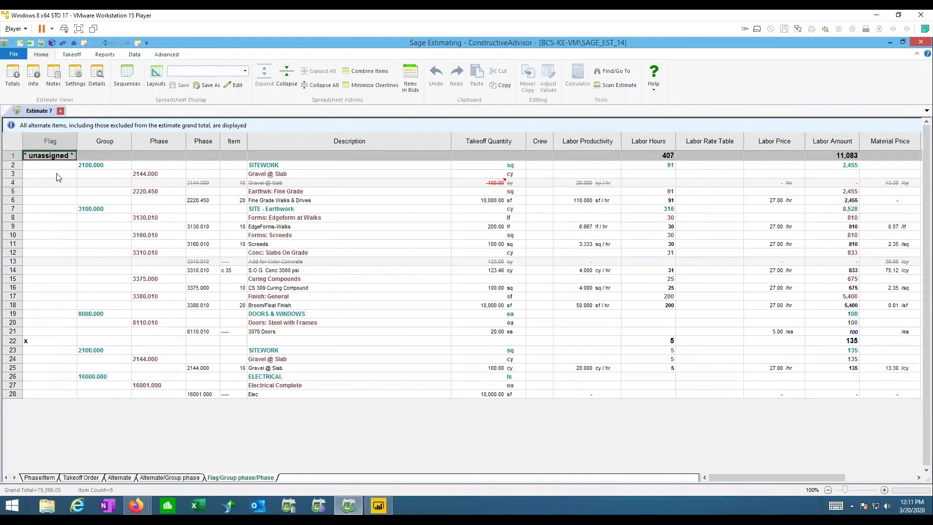
double_click(55, 157)
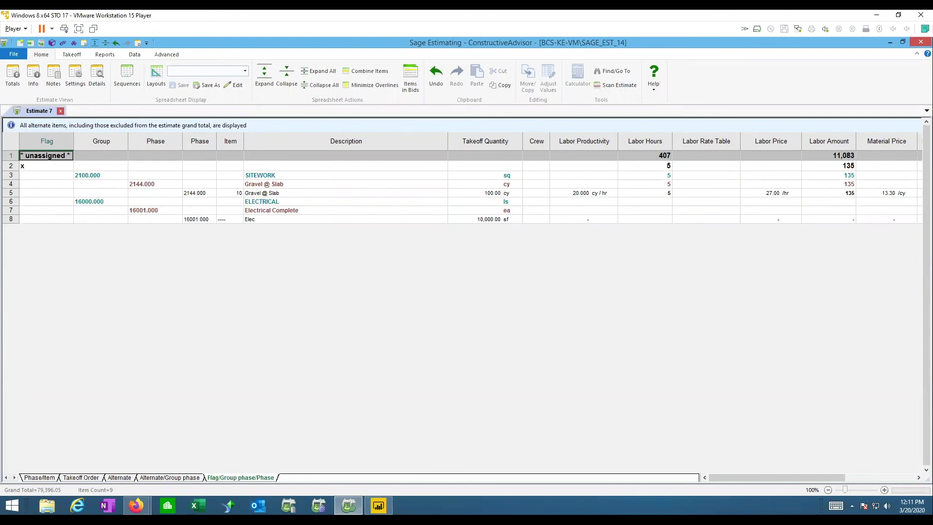
Open the Sage Estimating SQL Ideas website through the program's help options
click(14, 54)
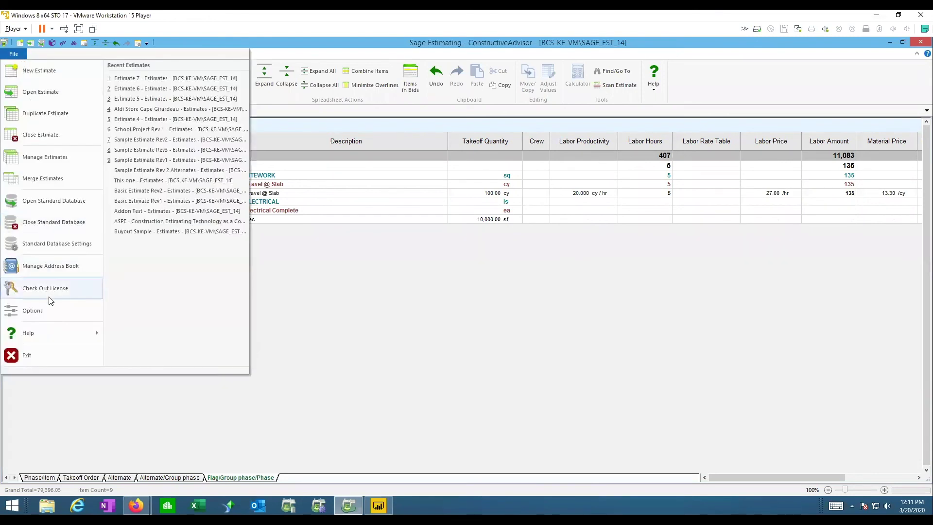
mouse_move(44, 338)
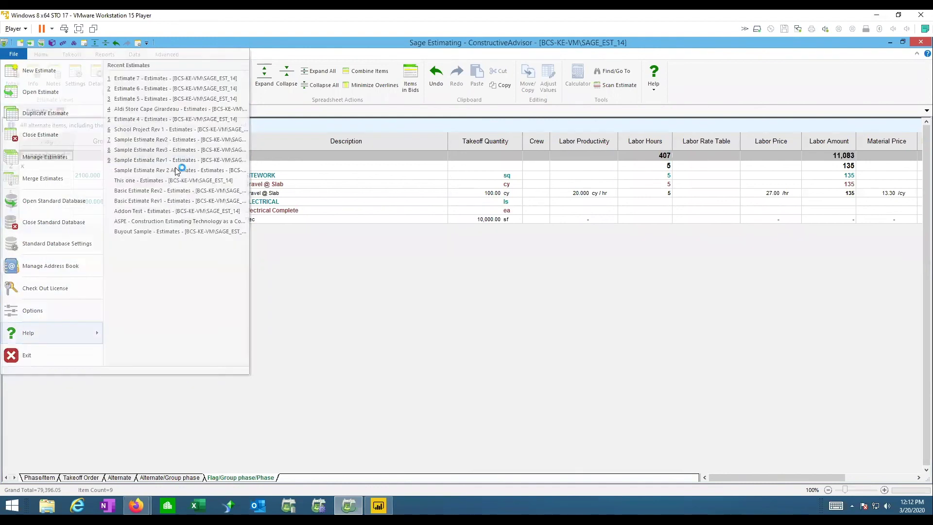
click(342, 238)
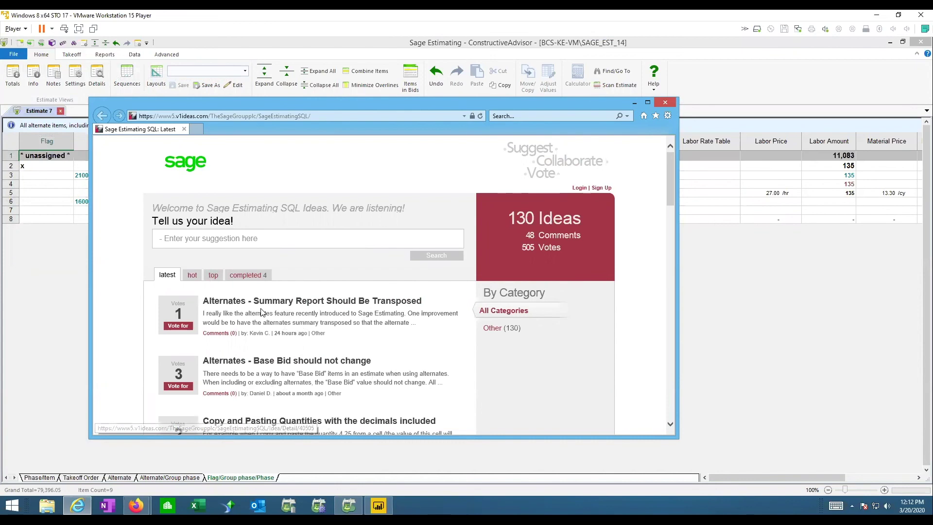
Review the latest, hot and top enhancement ideas on the website, and minimize the browser window
scroll(261, 311, down, 6)
scroll(262, 310, up, 6)
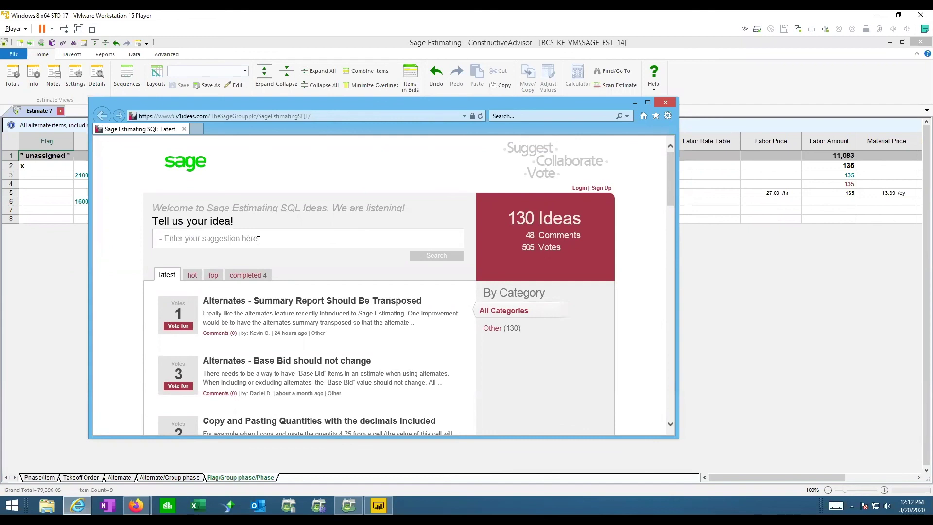
click(192, 275)
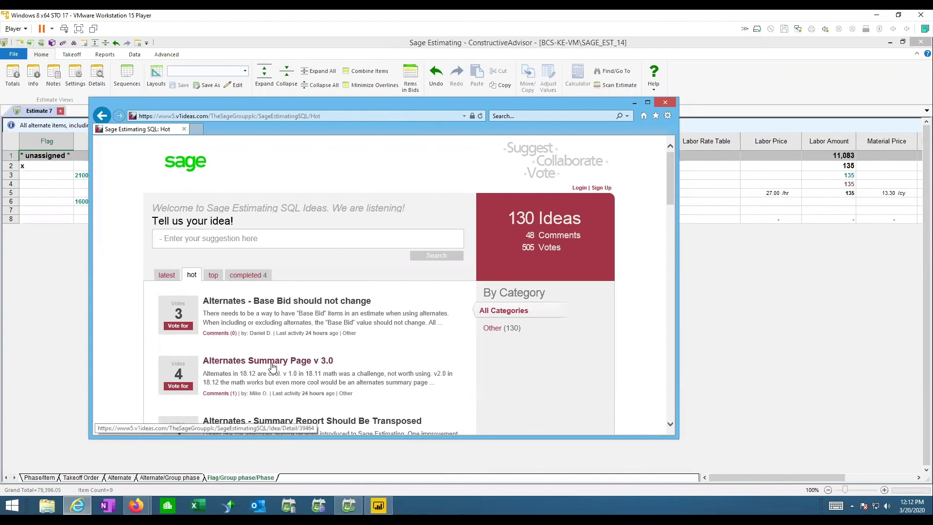
click(215, 276)
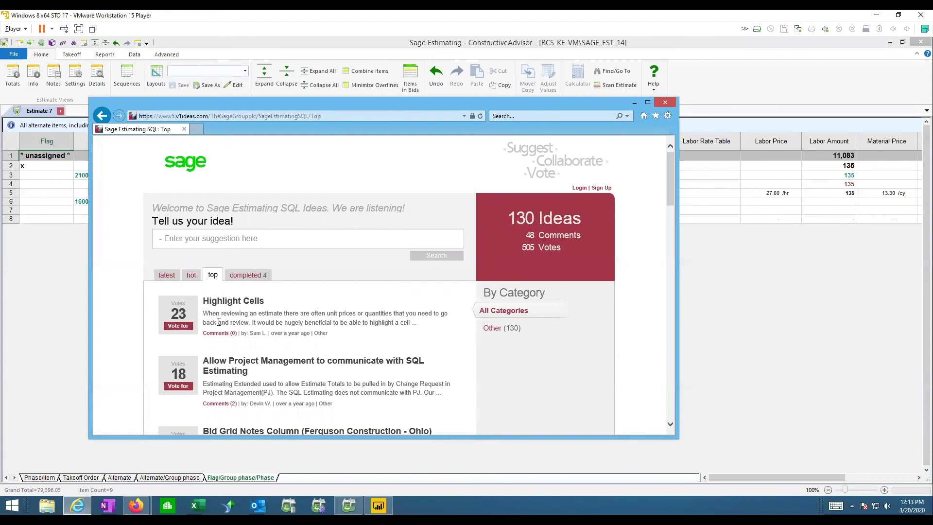
scroll(222, 329, down, 2)
scroll(222, 329, down, 3)
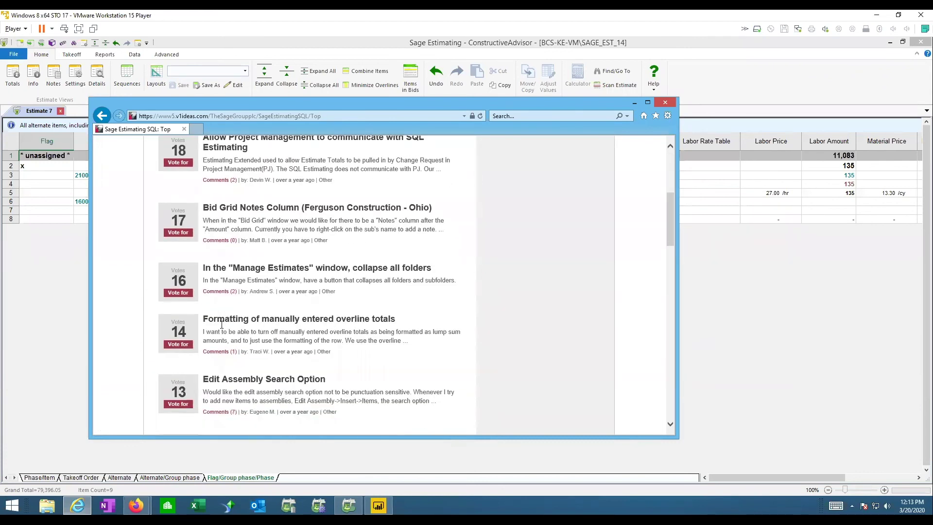
scroll(206, 292, up, 6)
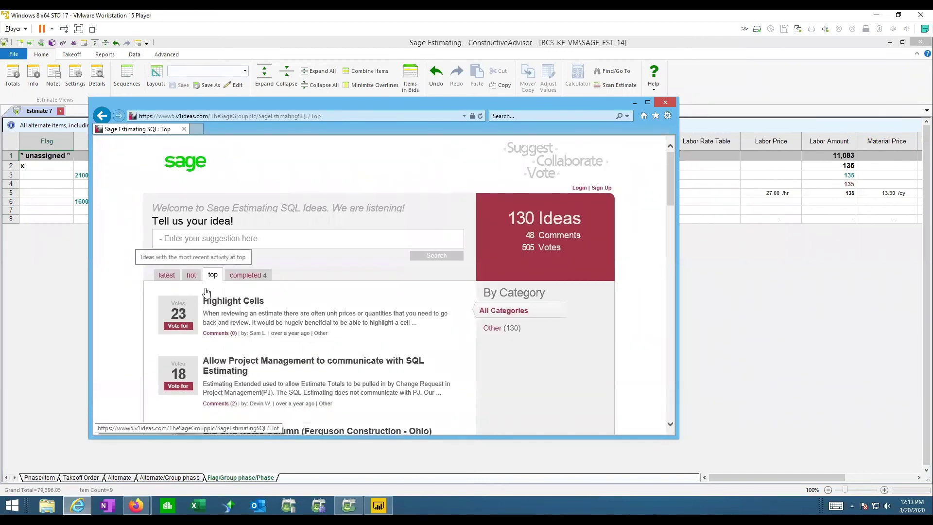
click(635, 103)
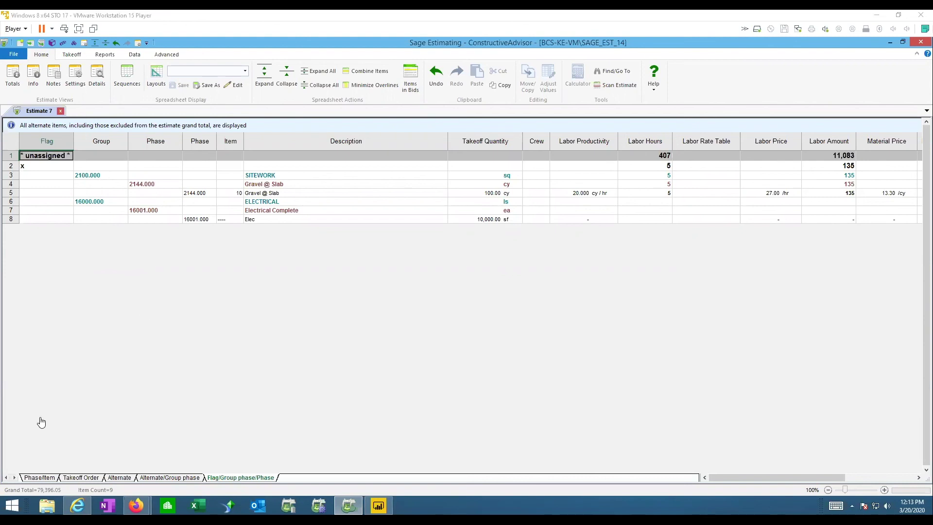
Switch to the Google Slides presentation in Firefox and advance from the agenda to the closing Thank You slide
mouse_move(141, 503)
click(195, 452)
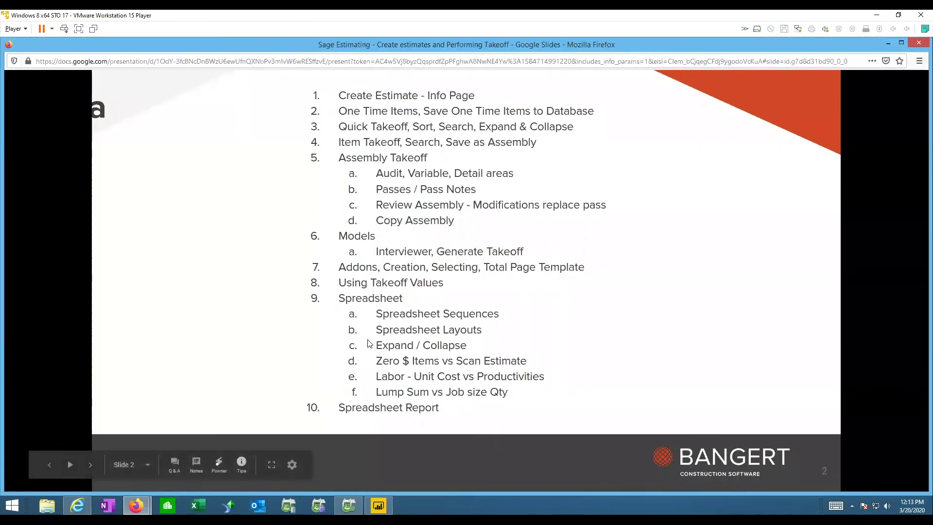
click(369, 343)
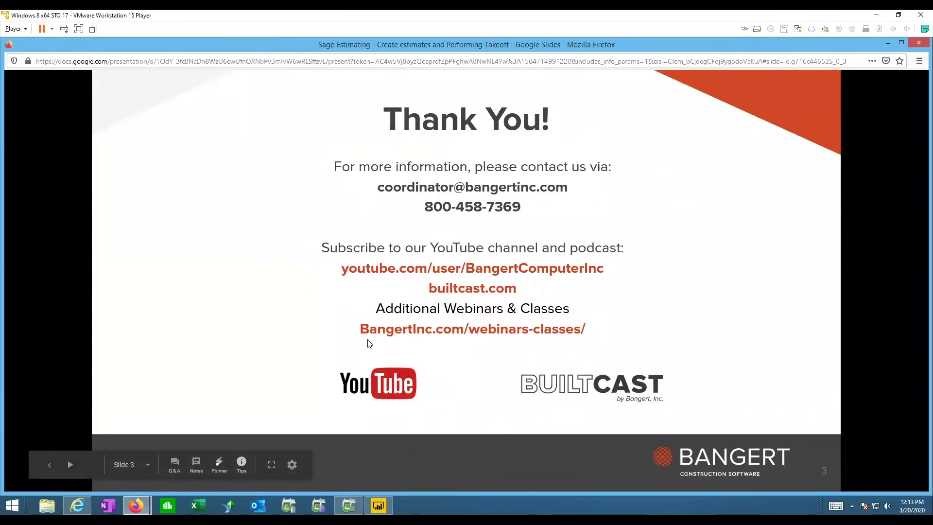